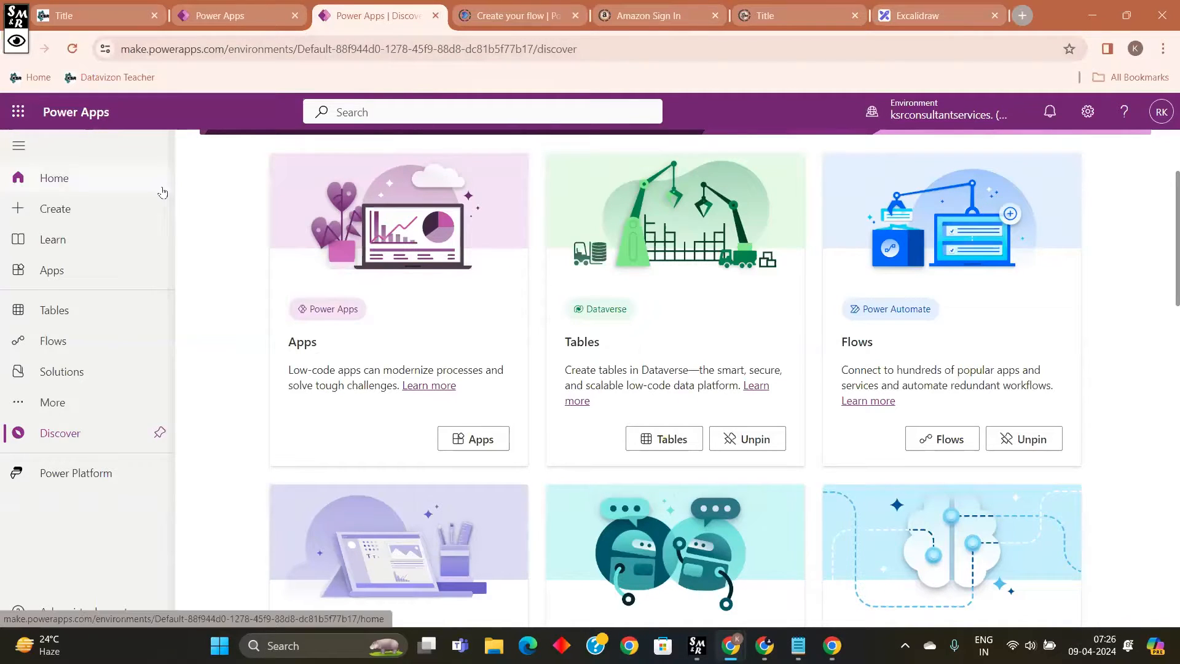
Step: Close the Amazon sign-in tab and the duplicate Datavizon dashboard tab
scroll(210, 166, "up", 3)
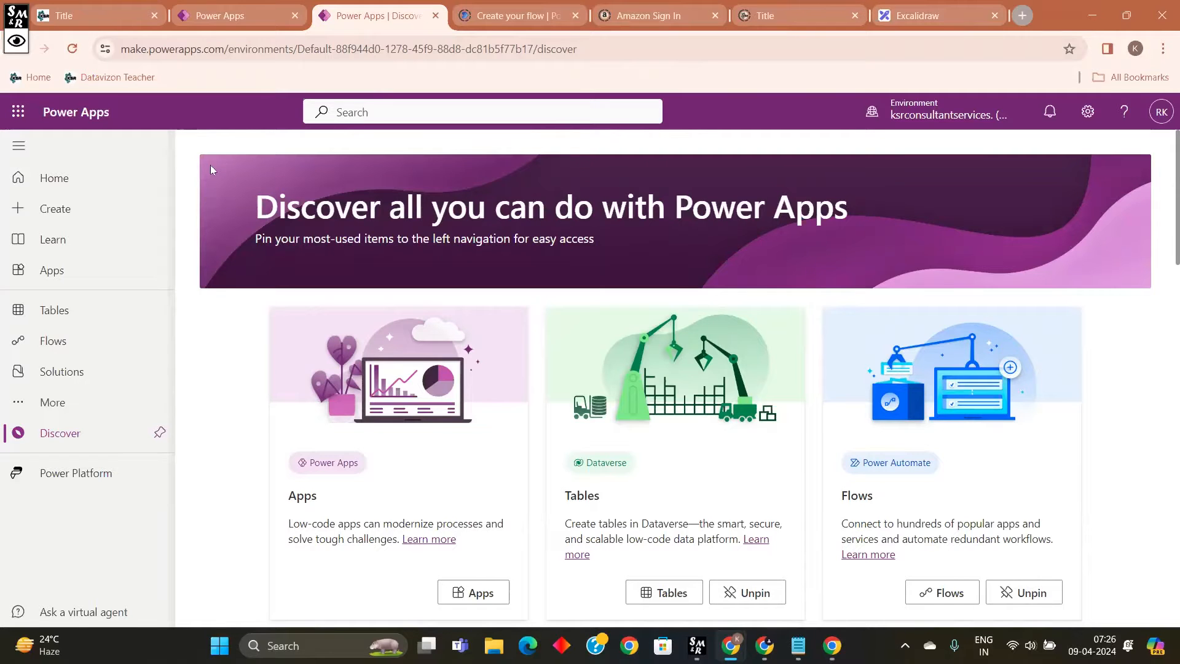
left_click(618, 21)
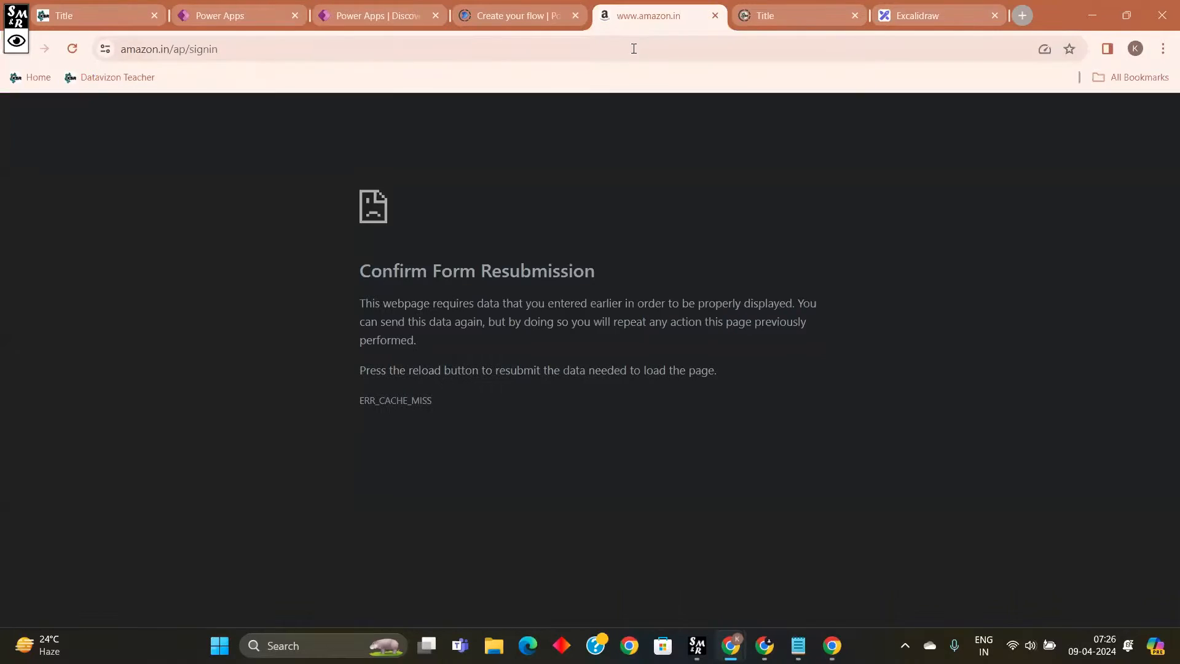
left_click(714, 16)
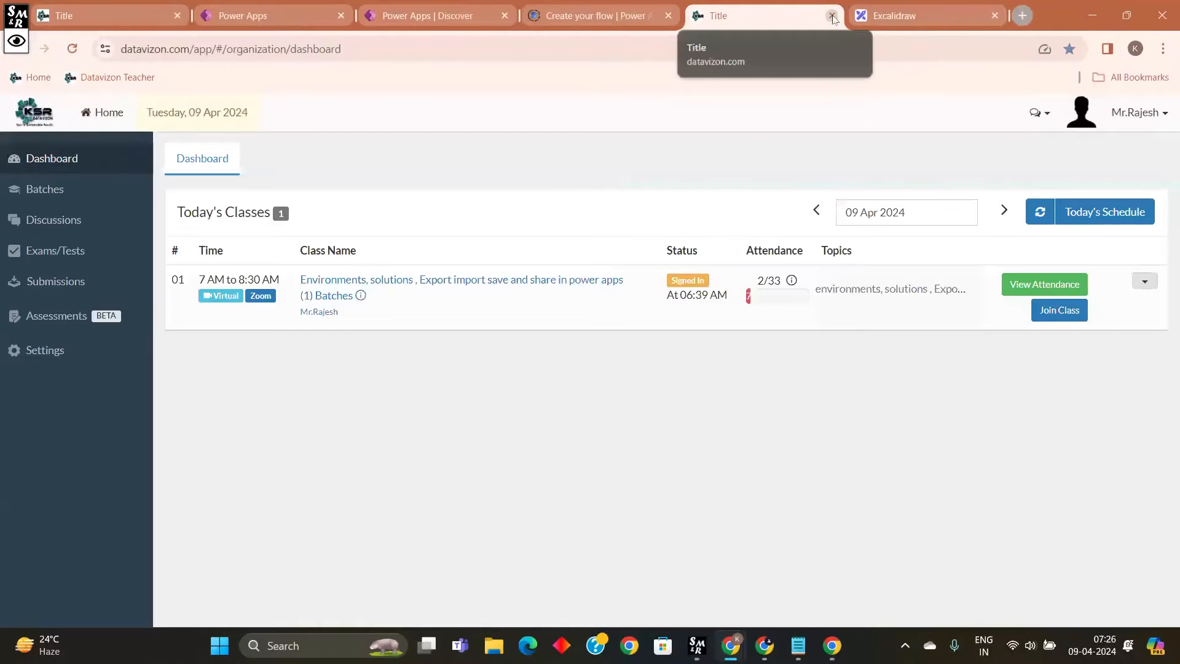
left_click(832, 16)
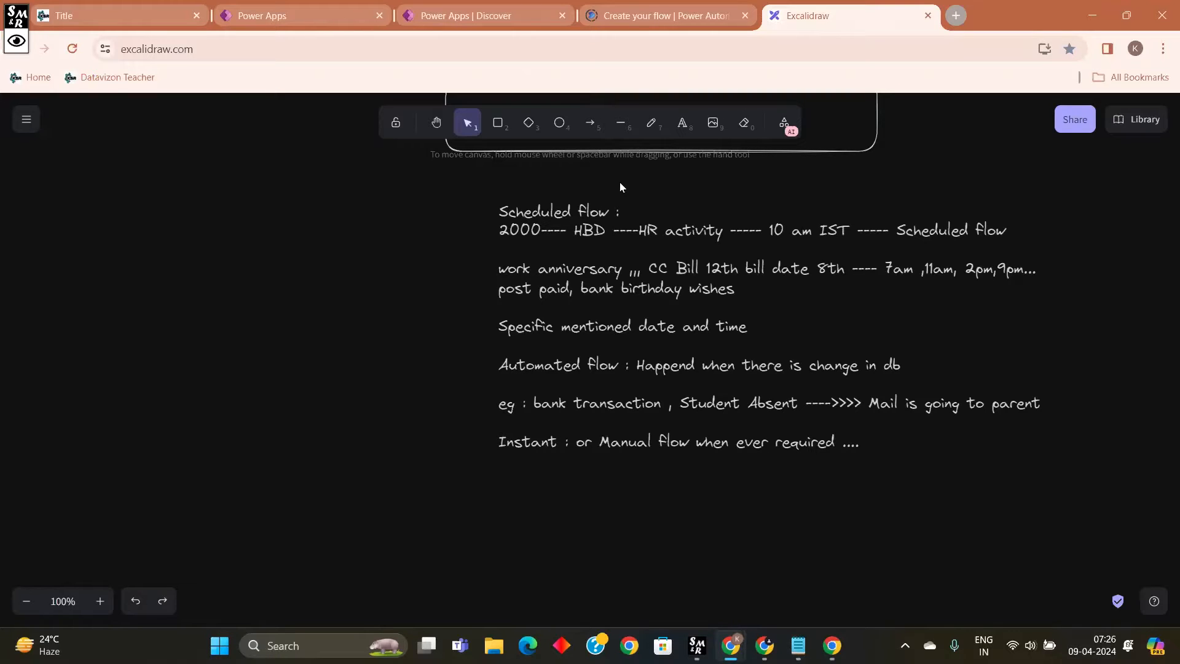
scroll(620, 187, "down", 1)
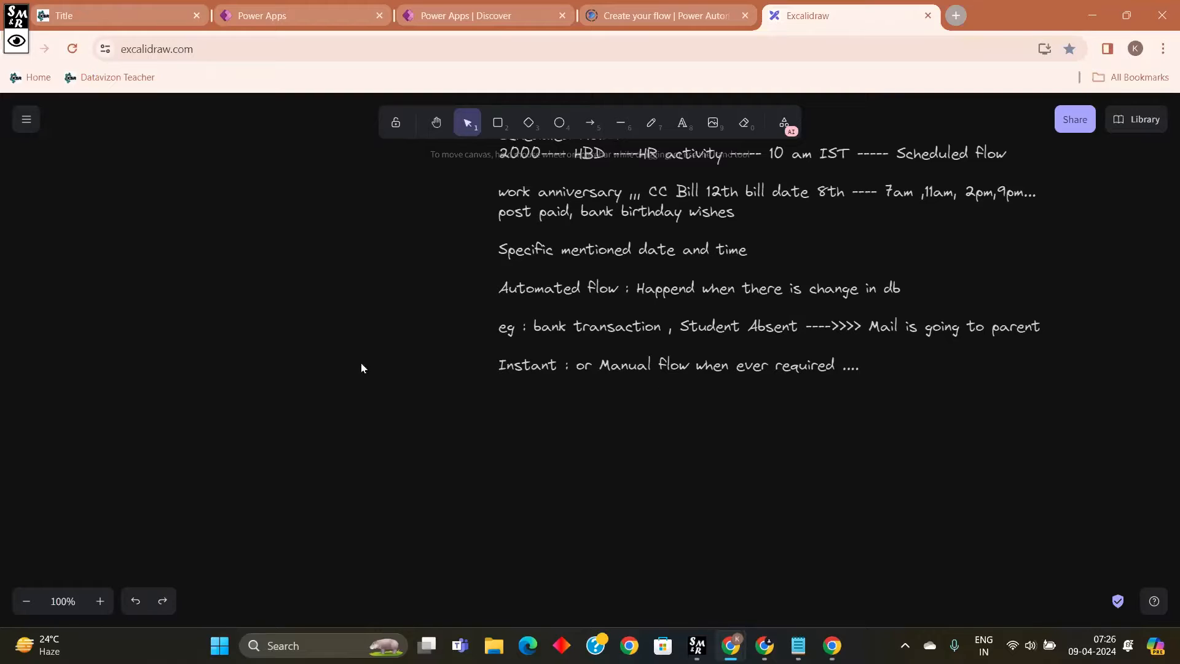
left_click(132, 19)
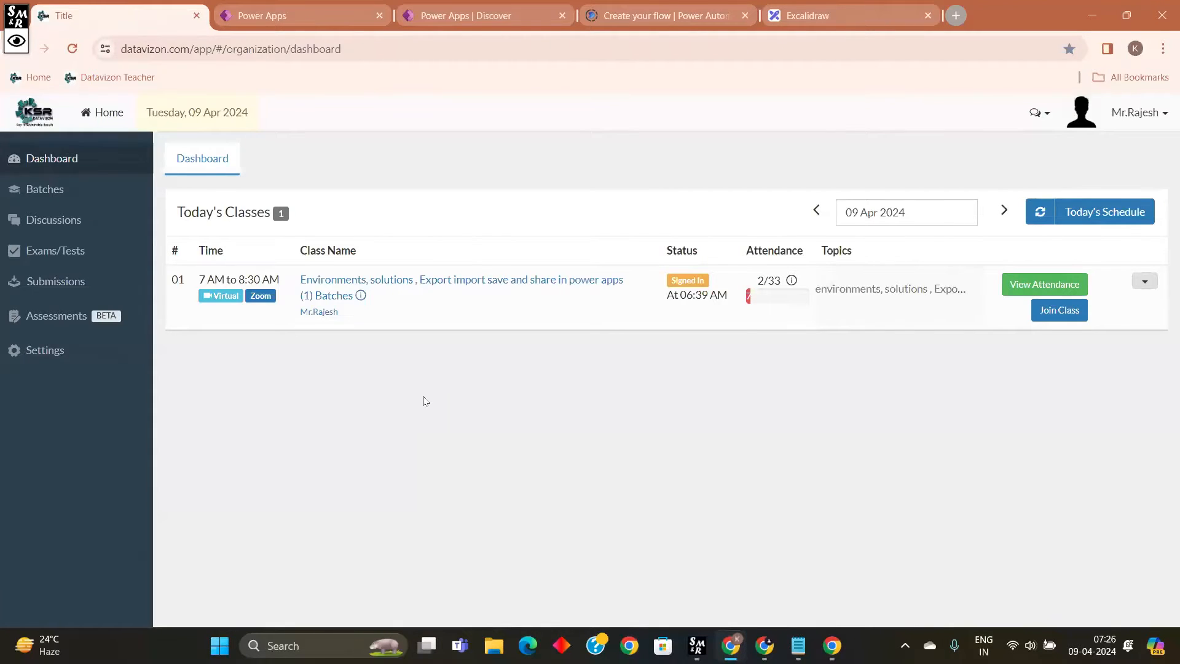
left_click(319, 15)
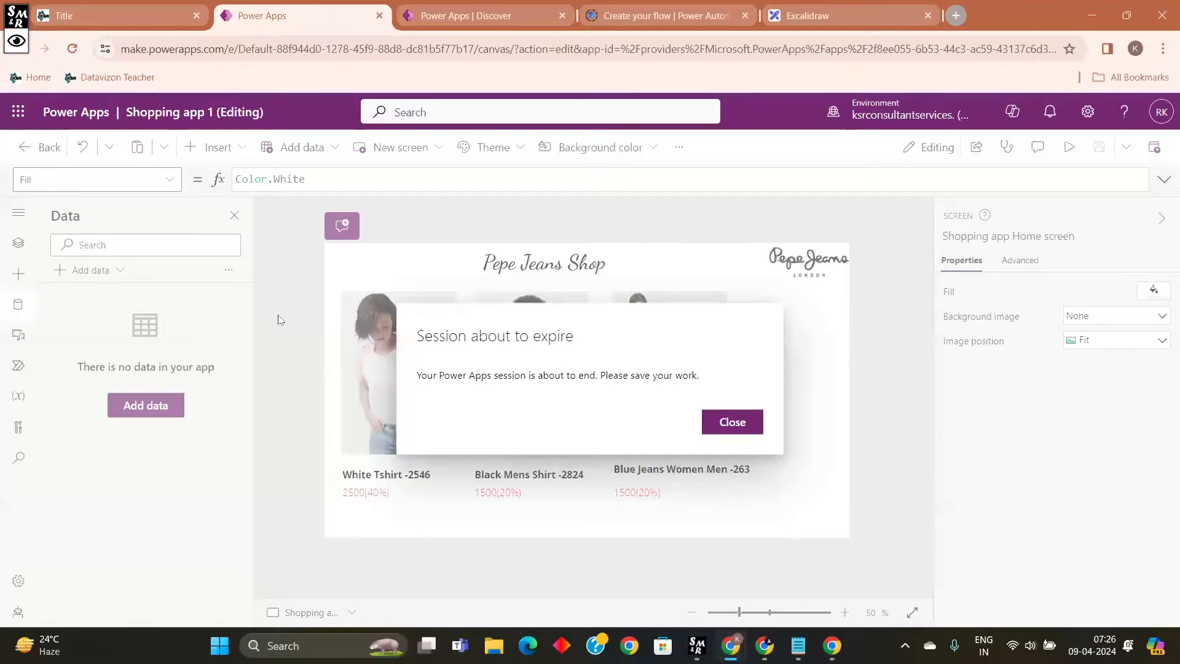
Step: Return to the Power Apps Discover page and look through the list of Microsoft 365 apps
left_click(517, 13)
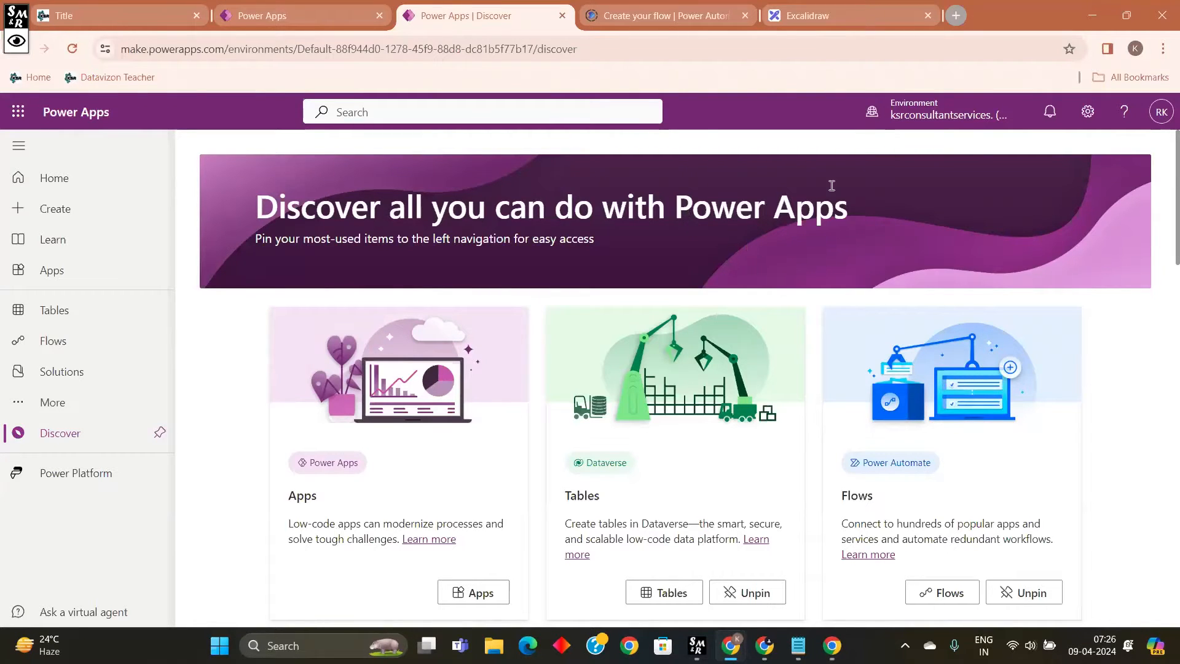
left_click(19, 111)
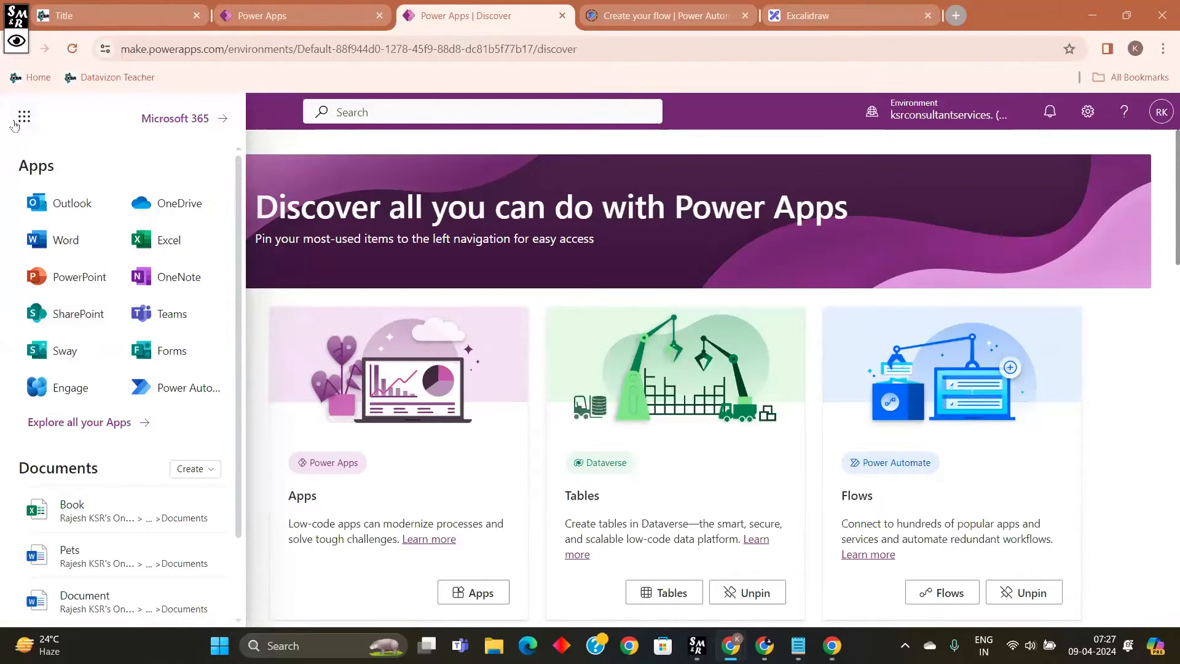
left_click(32, 120)
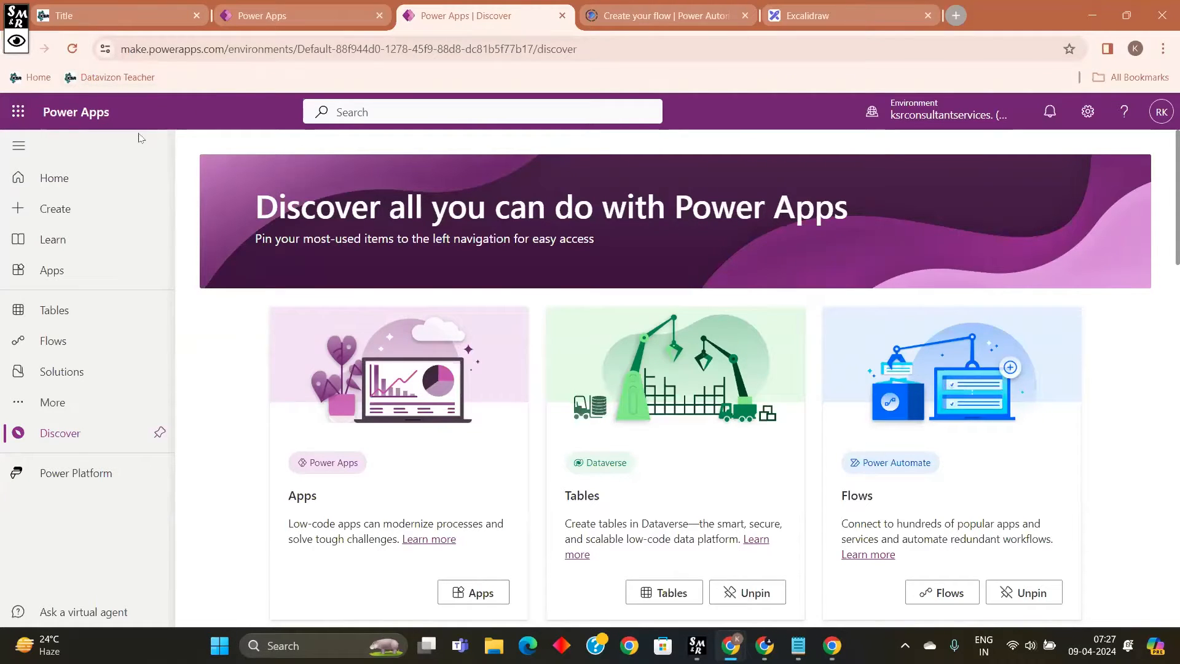
scroll(256, 191, "down", 1)
scroll(256, 197, "up", 1)
left_click_drag(256, 206, 324, 222)
left_click(550, 232)
Step: Check the selected environment and the e-mail address of the signed-in account in Power Apps
left_click(963, 117)
left_click(963, 116)
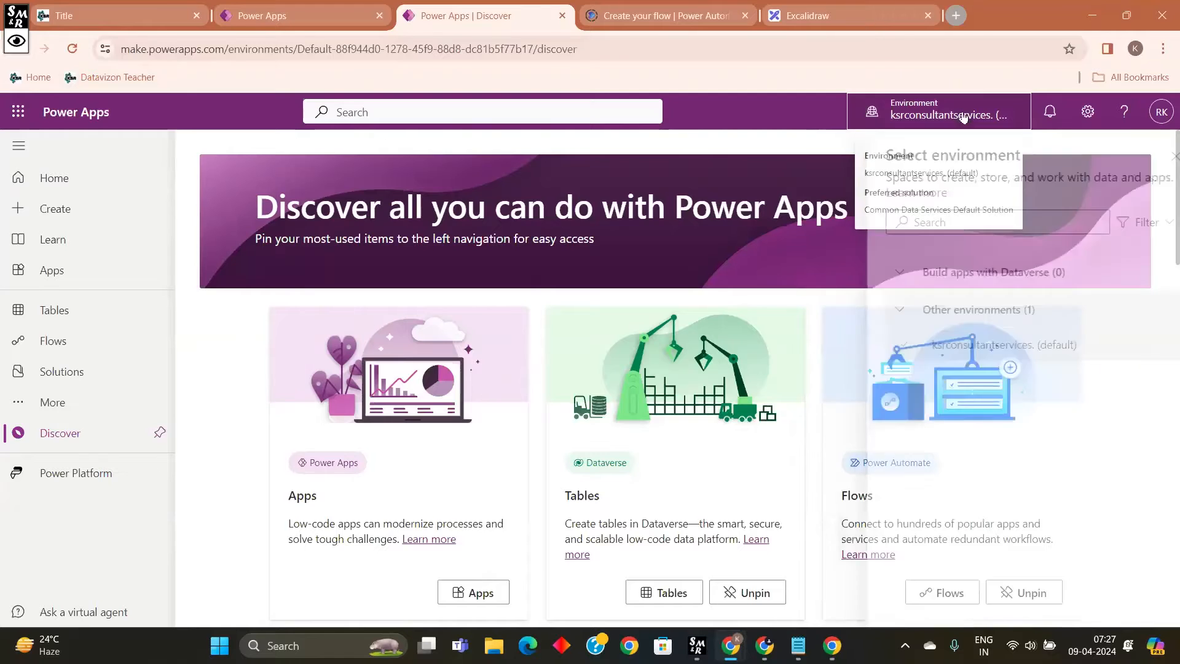
left_click(963, 117)
left_click(963, 117)
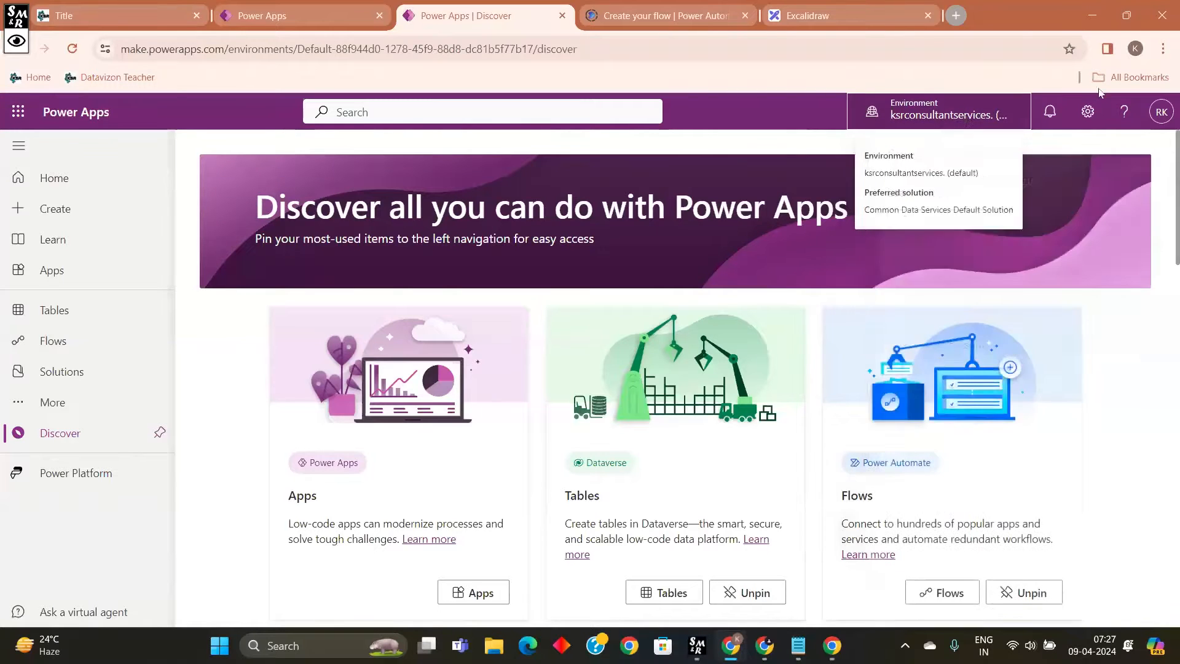
left_click(1170, 120)
left_click_drag(1031, 211, 1165, 211)
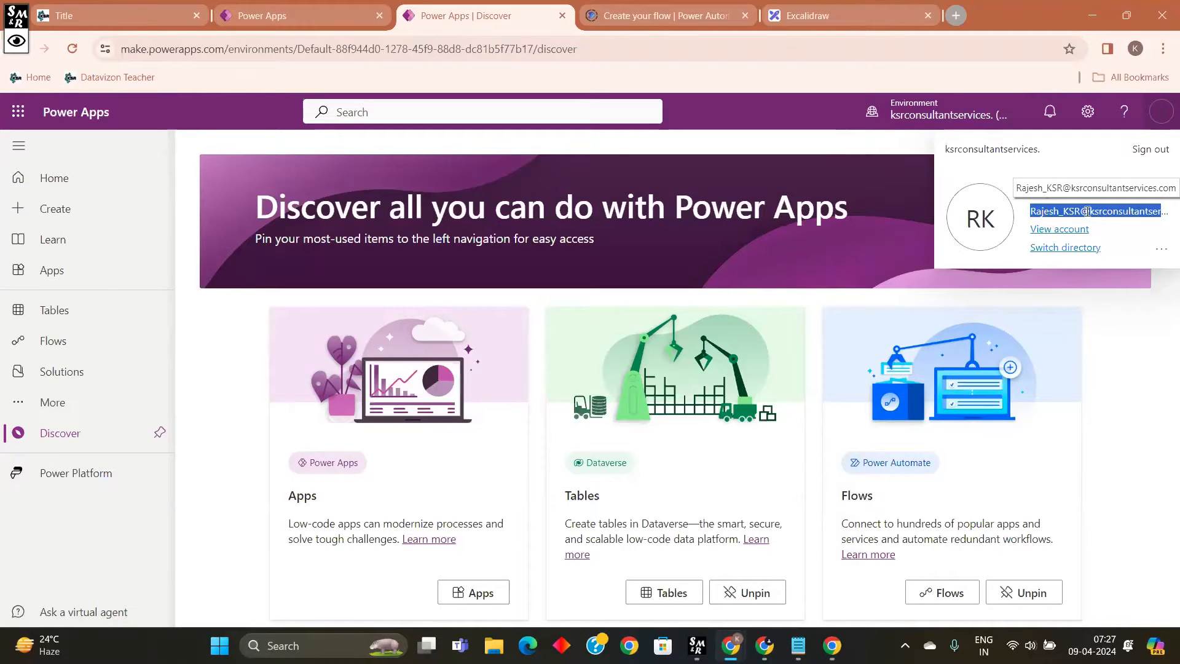
left_click(807, 144)
Step: Look over the Discover page cards and open the list of existing apps
scroll(813, 191, "down", 4)
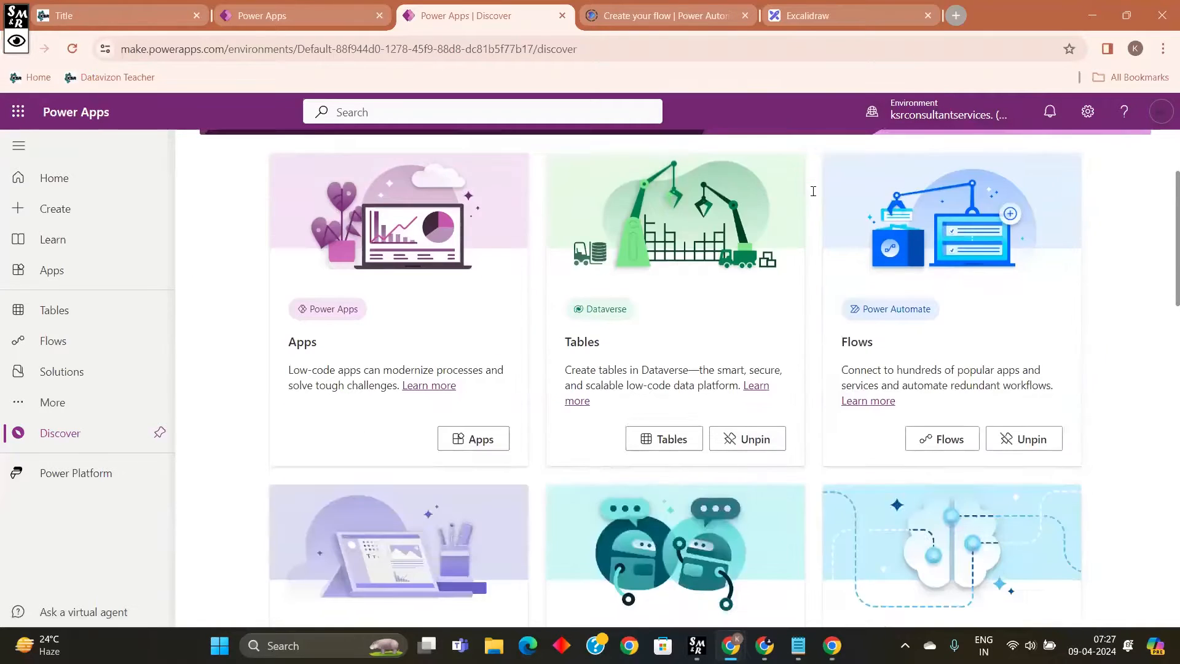
scroll(799, 203, "up", 2)
scroll(463, 265, "up", 3)
scroll(463, 265, "down", 3)
left_click(91, 269)
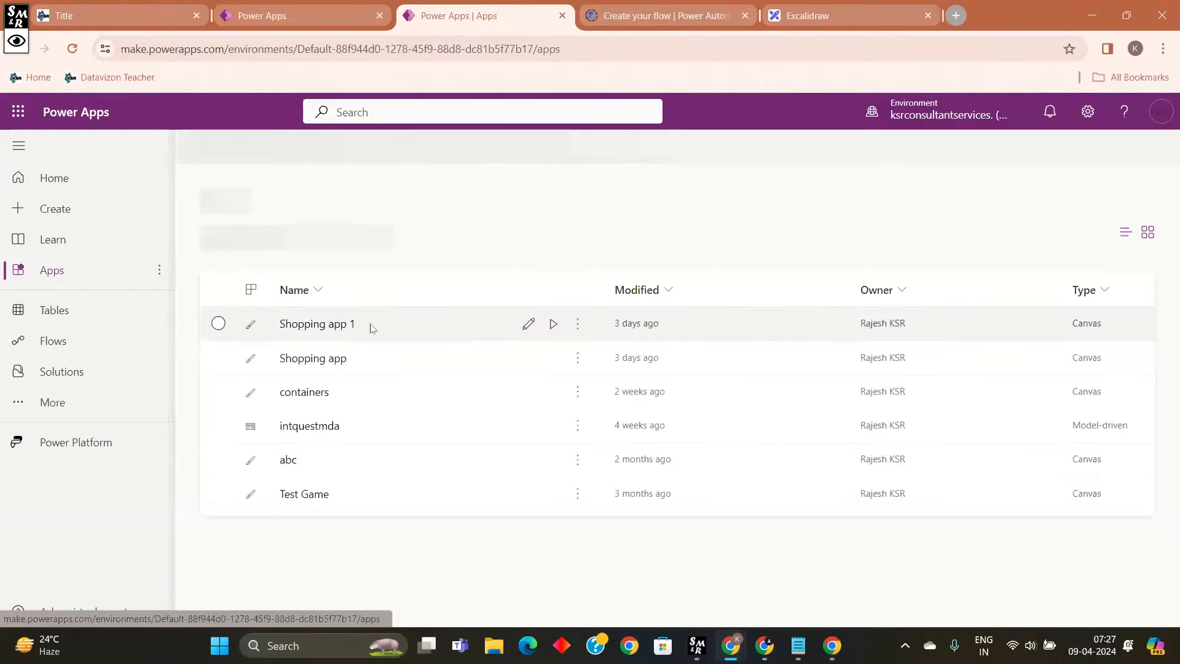
scroll(572, 358, "down", 1)
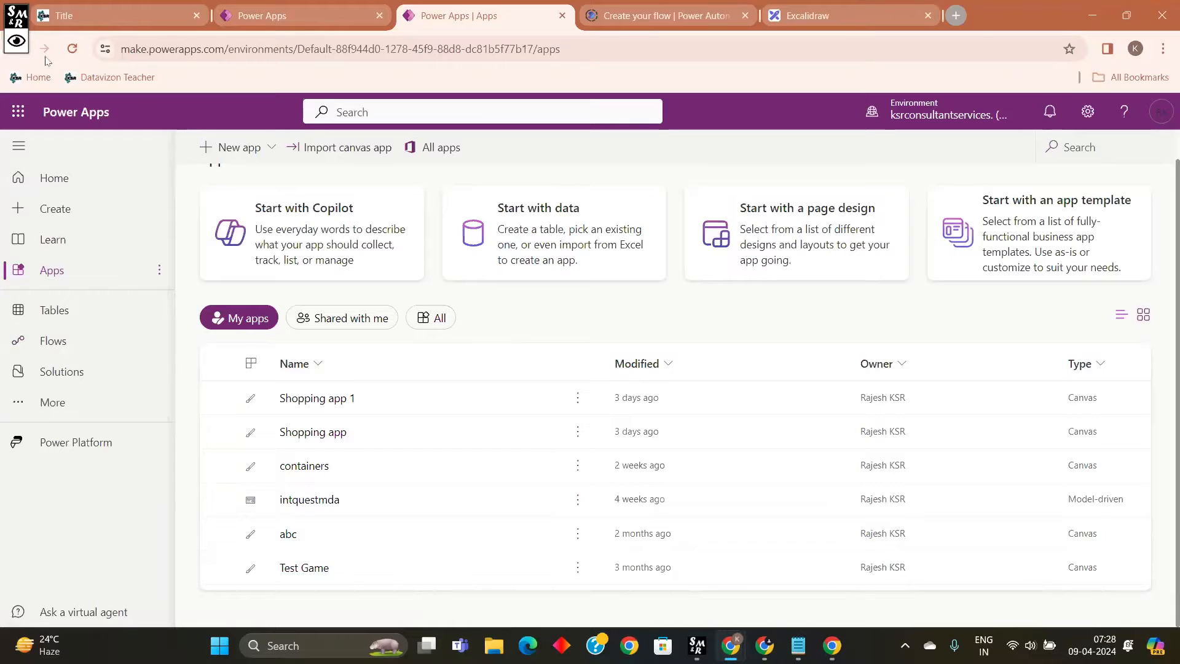
left_click(153, 12)
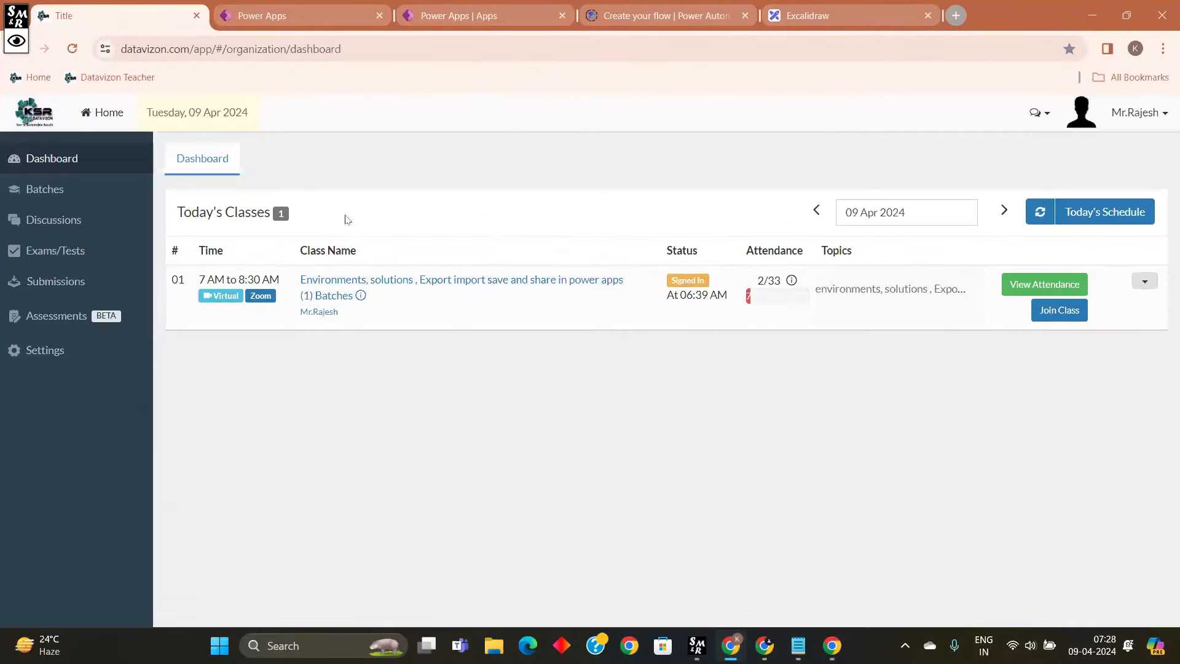
mouse_move(319, 12)
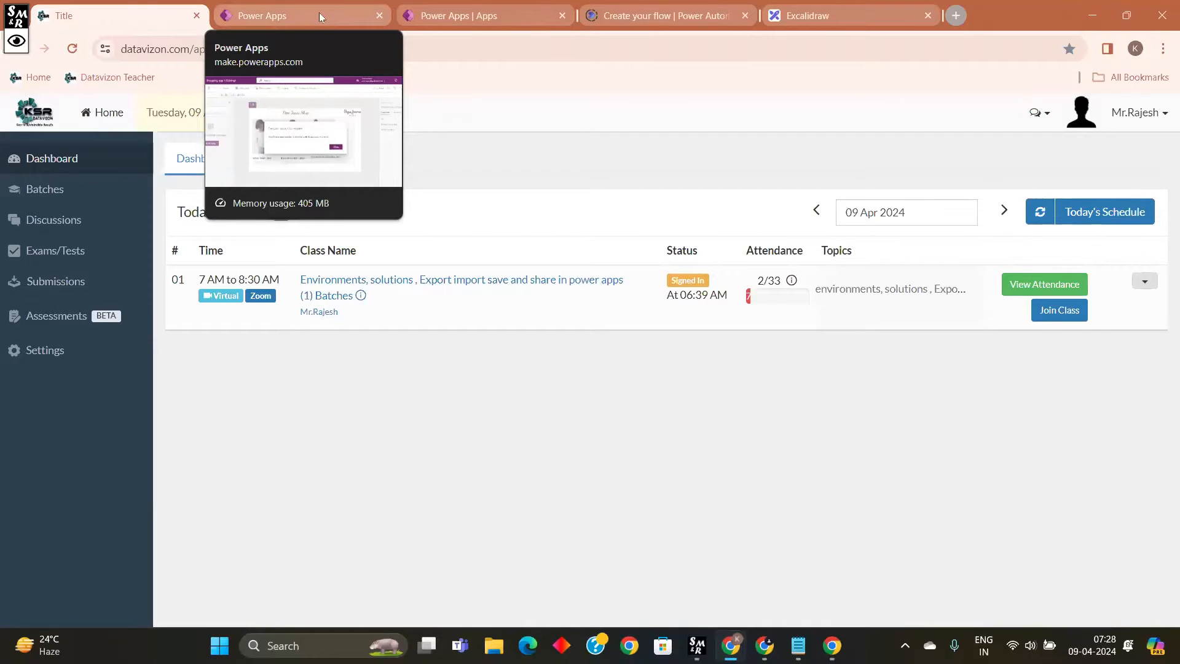
left_click(319, 12)
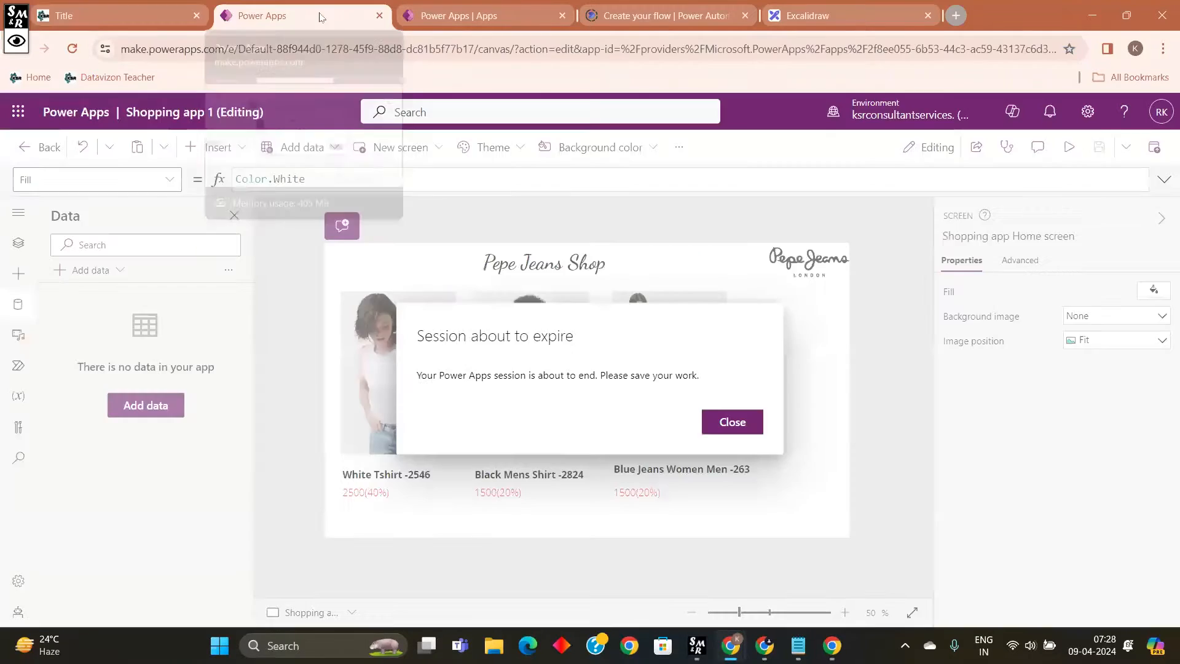
left_click(496, 26)
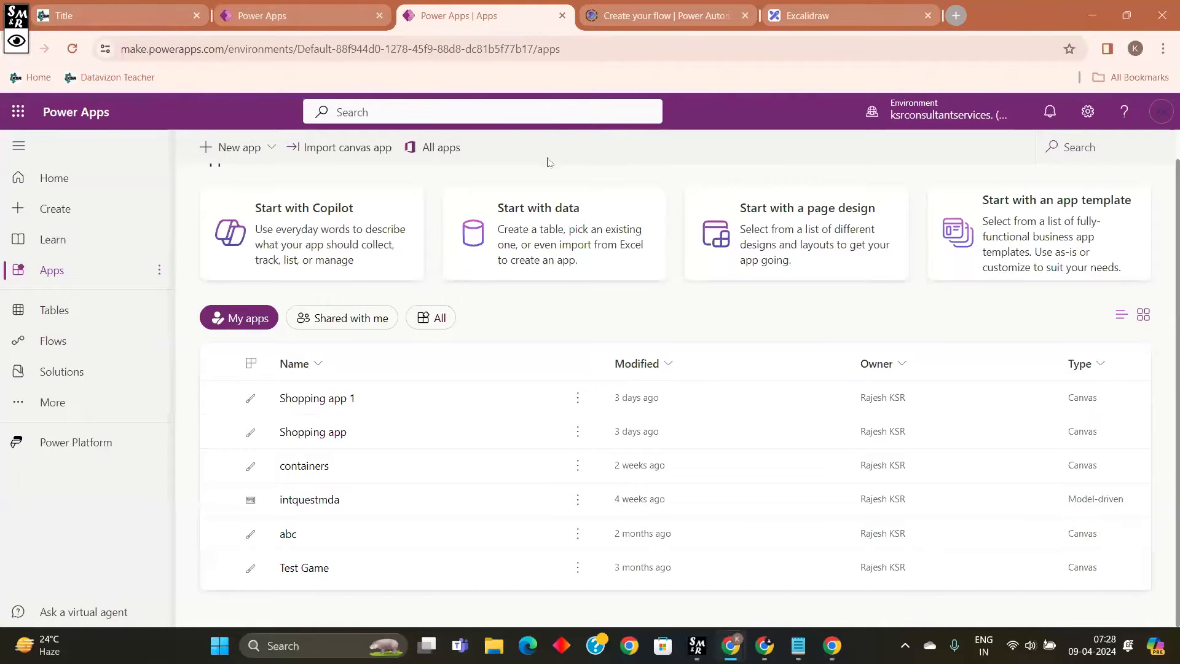
Step: Switch to Excalidraw and add a text below the flow notes reading "tenant: To start a PP project we buy a licences from"
left_click(809, 16)
scroll(673, 368, "up", 2)
left_click(508, 127)
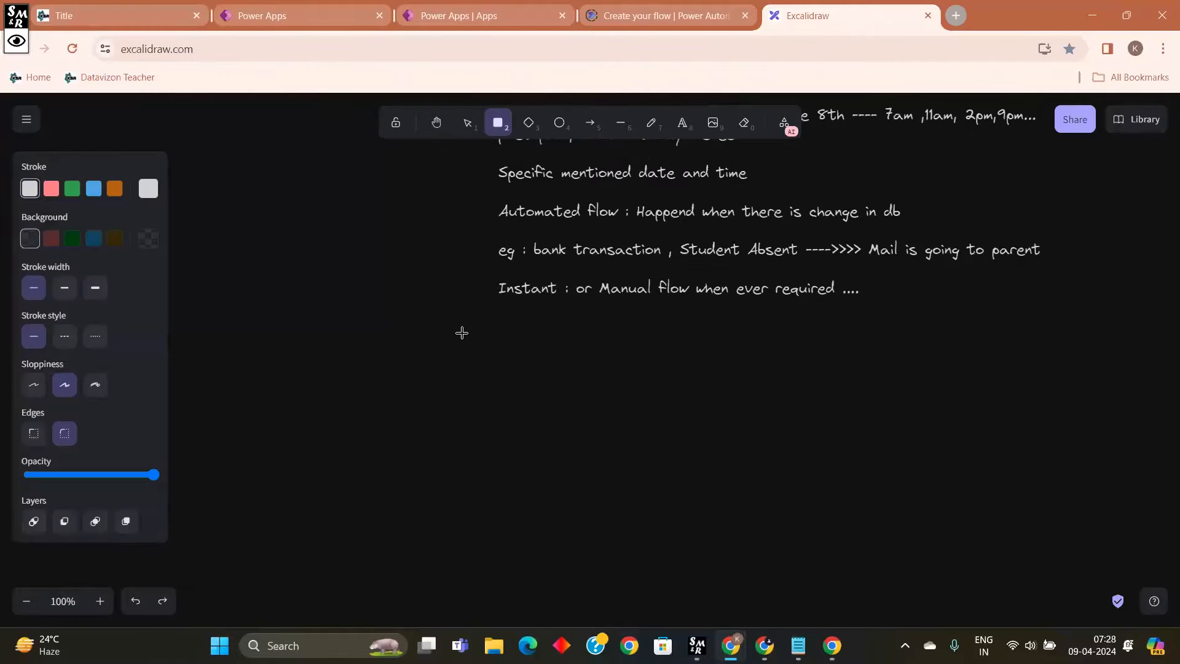
left_click(679, 127)
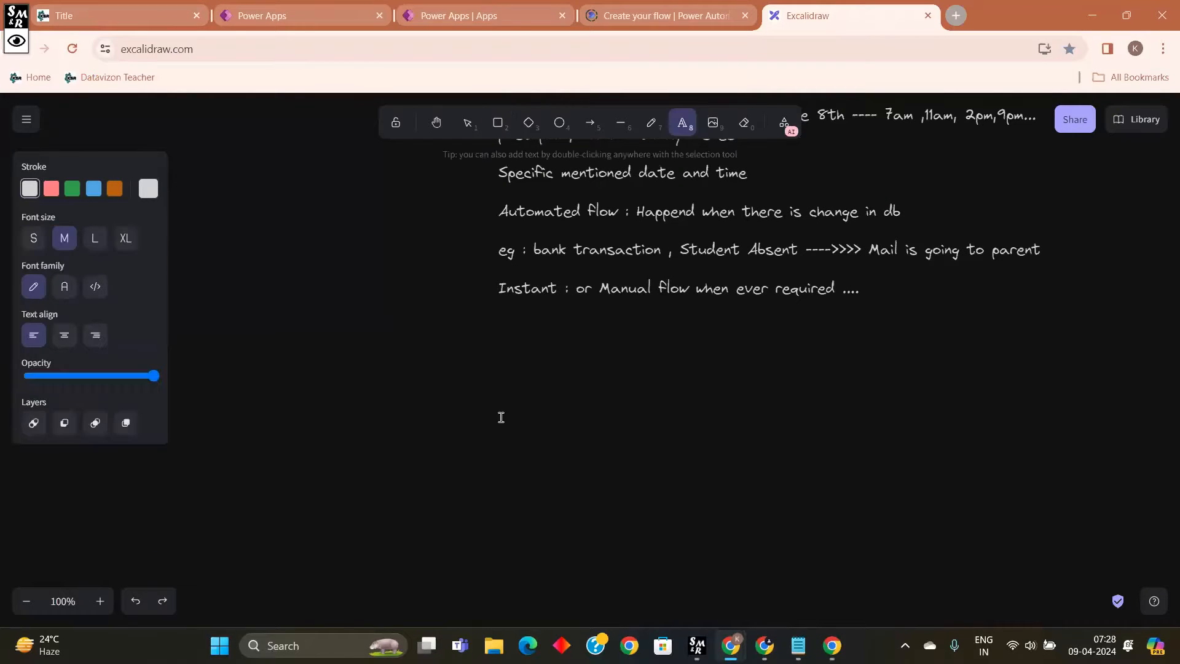
left_click(479, 344)
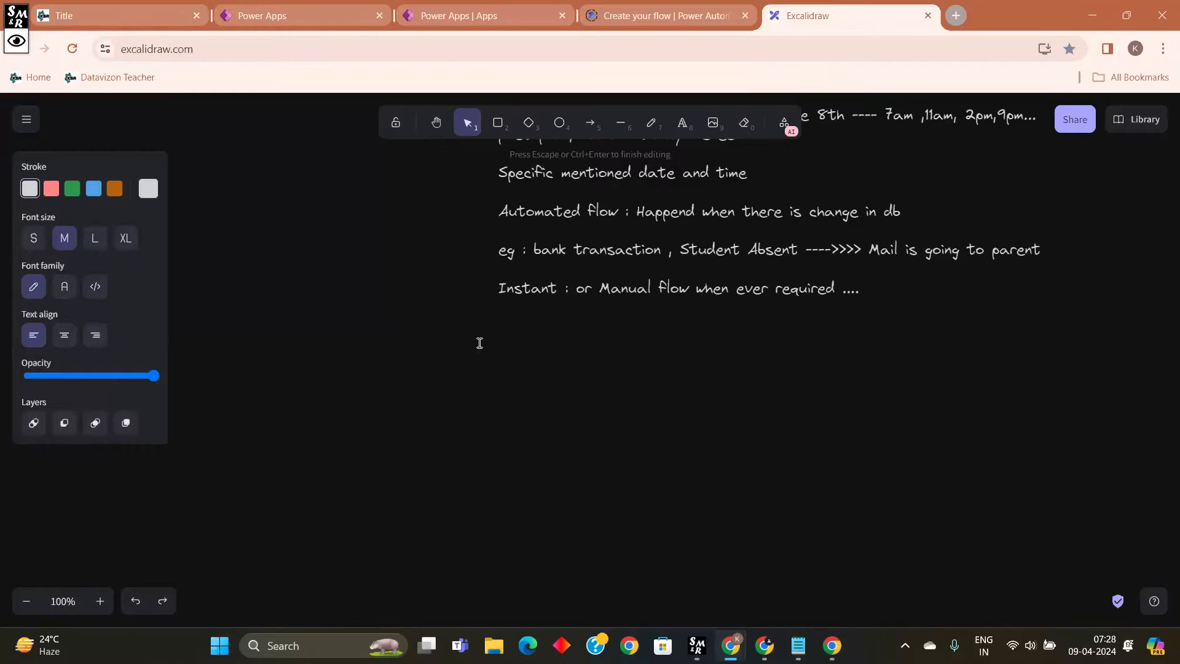
type("Sen")
type("anth")
key("BackSpace")
type(": To start a PP project we ")
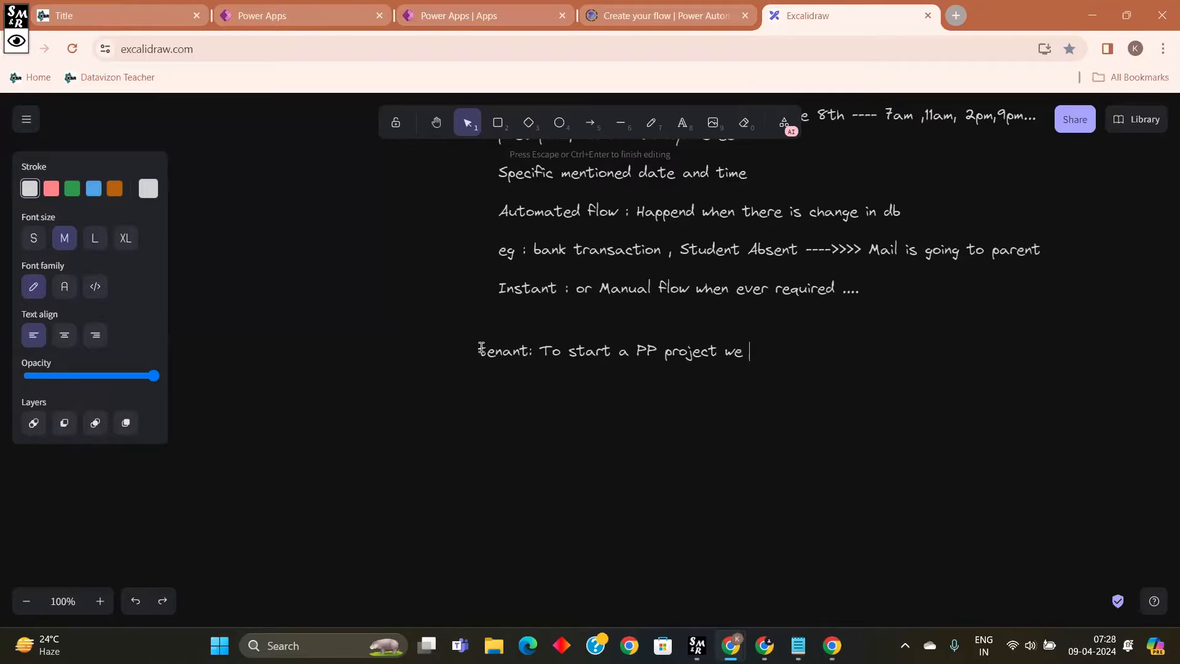
type("buy a licences from ")
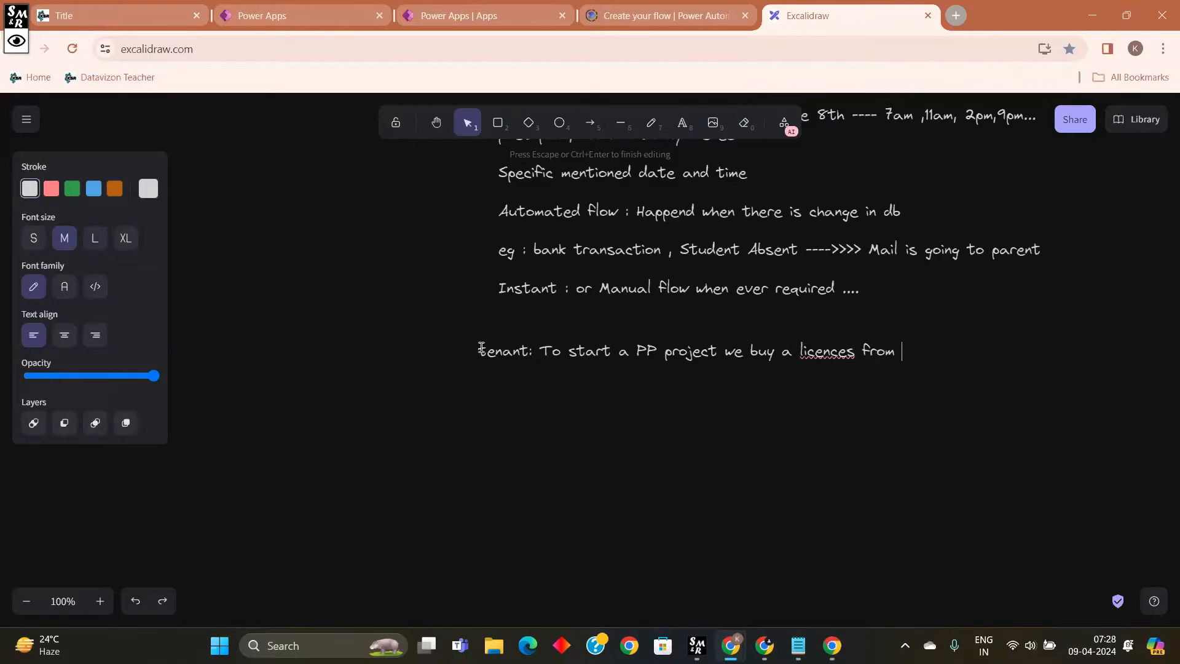
Step: Continue the tenant note with "microsoft with some user (Service account )" and start a new line
type("microsoft with s")
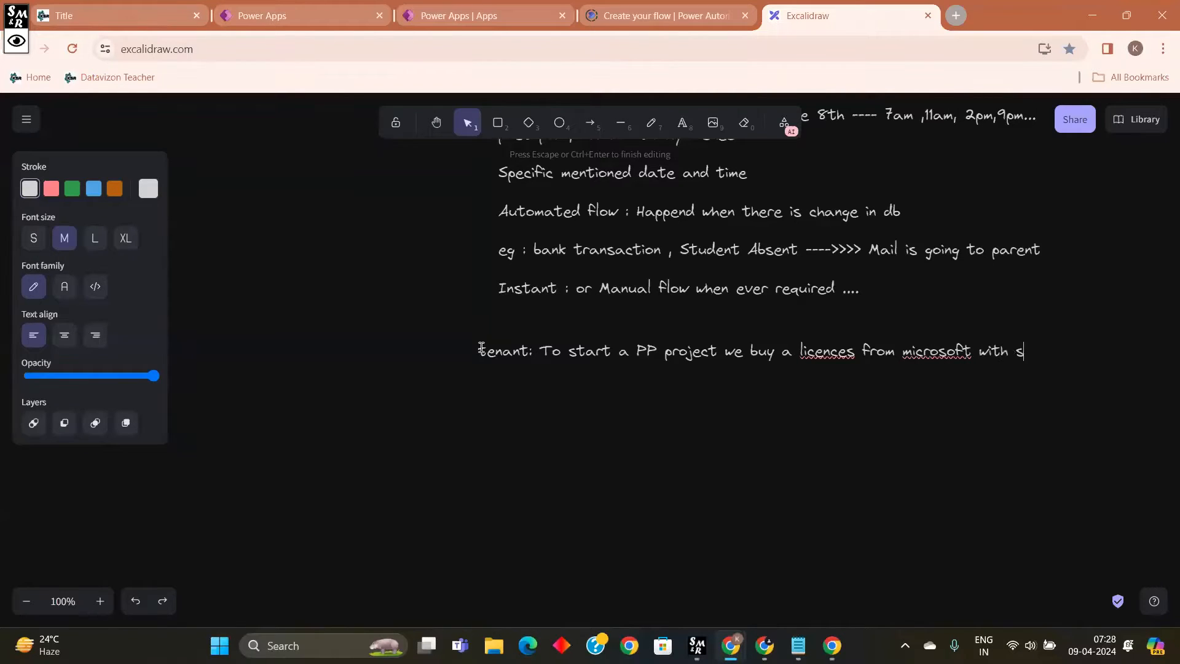
type("ome user")
type("s")
type("()")
type("Ser")
type("vice s")
type("ccount")
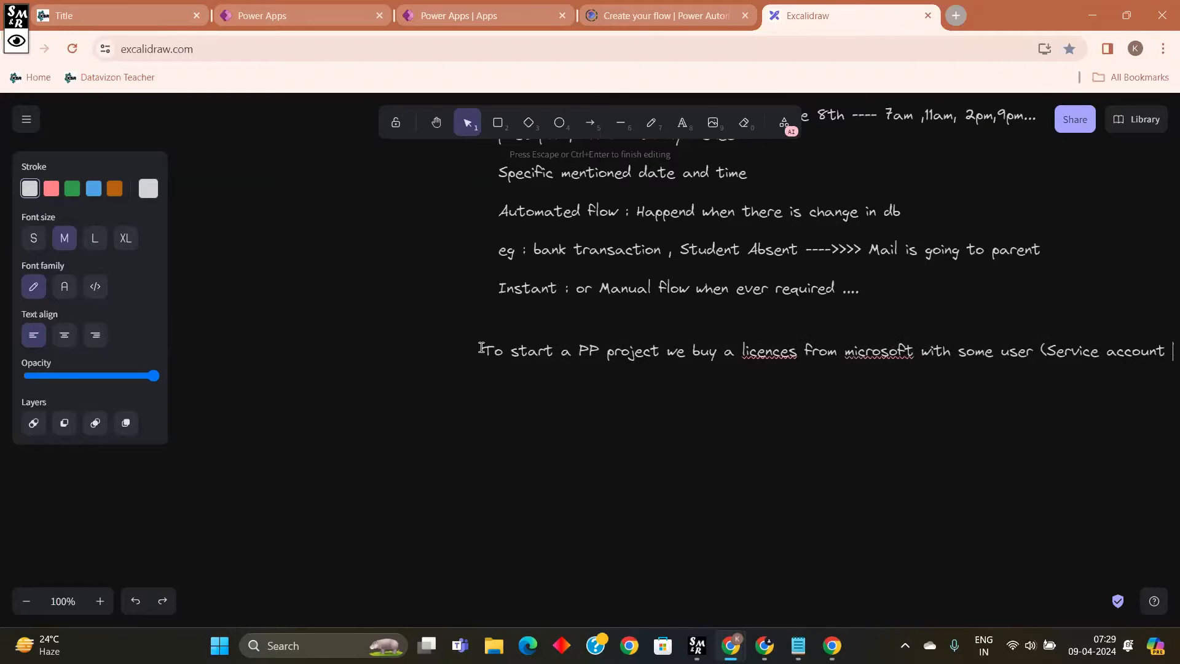
key("Right")
key("Return")
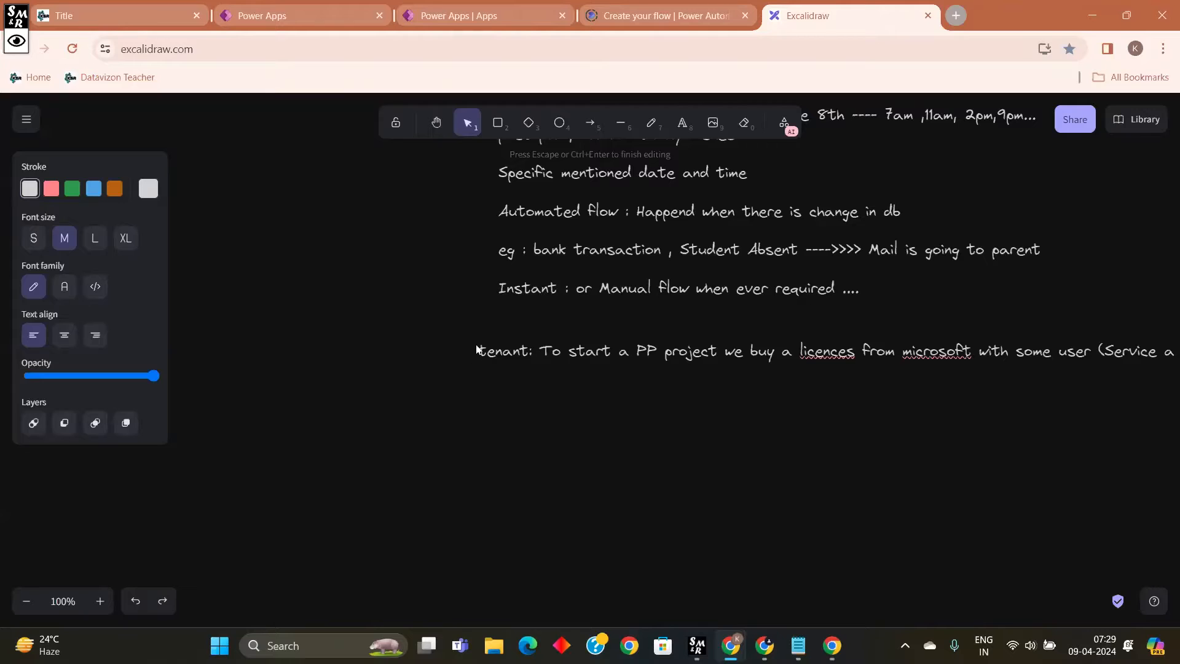
Step: Switch to the Power Automate create page and highlight the default environment's ID in the page address
left_click(109, 16)
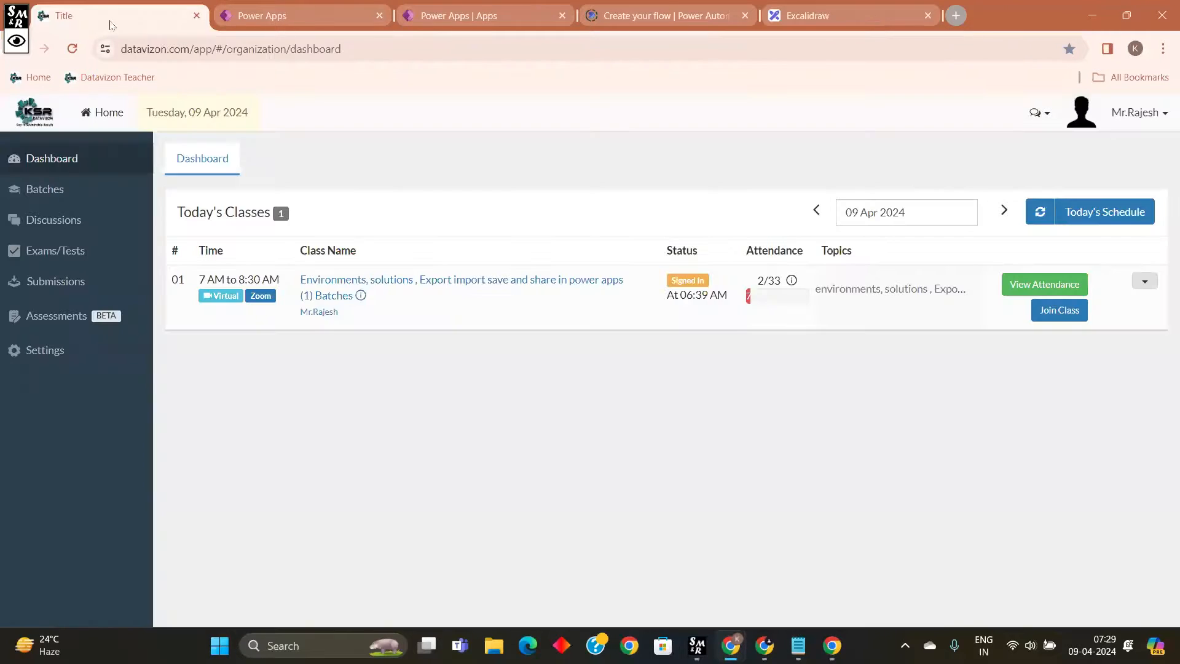
left_click(682, 15)
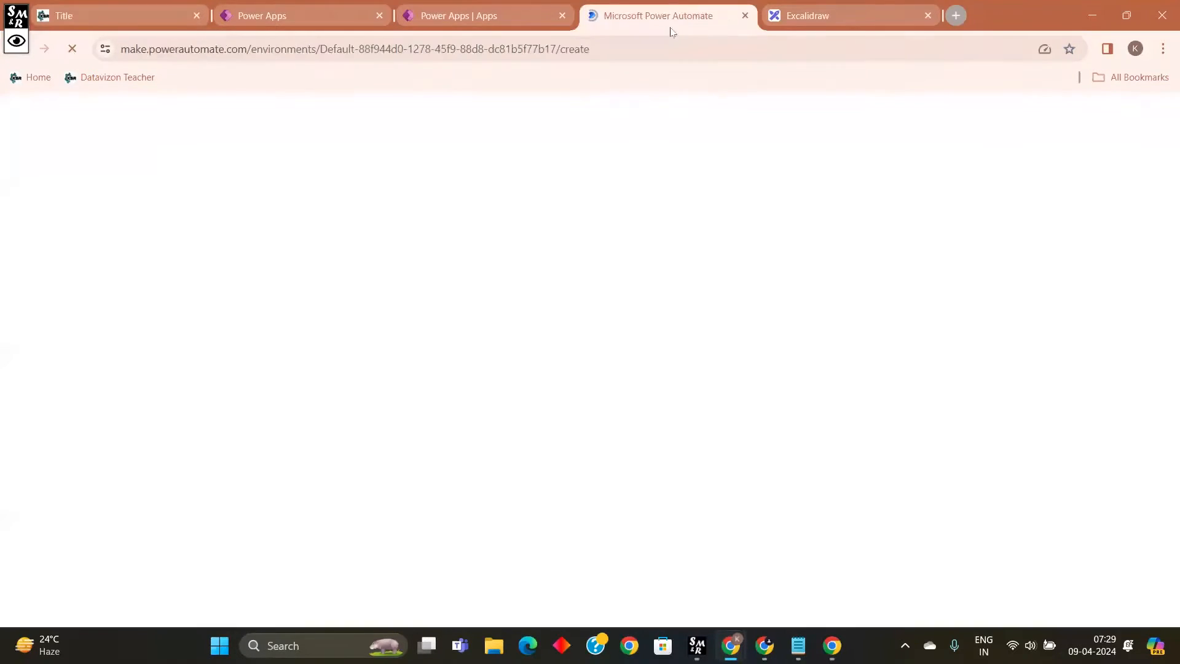
left_click(608, 49)
left_click(568, 50)
left_click_drag(592, 49, 394, 83)
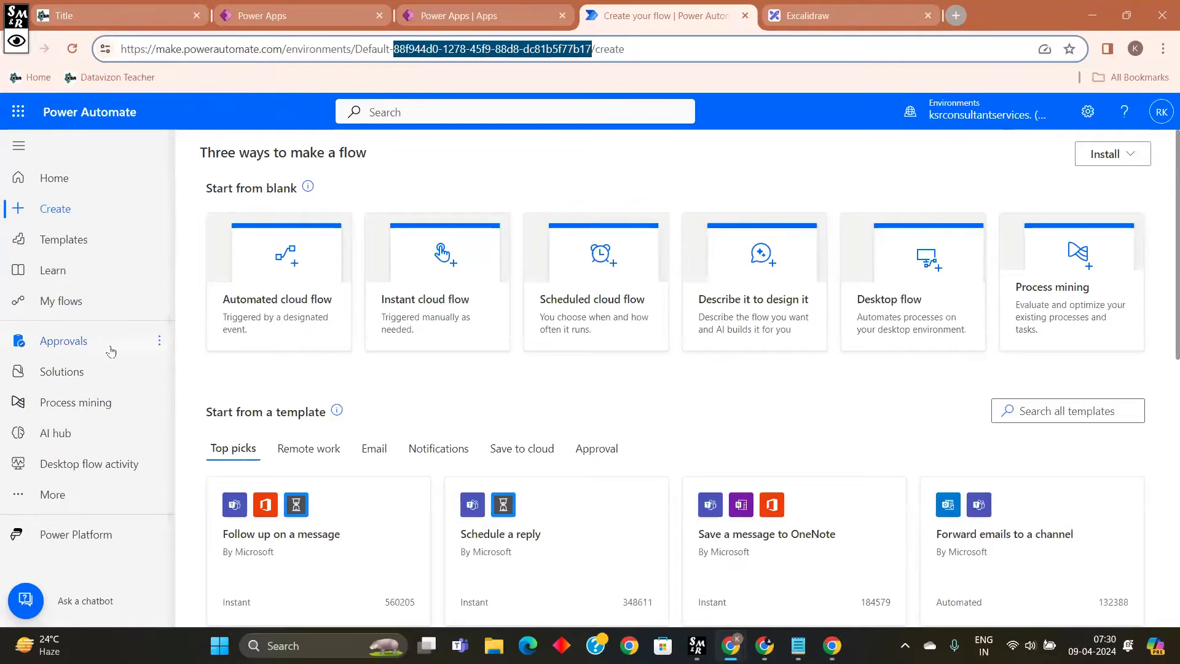
left_click(587, 48)
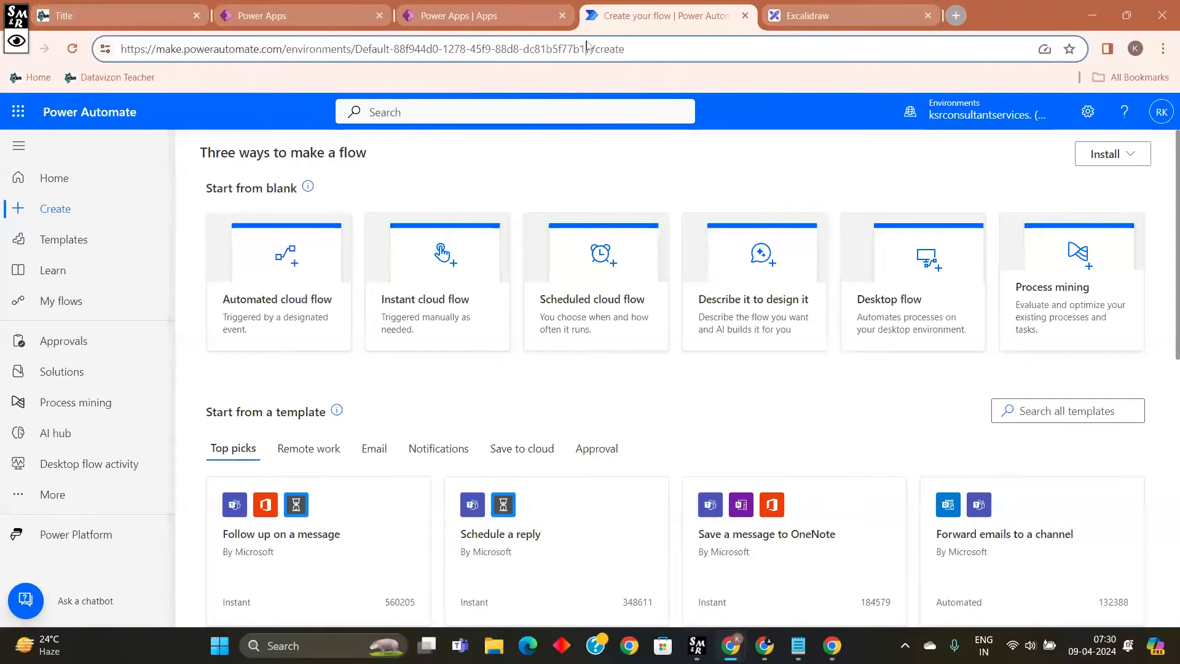
left_click_drag(589, 49, 393, 60)
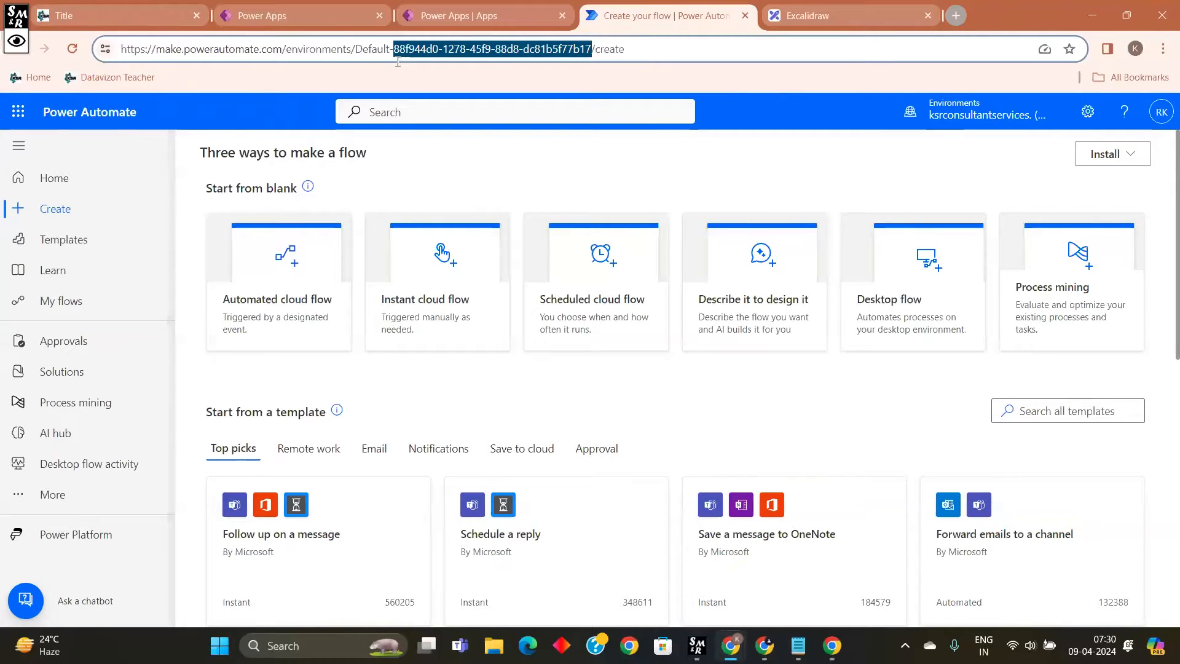
left_click(552, 49)
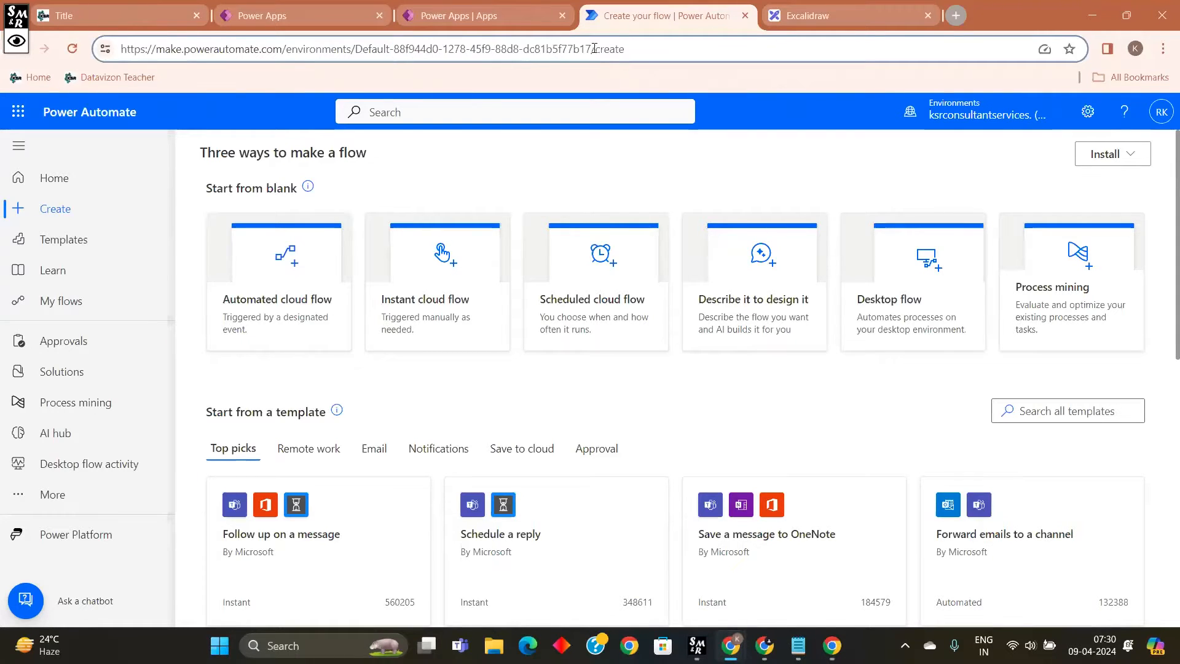
left_click_drag(592, 49, 433, 71)
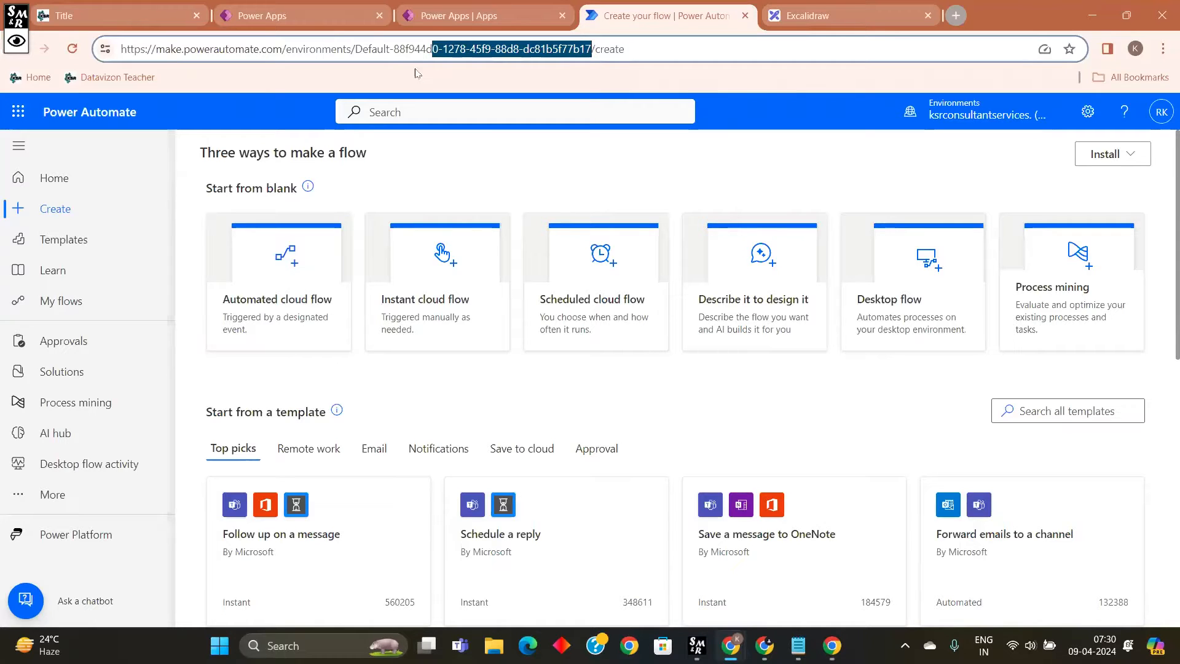
Step: Highlight the end of the environment ID in the page address, and examine the environment list on the Power Apps apps page
left_click_drag(592, 49, 465, 49)
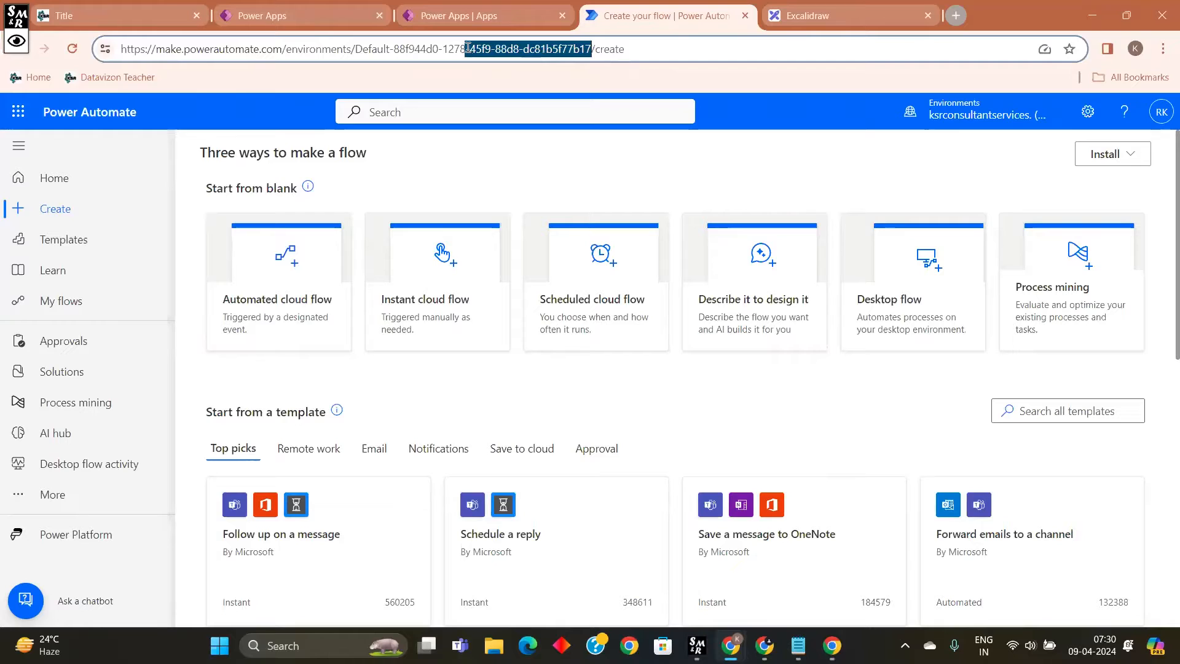
key("End")
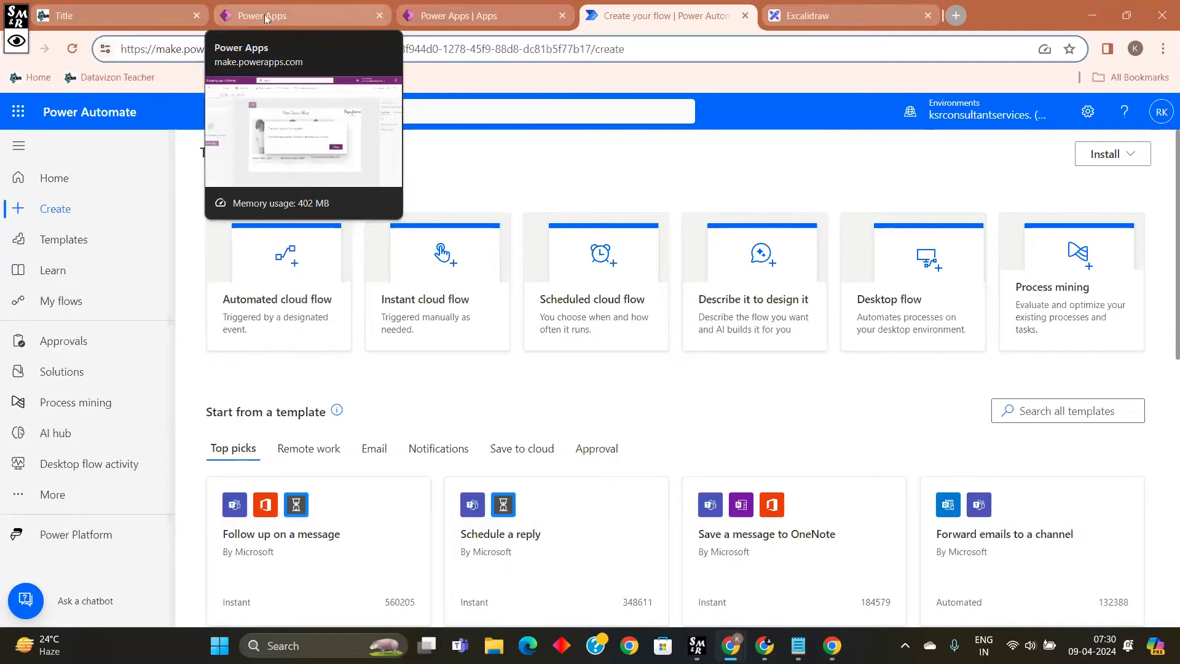
left_click(500, 16)
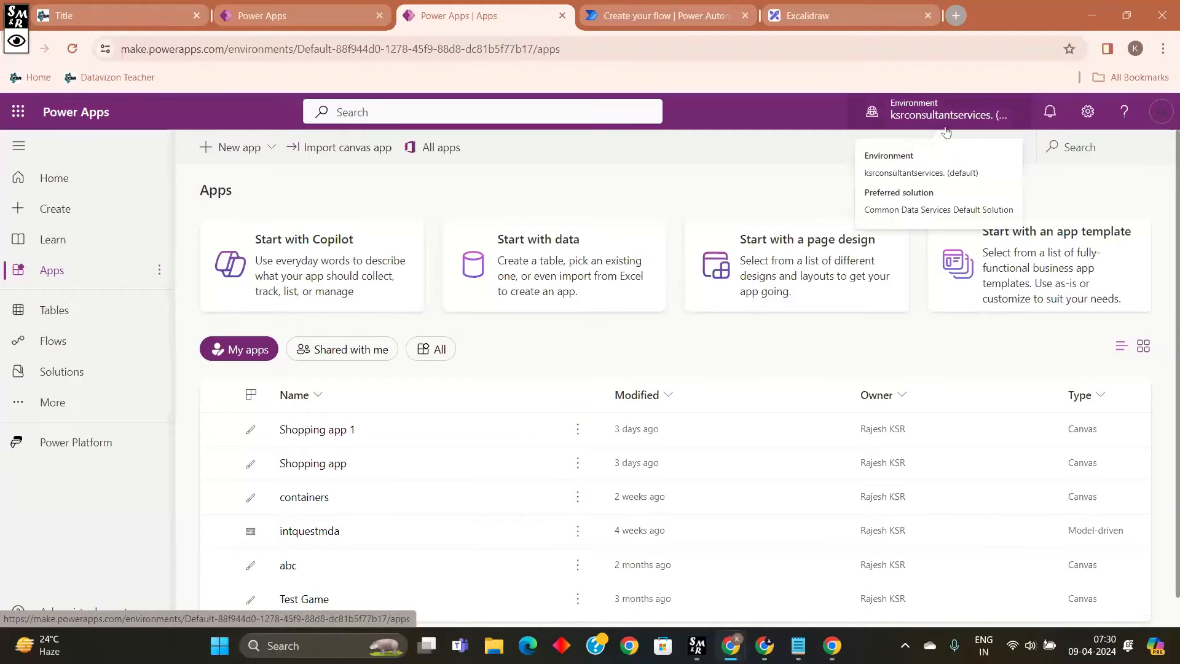
left_click(943, 123)
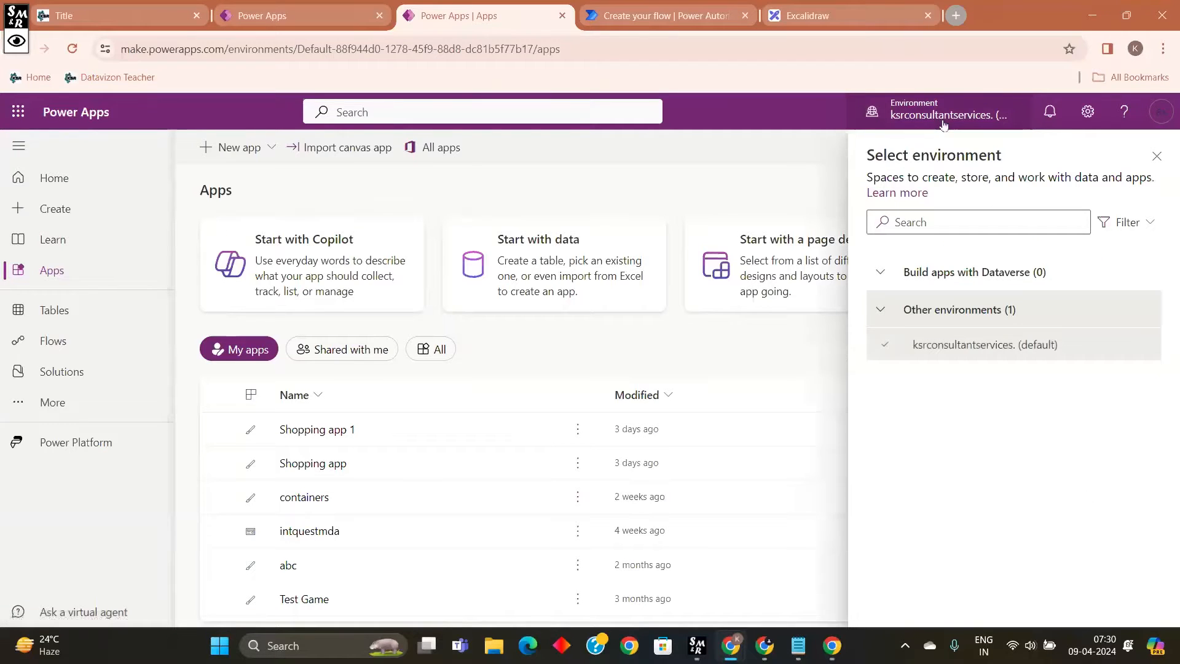
left_click(966, 123)
scroll(891, 467, "down", 1)
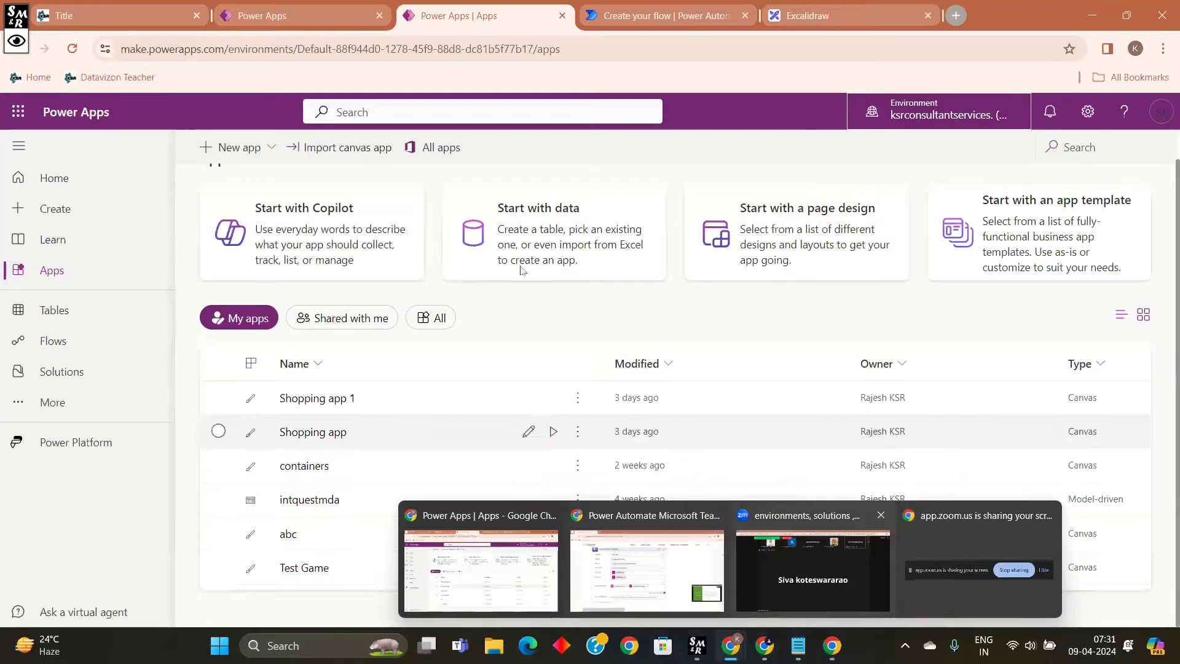
Step: Switch to Excalidraw and add a text below the tenant note reading "Environment : Enviroment is the place where we develop apps and share with the various users"
left_click(806, 16)
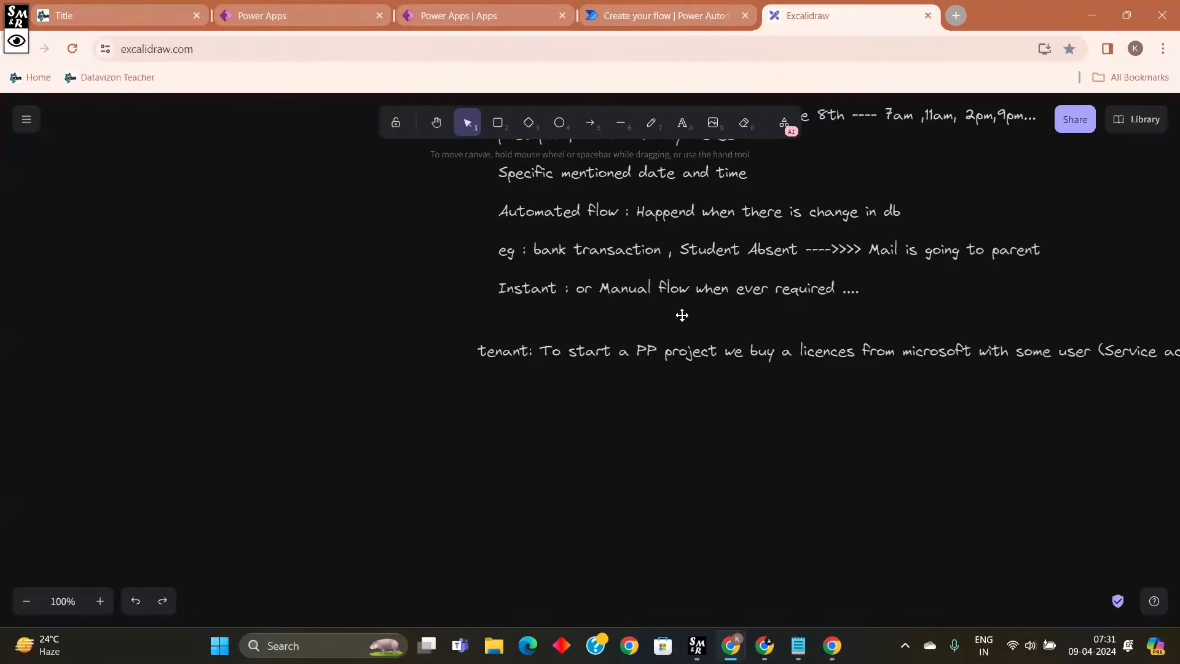
double_click(478, 398)
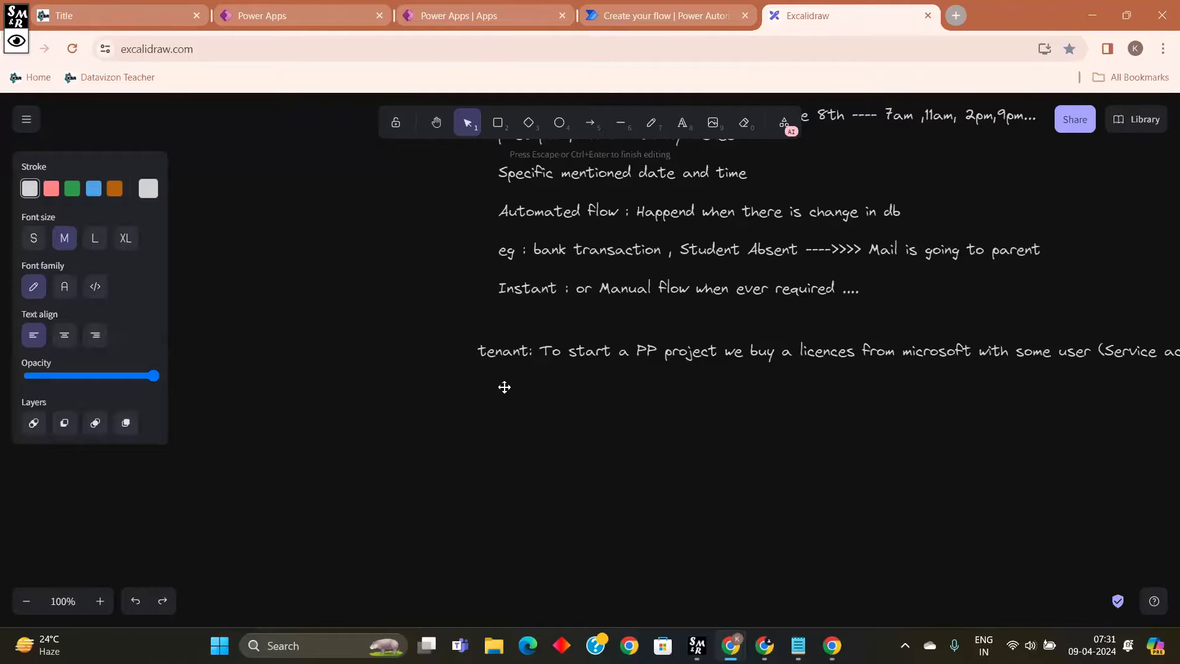
type("Environment : Enviroment is the plc")
key("BackSpace")
type("ace where we develope")
key("BackSpace")
type("apps and share with the")
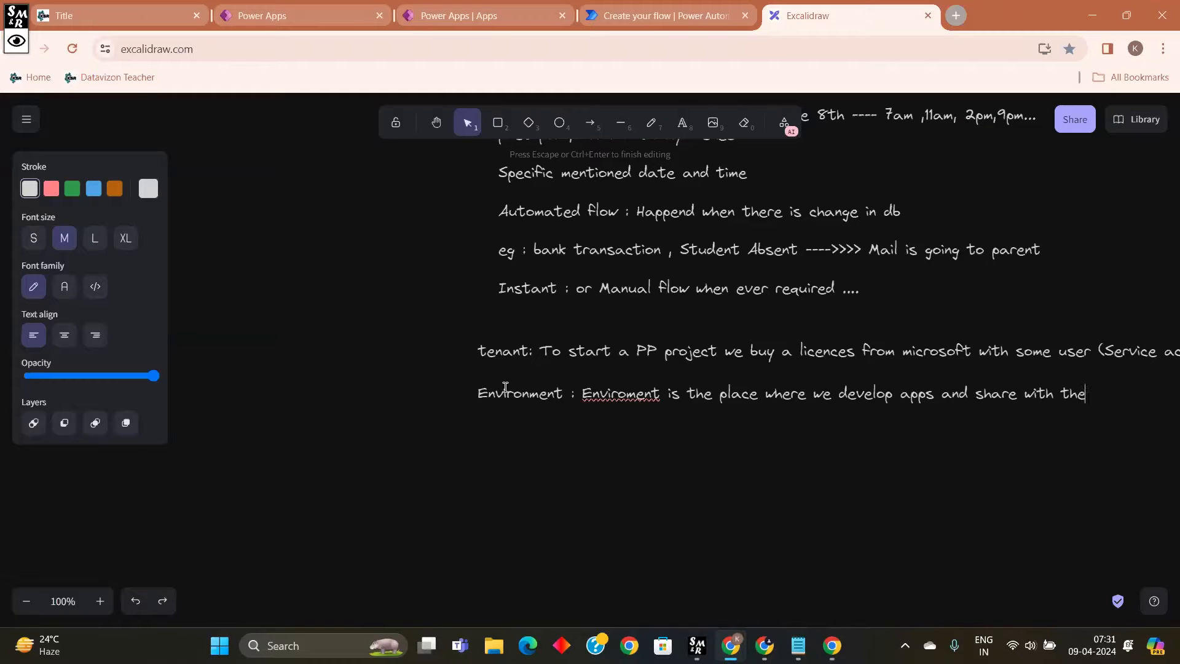
type(" various users")
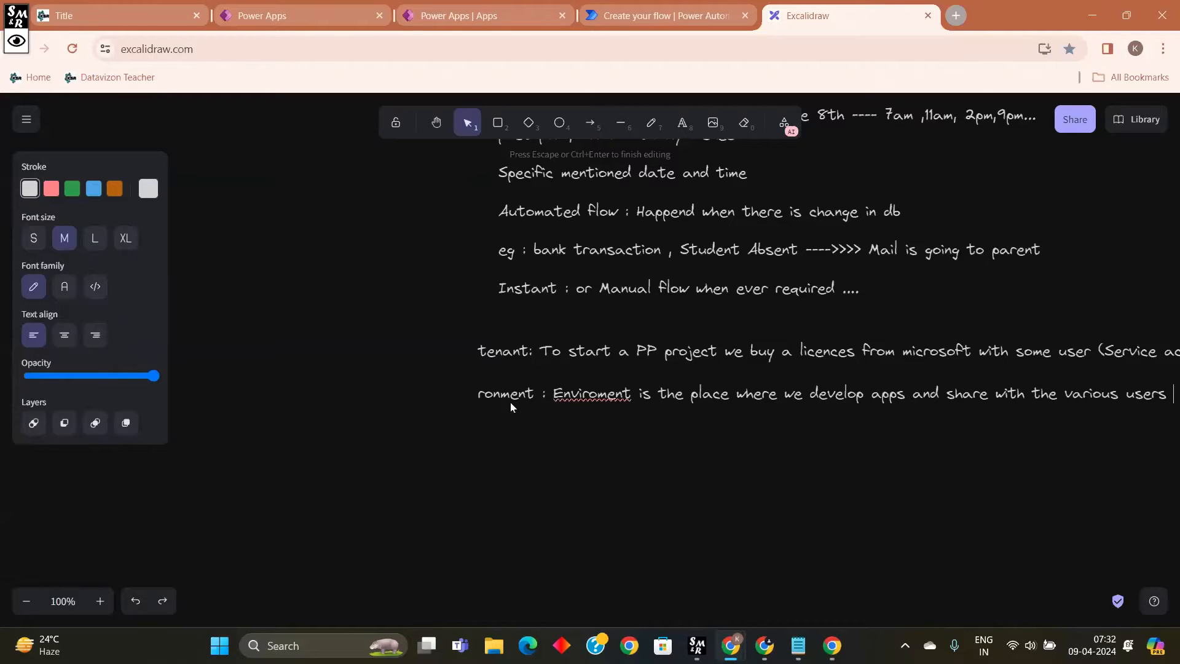
Step: Switch back to the Power Apps apps page and examine its apps and the environments grouped under Other environments
left_click(433, 17)
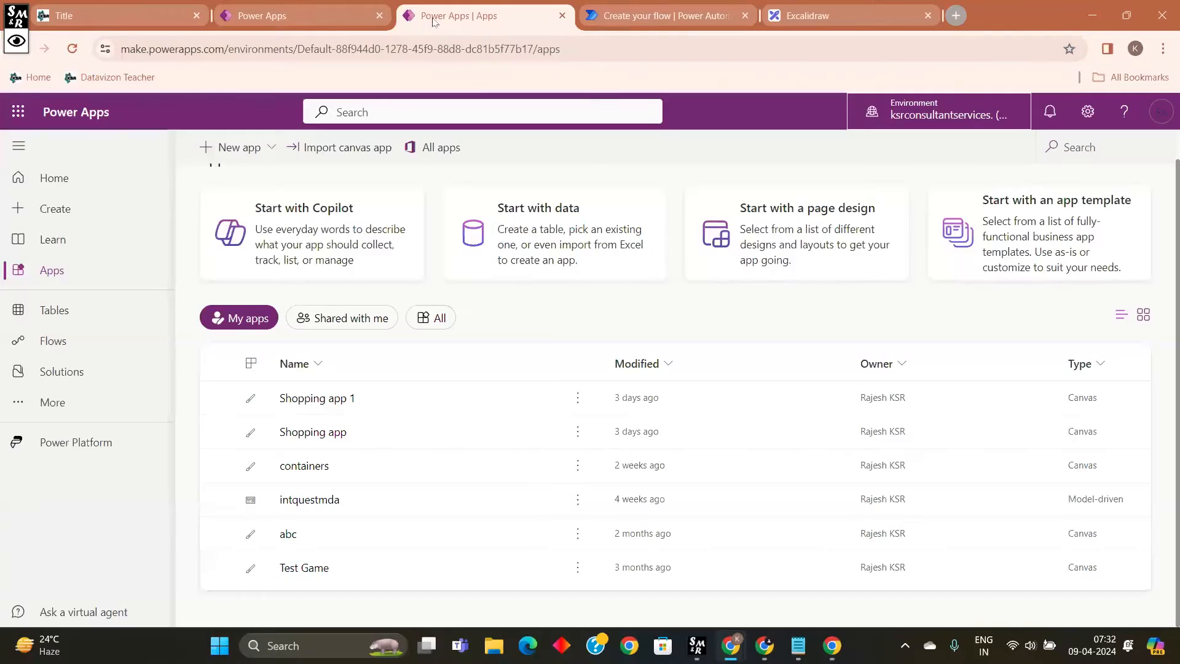
left_click(293, 11)
left_click(435, 15)
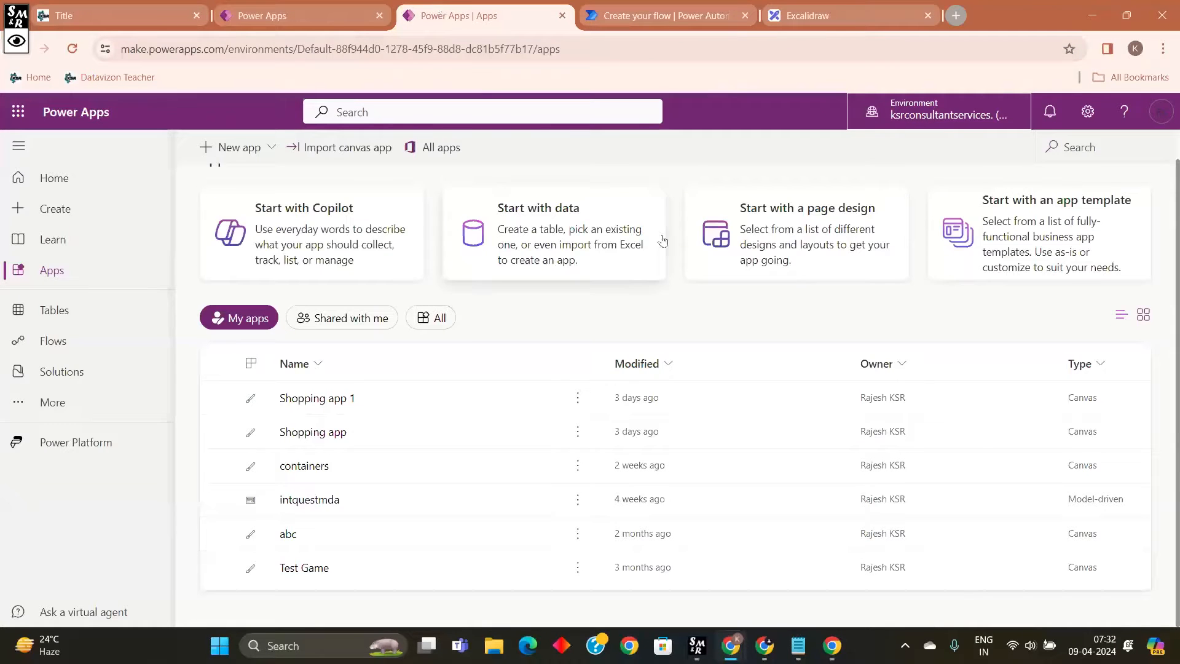
left_click(935, 117)
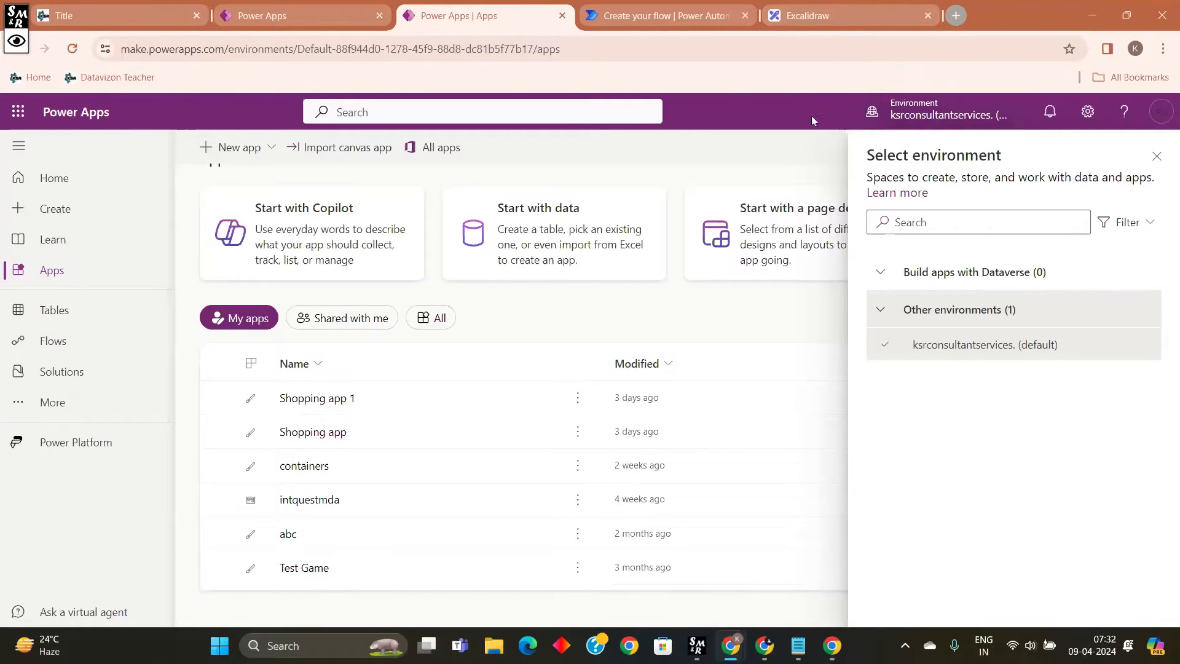
left_click(939, 111)
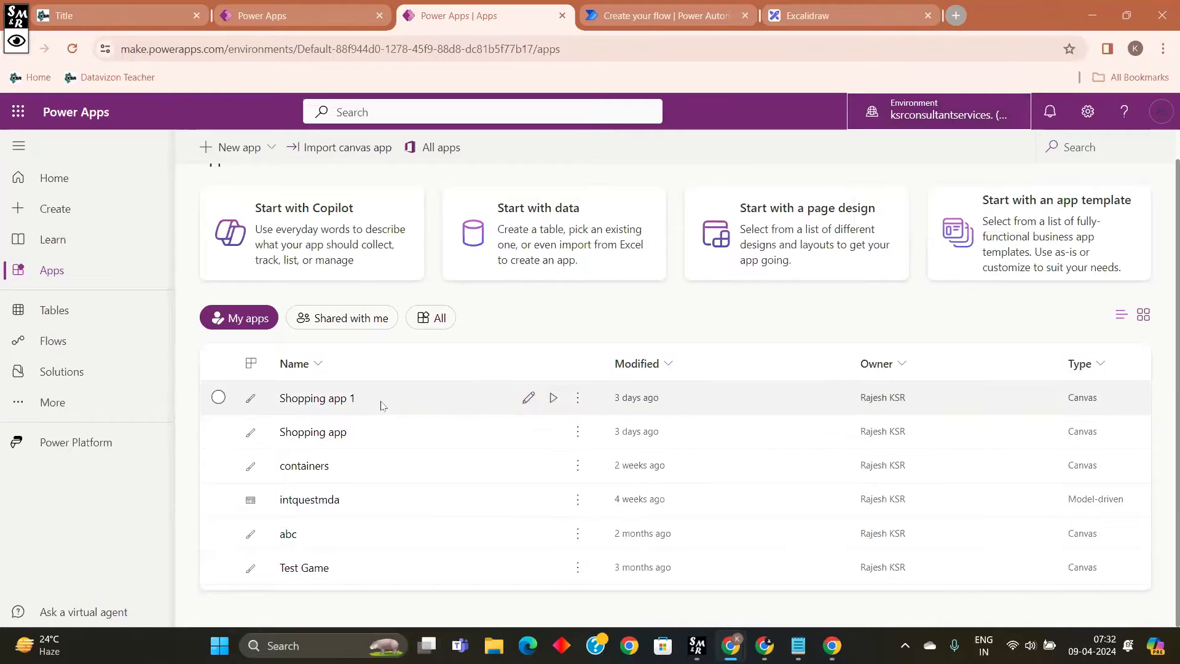
left_click(903, 107)
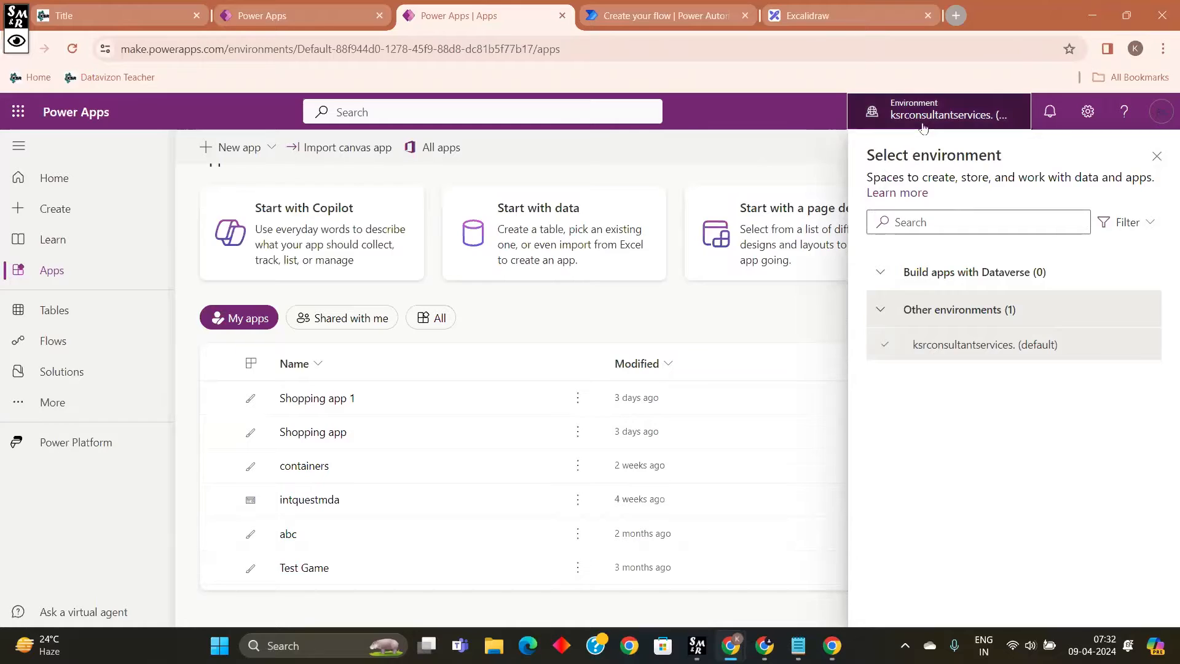
left_click(940, 112)
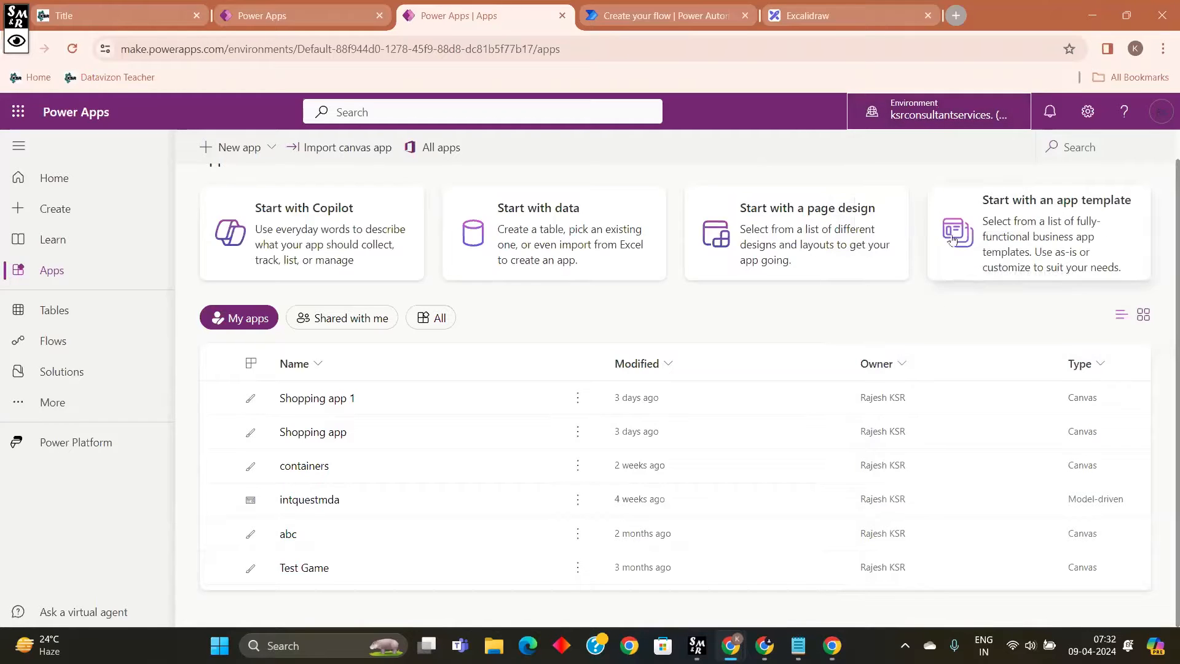
left_click(936, 114)
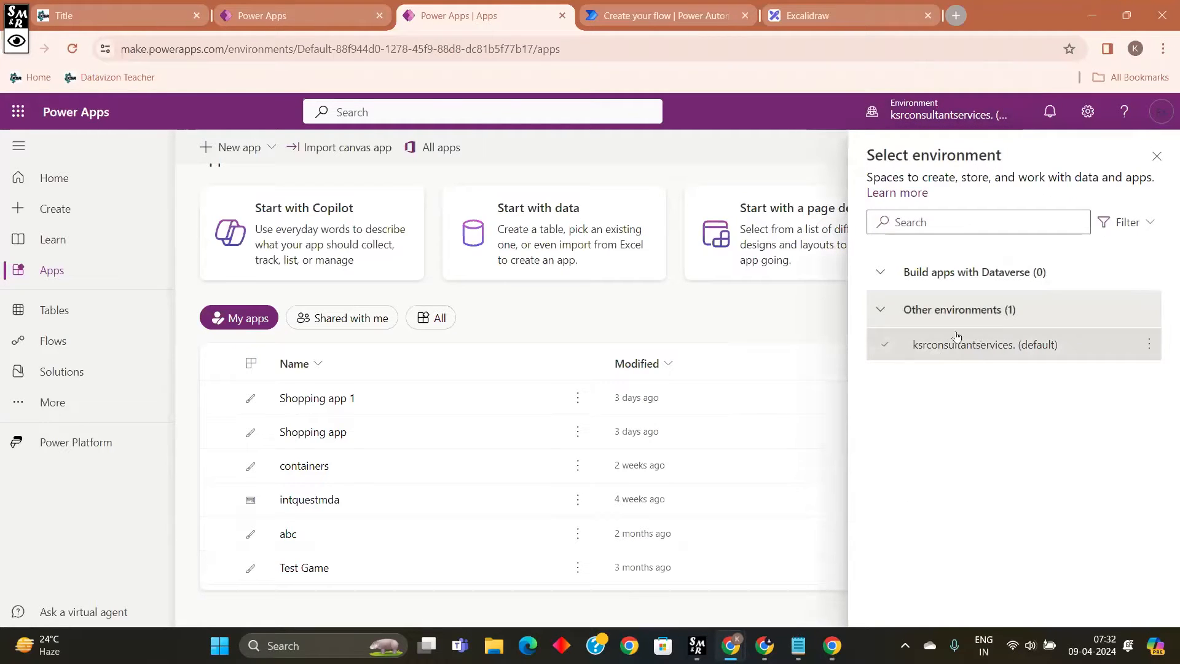
left_click(879, 310)
left_click(879, 309)
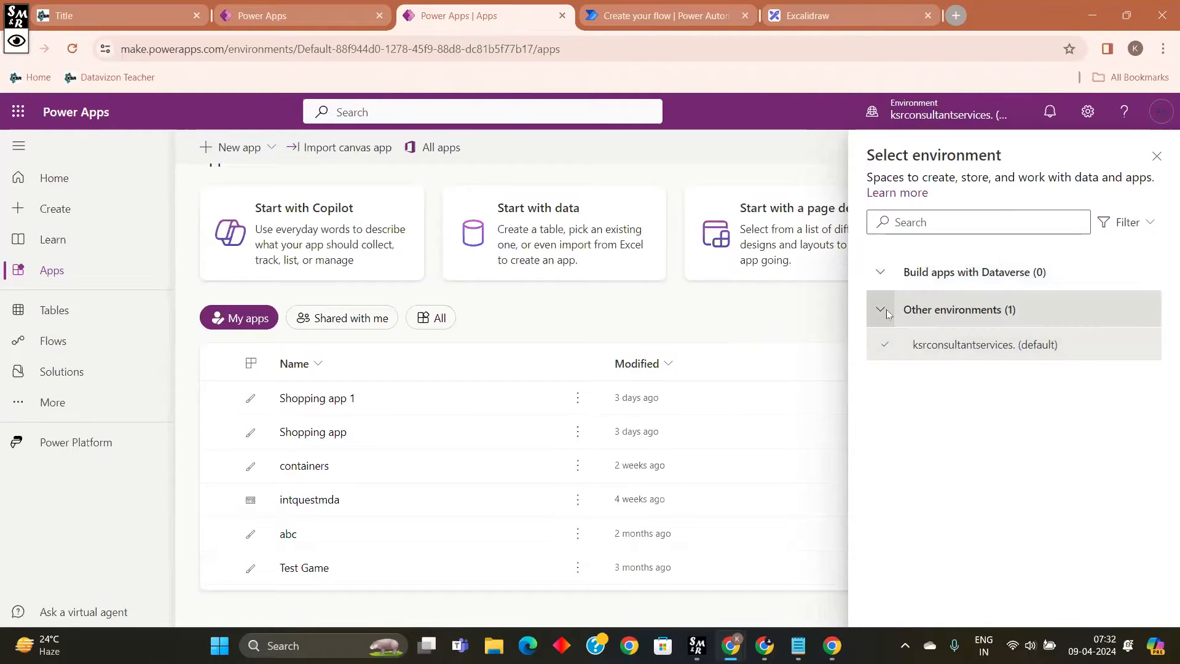
left_click(939, 107)
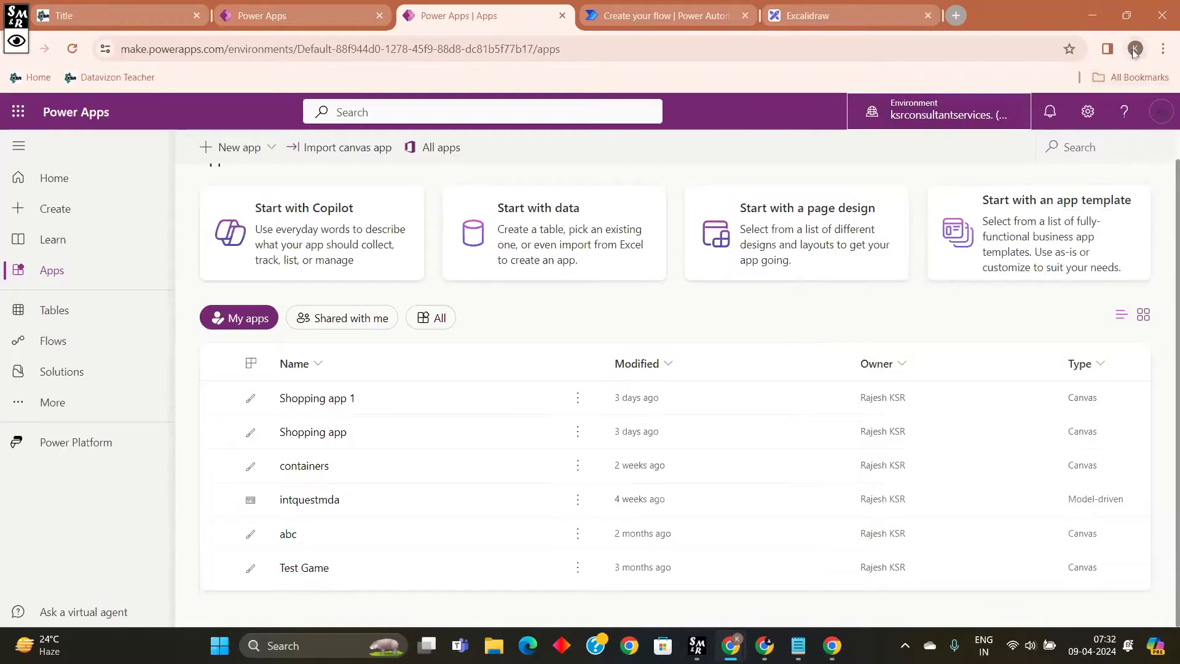
Step: Switch to the browser profile with raj_sample_mda_app open, and view its available environments and the new customer form
left_click(1135, 50)
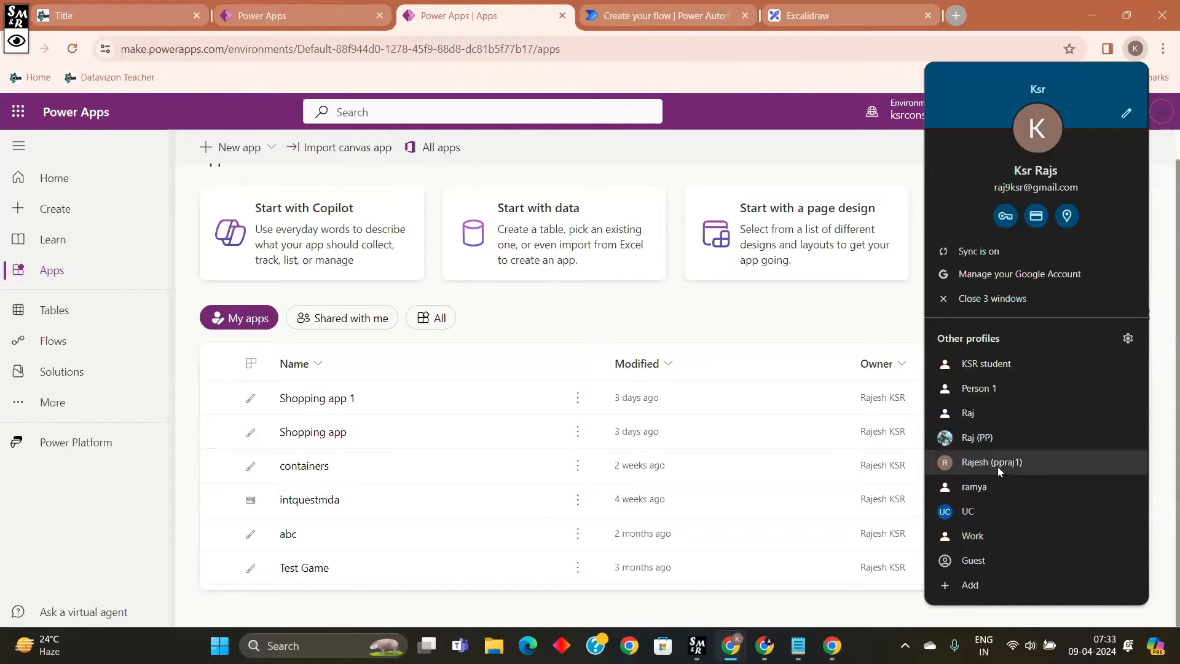
left_click(986, 406)
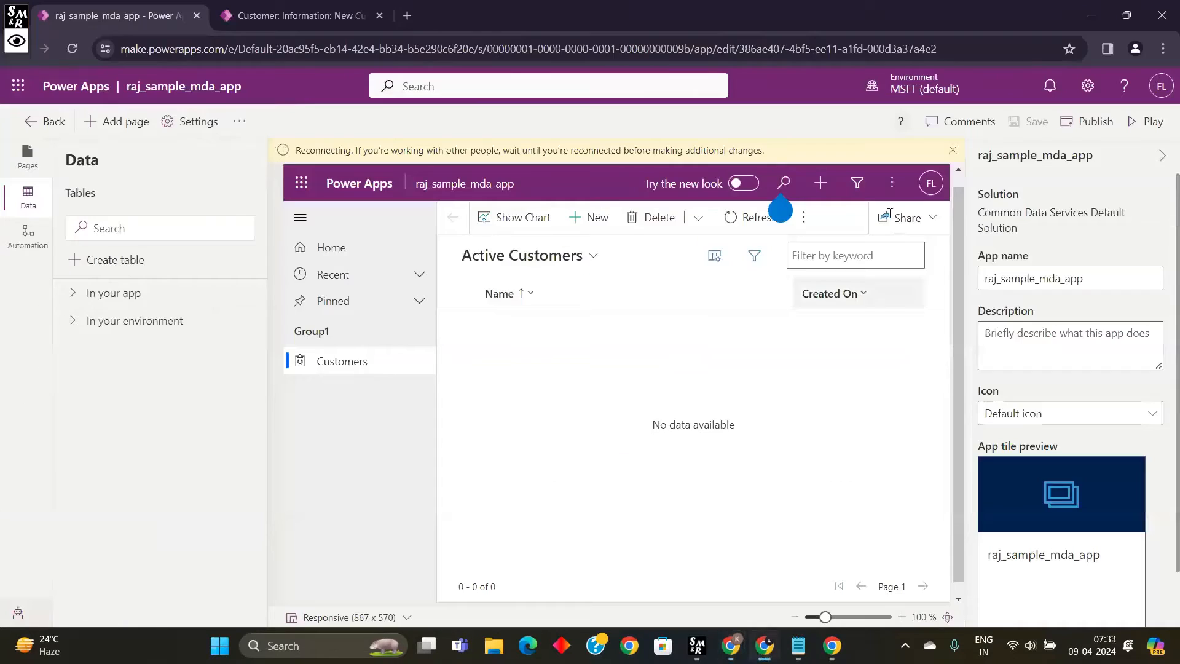
left_click(916, 86)
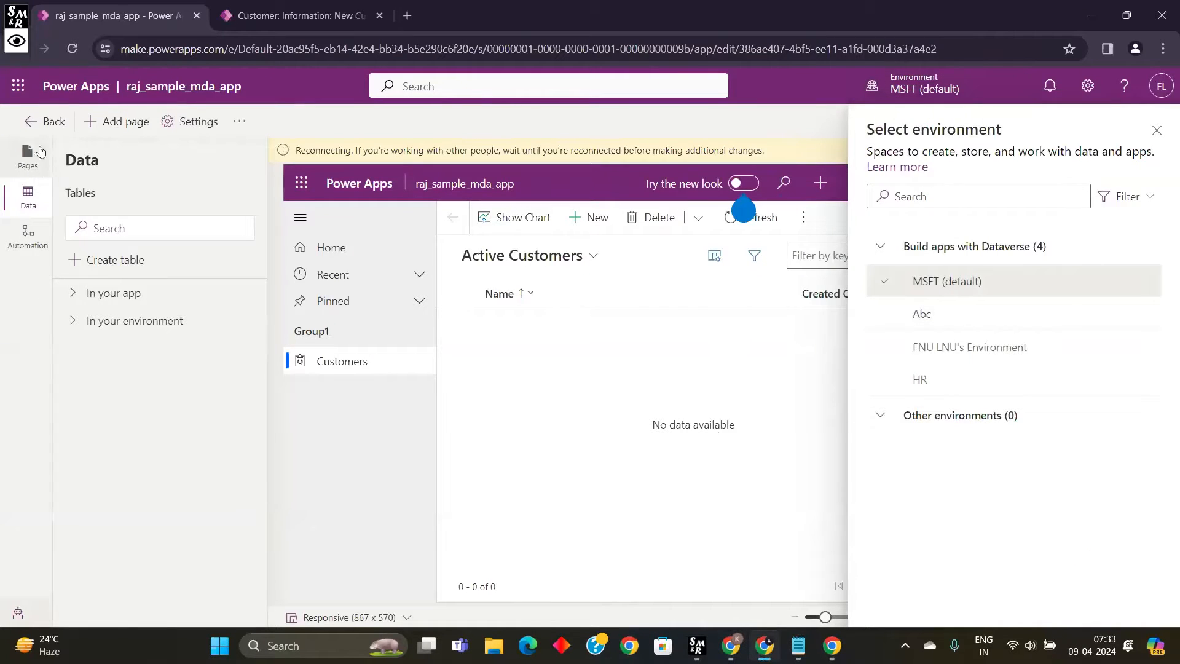
left_click(301, 15)
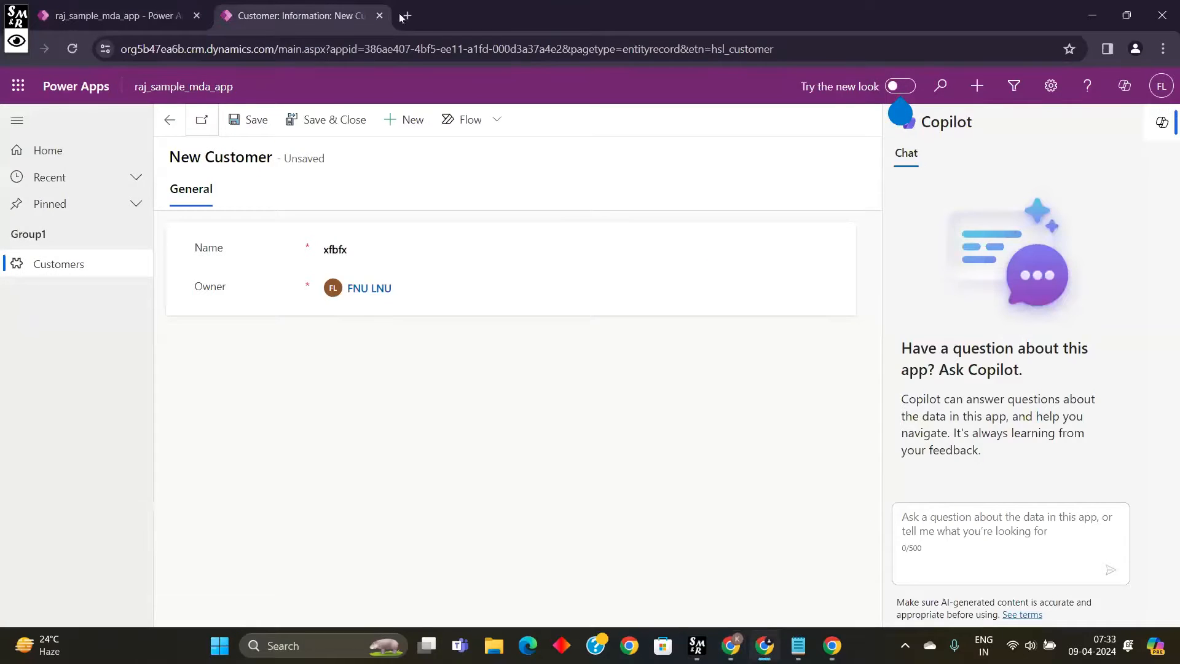
Step: Load make.powerapps.com in a new tab and open the list of apps for the MSFT (default) environment
left_click(407, 15)
left_click(406, 49)
type("make")
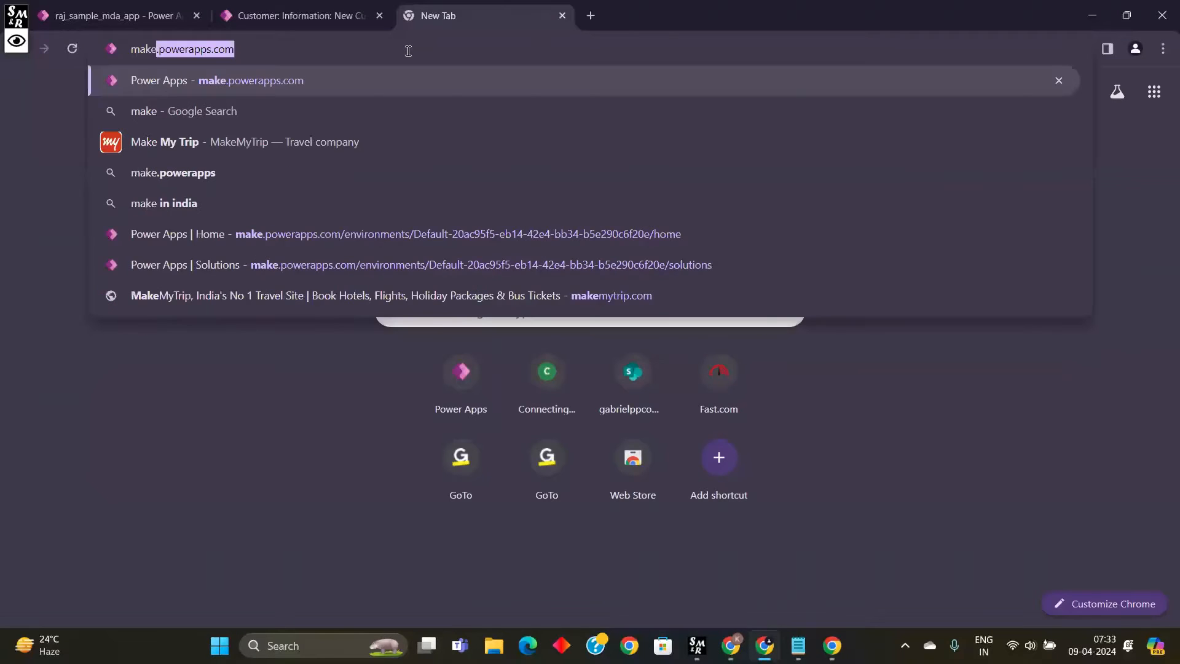
key("Return")
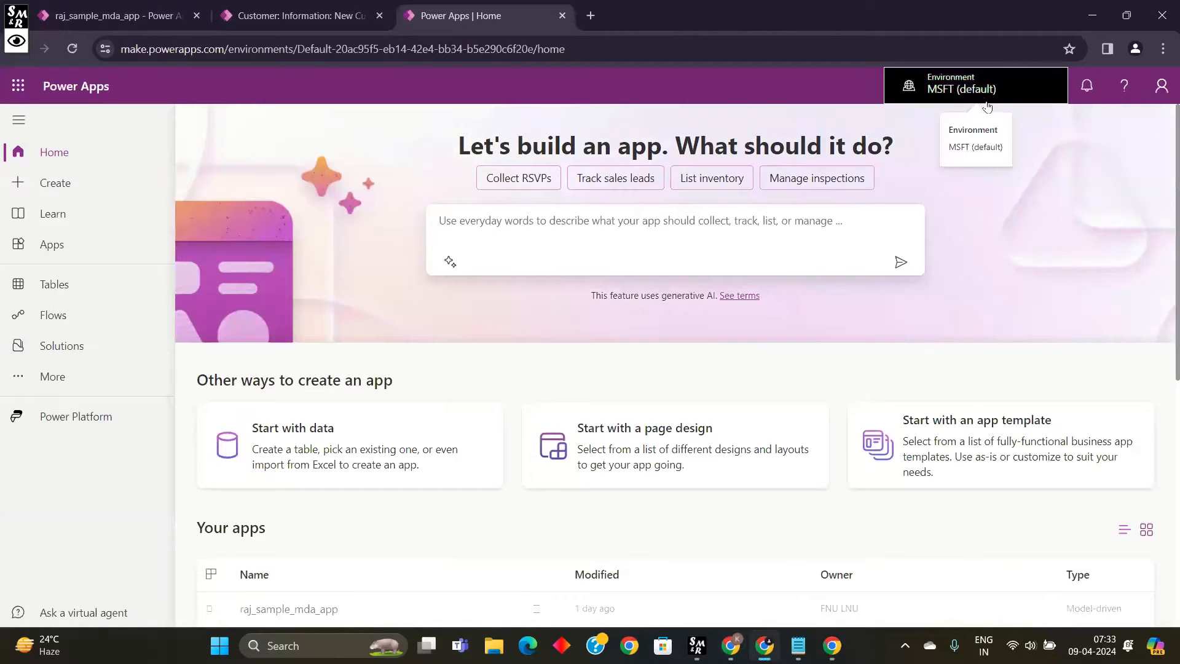
left_click(985, 98)
left_click(982, 97)
mouse_move(901, 98)
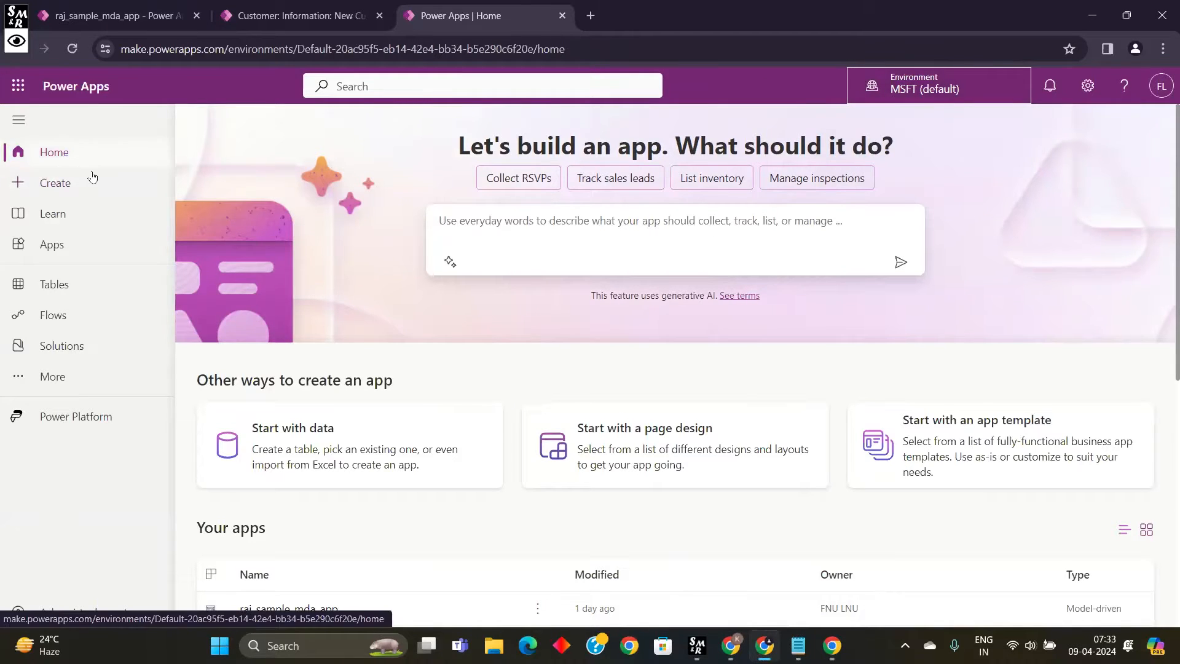
left_click(85, 152)
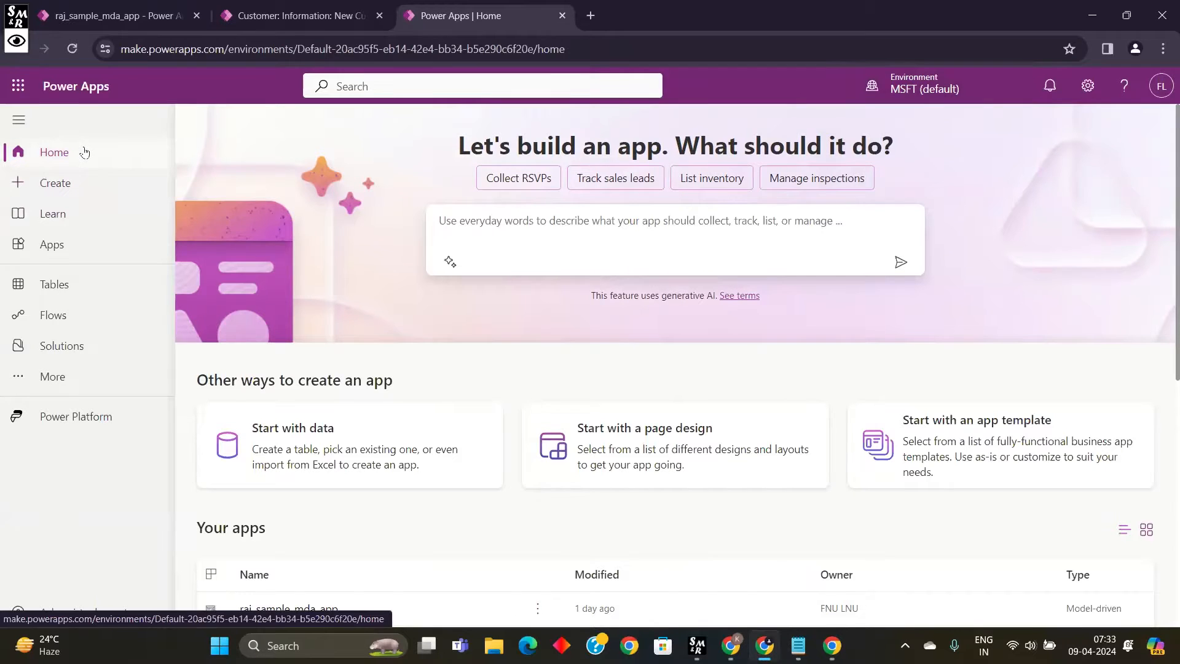
left_click(98, 245)
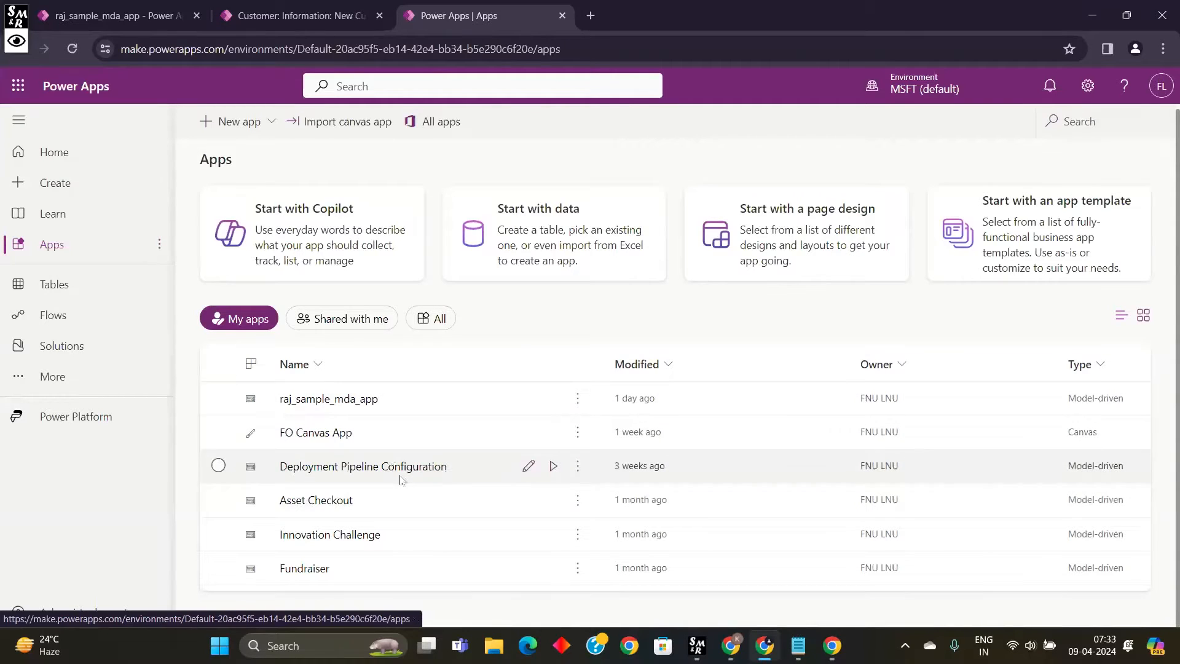
Step: Switch to the Abc environment to view its apps, and repeat this for the environment named after its owner
left_click(911, 90)
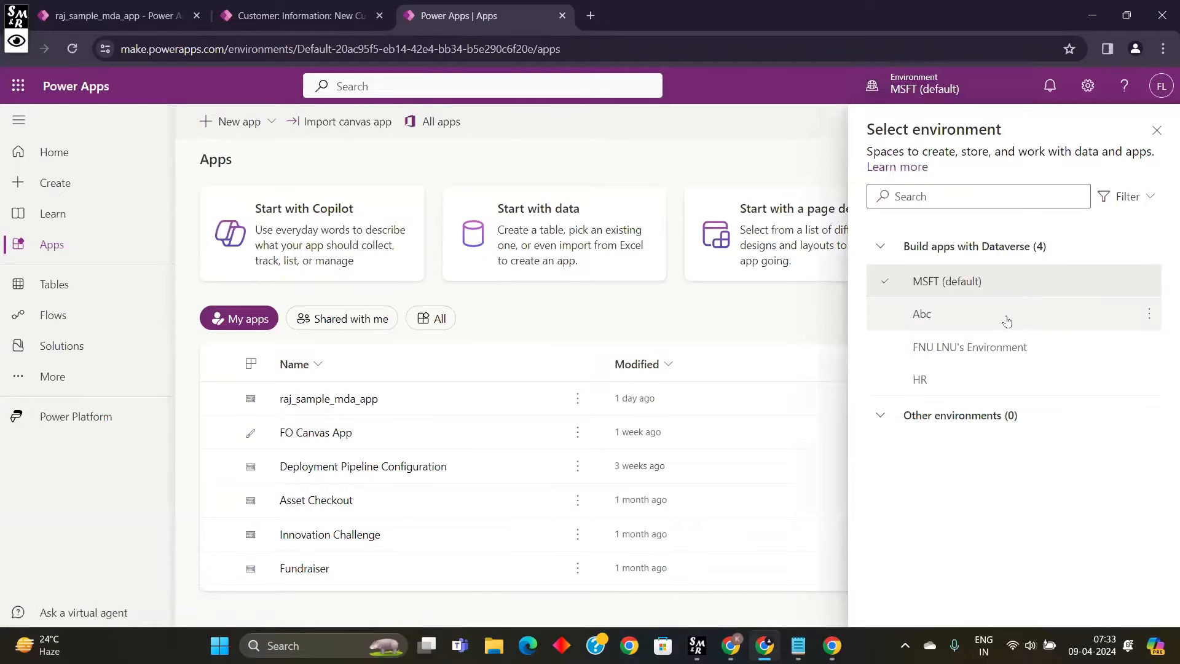
left_click(983, 325)
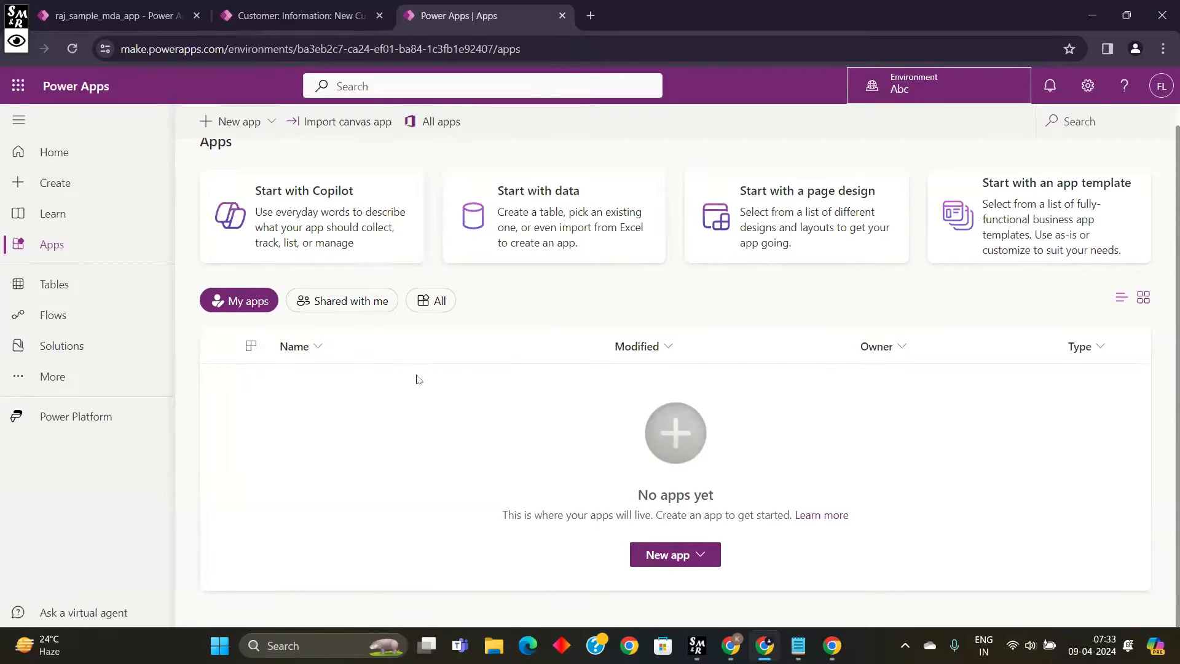
left_click(935, 92)
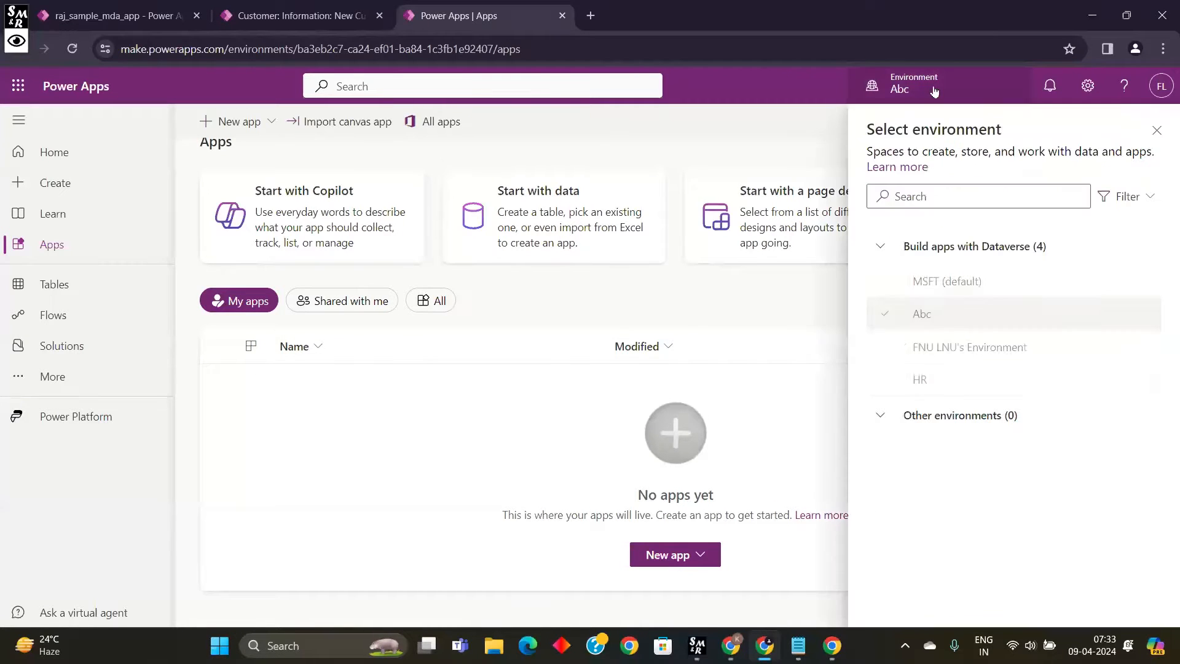
left_click(930, 349)
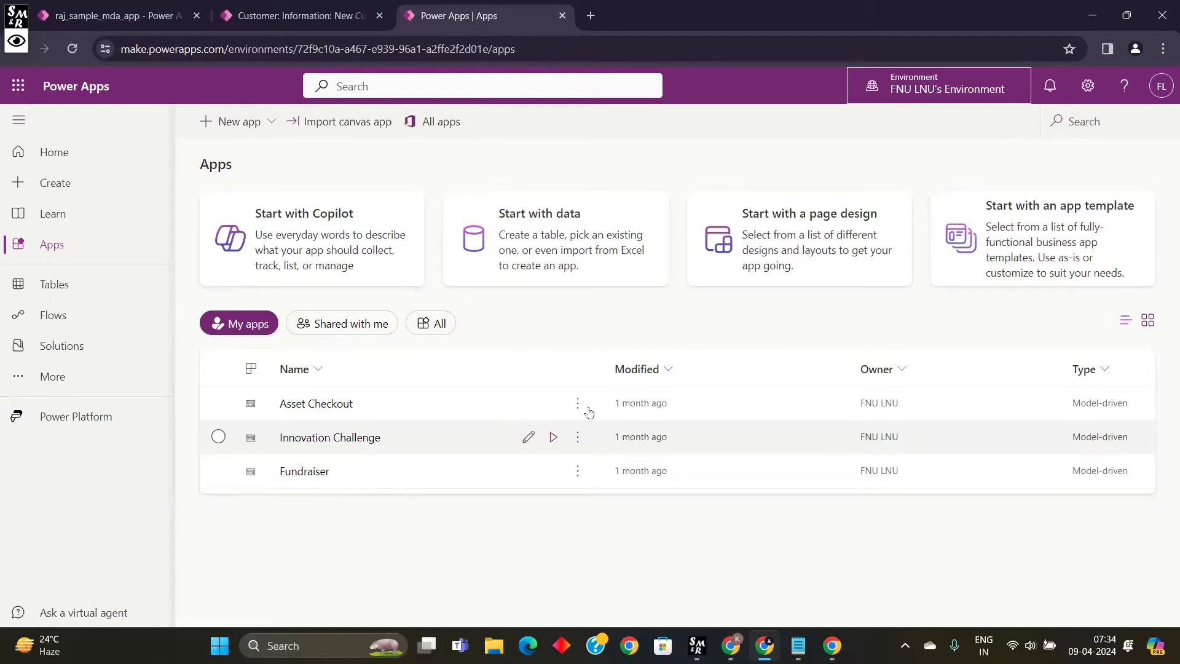
Step: Switch to the HR environment, look over its apps page, and return to the MSFT (default) environment
left_click(956, 88)
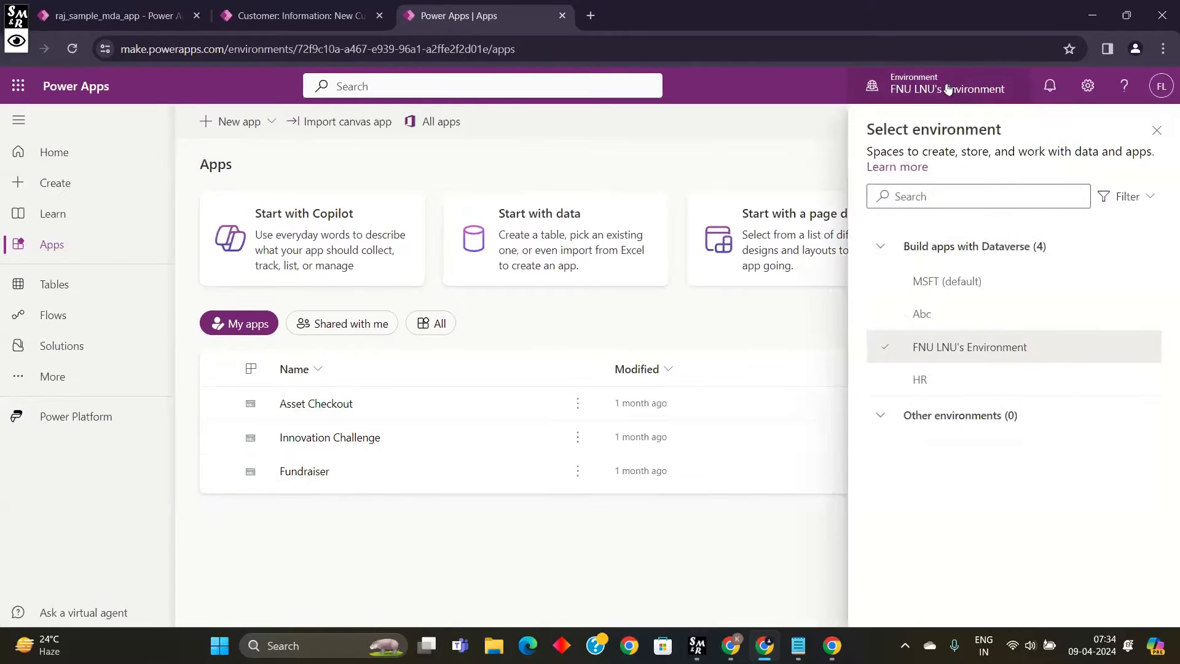
left_click(923, 393)
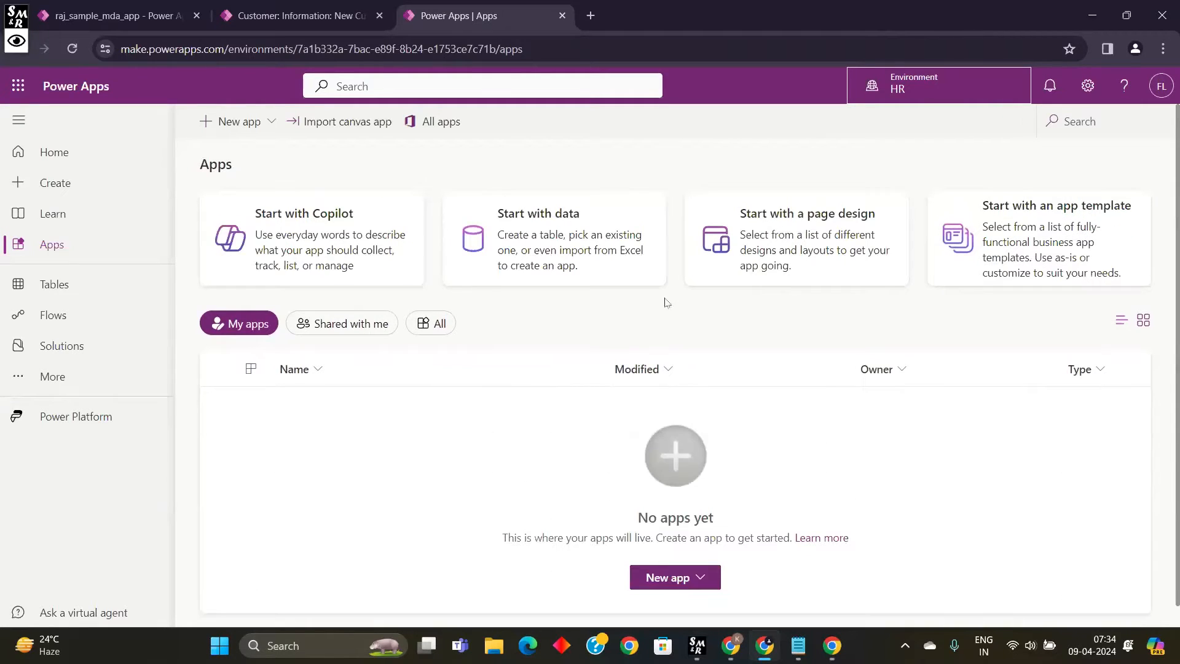
scroll(442, 431, "down", 2)
scroll(441, 430, "up", 2)
left_click(898, 86)
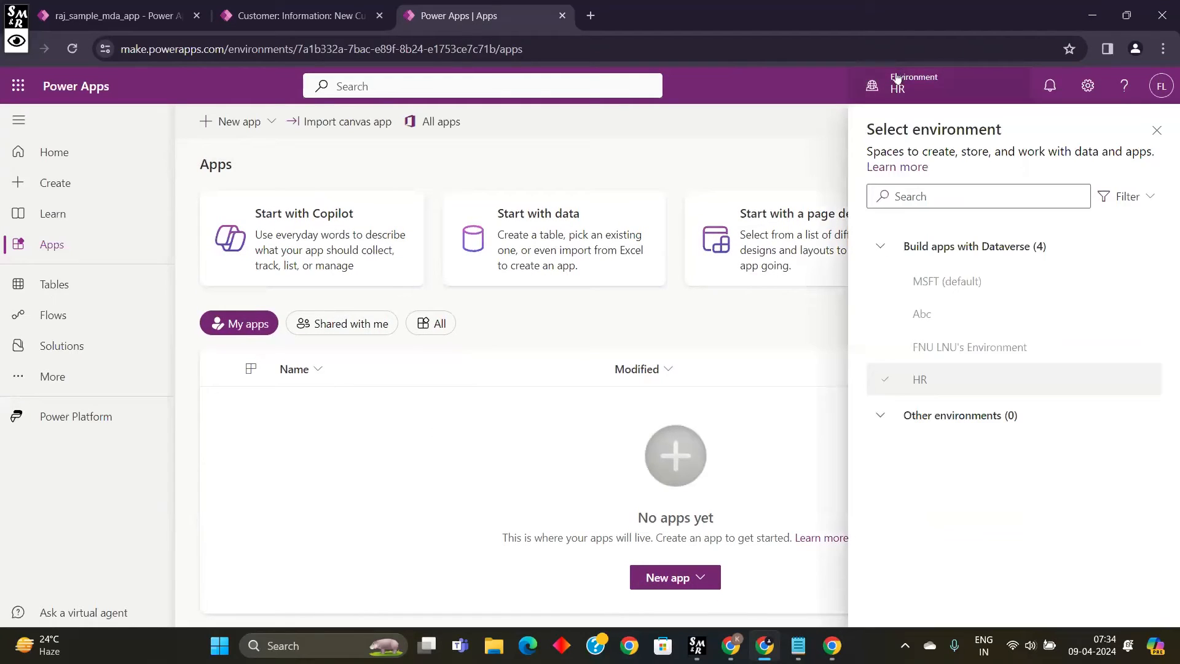
left_click(914, 282)
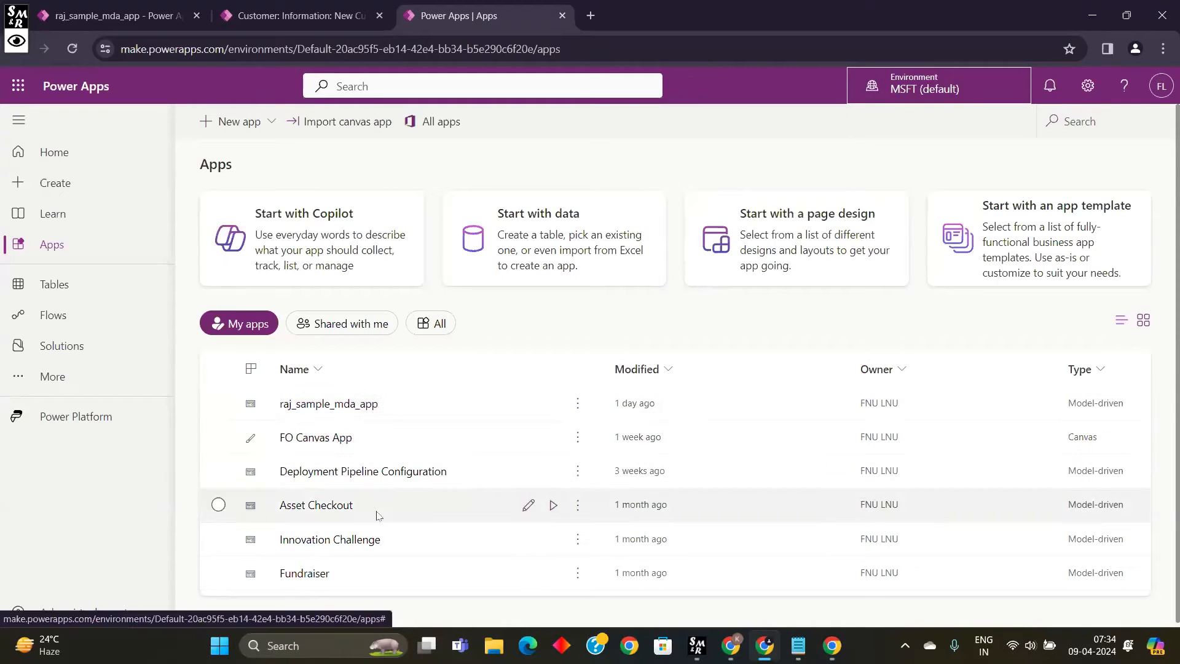
Step: Switch to the Abc environment, view its shared apps and own apps, and return to the MSFT (default) environment
left_click(922, 86)
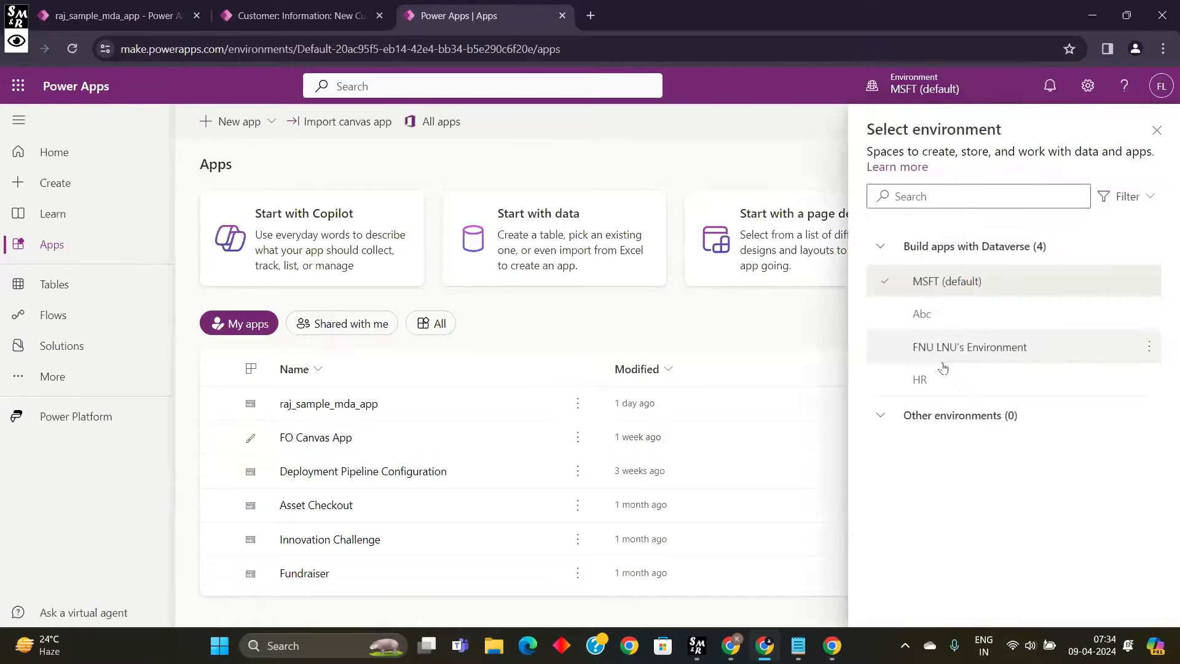
left_click(922, 314)
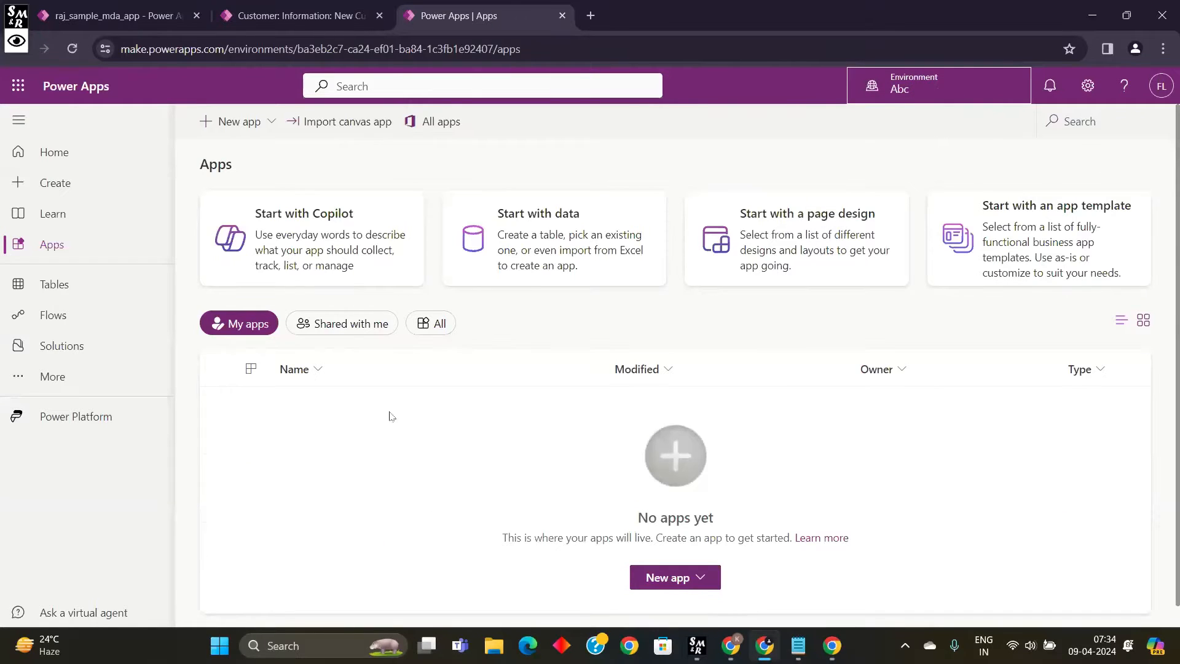
left_click(372, 324)
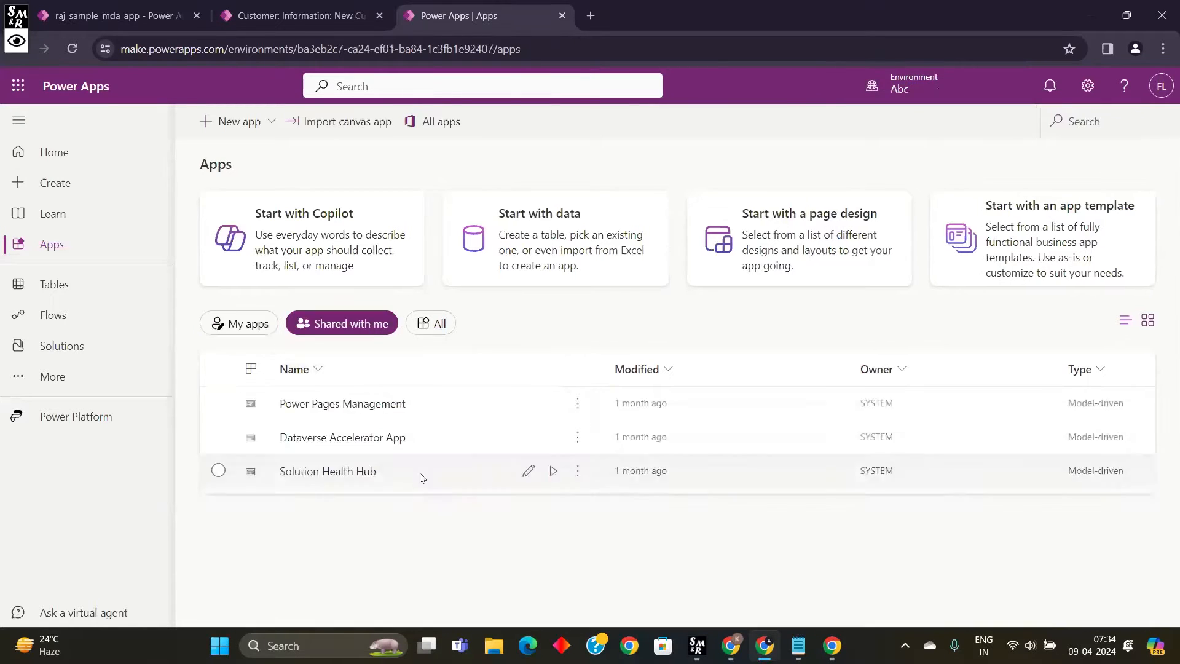
left_click(232, 323)
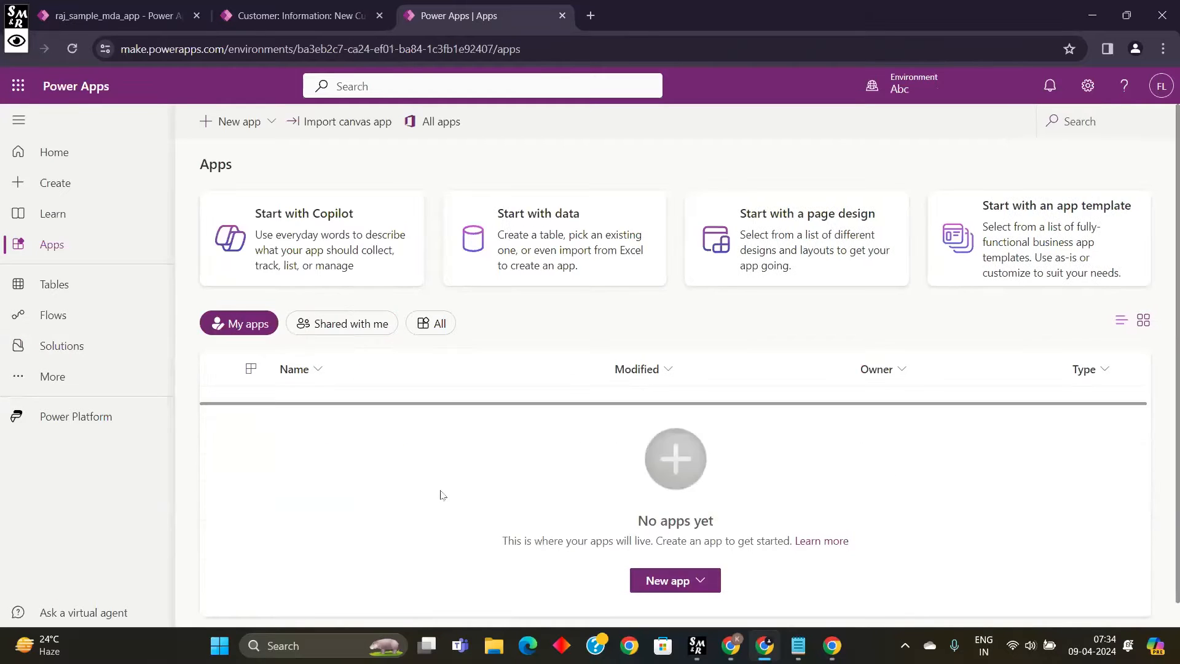
left_click(921, 92)
left_click(922, 281)
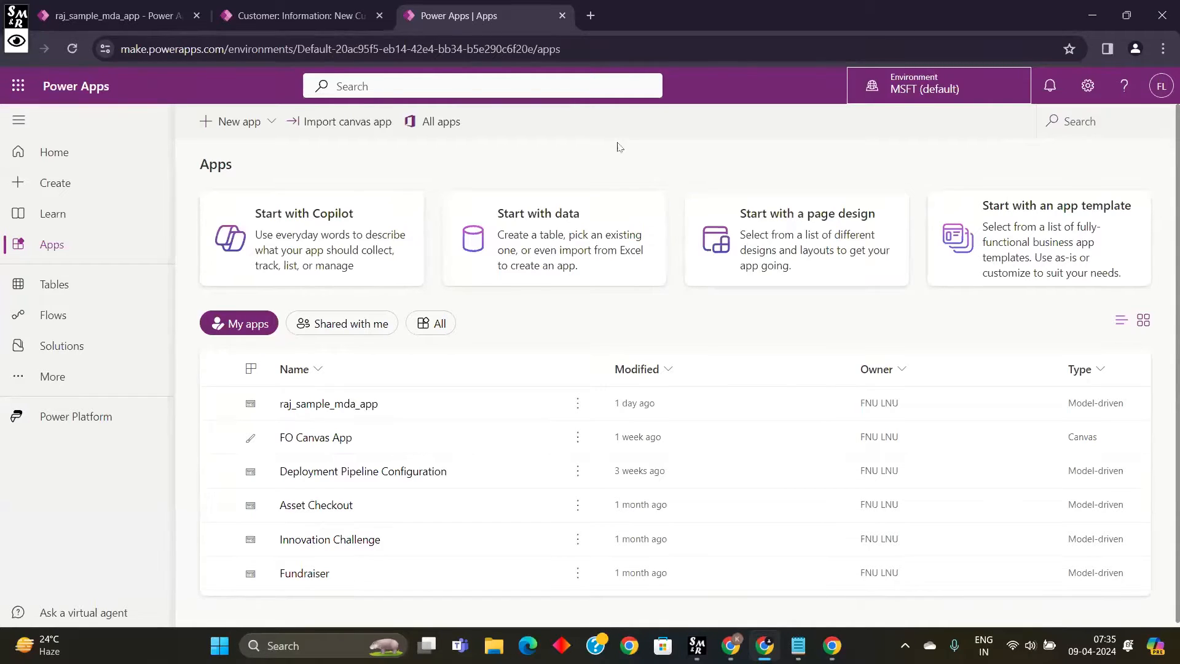
Step: Switch to the other browser profile's window and bring up the Excalidraw notes
mouse_move(940, 82)
key("alt+Tab")
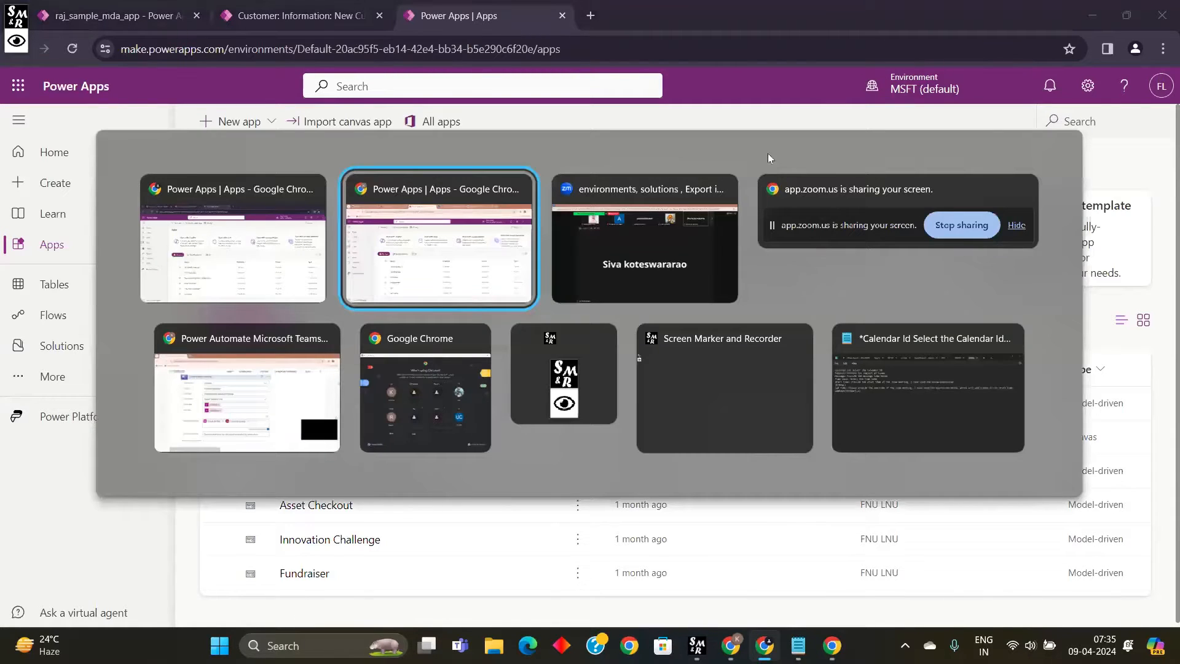
key("Tab")
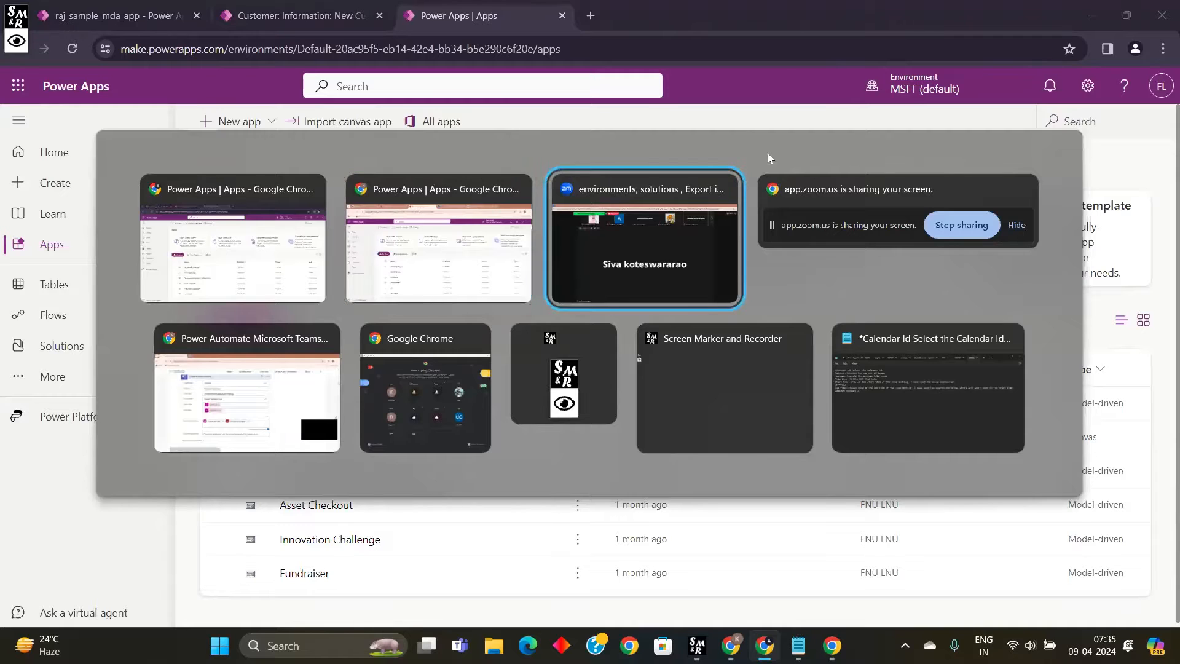
left_click(280, 239)
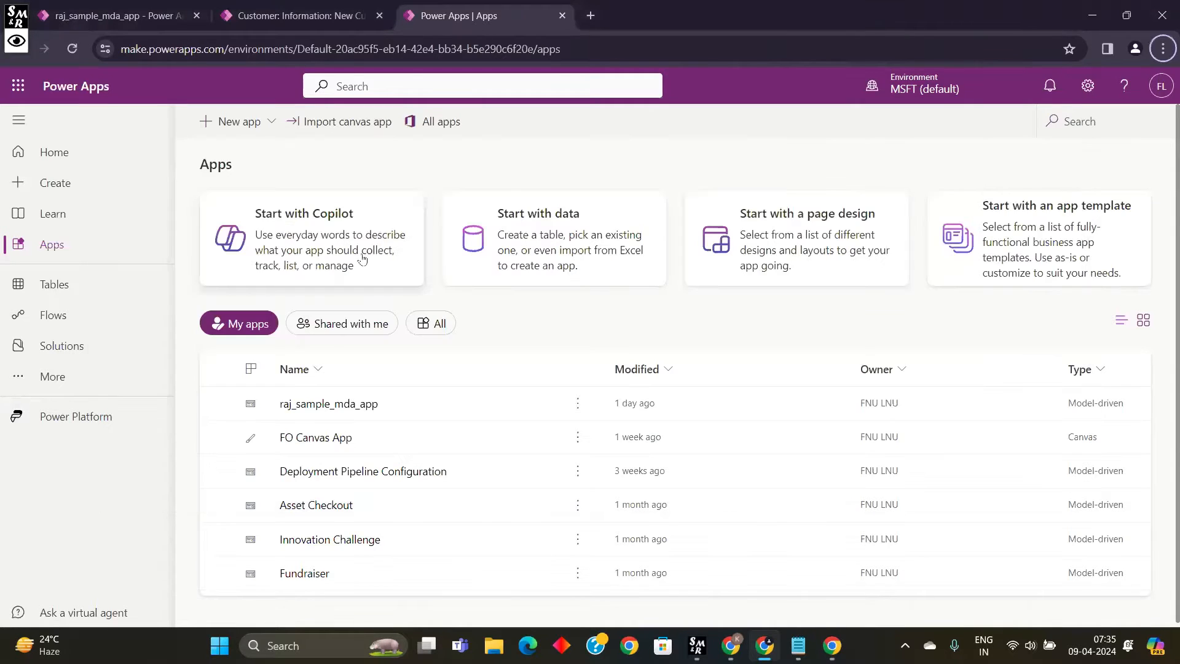
key("alt+Tab")
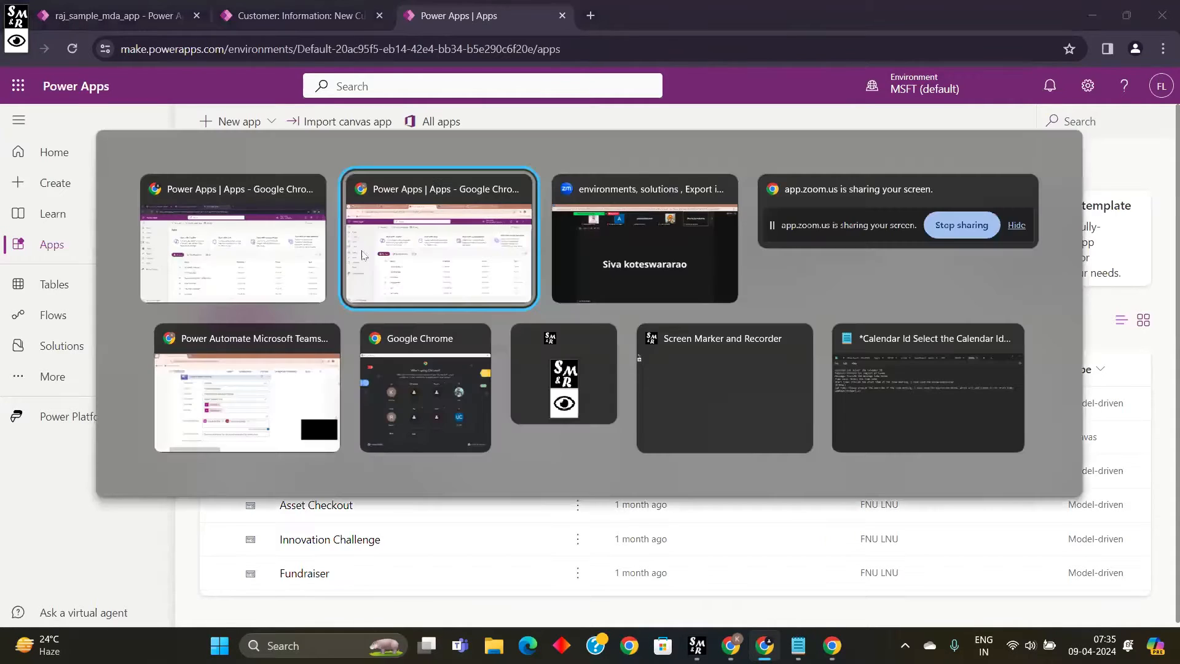
left_click(219, 255)
key("alt+Tab")
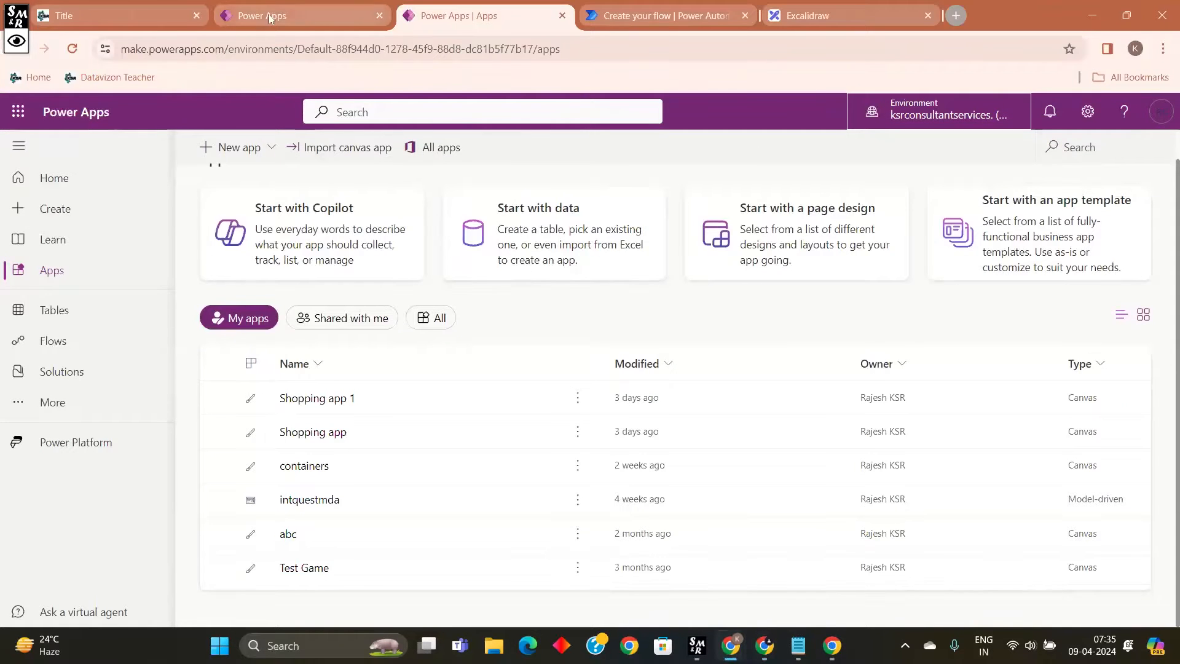
left_click(792, 18)
Step: Add a new text note headed "Types of Environment :" below the Environment definition
left_click(548, 350)
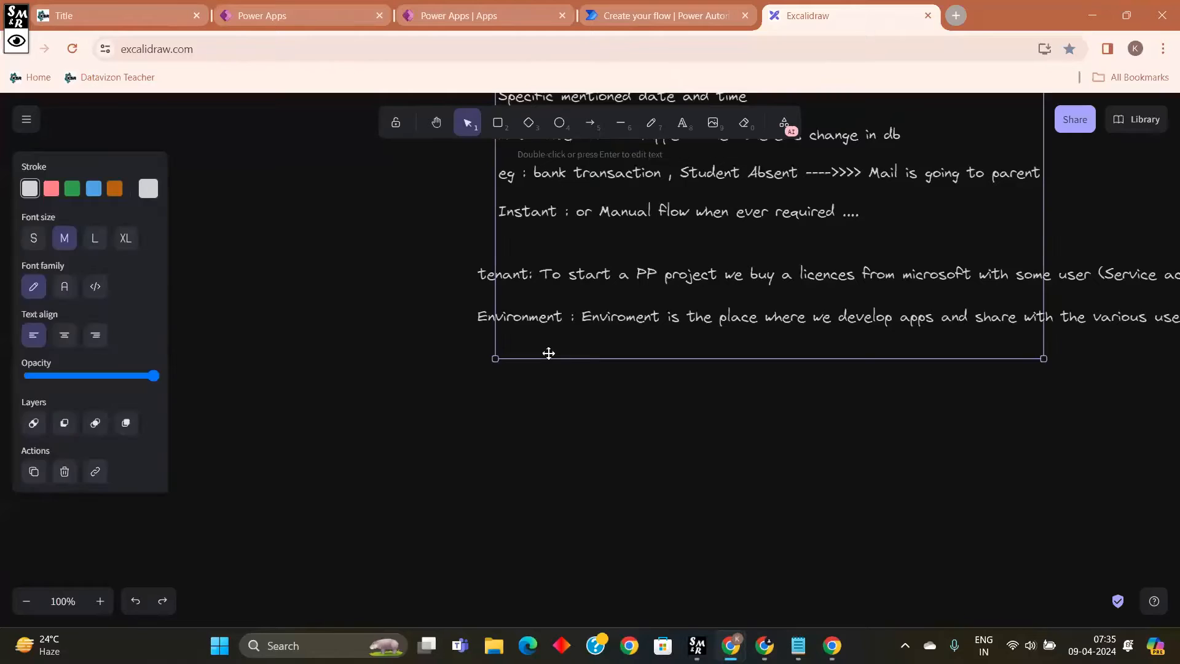
double_click(513, 393)
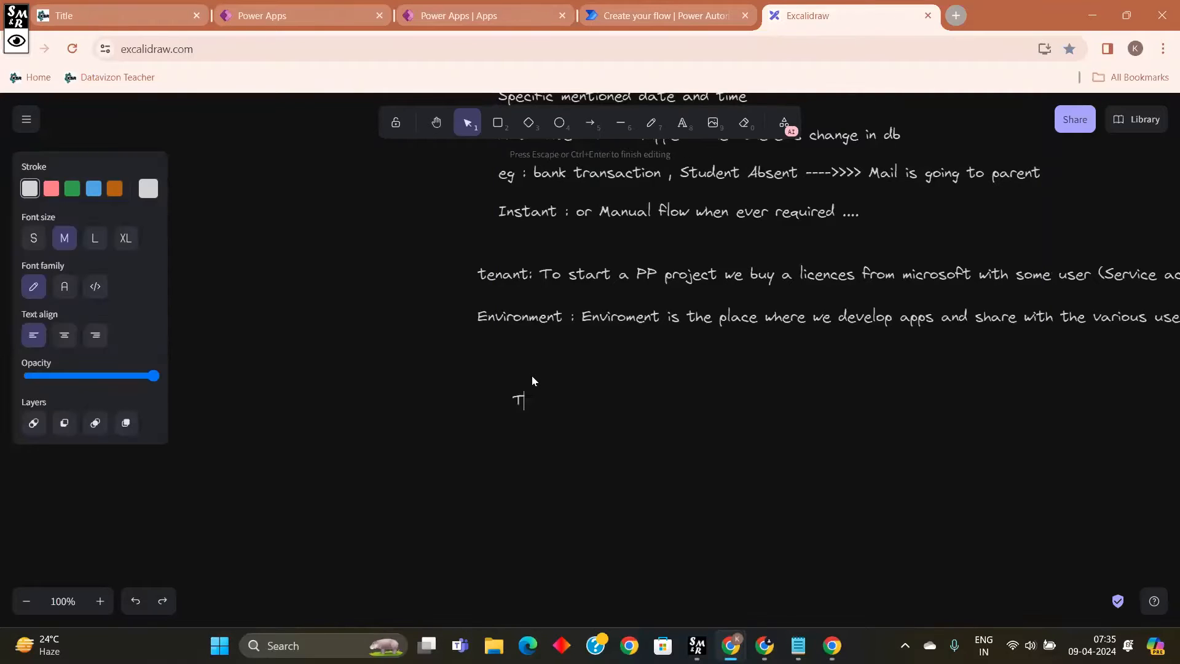
type("Types ")
type("of")
key("BackSpace")
type("f Environment :")
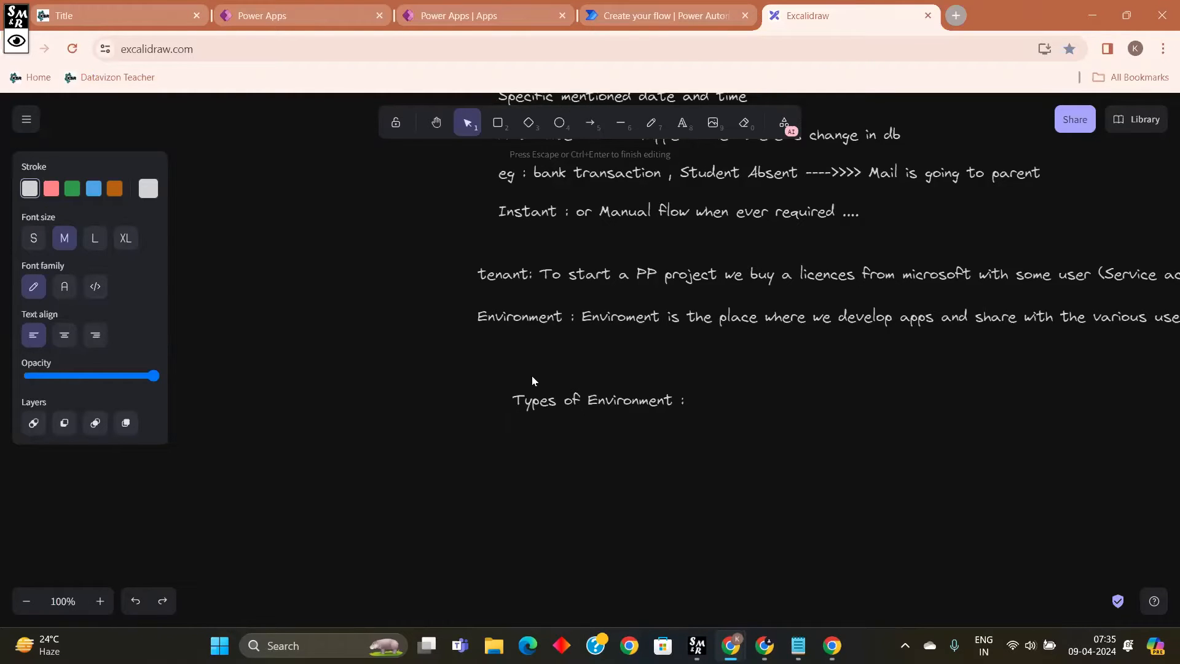
Step: Add three lines under the heading: "Developers : a place for dev", "Testing : A place for testers" and "Production : Final app users"
type("Developers : a place for dev ")
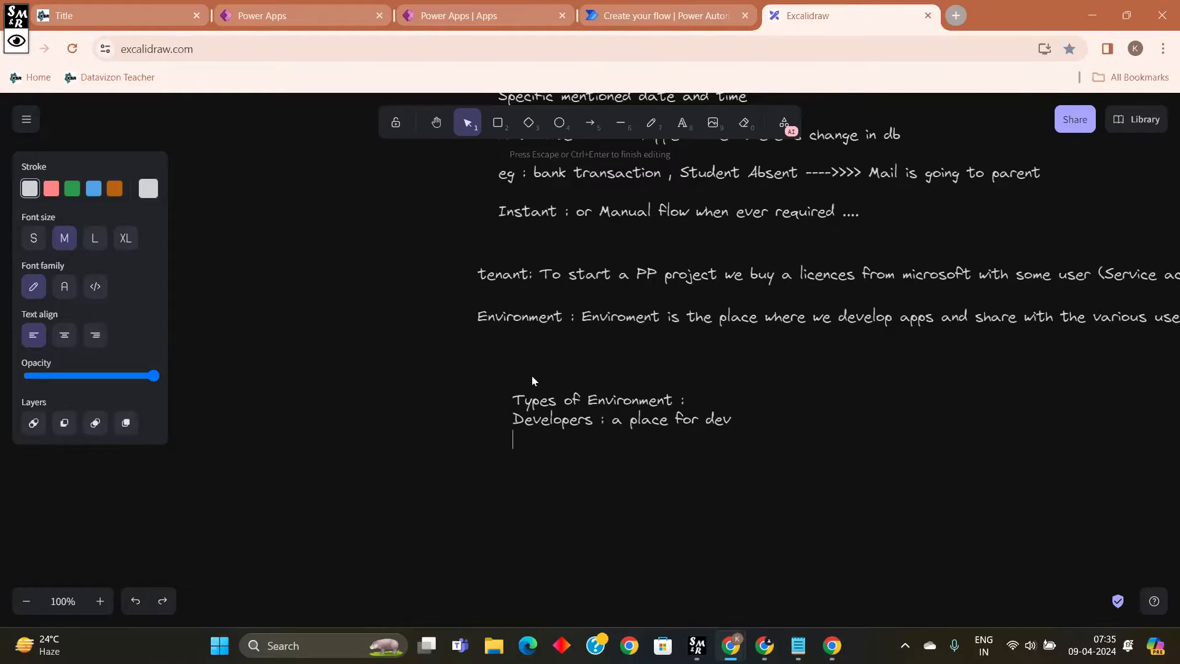
type("Testin : A place fro")
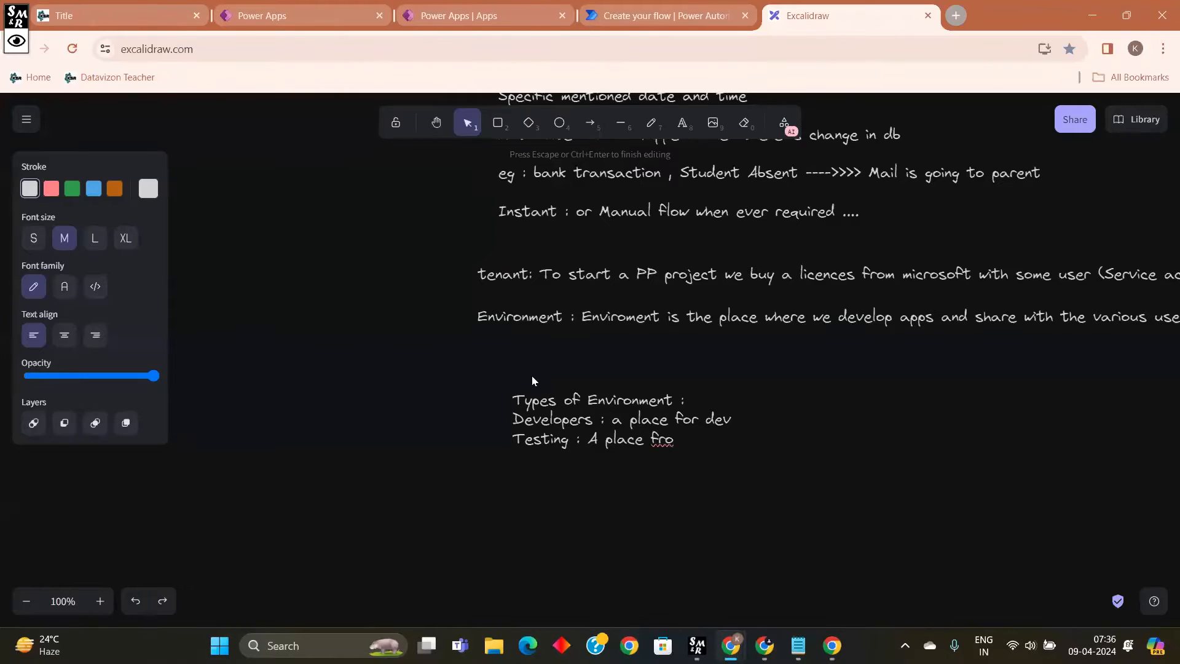
key("BackSpace")
key("BackSpace")
type("or testers")
key("Return")
type("Productio")
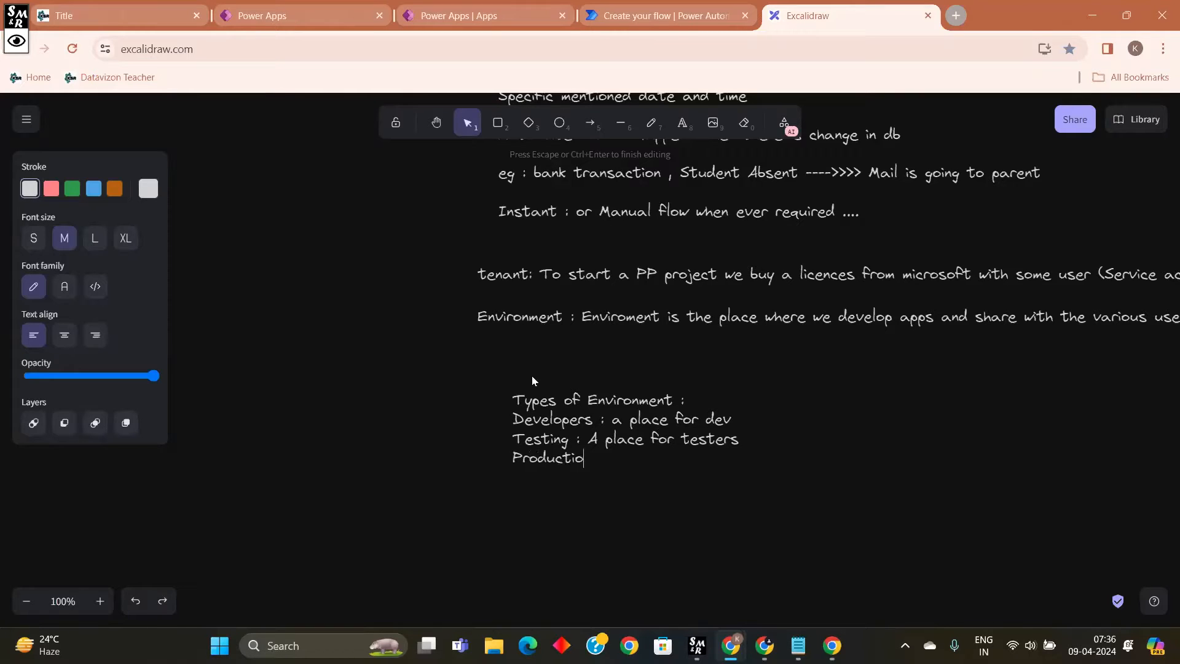
type("n : Final app users")
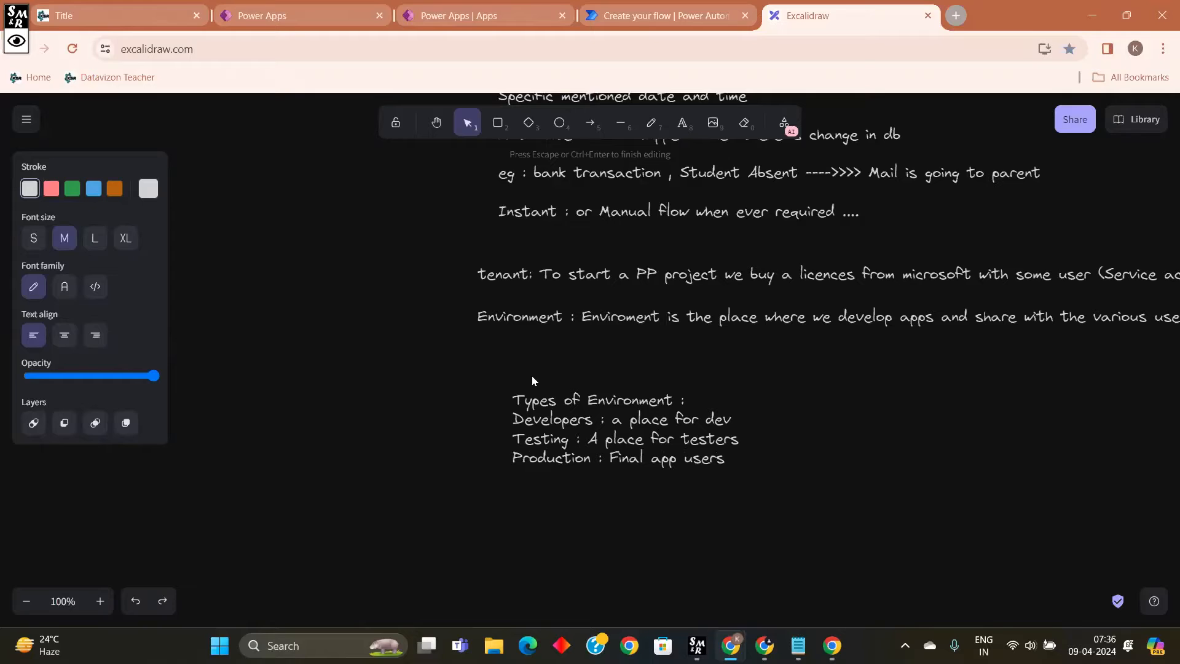
Step: Go over the environment types note, highlighting the word Production and the three lines for Developers, Testing and Production
left_click_drag(598, 462, 515, 462)
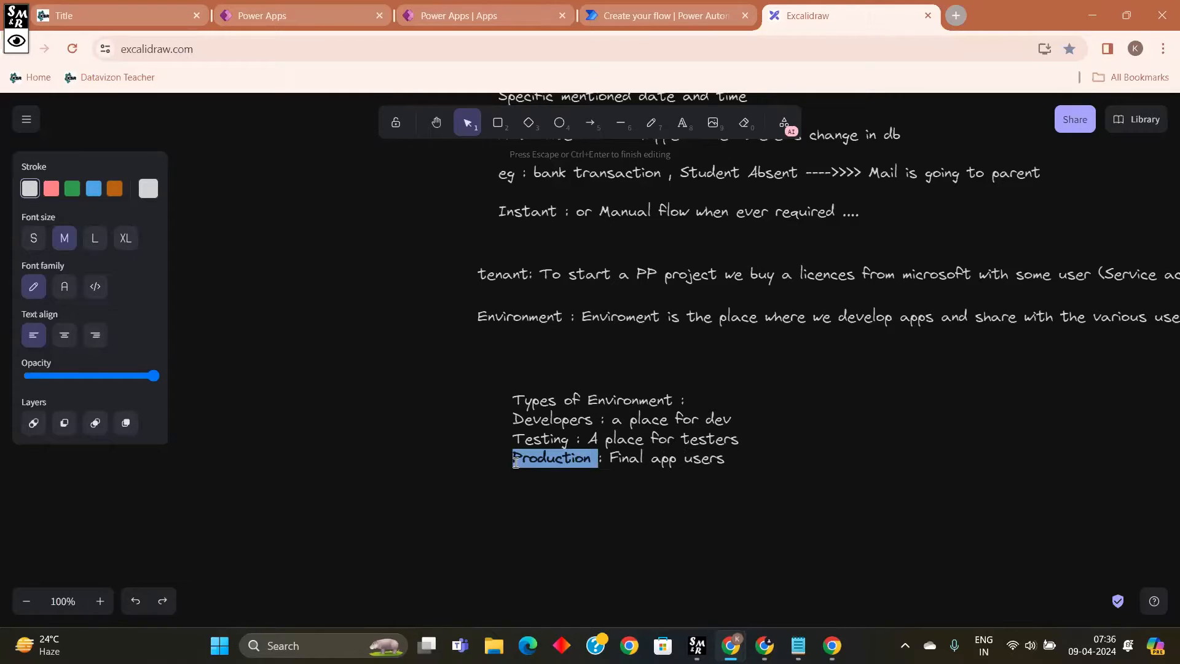
left_click(603, 474)
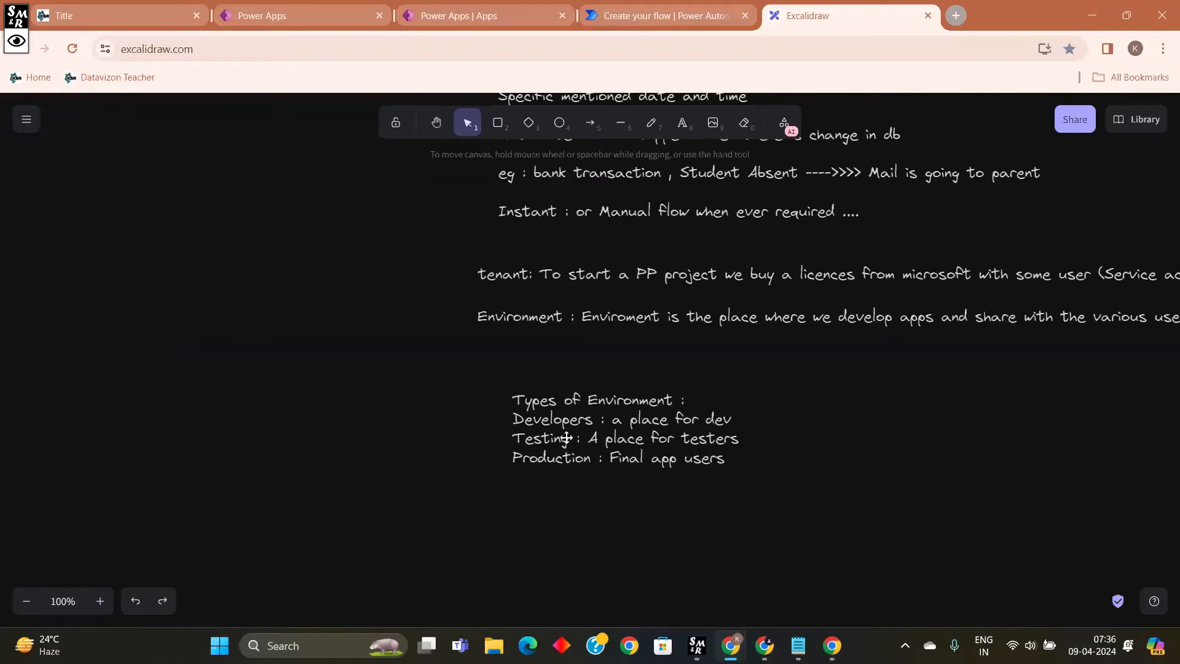
left_click(613, 459)
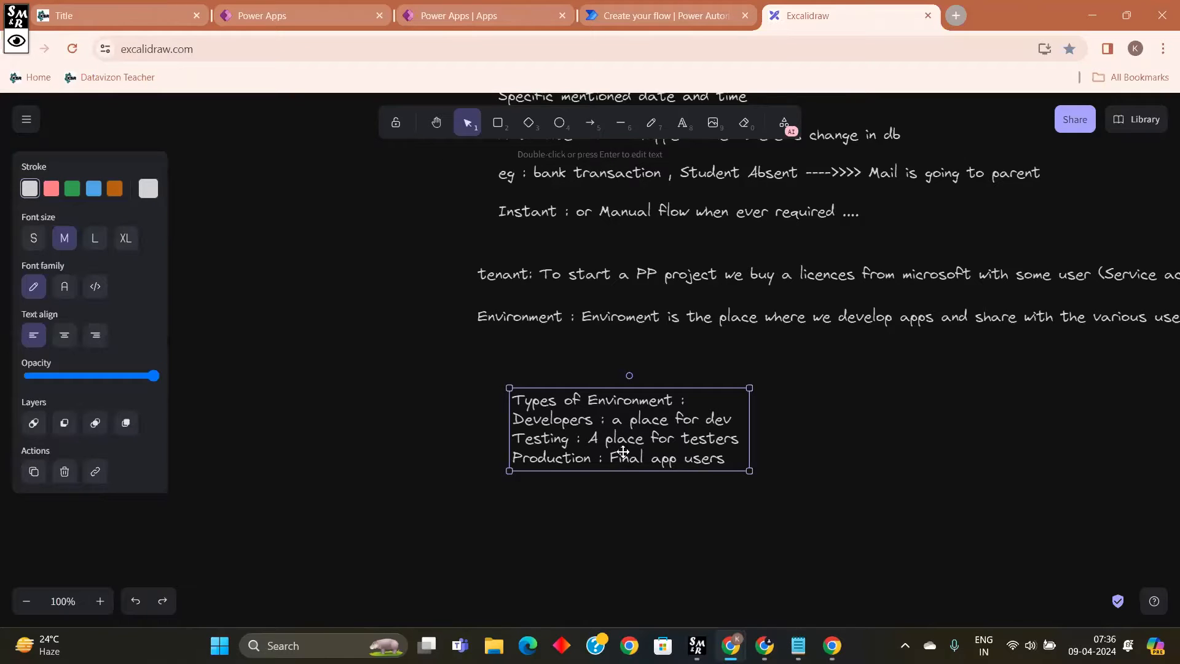
double_click(623, 455)
left_click(676, 461)
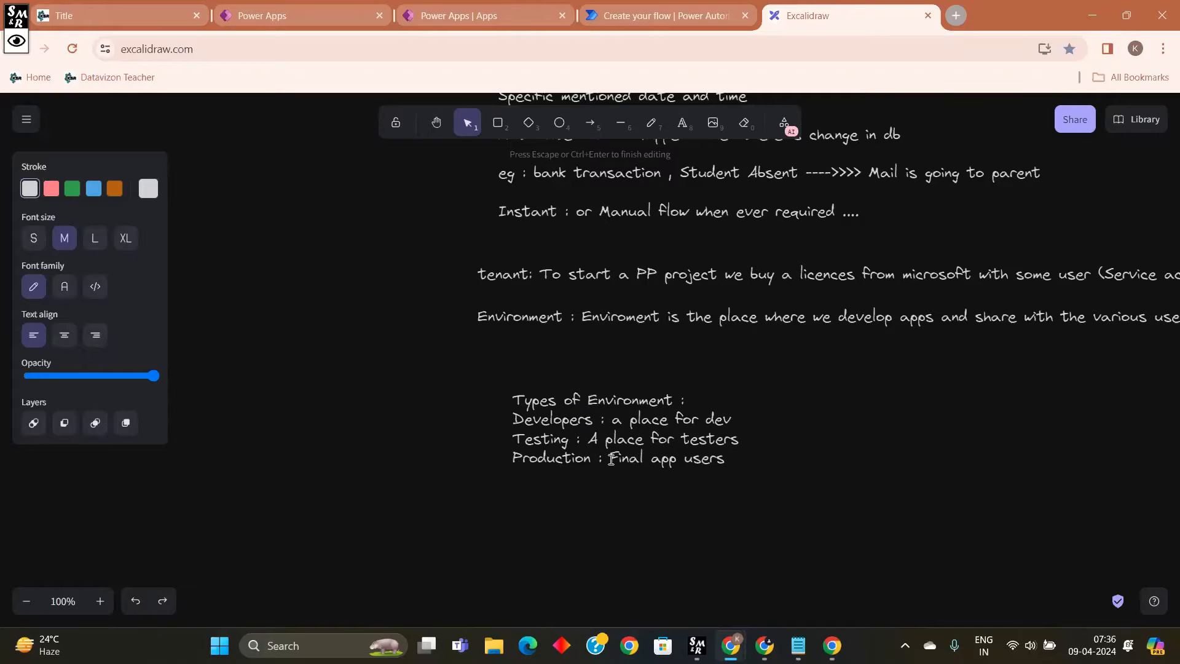
left_click_drag(591, 459, 550, 452)
left_click(676, 460)
left_click_drag(514, 421, 731, 463)
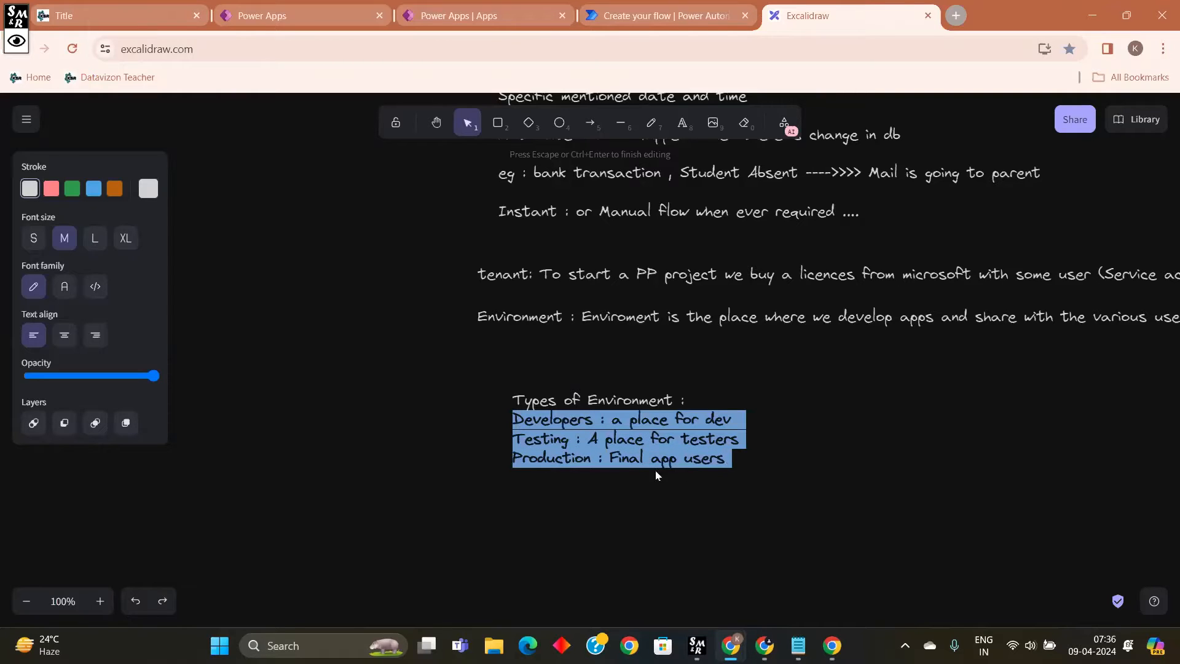
left_click(591, 457)
Step: Append "3 is minumum env and 5 are max" to the end of the Production line
left_click(742, 459)
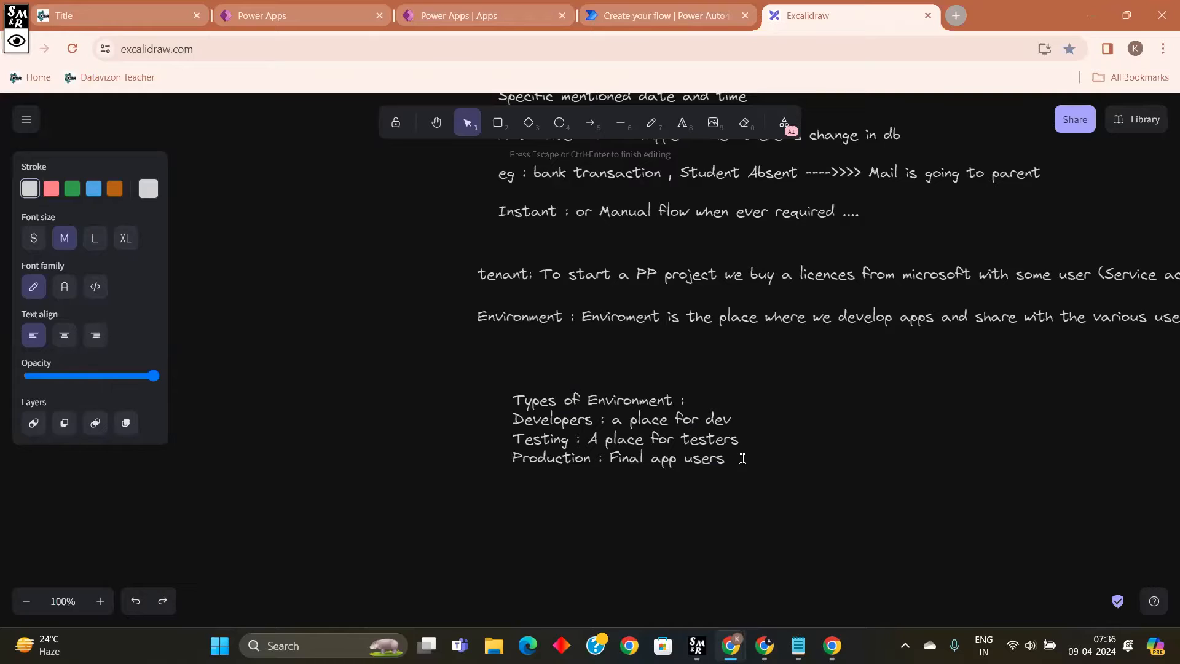
type("3 is minumu")
type("n")
key("BackSpace")
key("BackSpace")
type("m env ")
type("or ")
type(" and ")
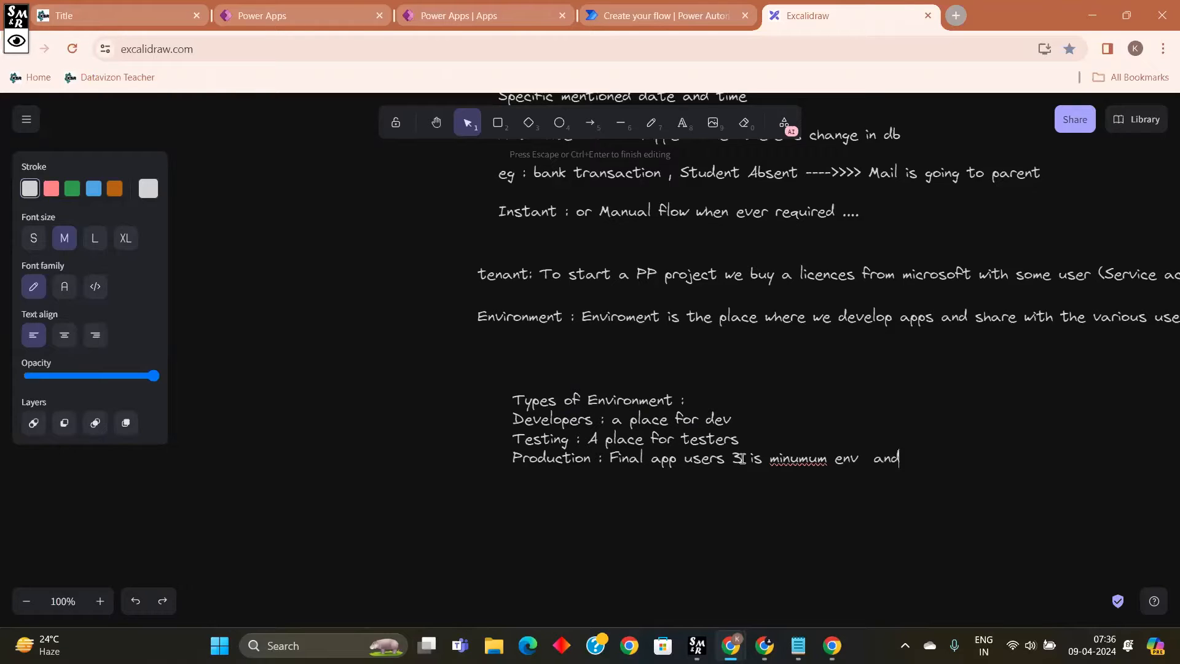
type("%")
key("BackSpace")
key("BackSpace")
type("5 or")
key("BackSpace")
type("are max")
key("Return")
Step: Highlight the word Developers in the environment types note to point it out, and clear the highlight
left_click(601, 420)
left_click(510, 401)
double_click(552, 425)
left_click(572, 424)
left_click_drag(592, 420, 513, 420)
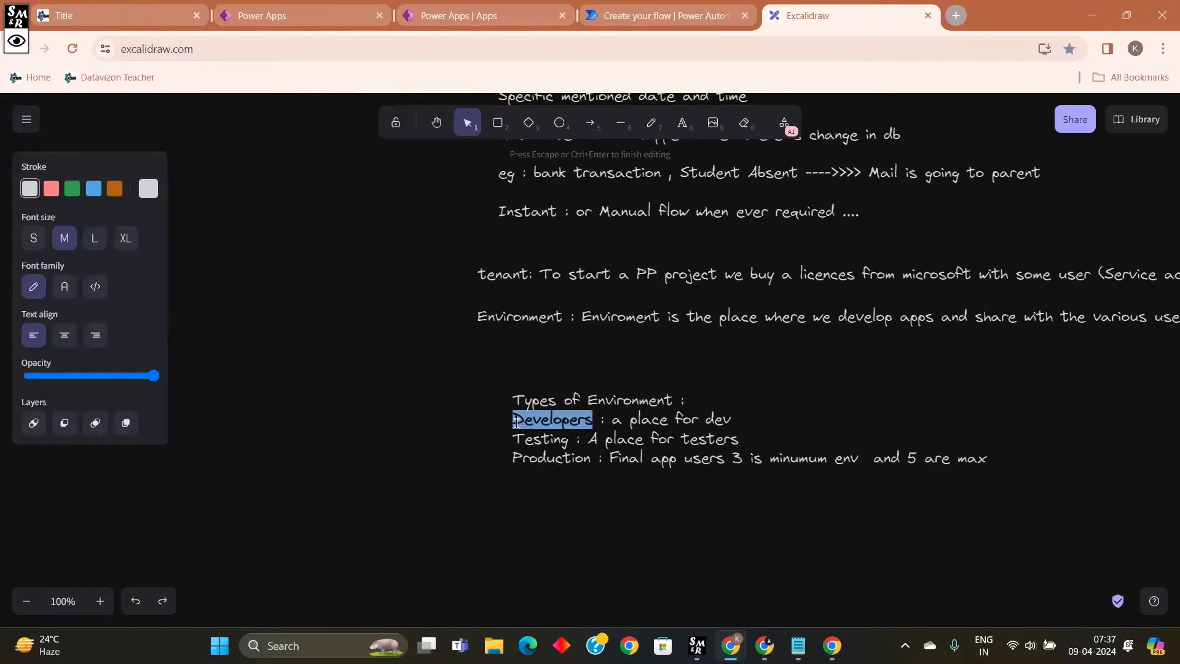
left_click(553, 443)
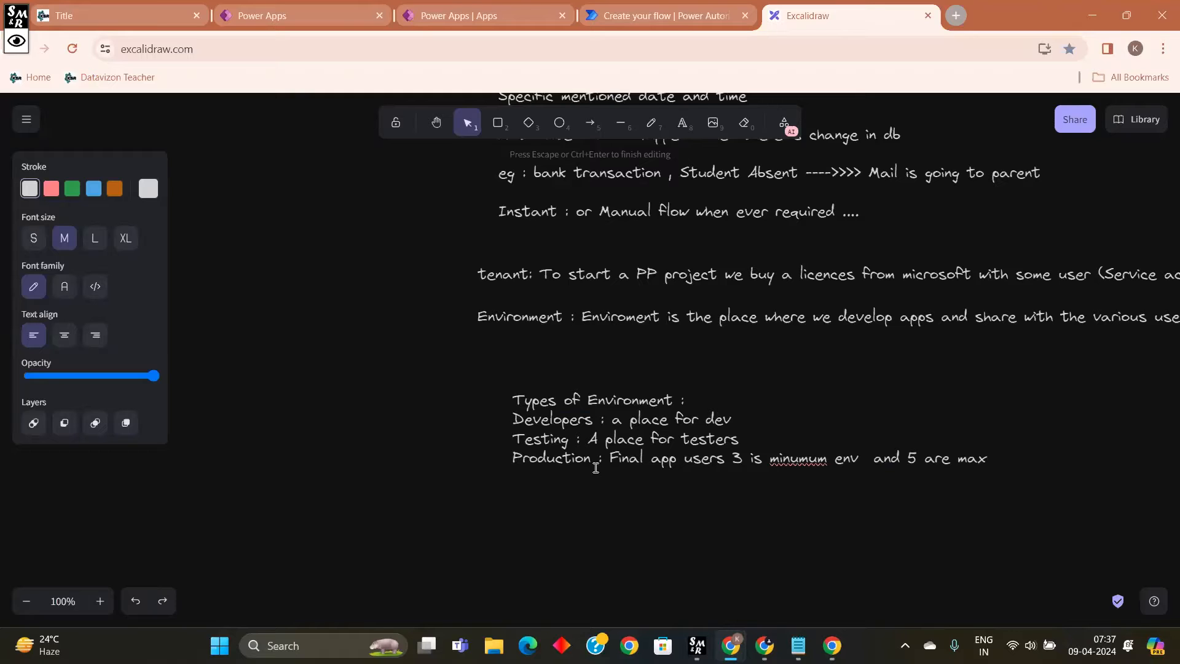
Step: Switch to the Power Apps window, open the Power Platform admin center from it, and display the environments list
key("alt+Tab")
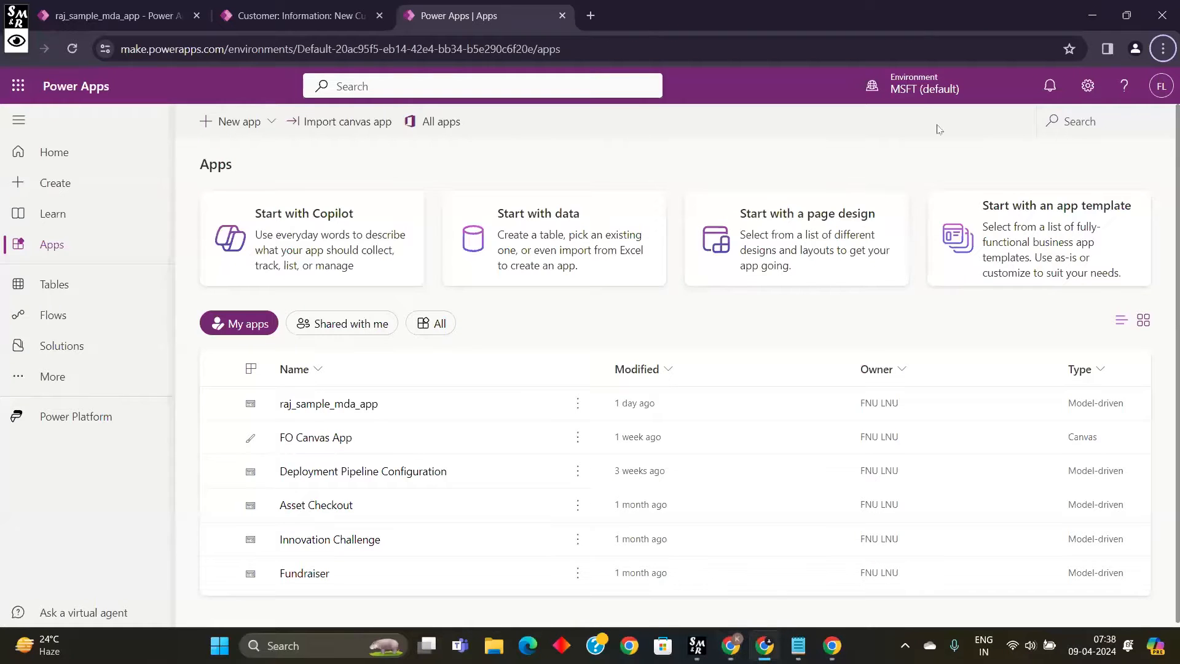
mouse_move(920, 98)
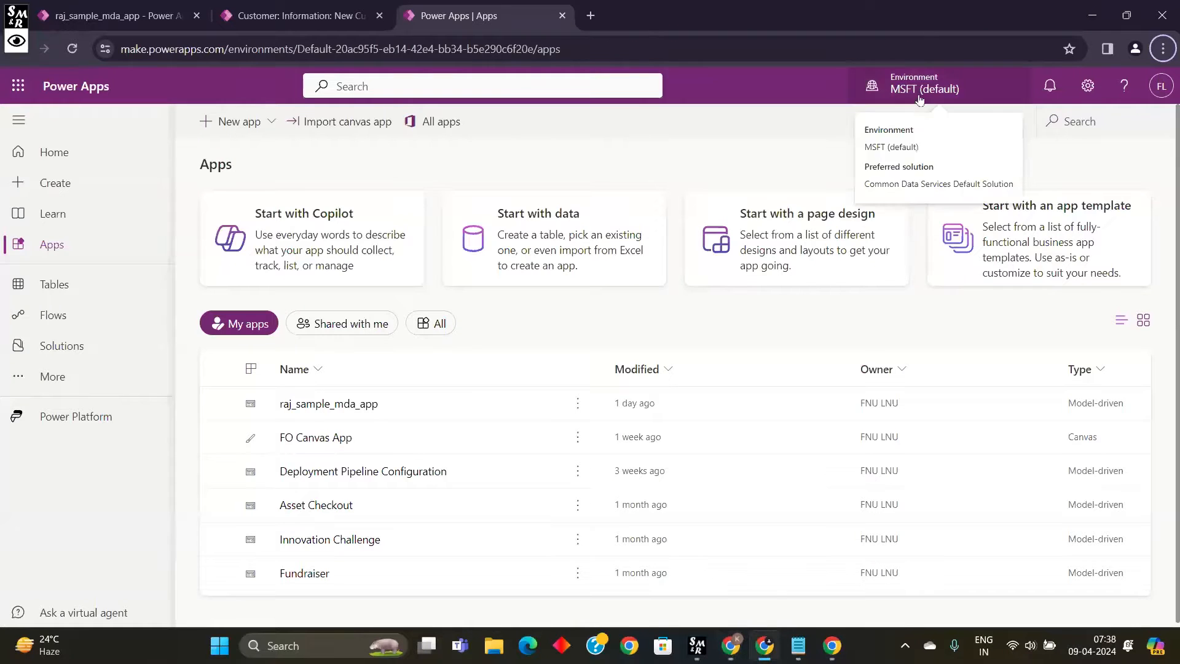
left_click(1086, 90)
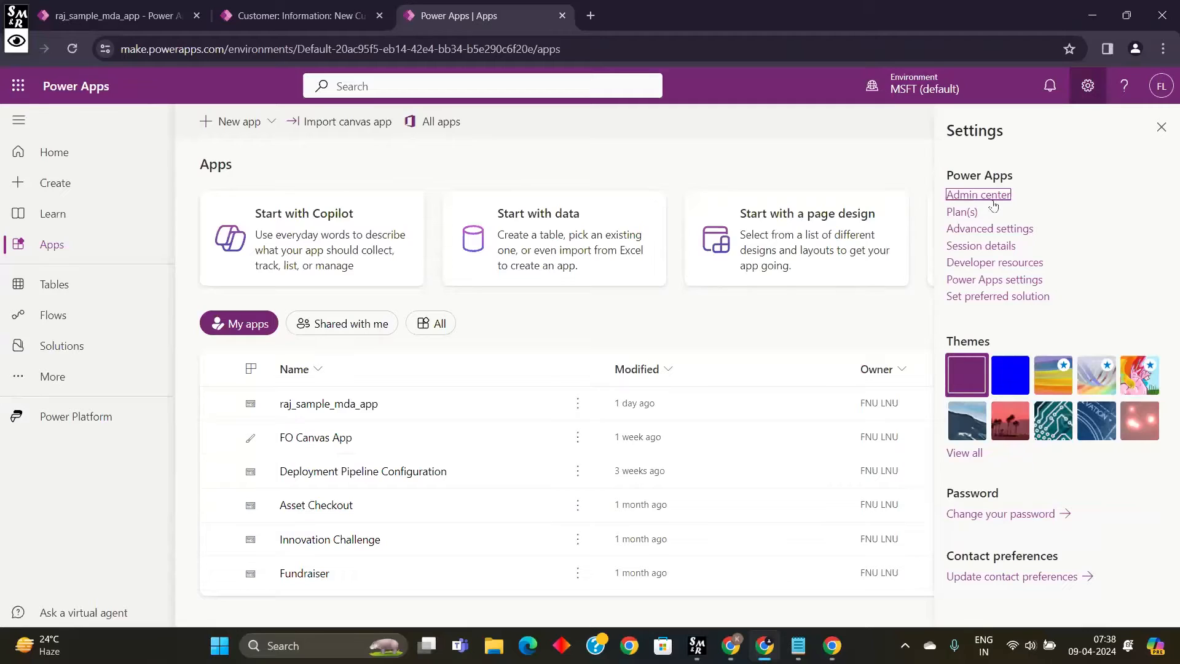
left_click(978, 195)
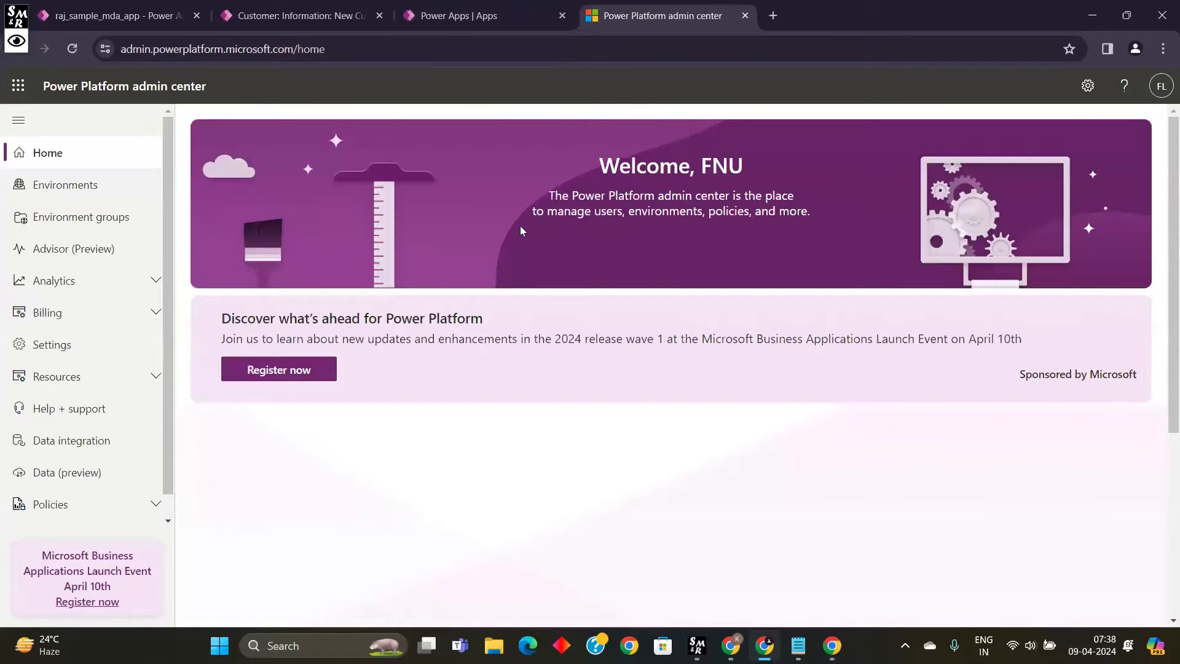
scroll(516, 264, "down", 1)
scroll(327, 258, "up", 1)
left_click(85, 191)
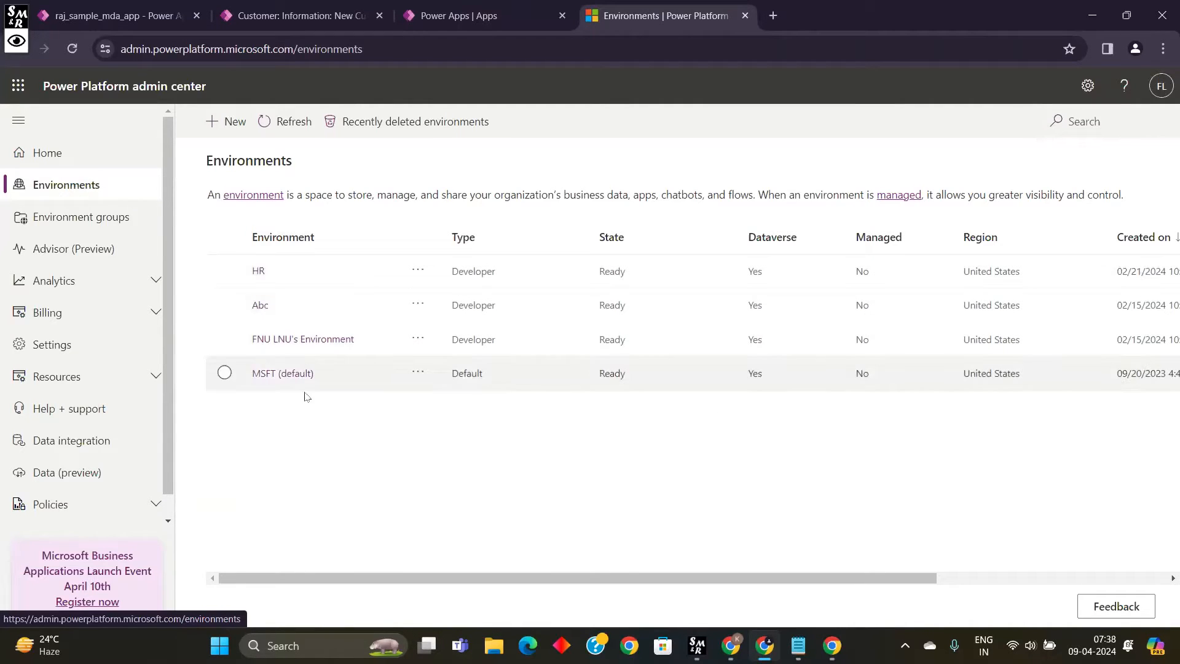
Step: Start creating a new environment and name it "Shopping app prod"
left_click(226, 123)
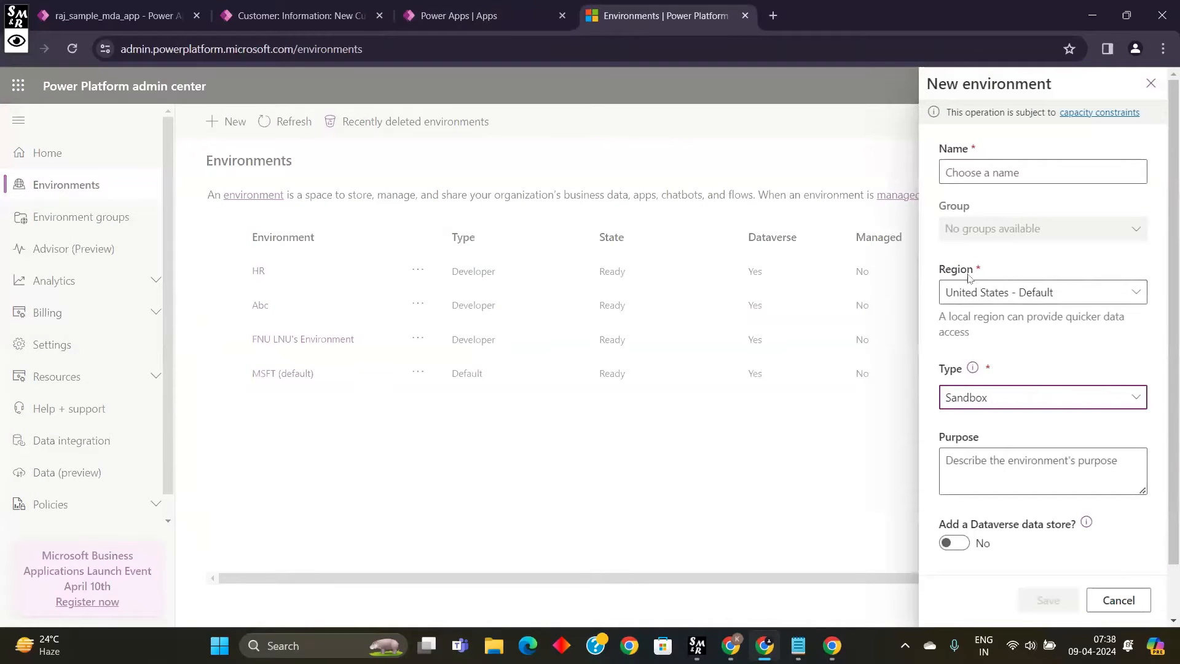
left_click(1014, 170)
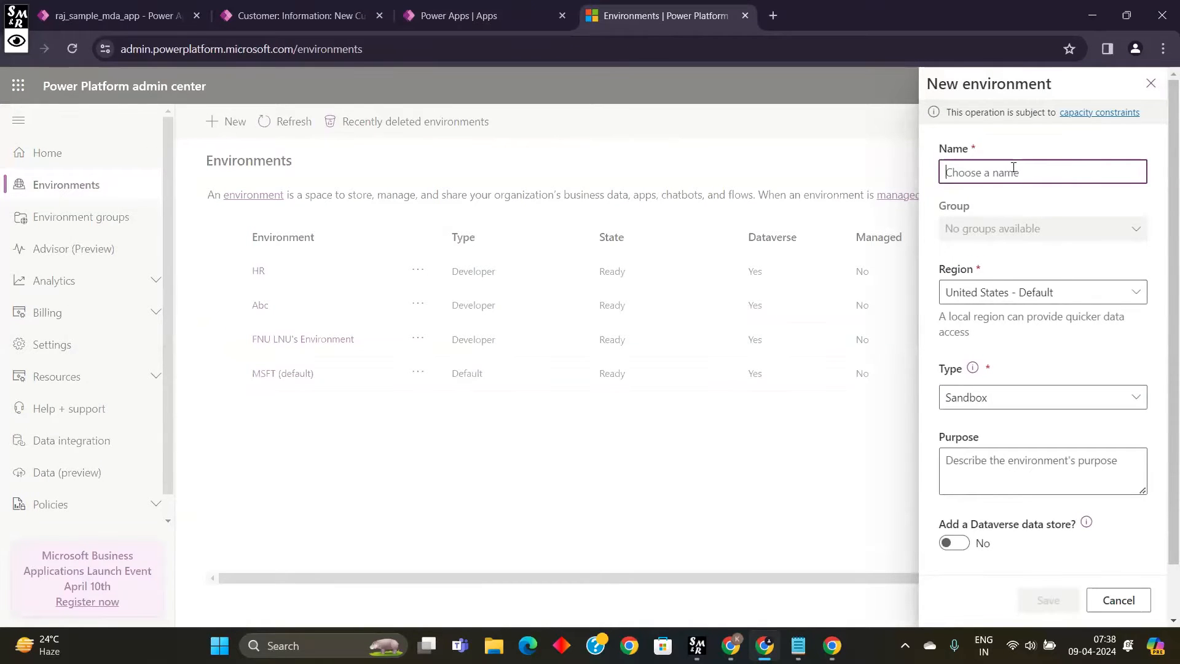
type("Sh")
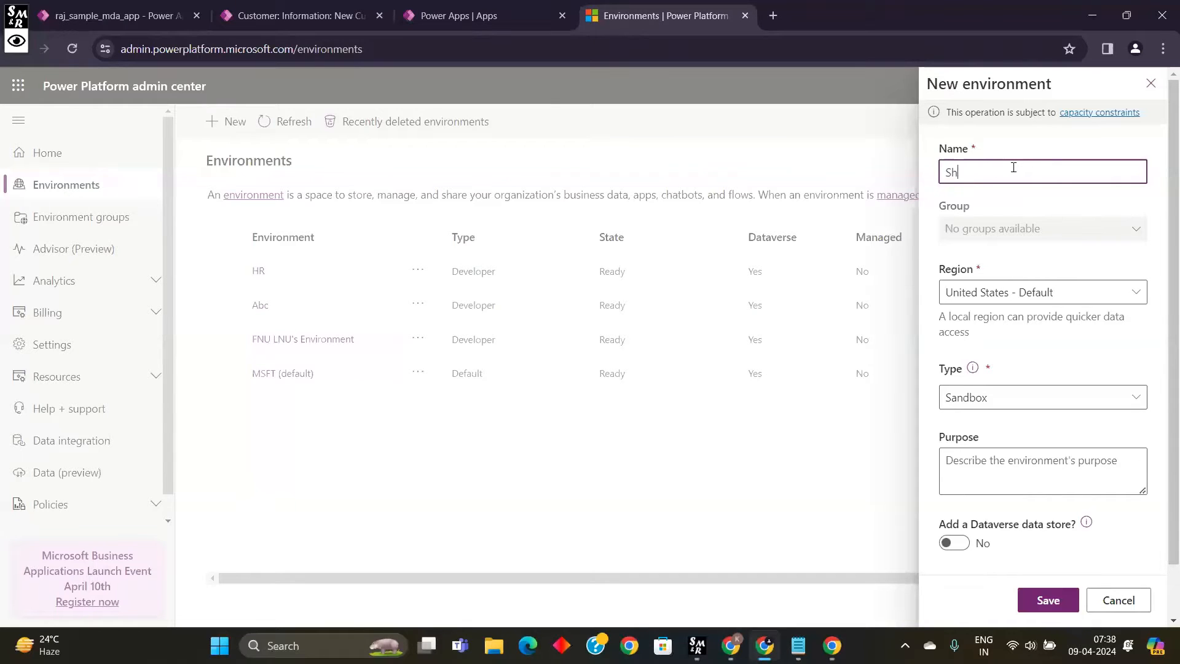
type("opping app prod")
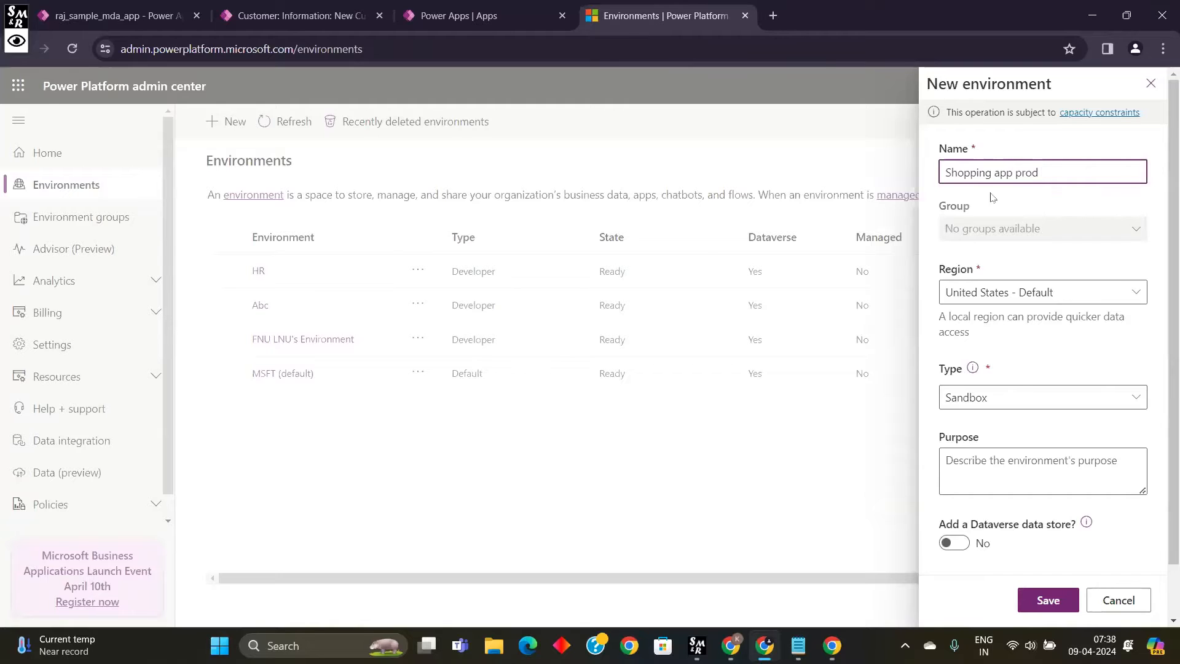
Step: Set the new environment's region to India and look over the remaining form fields
left_click(1015, 294)
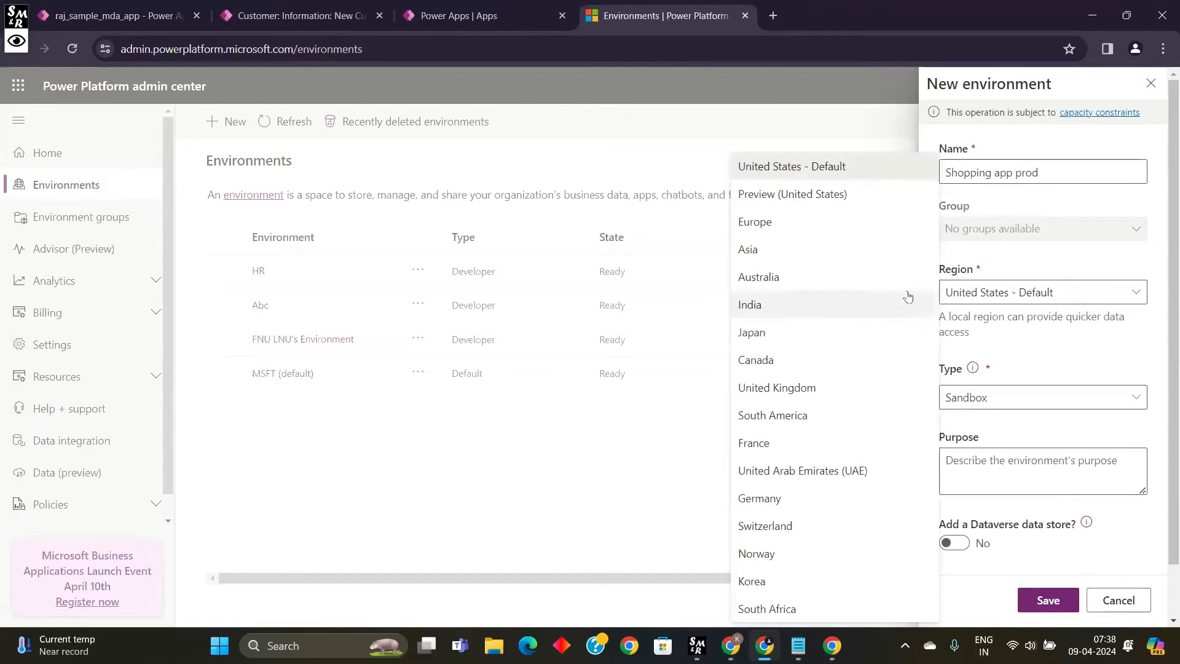
left_click(751, 306)
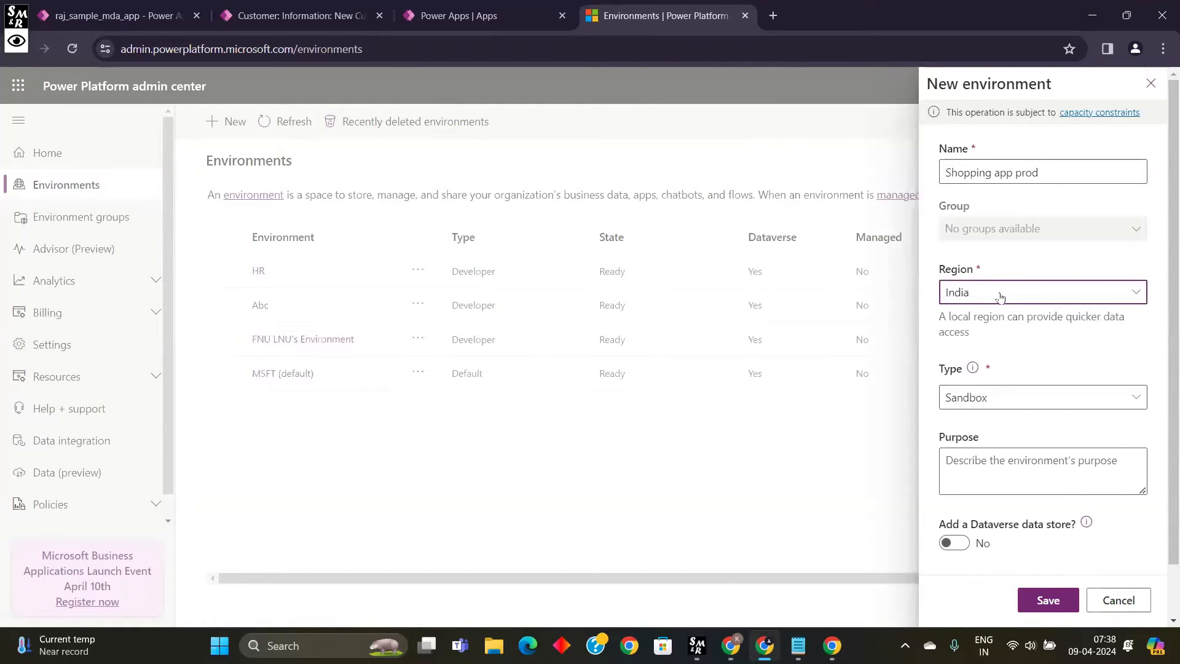
left_click(1012, 228)
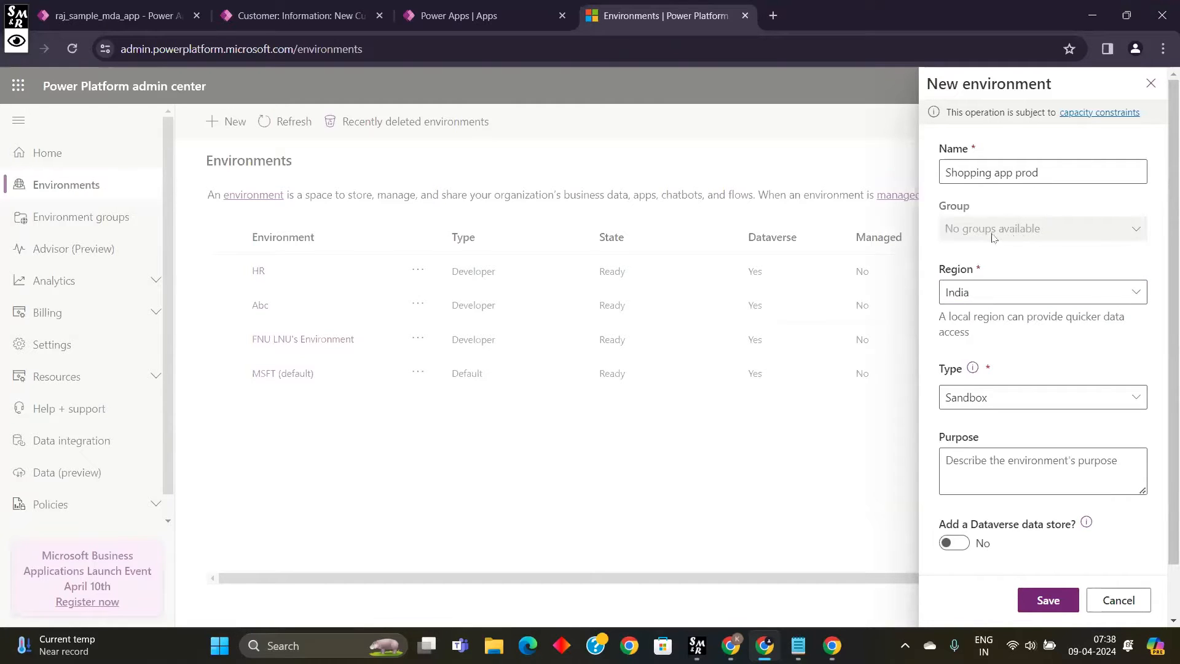
scroll(1018, 246, "down", 1)
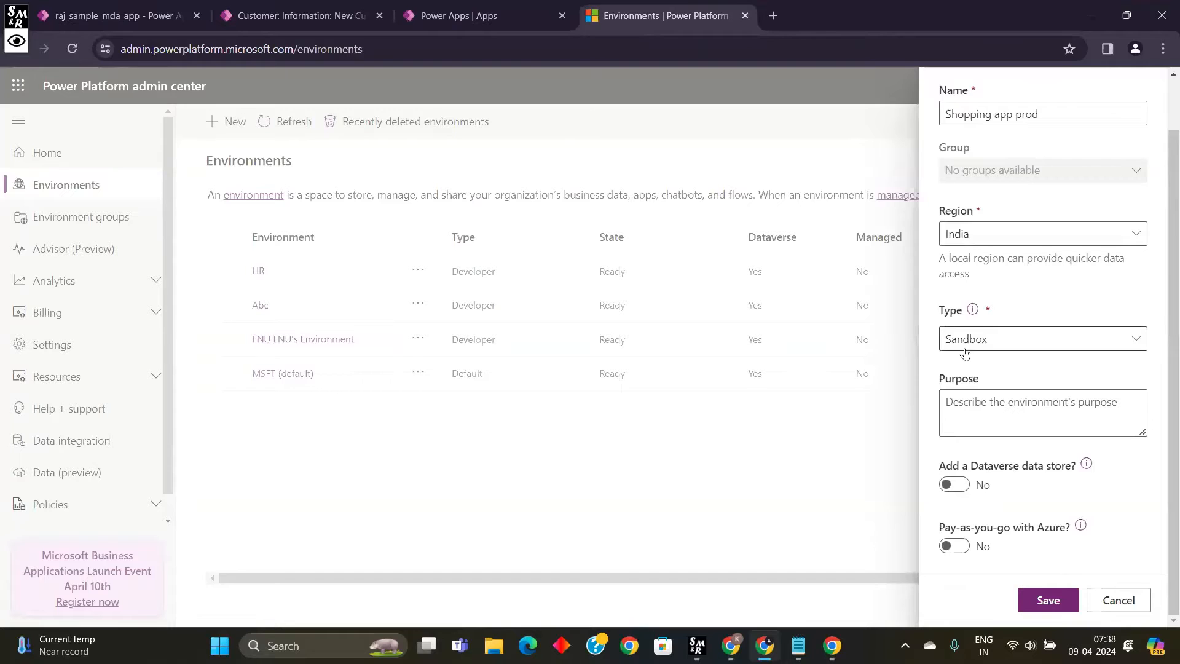
scroll(971, 270, "up", 1)
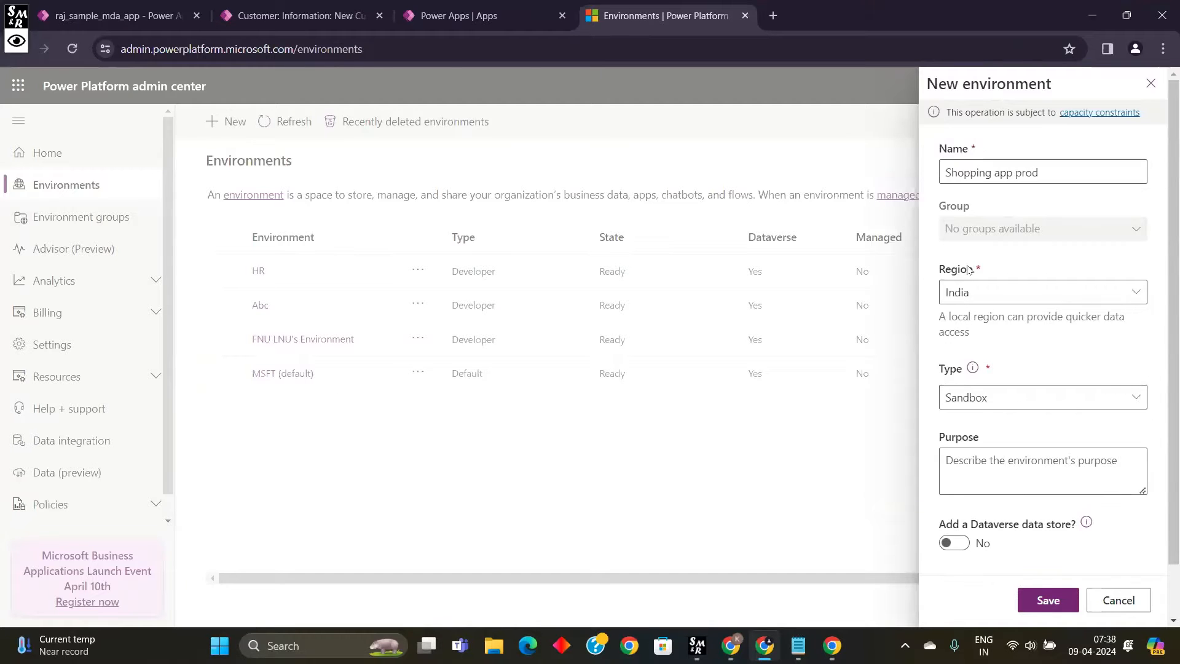
scroll(976, 272, "down", 1)
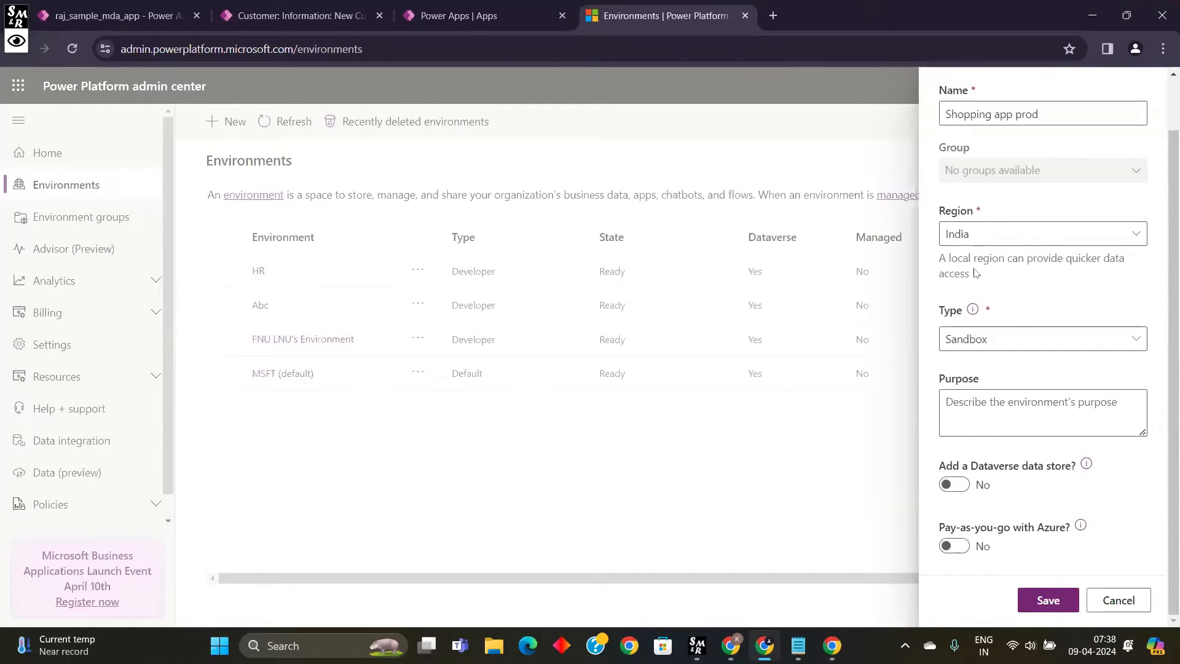
scroll(976, 273, "up", 1)
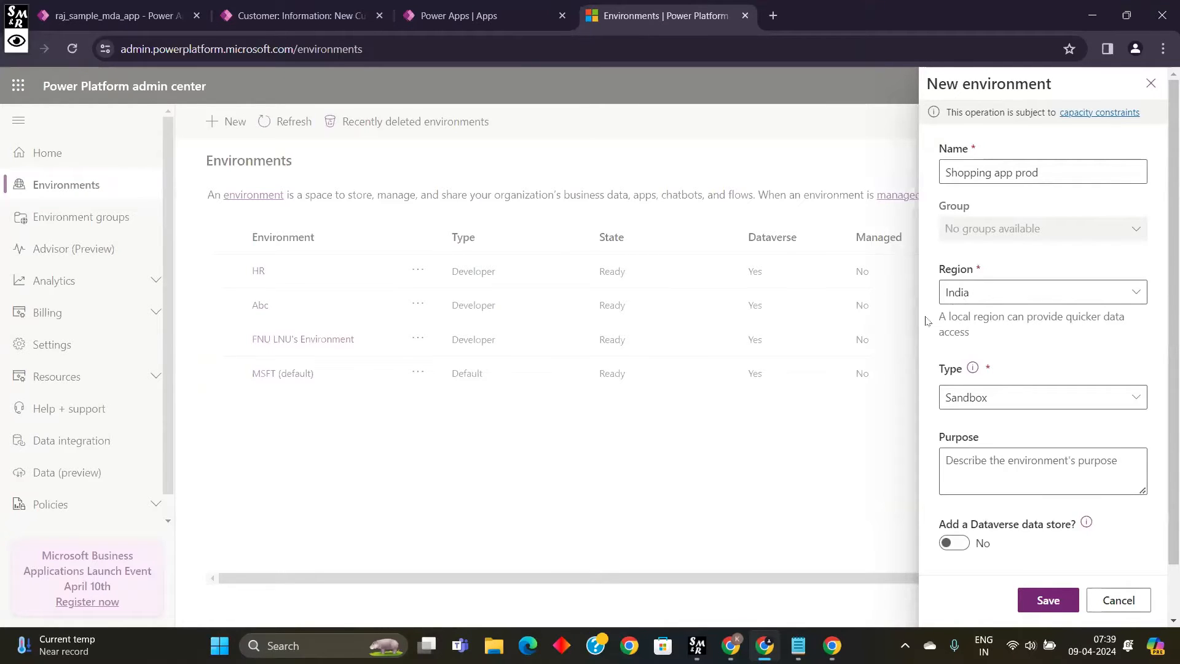
scroll(961, 313, "down", 1)
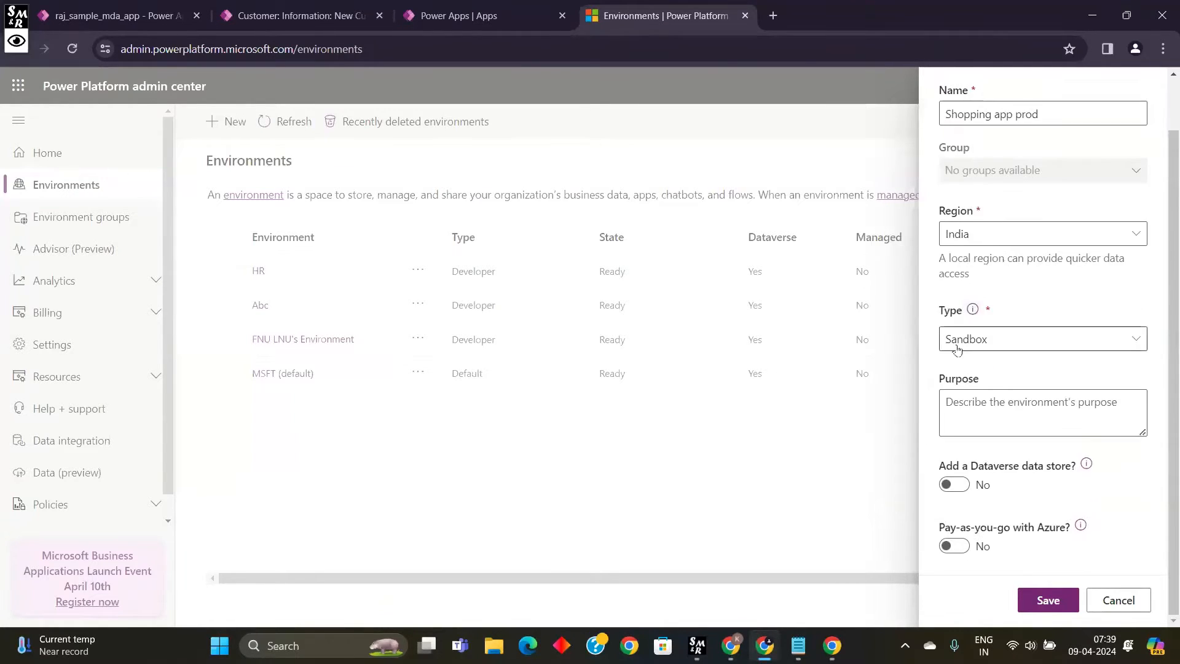
Step: Read the help note for the environment type and review the available types without changing the selection
left_click(973, 311)
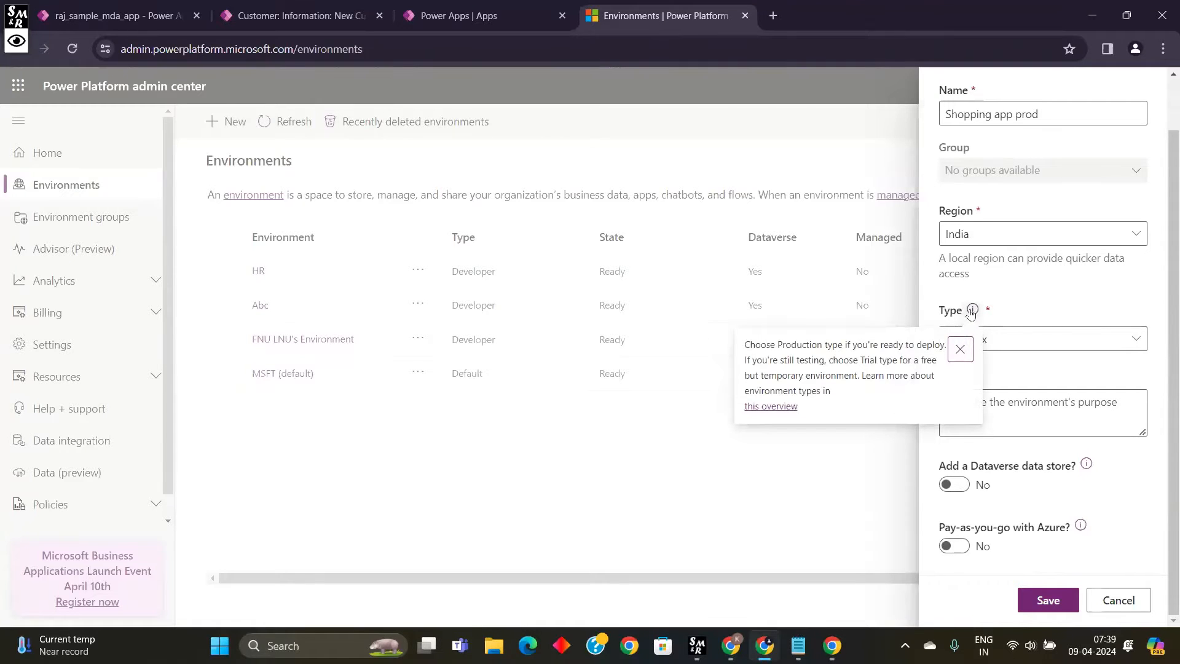
scroll(973, 310, "up", 1)
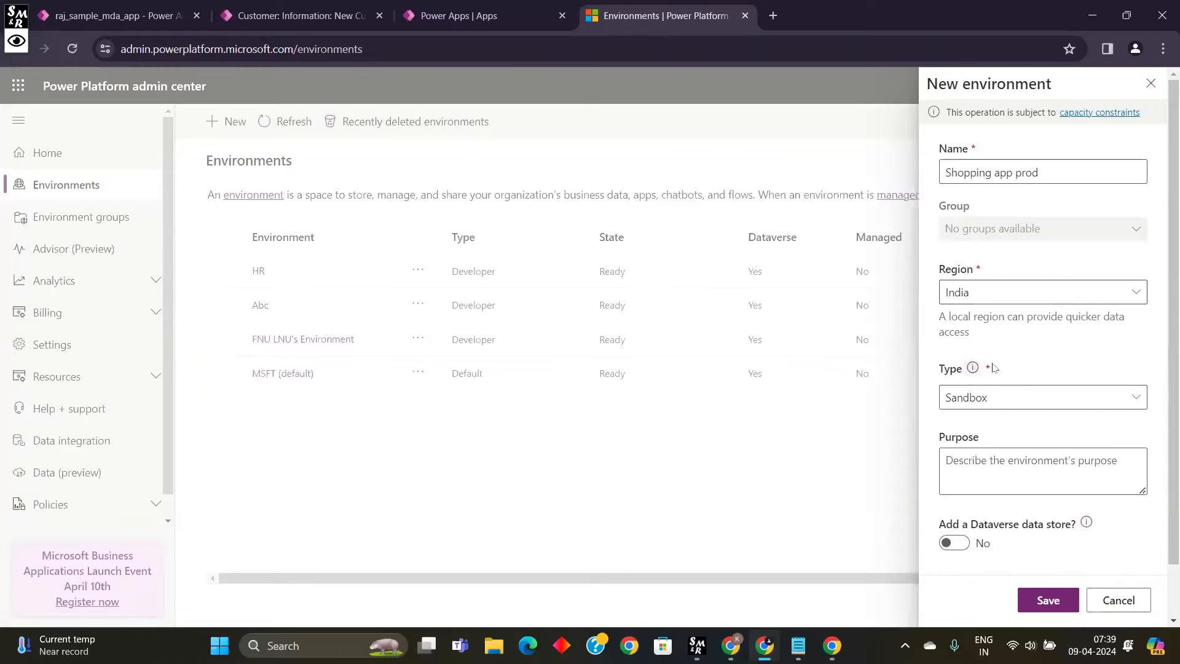
scroll(988, 305, "down", 1)
left_click(1001, 342)
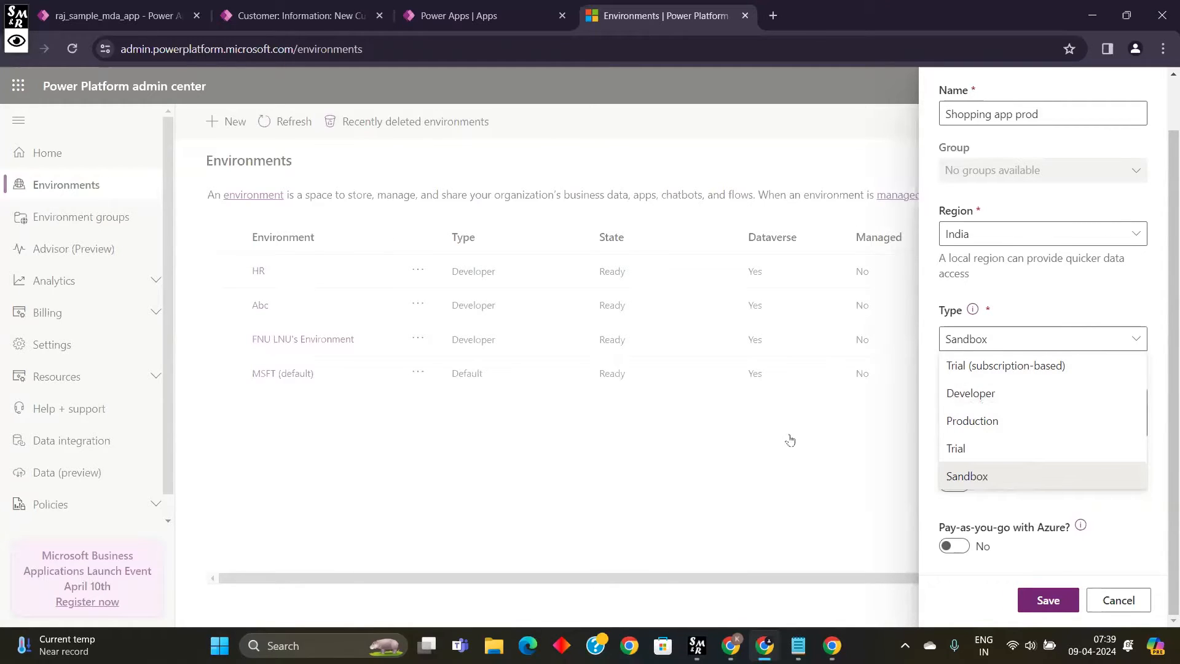
left_click(1037, 146)
scroll(1051, 185, "down", 1)
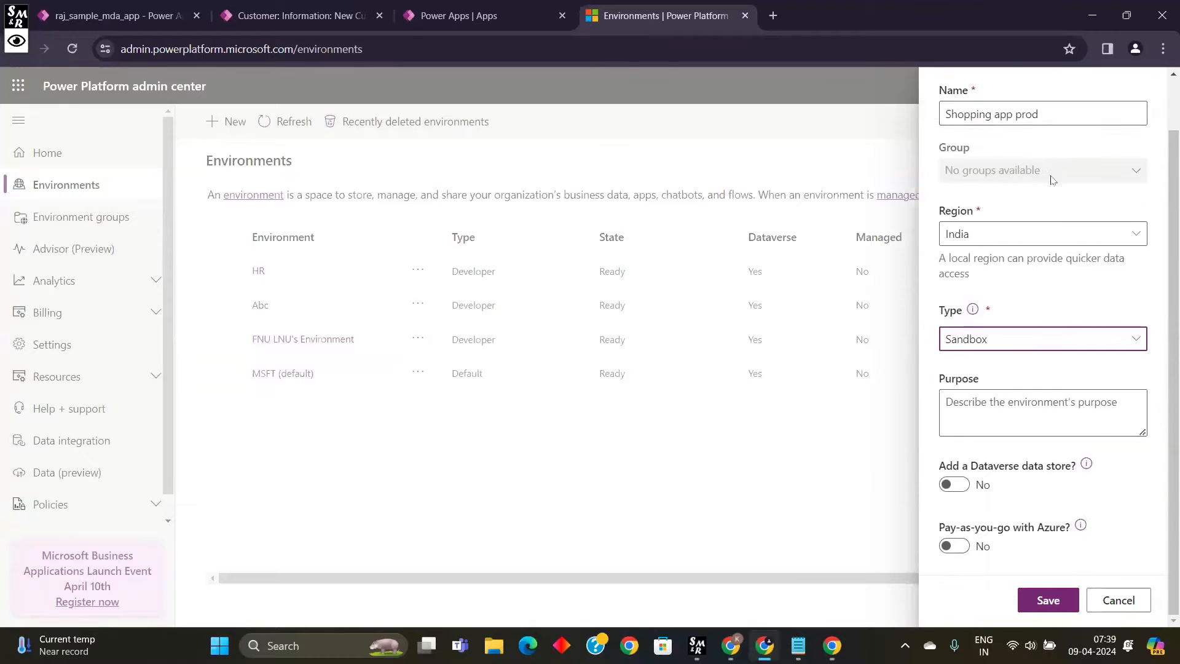
Step: Set the environment type to Production and try to save the "Shopping app prod" environment
left_click(1032, 342)
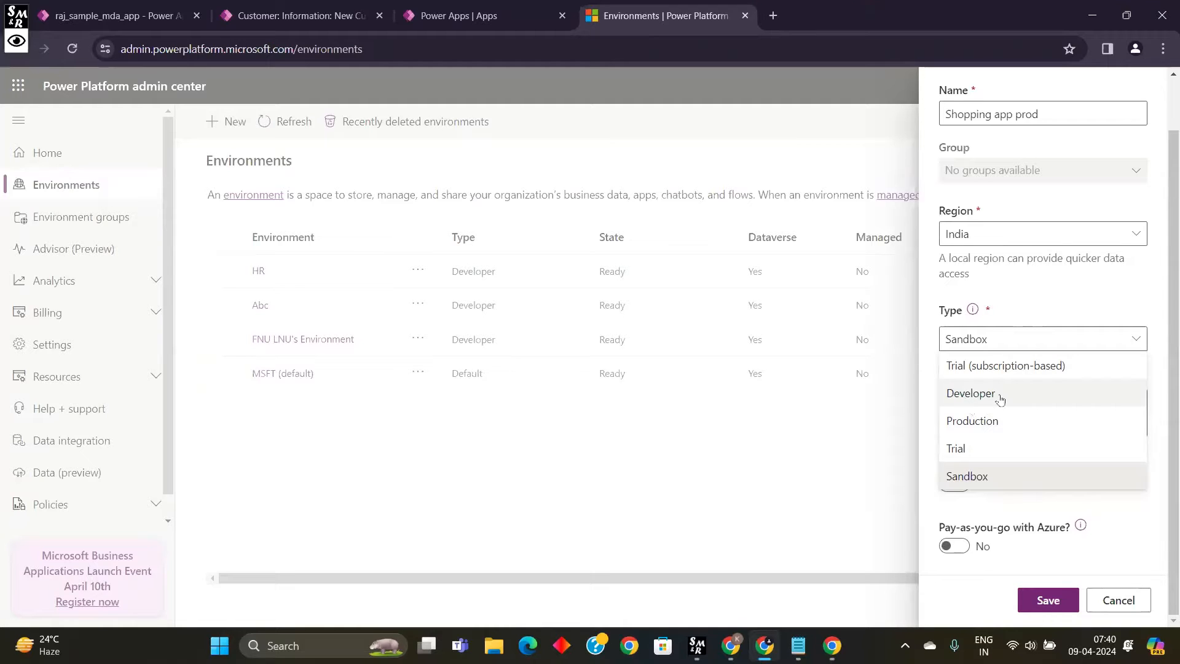
left_click(978, 421)
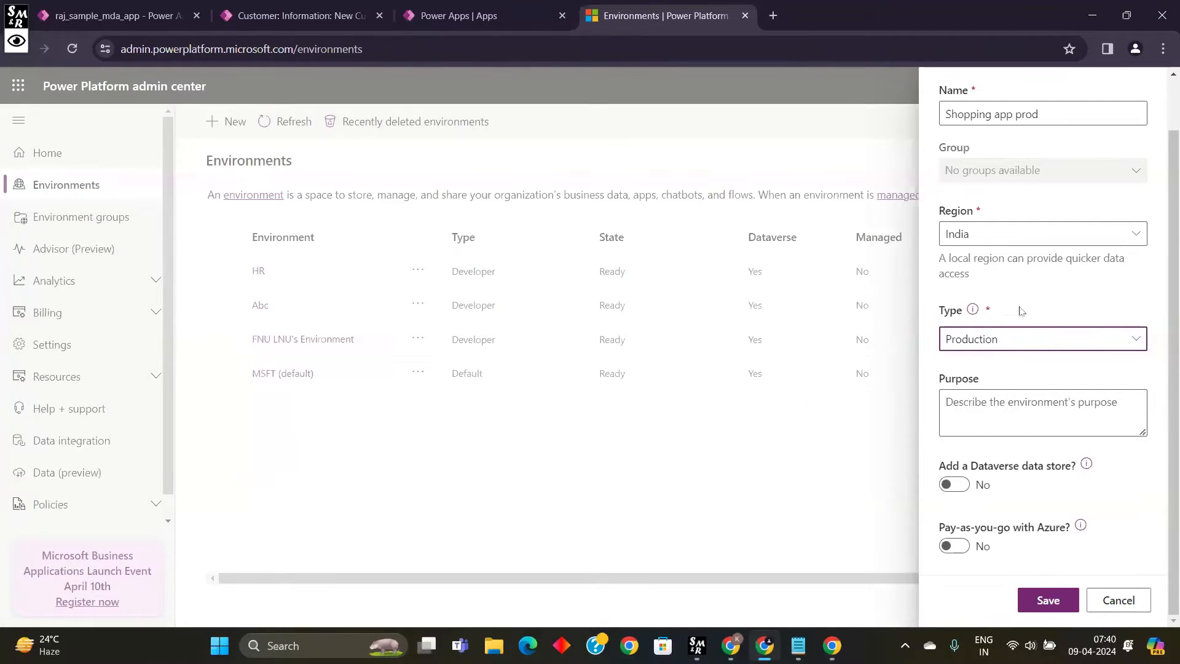
scroll(1022, 258, "up", 1)
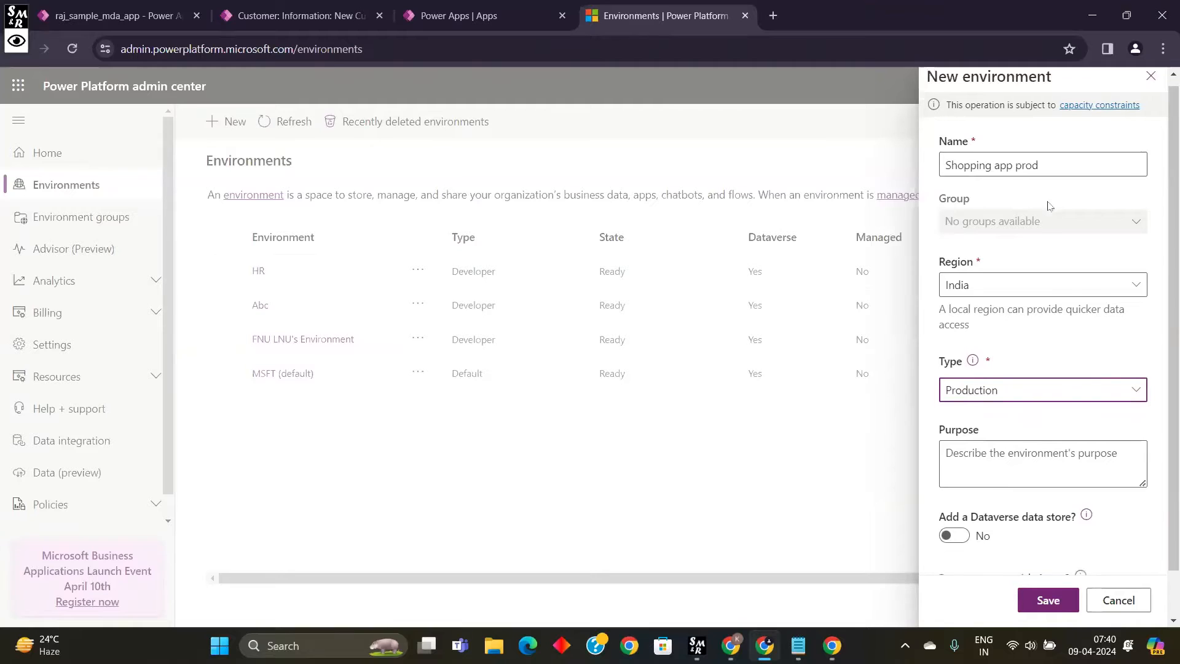
scroll(1050, 206, "down", 1)
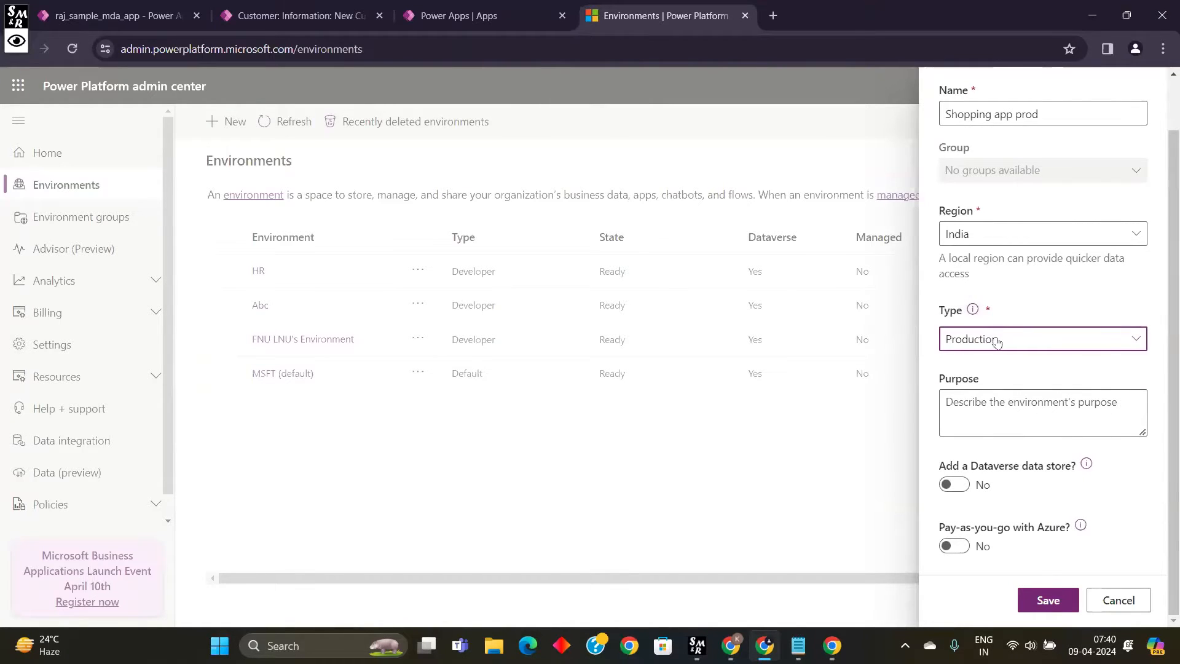
scroll(1052, 222, "up", 1)
scroll(1052, 222, "down", 1)
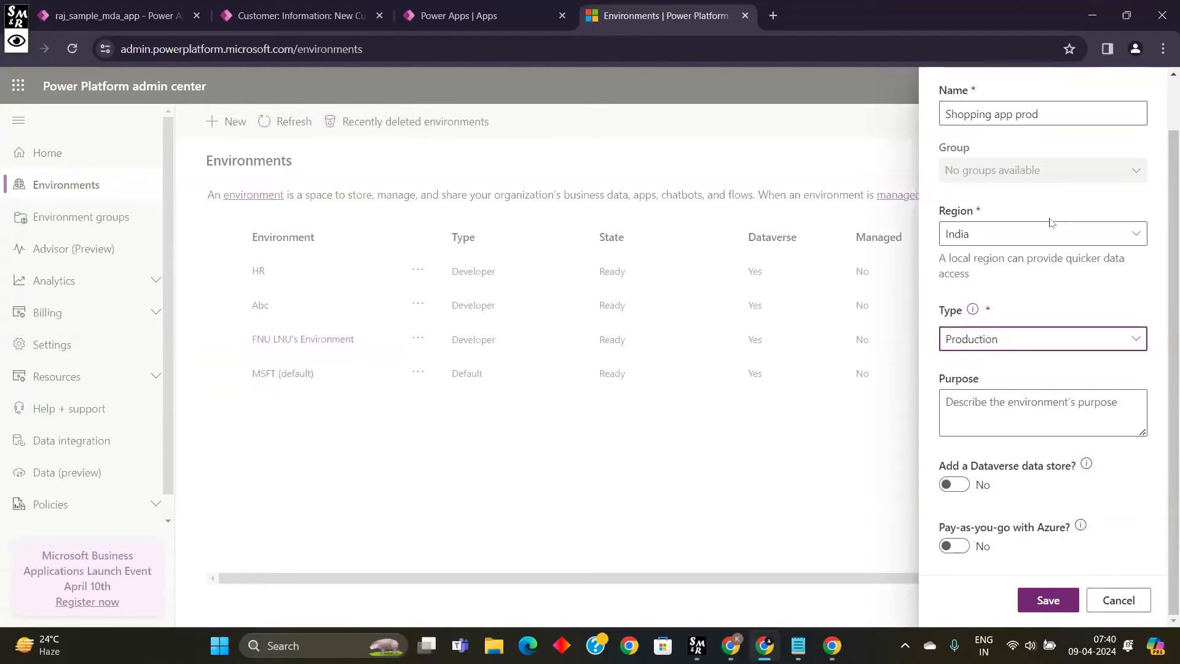
left_click(1048, 601)
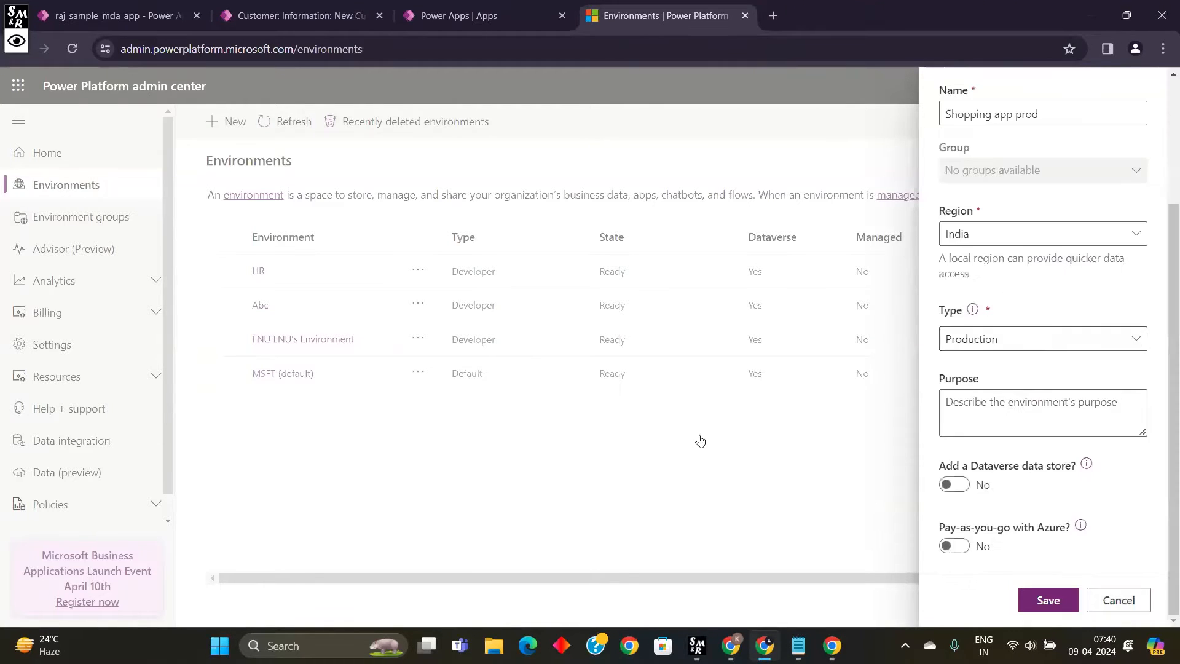
left_click(1049, 601)
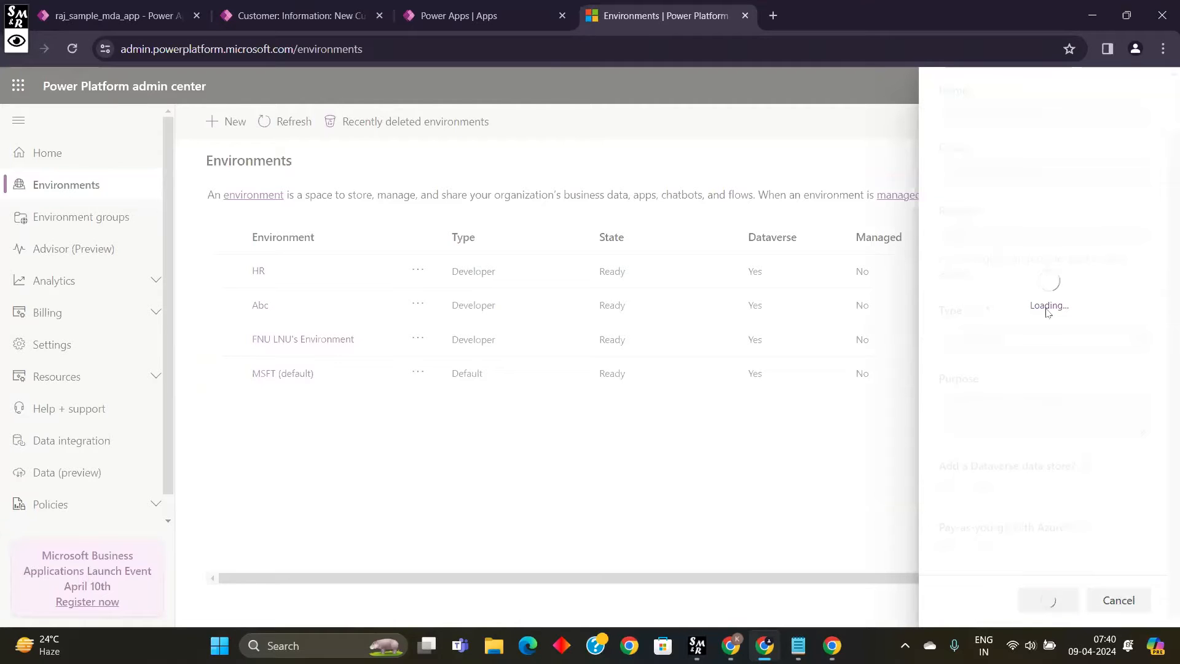
Step: Review the form after the save attempt and close it, discarding the "Shopping app prod" environment
scroll(1006, 329, "up", 3)
scroll(1006, 329, "down", 1)
scroll(1006, 329, "up", 2)
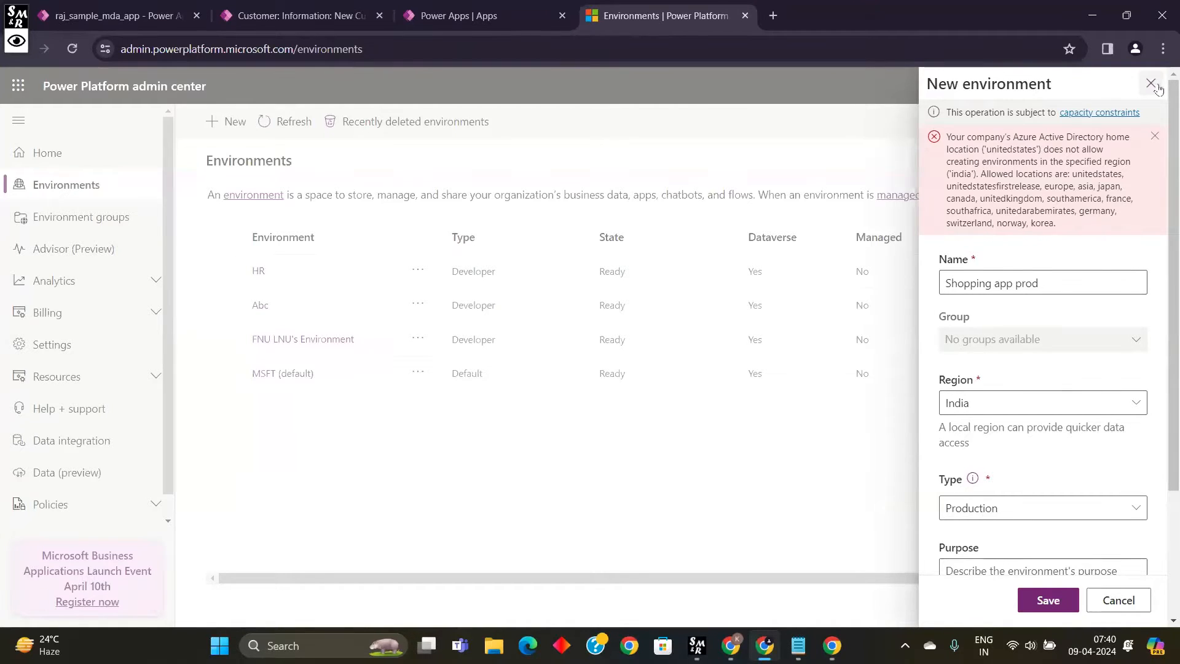
scroll(1015, 282, "down", 3)
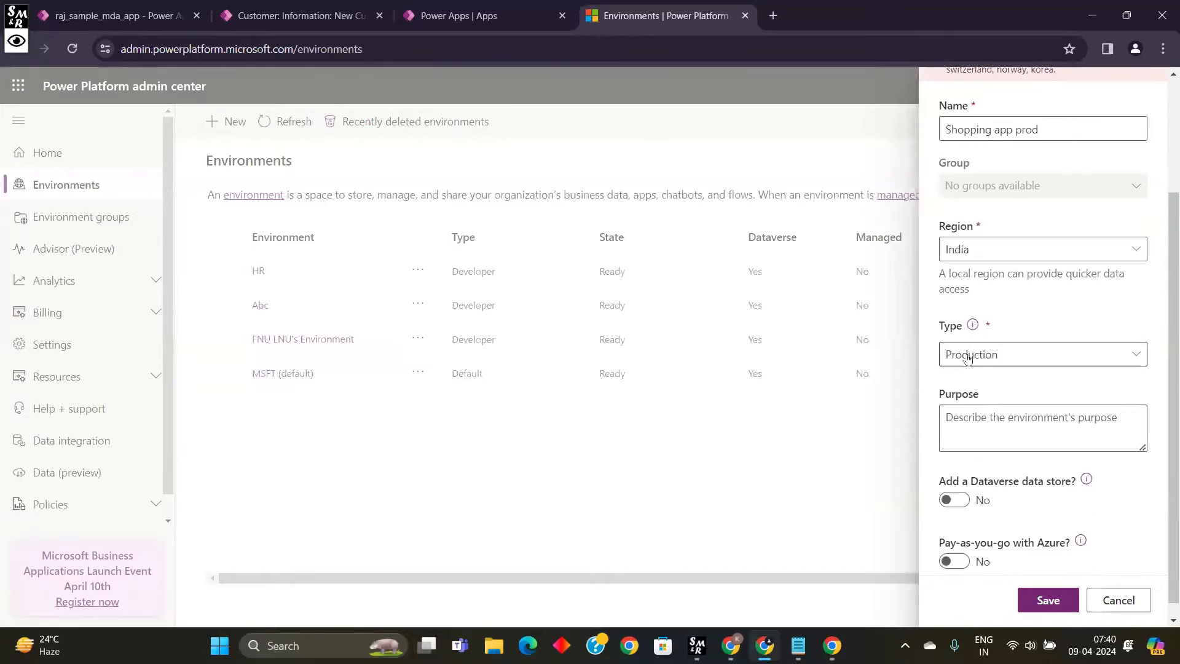
scroll(1019, 371, "up", 3)
left_click(1152, 83)
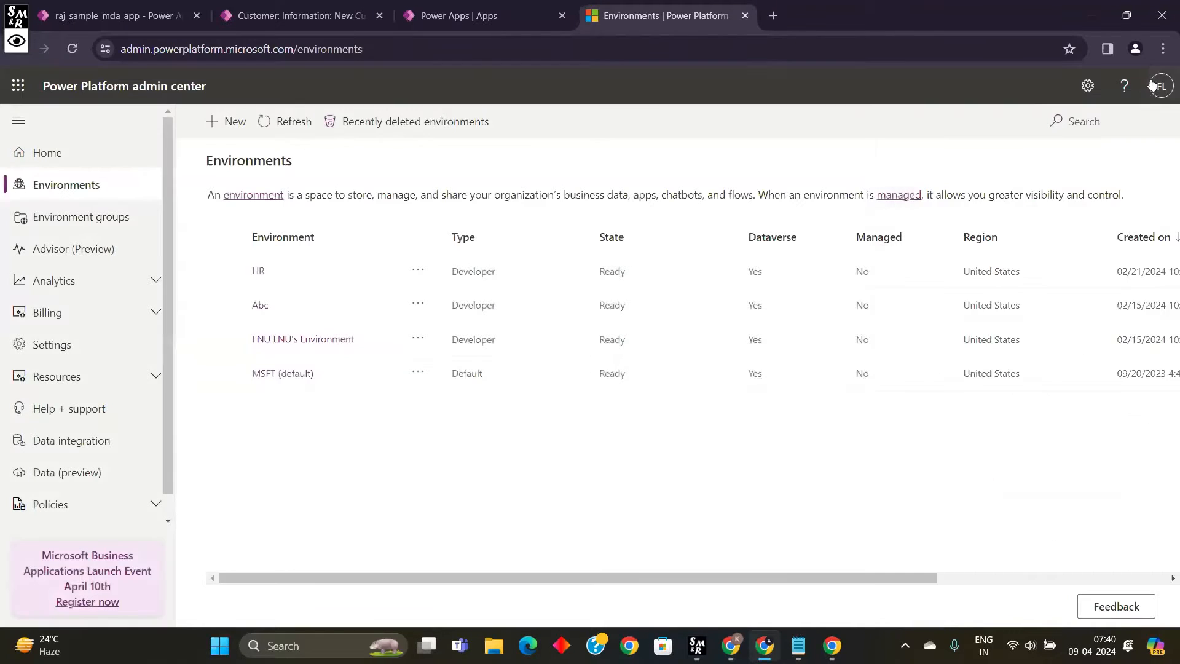
Step: Start another new environment and name it "Banking app Dev"
left_click(233, 125)
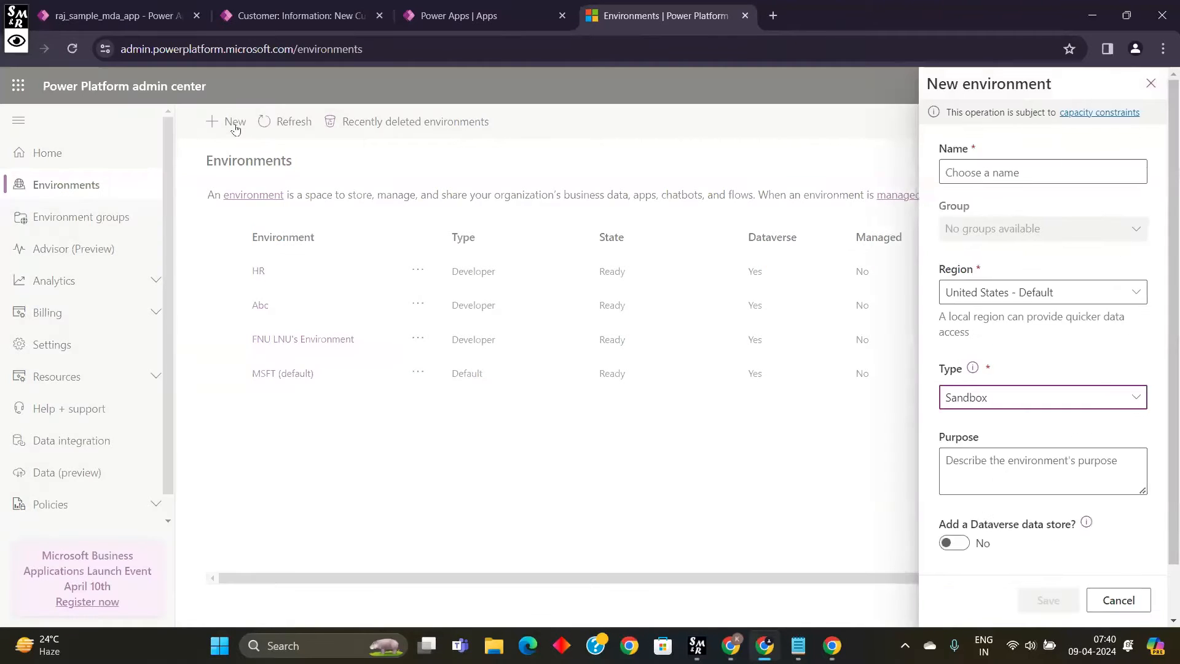
left_click(997, 172)
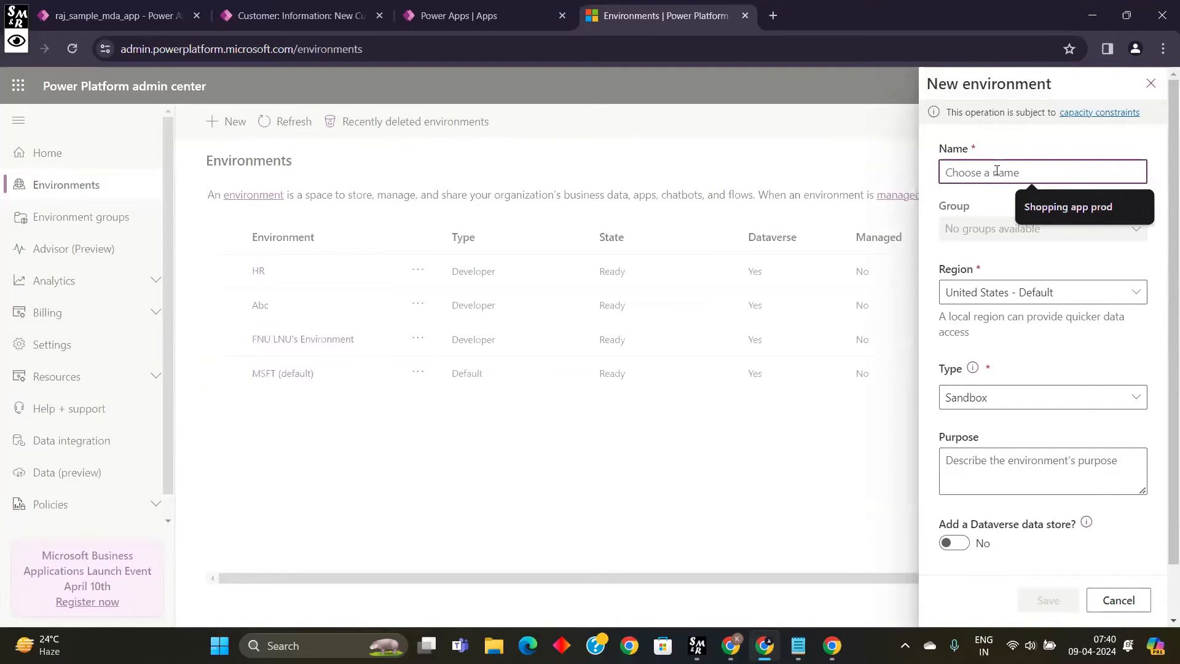
type("banking app ")
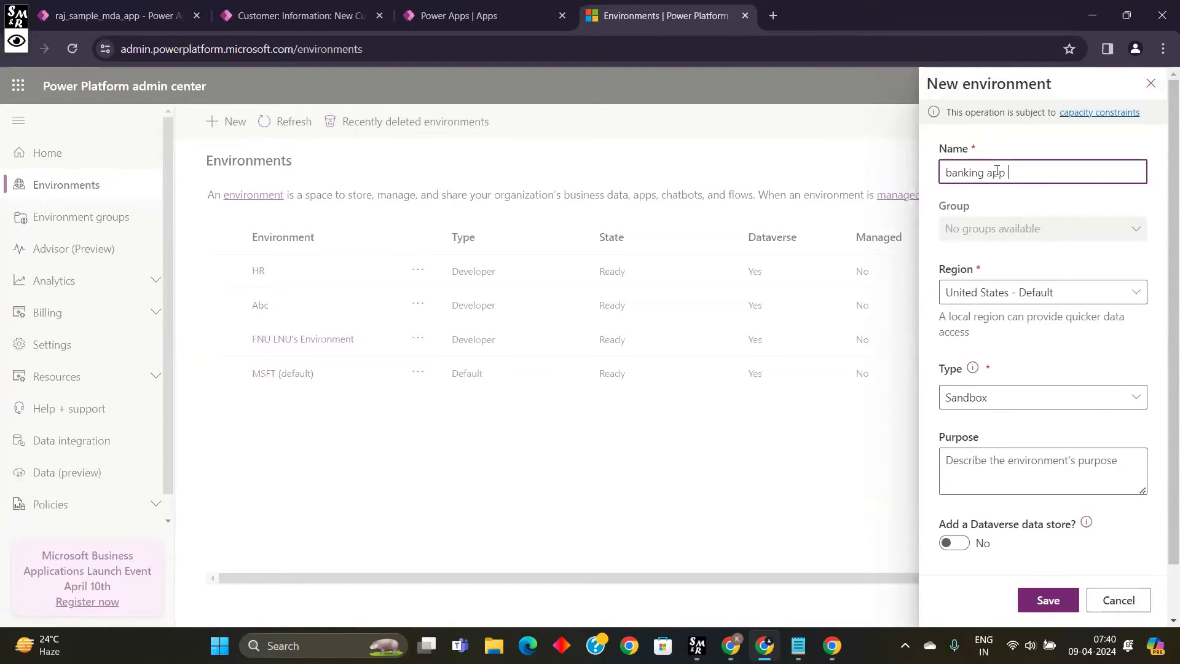
type("Devloper")
key("BackSpace")
key("BackSpace")
key("BackSpace")
left_click(950, 172)
type("B")
key("BackSpace")
key("BackSpace")
type("B")
Step: Choose Sandbox as the environment type and review the other type options, keeping Sandbox selected
left_click(1015, 403)
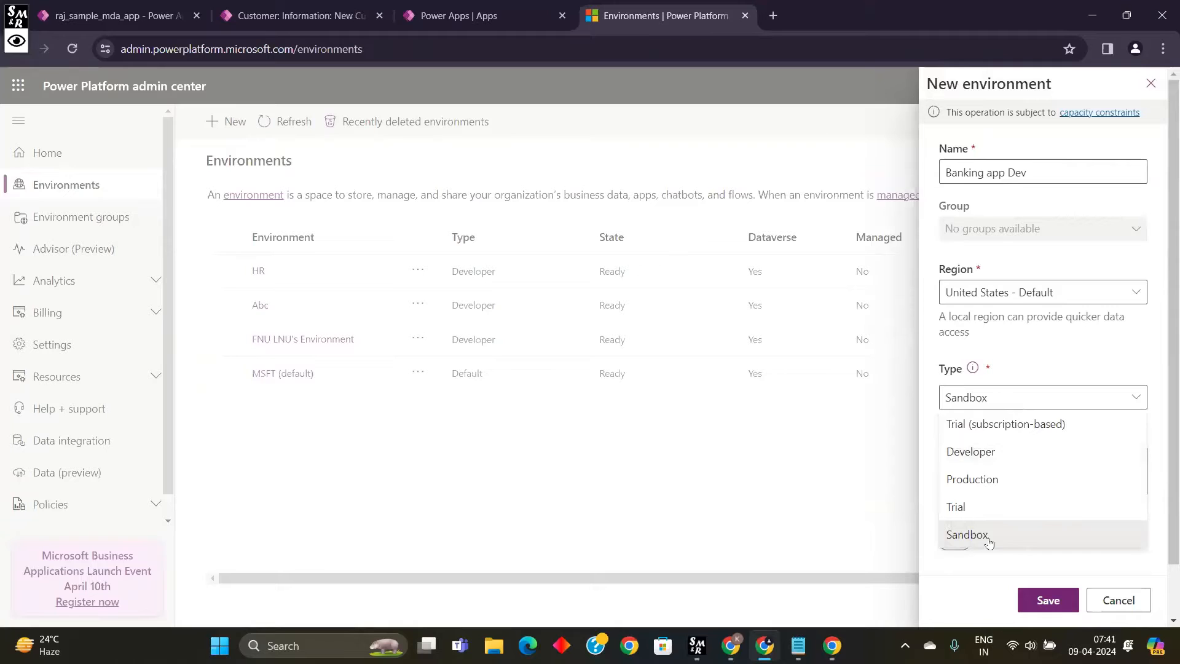
left_click(969, 535)
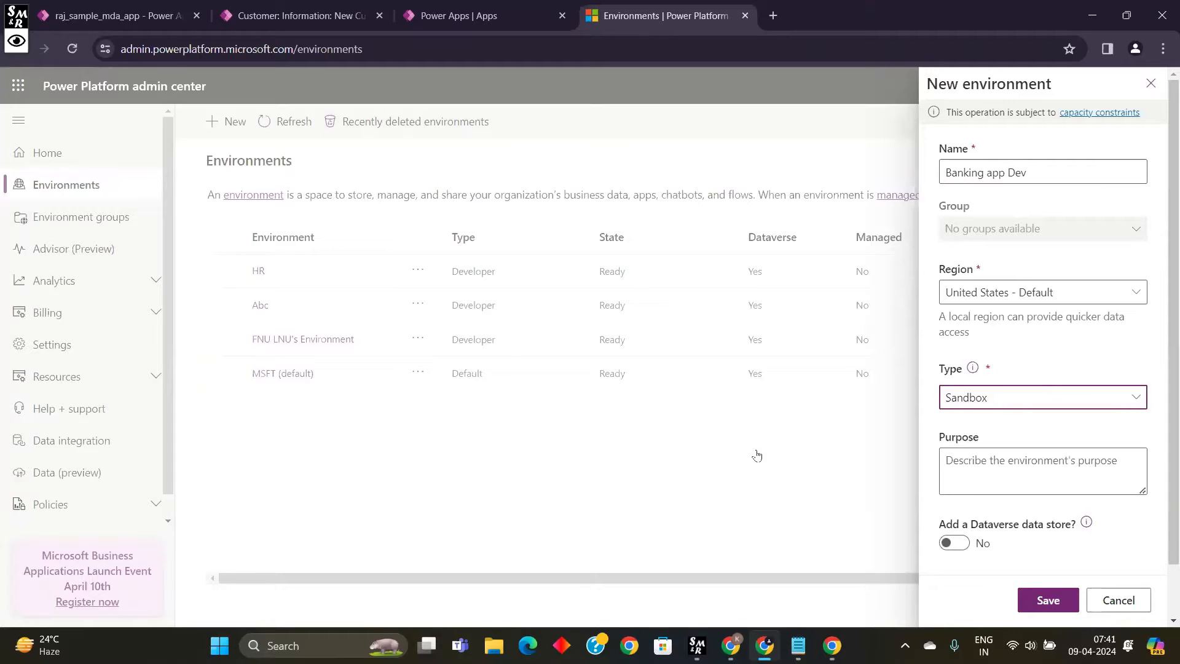
left_click(1000, 395)
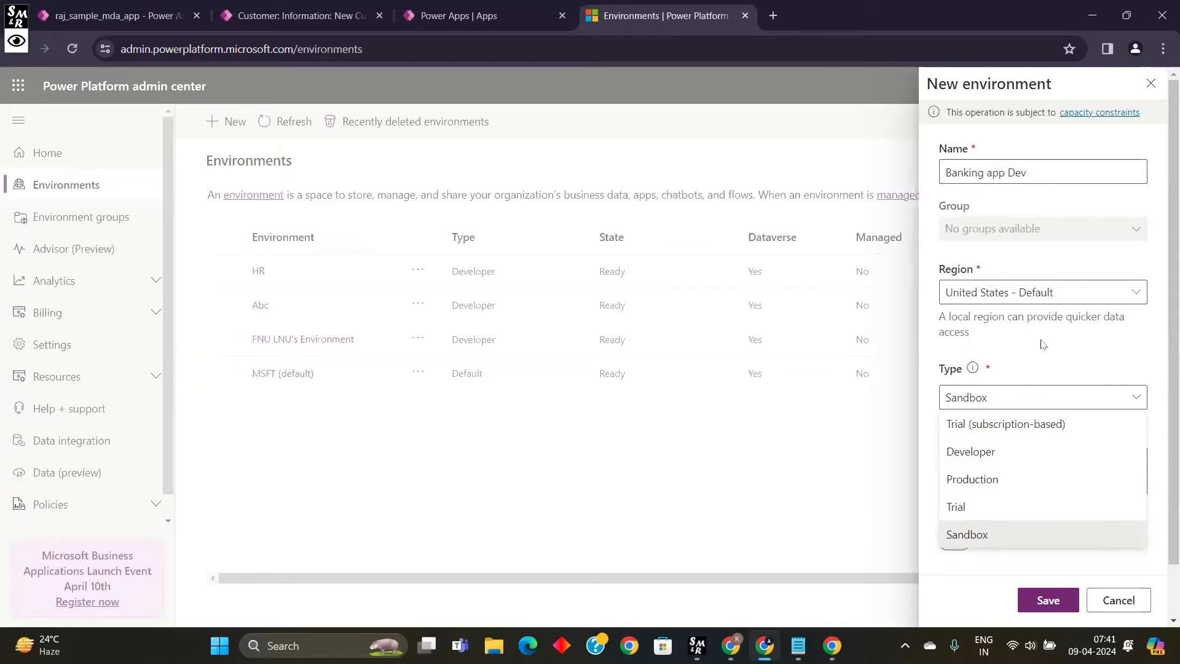
left_click(1019, 408)
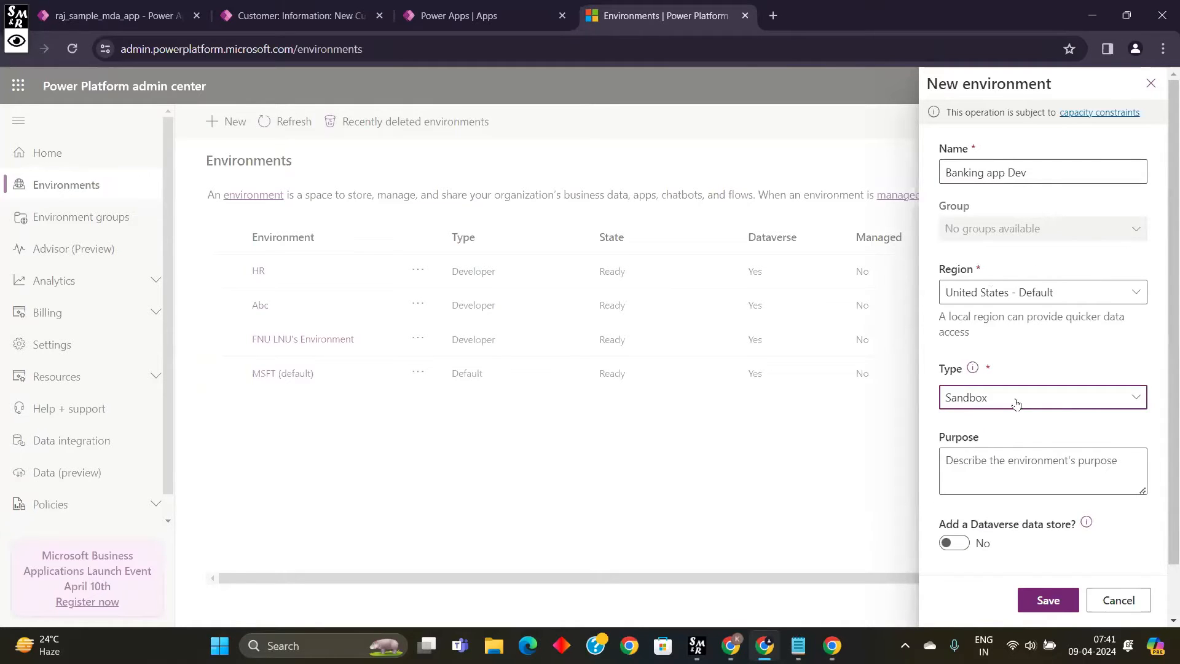
left_click(1016, 403)
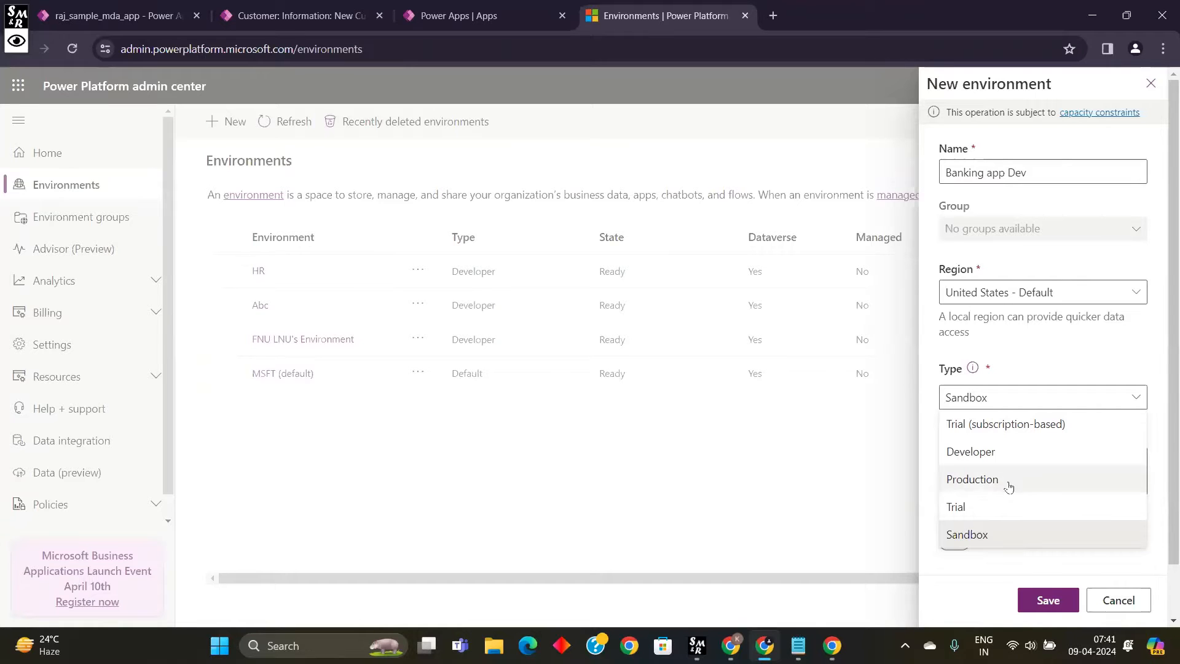
left_click(1011, 396)
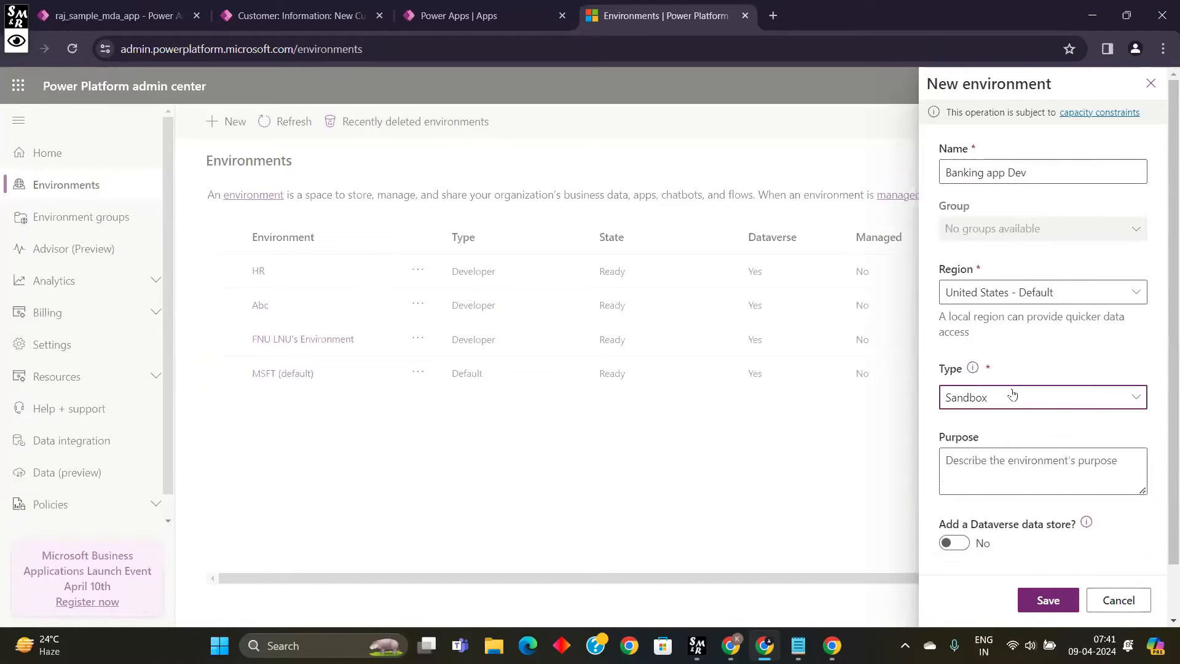
Step: Check the remaining form fields and try to save the "Banking app Dev" environment
scroll(1014, 415, "down", 1)
scroll(1001, 308, "up", 1)
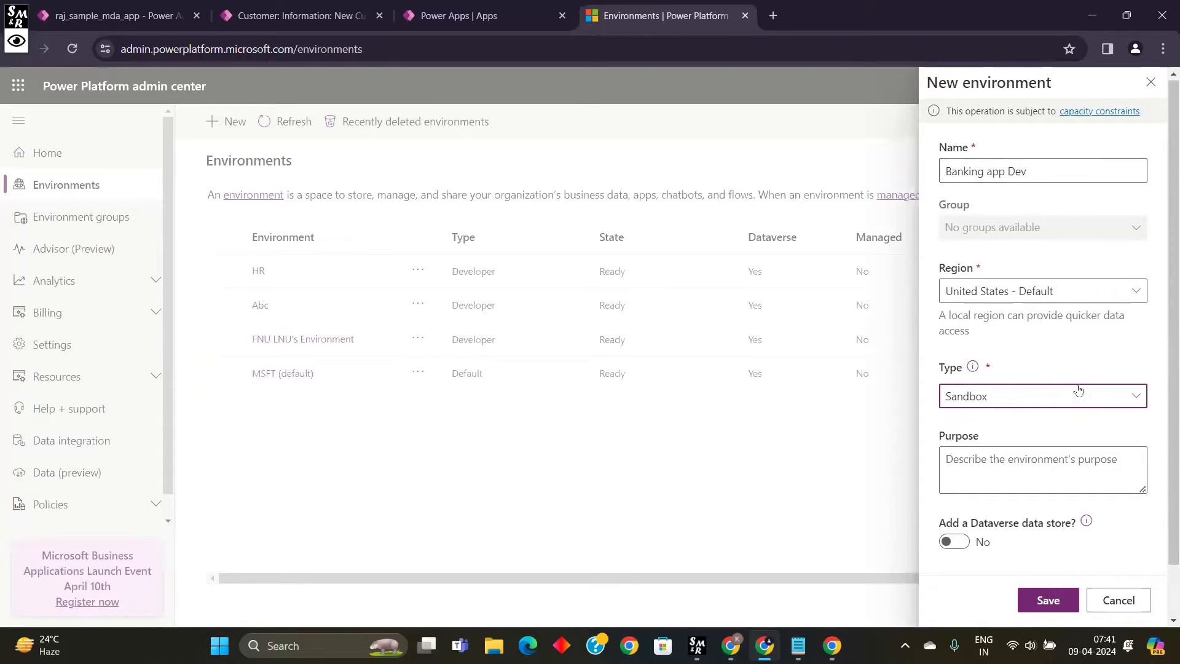
scroll(1039, 378, "down", 1)
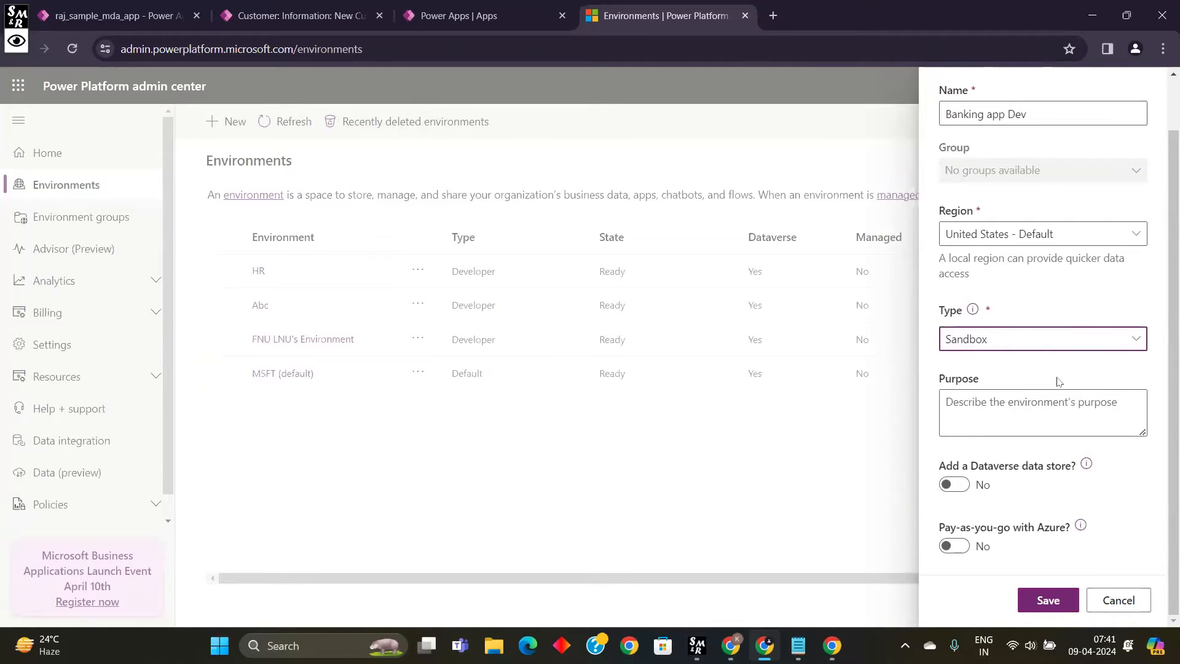
left_click(1048, 601)
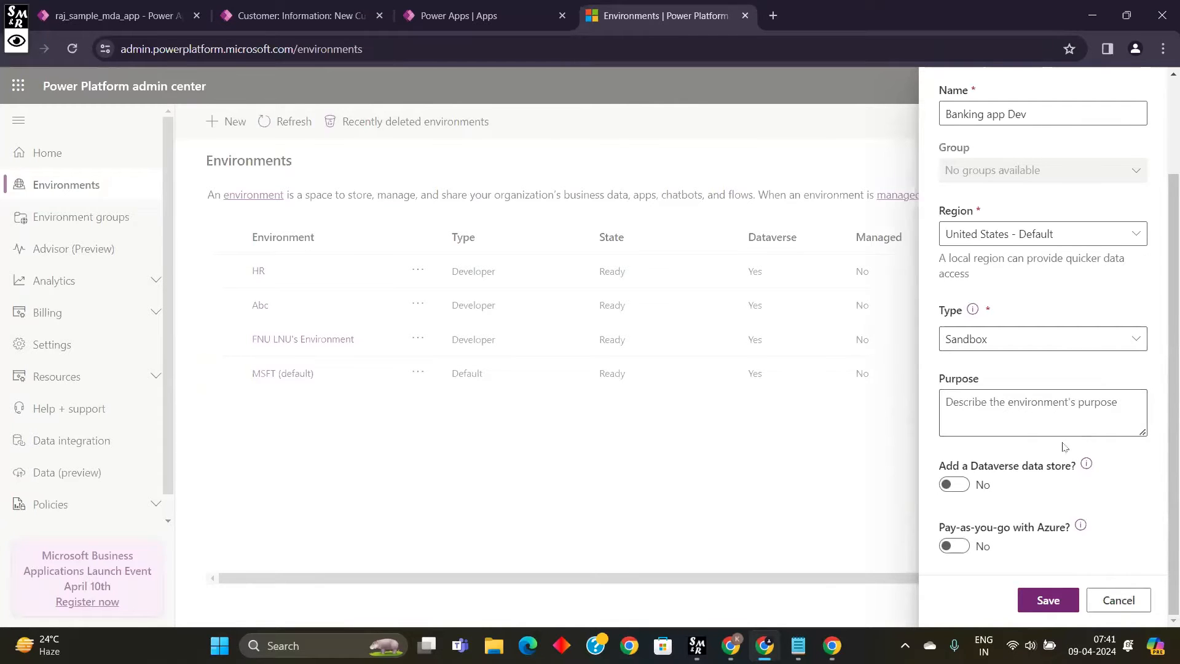
left_click(1055, 597)
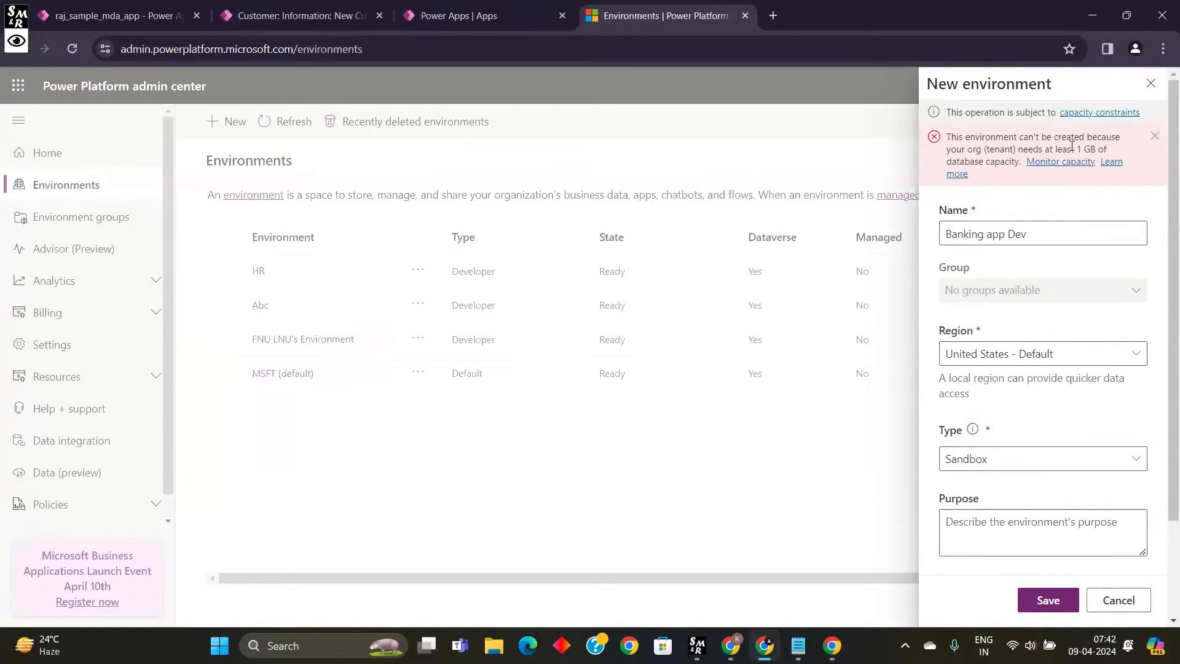
Step: Review the notice on the new environment form and close it, discarding the "Banking app Dev" environment
left_click_drag(1126, 147, 950, 137)
left_click(1019, 192)
left_click(1150, 84)
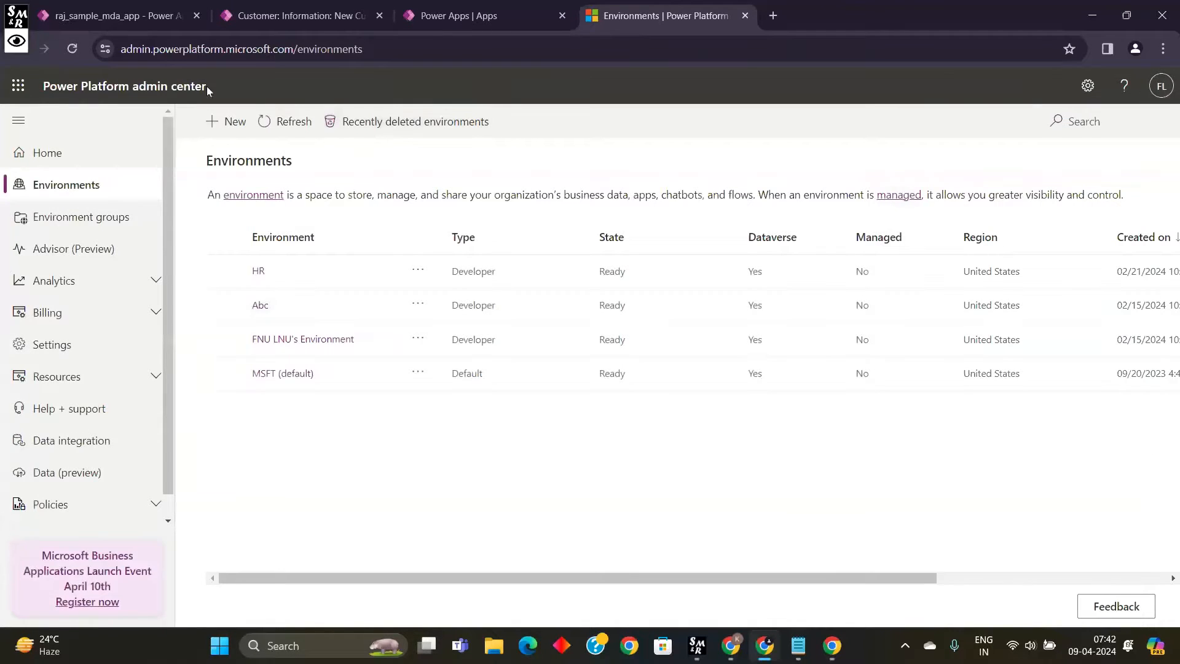
Step: Start another new environment and name it "Banking app Practise"
left_click(226, 121)
left_click(1015, 172)
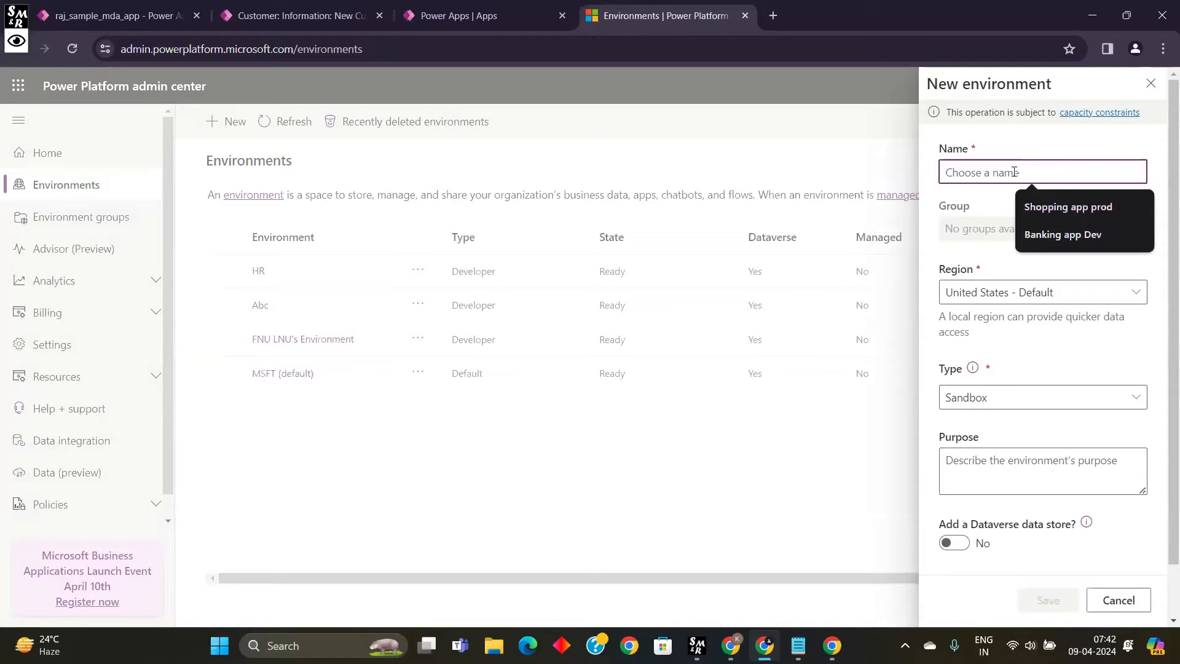
type("Bain")
key("BackSpace")
key("BackSpace")
type("nking app")
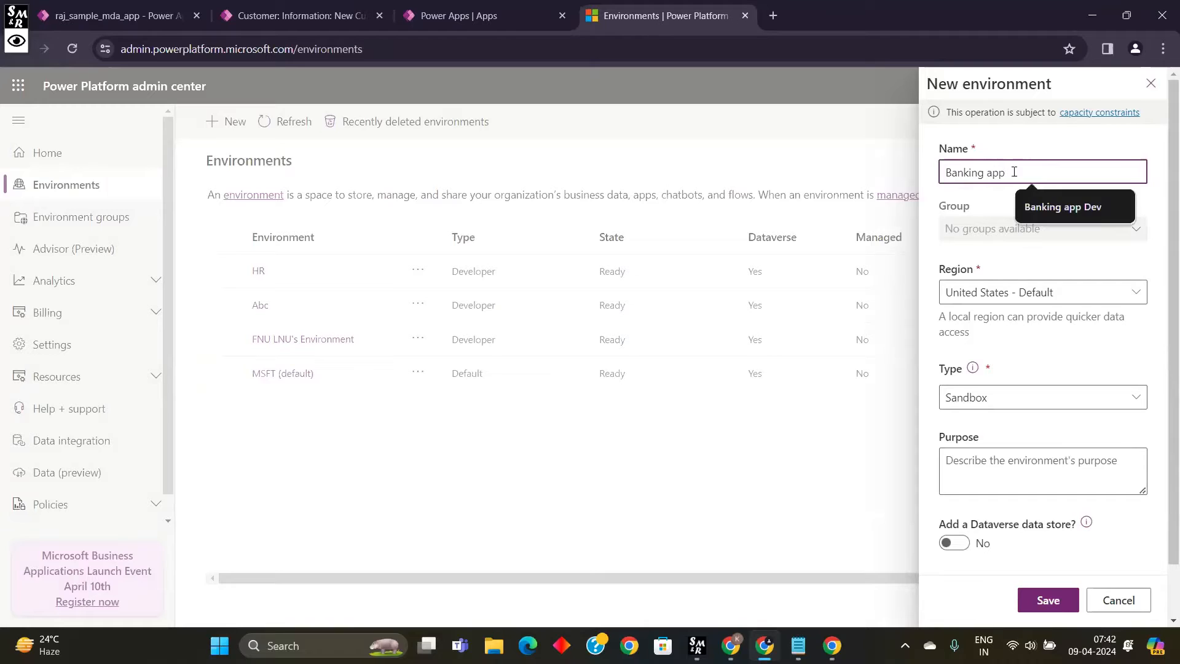
type(" Pla")
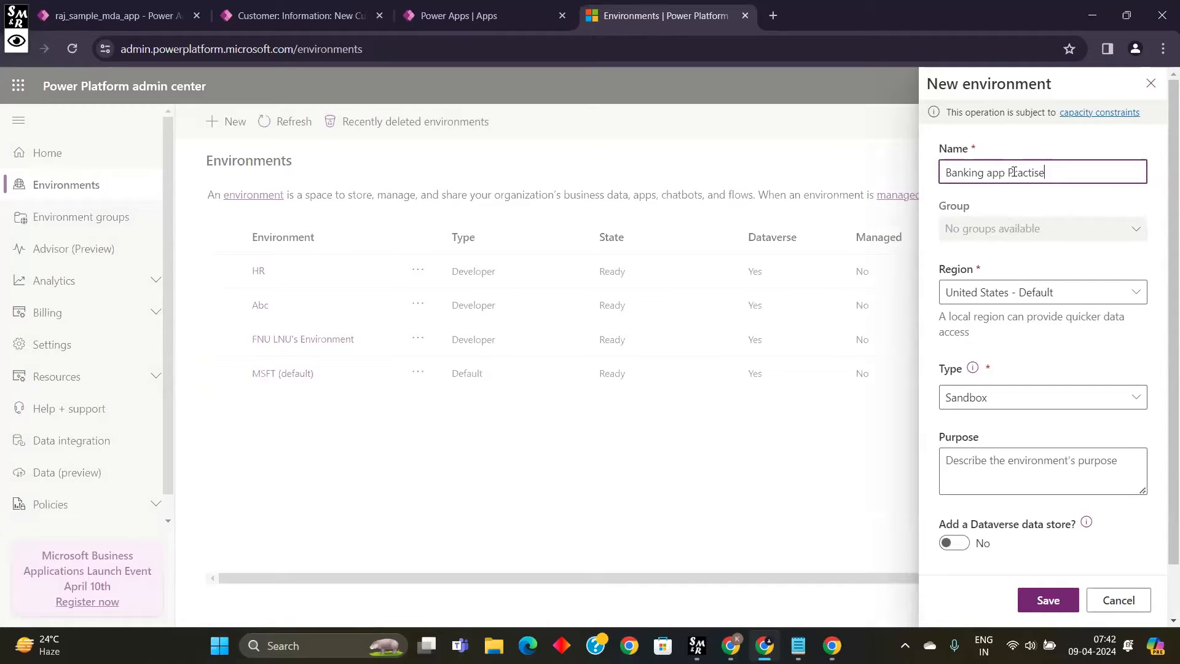
Step: Set the environment type to Developer and continue to the Dataverse settings
left_click(1015, 397)
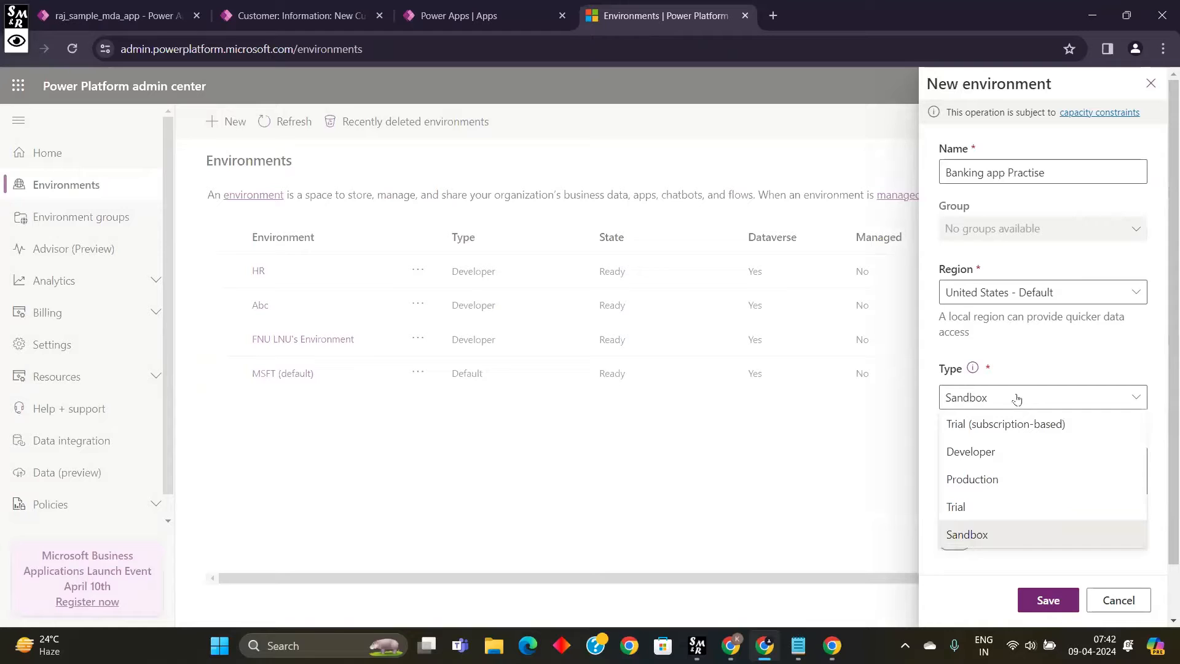
left_click(986, 459)
scroll(986, 458, "down", 4)
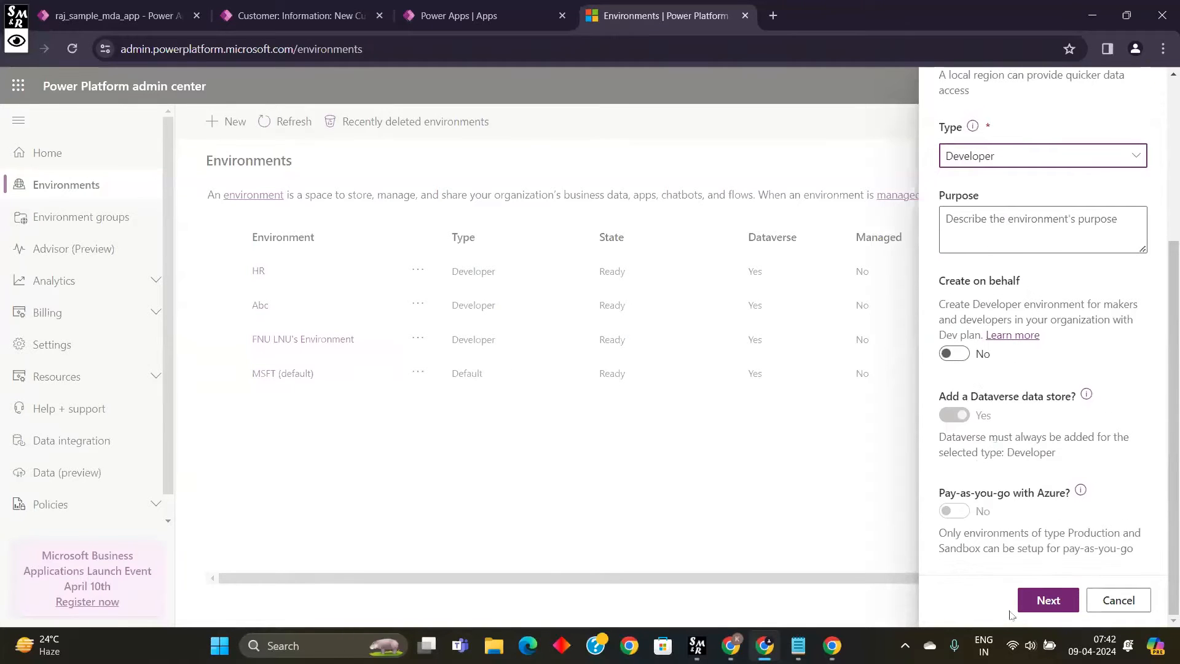
left_click(1048, 601)
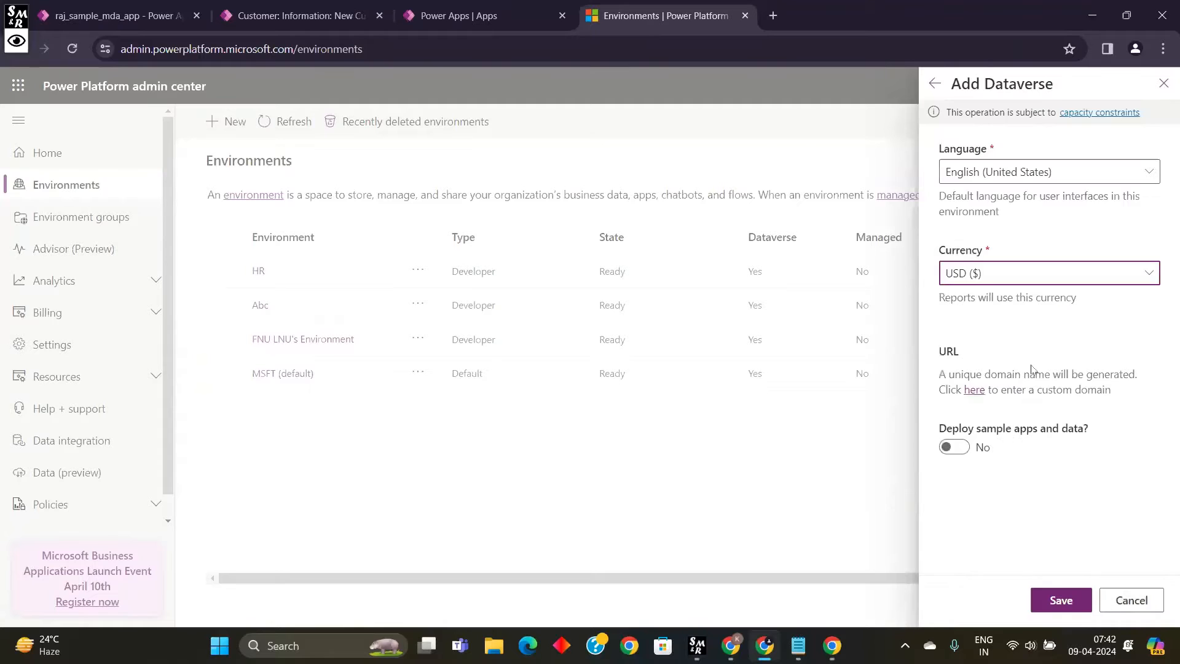
Step: Set the Dataverse currency to INR (₹), keeping English (United States) as the language, and save the environment
left_click(978, 280)
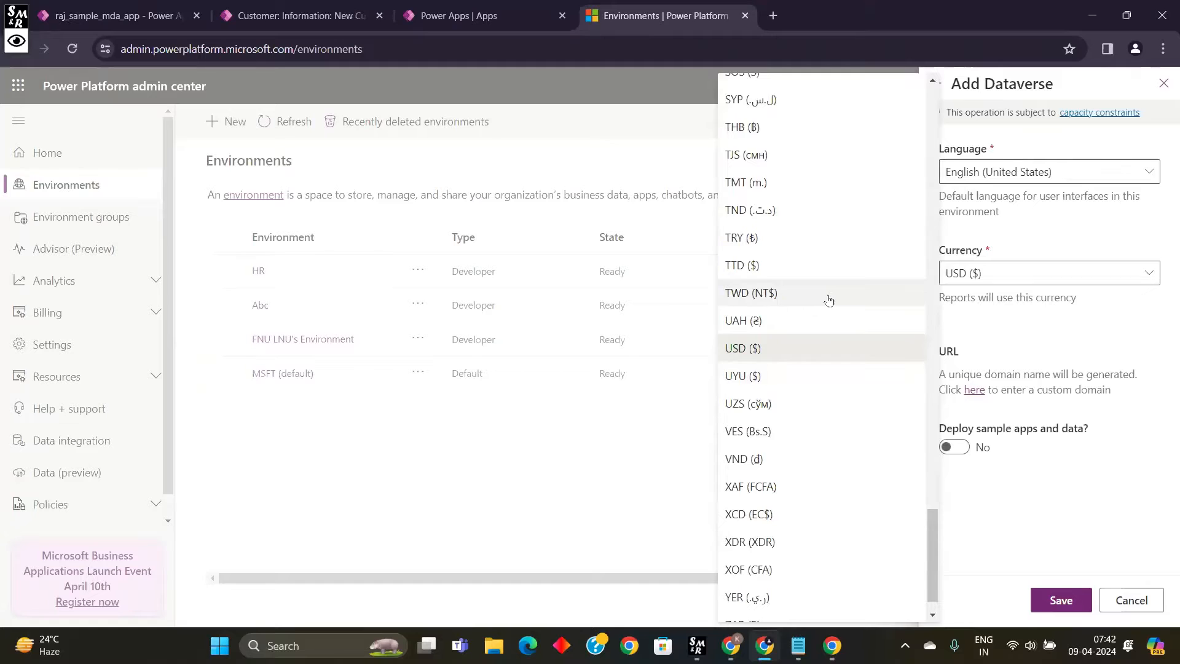
scroll(827, 320, "down", 1)
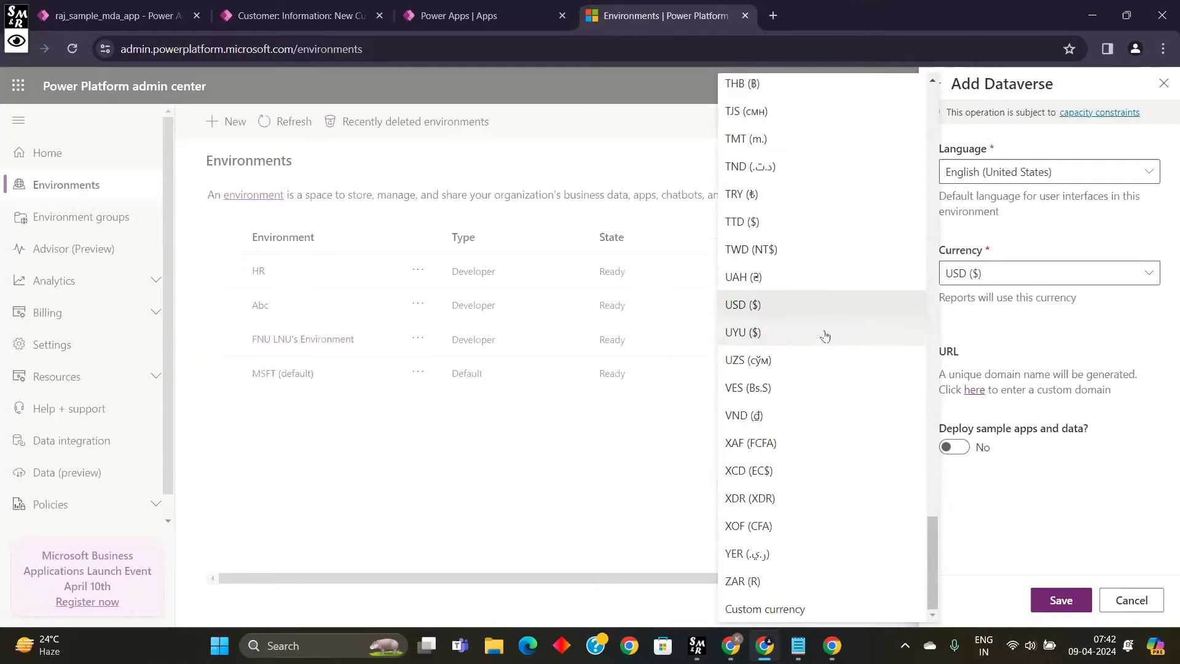
scroll(833, 455, "up", 6)
scroll(834, 456, "up", 15)
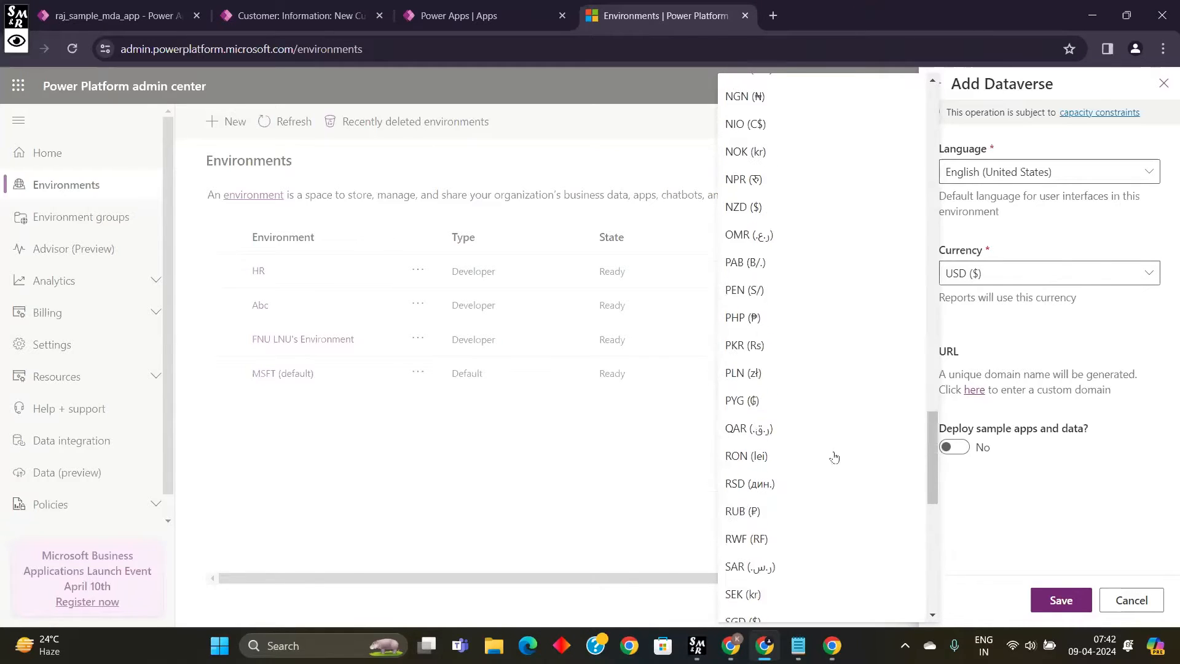
scroll(833, 455, "up", 3)
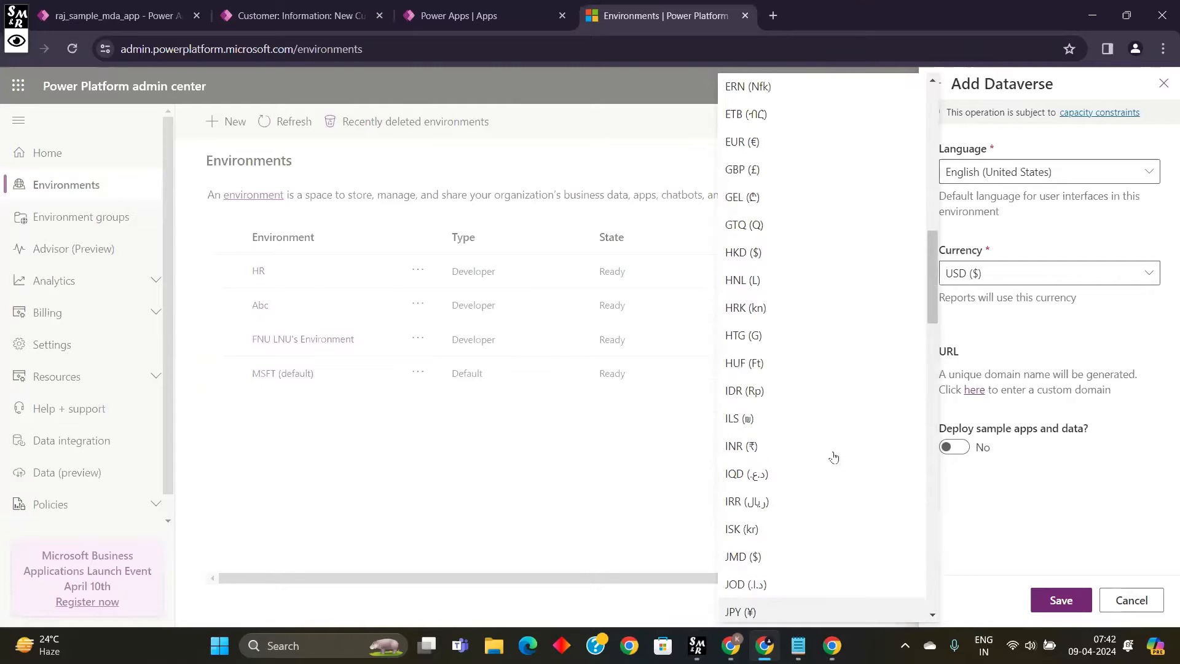
scroll(812, 354, "up", 5)
scroll(811, 352, "up", 9)
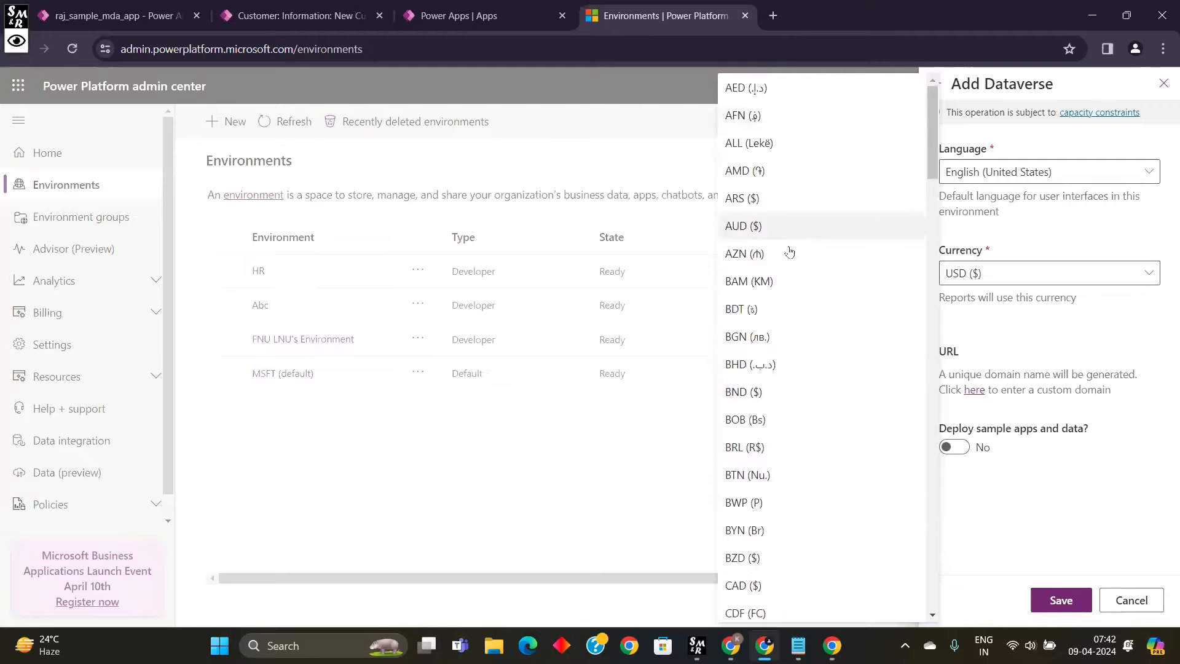
scroll(795, 308, "down", 7)
scroll(797, 305, "down", 7)
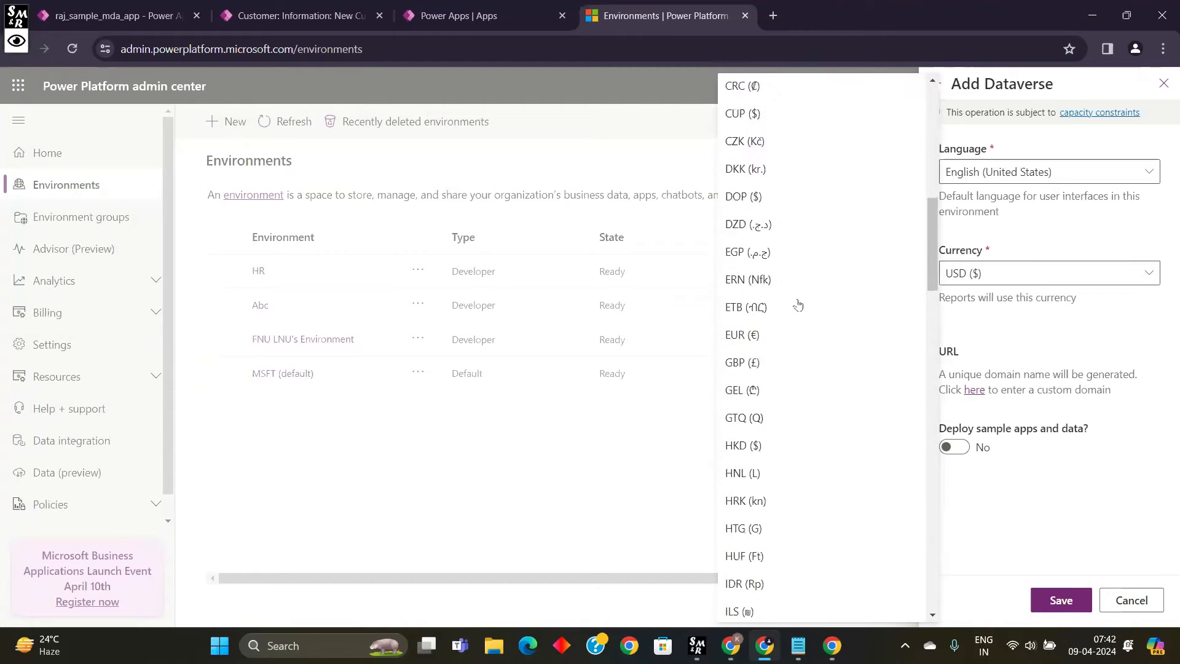
scroll(790, 320, "down", 5)
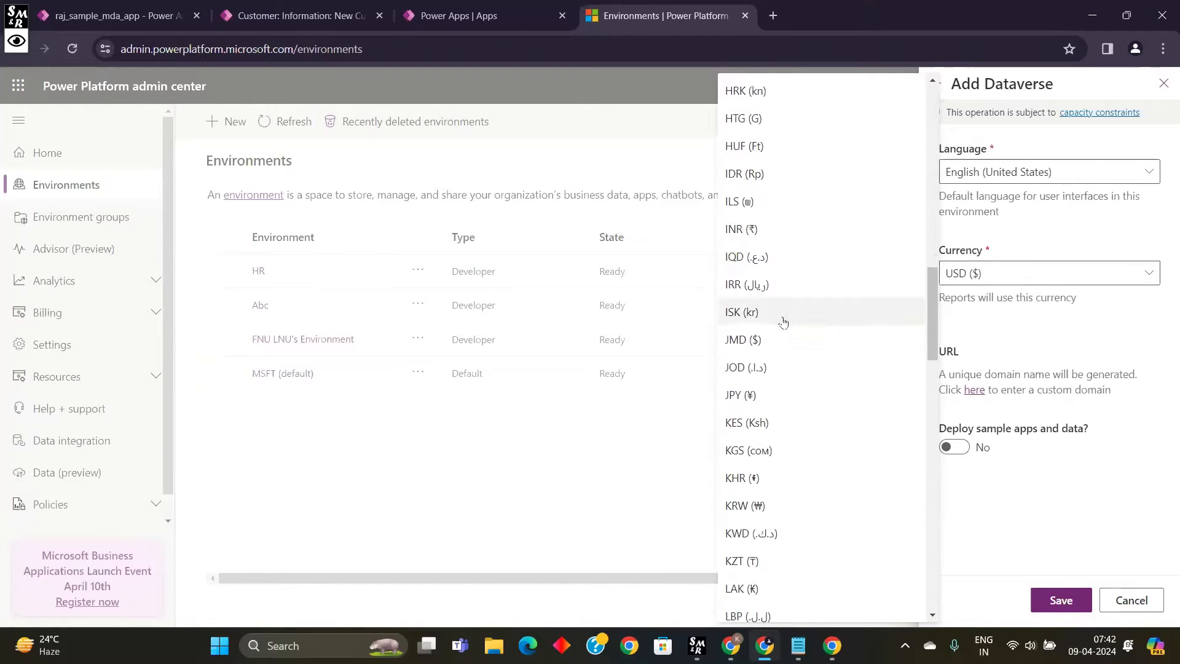
scroll(796, 326, "down", 6)
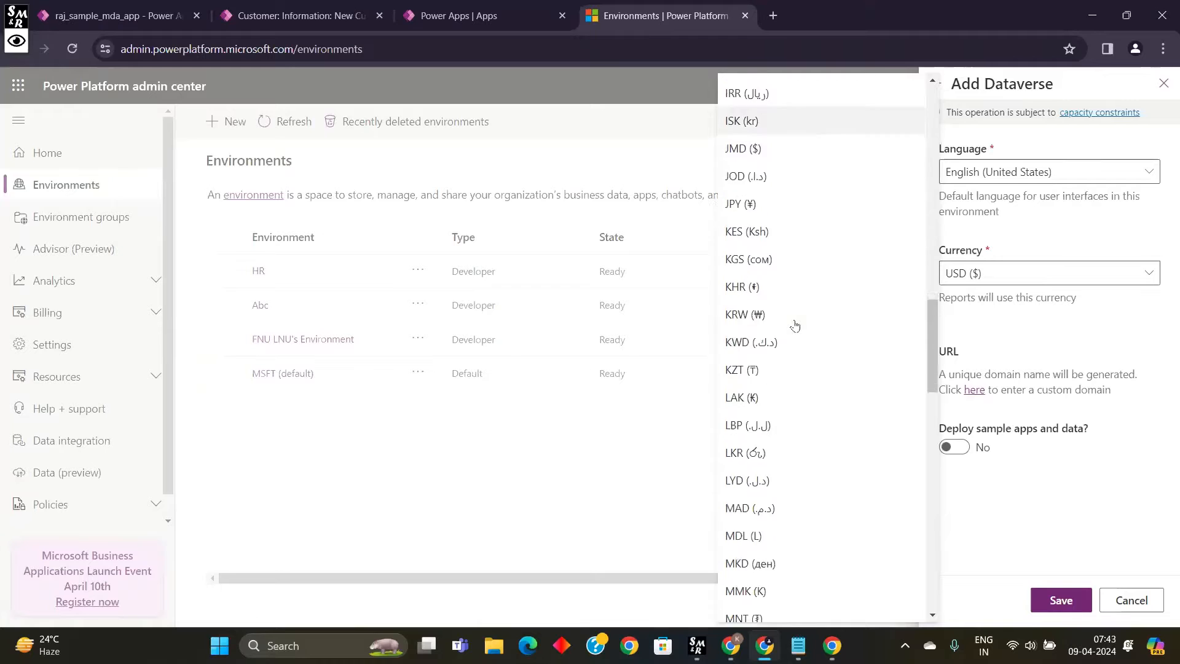
scroll(794, 326, "down", 6)
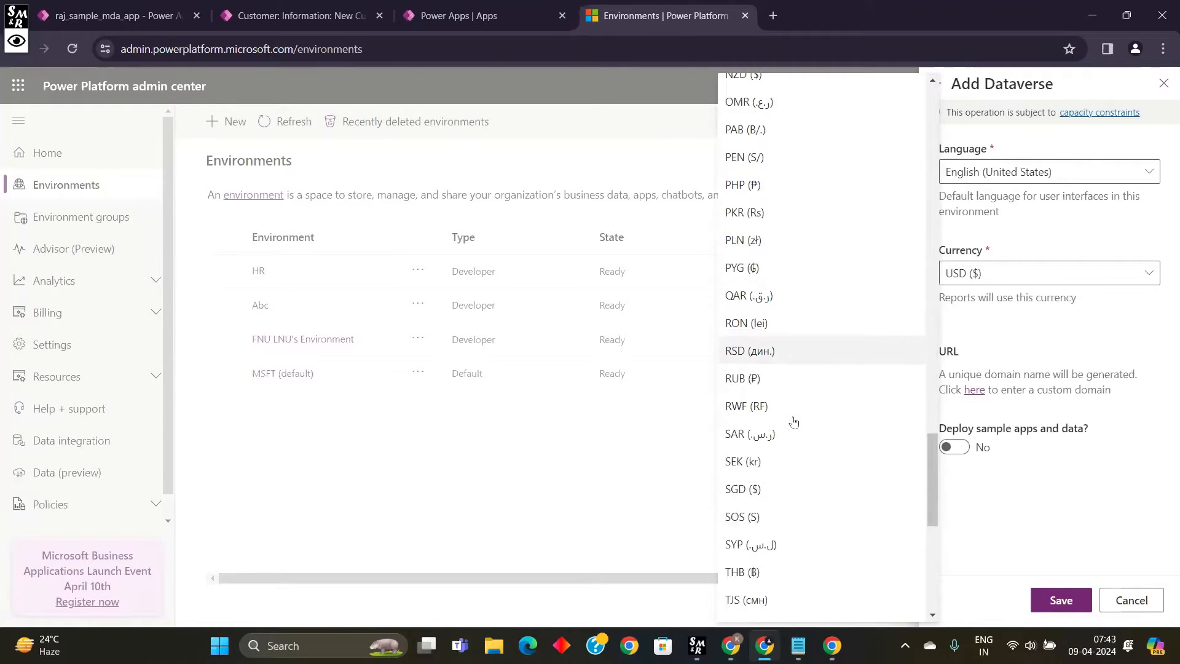
scroll(780, 258, "down", 1)
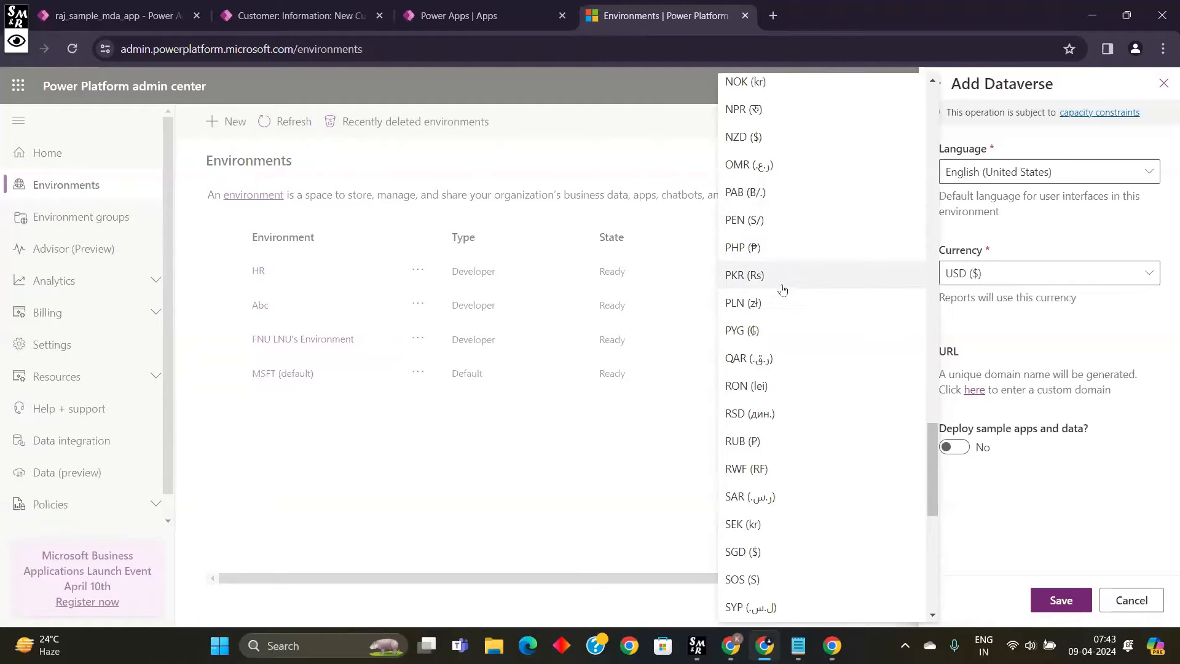
scroll(786, 282, "down", 5)
scroll(789, 303, "down", 4)
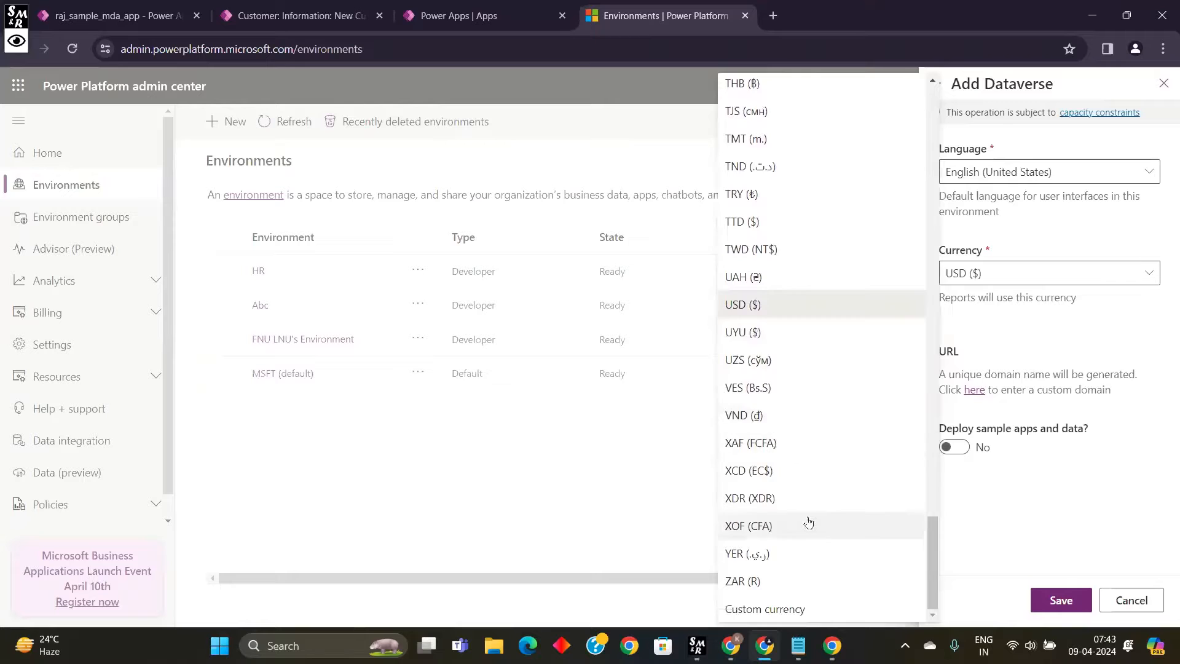
scroll(818, 368, "up", 3)
scroll(814, 367, "up", 5)
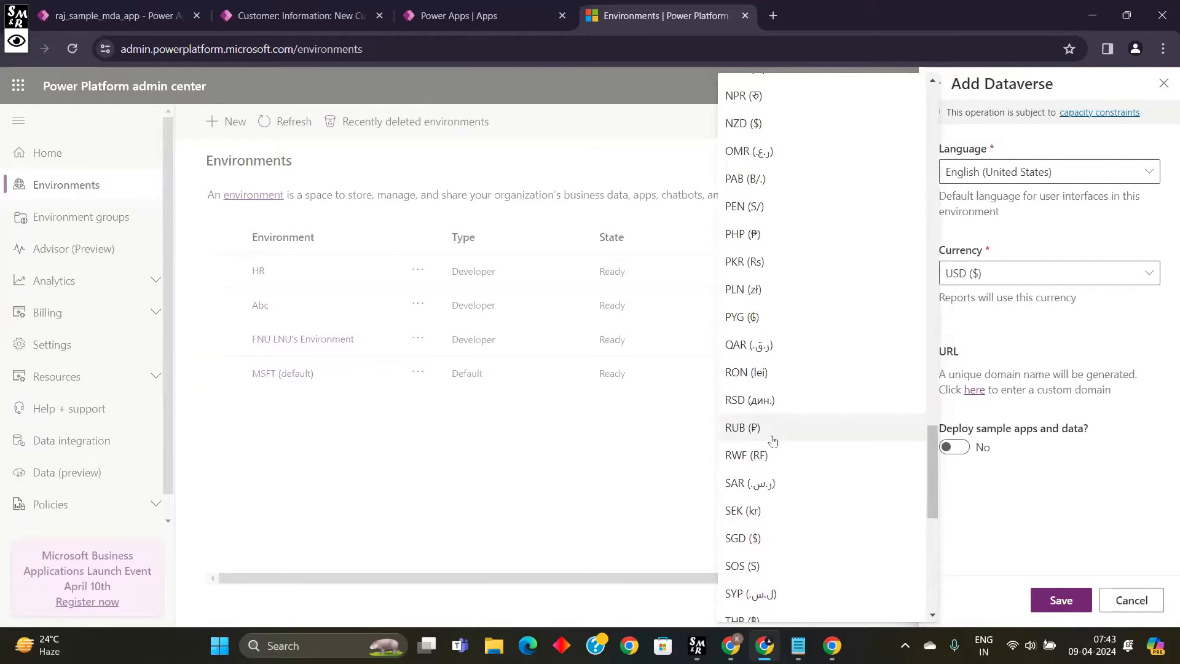
scroll(776, 437, "up", 4)
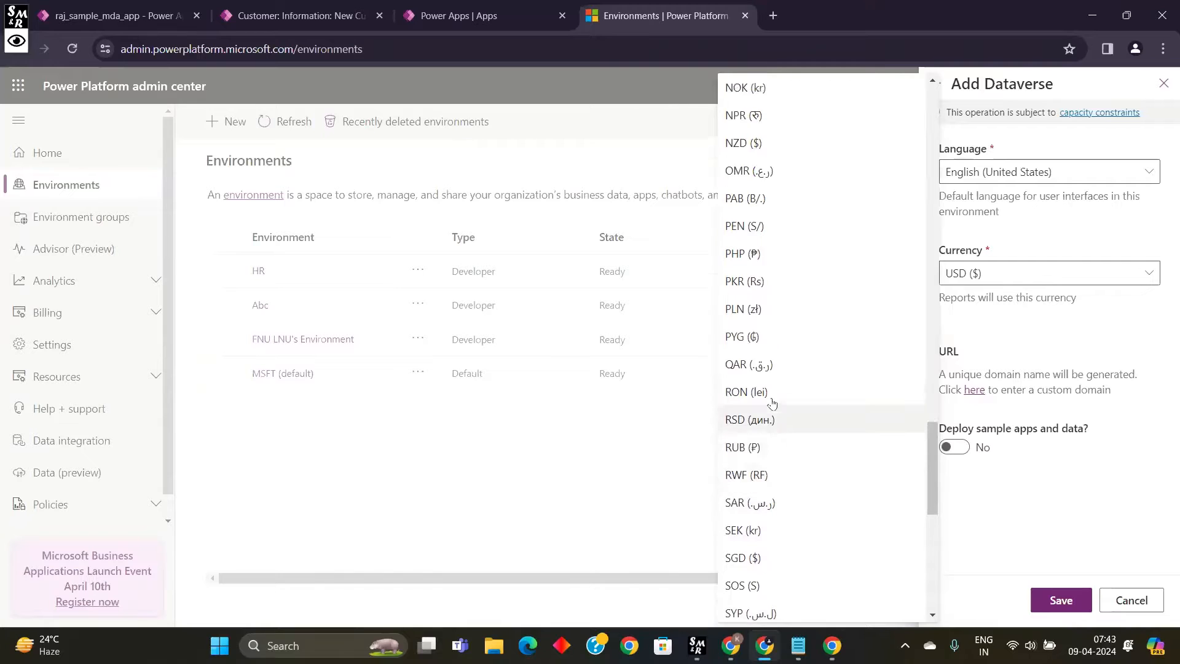
scroll(767, 361, "up", 10)
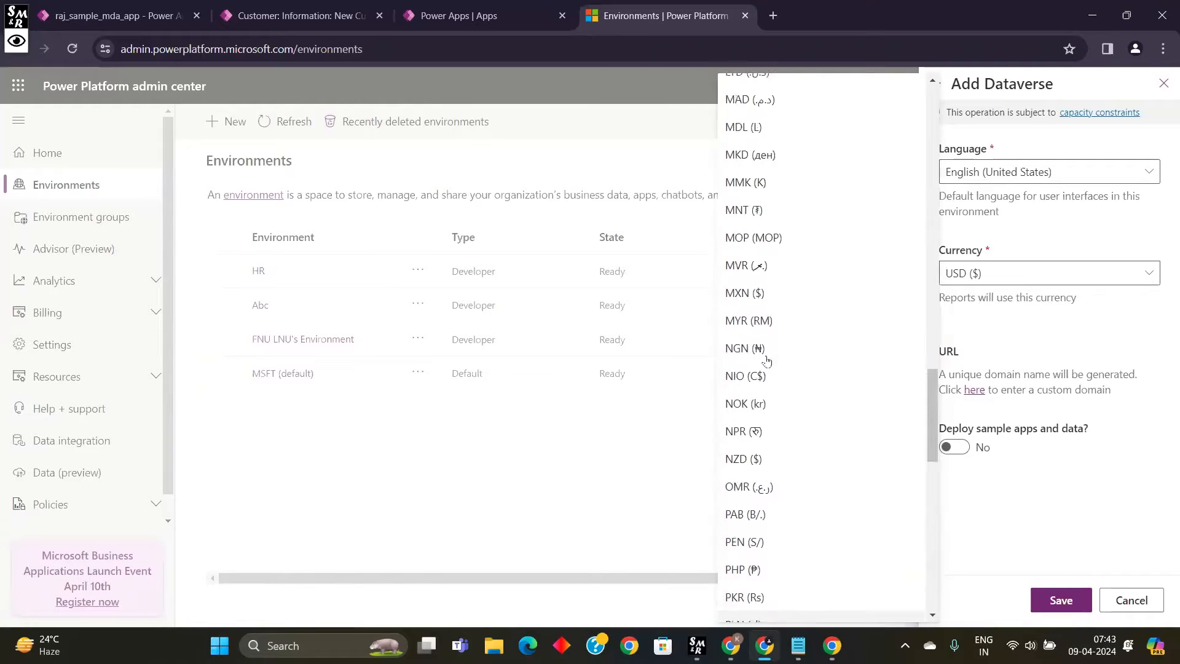
scroll(767, 361, "up", 6)
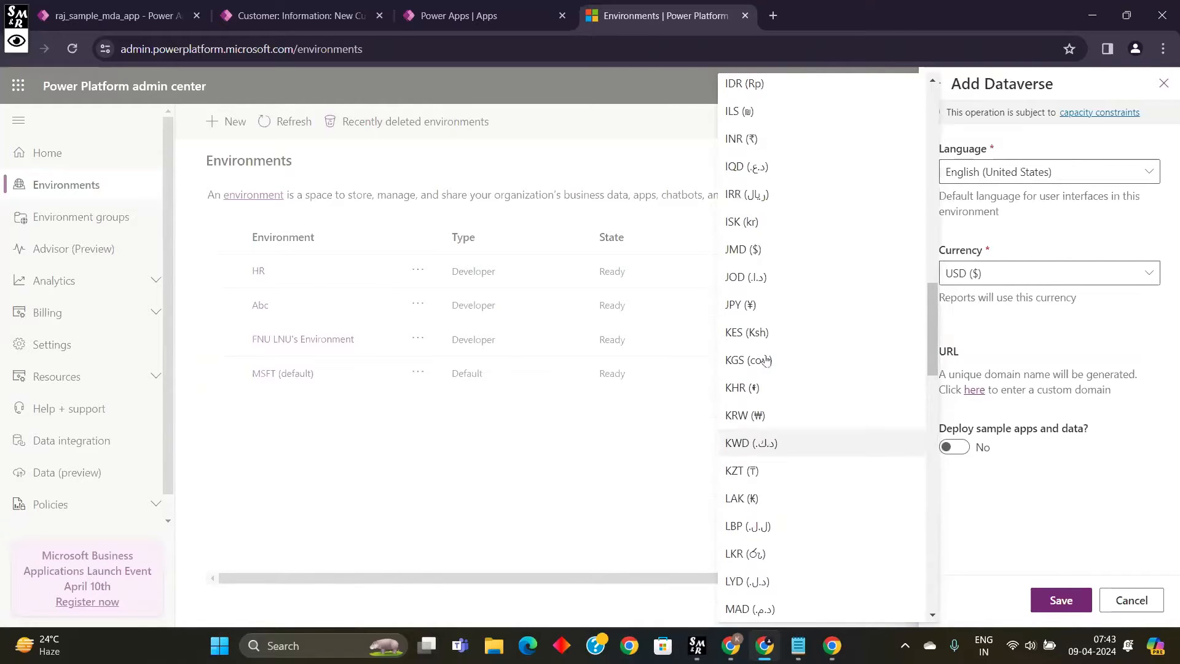
scroll(766, 360, "up", 9)
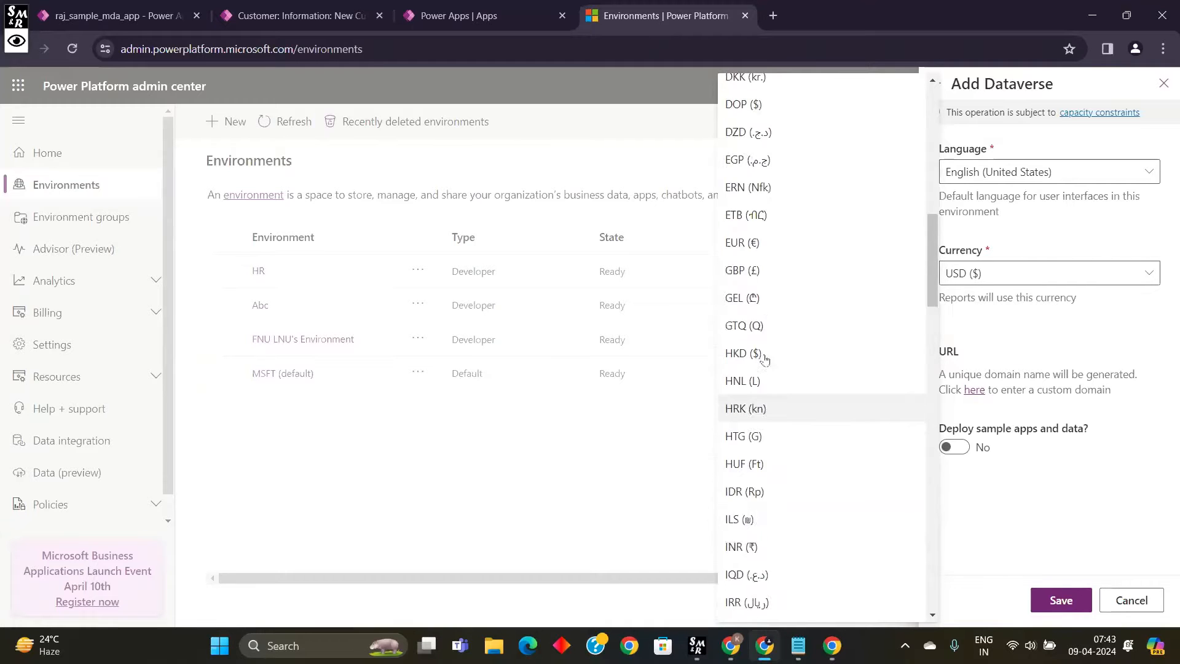
scroll(763, 360, "up", 5)
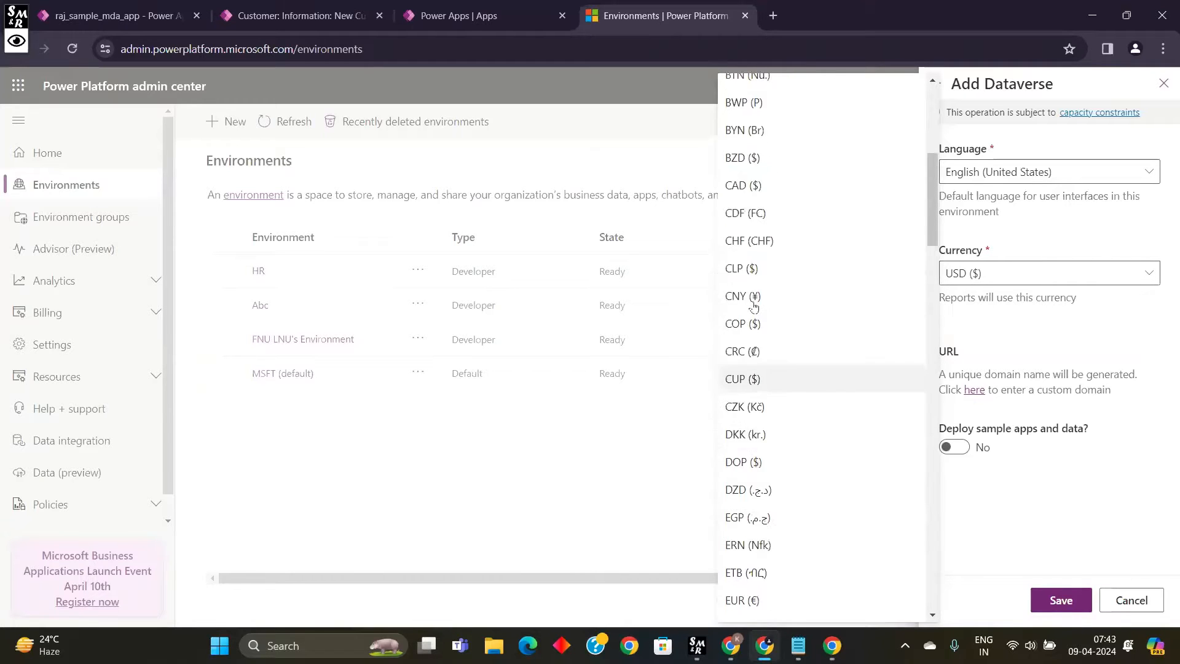
scroll(748, 294, "up", 2)
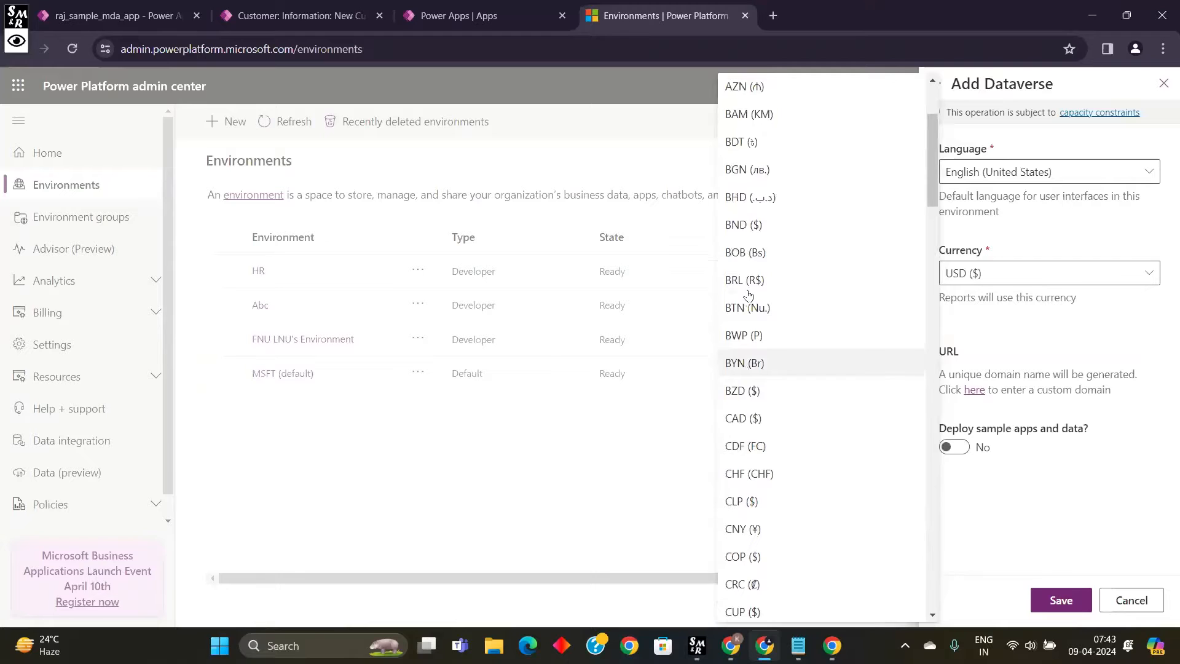
scroll(749, 294, "down", 4)
scroll(748, 294, "down", 10)
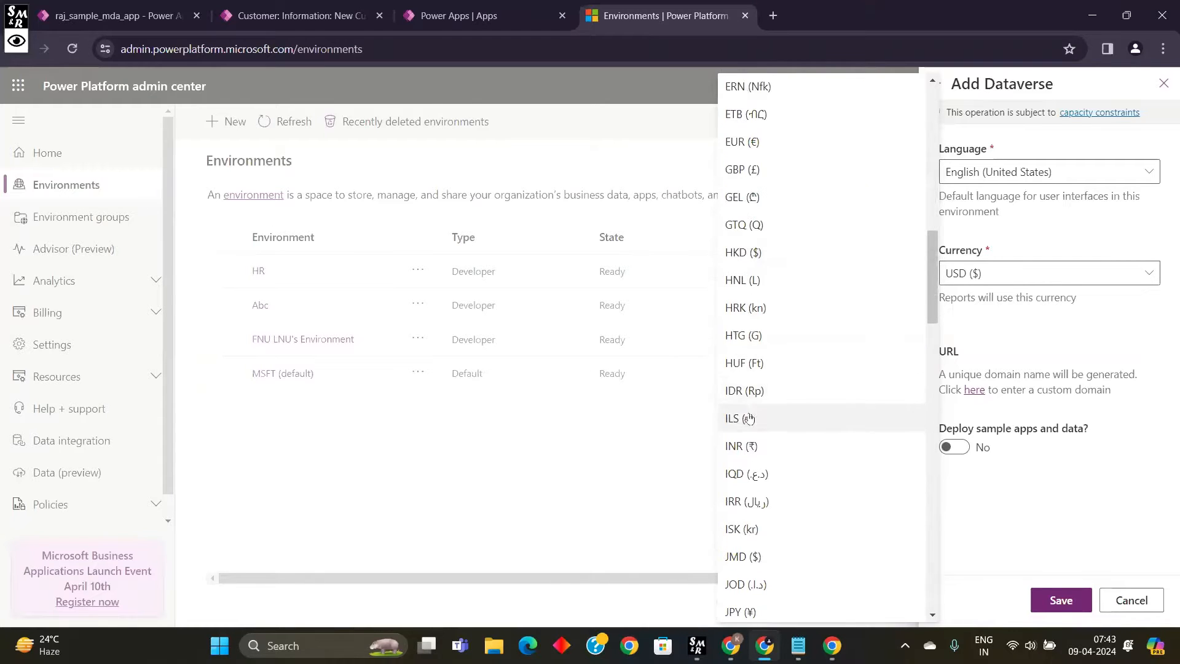
left_click(751, 447)
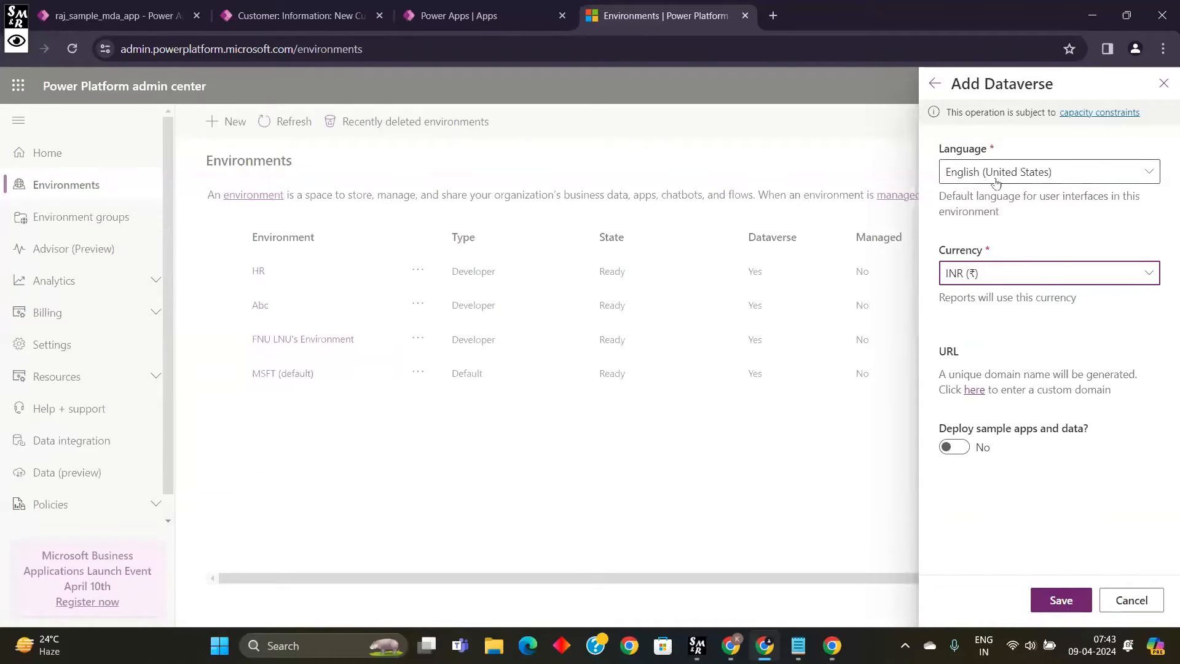
left_click(1048, 602)
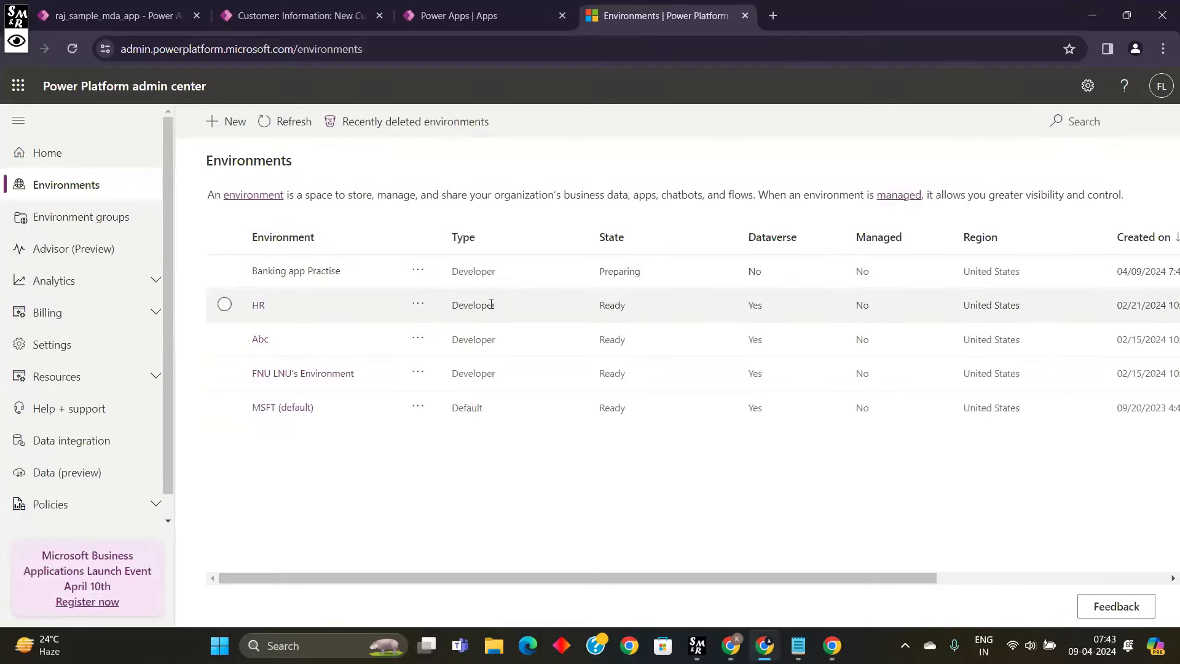
Step: Examine the type, state and creation details of "Banking app Practise" in the environments list
left_click_drag(515, 269, 462, 268)
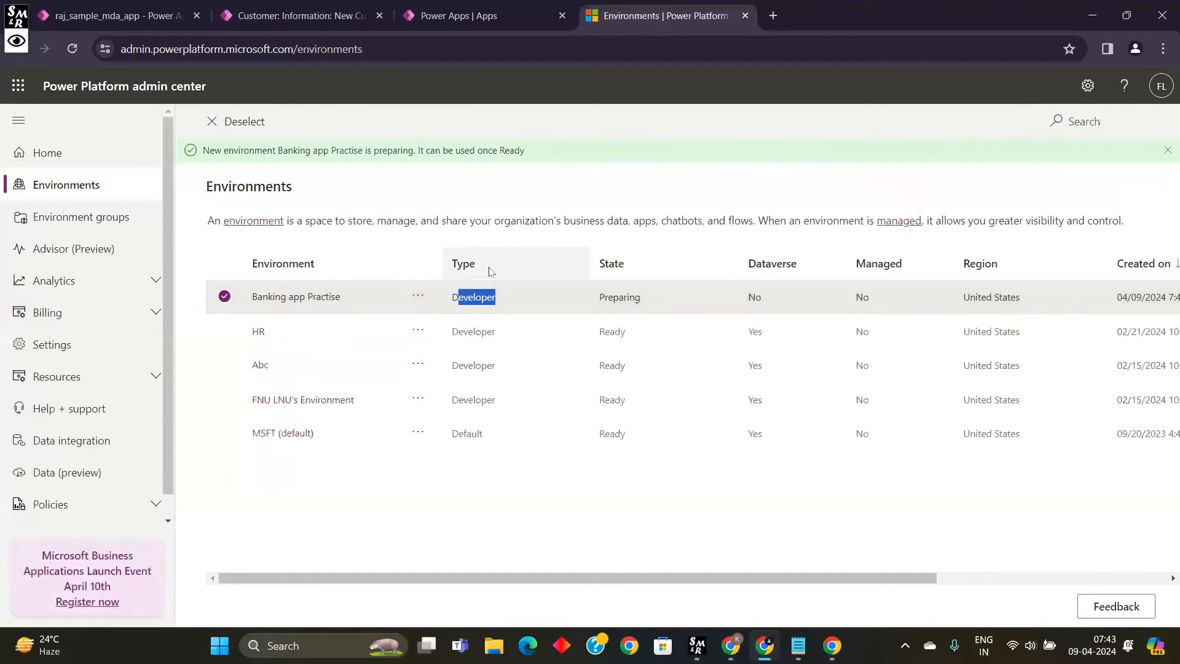
left_click(492, 263)
left_click(419, 262)
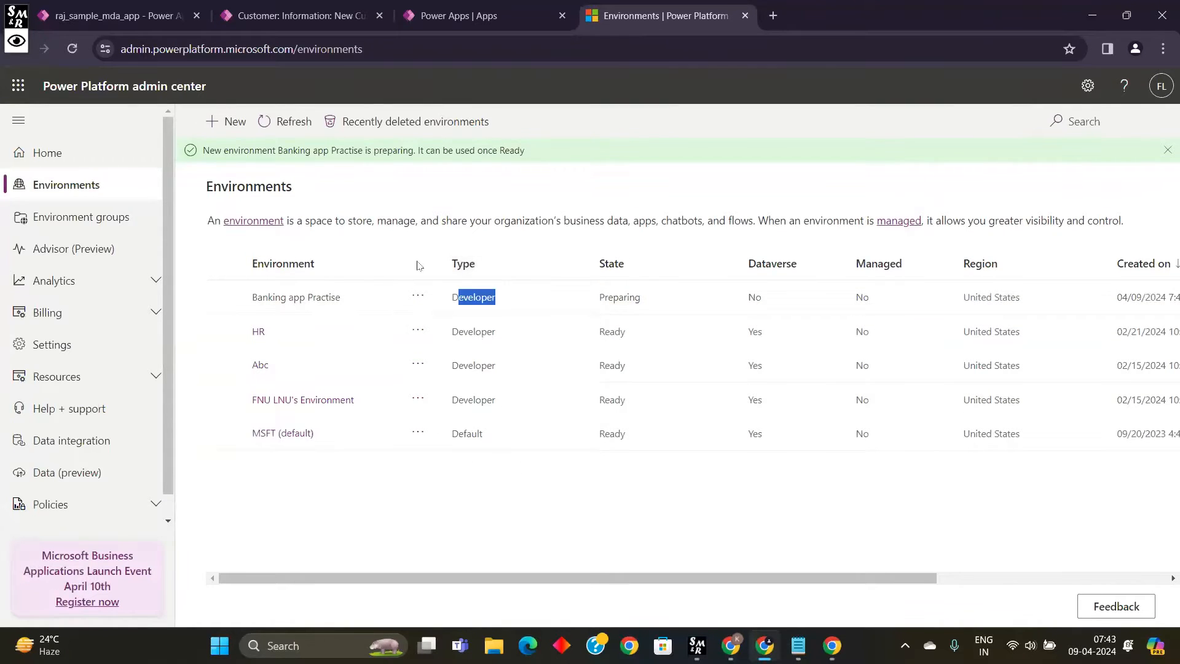
left_click(462, 301)
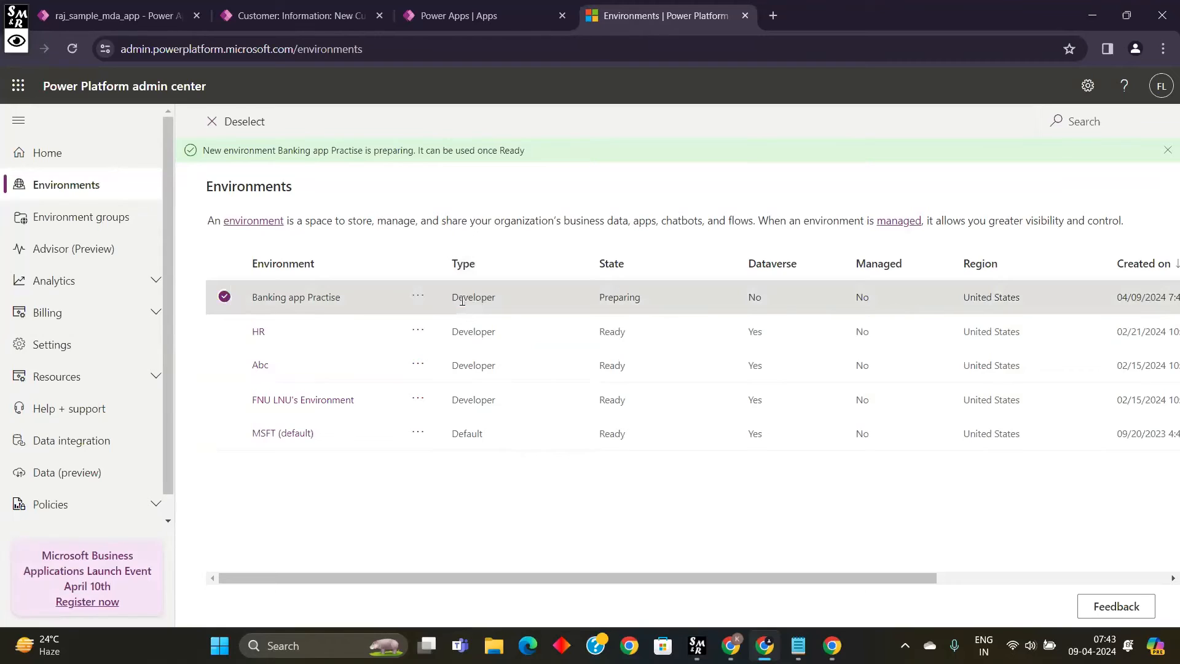
left_click(225, 296)
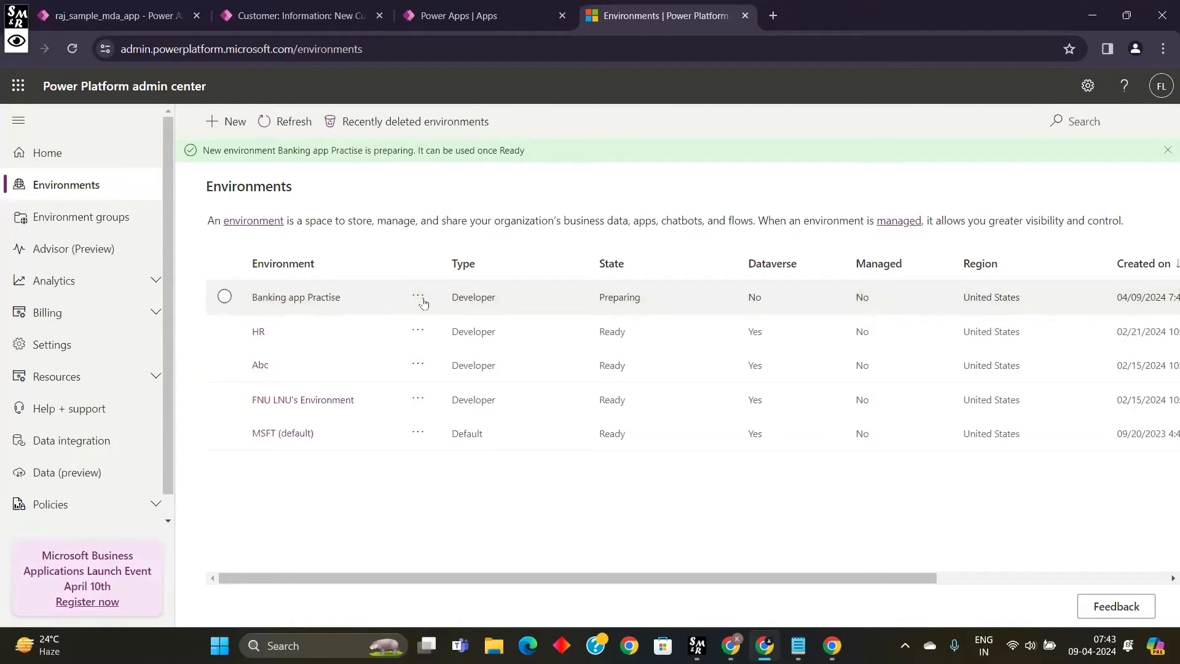
double_click(456, 305)
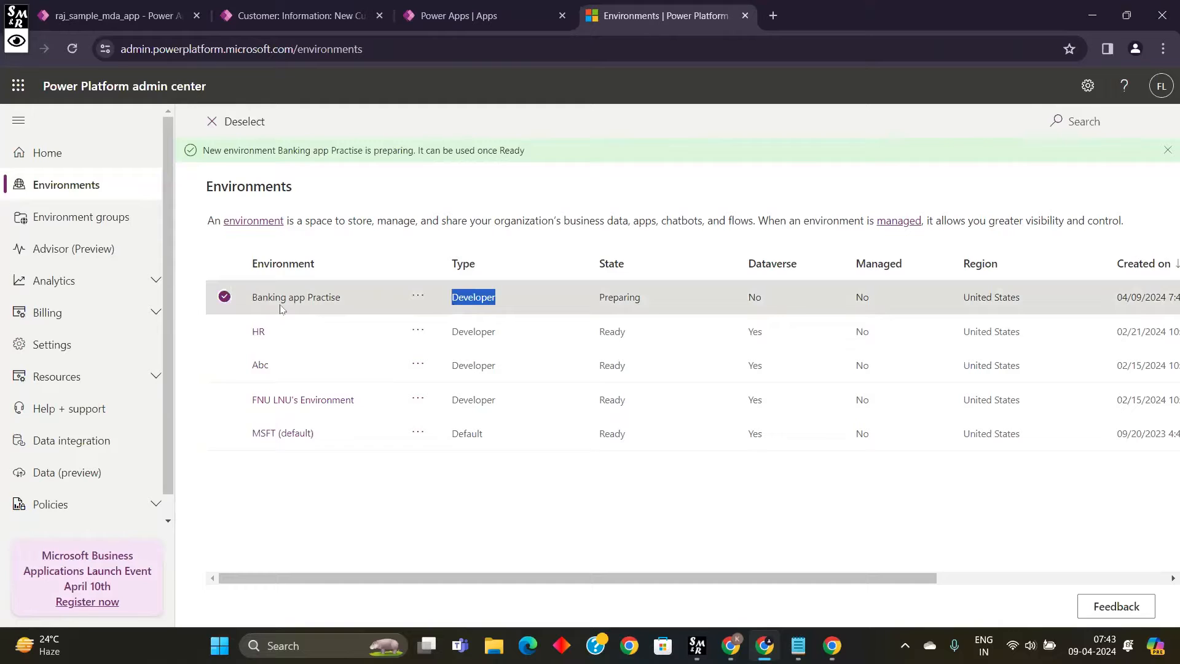
left_click(222, 299)
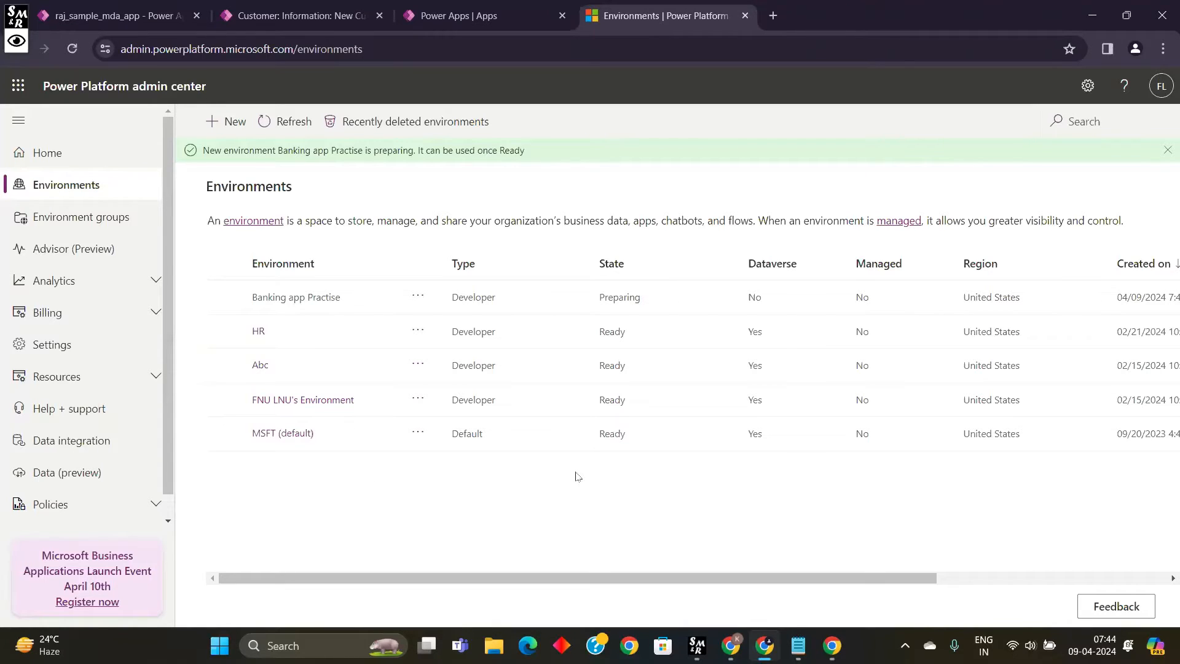
left_click_drag(511, 578, 572, 562)
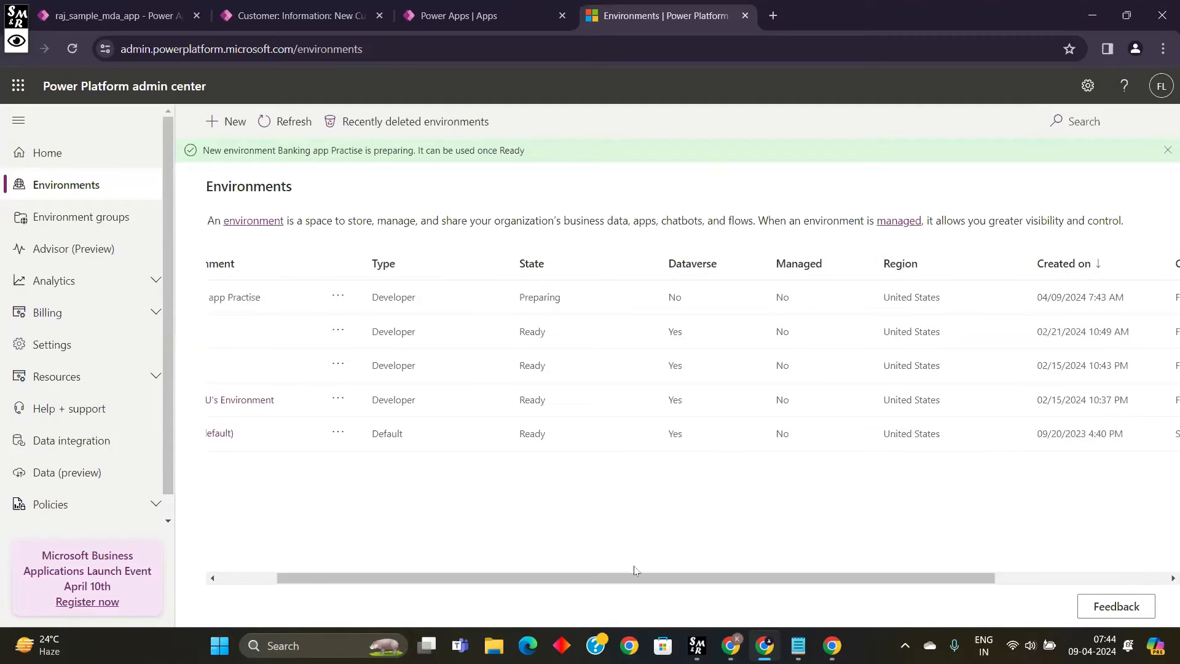
Step: Open the signed-in account details and highlight the onmicrosoft.com tenant domain in the account's e-mail address
left_click_drag(633, 584, 455, 490)
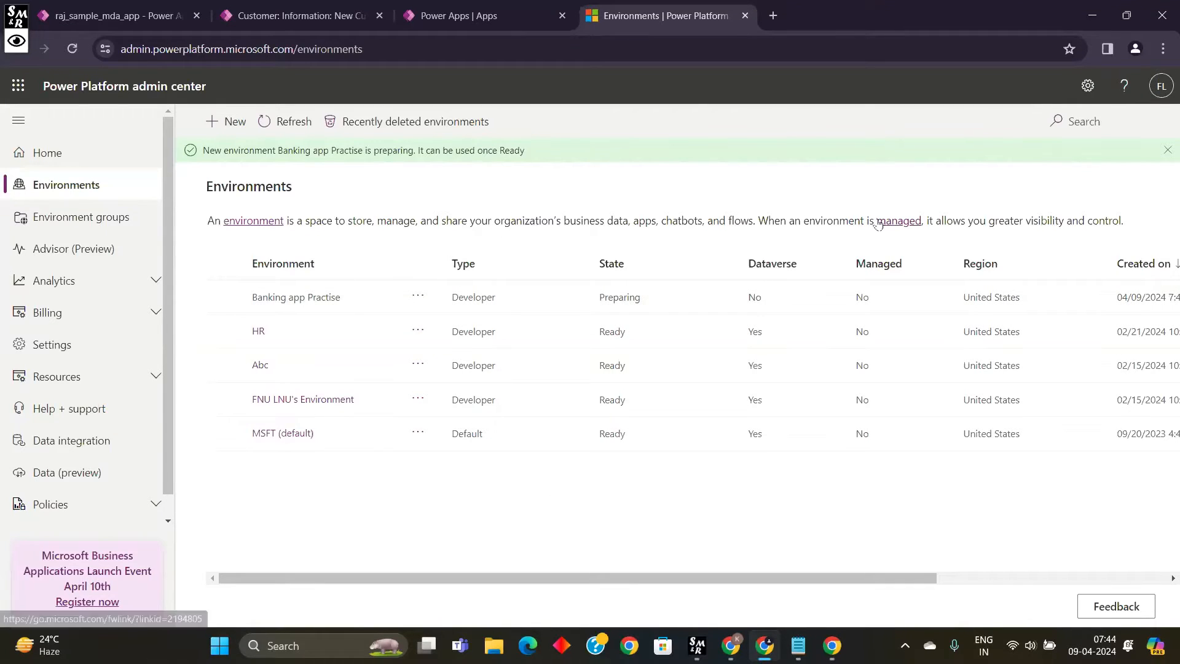
left_click(1162, 86)
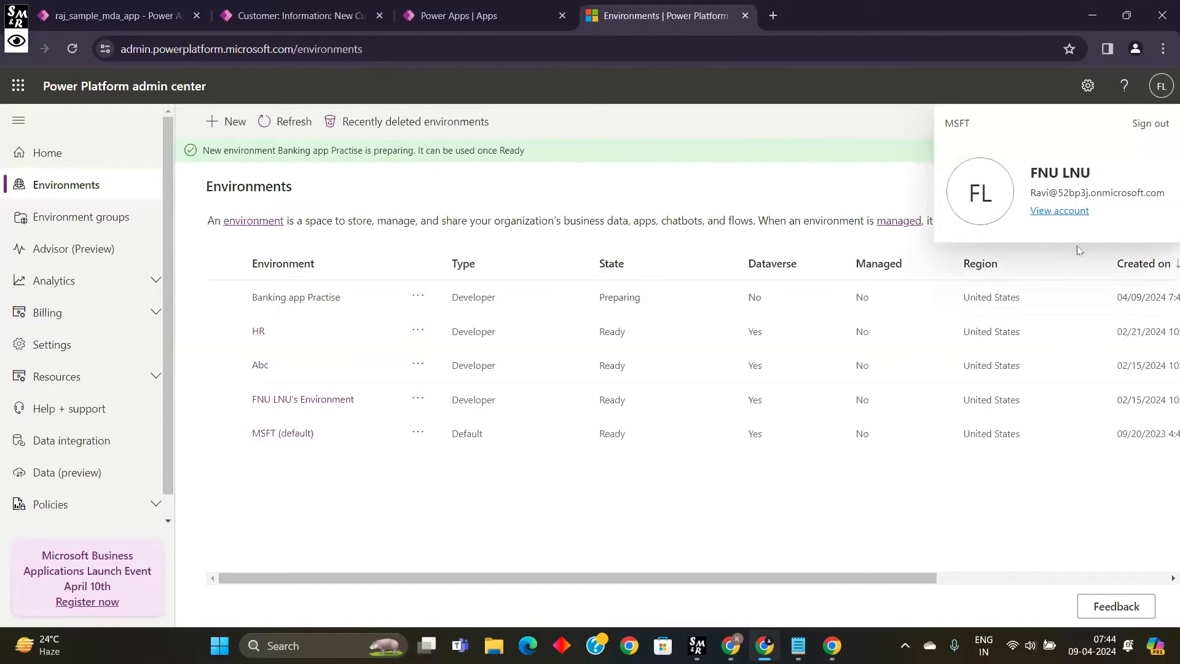
left_click_drag(1094, 193, 1168, 195)
left_click(1114, 208)
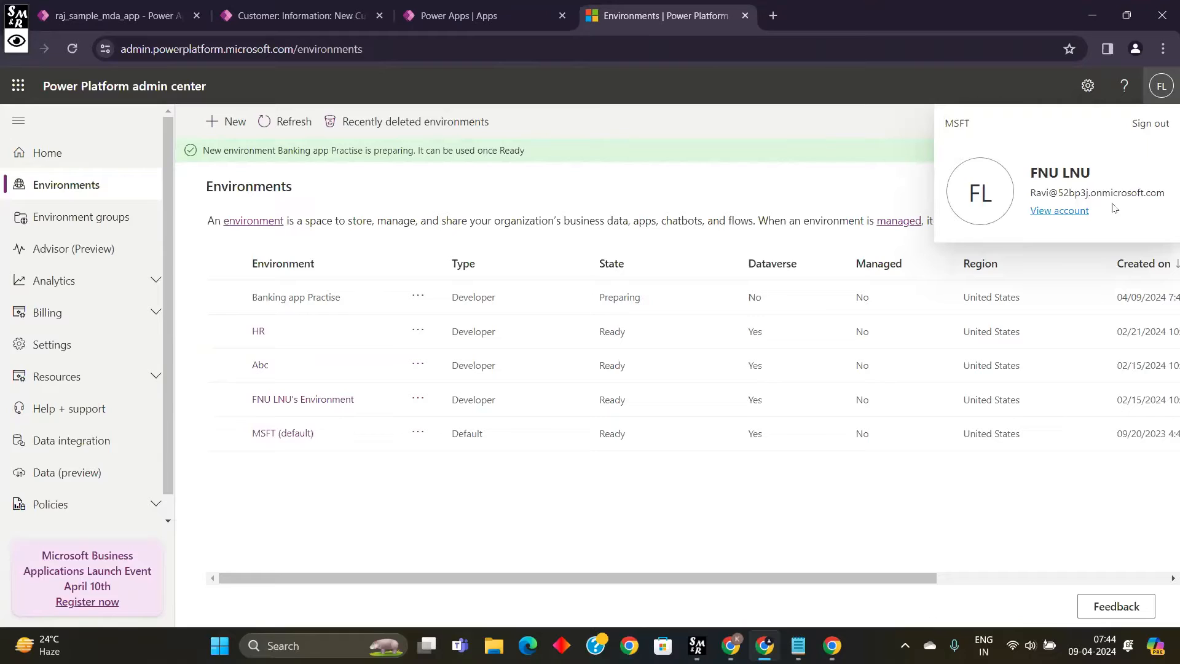
left_click_drag(1090, 193, 1166, 200)
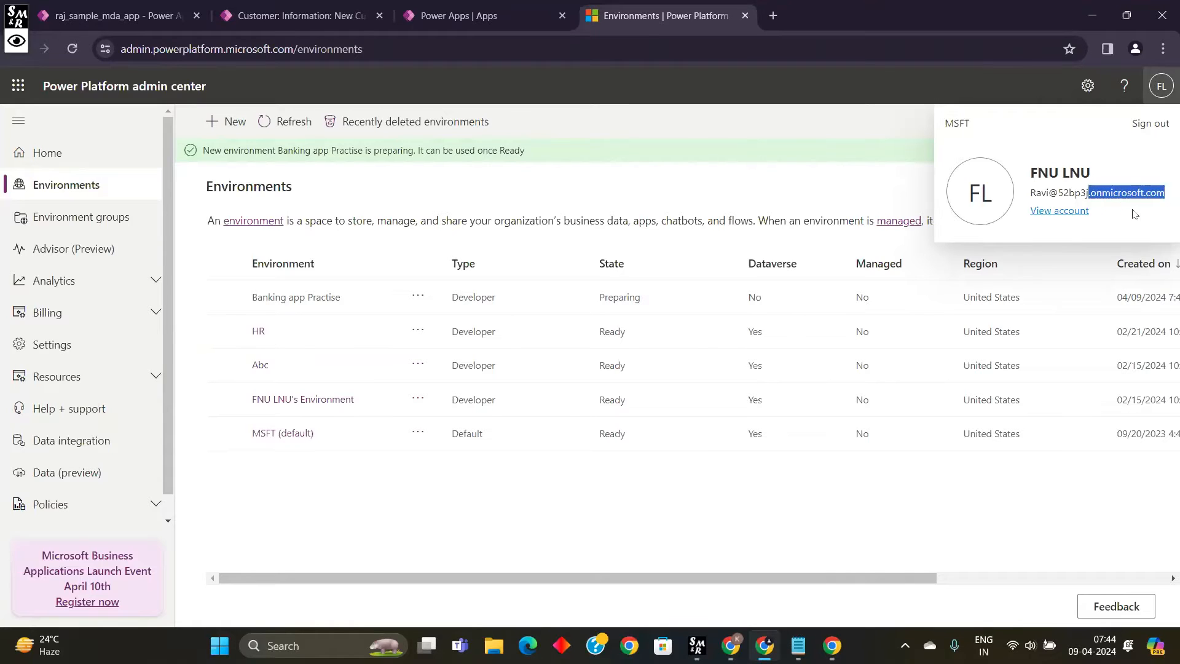
left_click(1113, 214)
left_click_drag(1092, 193, 1179, 194)
left_click(1155, 203)
left_click_drag(1173, 196, 1093, 194)
left_click(928, 198)
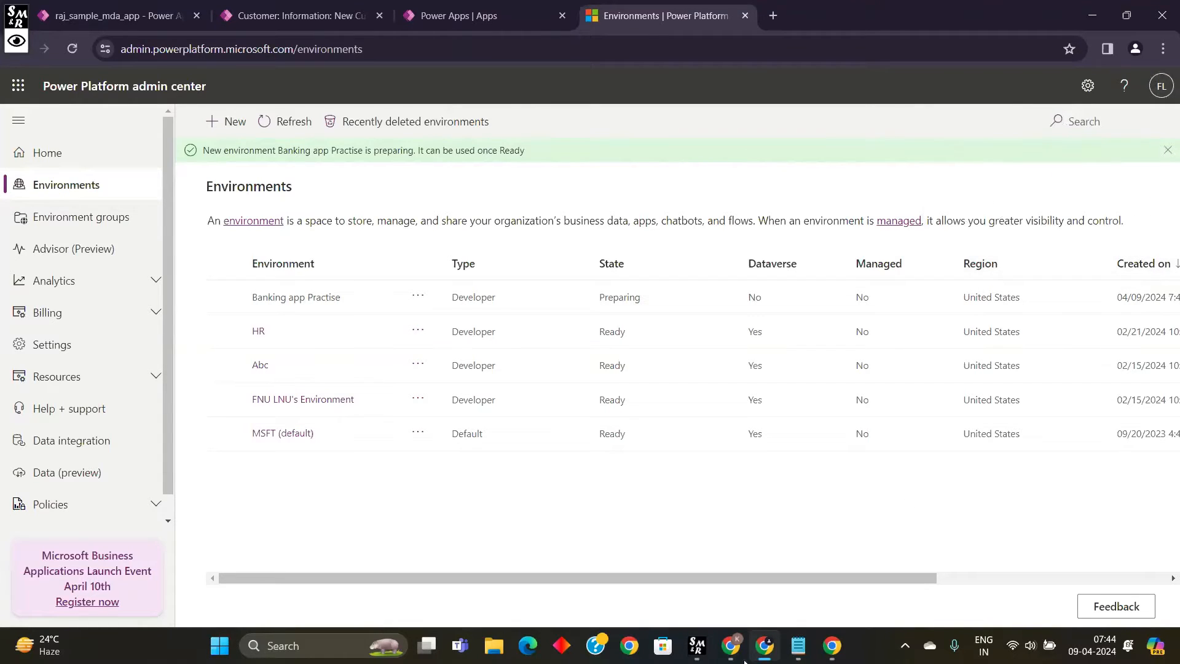
Step: Switch to the Shopping app 1 editor in Power Apps, dismiss the session prompts and review the available environments
mouse_move(737, 659)
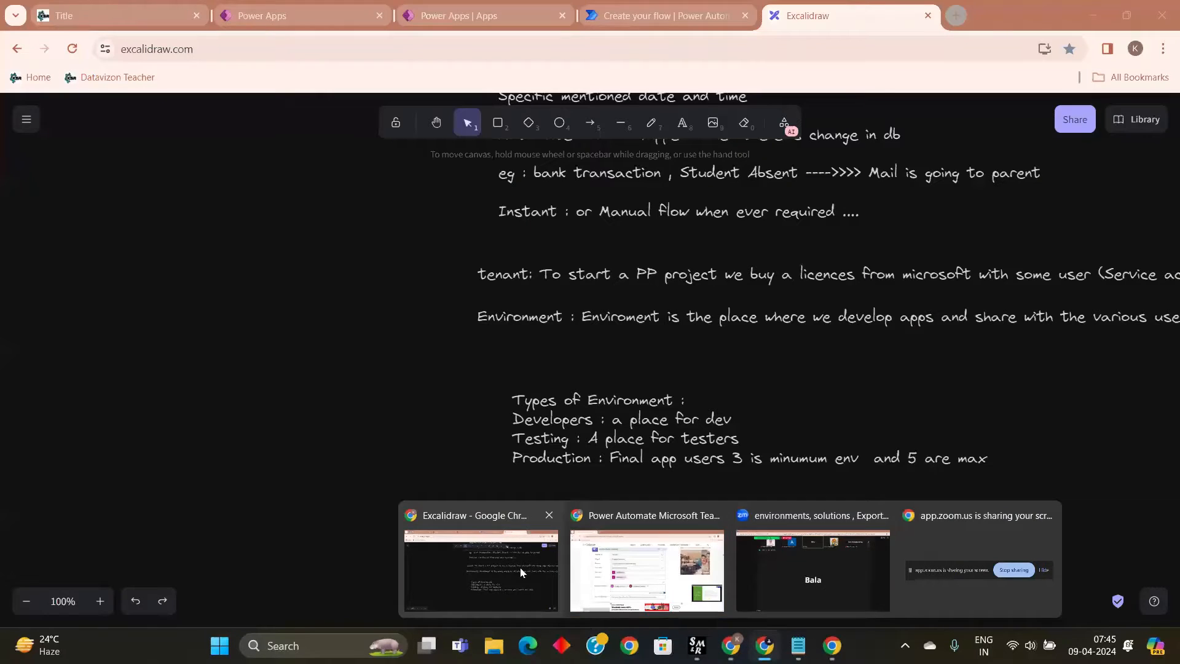
left_click(520, 566)
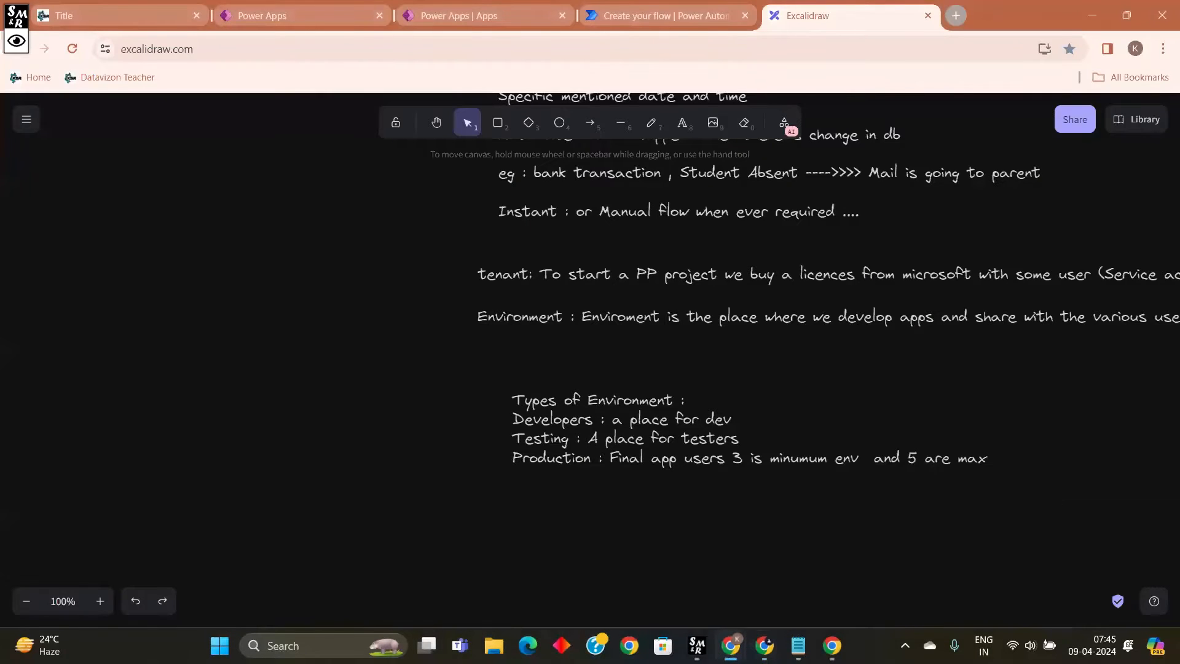
left_click(312, 16)
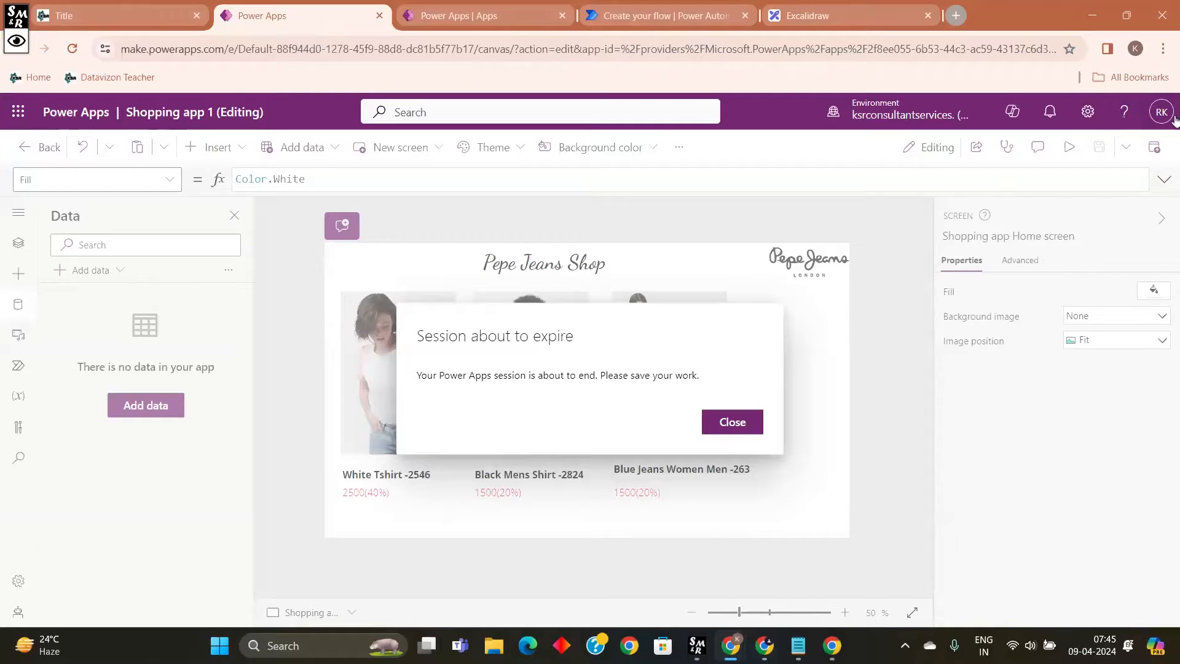
left_click(956, 113)
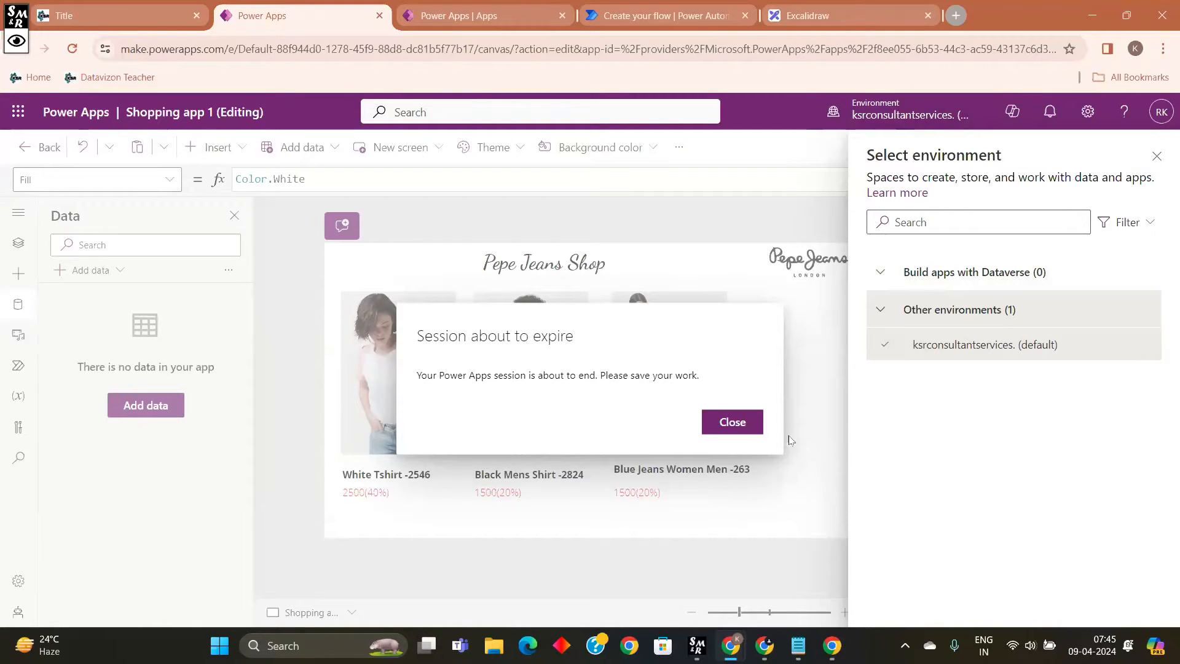
left_click(739, 424)
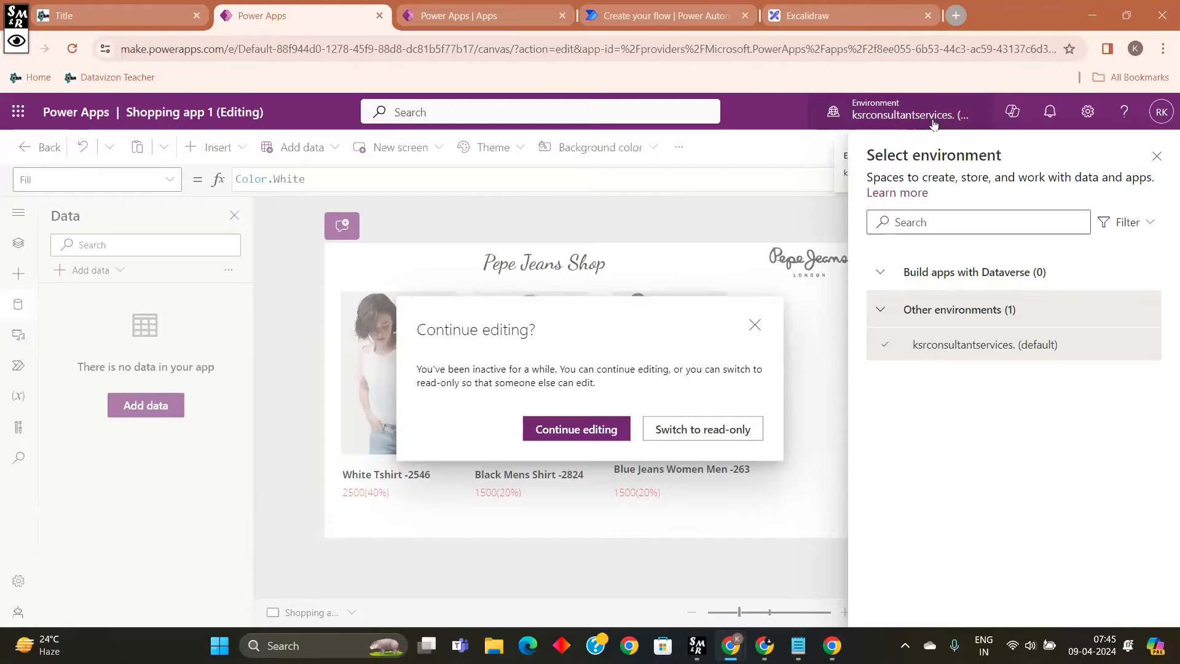
left_click(755, 327)
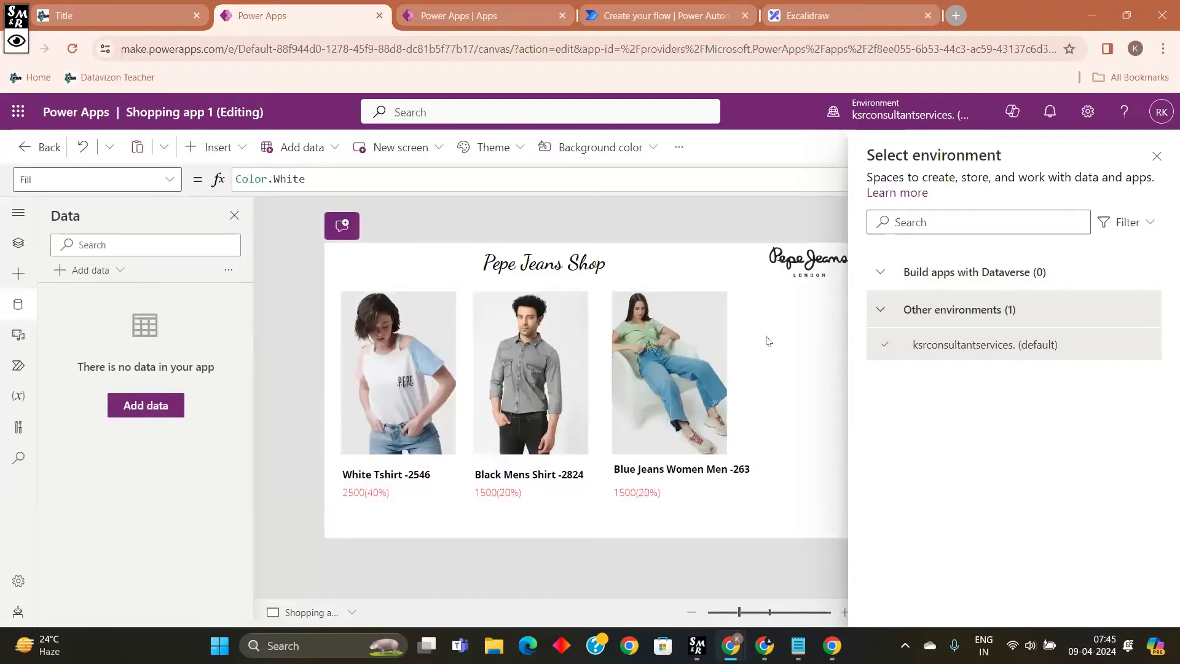
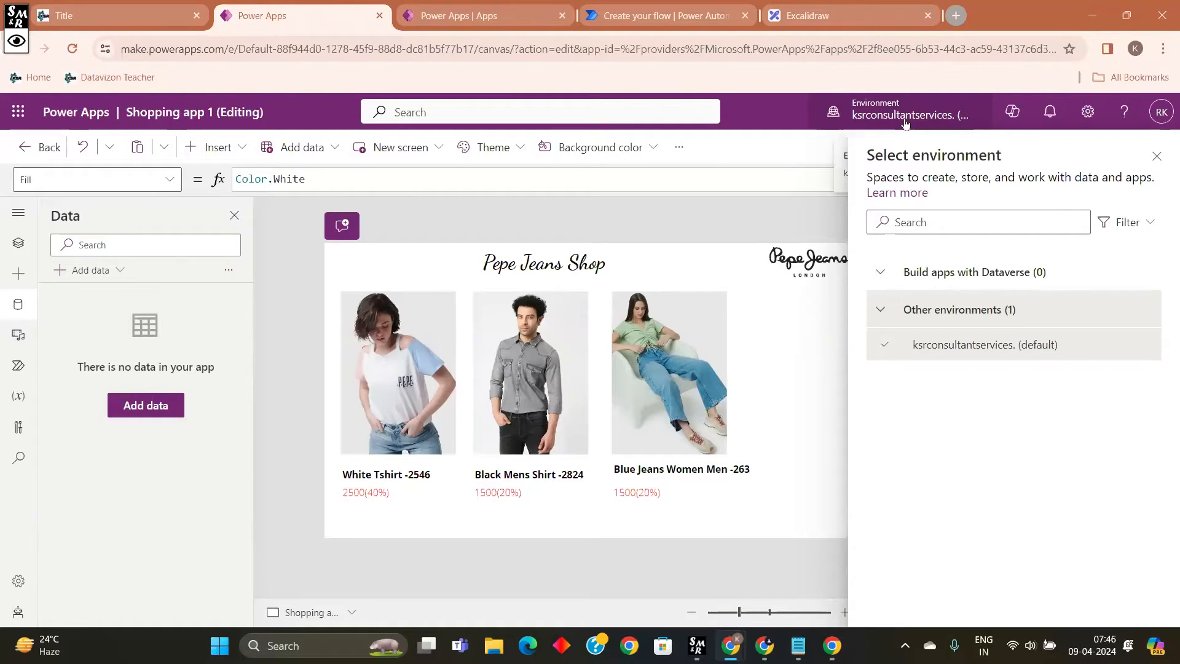
left_click(1158, 158)
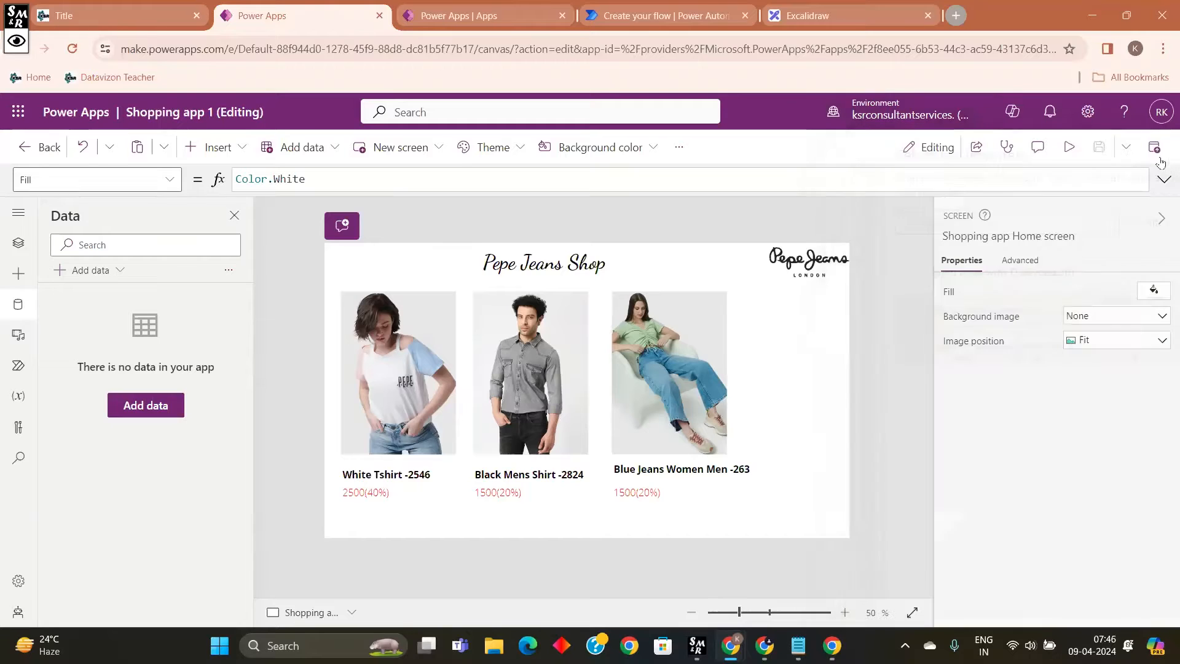
Step: Switch to the Excalidraw notes and add text headed "types of environments in Power platform :" with a numbered line 1 below the existing types
left_click(828, 16)
scroll(756, 295, "down", 3)
left_click(745, 332)
left_click(609, 386)
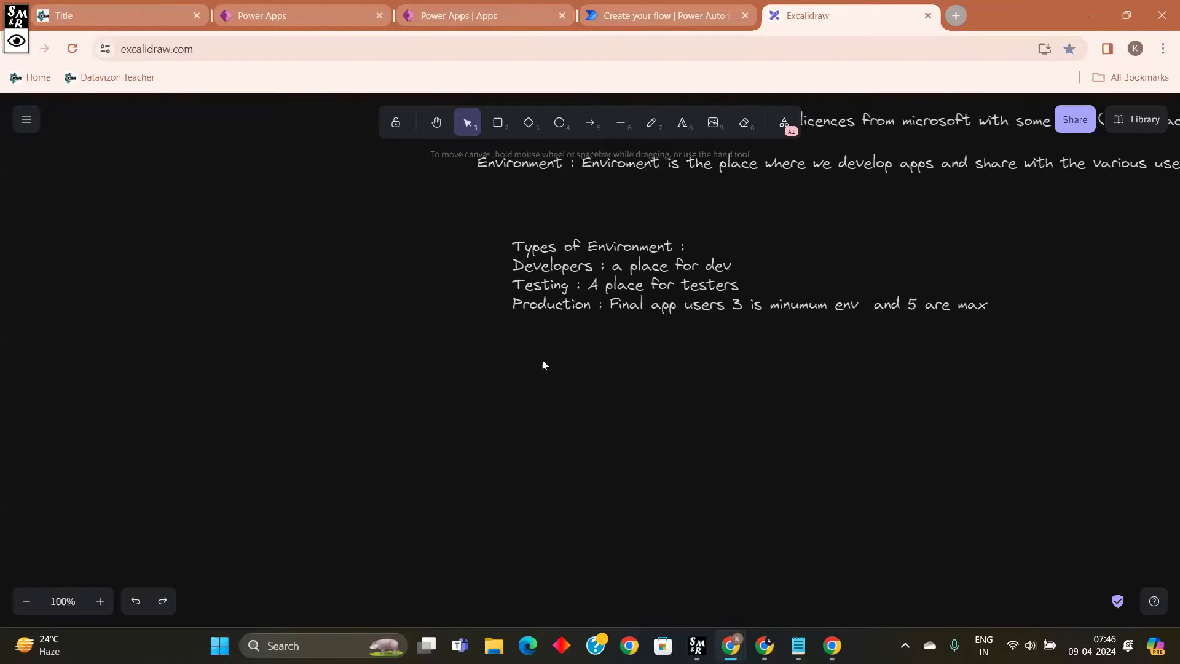
double_click(545, 335)
left_click(544, 343)
left_click(681, 125)
left_click(516, 343)
type("Type")
type("s od")
key("BackSpace")
key("BackSpace")
type("f environments in Power pal")
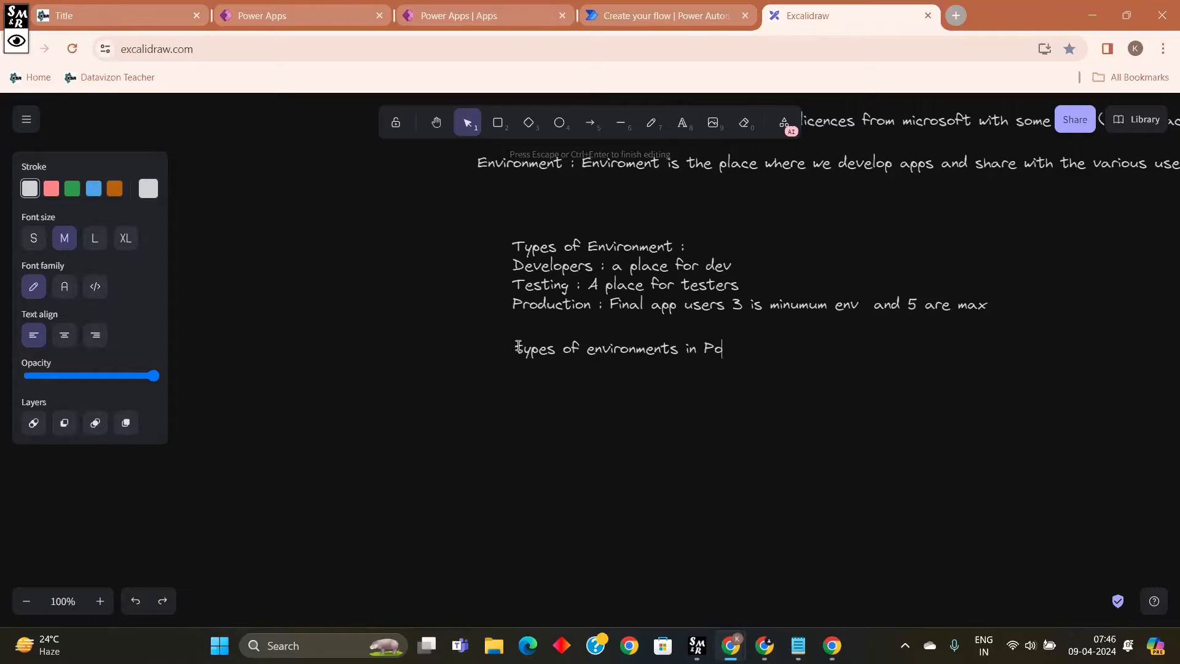
key("BackSpace")
key("BackSpace")
type("latform :")
key("Return")
type("1.")
Step: Reopen the new text block and complete item 1 as "Sand Box (Devlopment)"
key("Escape")
key("shift")
key("shift")
key("shift")
key("shift")
key("shift")
left_click(433, 74)
left_click(543, 370)
double_click(540, 367)
left_click(540, 367)
type("Sand")
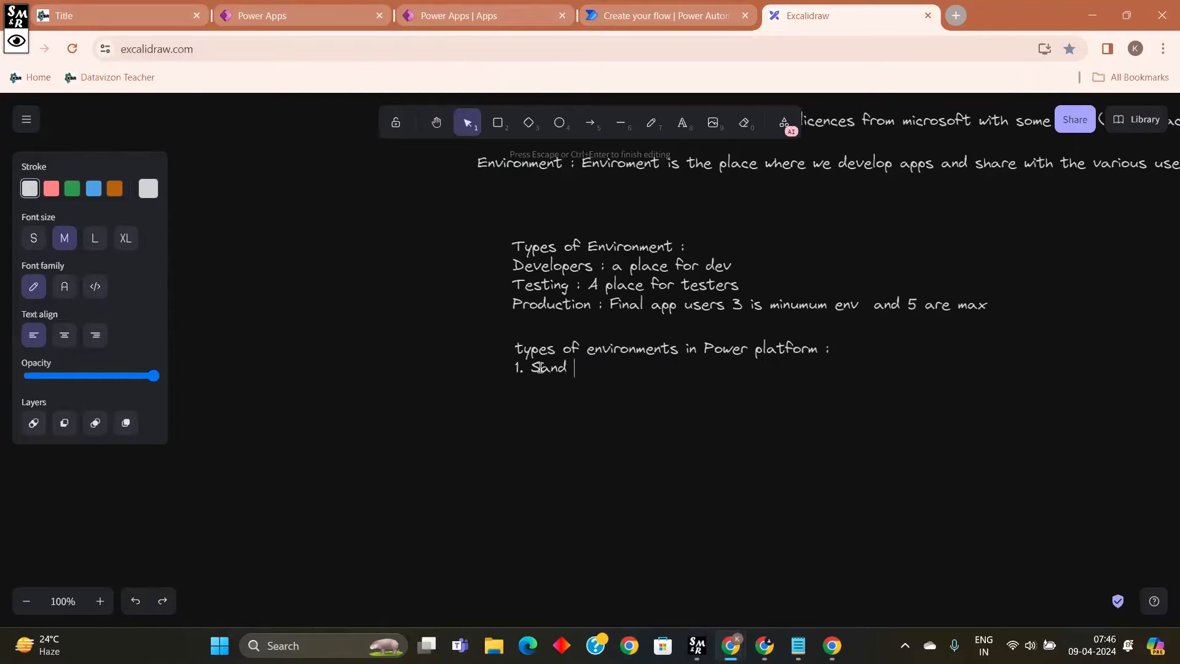
type("Box")
type(" ()")
type("Devlopmen")
type("t")
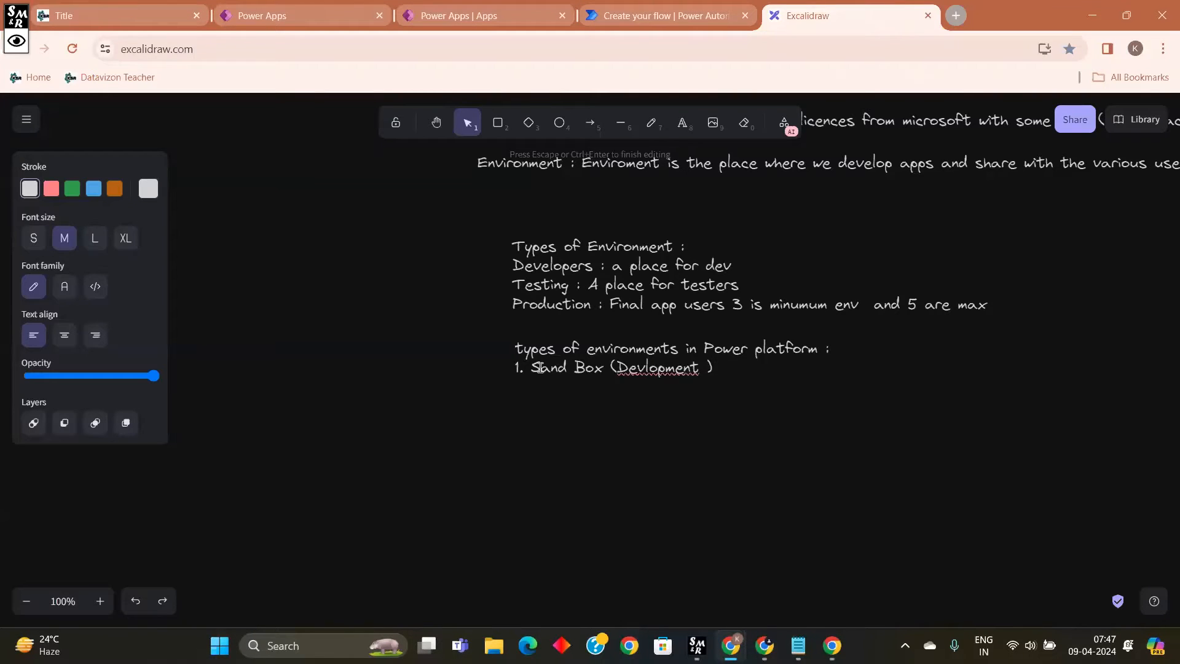
key("BackSpace")
Step: Add item 2 to the list as "Production (Production type)"
key("Return")
type("2.")
type("Production ()")
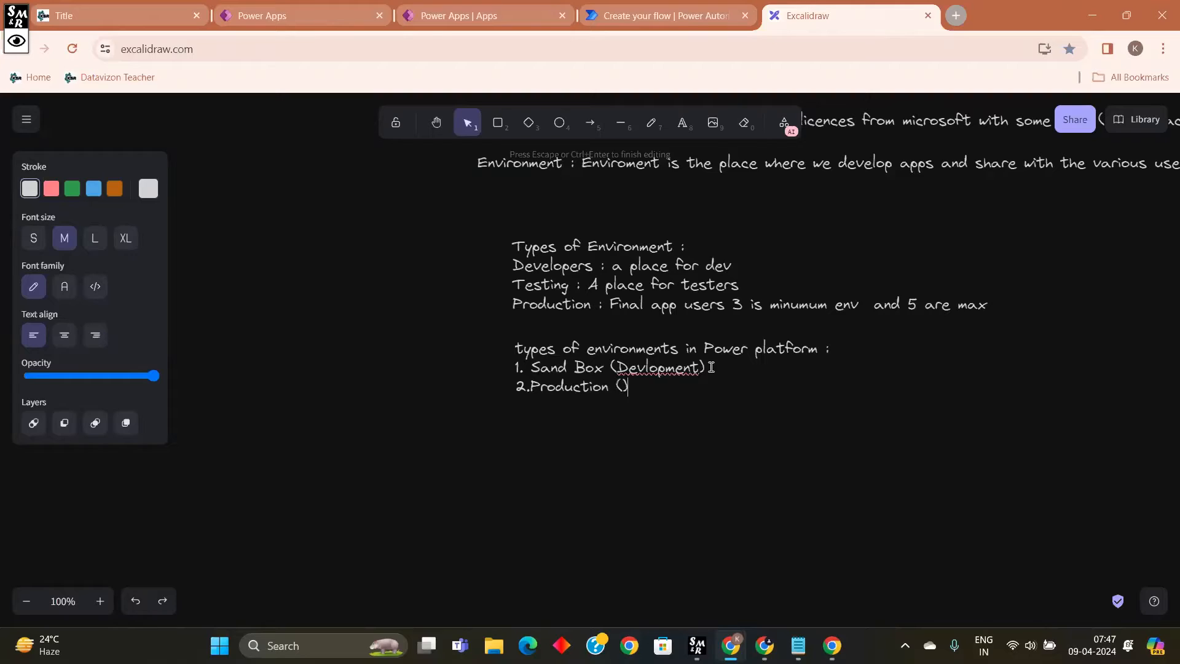
type("Production type")
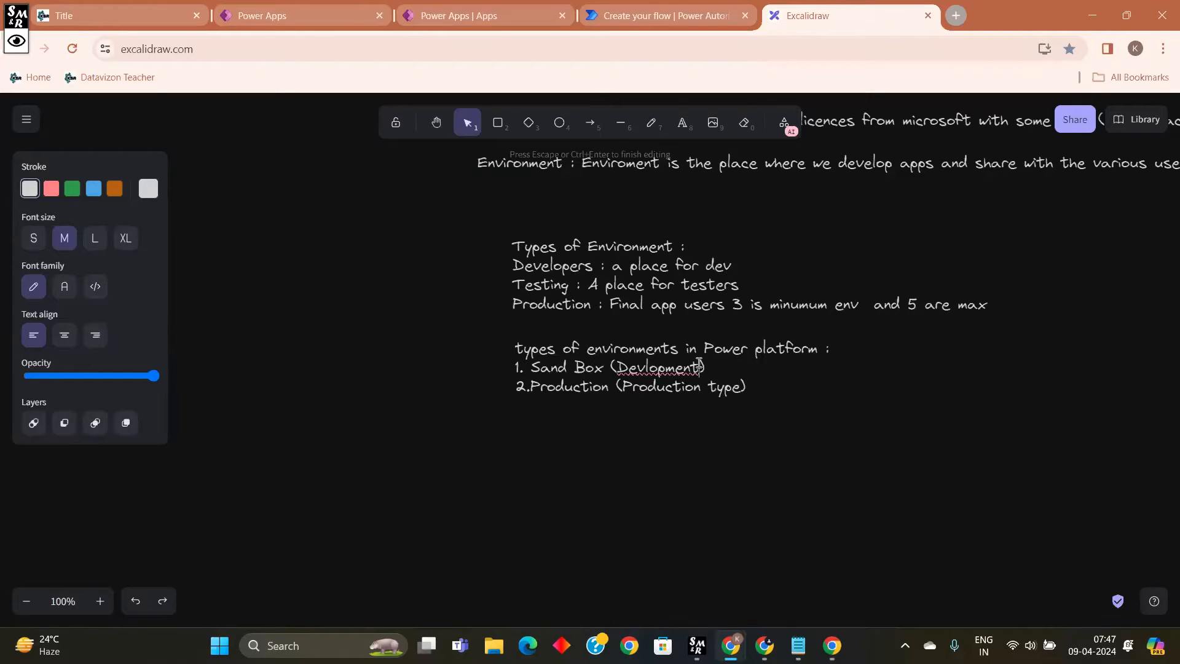
Step: Insert the word "type" after "Devlopment", after "Sand Box" and after the first "Production" in the list
left_click(699, 363)
type("type")
left_click(611, 367)
type("type")
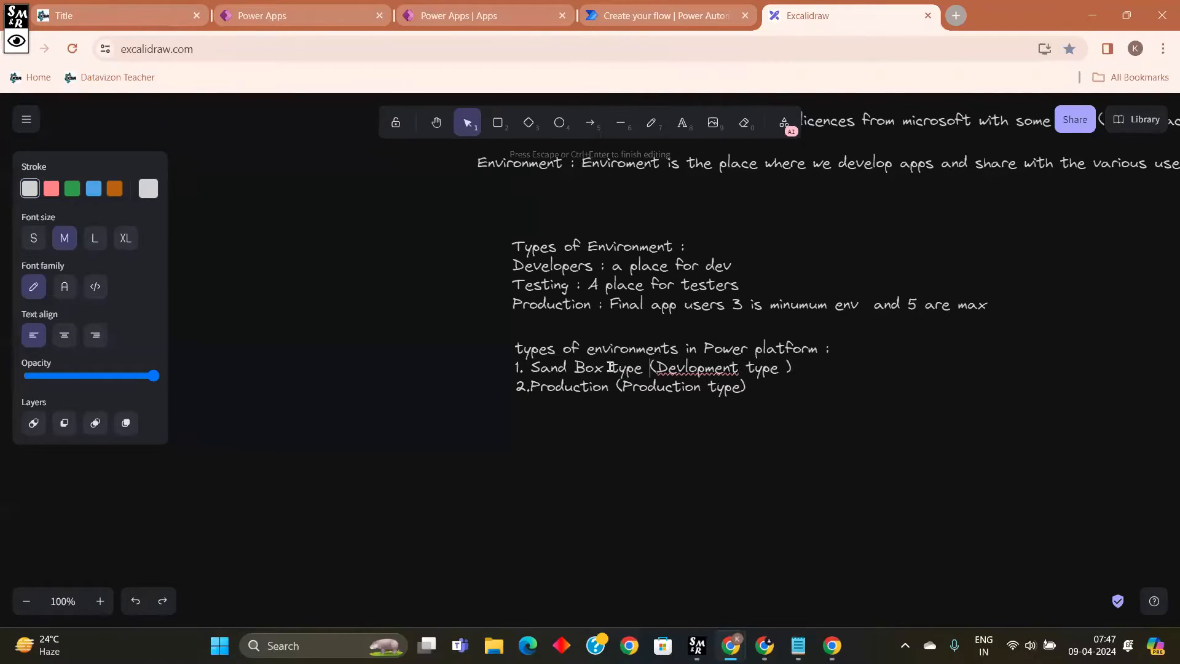
left_click(617, 386)
type("typ")
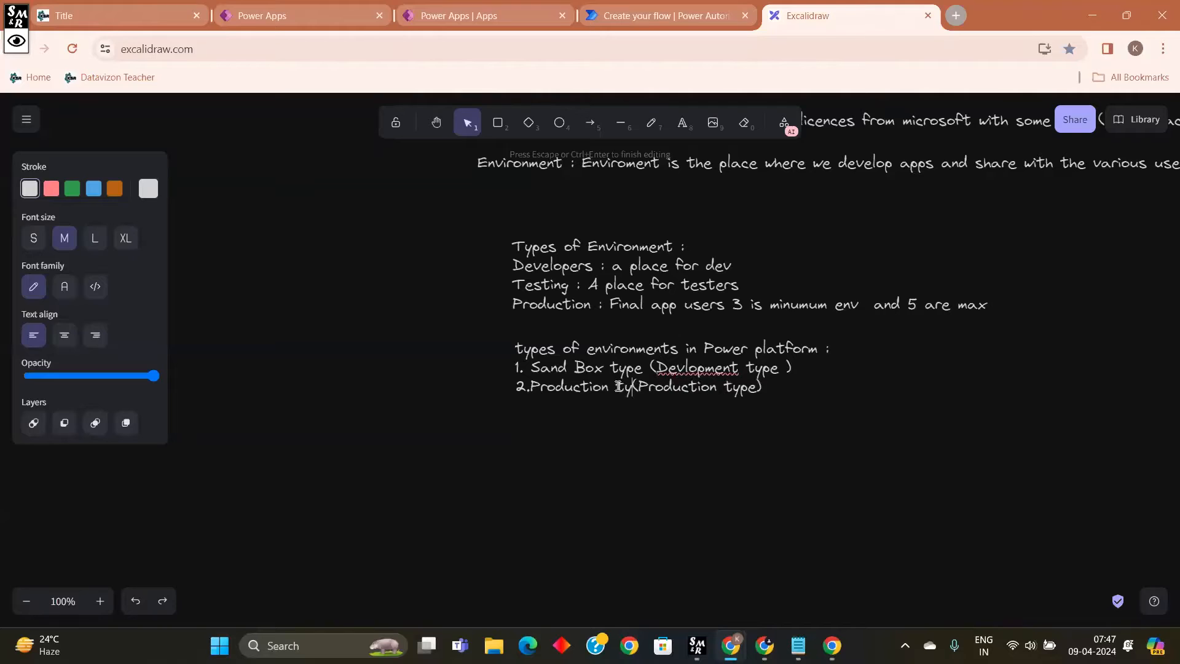
type("e")
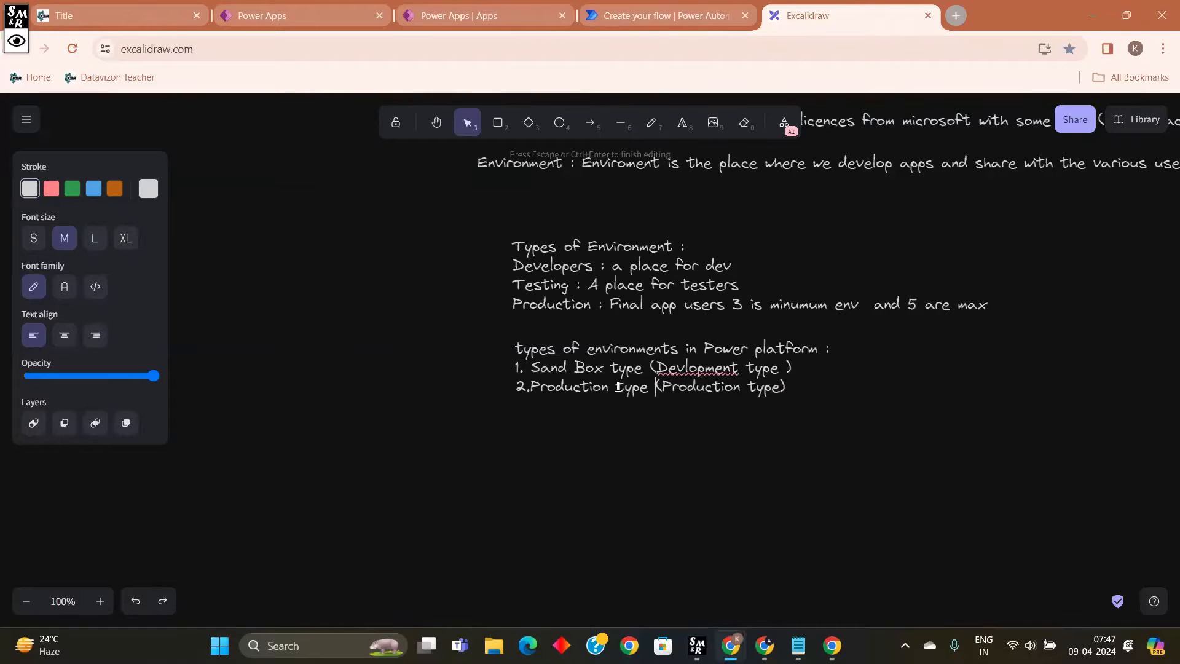
Step: Replace "type" with "env" inside the parentheses of both the Sand Box and Production items
left_click(780, 367)
key("BackSpace")
key("BackSpace")
key("BackSpace")
key("BackSpace")
type("env")
left_click(783, 391)
key("BackSpace")
key("BackSpace")
key("BackSpace")
key("BackSpace")
type("env")
Step: Insert an empty item 2 after the Sand Box item and renumber the Production item as 3
left_click(804, 367)
key("Return")
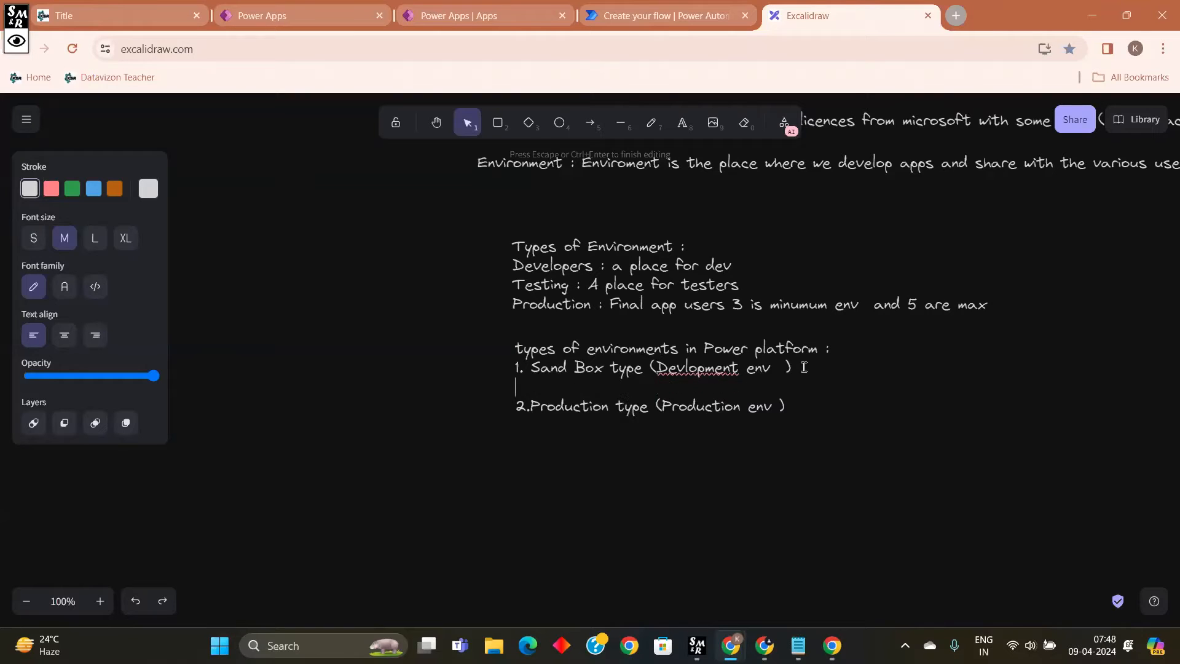
type("3.")
key("BackSpace")
type("2")
key("BackSpace")
type("3")
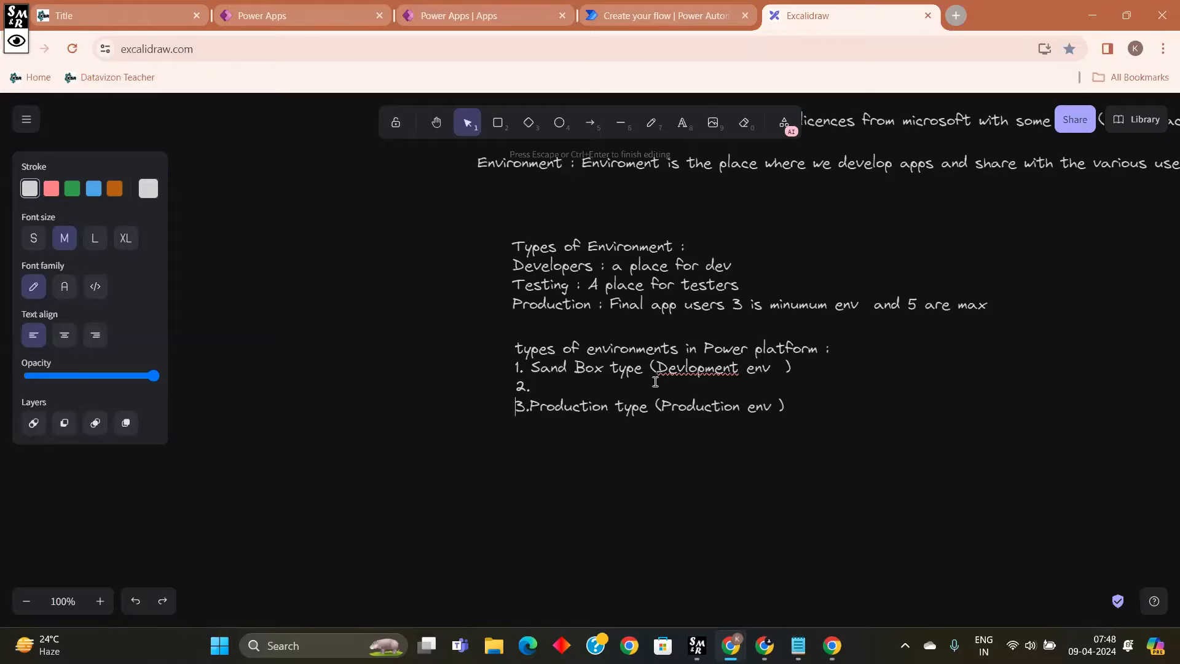
Step: Add "(Testing env )" to item 2, spaced away from its number
left_click(543, 381)
type("()")
type("Testing ")
type("env")
Step: Enter "Sand box type or Productio type" in item 2 before the testing note
left_click(536, 391)
type("Sand ")
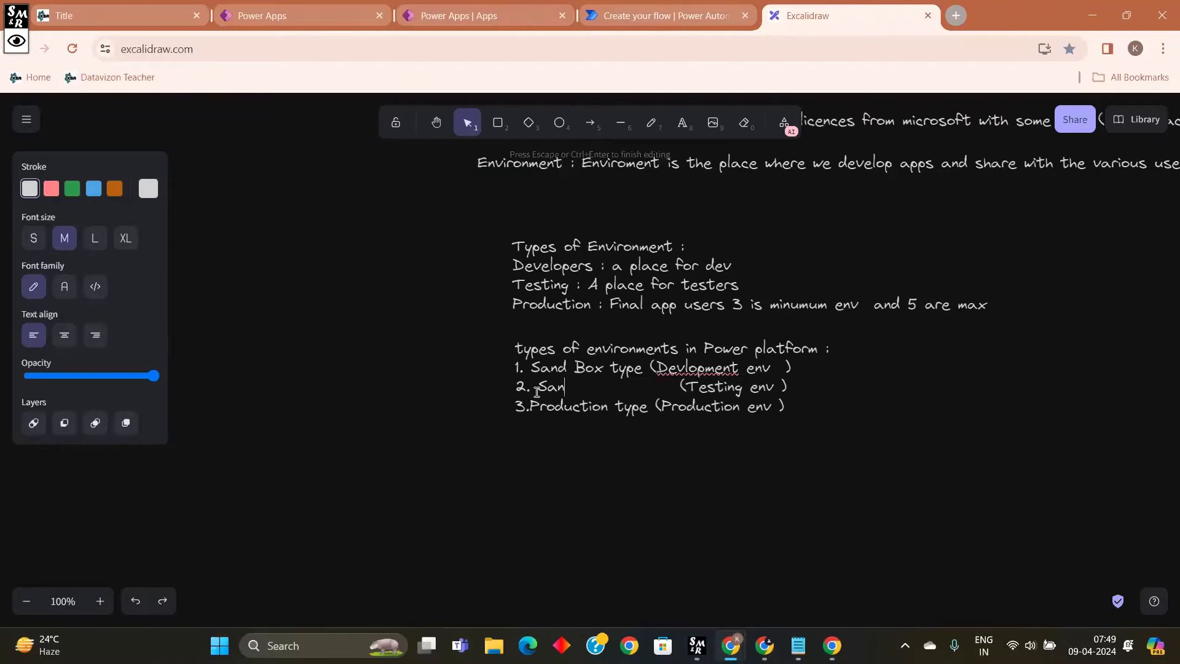
type("box ")
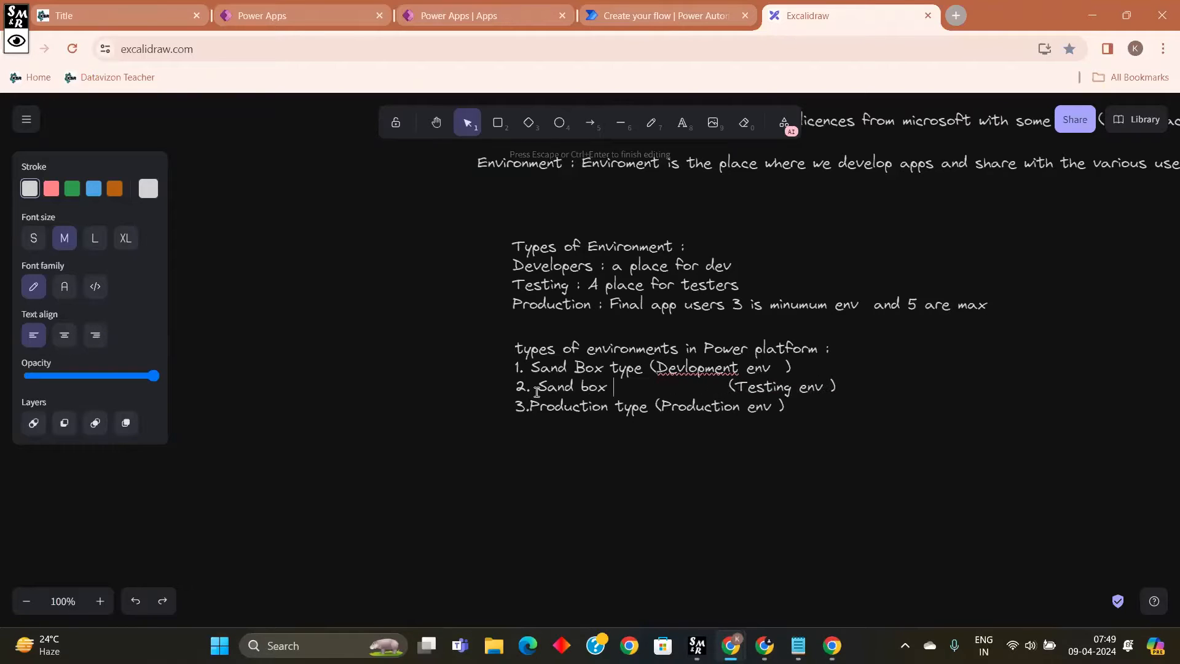
type("type o")
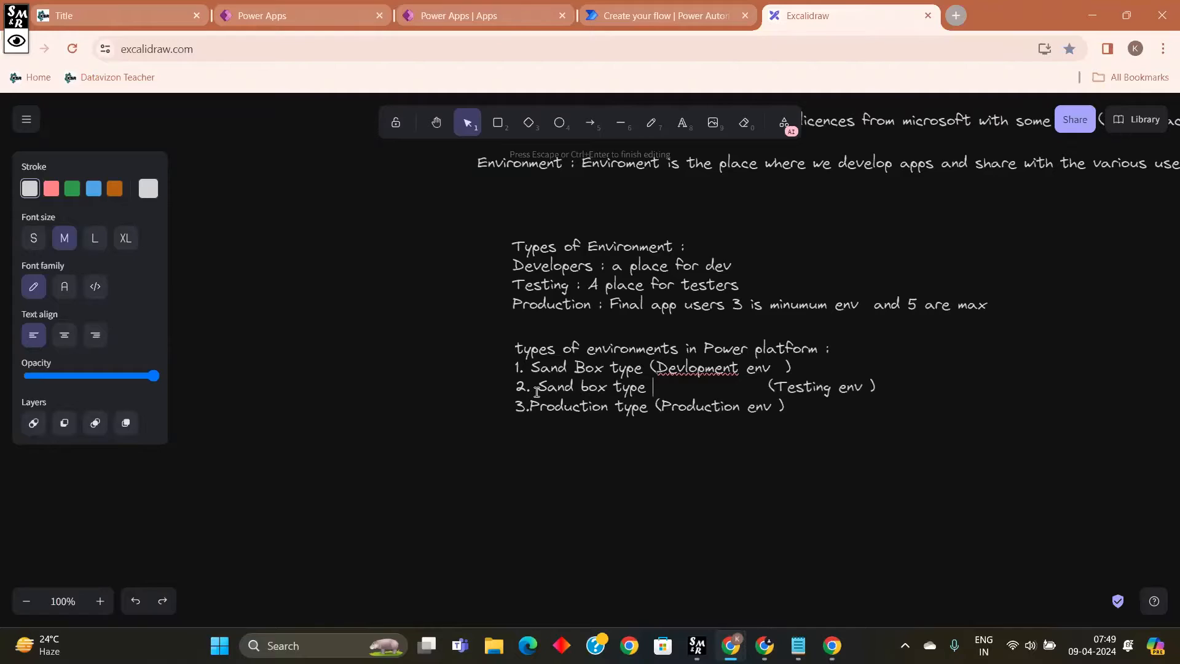
type("r")
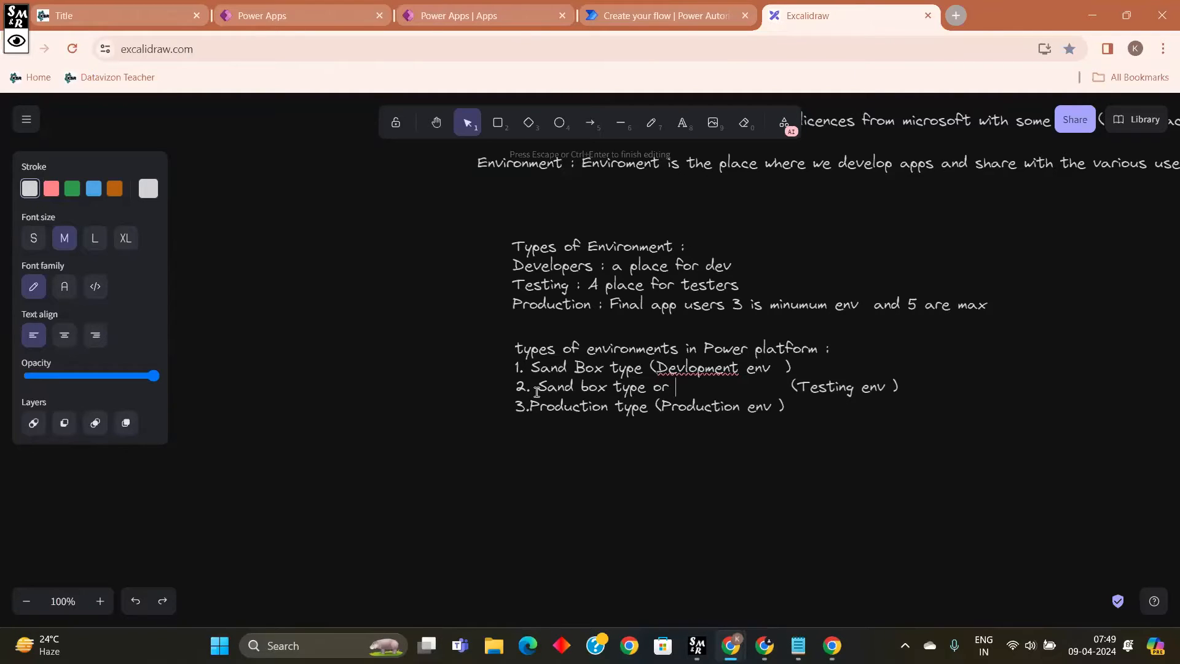
type("pro")
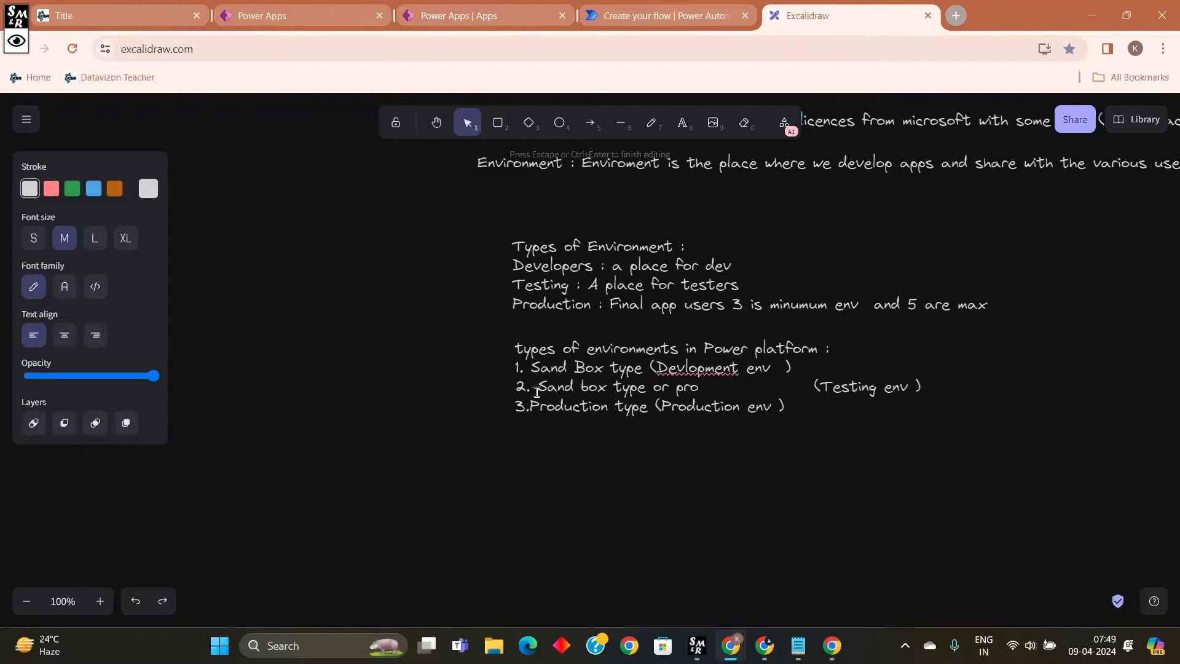
key("BackSpace")
key("BackSpace")
type("Producty")
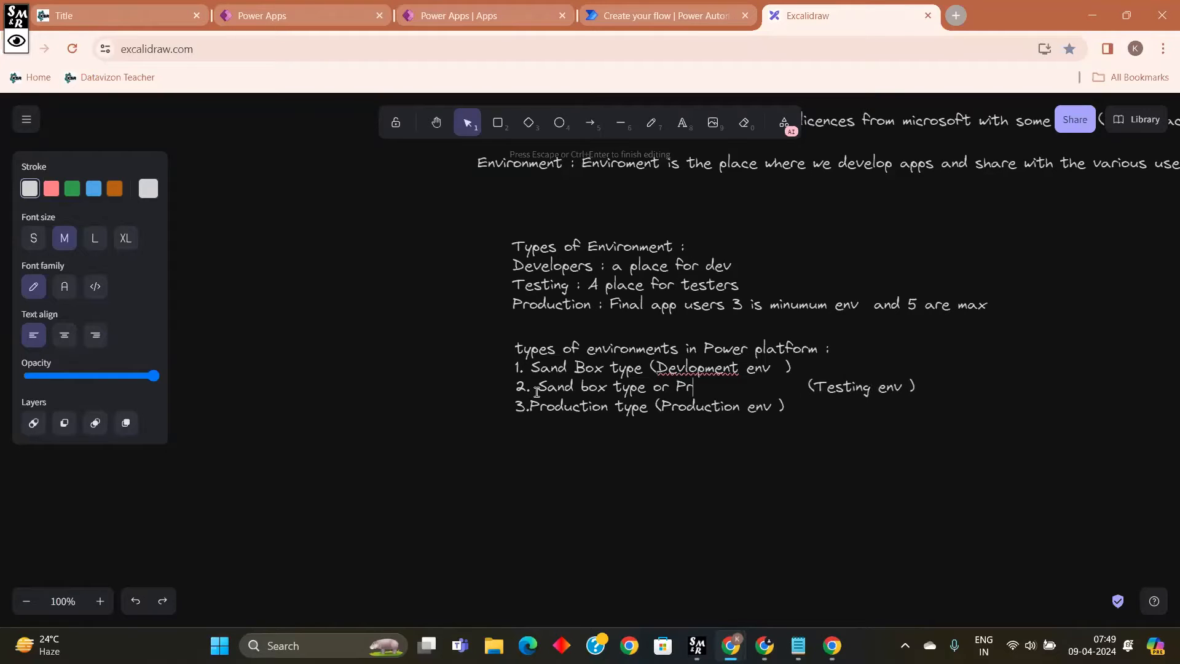
key("BackSpace")
type("io type")
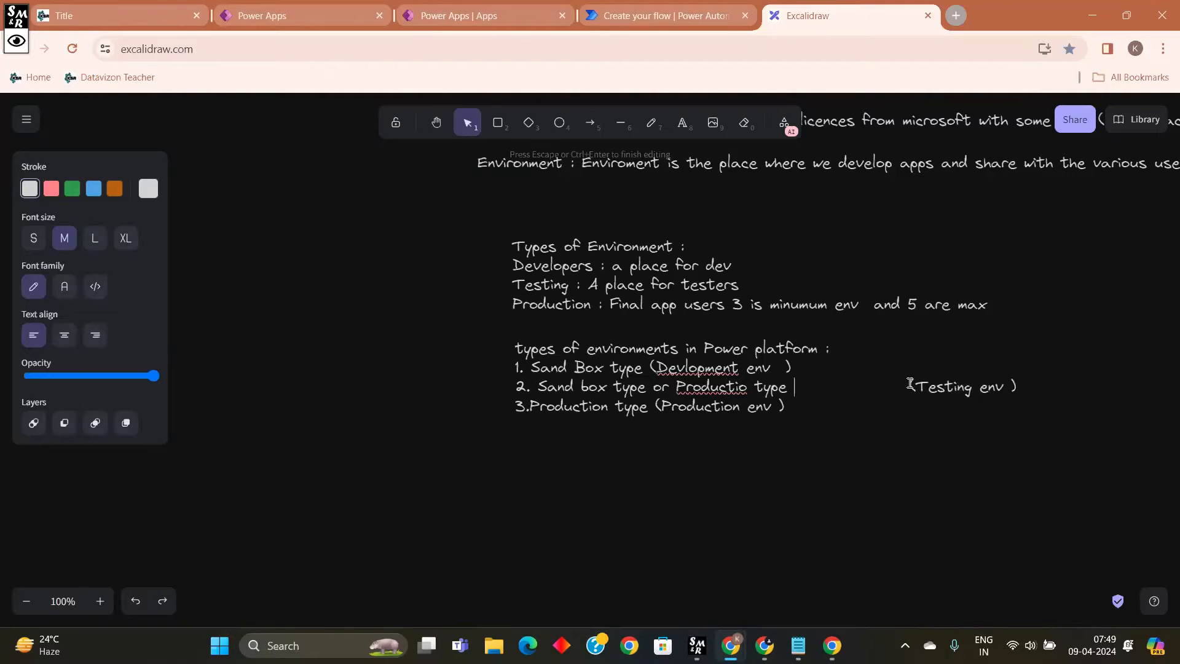
Step: Remove the extra spaces before "(Testing env )" in item 2, correct the spelling of "Production" and finish the text edit
key("Delete")
key("Delete")
key("Delete")
key("Delete")
key("Delete")
key("Delete")
key("Delete")
key("Delete")
key("Delete")
key("Delete")
key("Delete")
key("Delete")
key("Delete")
key("Delete")
key("Delete")
key("Delete")
key("Delete")
key("Delete")
key("Delete")
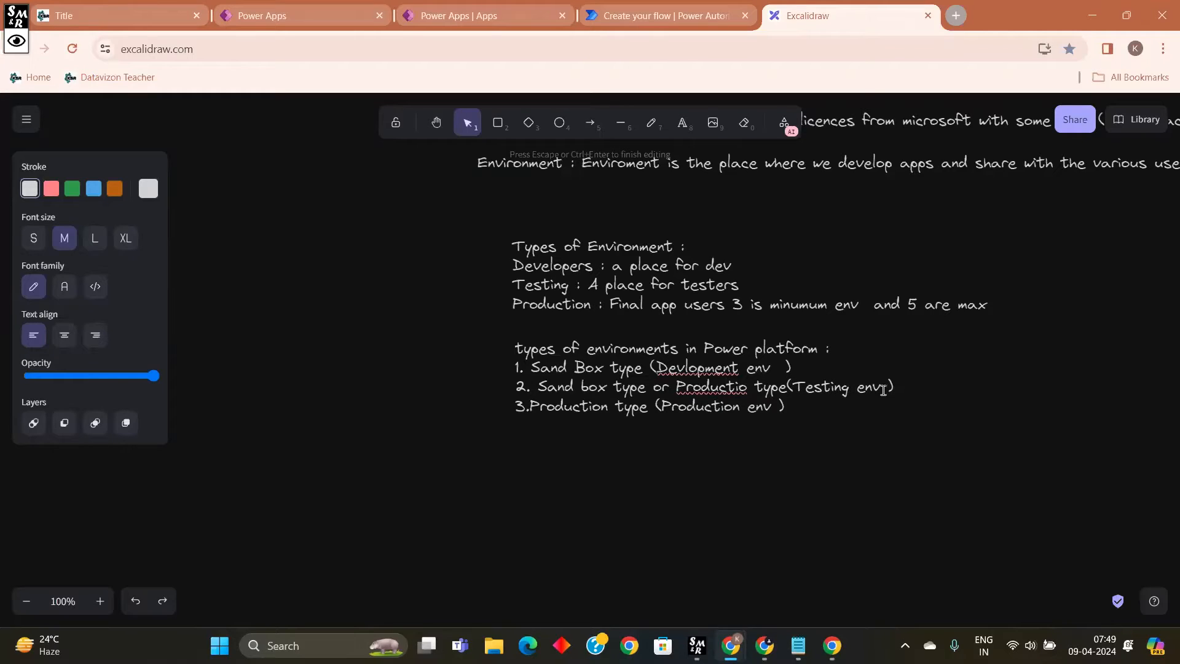
left_click(747, 394)
type("n")
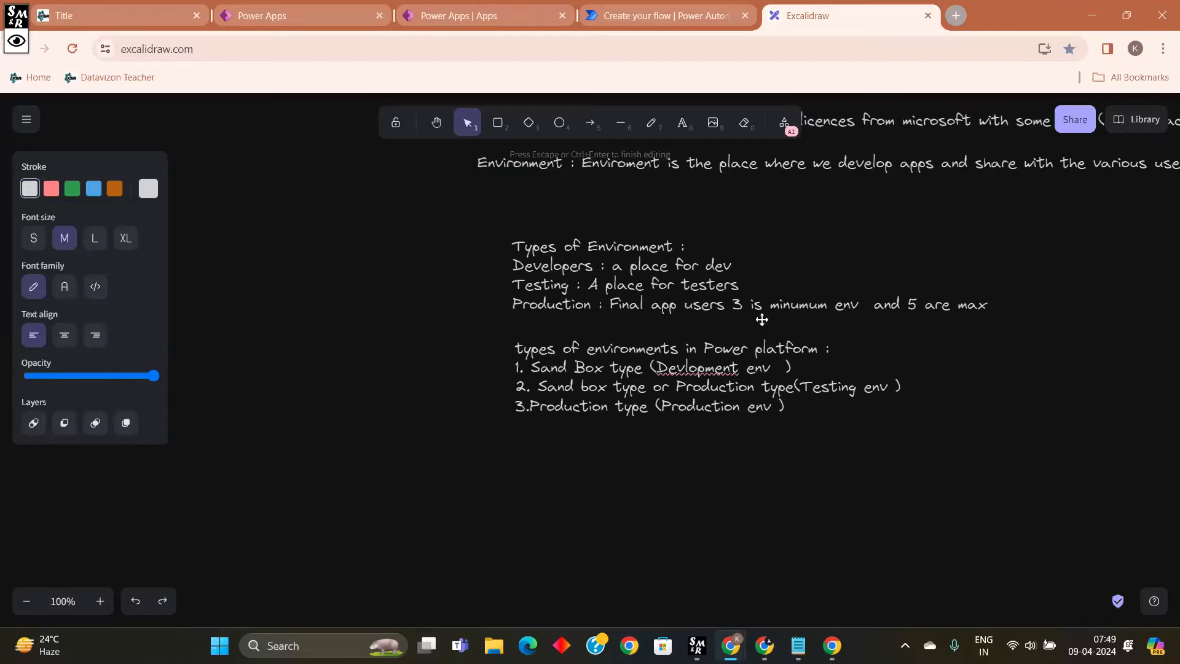
left_click(854, 474)
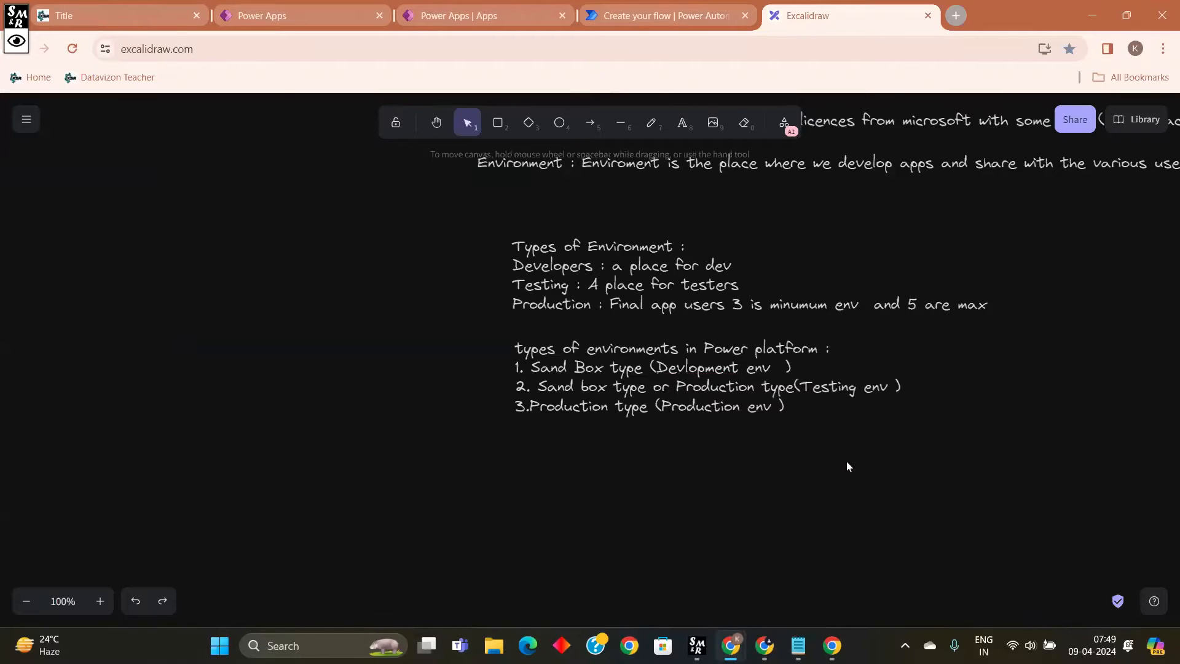
Step: Draw a tall rounded rectangle in the empty canvas area below the Power Platform environment types list
scroll(758, 473, "down", 4)
scroll(615, 308, "up", 1)
left_click(498, 126)
left_click_drag(448, 285, 619, 548)
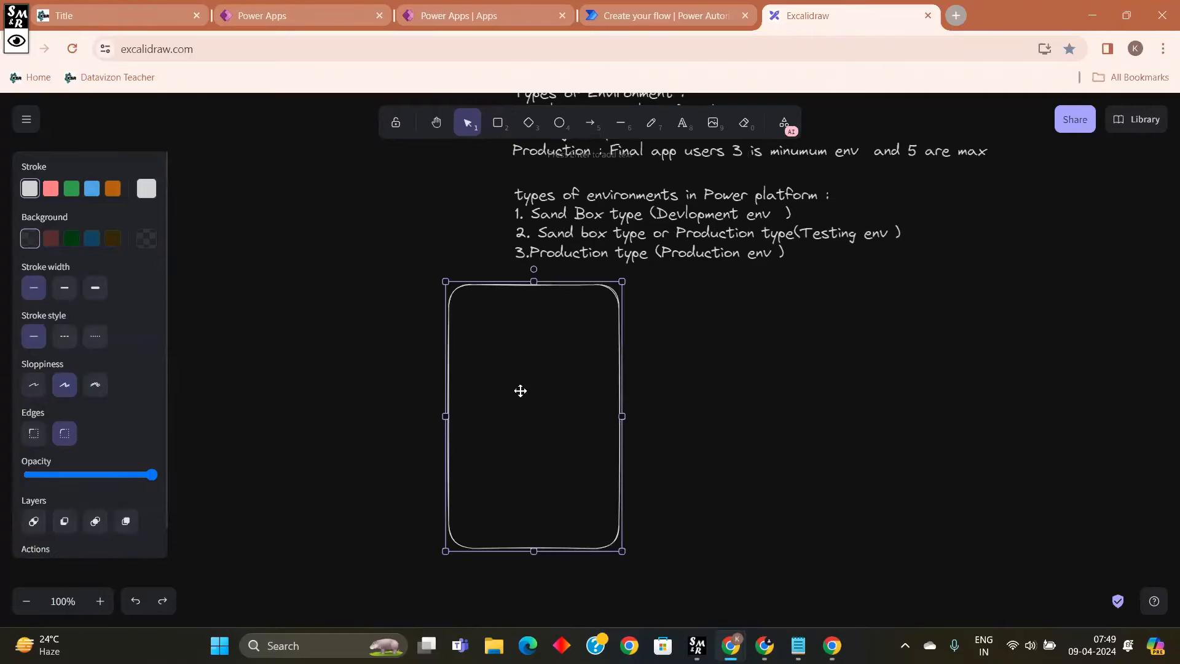
Step: Draw an arrow from the right edge of the tall rectangle out into the empty canvas beside it
left_click(662, 357)
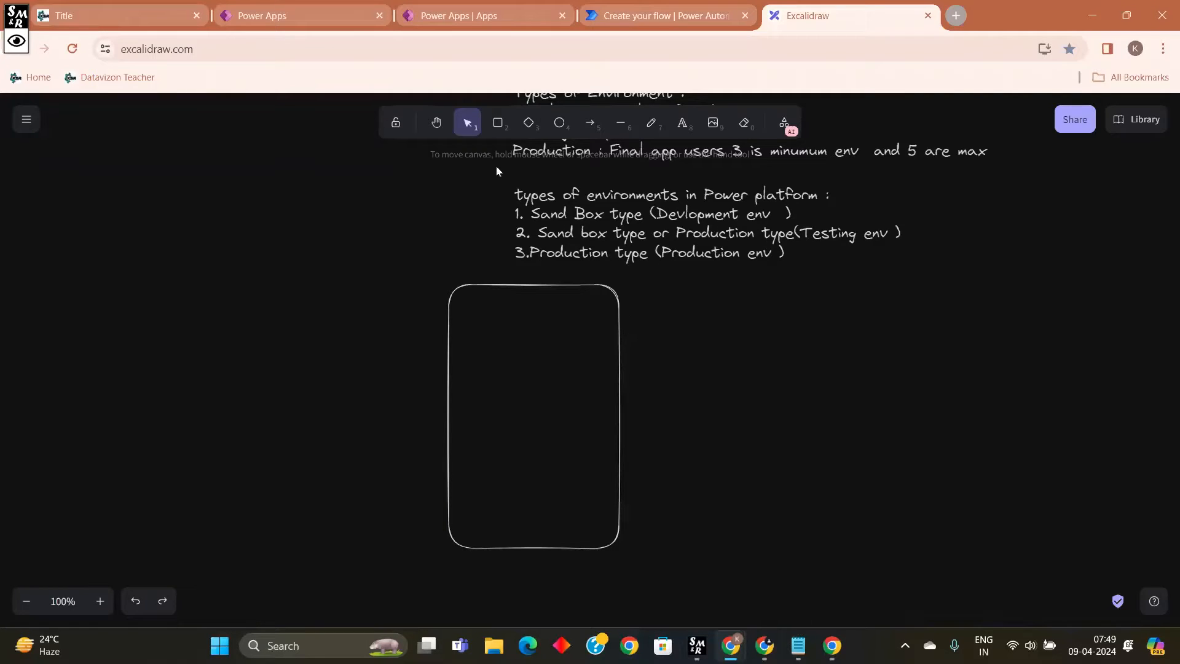
left_click(681, 132)
left_click(590, 122)
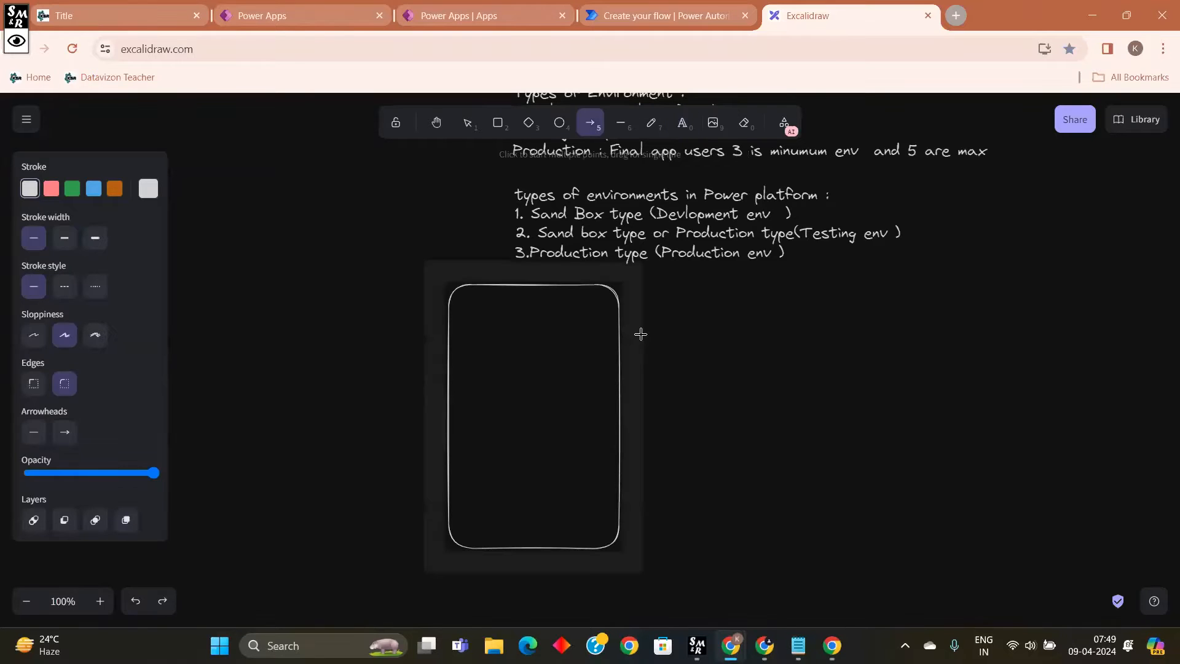
left_click_drag(617, 330, 717, 316)
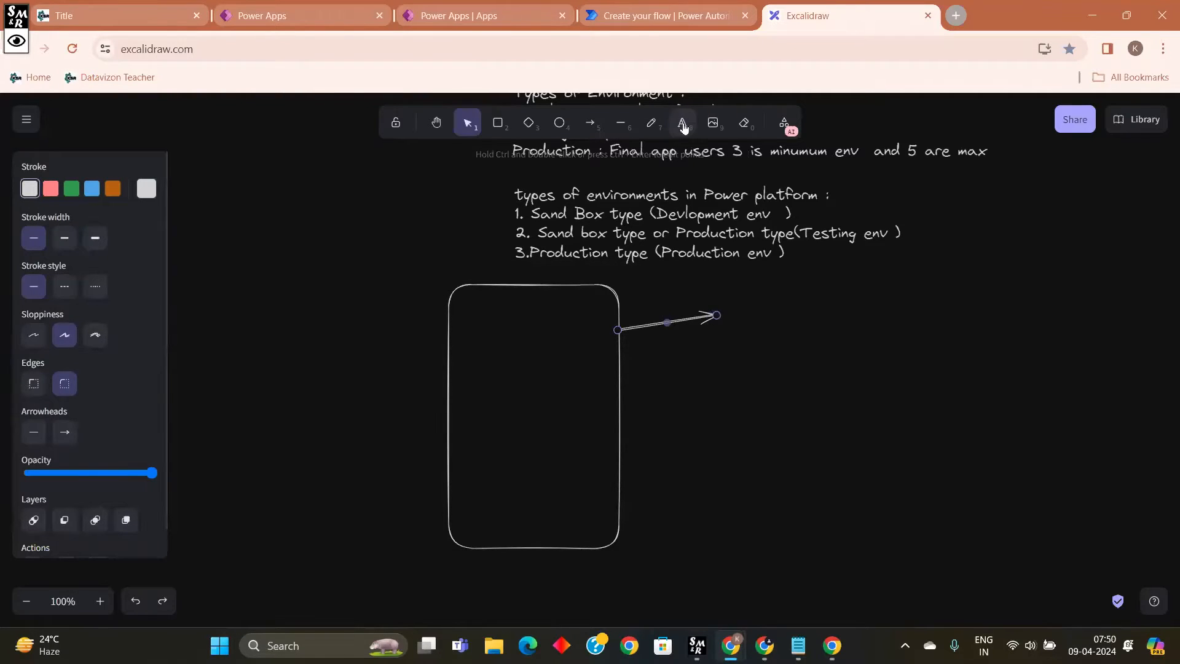
Step: Add the label "Tenant (Apartment)" at the tip of the arrow
left_click(681, 122)
left_click(728, 311)
type("Tenant ")
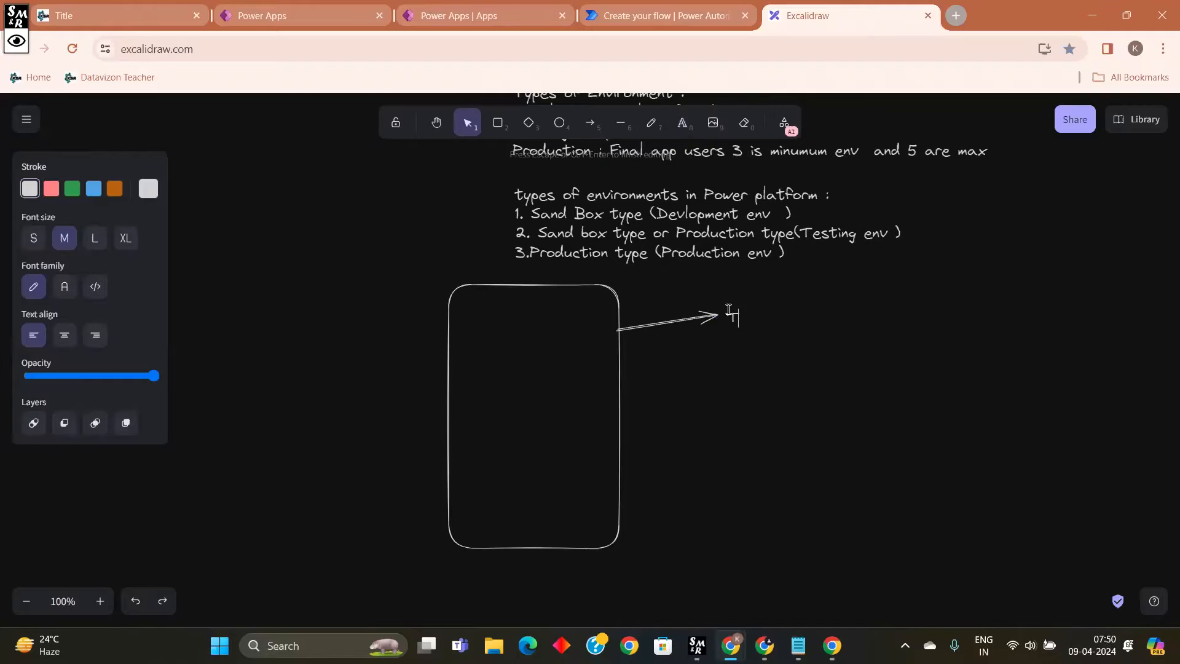
type("()")
type("Aprt")
type("ment")
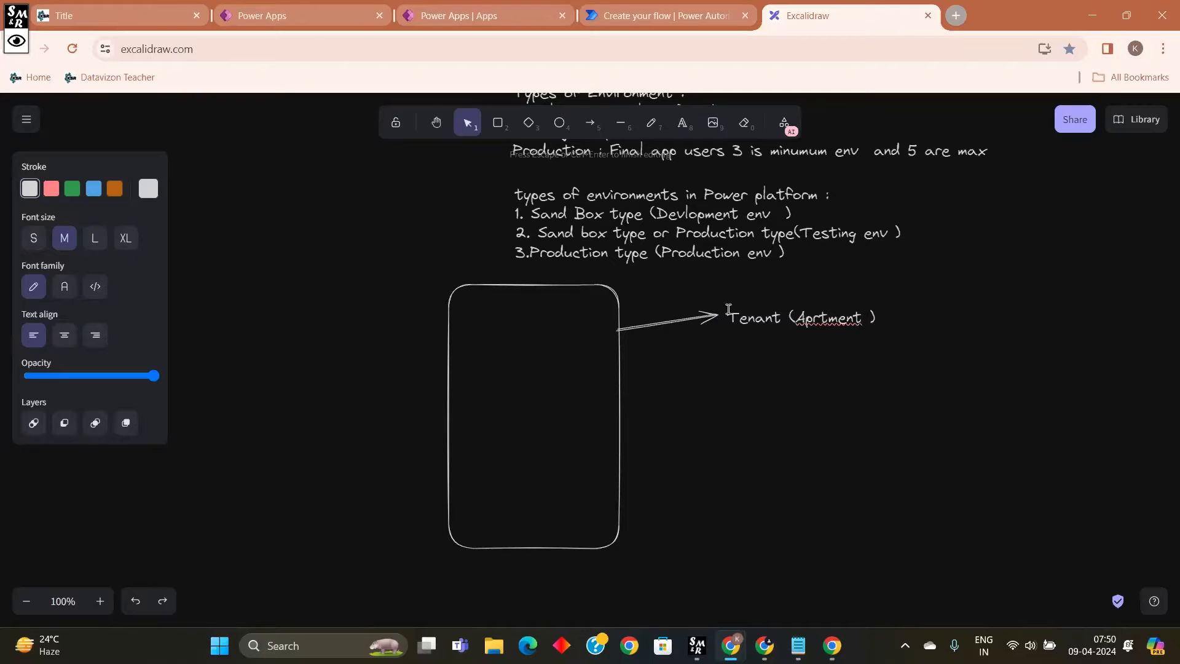
left_click(817, 319)
type("a")
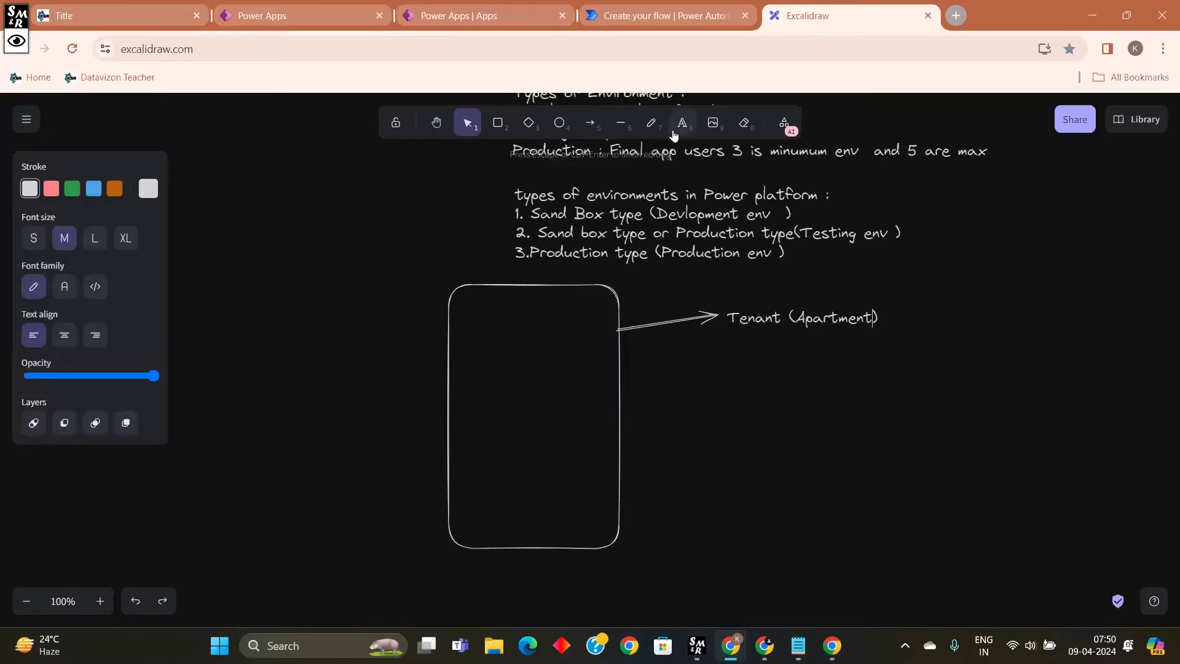
Step: Divide the rectangle with three roughly horizontal lines spanning its width, leaving a larger section at its base
left_click(622, 125)
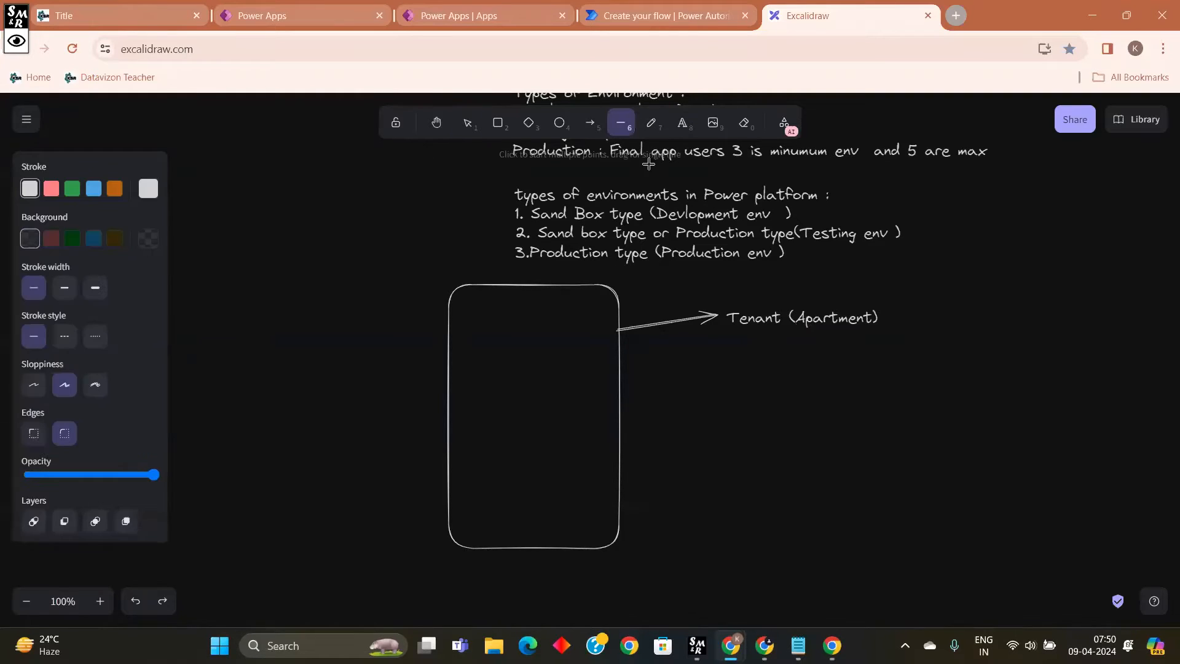
left_click_drag(451, 343, 619, 342)
left_click(621, 123)
left_click_drag(453, 399, 625, 393)
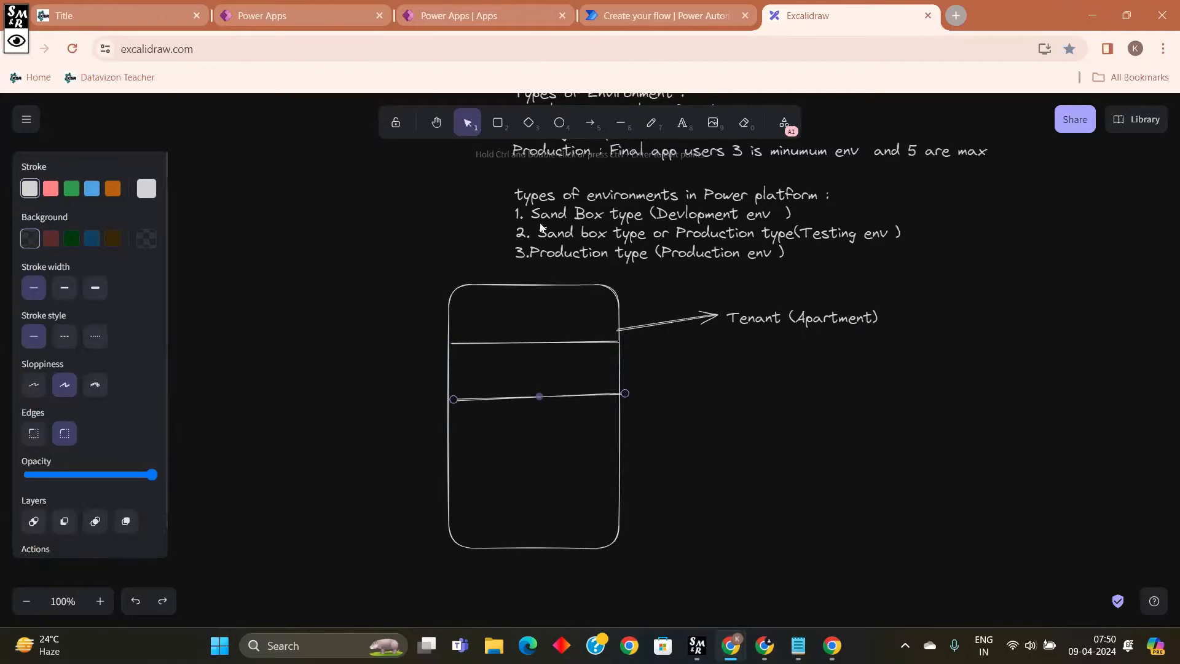
left_click(621, 123)
left_click_drag(454, 451, 621, 449)
left_click(500, 320)
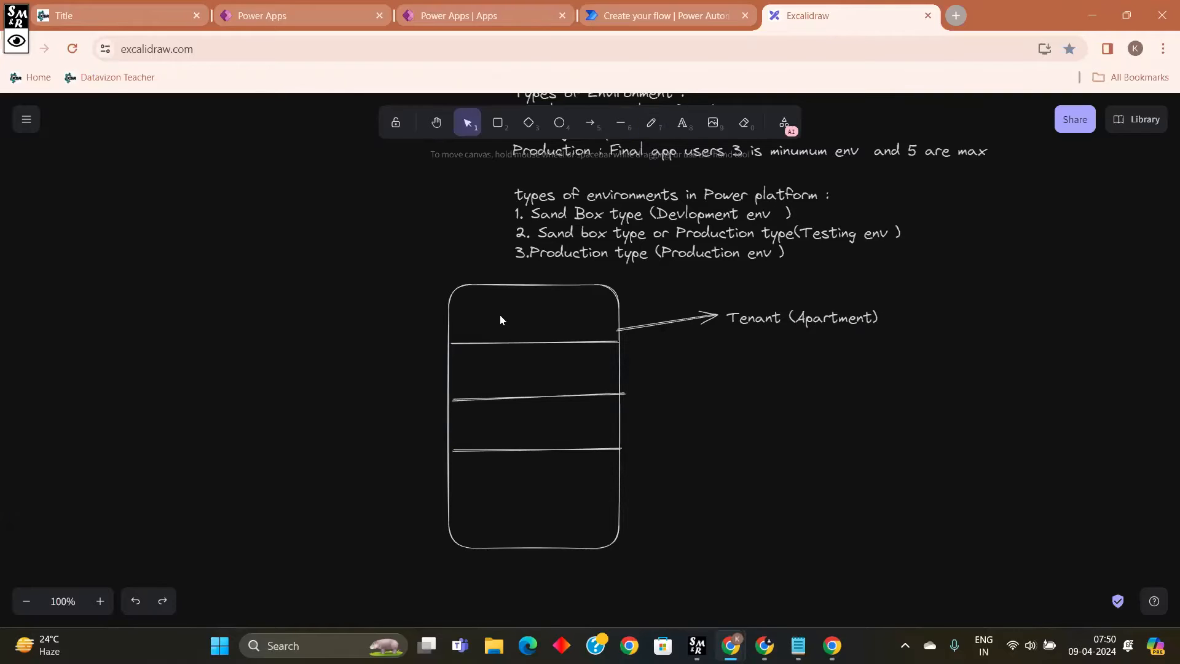
Step: Label the rectangle's first section "Env1" and its second section "Env2"
key("t")
left_click(488, 320)
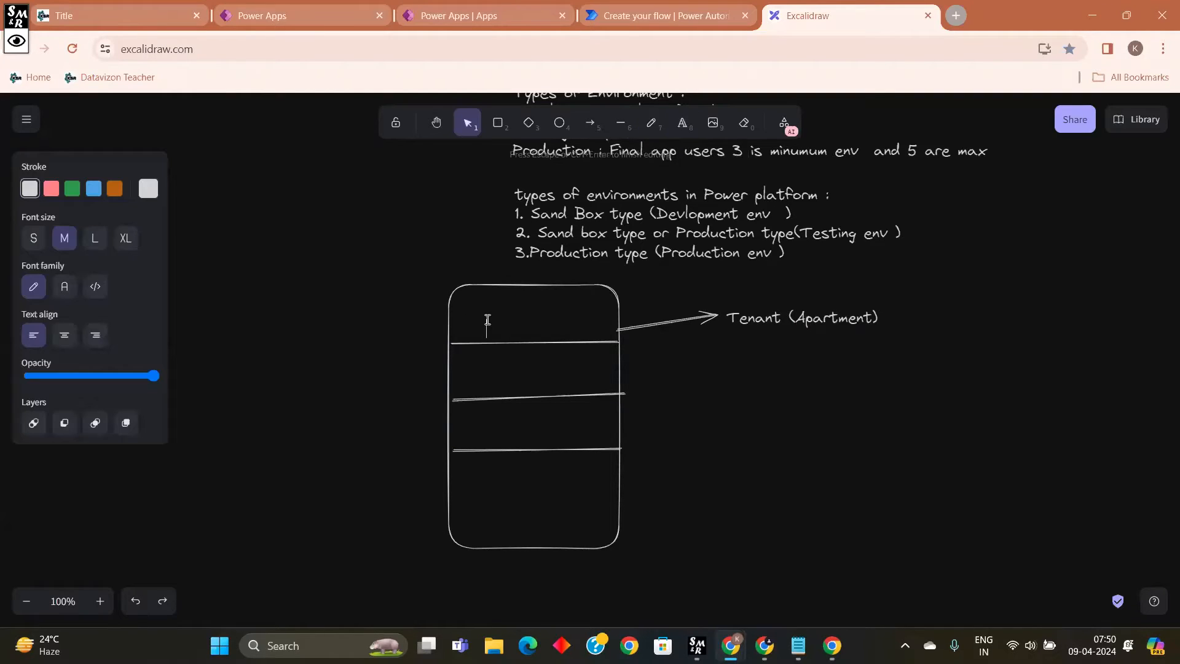
type("Env1")
left_click(490, 383)
double_click(486, 382)
type("env")
key("BackSpace")
key("BackSpace")
key("BackSpace")
type("Env2")
Step: Label the rectangle's third section "Env3"
left_click(480, 431)
double_click(482, 433)
type("Ev3")
key("Left")
key("Left")
type("n")
Step: Split the rectangle's lowest section with a fourth horizontal line and label the two resulting sections "Env4" and "Env5"
left_click(632, 123)
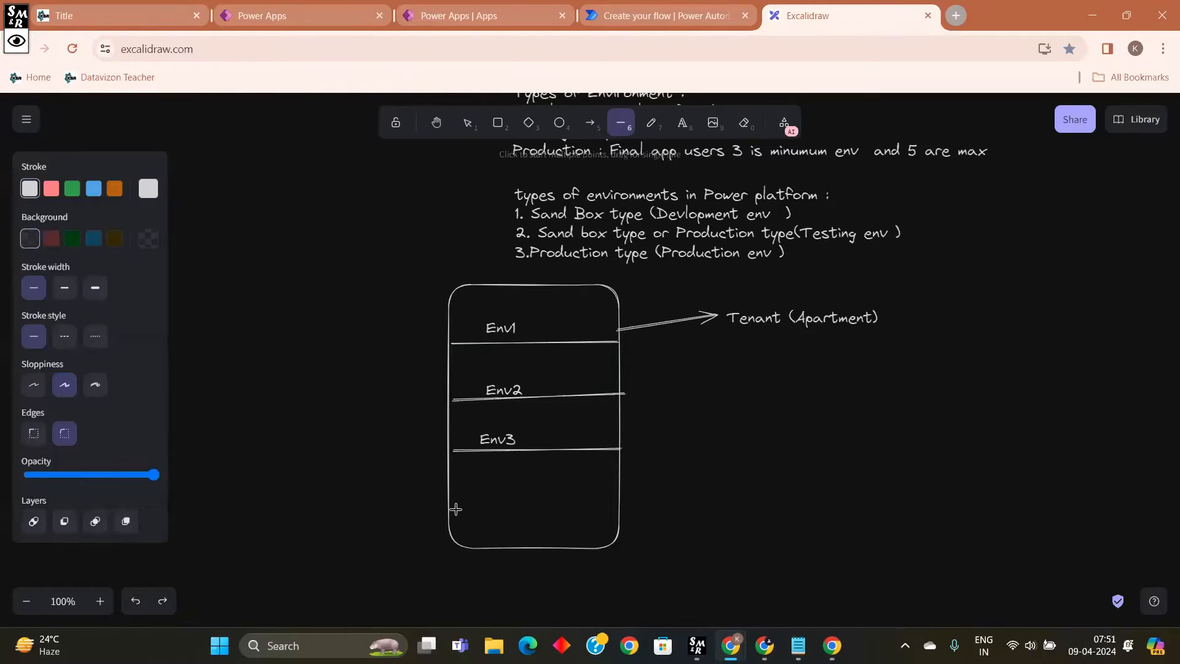
left_click_drag(451, 496, 619, 499)
double_click(489, 480)
type("E")
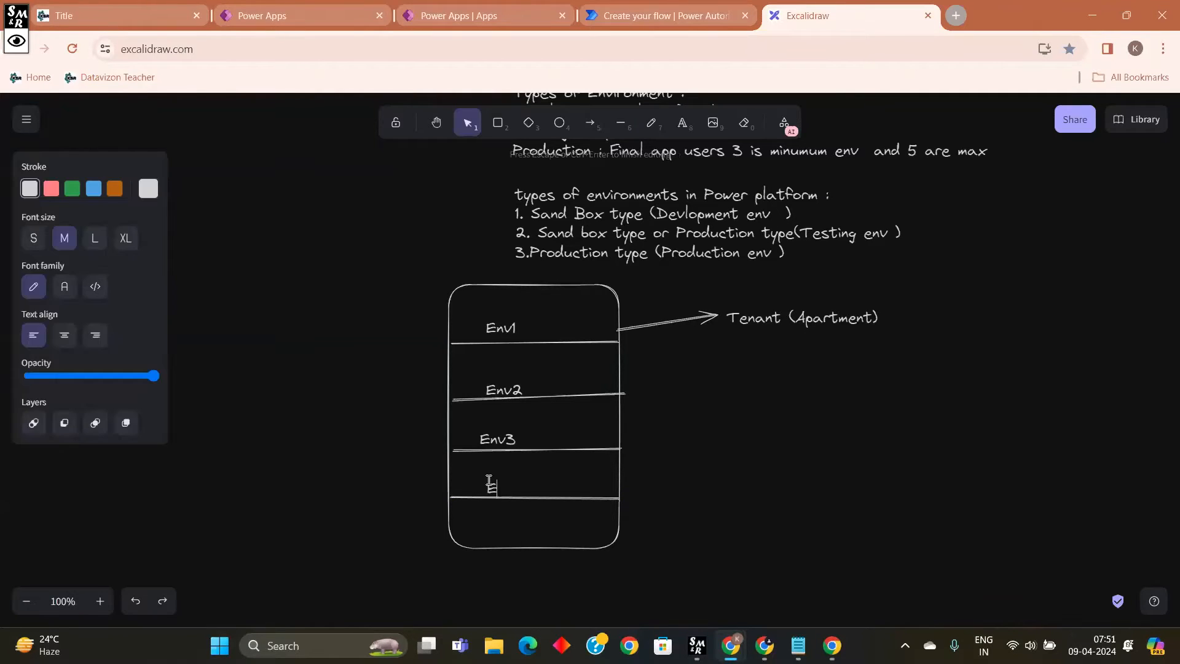
type("nv4")
double_click(481, 516)
type("Env5")
left_click(739, 519)
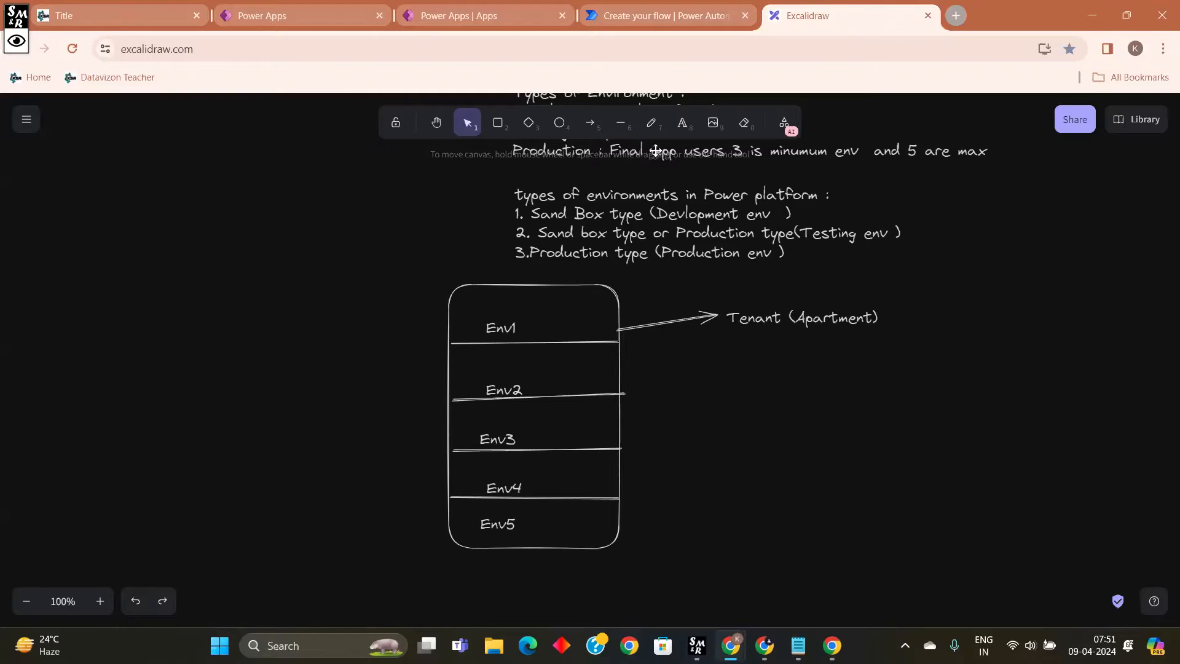
Step: Draw a short horizontal line to the left of the Env1 section and add the text "Env(Floor)" below it
left_click(620, 123)
left_click_drag(431, 320, 345, 320)
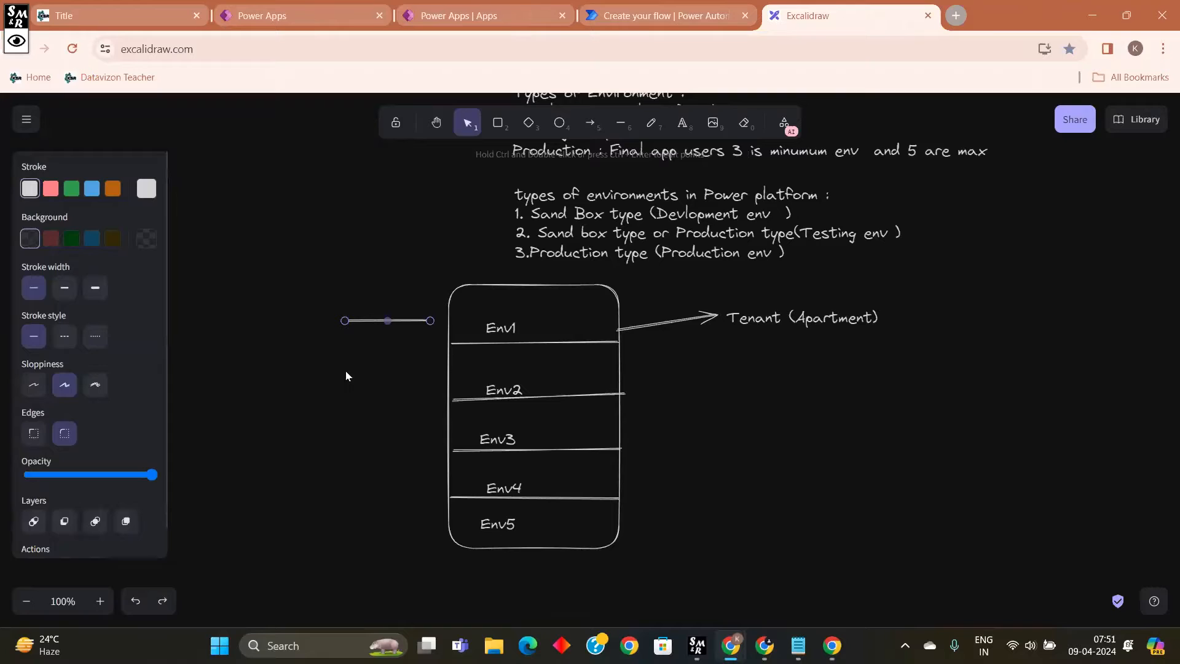
left_click(687, 124)
left_click(295, 346)
type("Env()")
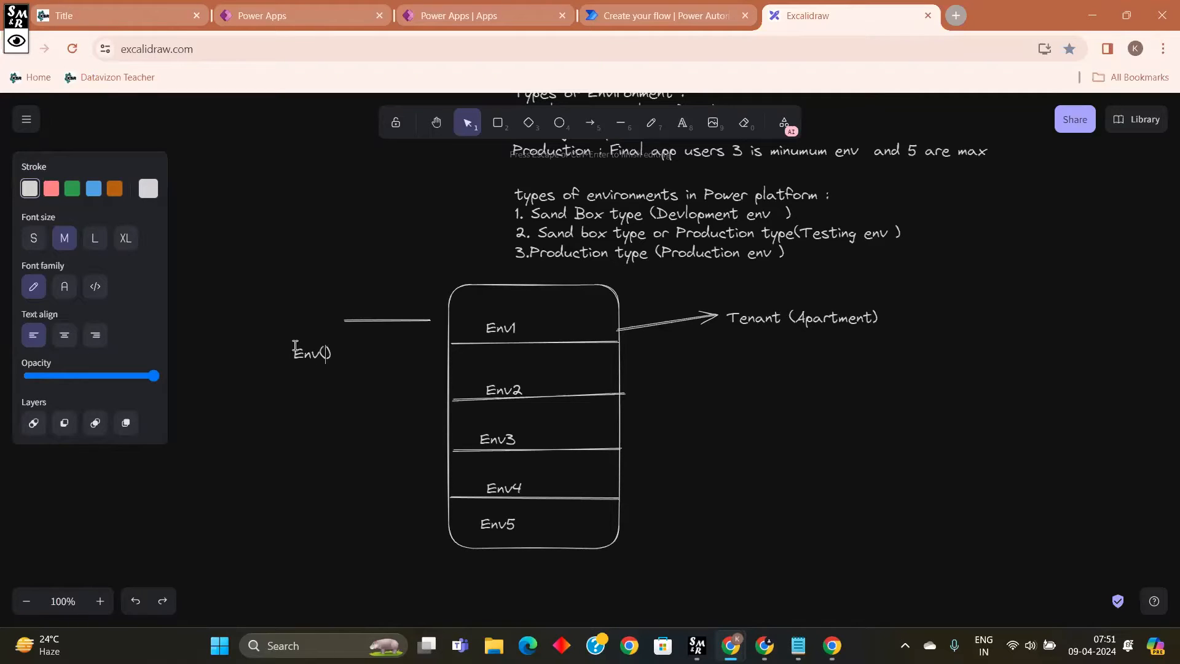
key("Left")
type("Floor")
key("BackSpace")
left_click(851, 423)
Step: Add the text heading "Solution:" in the empty canvas area below the rectangle
scroll(825, 406, "down", 4)
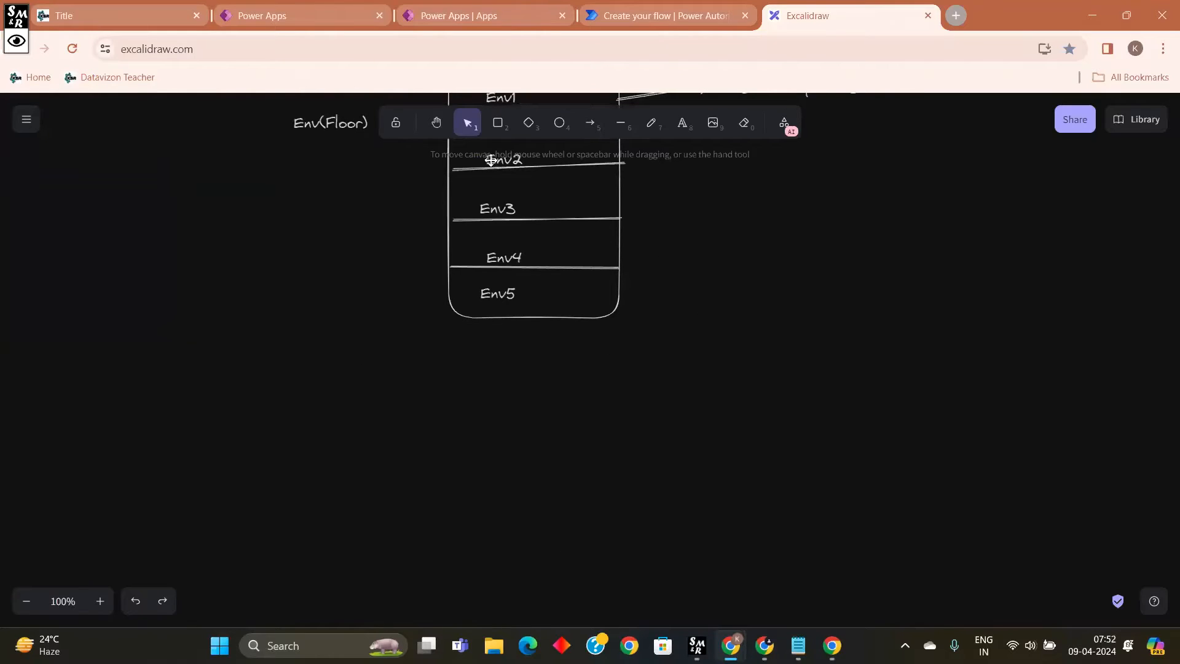
left_click(682, 126)
left_click(429, 366)
type("So")
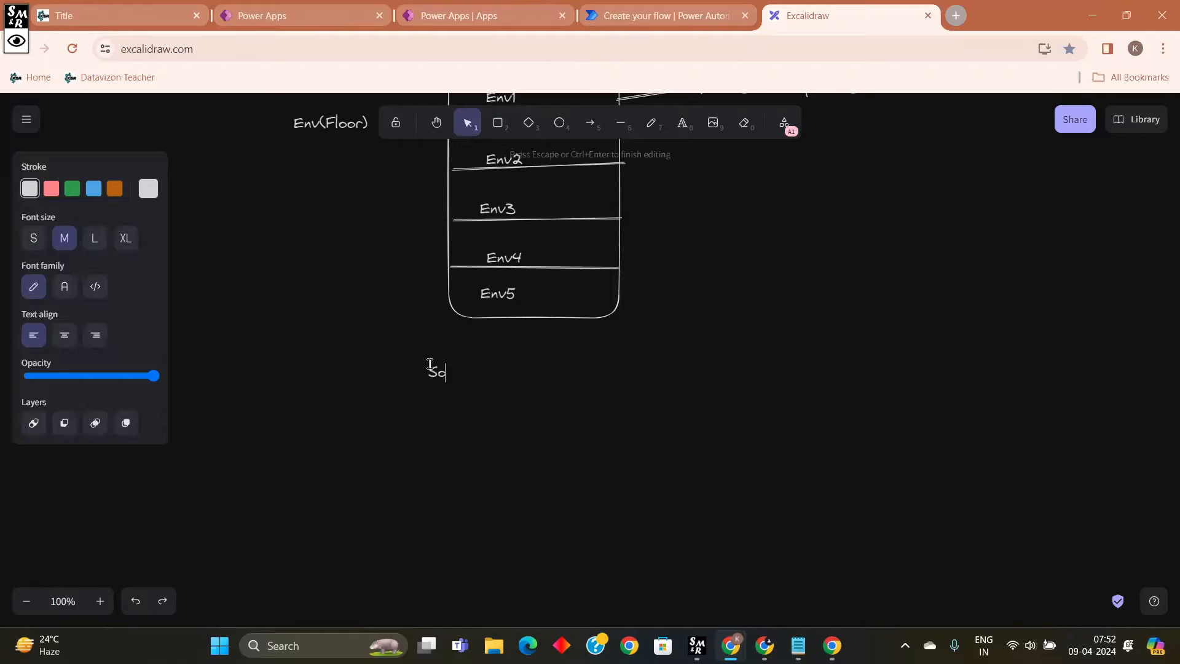
type("lution:")
Step: Switch to Power Apps, open Shopping app 1 from the apps list, dismiss the read-only notice and view its already open editing session
left_click(468, 14)
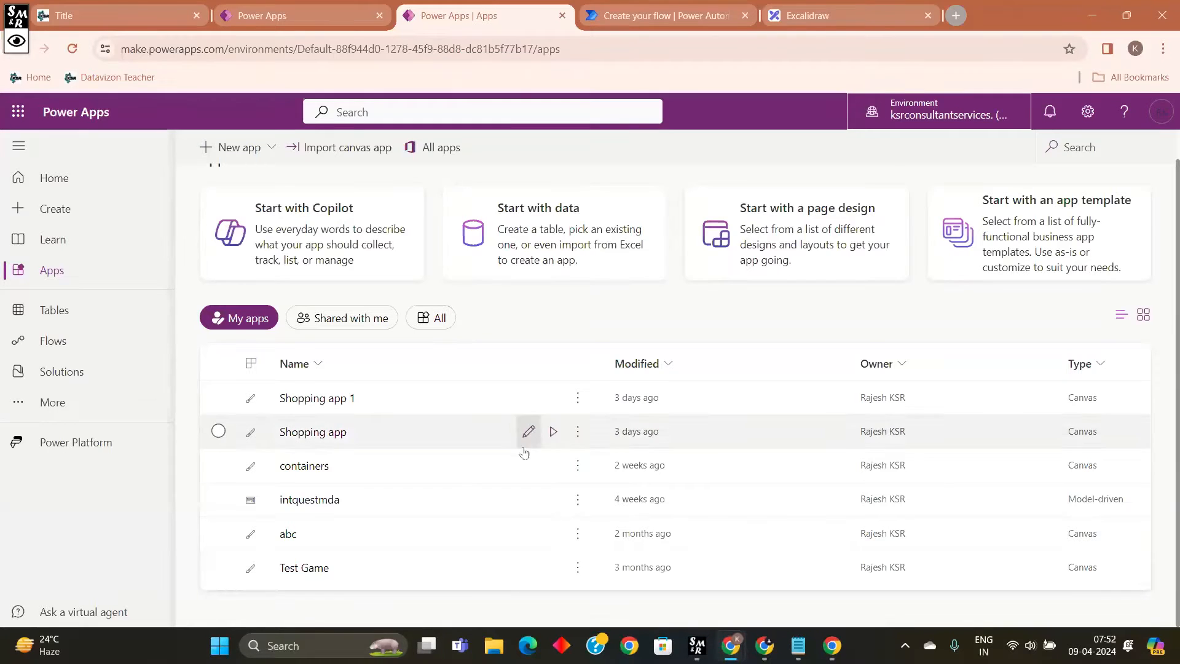
left_click(529, 399)
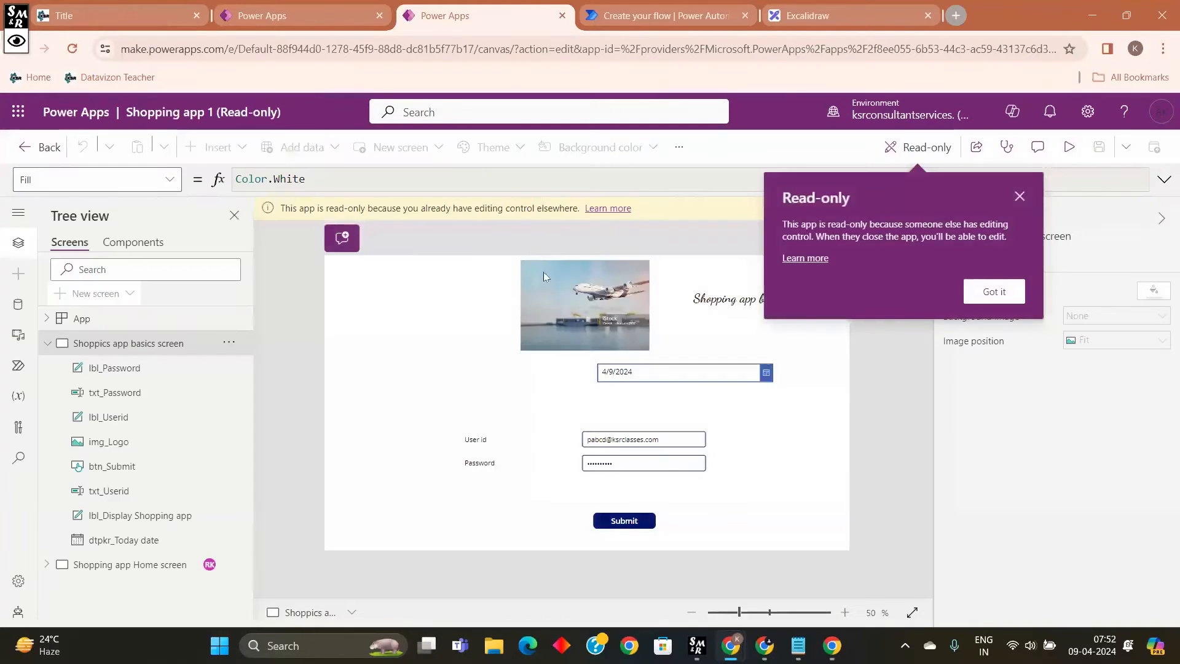
left_click(1016, 193)
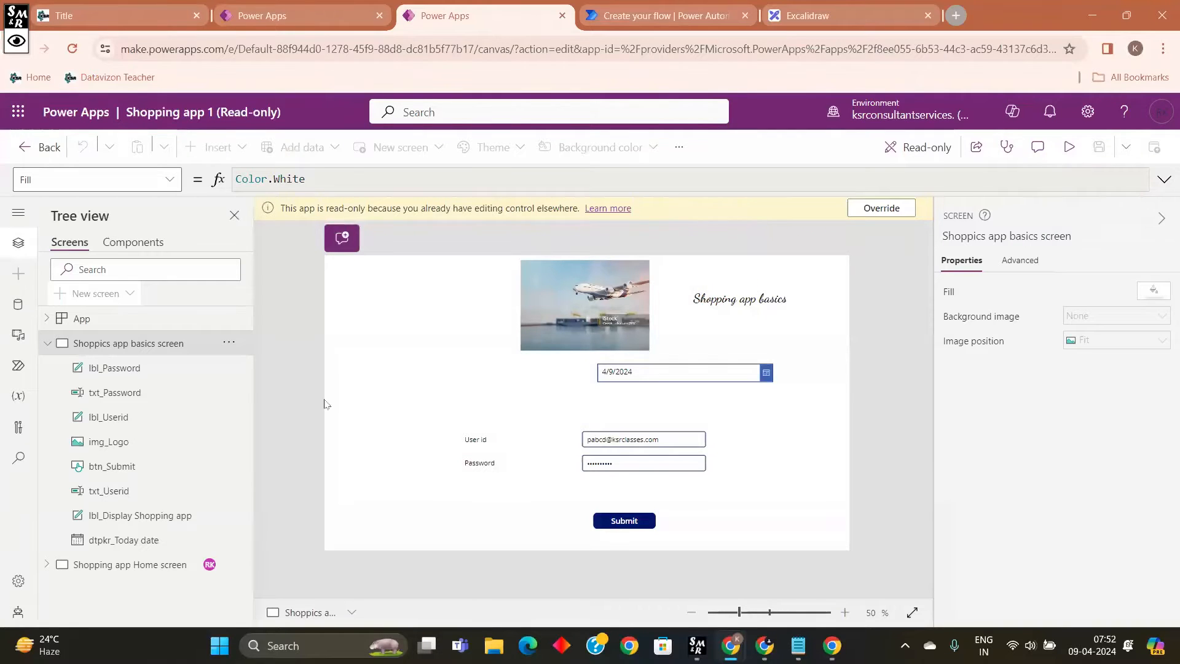
left_click(297, 13)
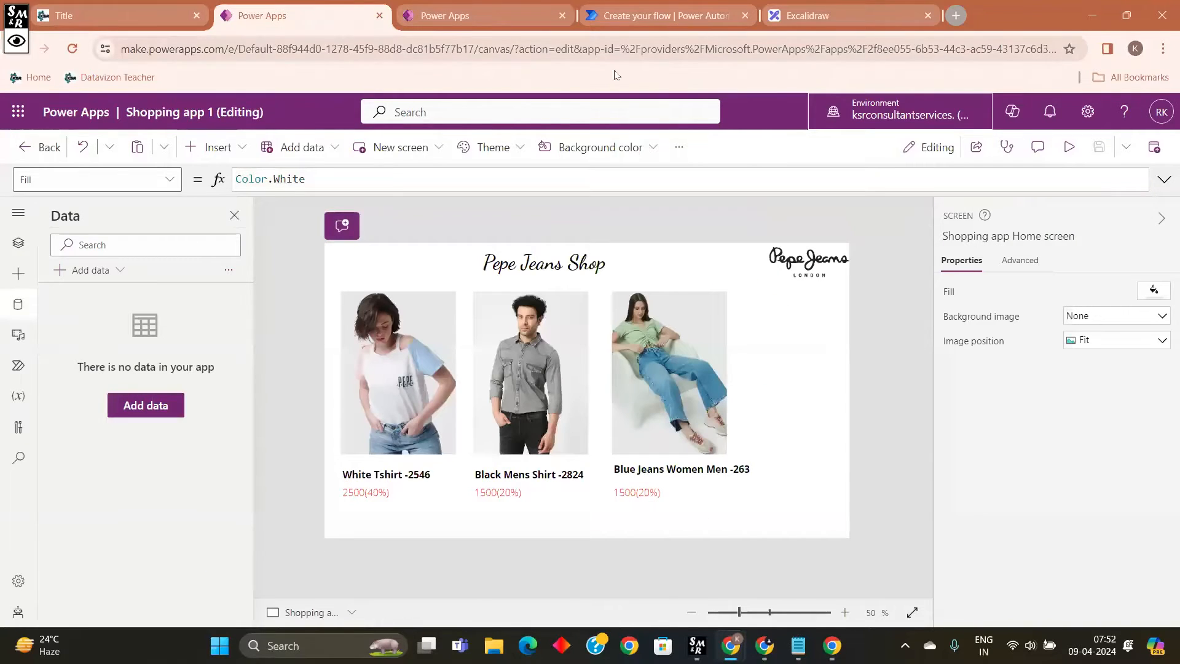
Step: Open make.powerapps.com in a new browser tab and go to the Apps list
left_click(954, 18)
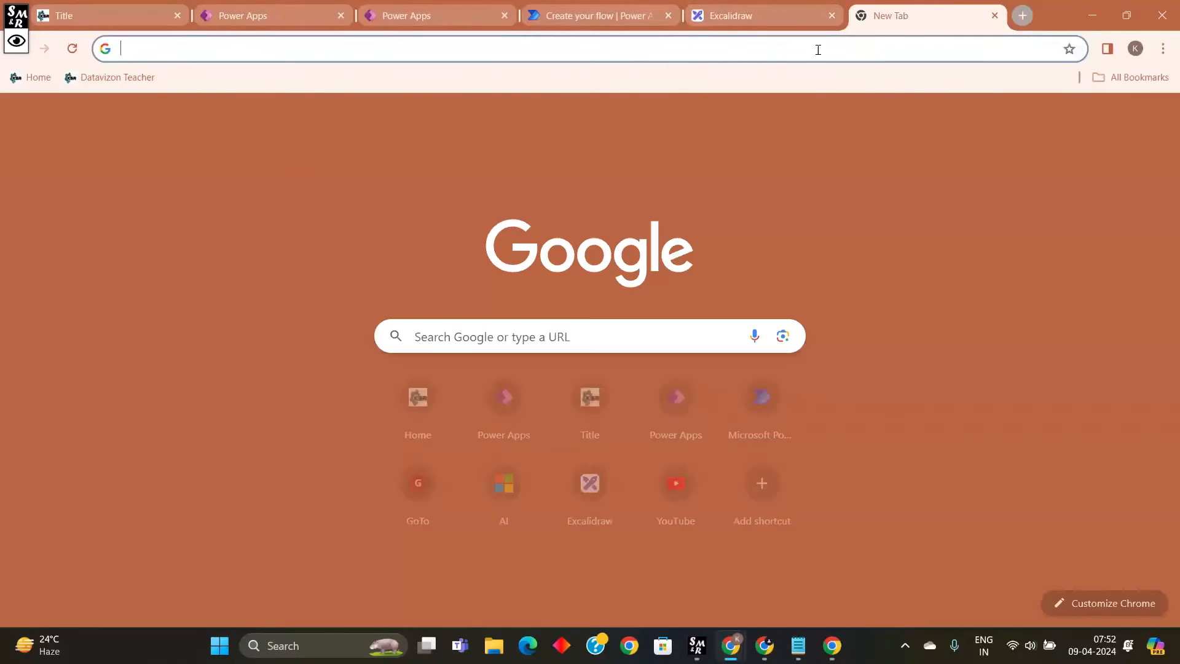
left_click(803, 51)
type("ma")
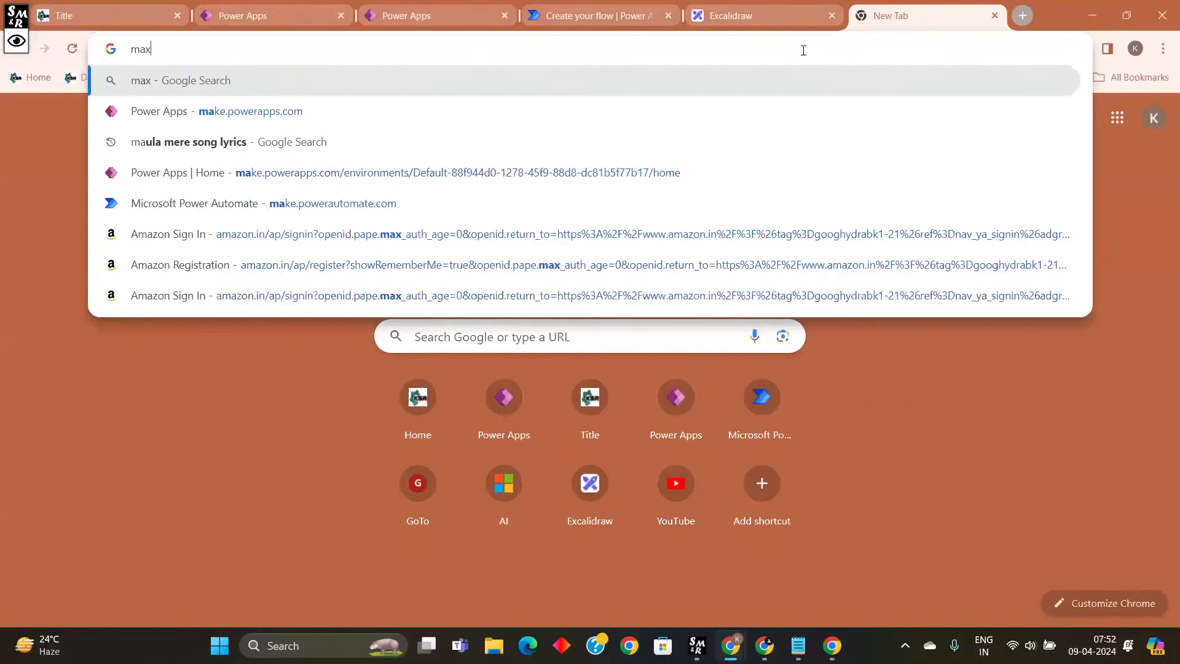
type("ke")
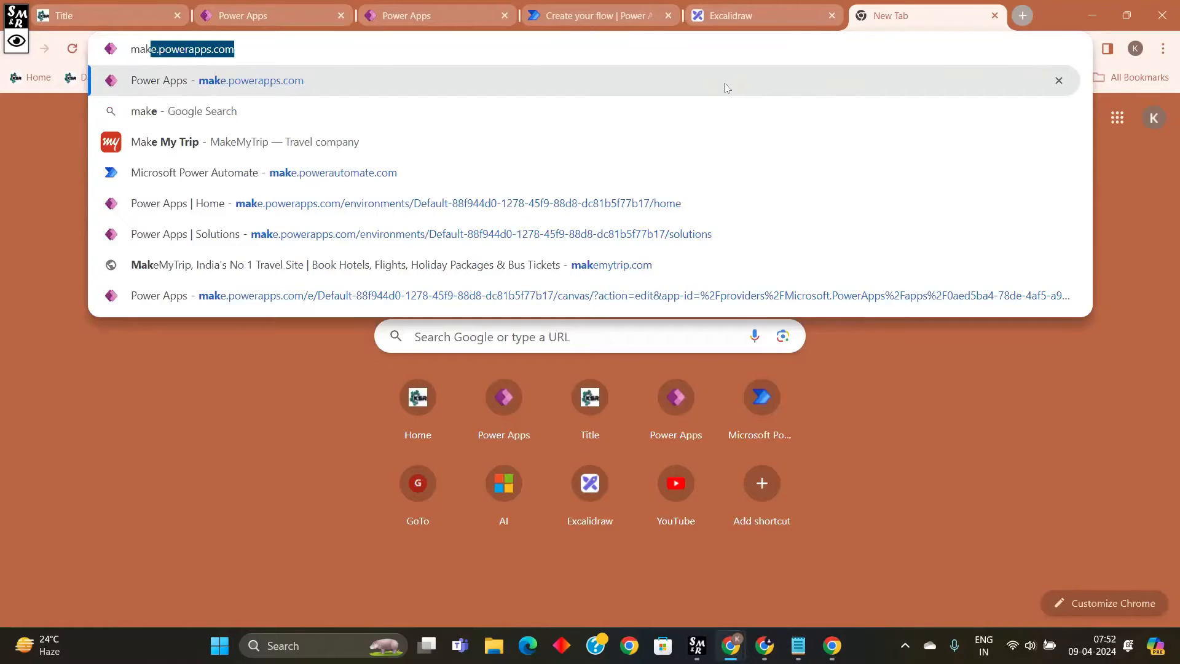
key("Return")
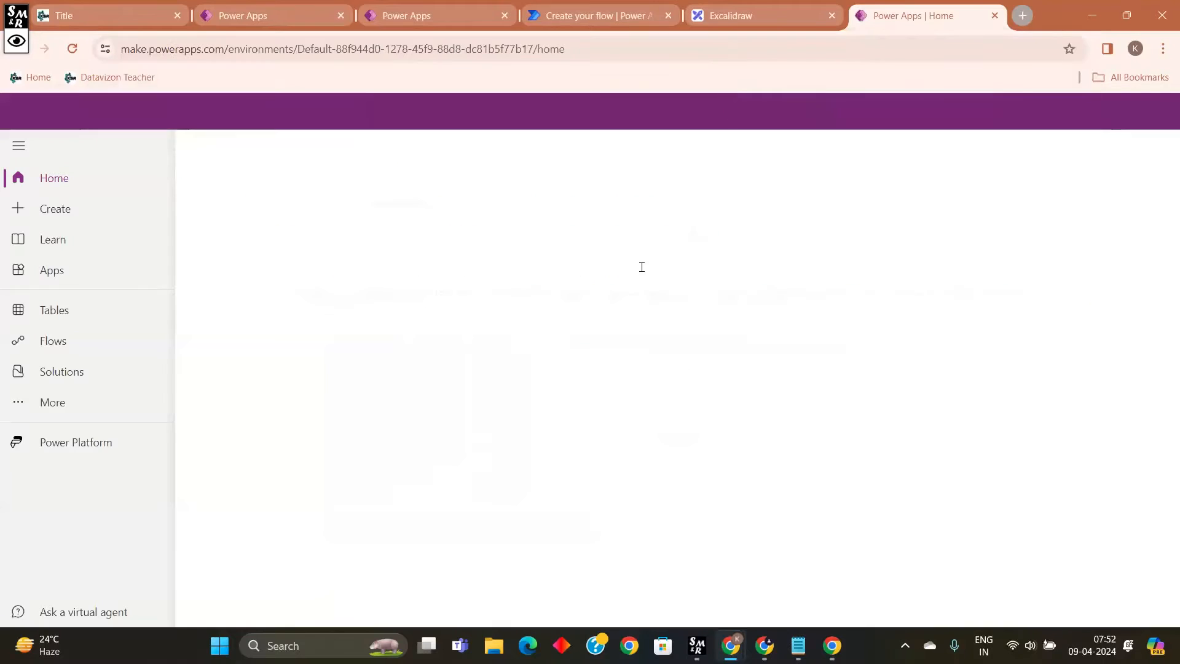
left_click(77, 272)
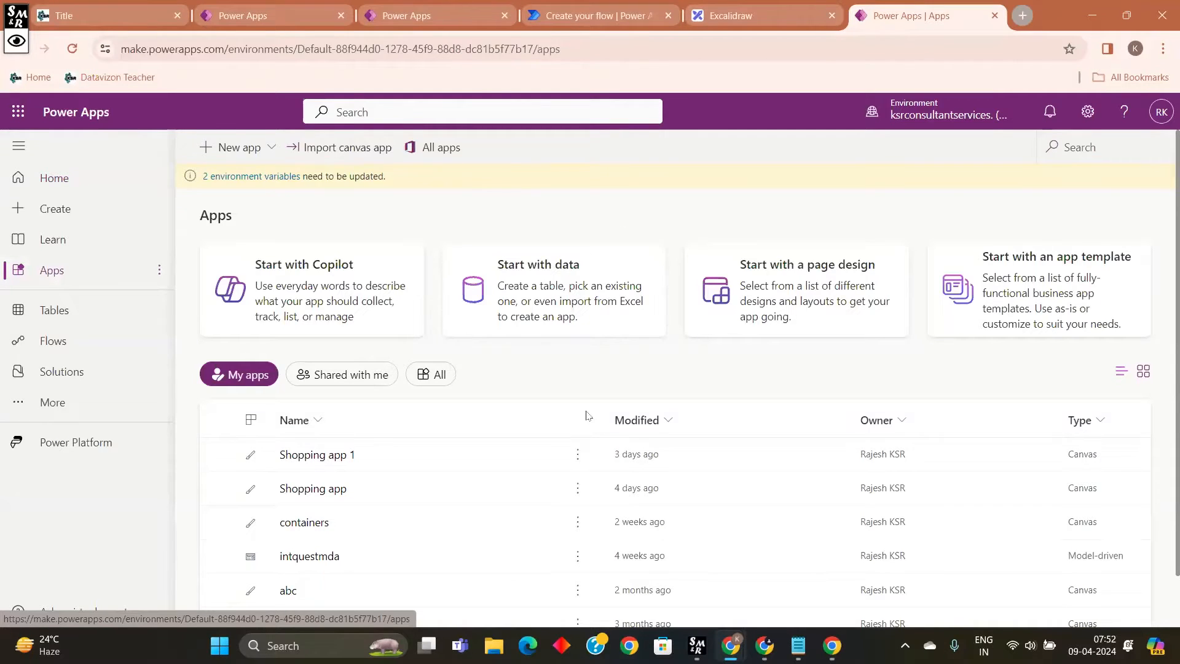
Step: Review the new app starting options and the Blank app creation choices without creating an app
left_click(257, 148)
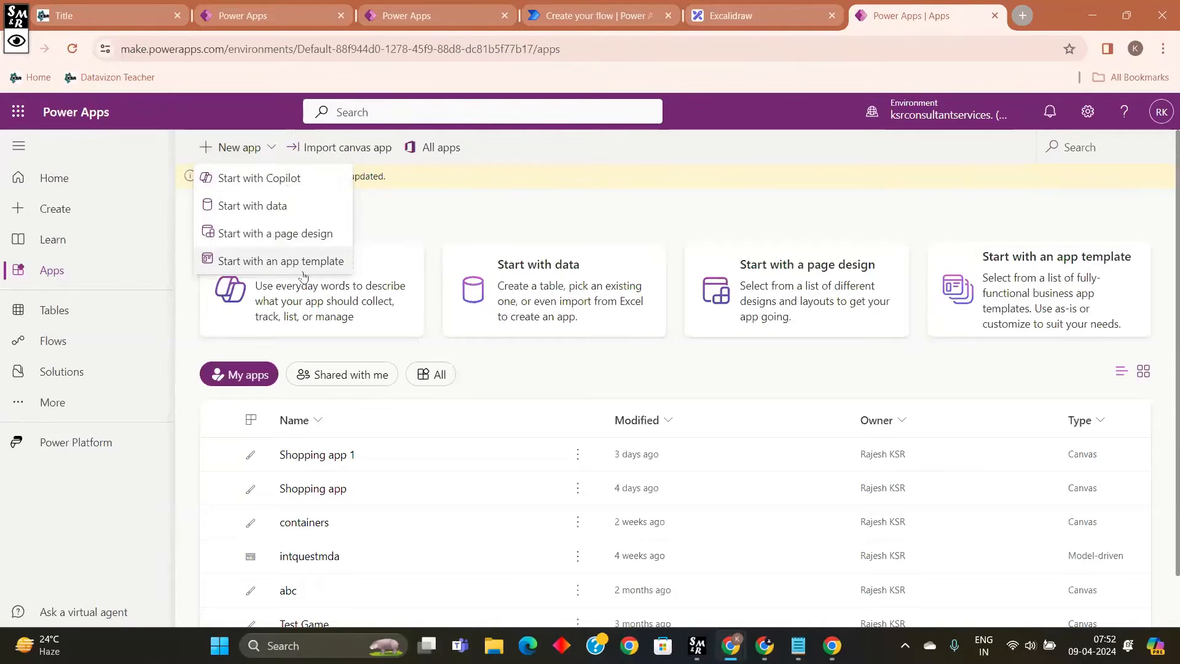
left_click(82, 207)
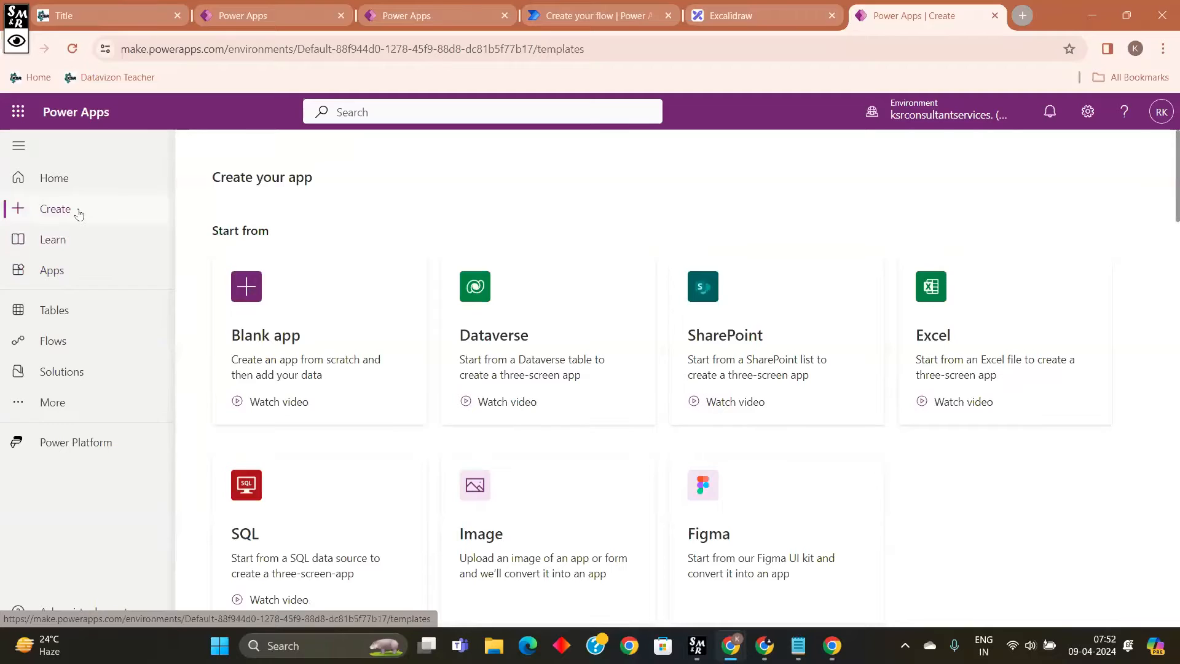
scroll(340, 303, "down", 1)
left_click(335, 258)
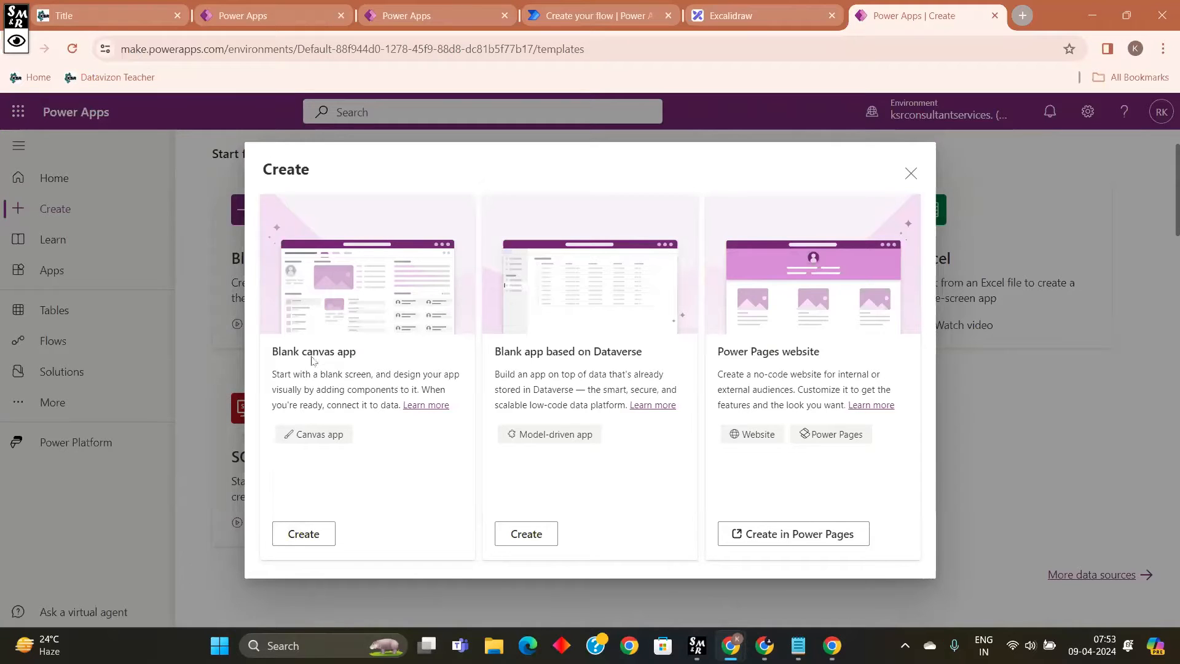
left_click(909, 175)
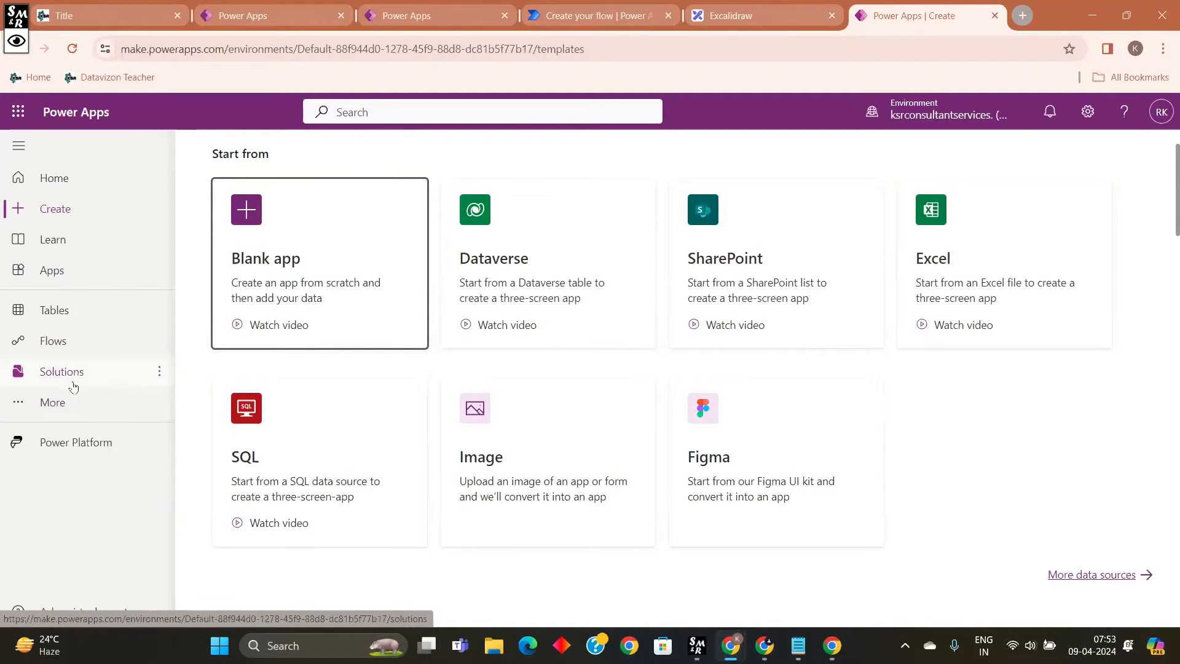
left_click(309, 229)
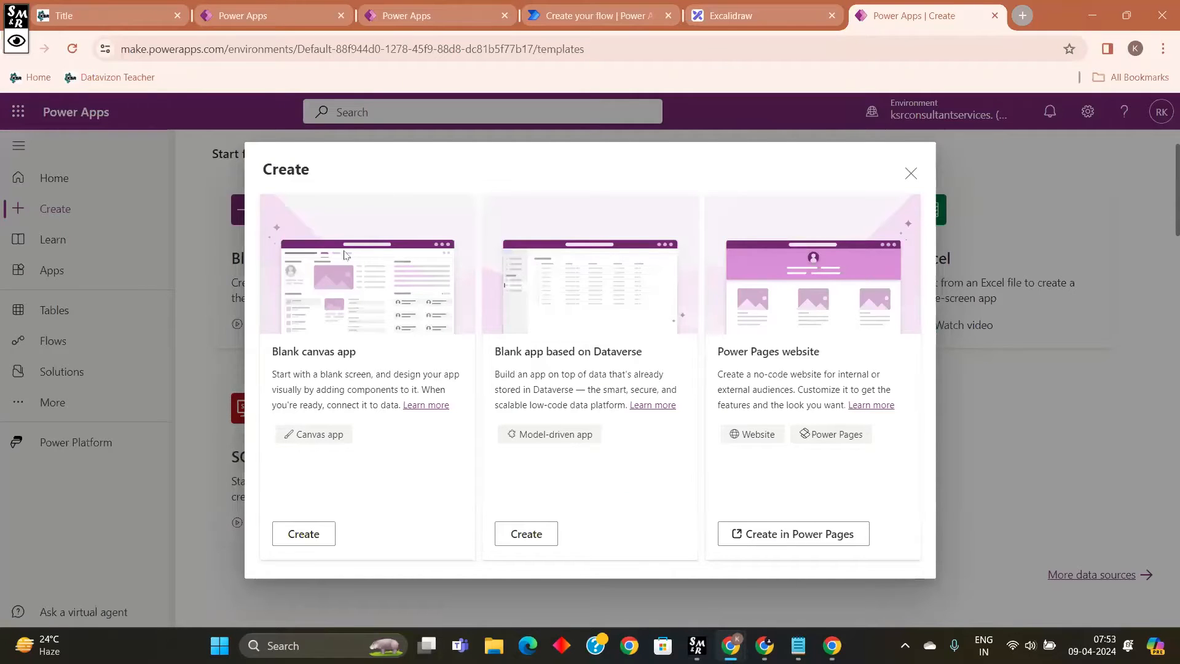
left_click(911, 174)
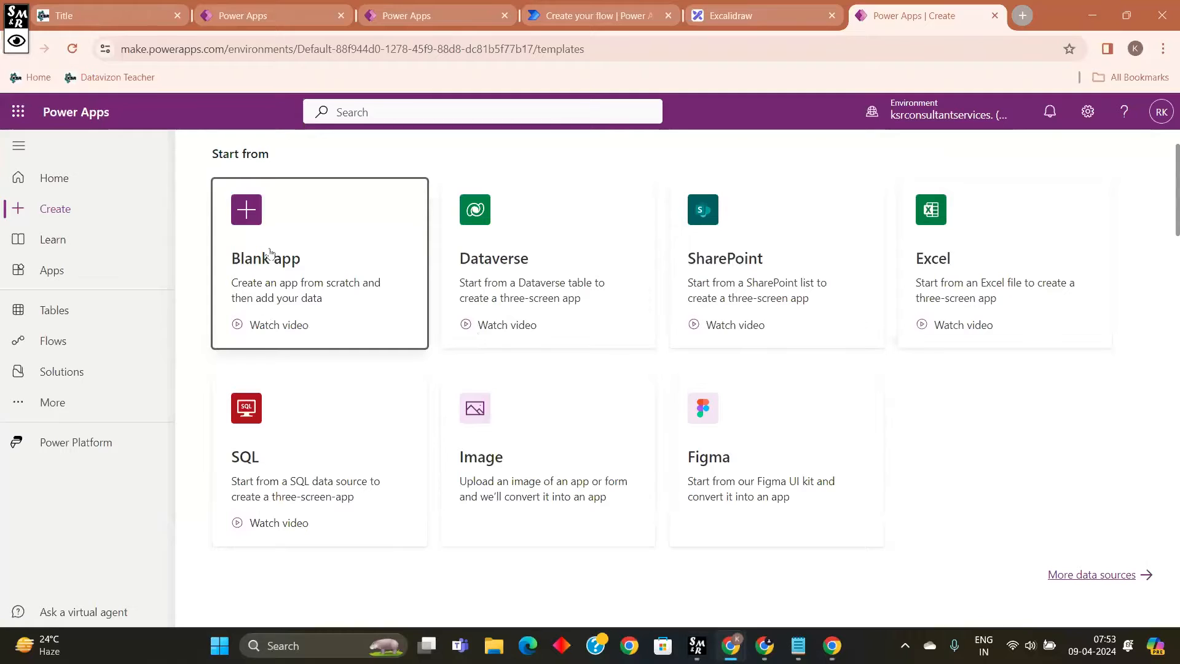
Step: Start a new solution from the Solutions page with the display name "Test app solution_Ugadi"
left_click(82, 376)
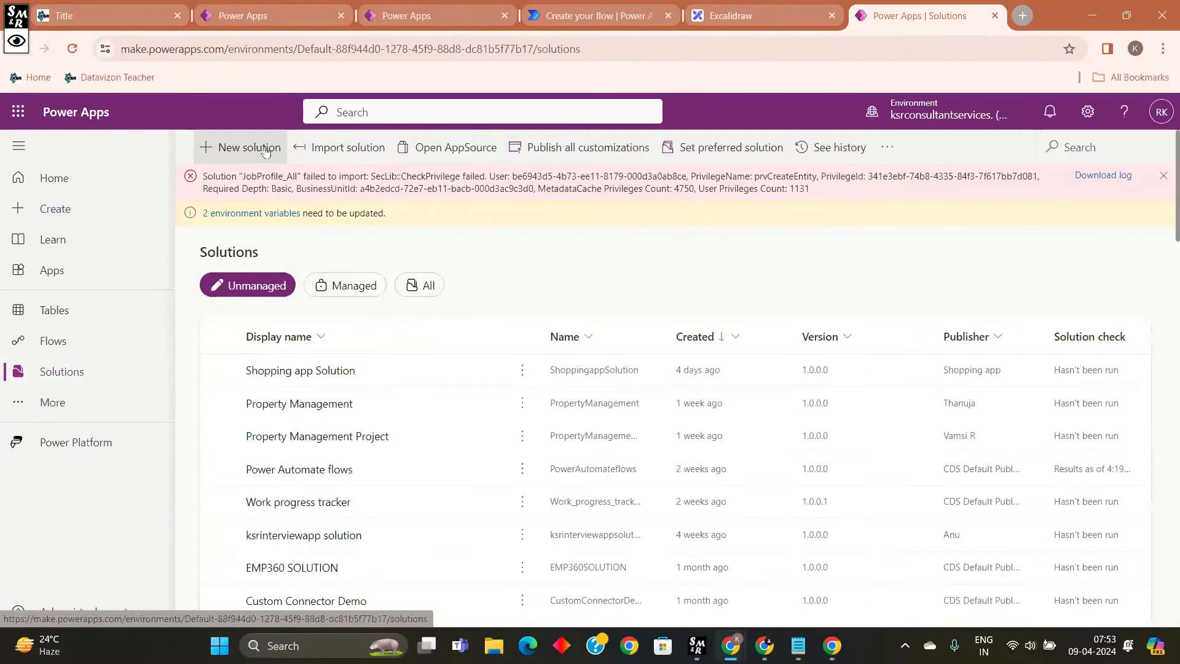
left_click(265, 148)
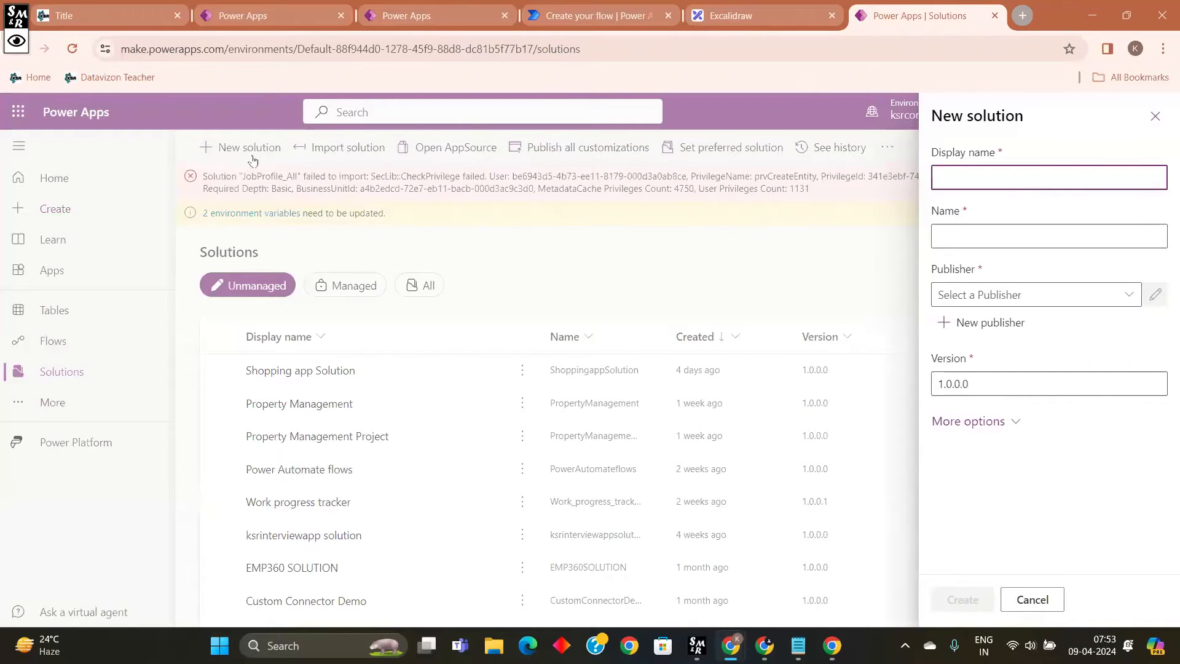
left_click(984, 179)
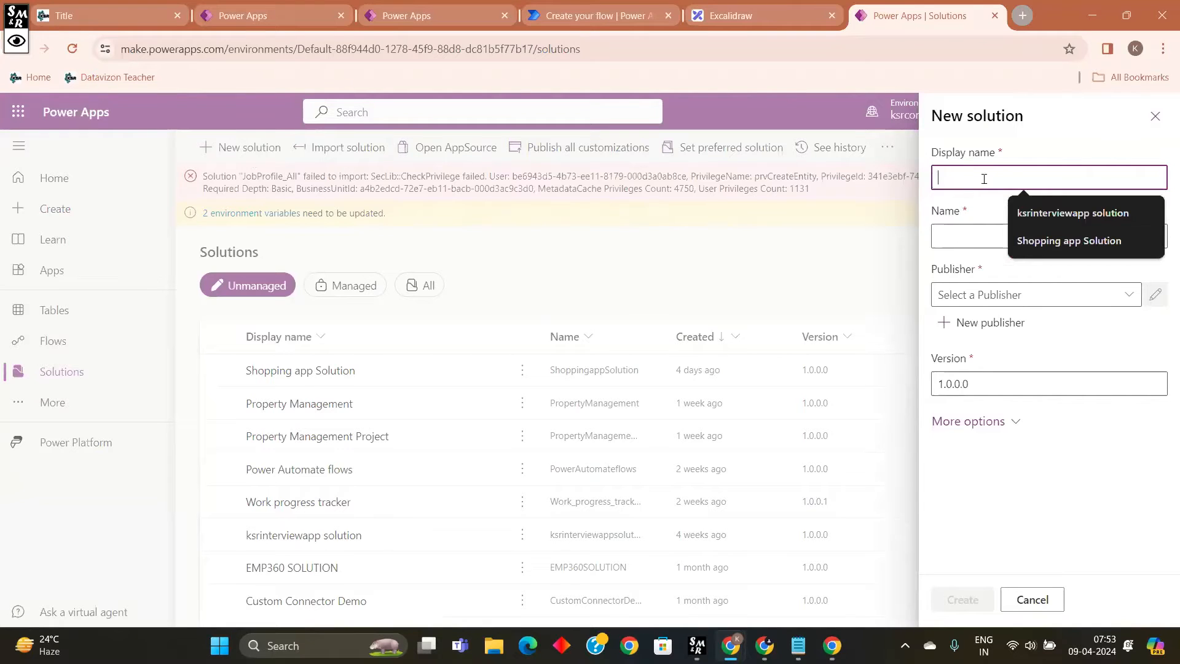
type("bankie")
key("BackSpace")
key("BackSpace")
key("BackSpace")
key("BackSpace")
key("BackSpace")
key("BackSpace")
type("Teat app")
key("BackSpace")
key("BackSpace")
key("BackSpace")
type("st app ")
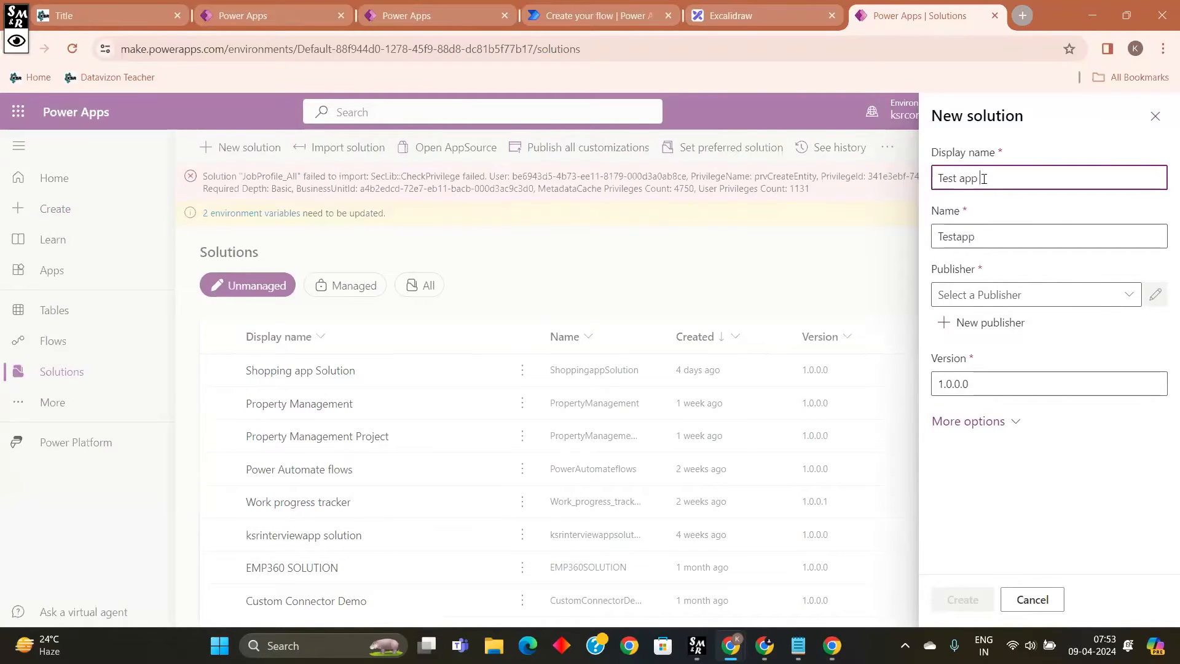
type("solution ")
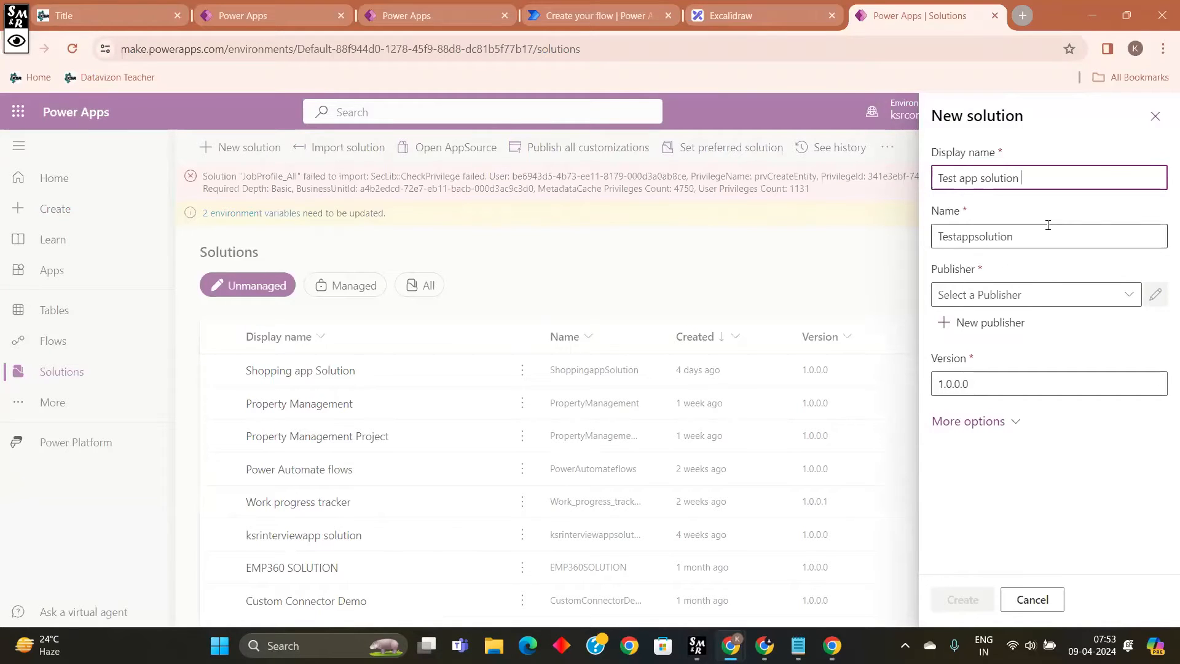
type("ugadi")
left_click(1051, 239)
left_click(1031, 182)
key("BackSpace")
type("Ugadi")
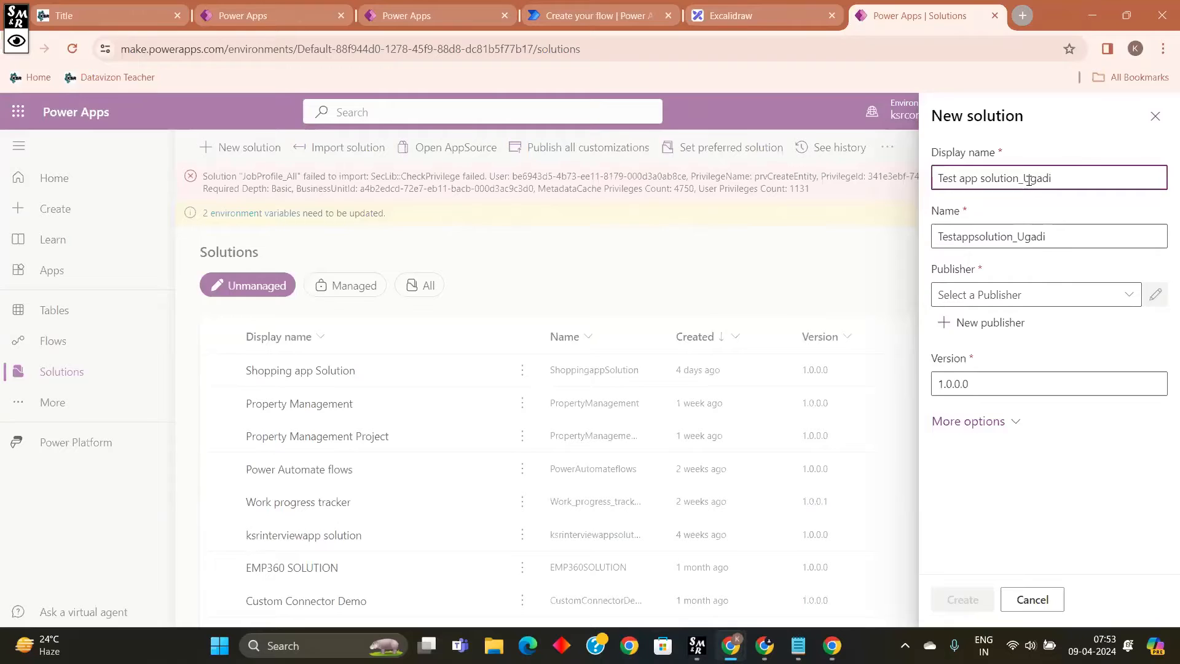
left_click(1051, 237)
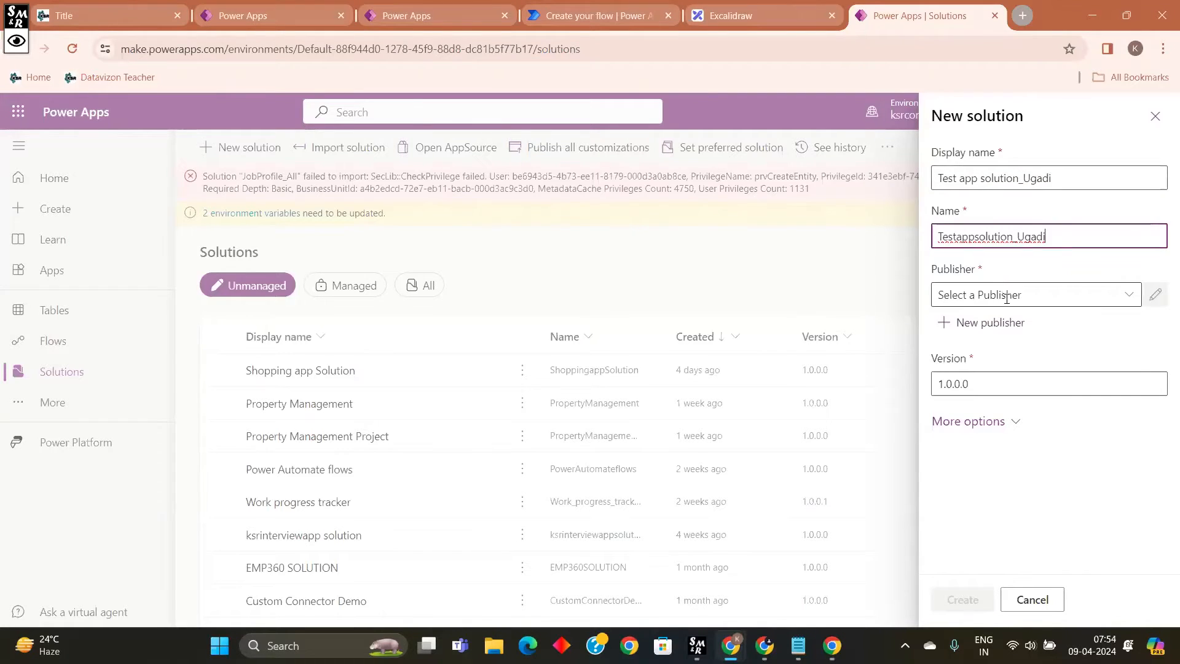
Step: Start a new publisher for the solution and set both its display name and name to "testappugadi"
left_click(1025, 298)
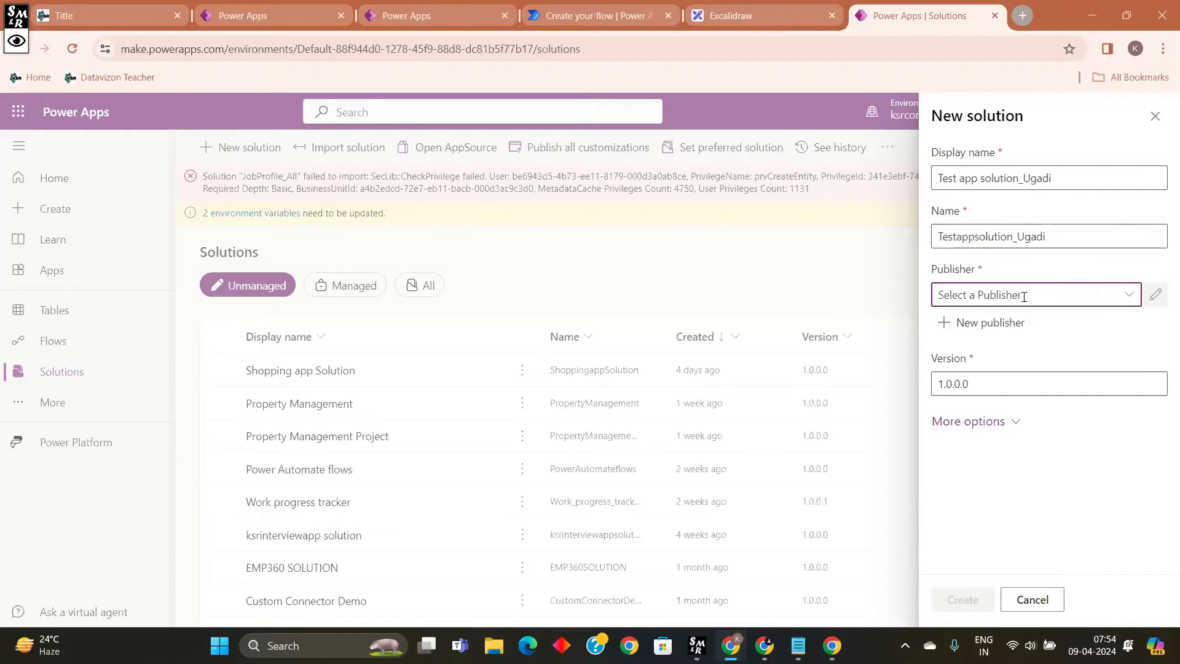
left_click(1130, 298)
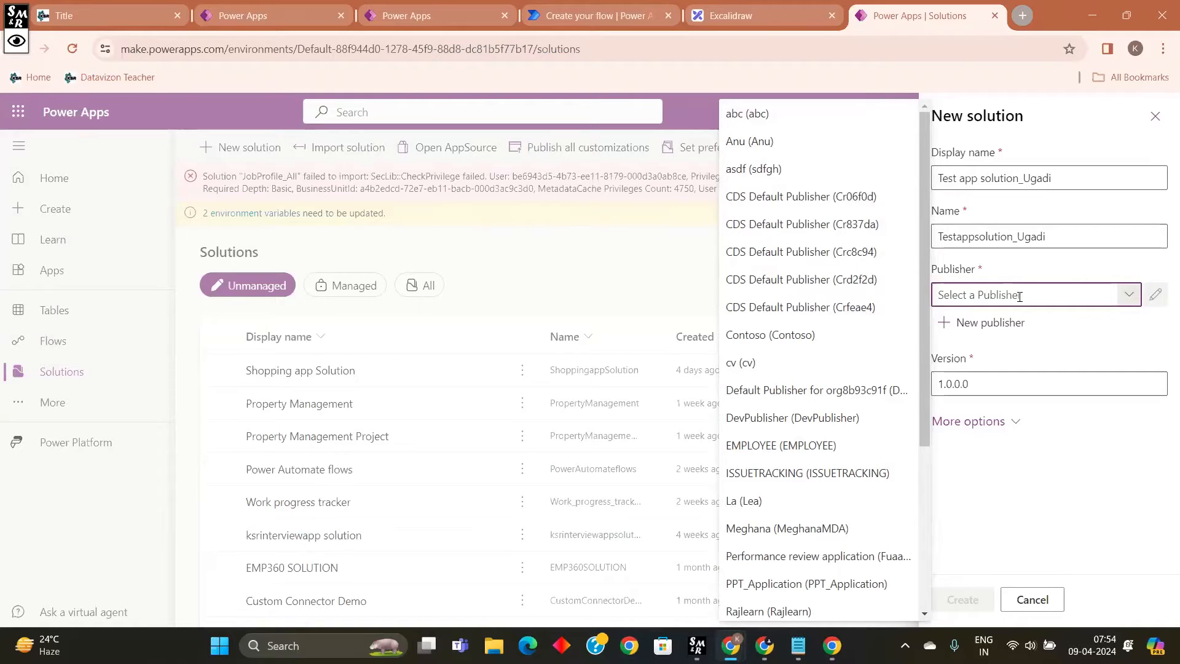
left_click(1084, 349)
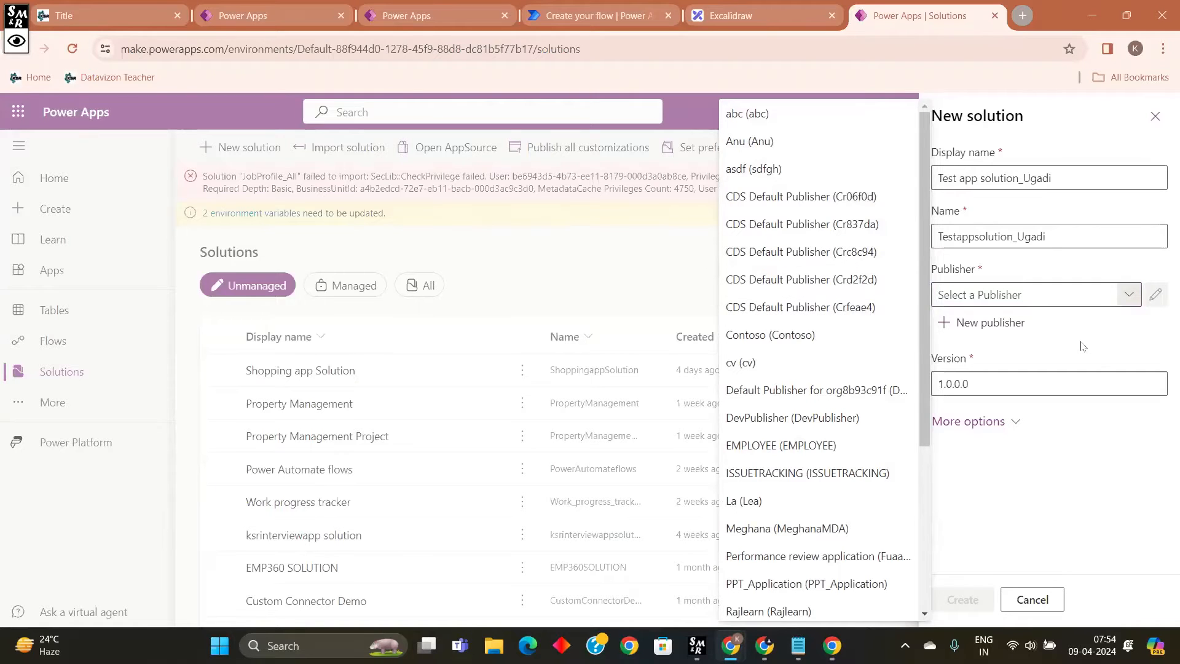
left_click(971, 332)
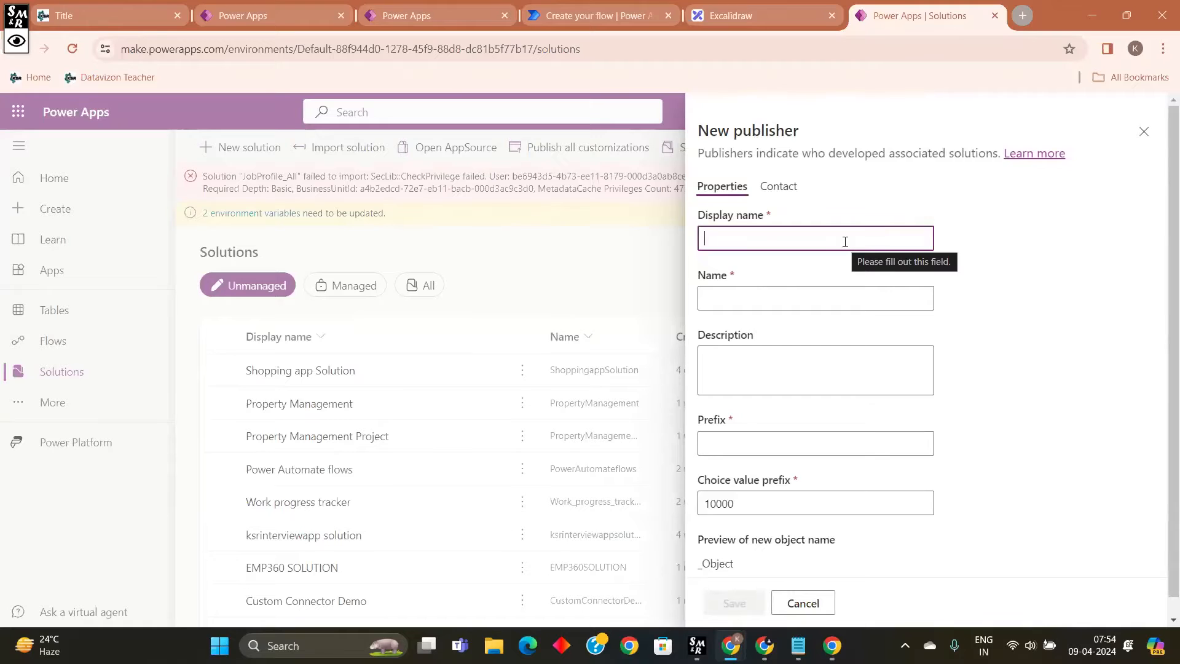
left_click(845, 241)
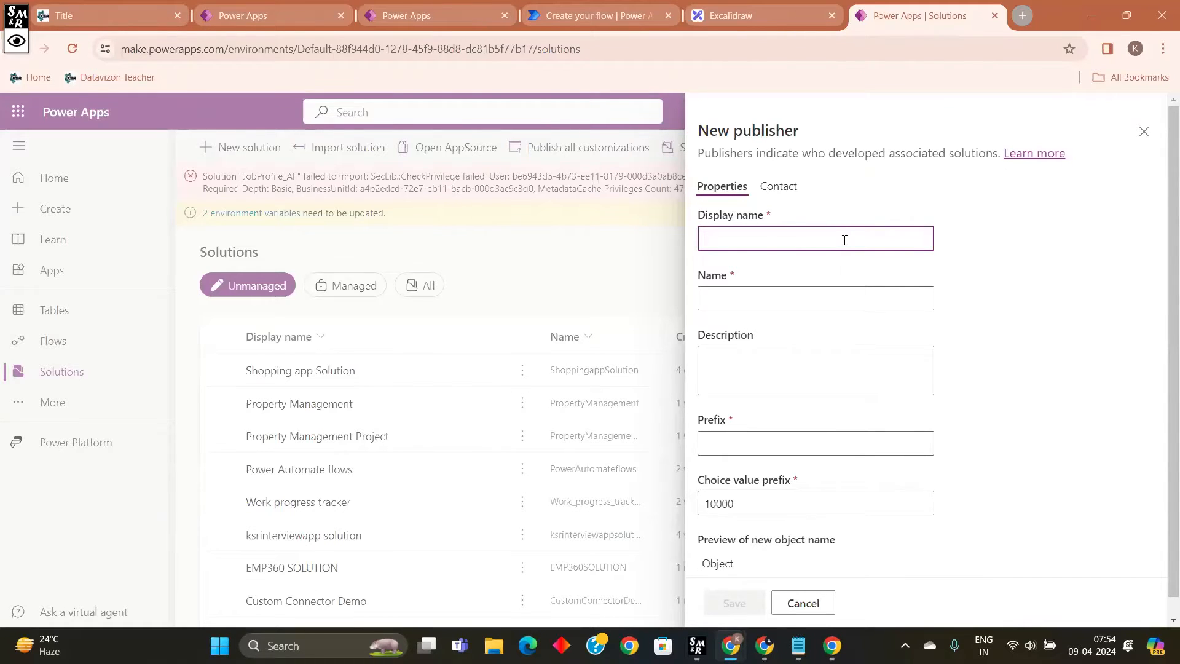
type("testappugadi")
left_click(735, 299)
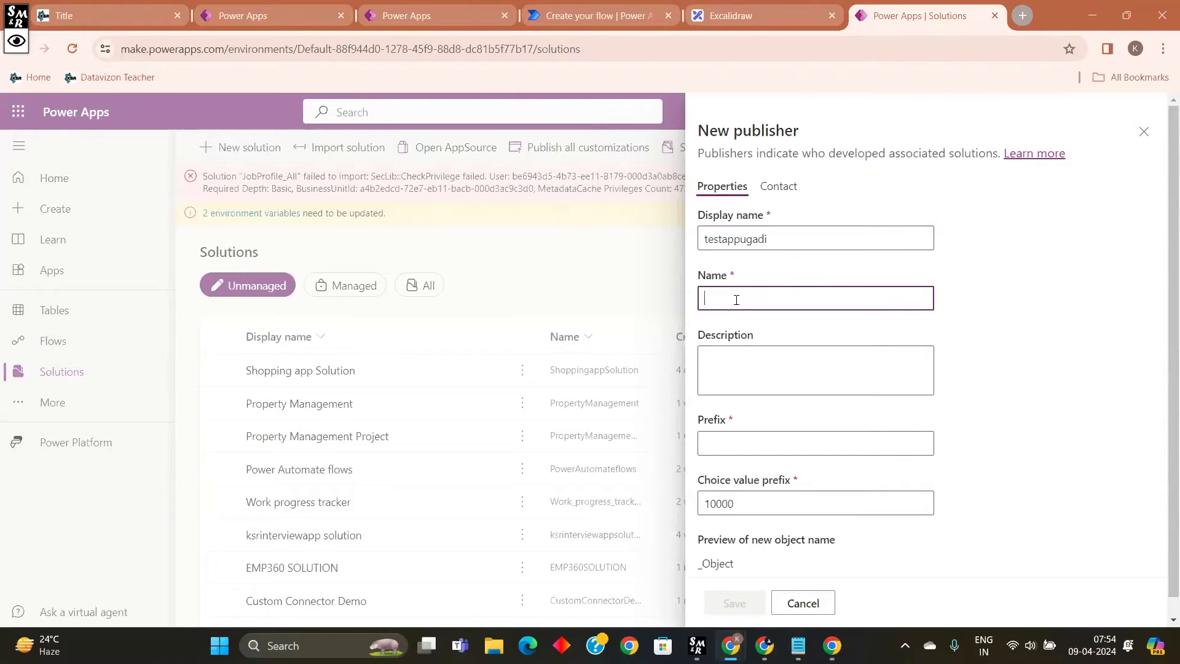
key("shift+Tab")
key("ctrl+c")
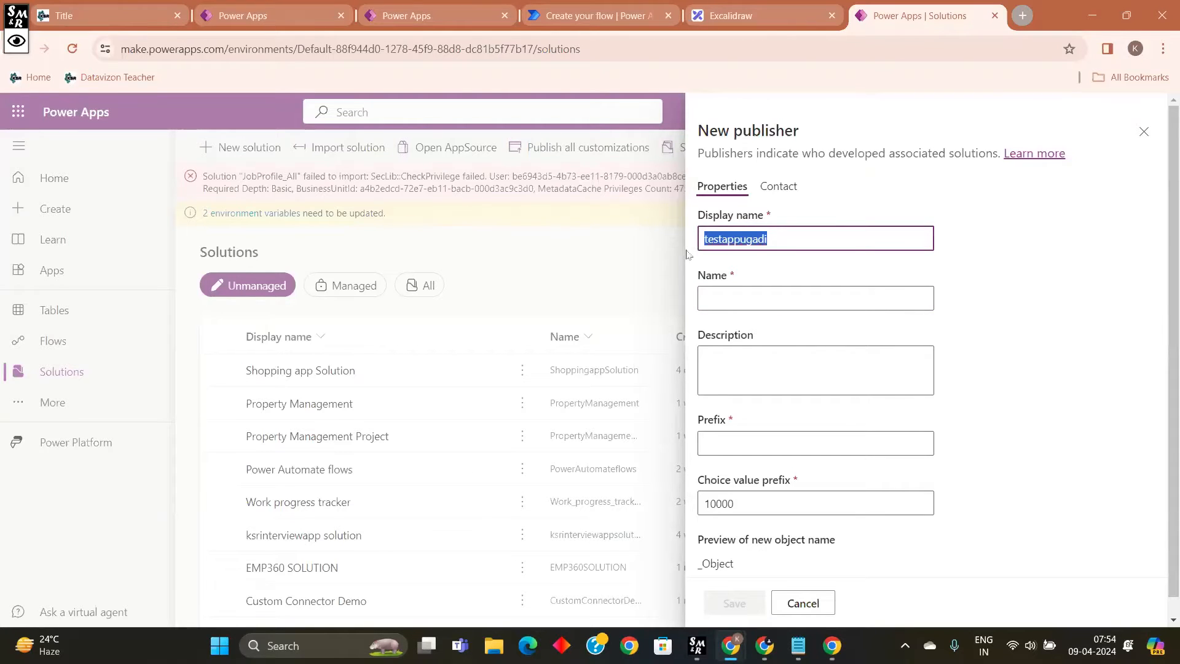
key("Tab")
key("ctrl+v")
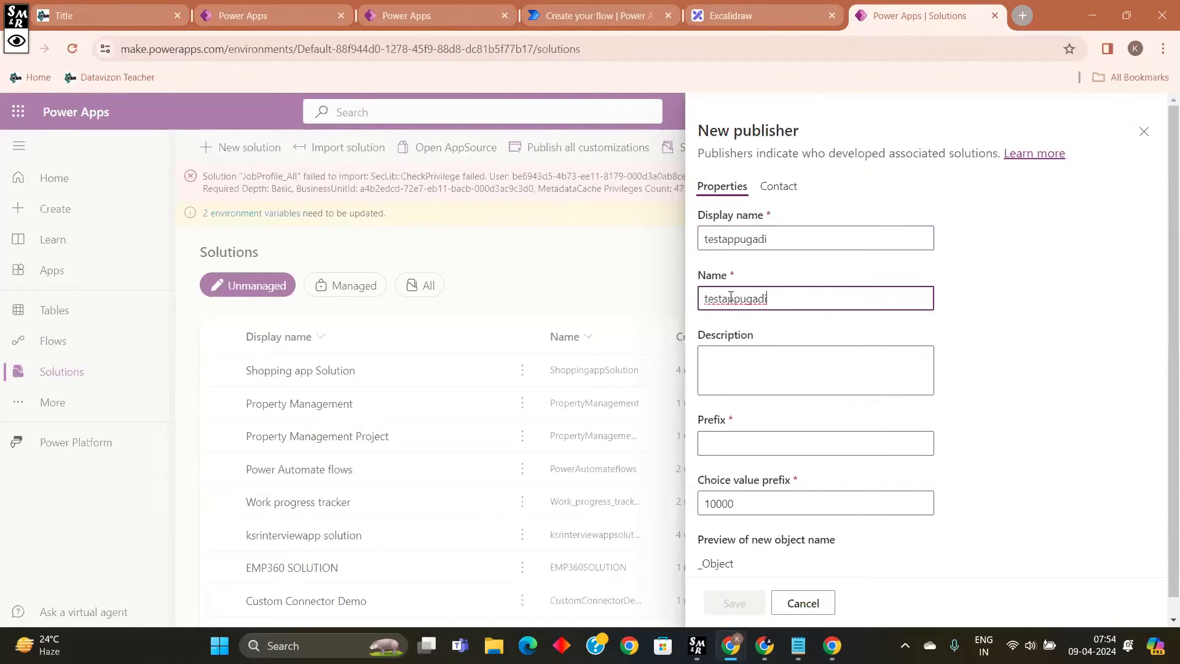
Step: Set the new publisher's prefix to "tappu", leaving the description empty
left_click(737, 363)
scroll(746, 387, "down", 1)
left_click(726, 416)
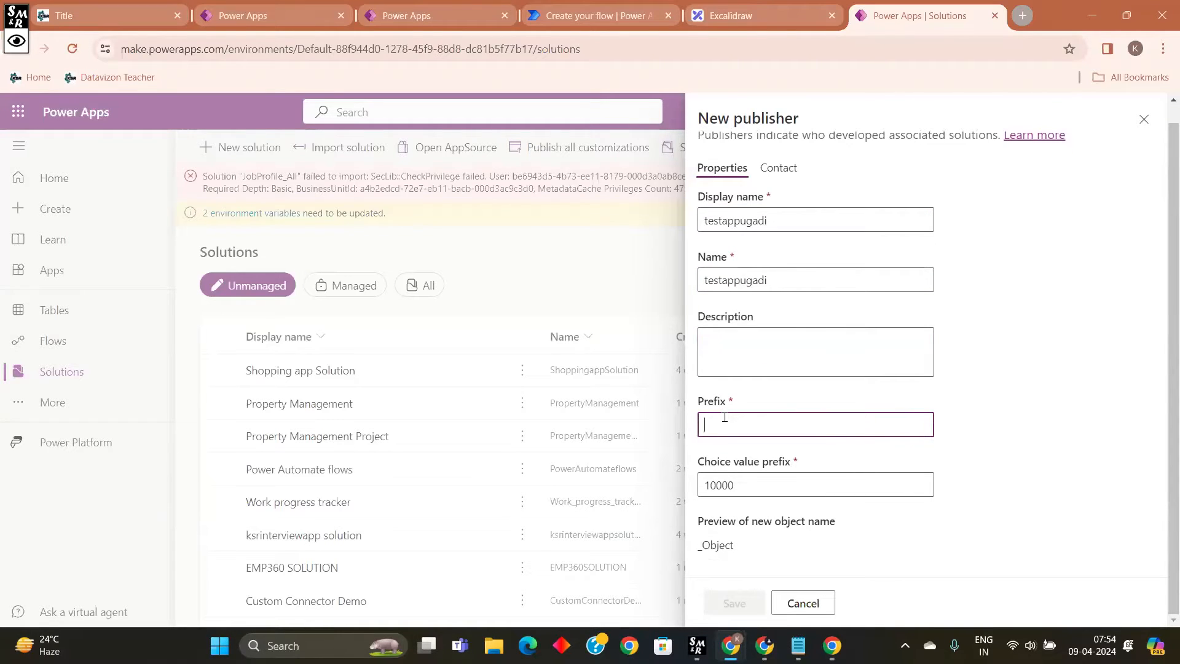
type("ta")
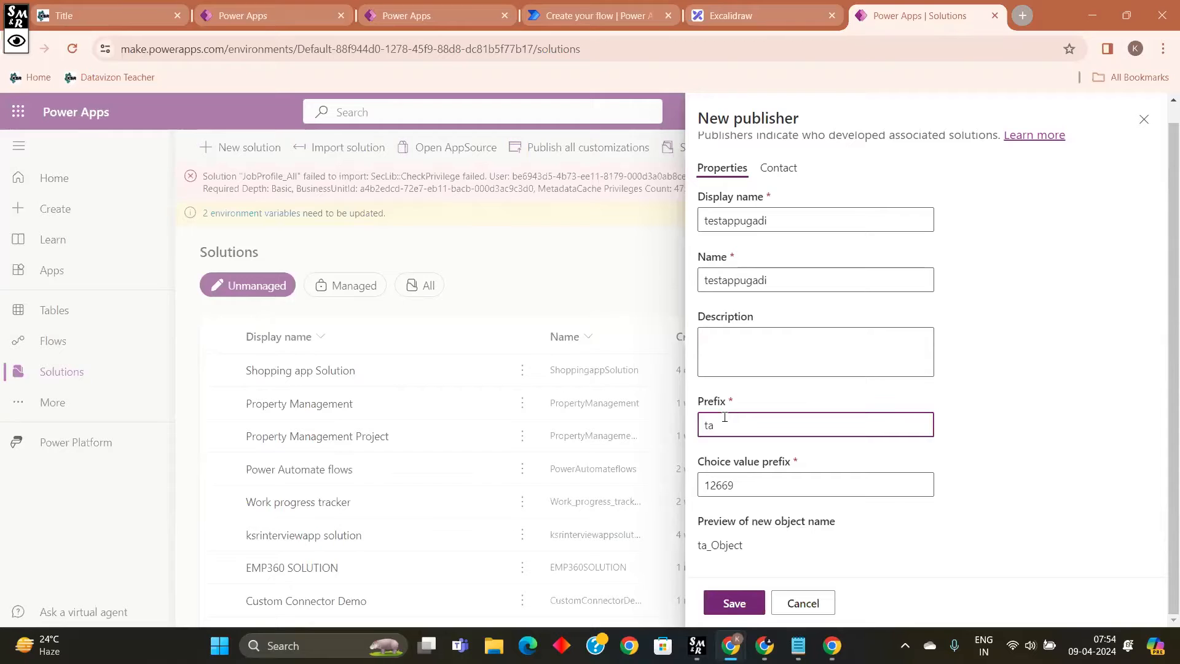
type("ppu")
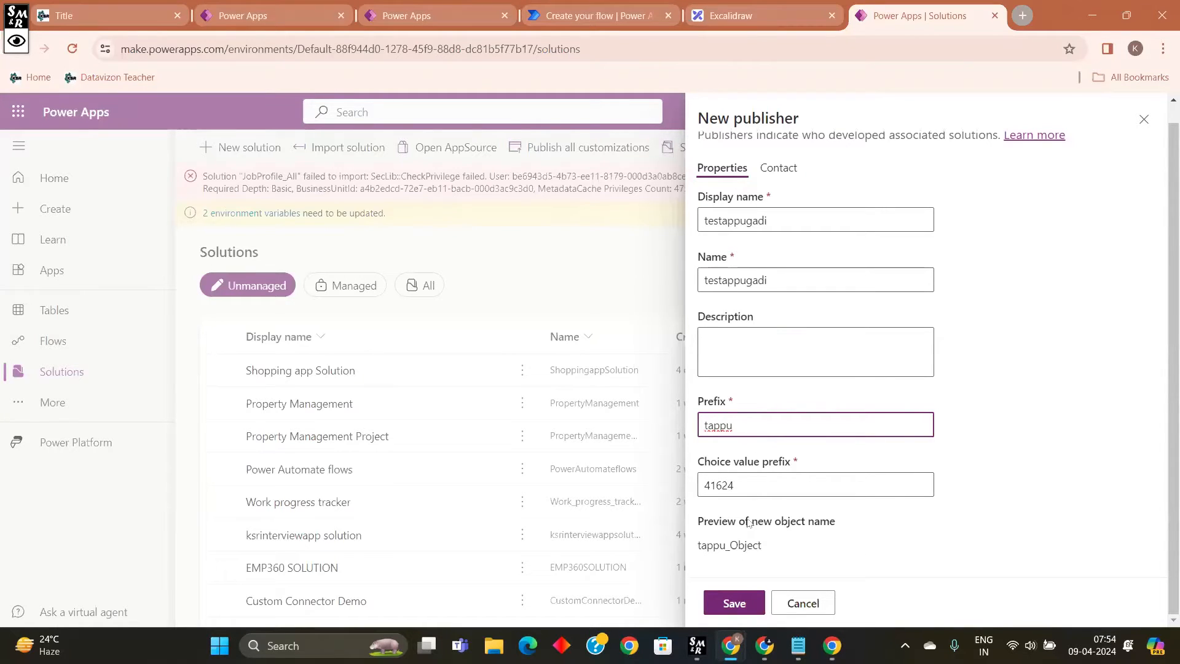
Step: Examine the publisher's prefix and how it is used in the preview of the new object name
left_click_drag(734, 426, 700, 425)
left_click(745, 423)
left_click_drag(736, 425, 696, 436)
left_click(743, 430)
left_click(755, 430)
mouse_move(776, 547)
left_mouse_down()
mouse_move(684, 551)
mouse_move(769, 550)
left_mouse_up()
left_click(728, 547)
left_click(790, 544)
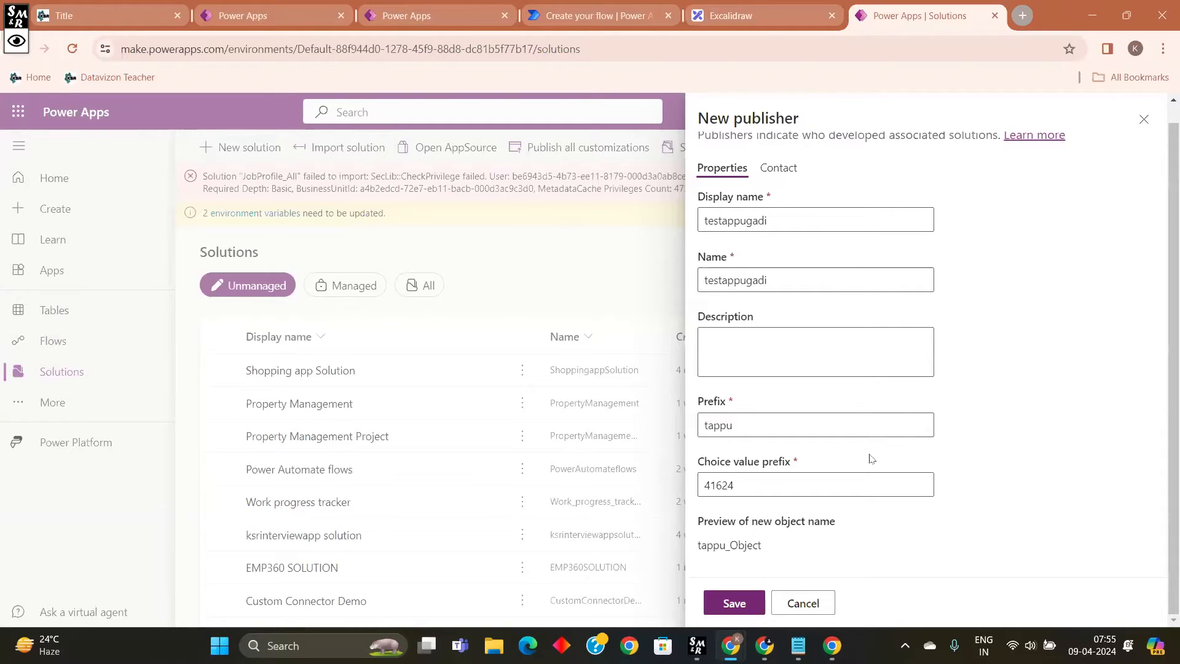
double_click(762, 549)
left_click(765, 547)
Step: Switch to Excalidraw and draw two vertical lines dividing the Env1 floor into three rooms
left_click(732, 27)
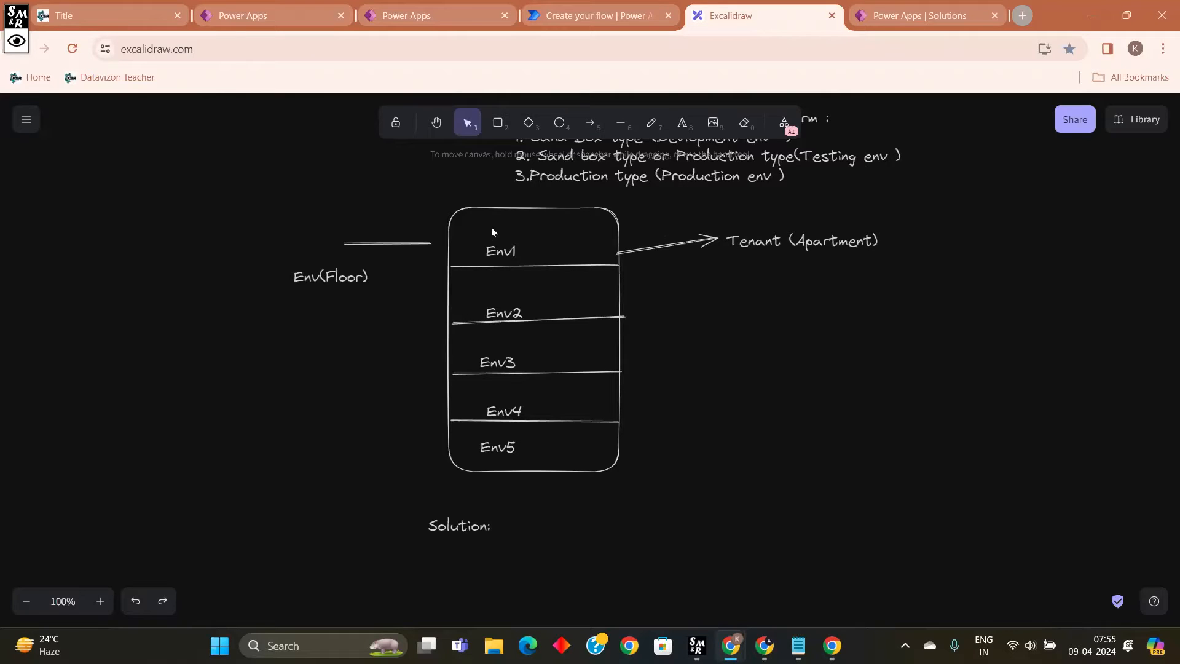
left_click(621, 122)
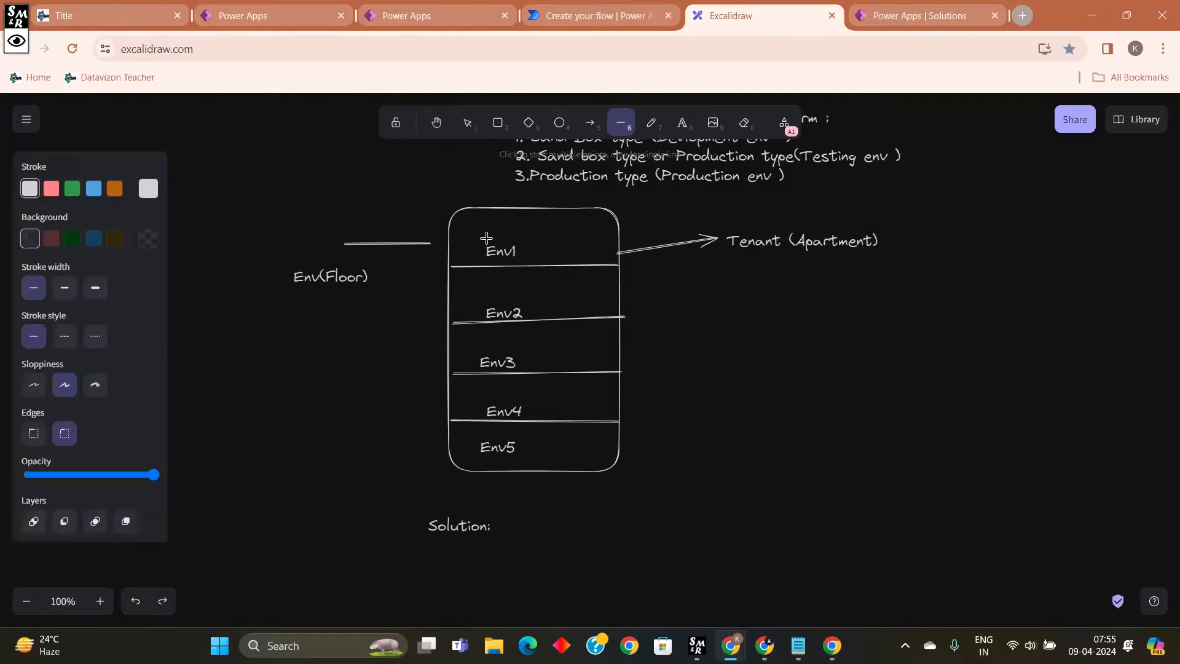
left_click_drag(496, 212, 501, 266)
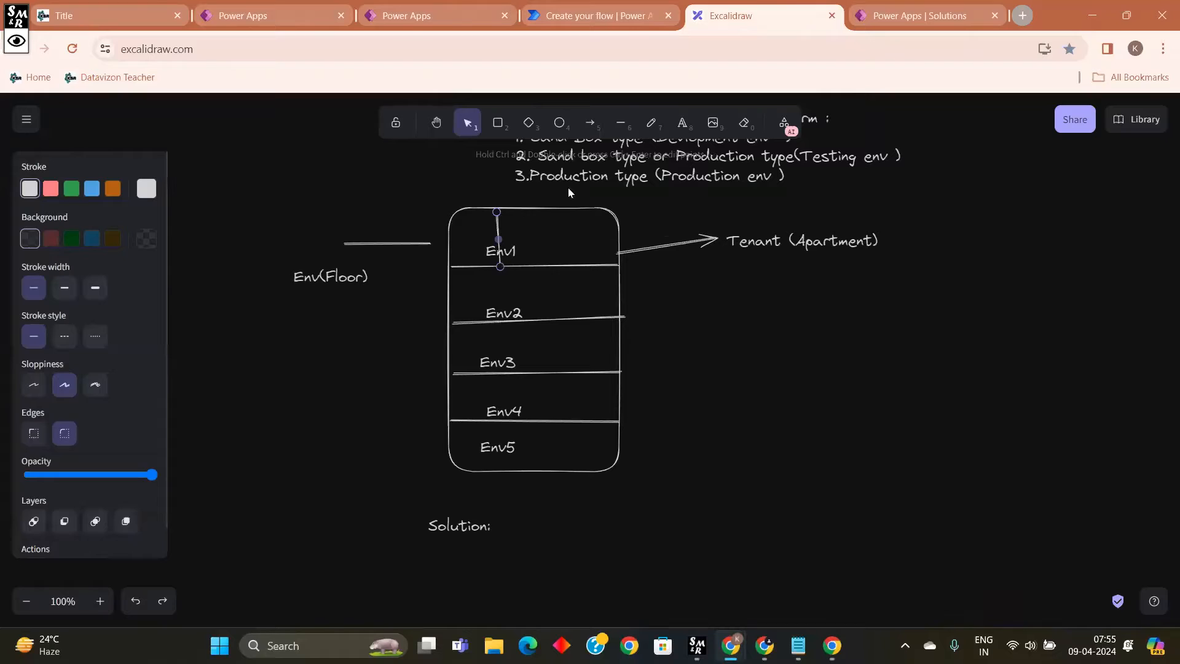
left_click(621, 122)
left_click_drag(549, 208, 549, 266)
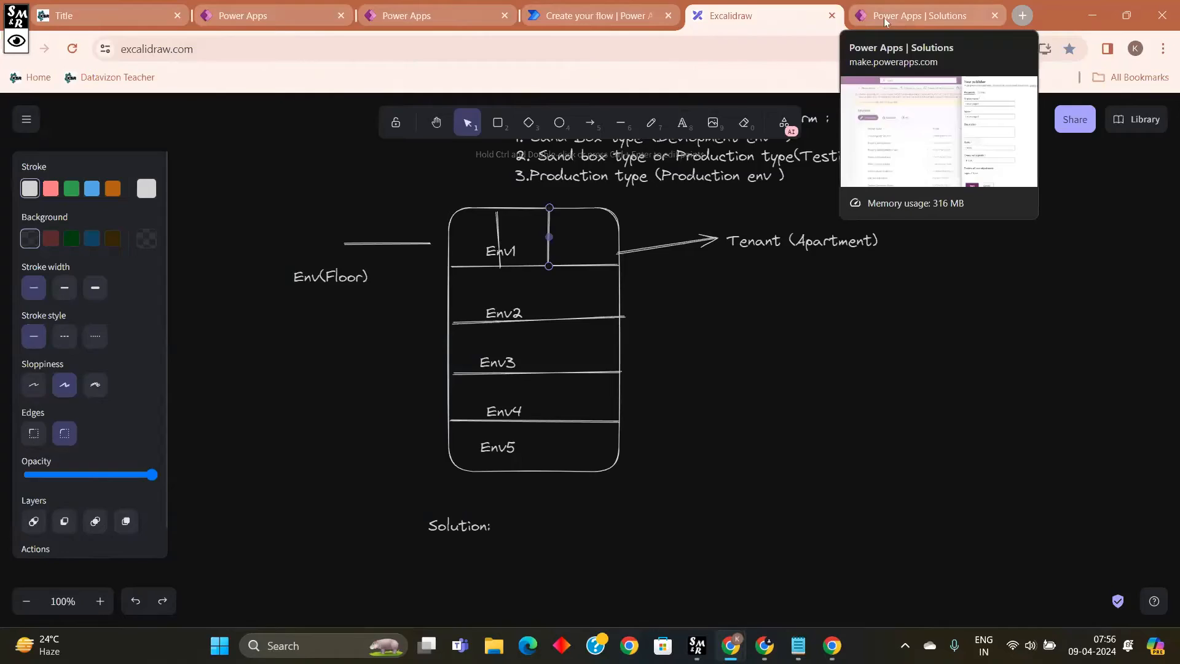
Step: Switch back to Power Apps, point out the new object name preview and save the testappugadi publisher
left_click(916, 16)
left_click(819, 546)
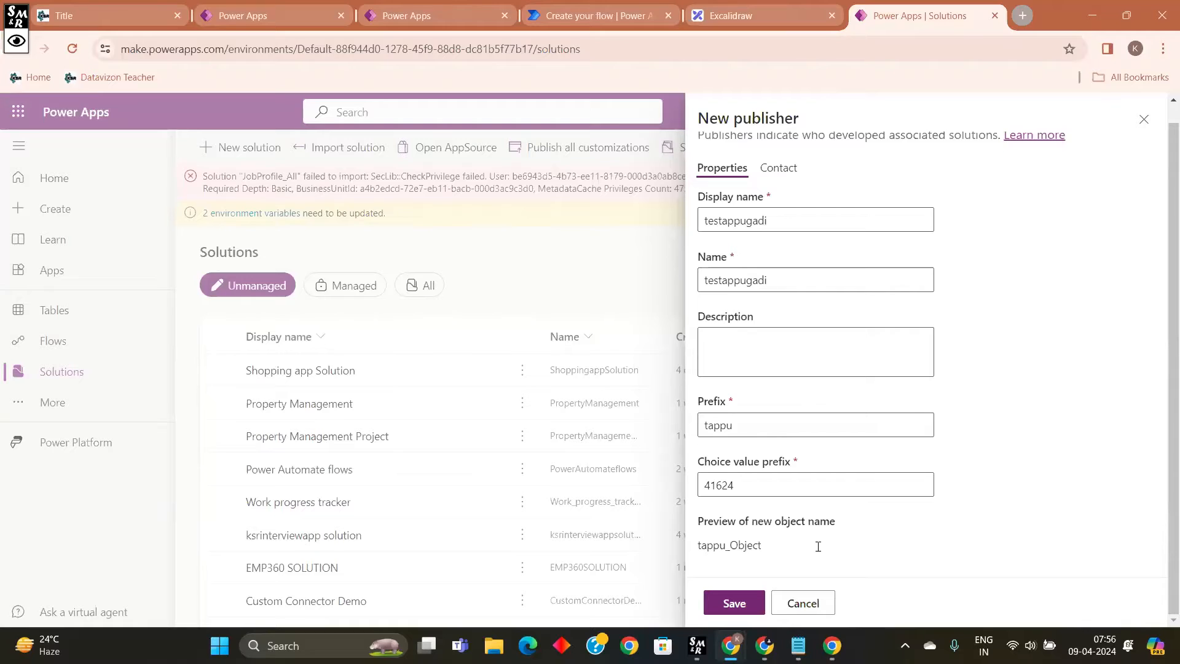
left_click_drag(772, 547, 699, 550)
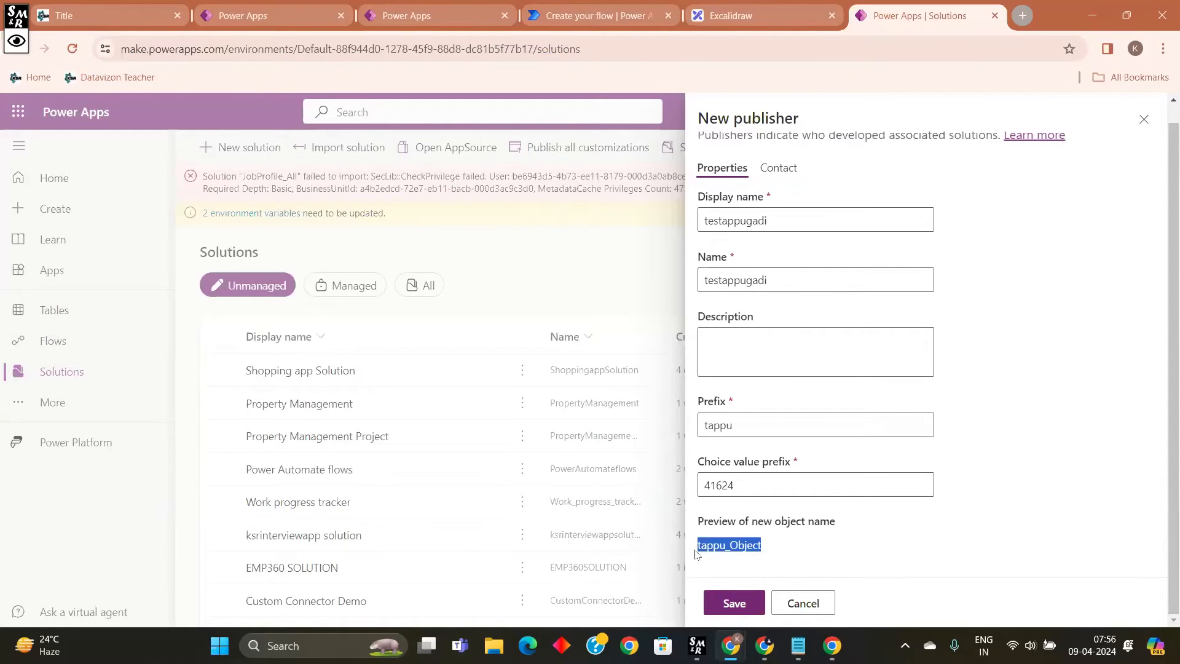
double_click(728, 546)
left_click(841, 544)
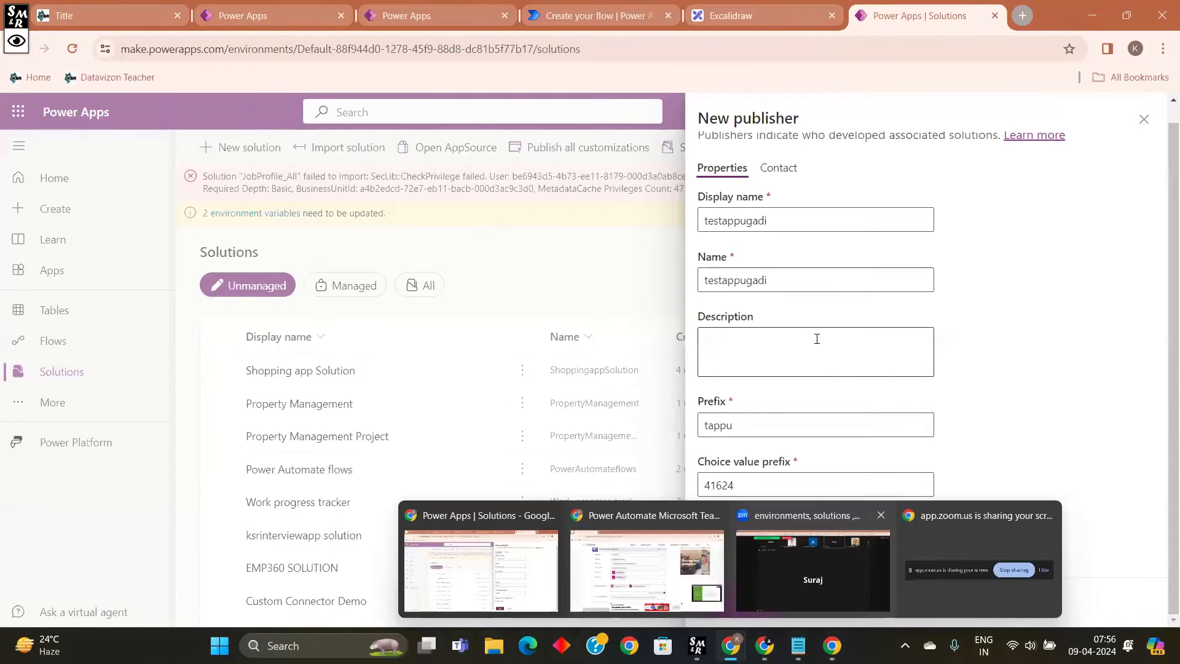
left_click(739, 599)
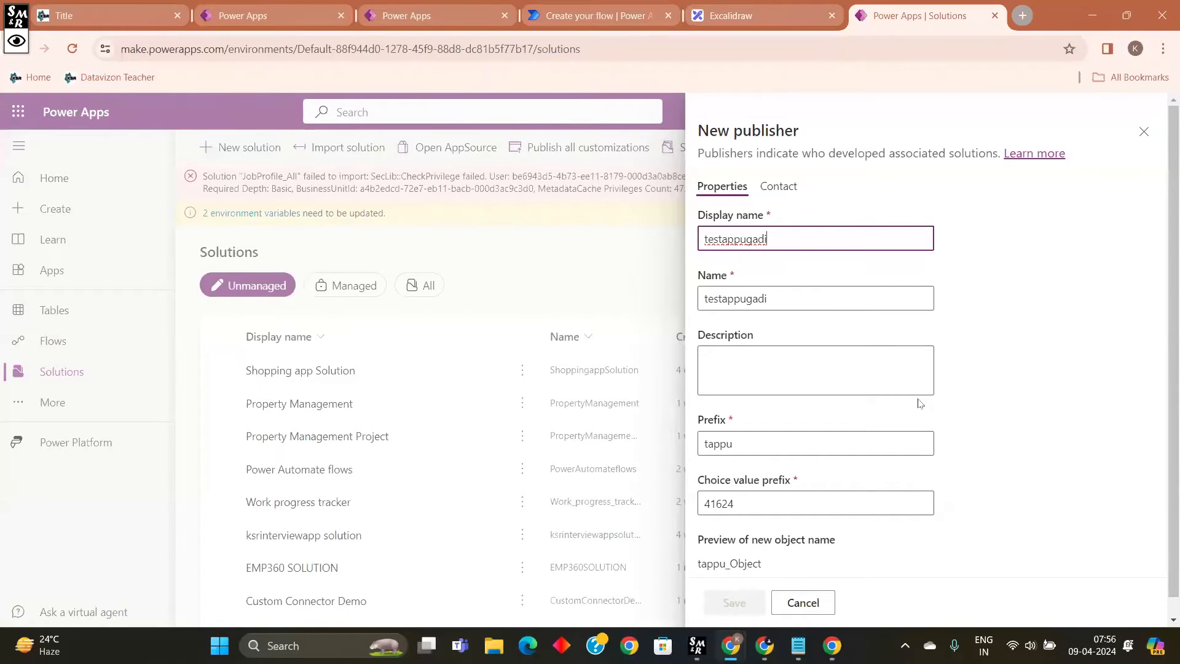
scroll(952, 357, "down", 1)
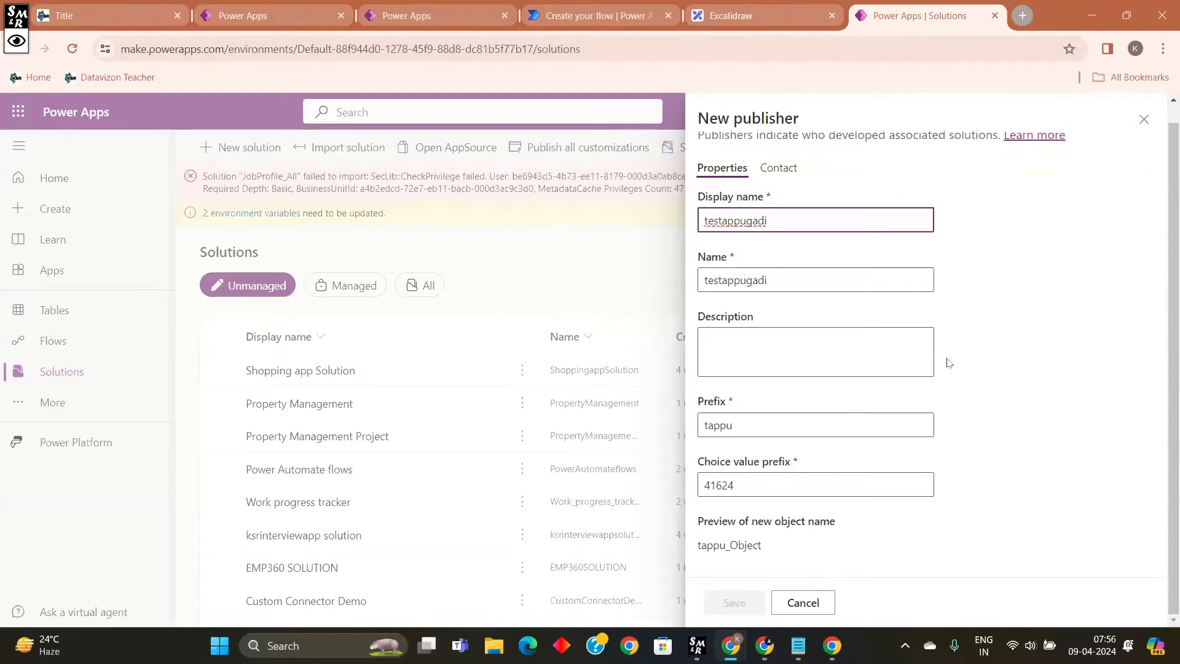
key("Escape")
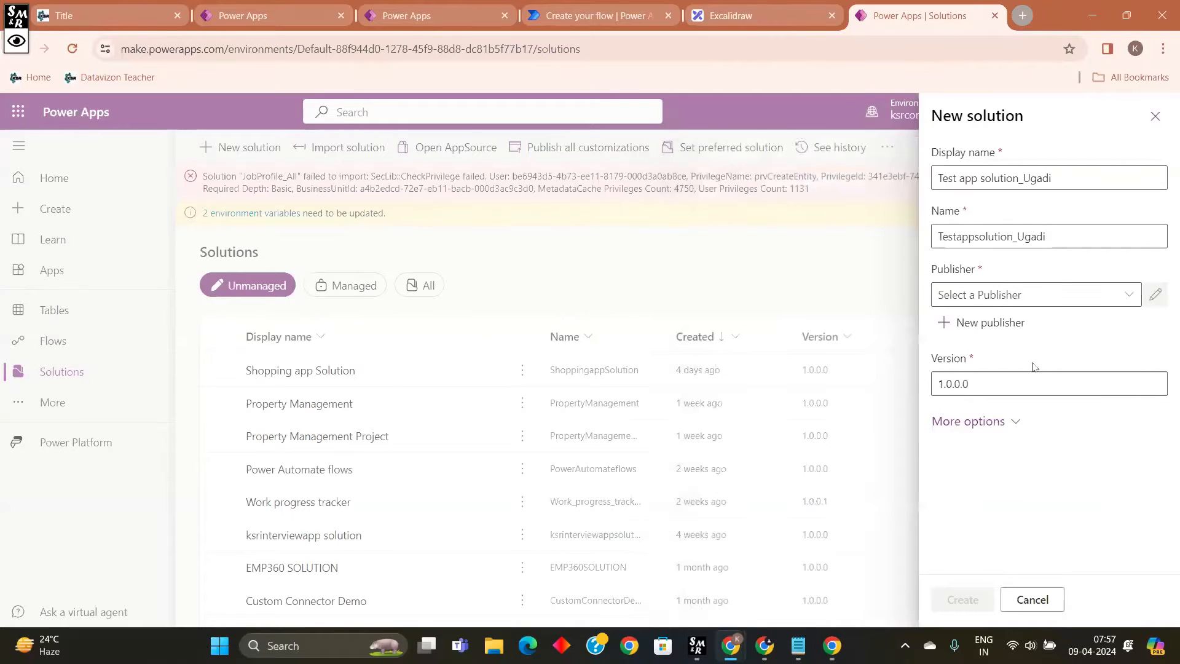
Step: Choose testappugadi as the publisher of the new Test app solution_Ugadi solution and create it with version 1.0.0.0
left_click(1044, 296)
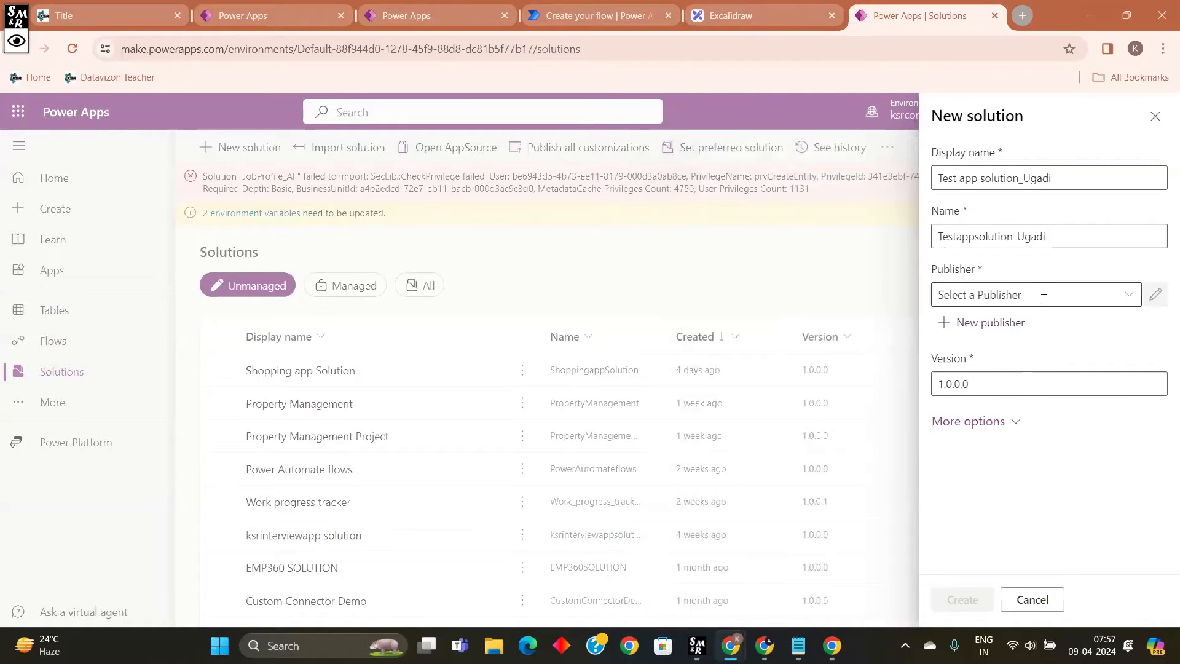
left_click(1133, 296)
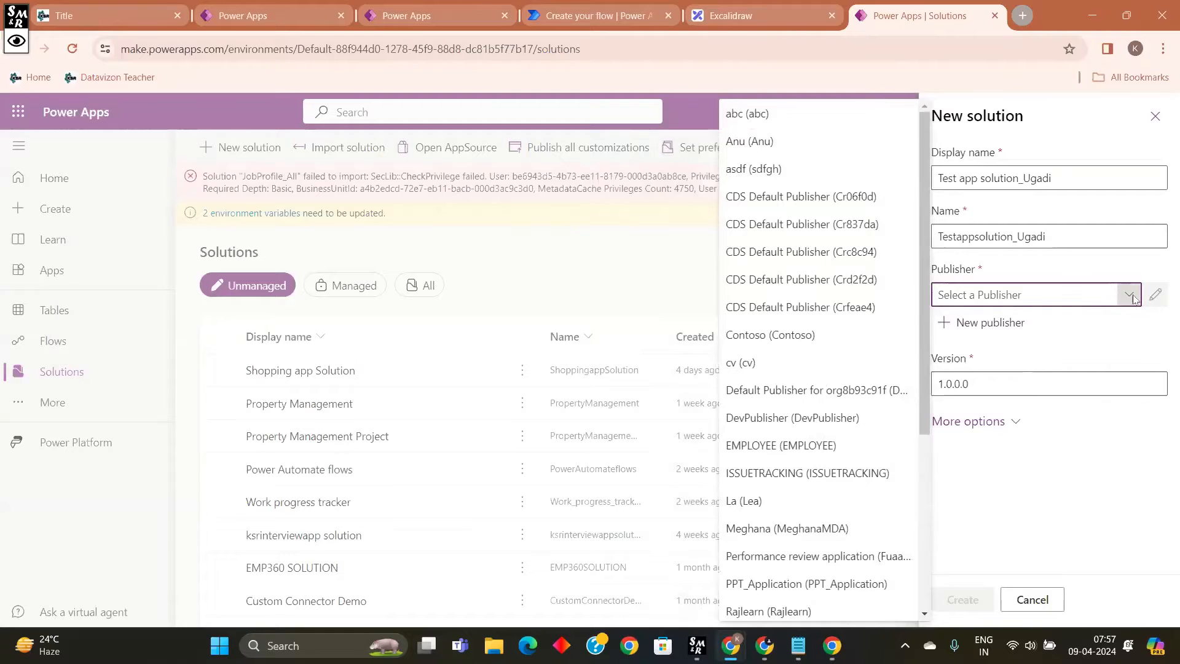
scroll(818, 354, "down", 5)
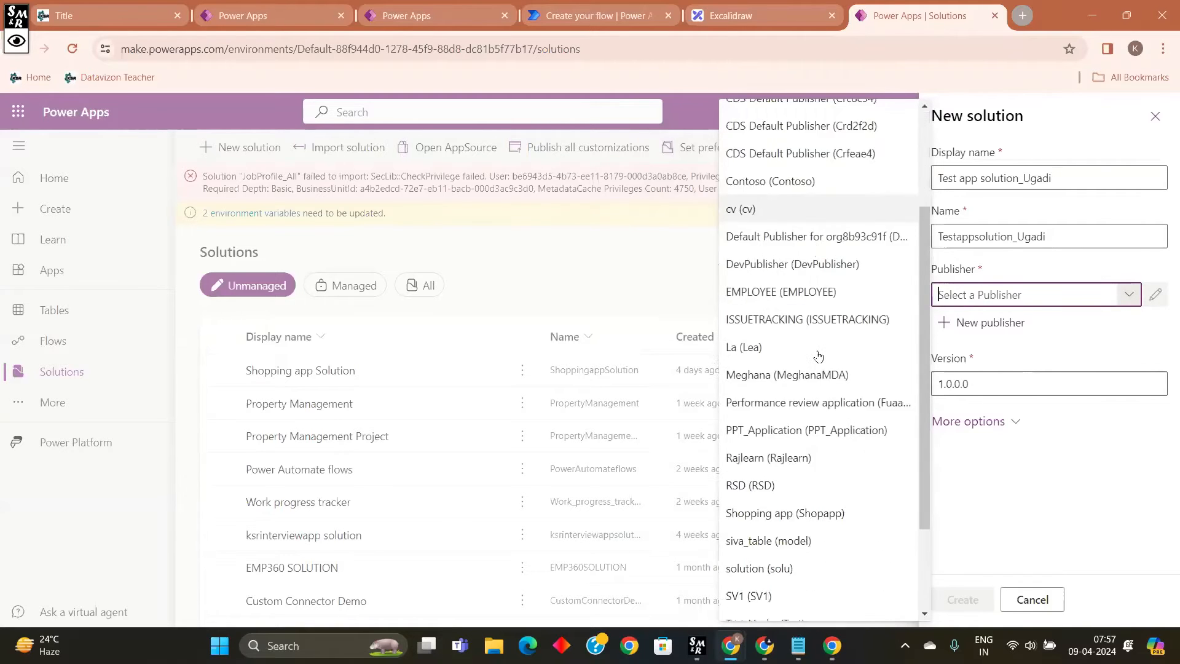
scroll(821, 400, "up", 5)
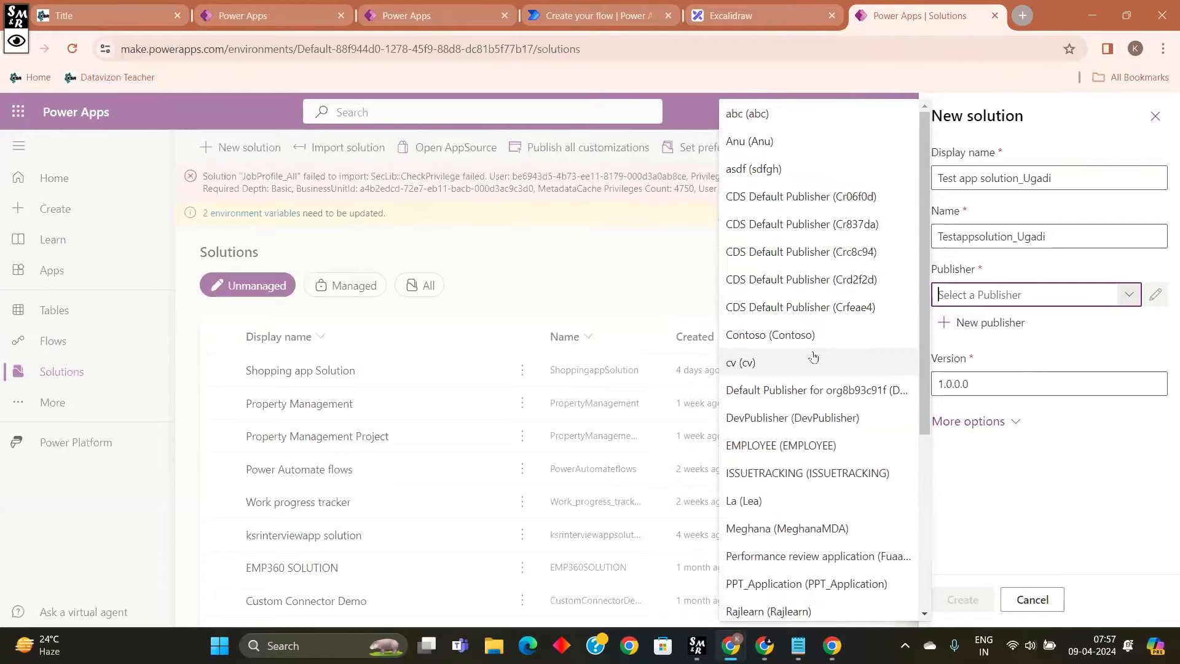
scroll(815, 359, "down", 4)
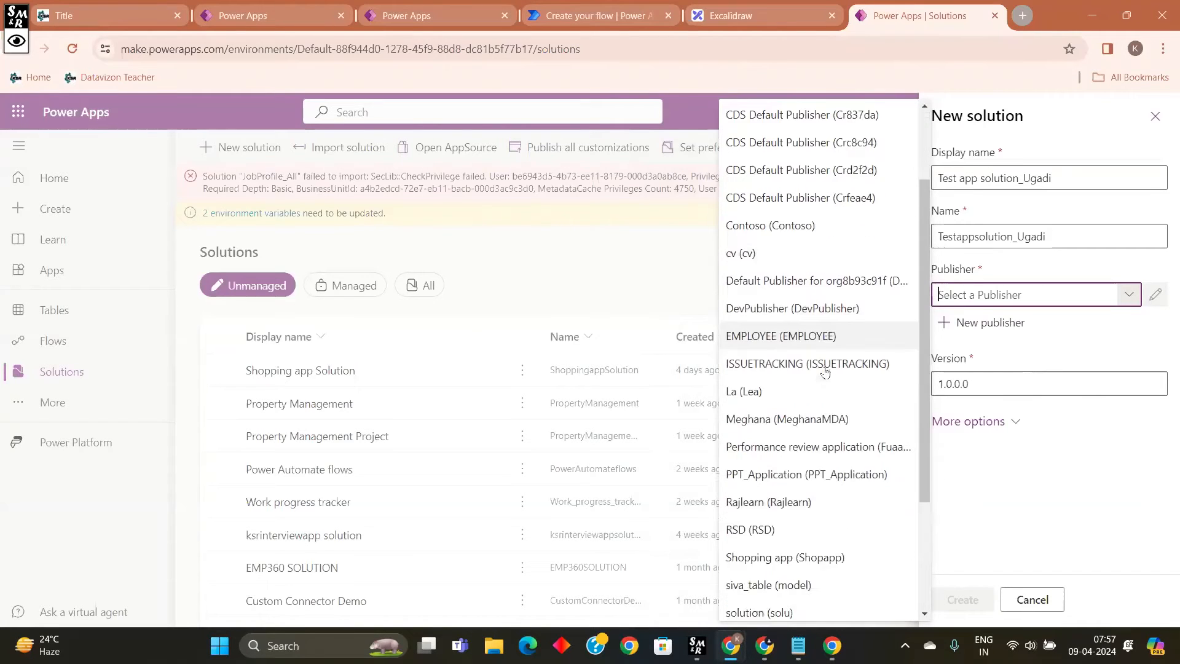
scroll(825, 372, "down", 1)
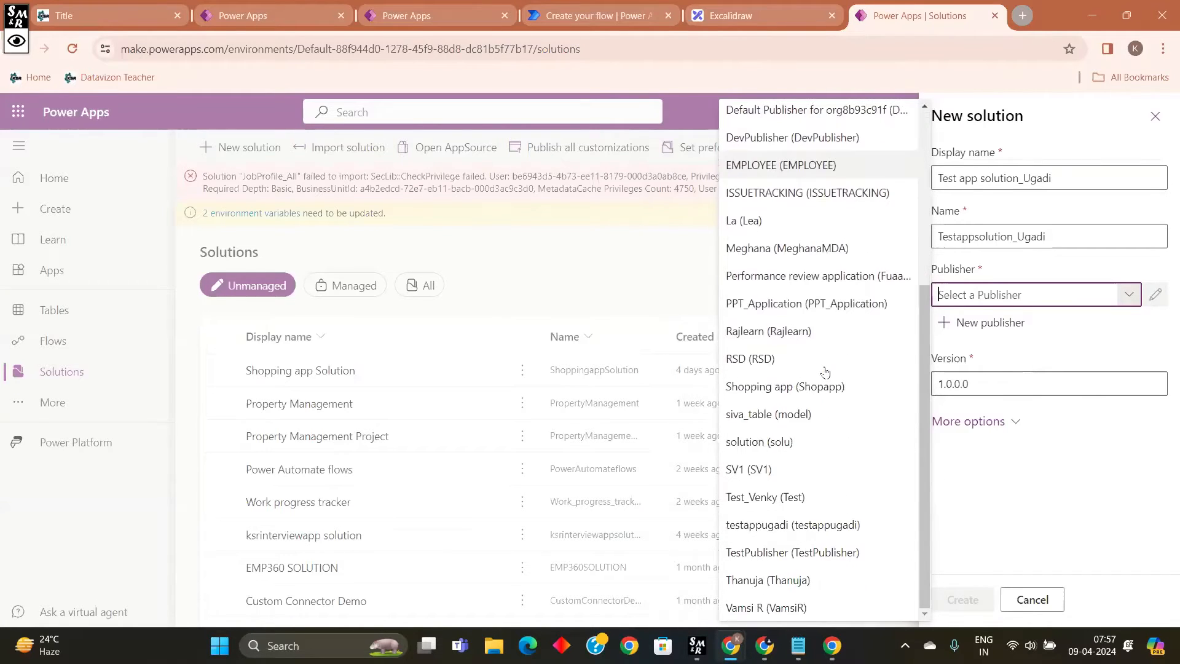
left_click(807, 526)
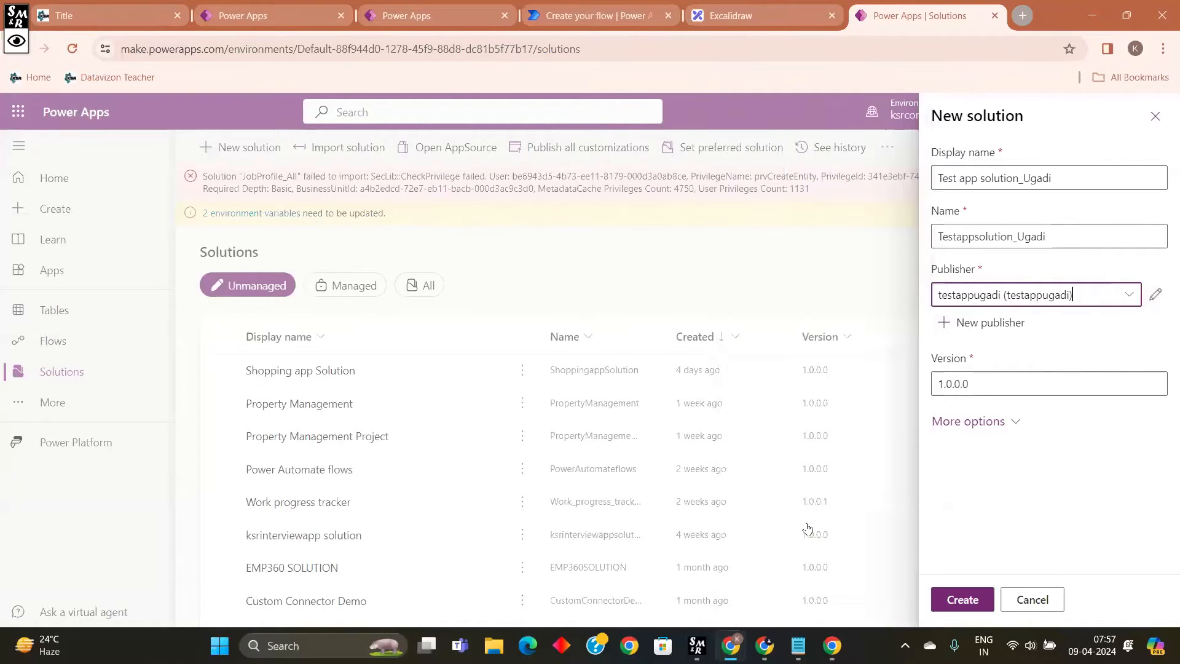
left_click(963, 600)
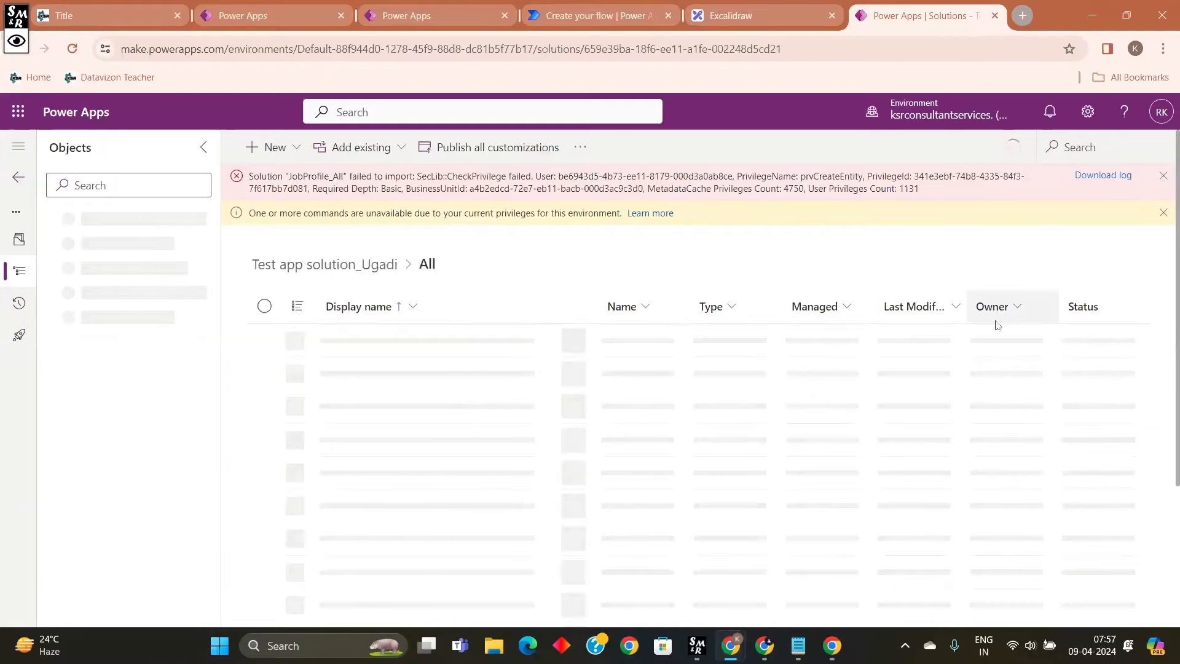
Step: Capture a screenshot of the newly created solution's page
key("super+shift+s")
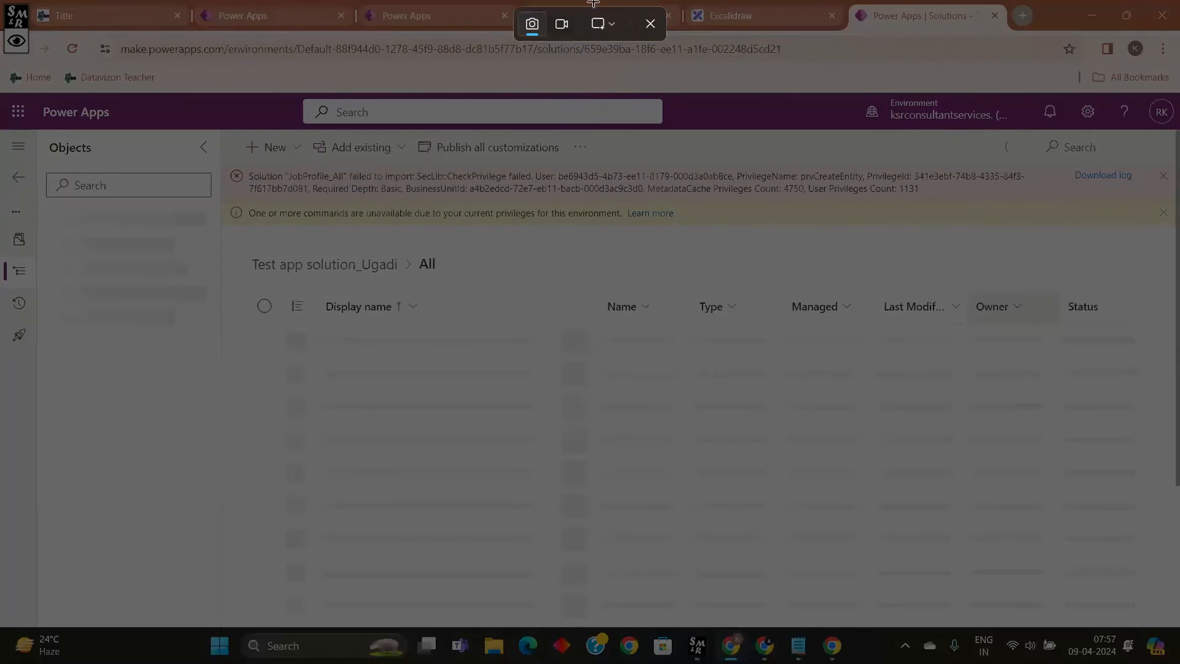
left_click(603, 24)
left_click(639, 82)
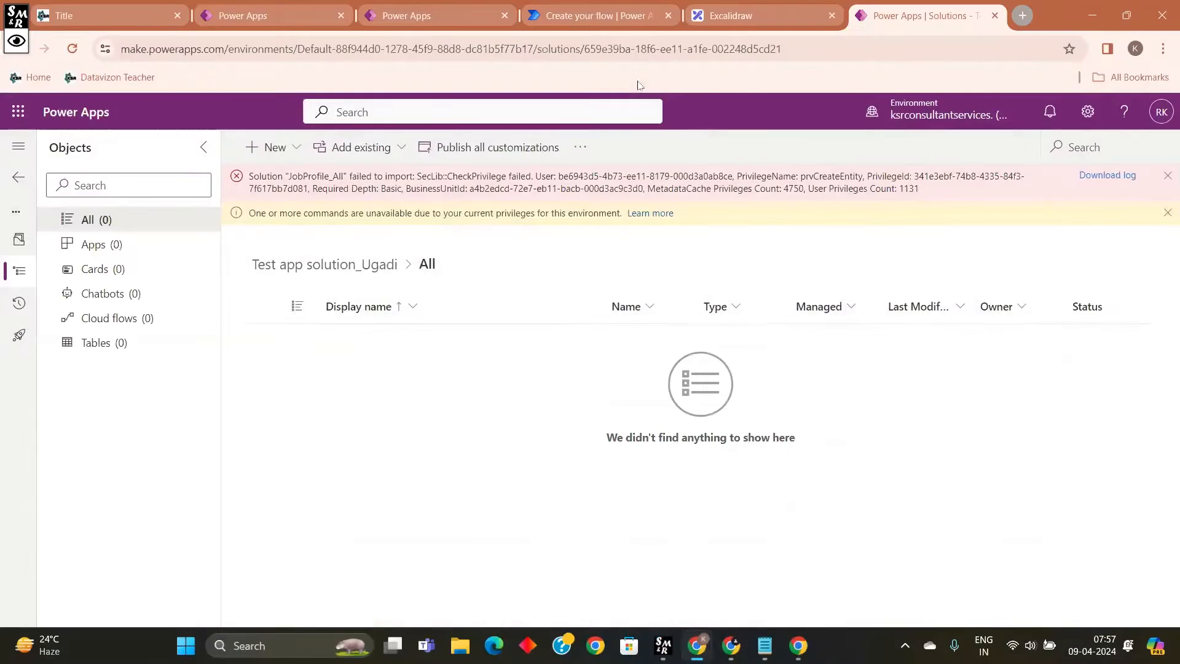
Step: Point out the solution's name, Test app solution_Ugadi, in the page heading
left_click_drag(258, 264, 394, 264)
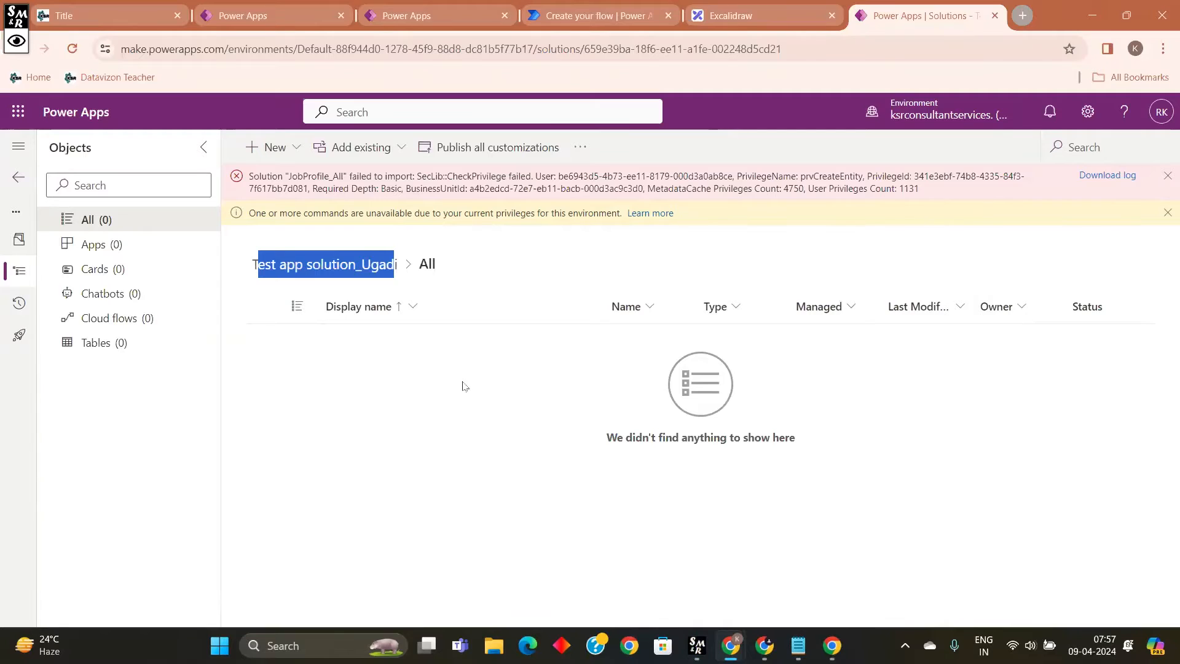
left_click(485, 271)
left_click_drag(404, 266, 248, 253)
left_click(453, 347)
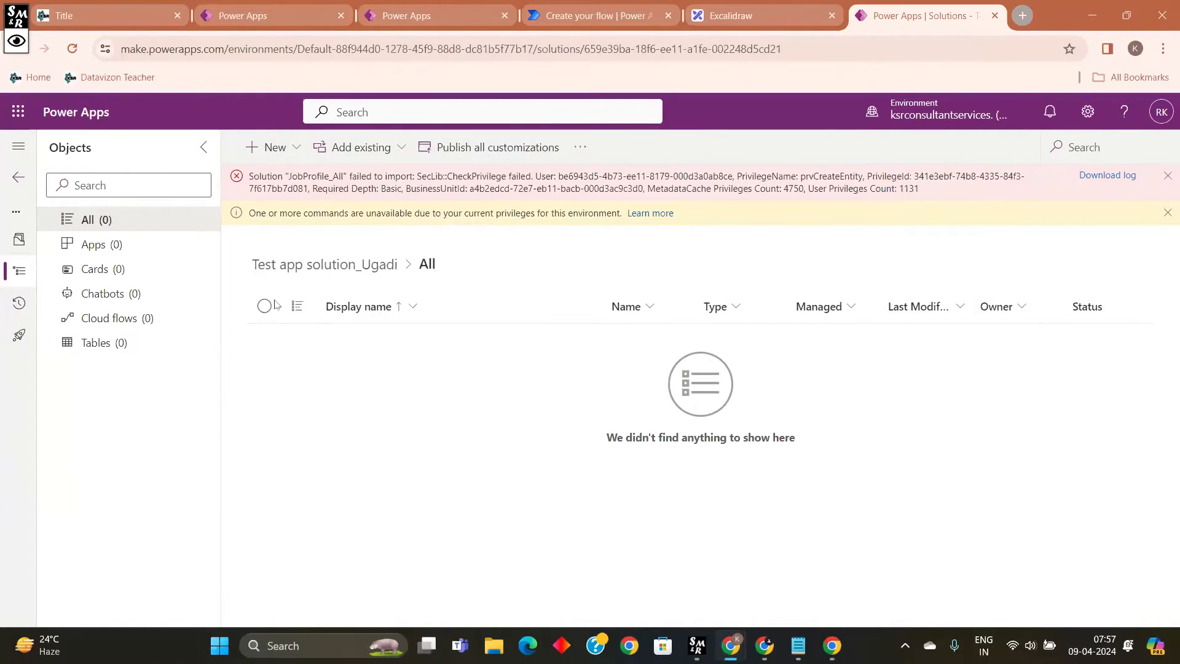
left_click_drag(407, 261, 246, 263)
left_click(463, 265)
Step: From the solution's Apps, create a blank canvas app named "Test app Ugadi" in Tablet format
left_click(130, 248)
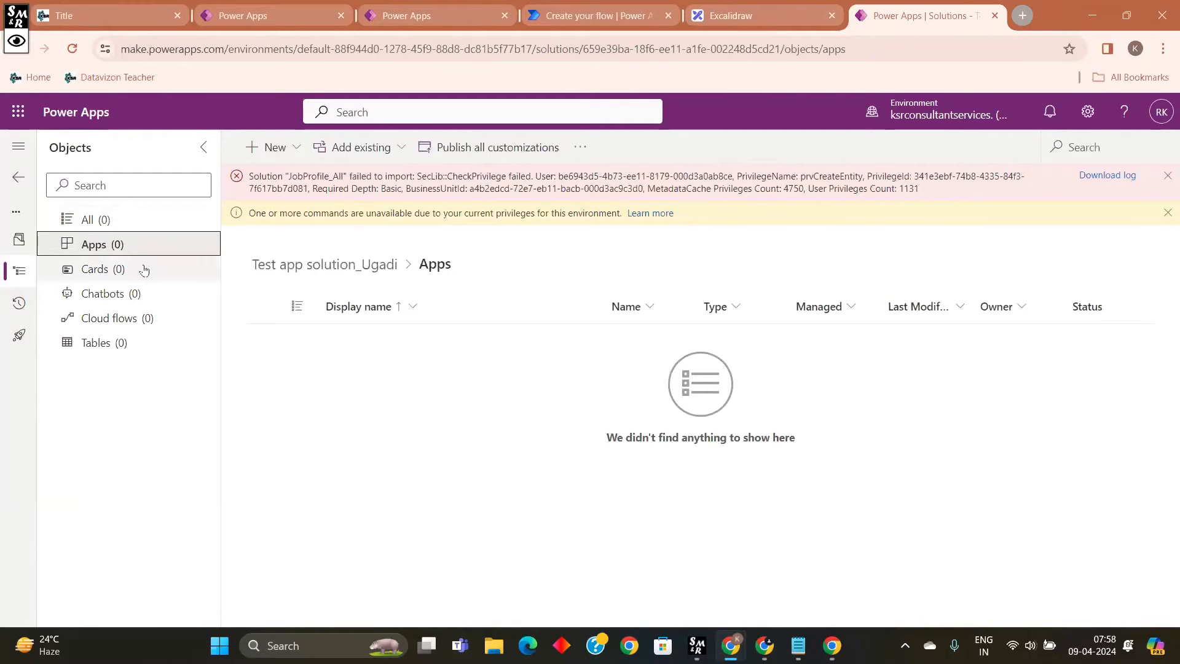
left_click(267, 150)
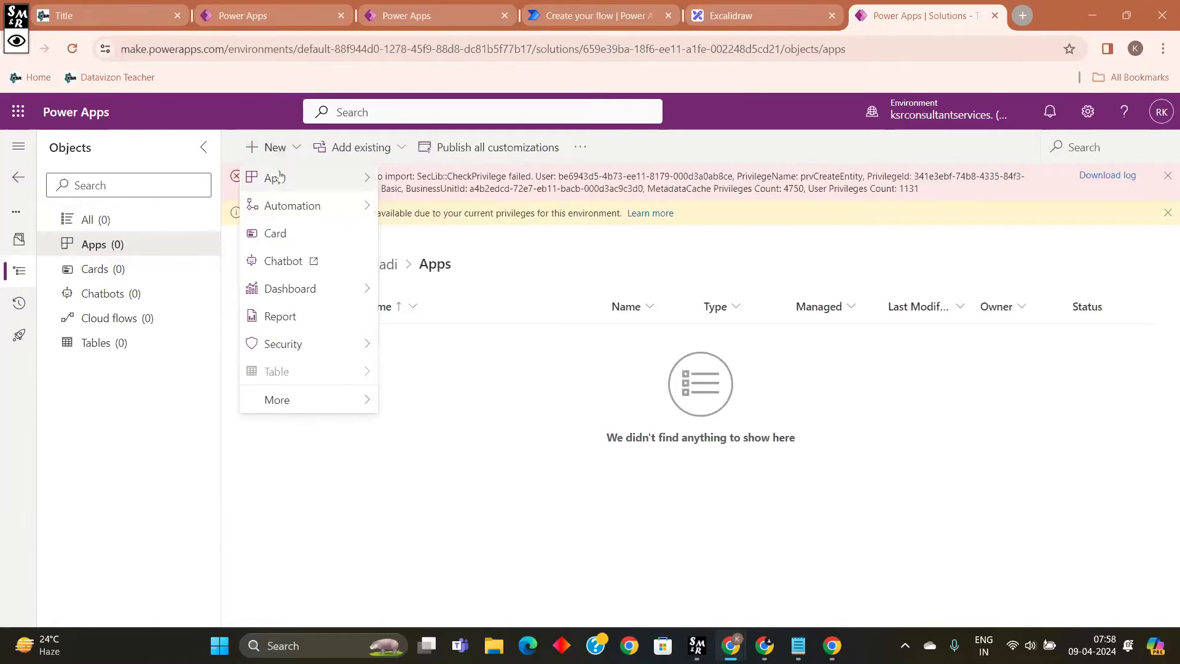
mouse_move(278, 180)
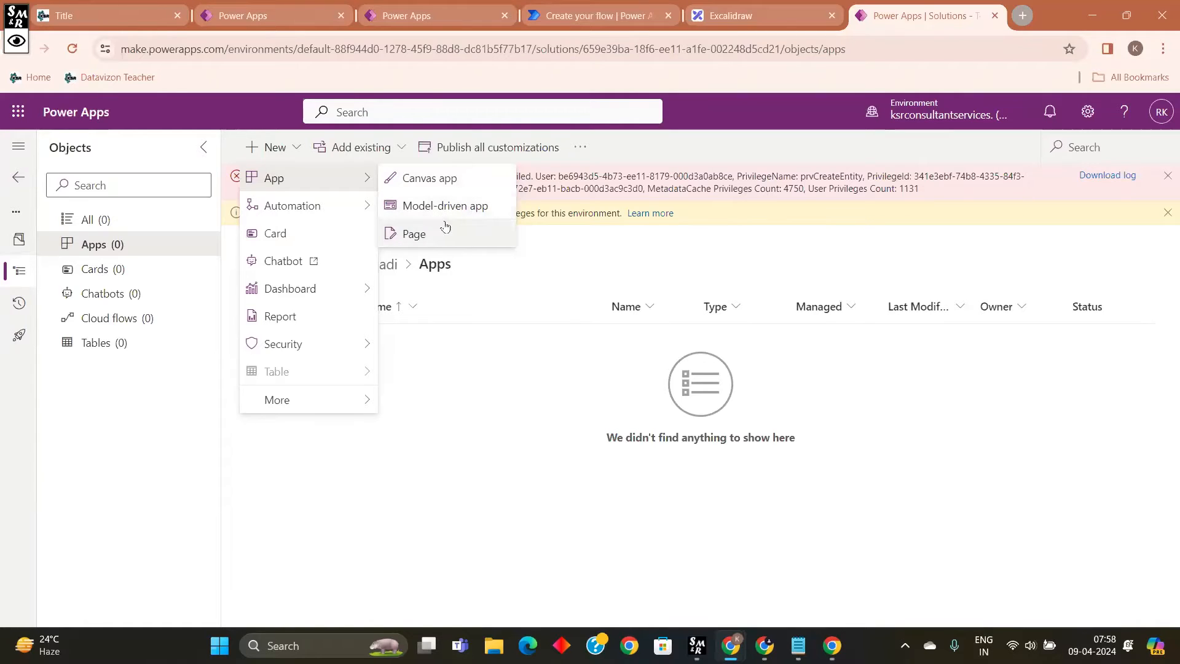
left_click(443, 183)
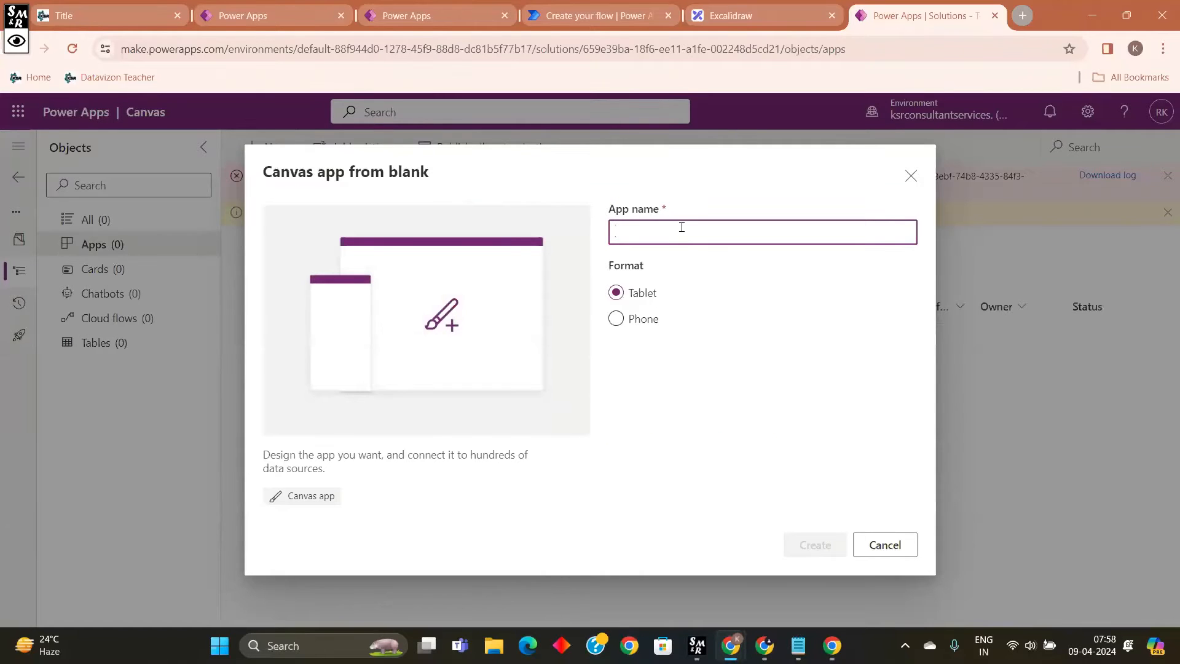
type("test")
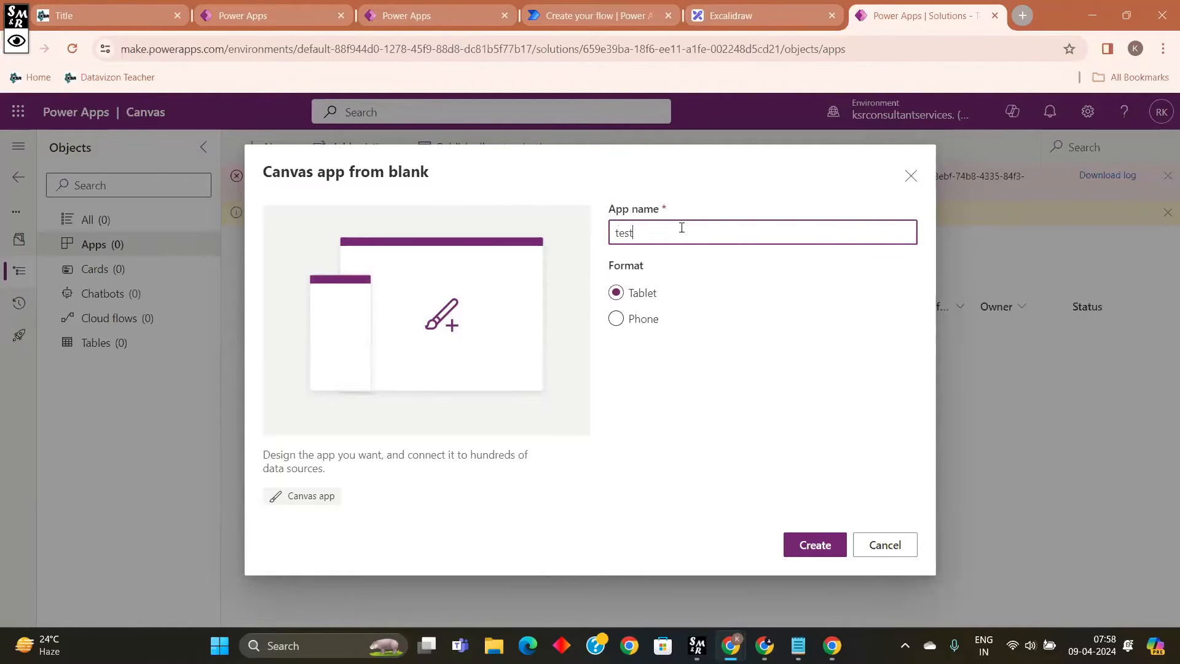
key("BackSpace")
key("BackSpace")
key("BackSpace")
key("BackSpace")
type("Test app Ugad")
key("BackSpace")
type("i")
left_click(814, 546)
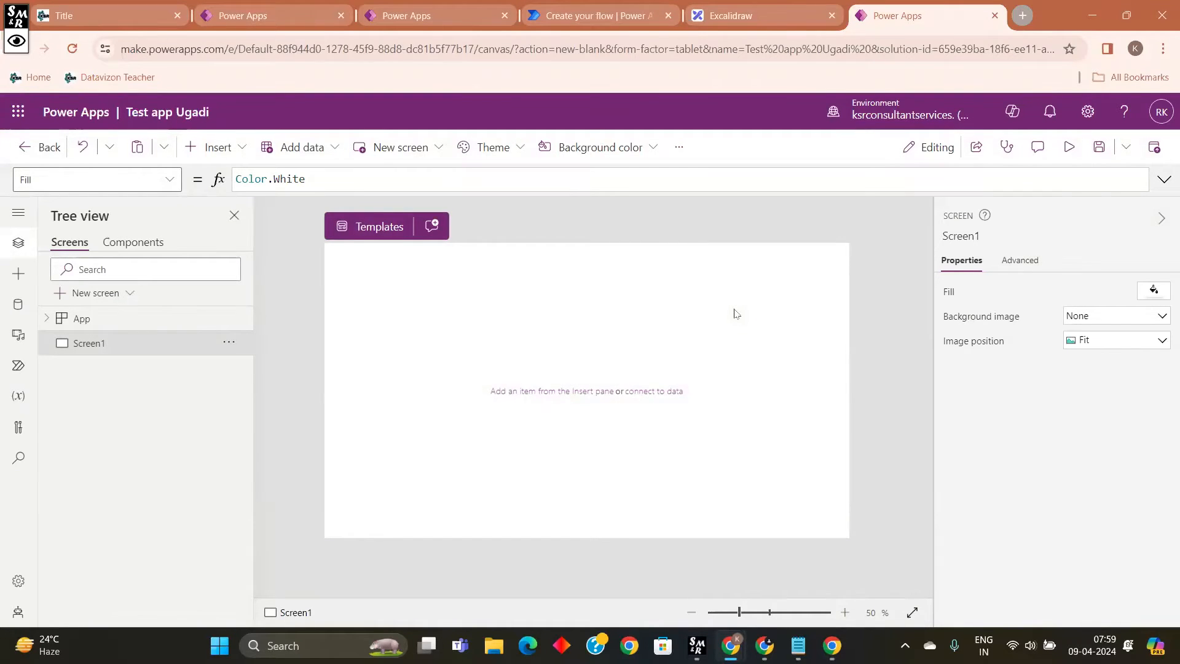
Step: Insert a text label on Screen1 and stretch it across the top of the screen, about 1366 wide and 88 high
left_click(238, 148)
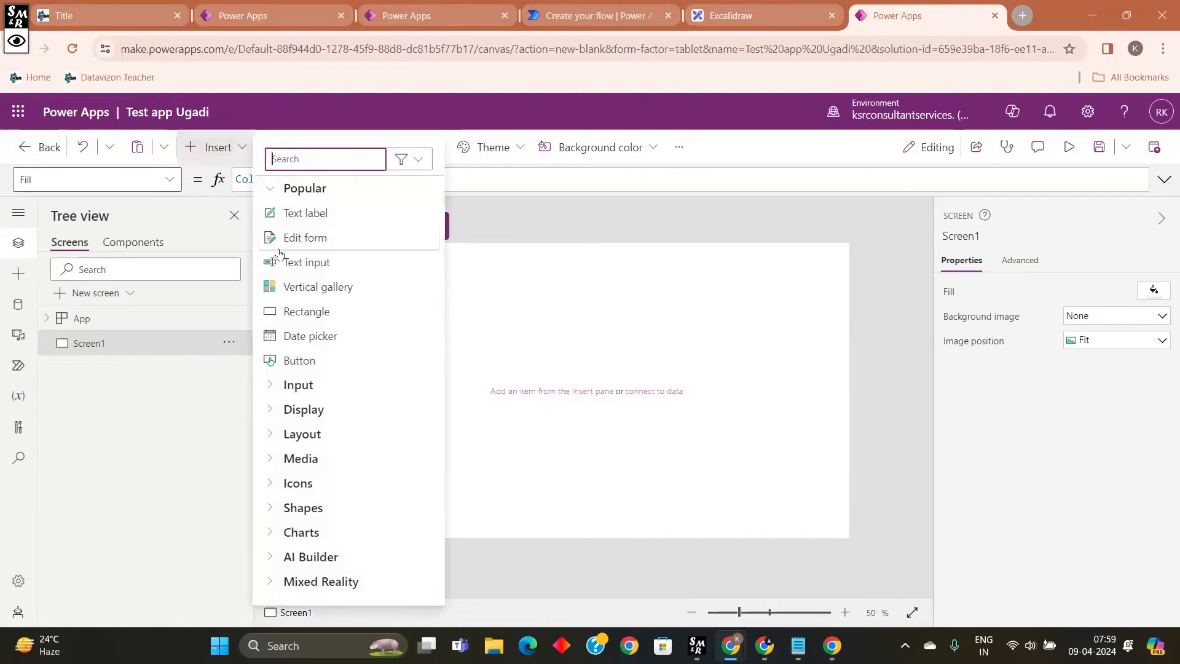
left_click(396, 261)
left_click_drag(400, 274, 850, 303)
left_click_drag(719, 263, 695, 248)
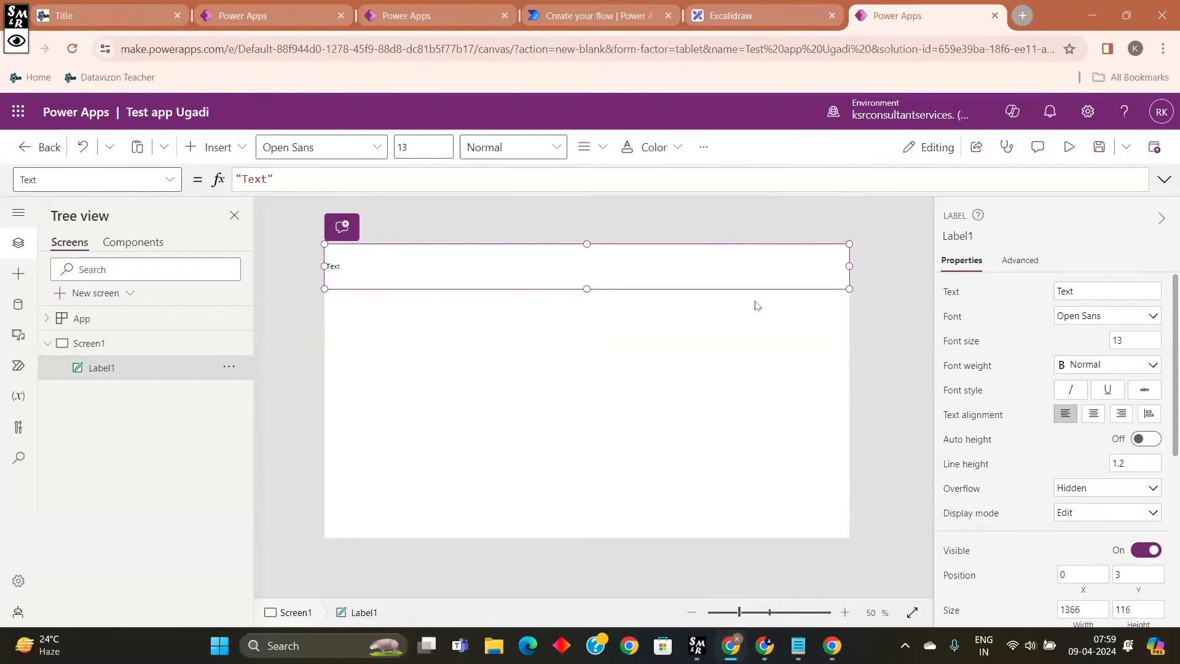
left_click_drag(587, 288, 587, 277)
Step: Set the text label's height to 100
scroll(940, 335, "down", 5)
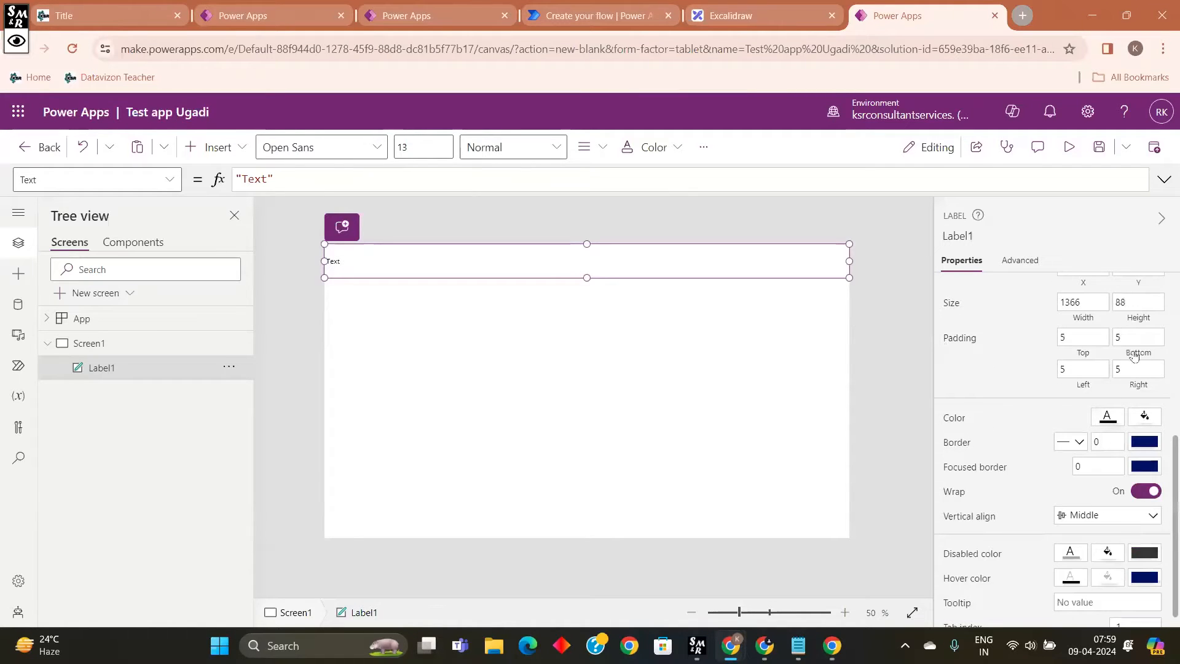
left_click(1141, 322)
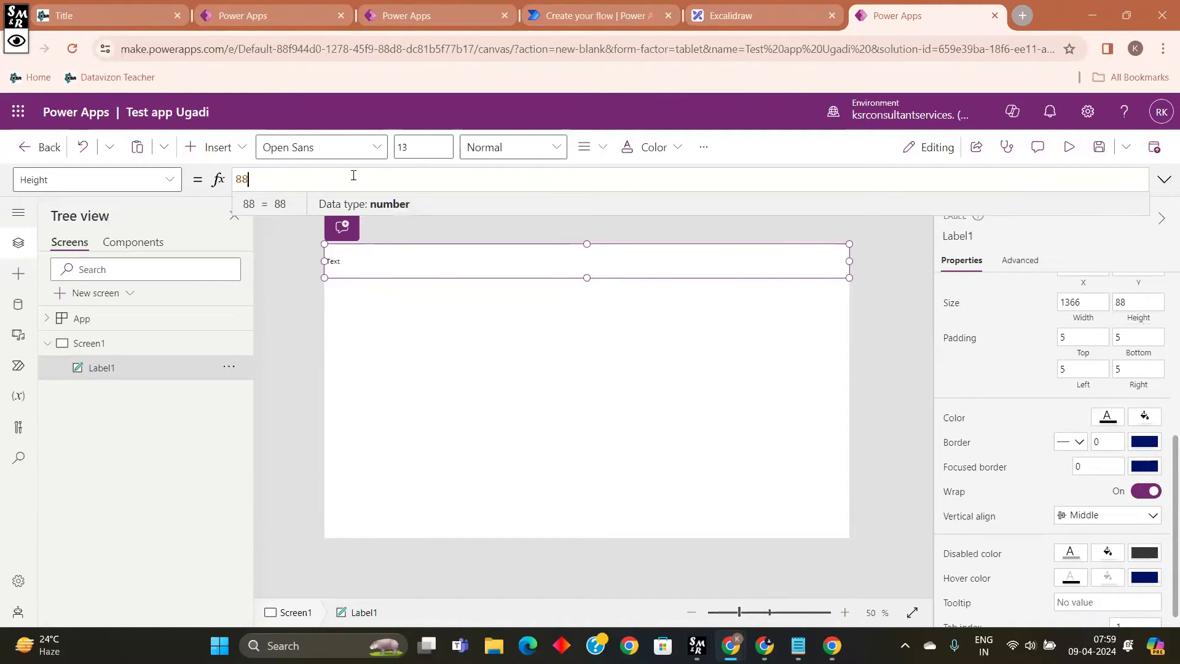
left_click_drag(285, 179, 222, 175)
type("100")
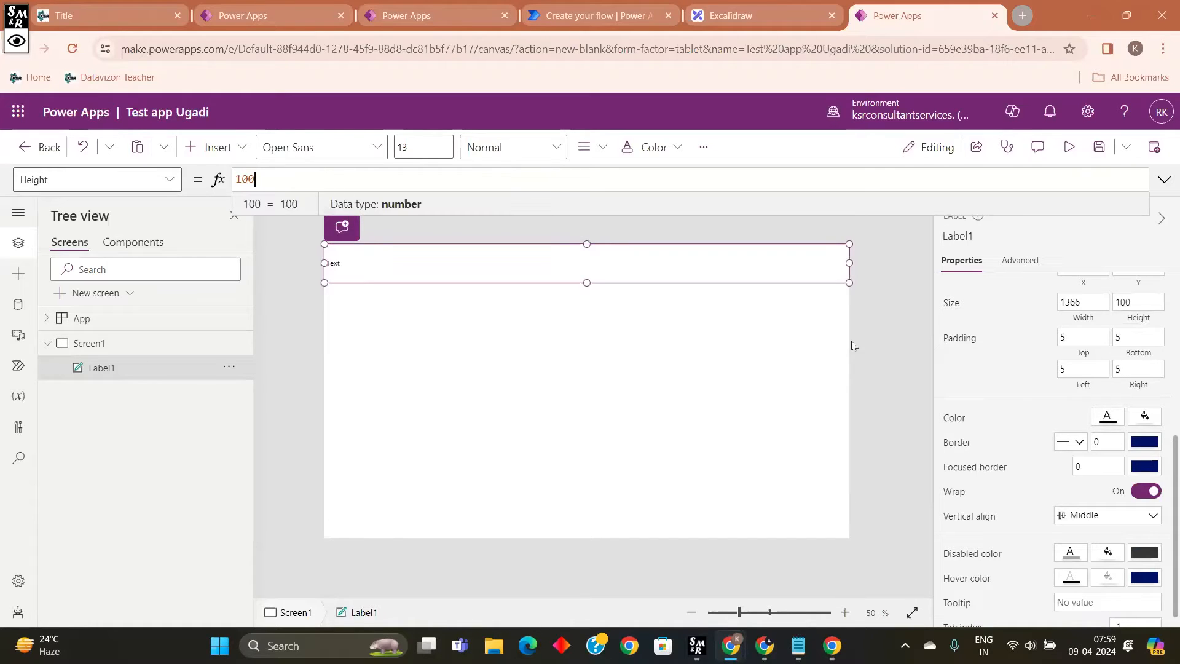
left_click(898, 318)
Step: Set the top label's width to the formula Parent.Width and point out the formula
left_click(700, 250)
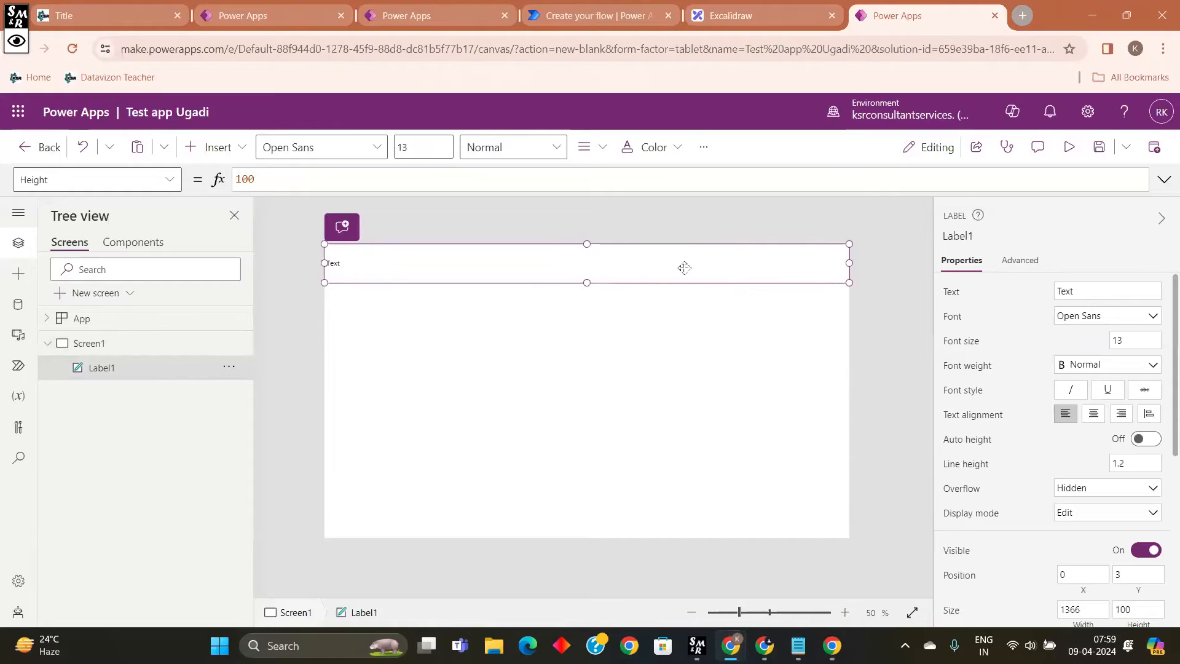
scroll(1060, 384, "down", 3)
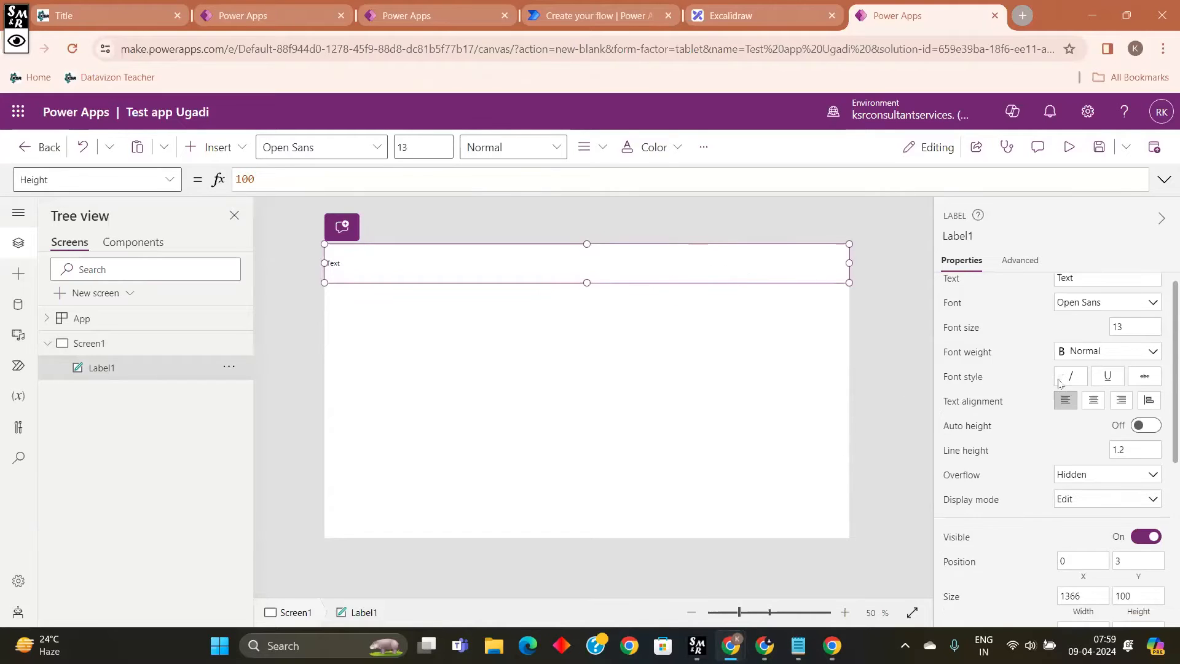
left_click(1088, 479)
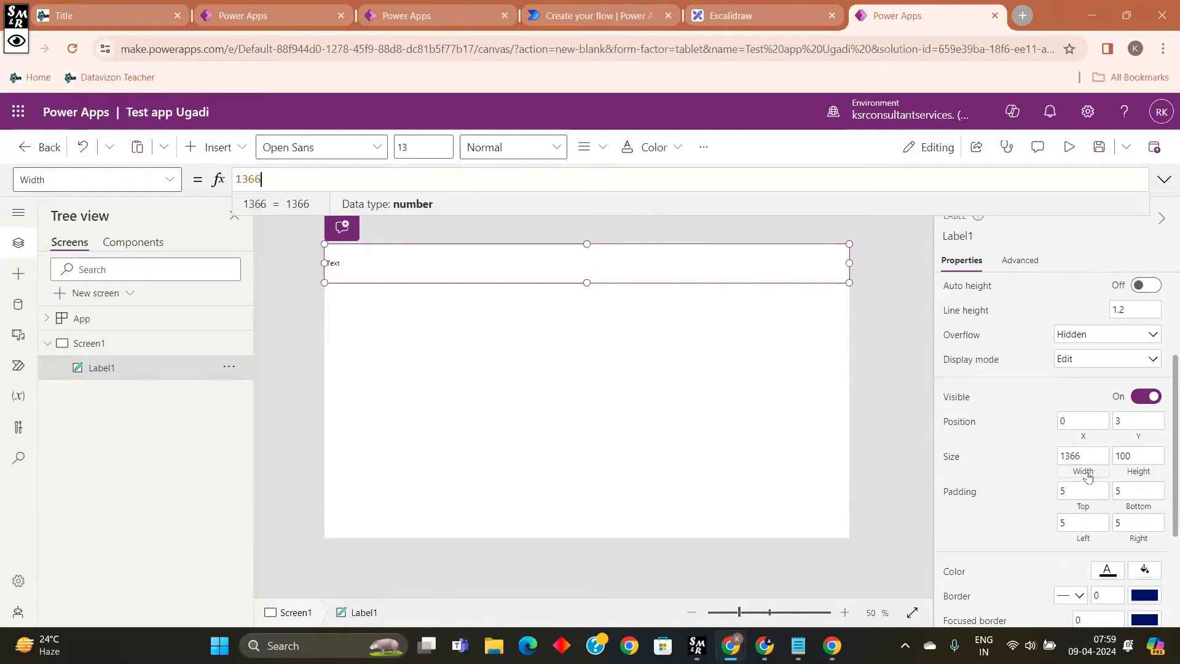
double_click(246, 179)
type("pare")
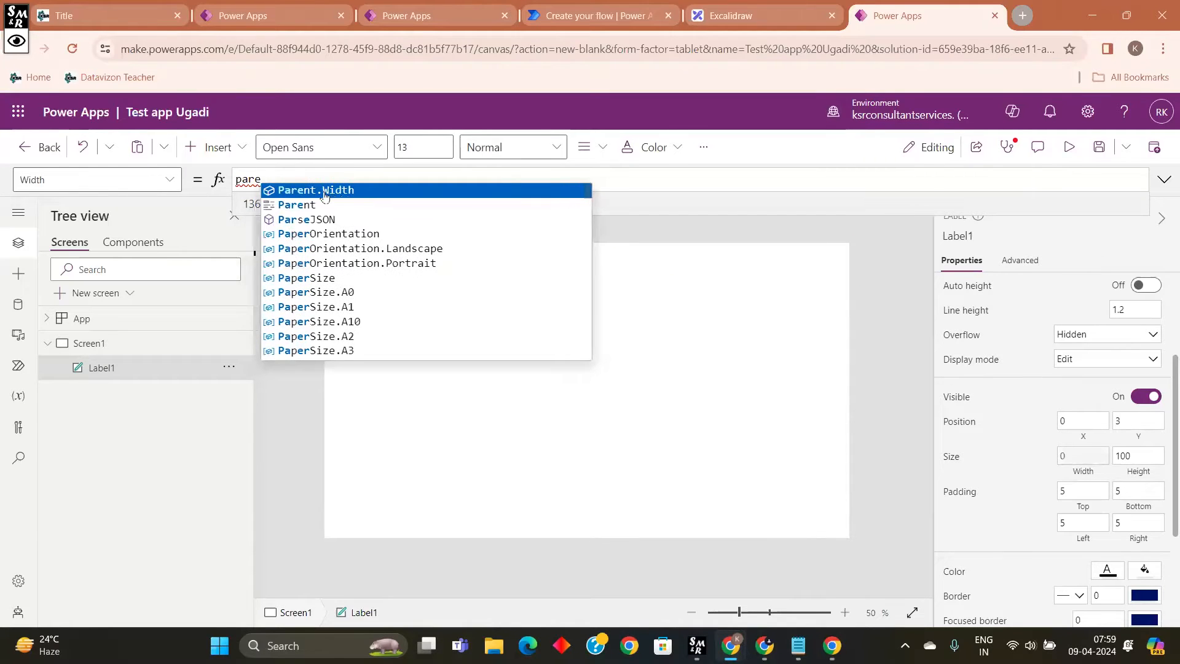
left_click(326, 191)
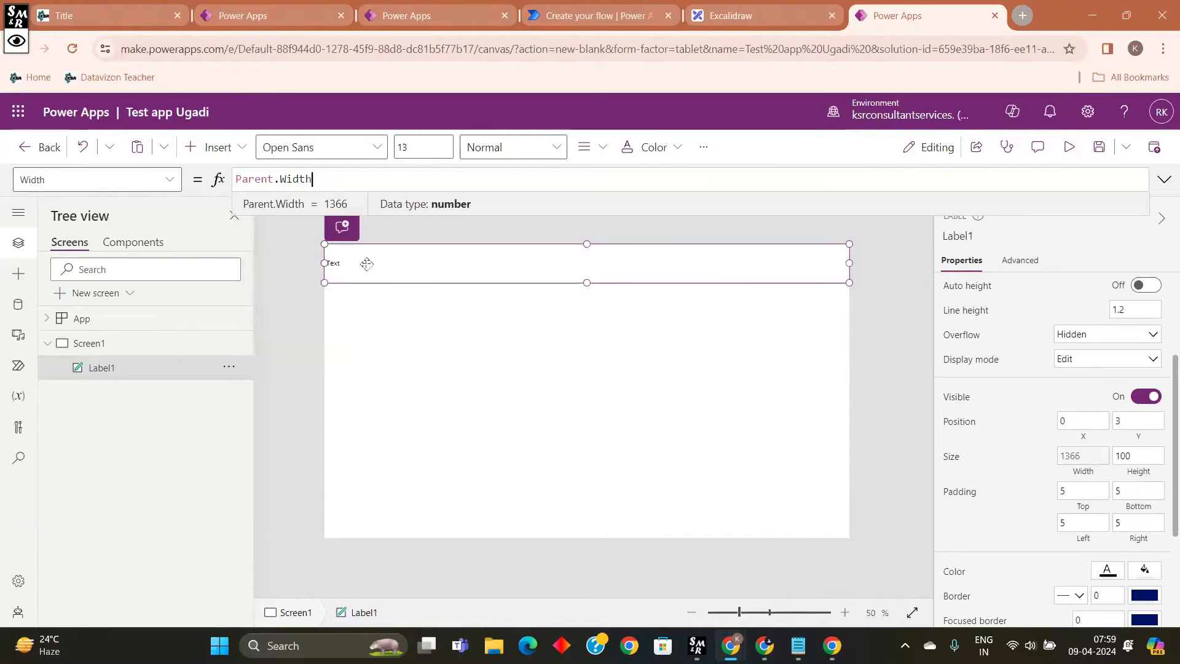
left_click_drag(314, 179, 190, 179)
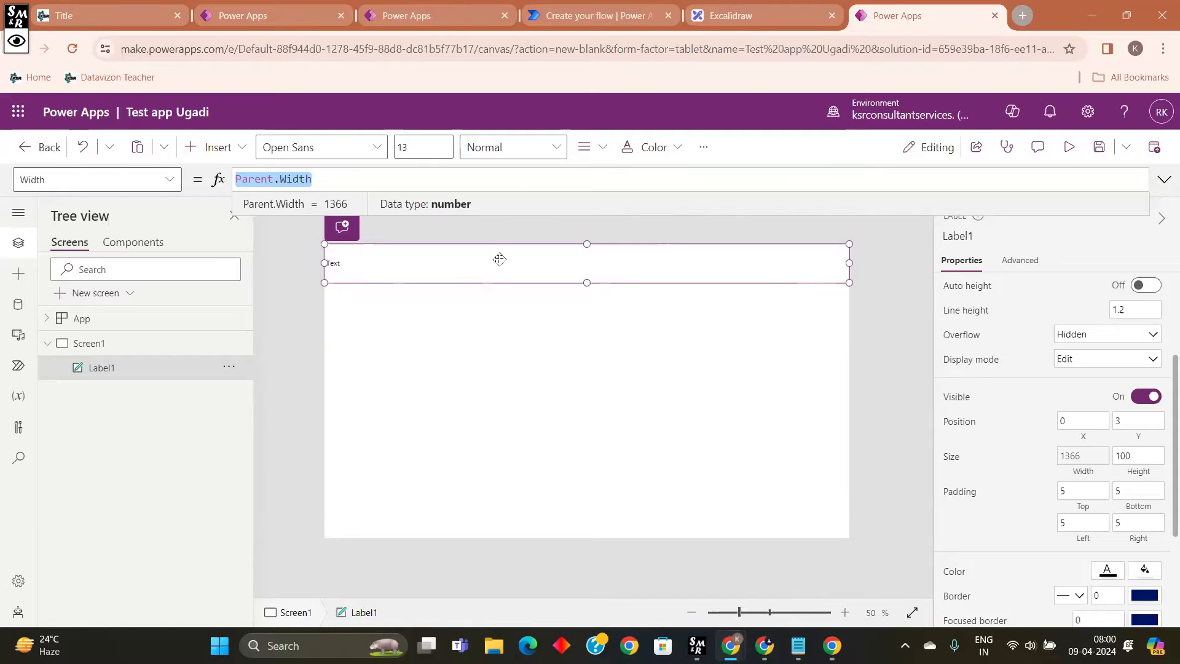
left_click(434, 258)
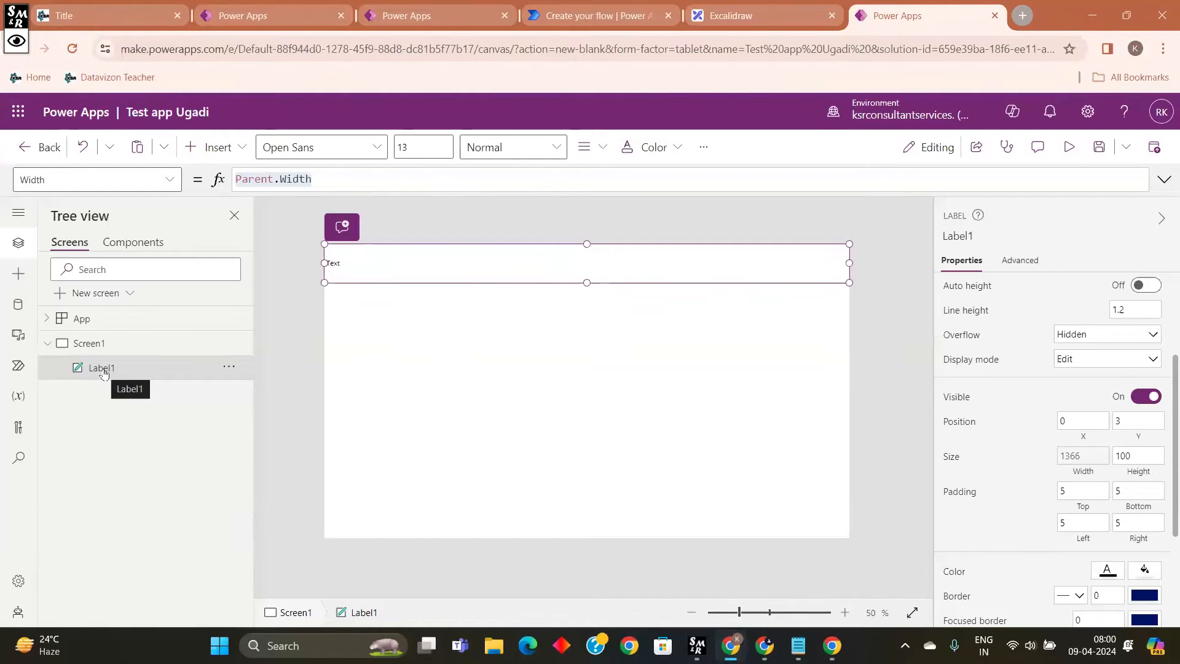
Step: Insert a second text label and move it down into the empty area below the full-width label
left_click(220, 149)
left_click(304, 213)
left_click_drag(369, 264, 409, 379)
Step: Rename the full-width label at the top of the screen to Header and select Screen1
left_click(453, 274)
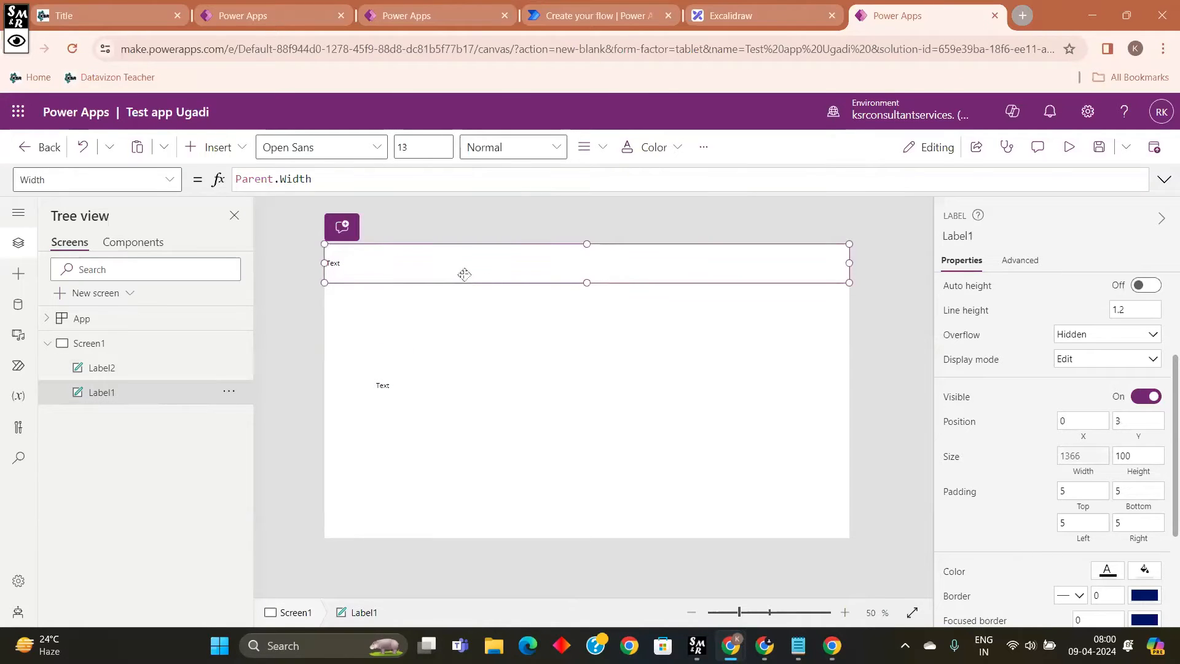
left_click(184, 364)
left_click(171, 392)
left_click(230, 393)
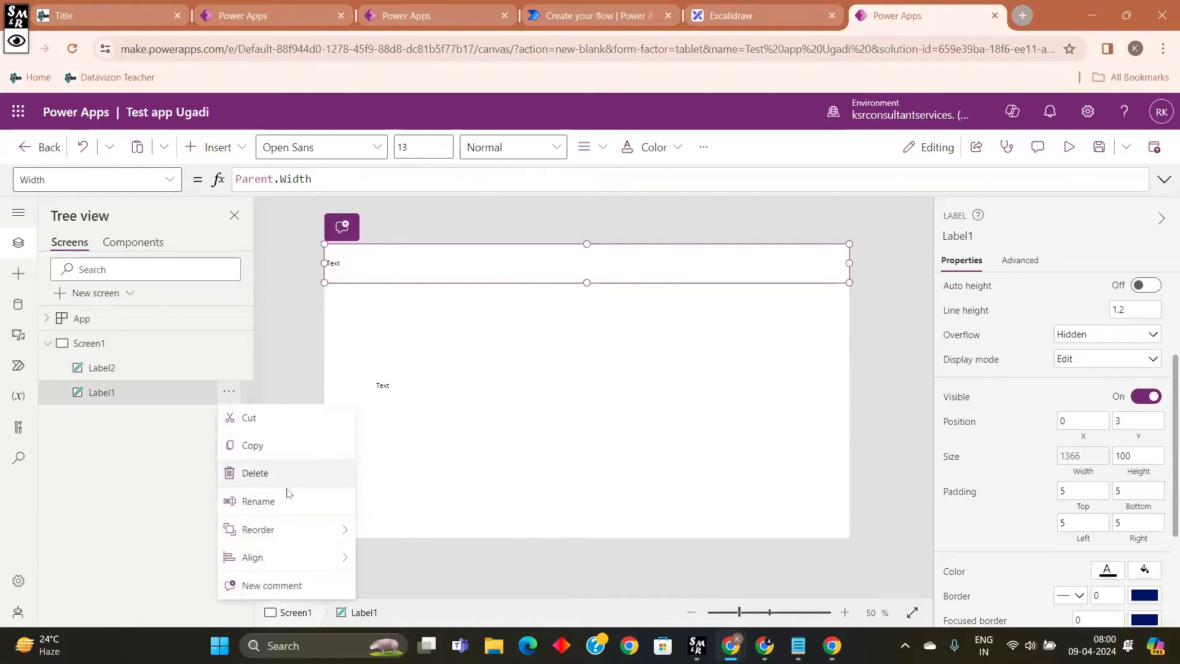
left_click(258, 501)
key("BackSpace")
type("Headr")
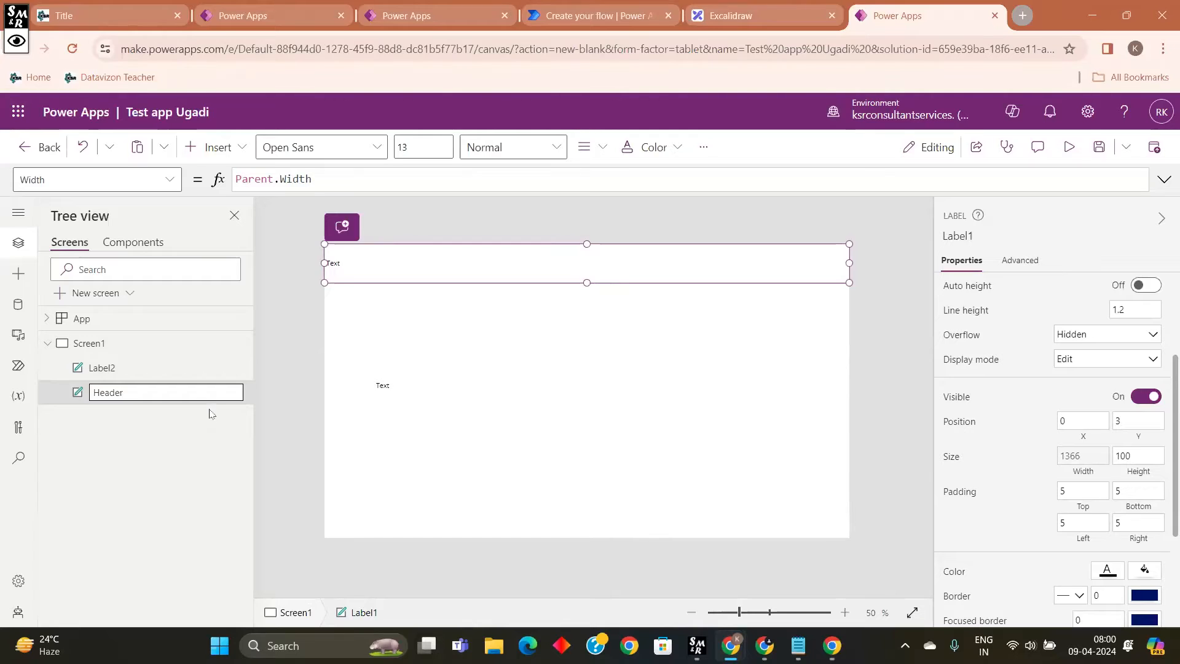
key("Return")
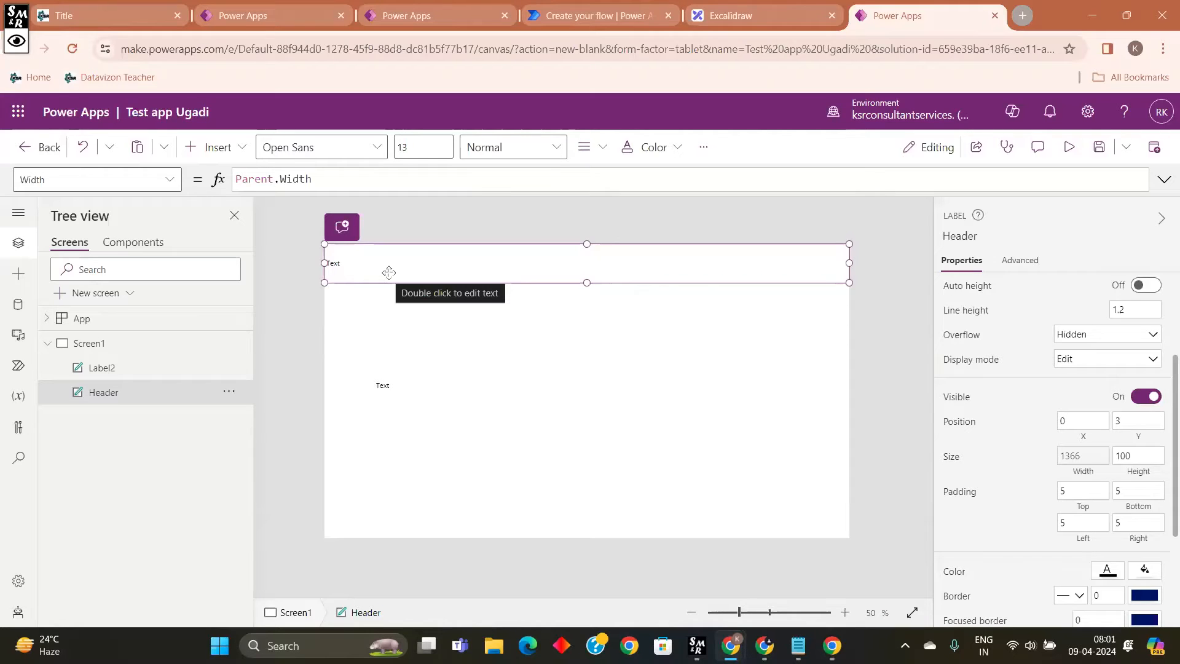
left_click(116, 344)
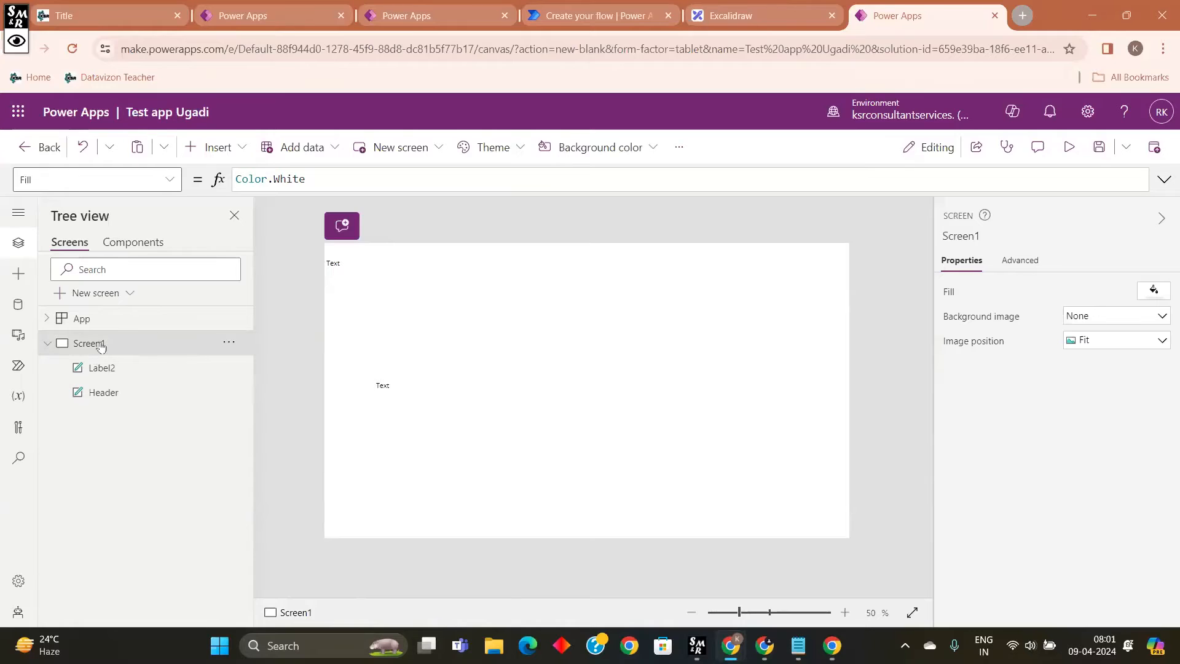
Step: Compare the Header and Label2 labels, and set the Header label's width to 300
left_click(122, 400)
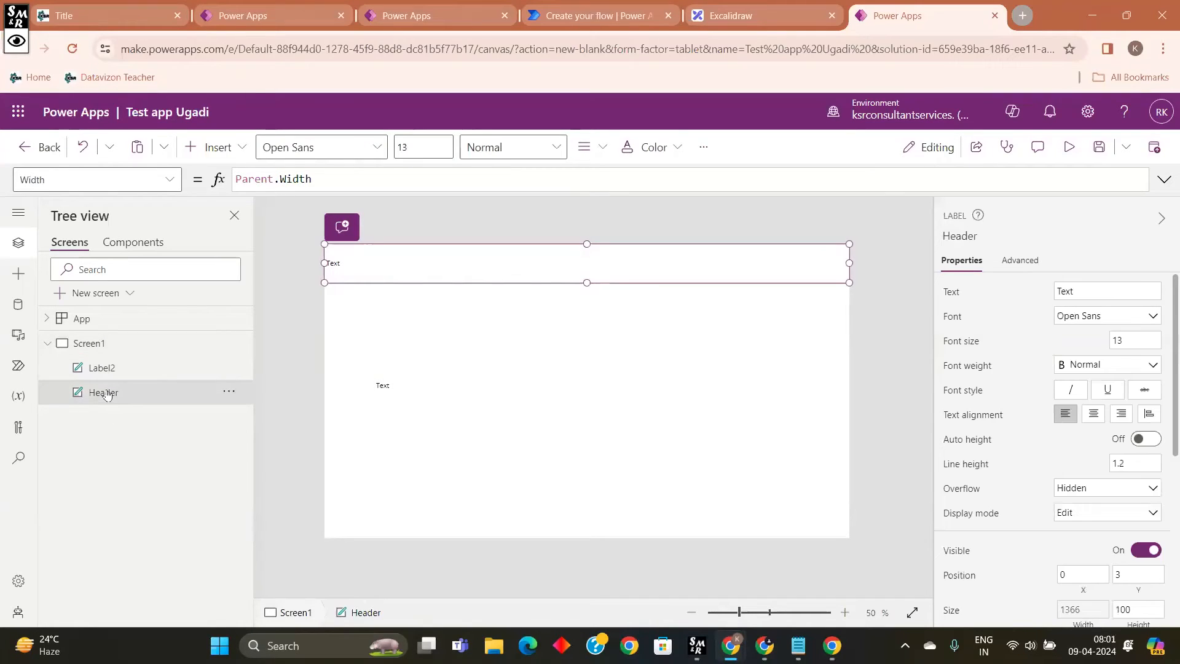
left_click(133, 371)
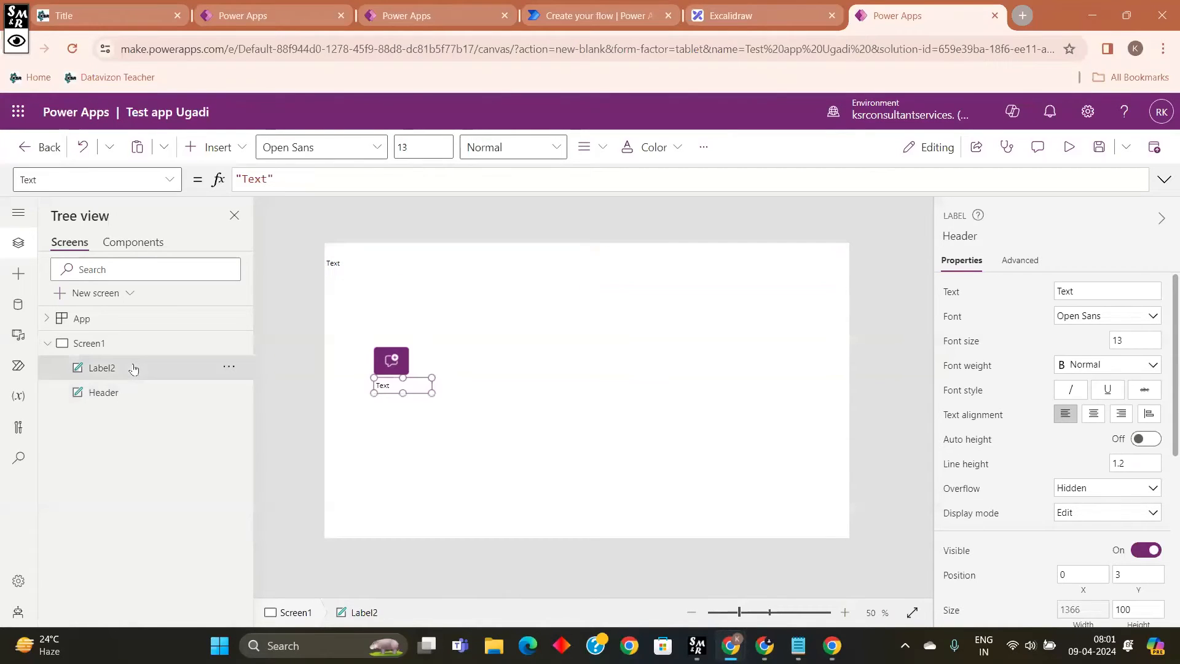
left_click(145, 398)
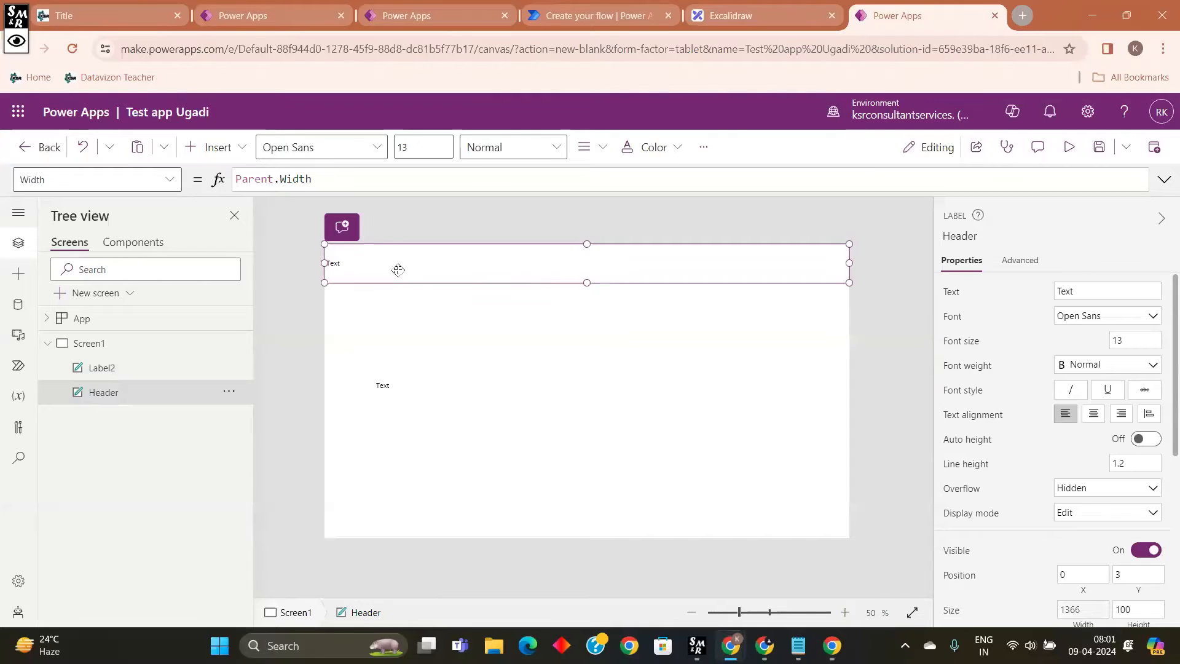
left_click(339, 179)
key("ctrl+a")
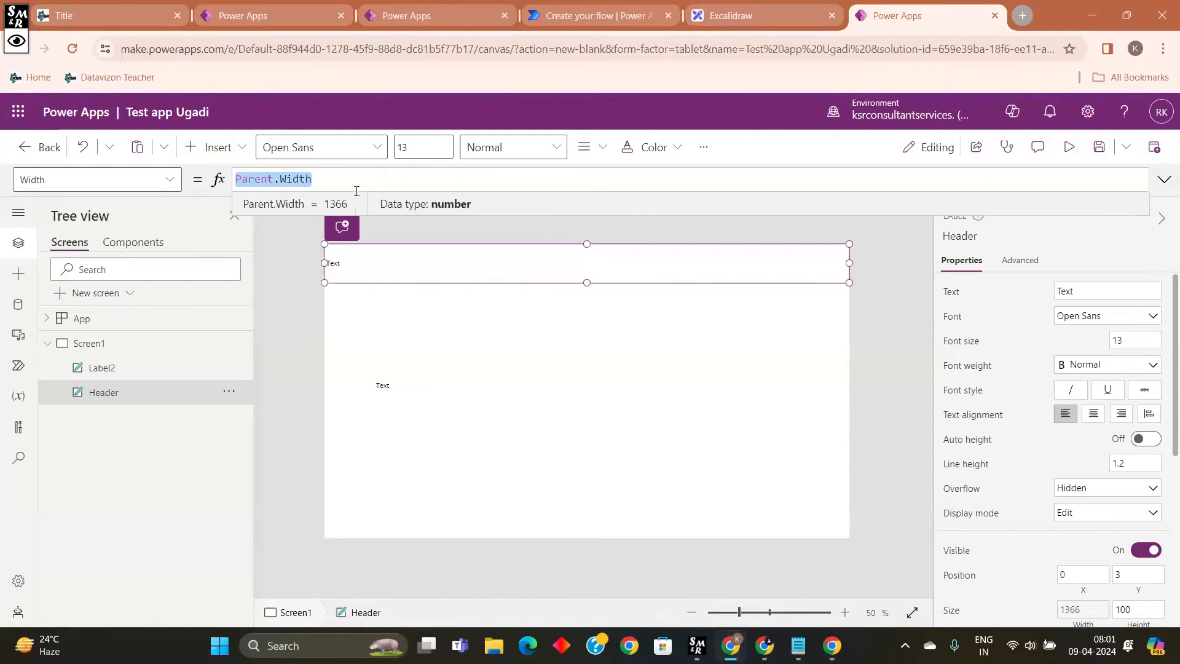
type("300")
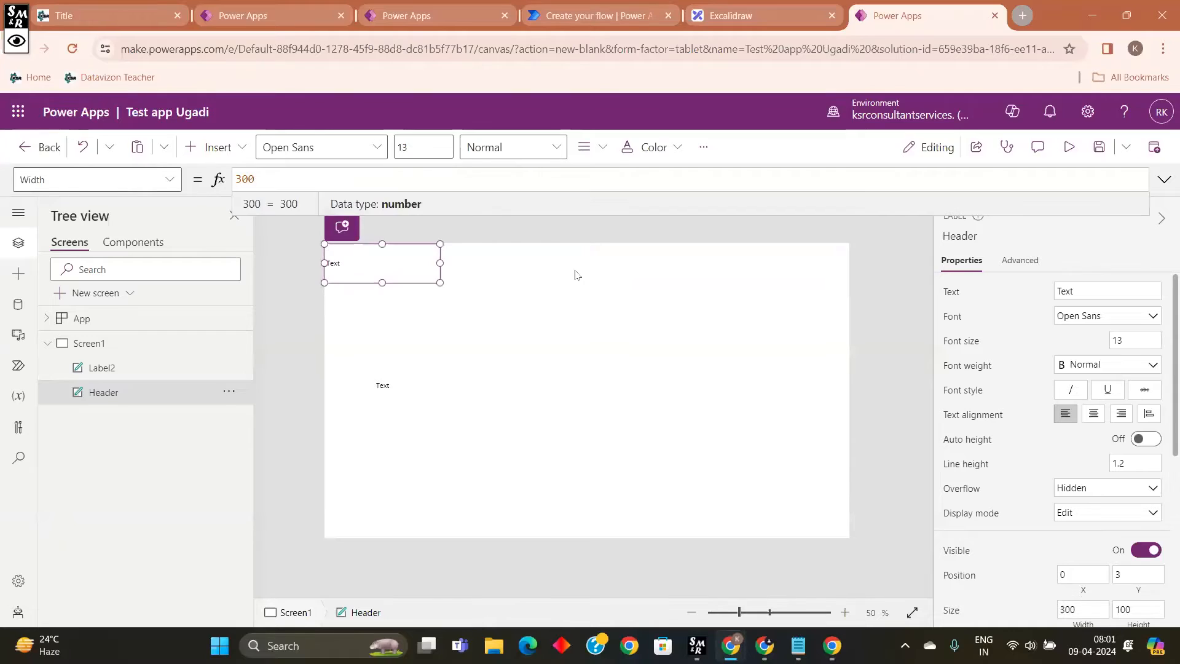
left_click(432, 270)
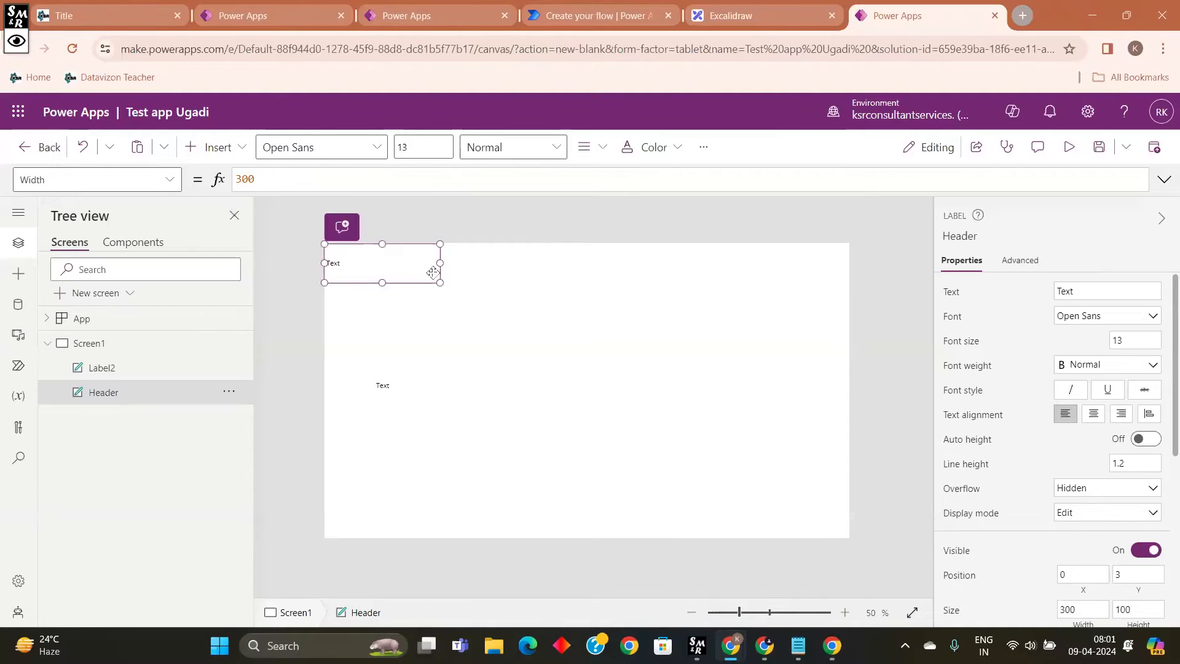
Step: Set the Header label's width to 500
left_click(366, 178)
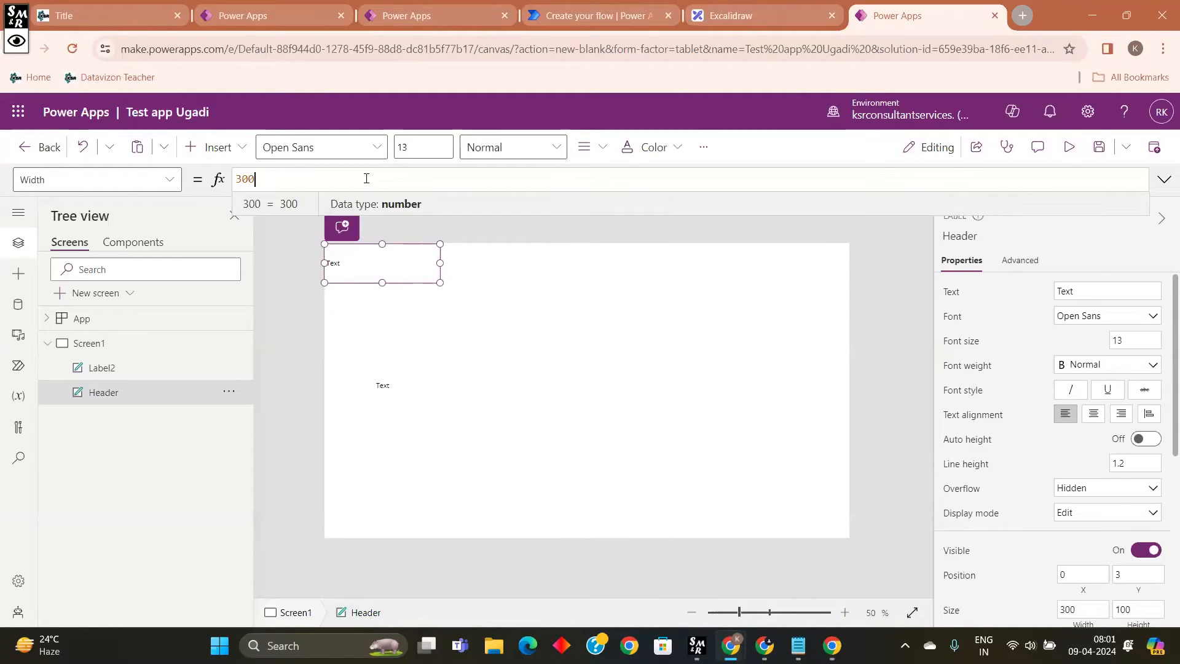
key("BackSpace")
key("BackSpace")
key("BackSpace")
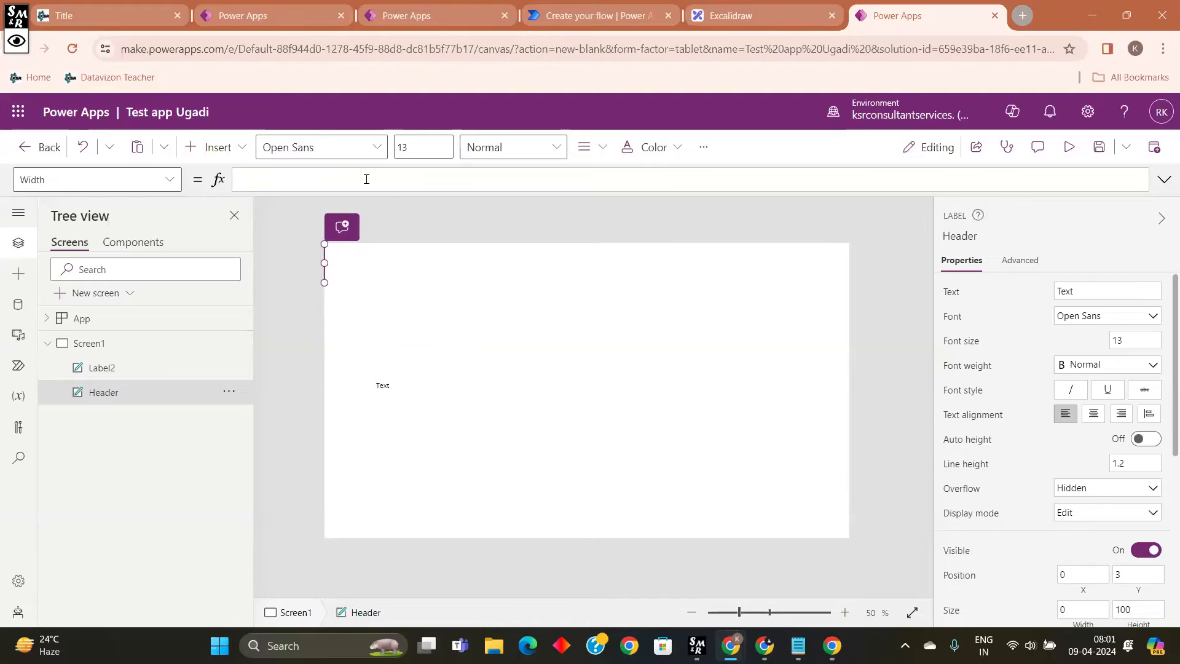
type("500")
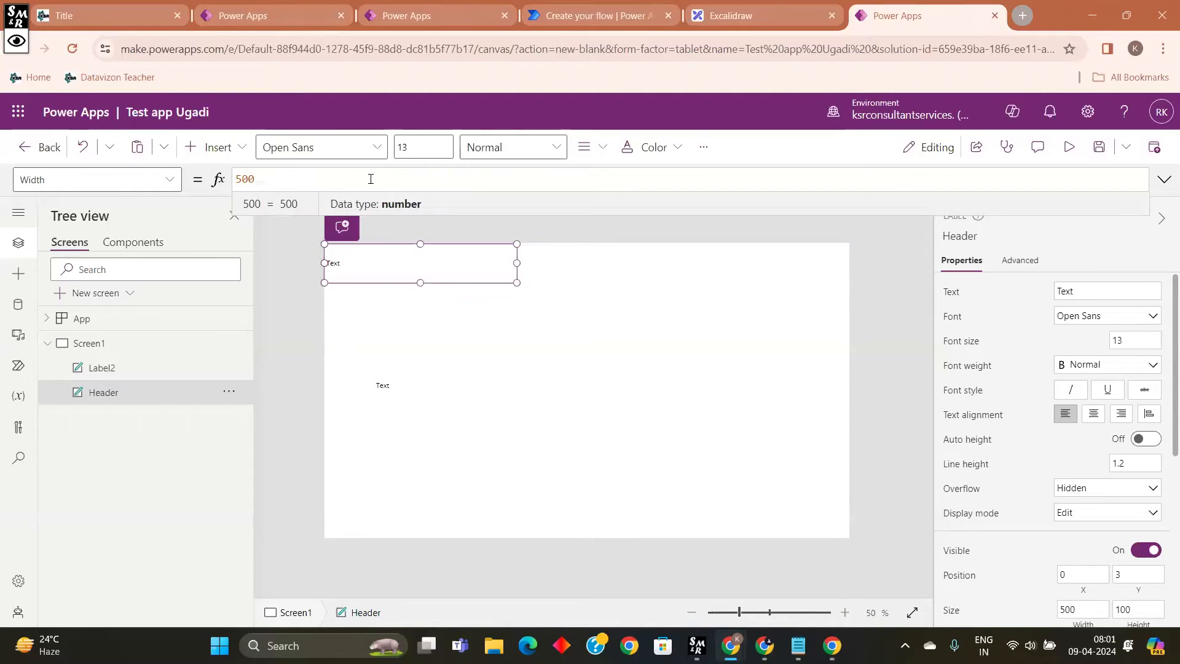
left_click(547, 281)
left_click(502, 263)
Step: Set the Header label's width to 750
left_click(494, 179)
key("BackSpace")
key("BackSpace")
key("BackSpace")
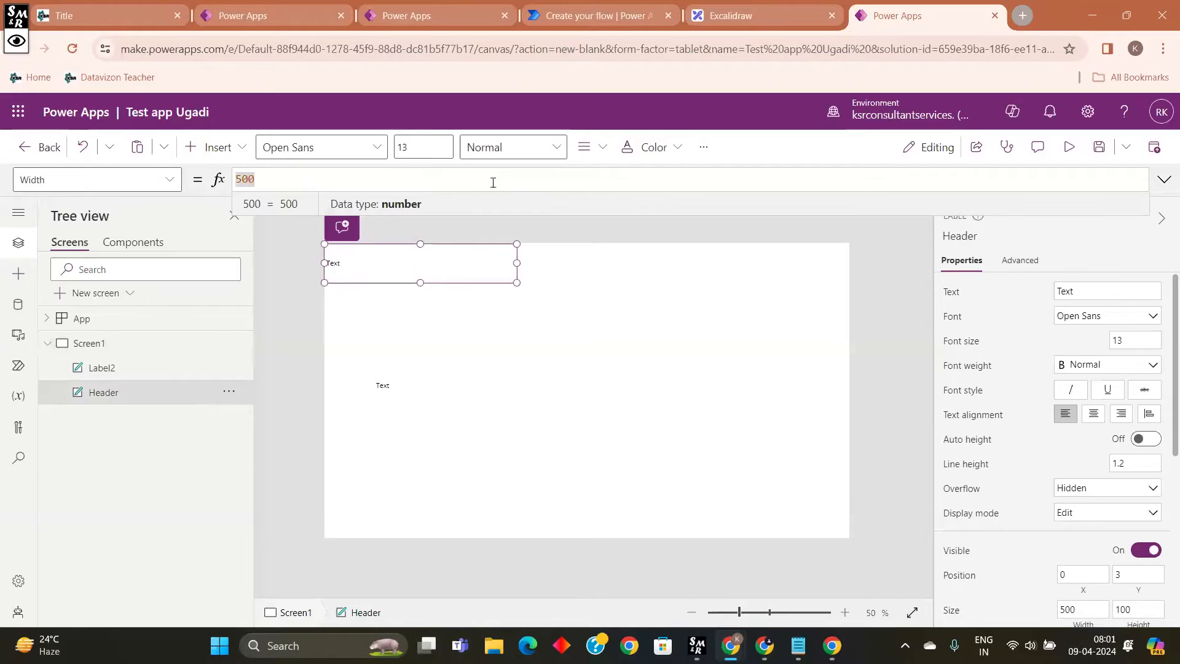
type("7")
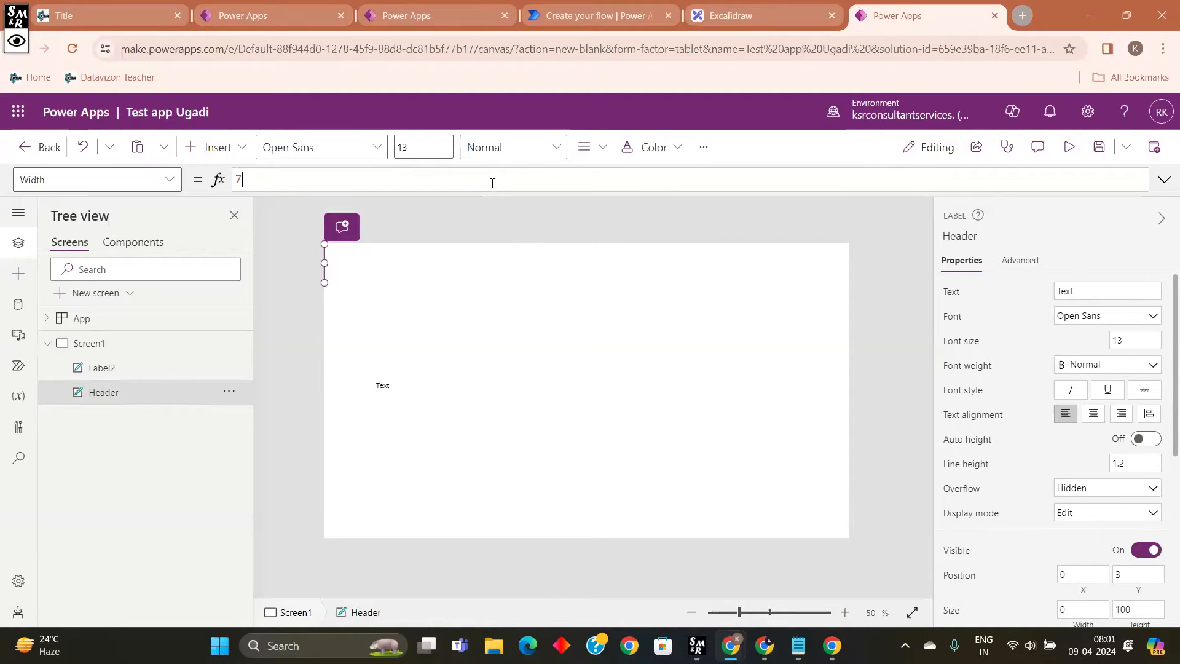
type("50")
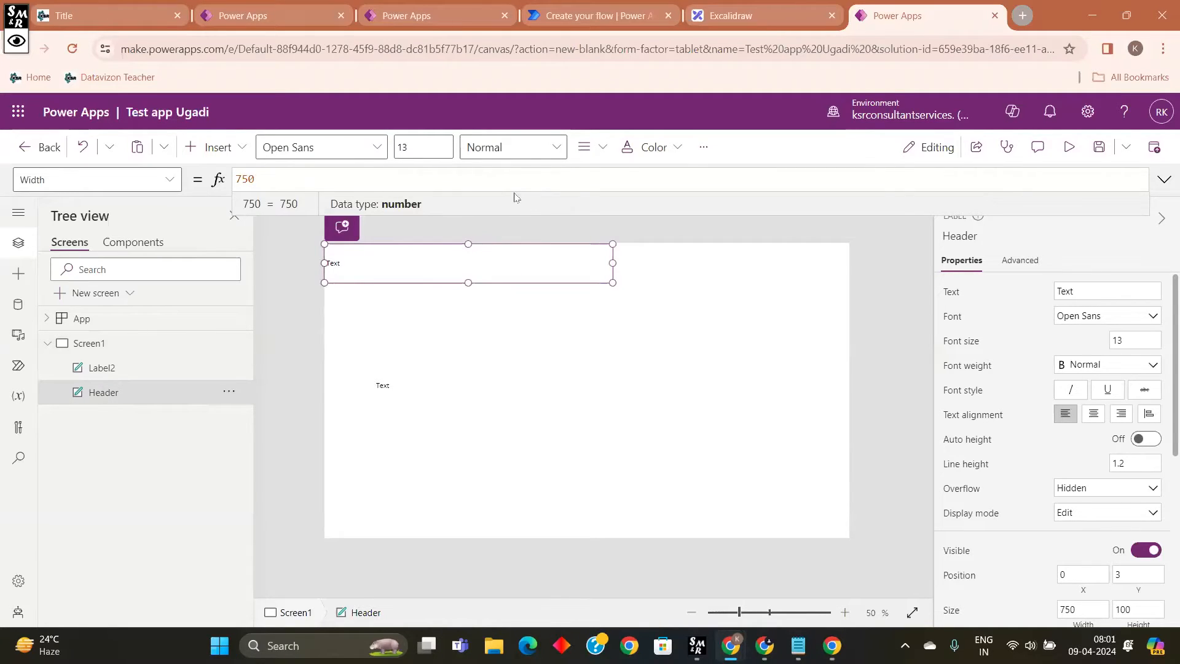
Step: Set the Header label's width to 1000
key("BackSpace")
key("BackSpace")
key("BackSpace")
type("1000")
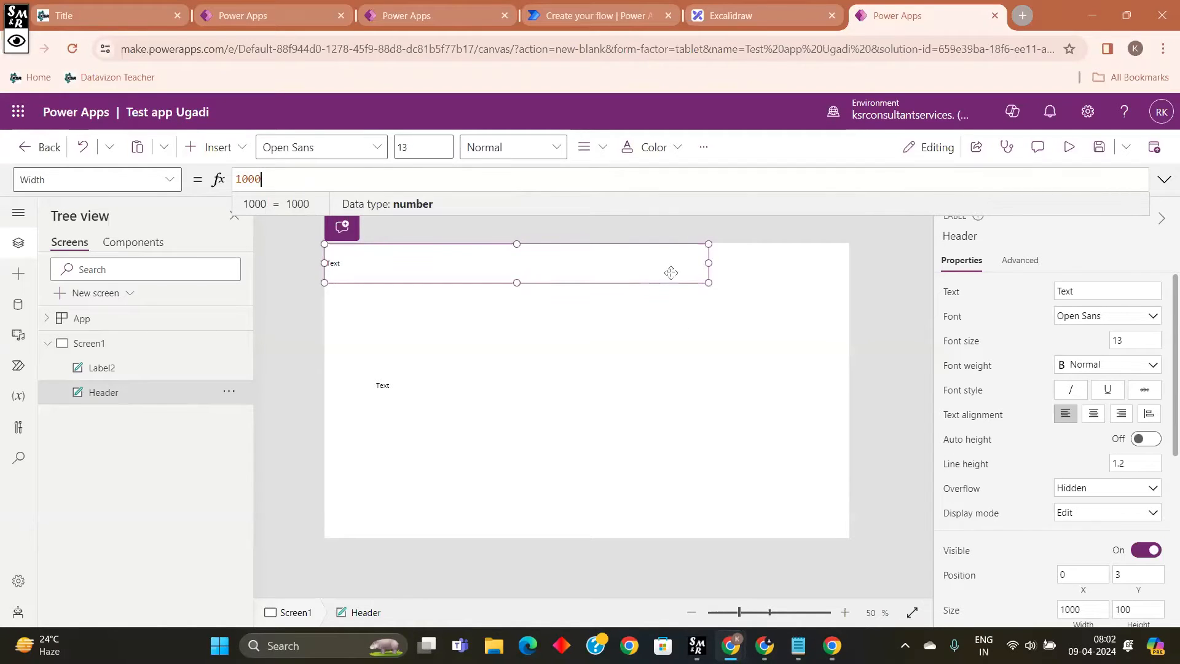
Step: Replace the Header label's fixed width with the formula Parent.Width
left_click_drag(379, 178, 186, 179)
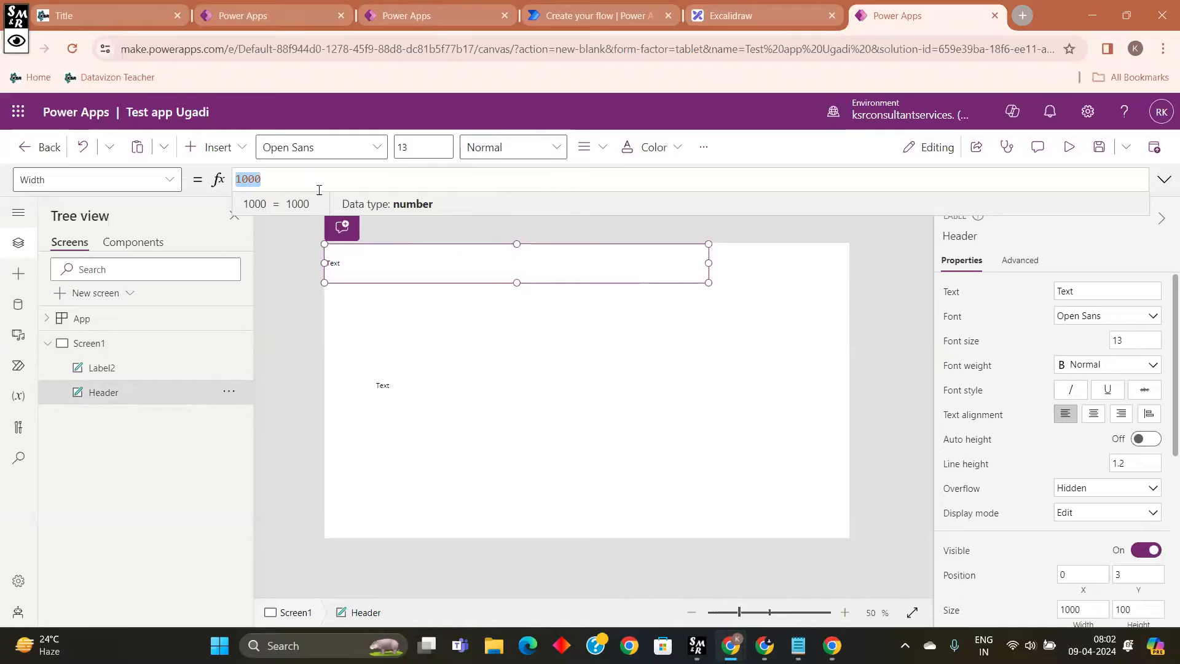
key("BackSpace")
type("pare")
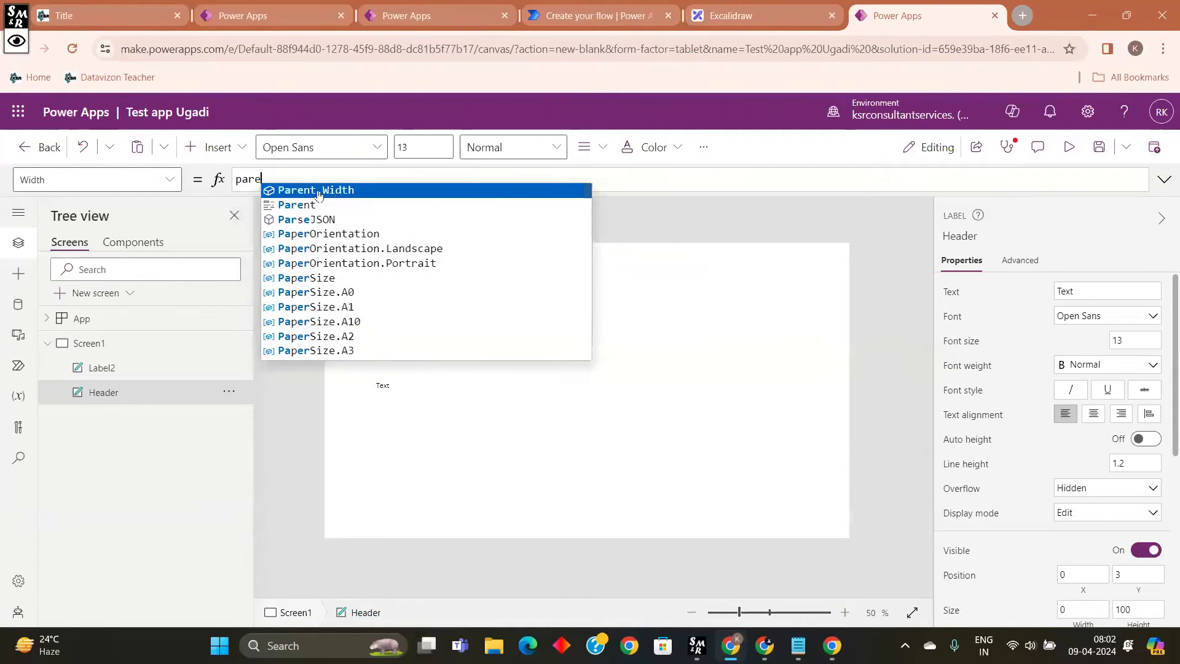
left_click(318, 191)
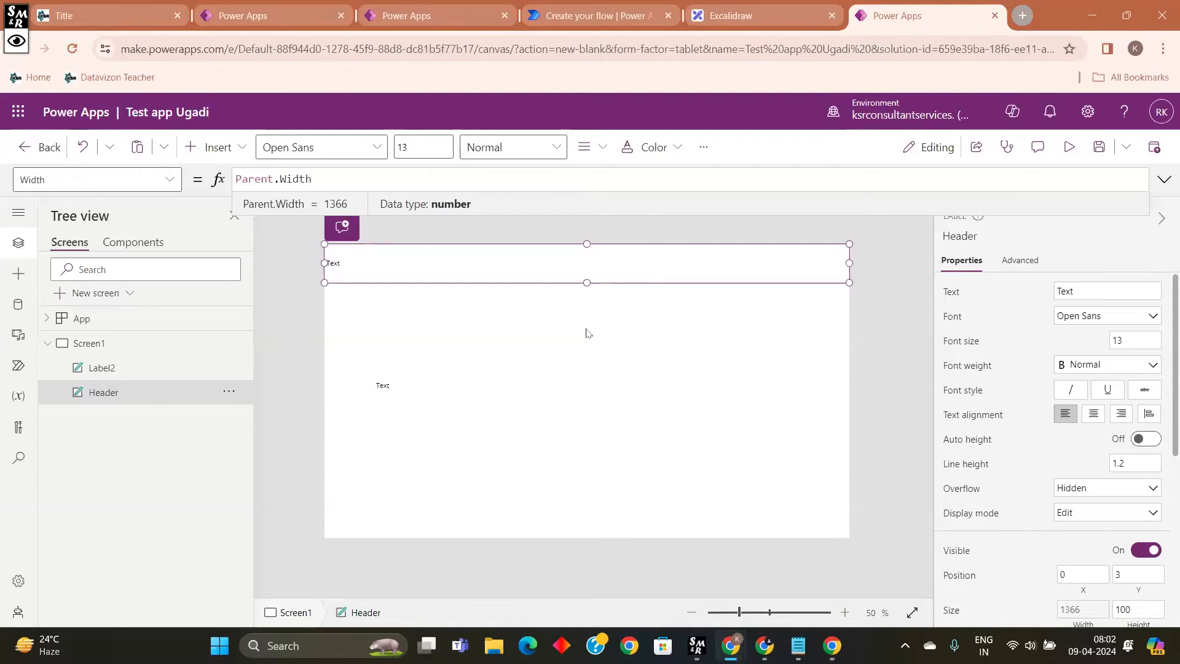
Step: Collapse and re-expand Screen1 to examine its child controls, and view the Header label's width formula
left_click(86, 344)
left_click(48, 344)
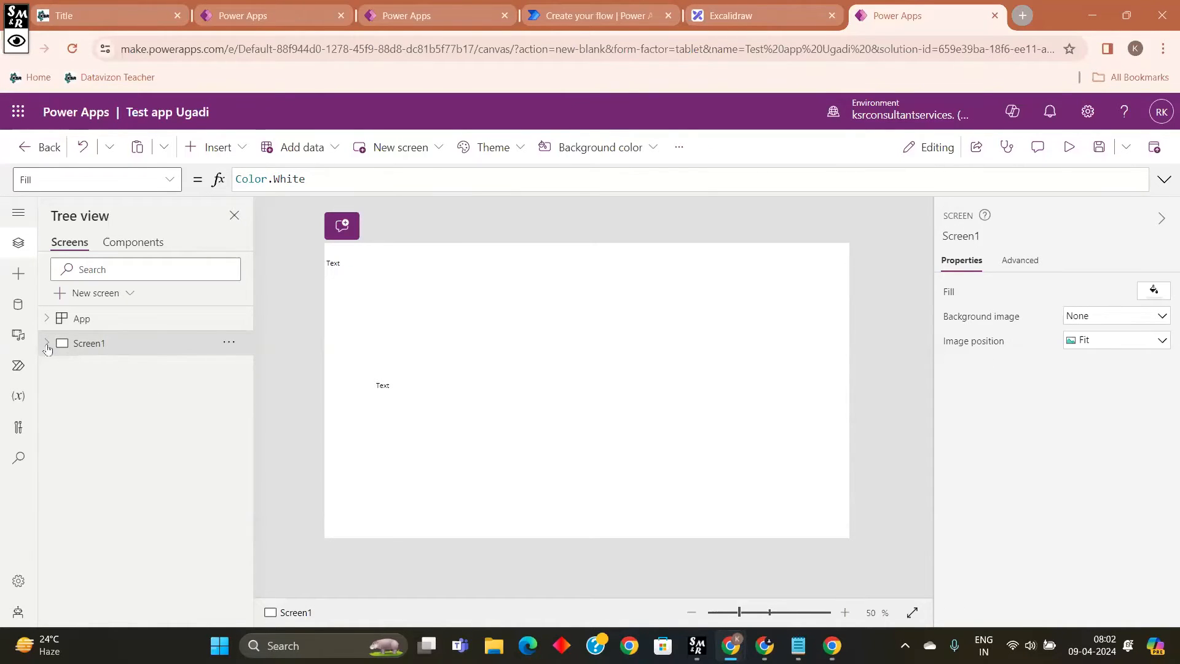
left_click(48, 345)
left_click(105, 394)
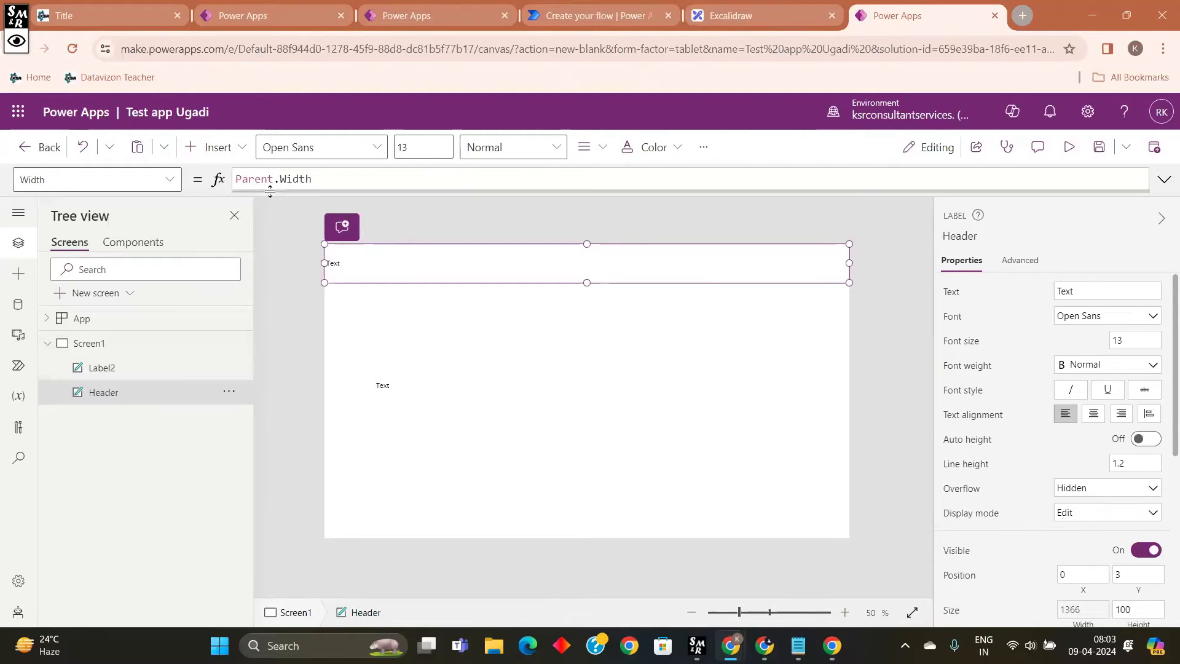
Step: Set Label2's width to the formula Parent.Width
left_click(132, 371)
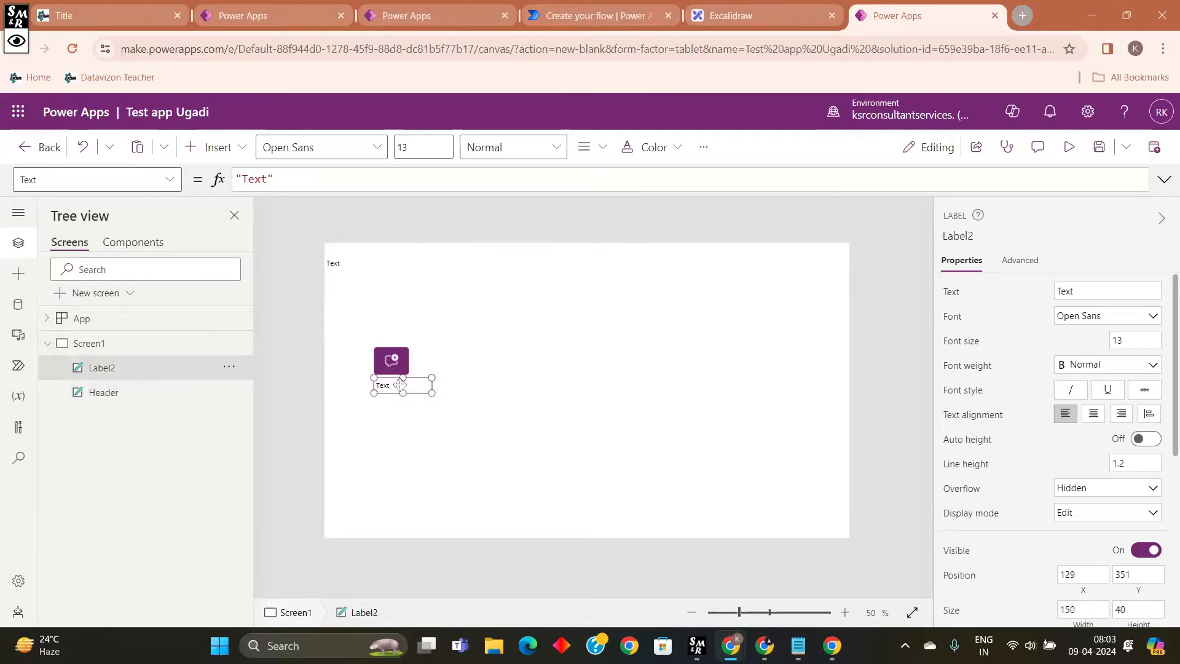
left_click(172, 178)
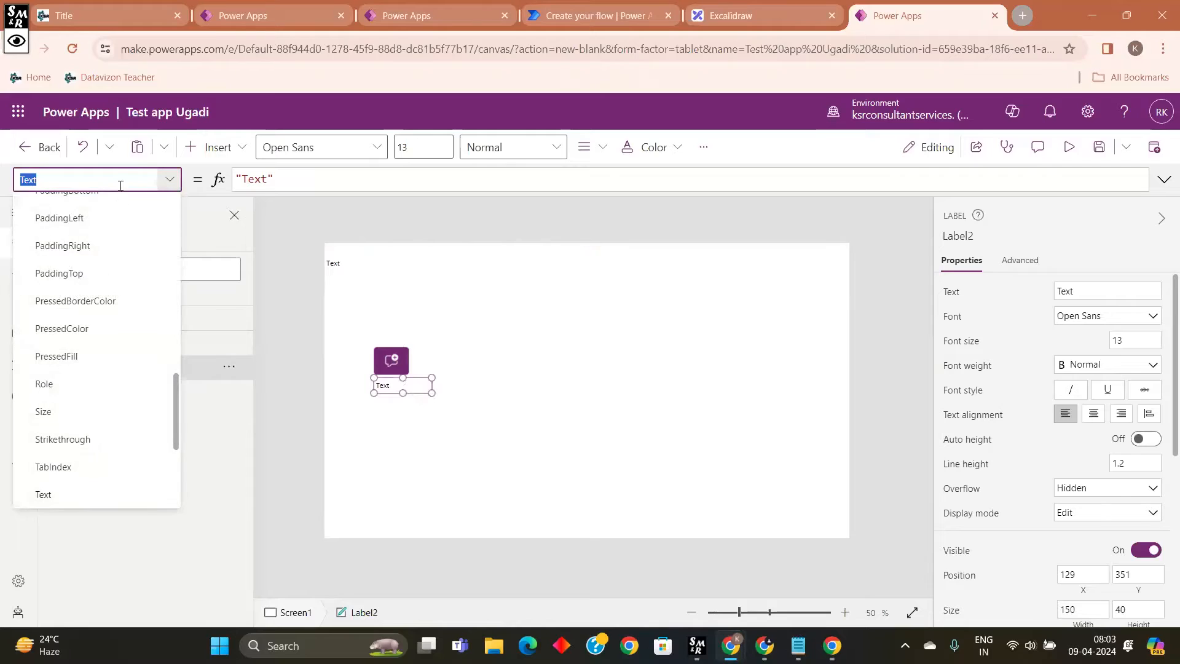
type("W")
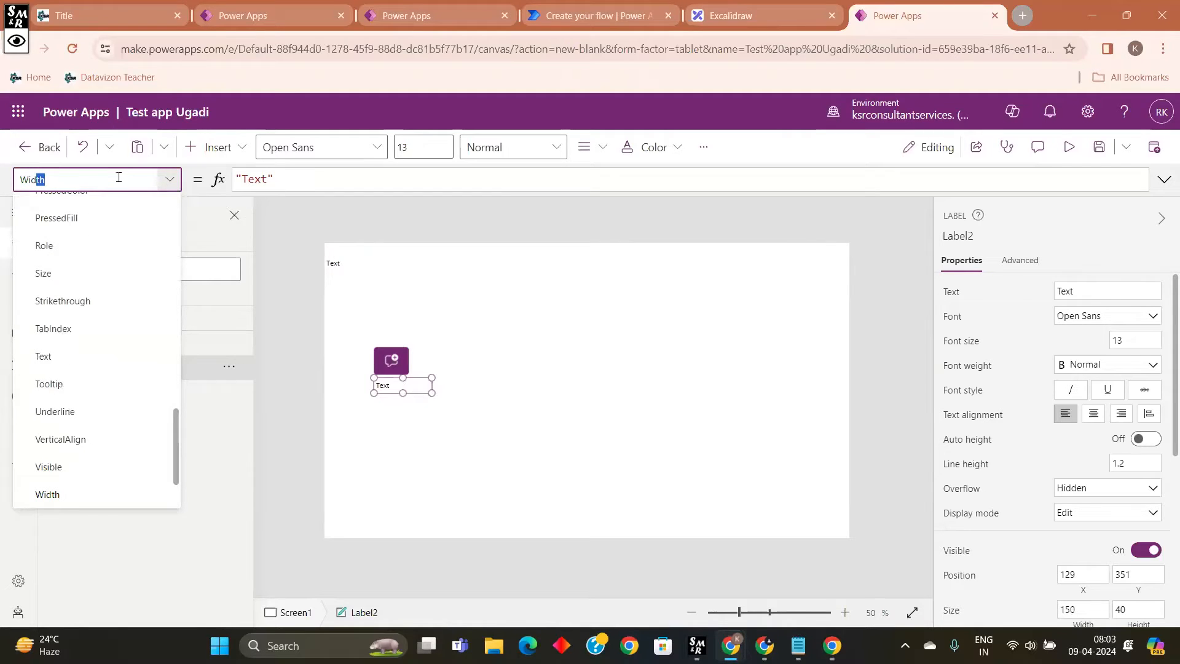
type("id")
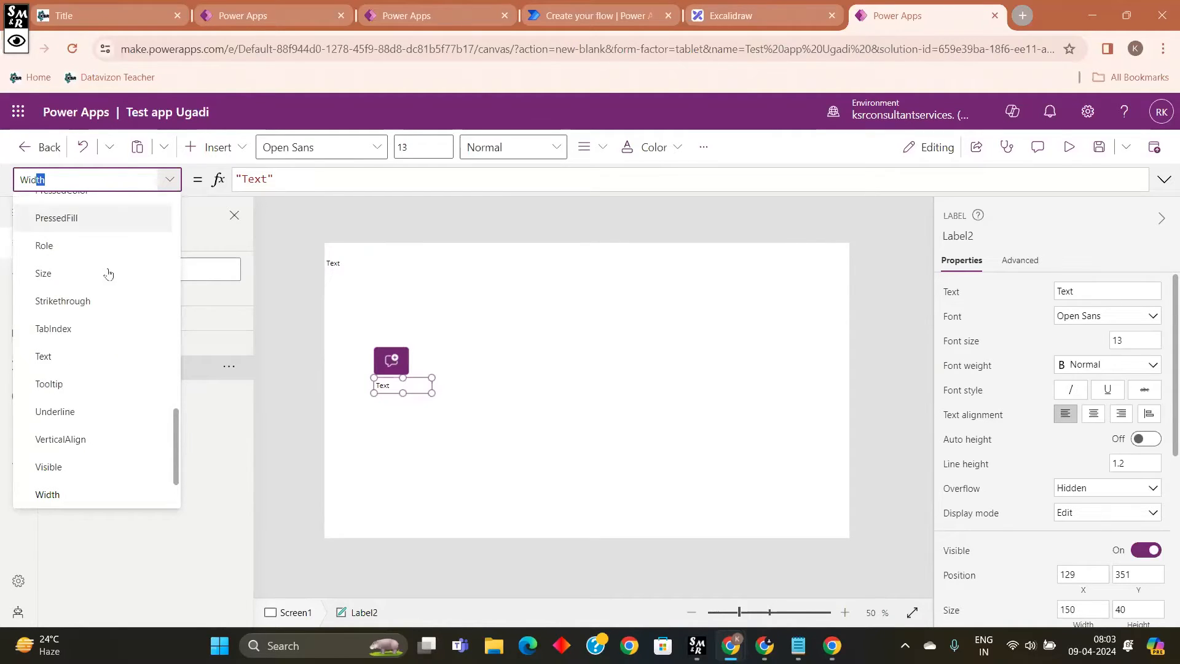
left_click(84, 496)
double_click(278, 182)
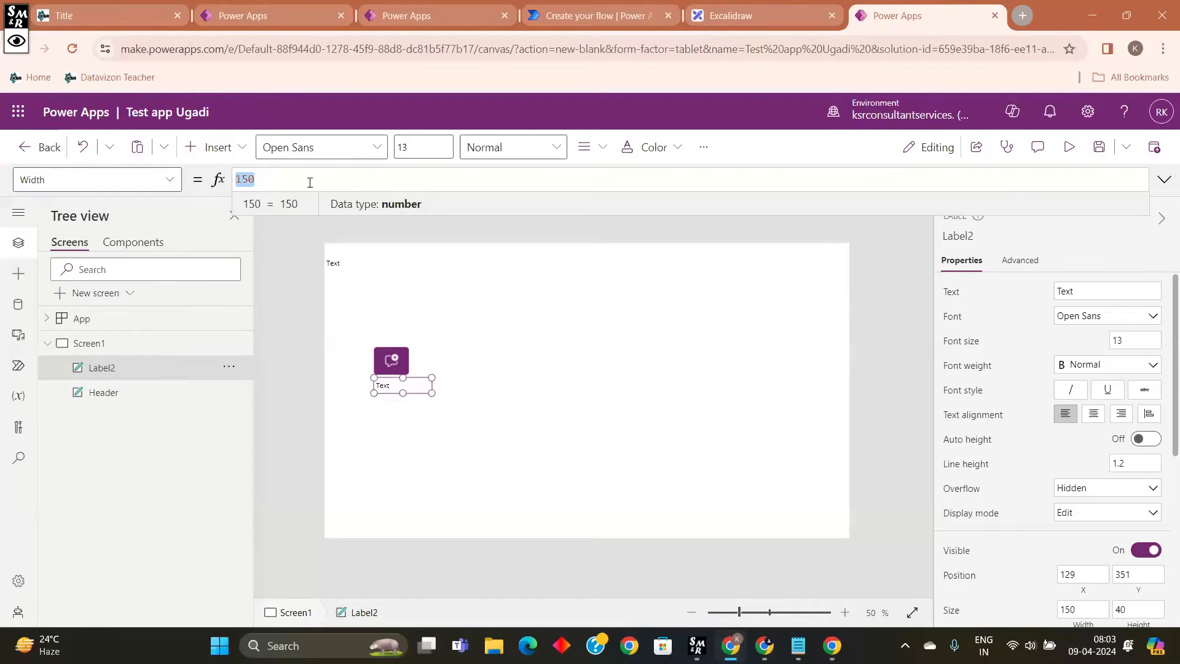
key("BackSpace")
type("pare")
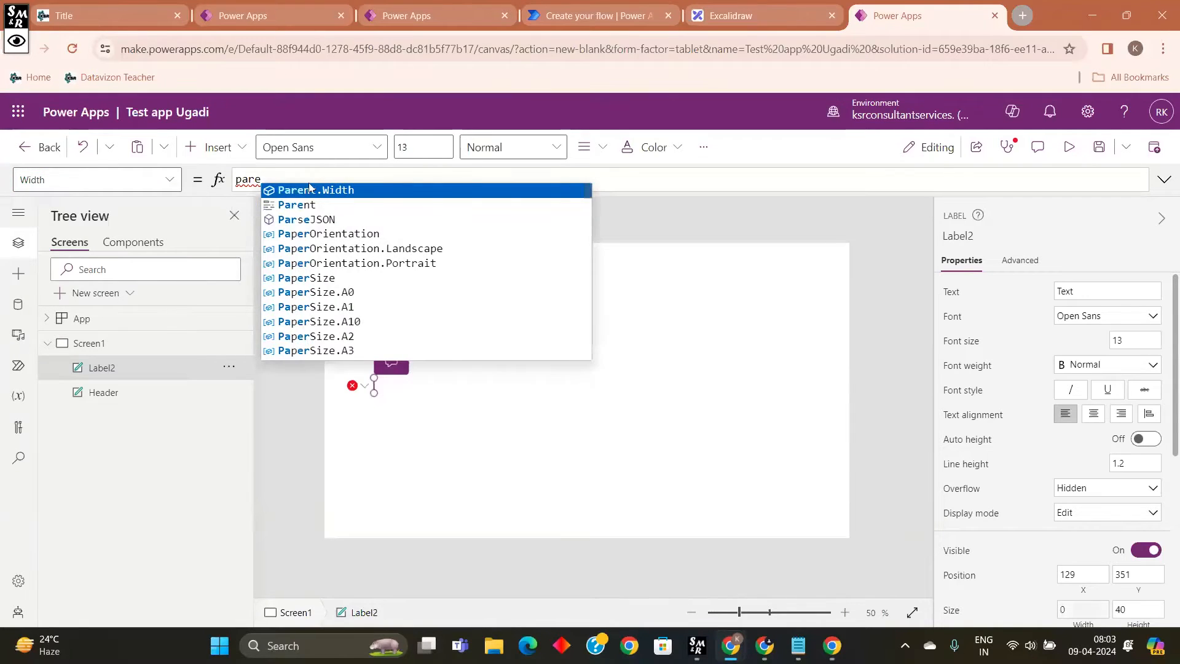
key("Tab")
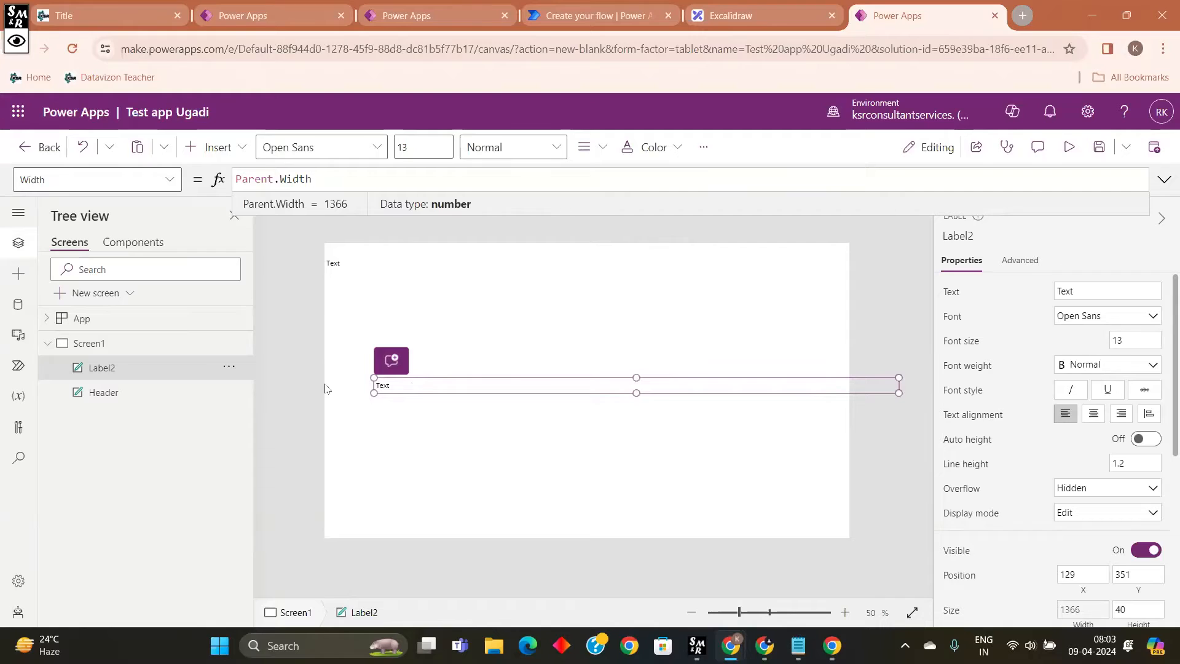
Step: Move Label2 to X 0 and Y about 354 so it spans the screen from edge to edge
left_click_drag(419, 386, 461, 392)
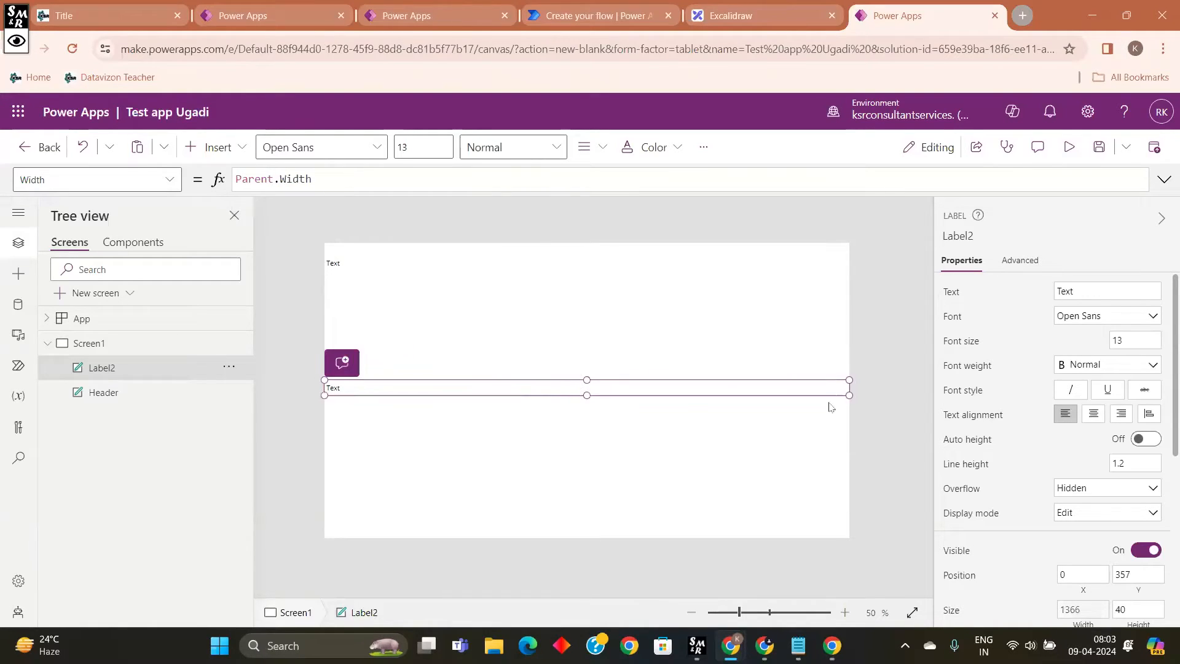
left_click_drag(793, 395, 843, 394)
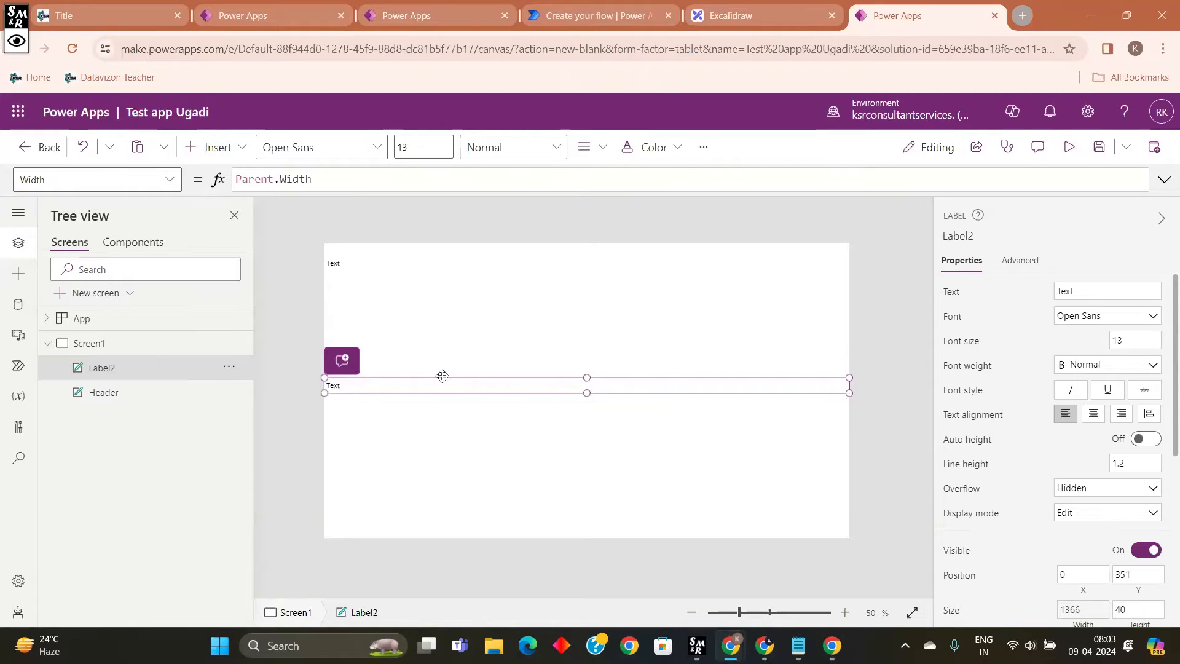
mouse_move(446, 392)
left_mouse_down()
mouse_move(400, 382)
mouse_move(464, 384)
left_mouse_up()
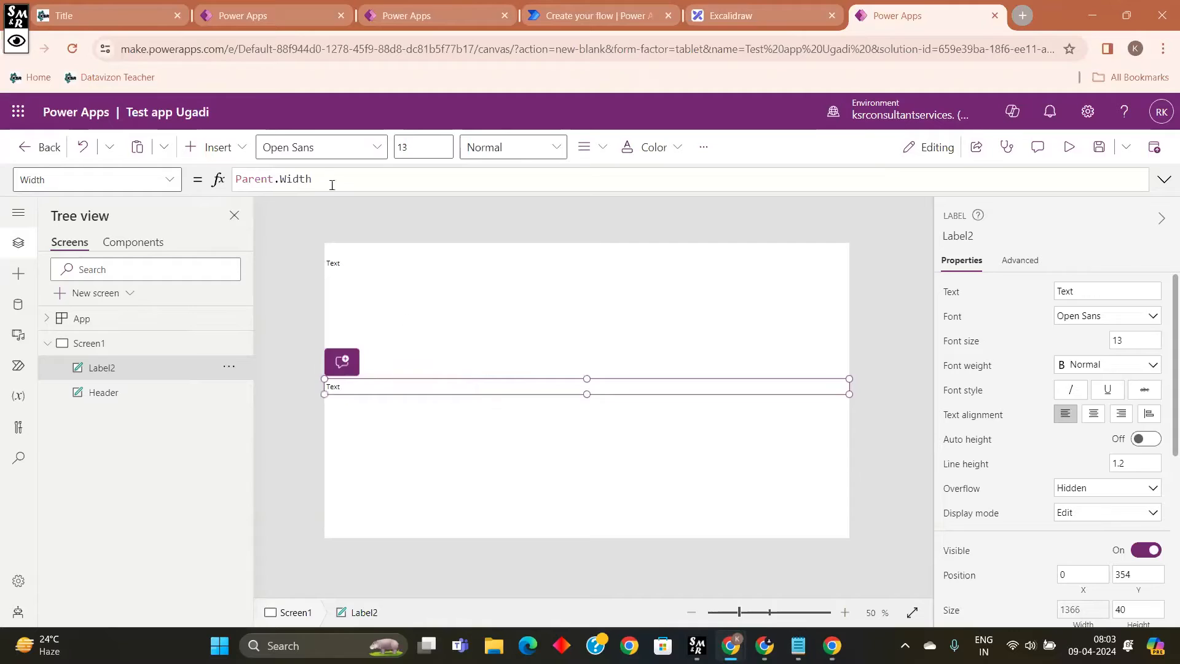
Step: Replace Label2's width formula with the fixed value 1366 and highlight that value
left_click_drag(332, 182, 236, 178)
key("BackSpace")
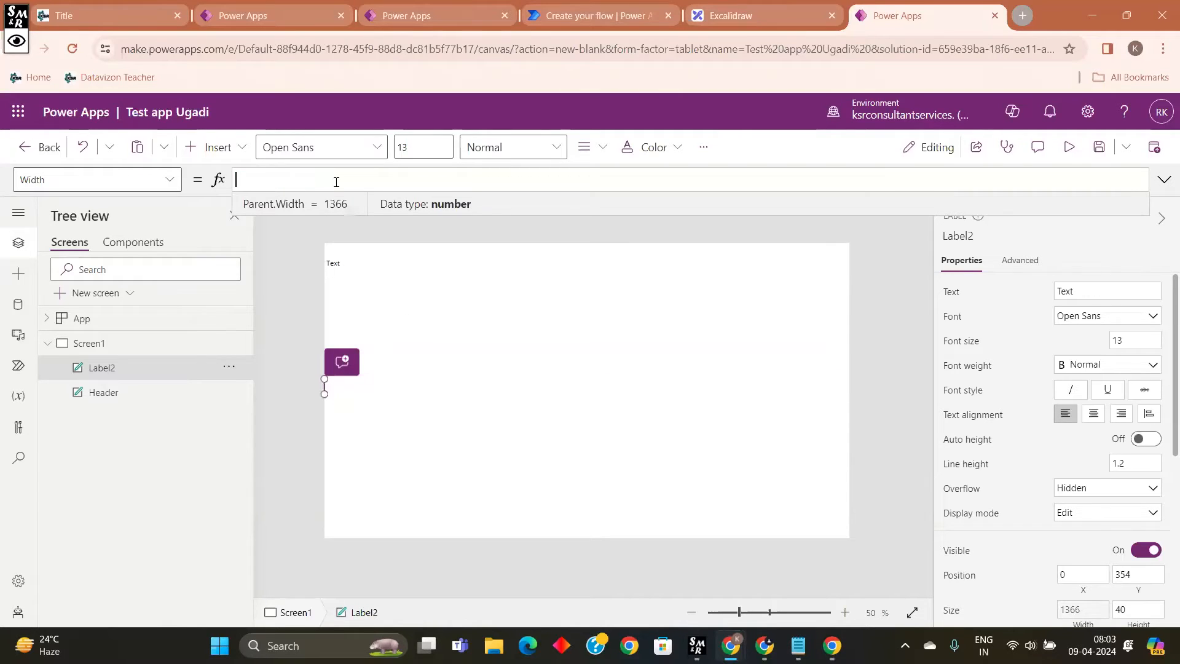
type("13")
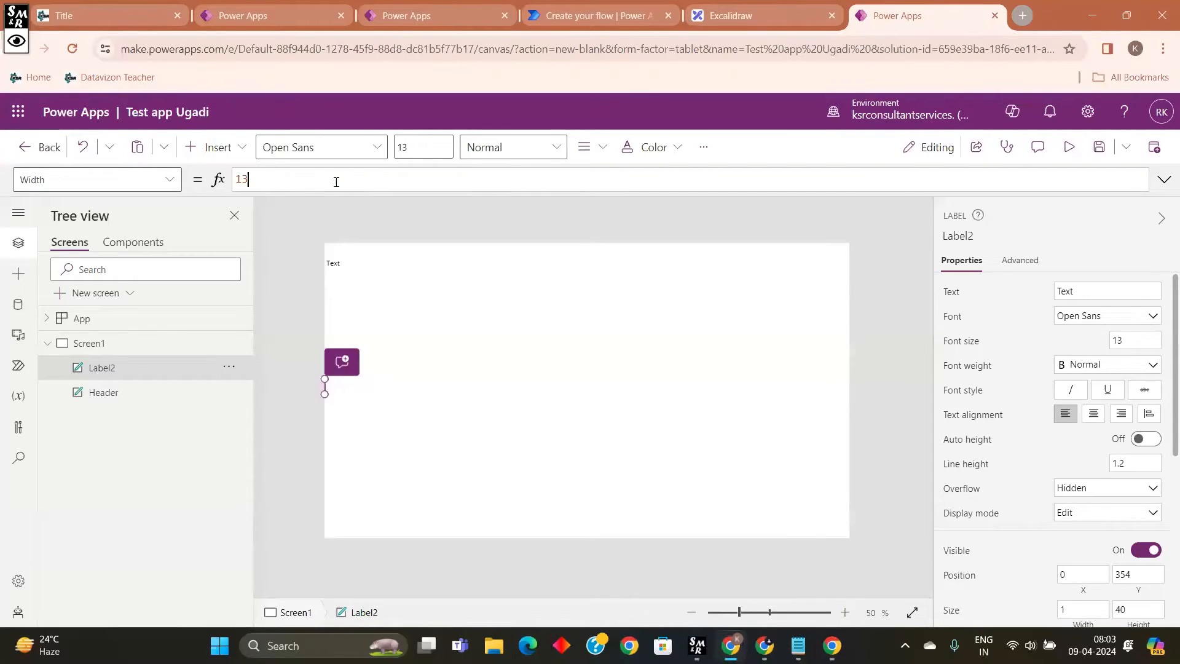
type("66")
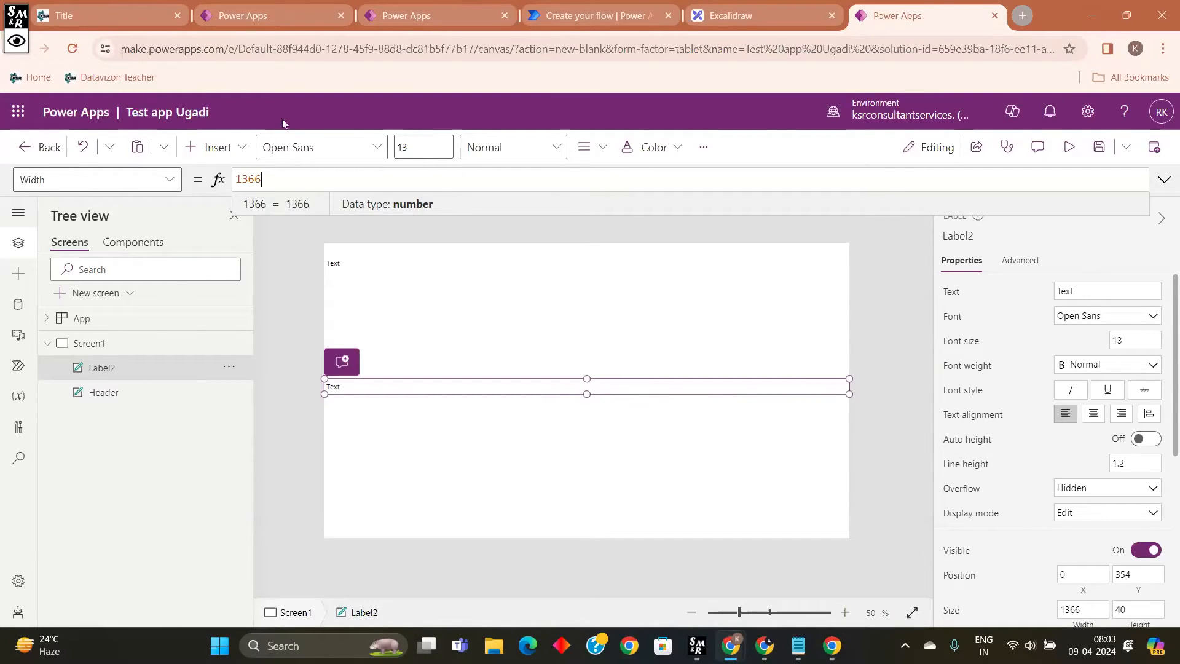
double_click(249, 179)
Step: Delete Label2 from Screen1
left_click(503, 388)
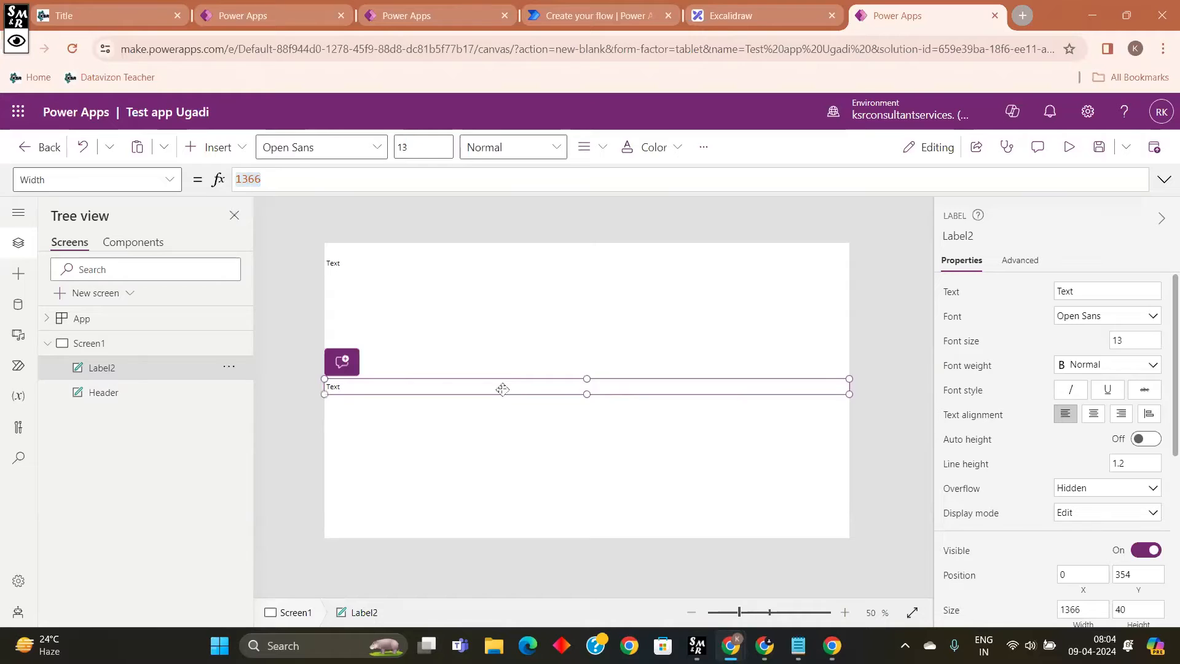
key("Delete")
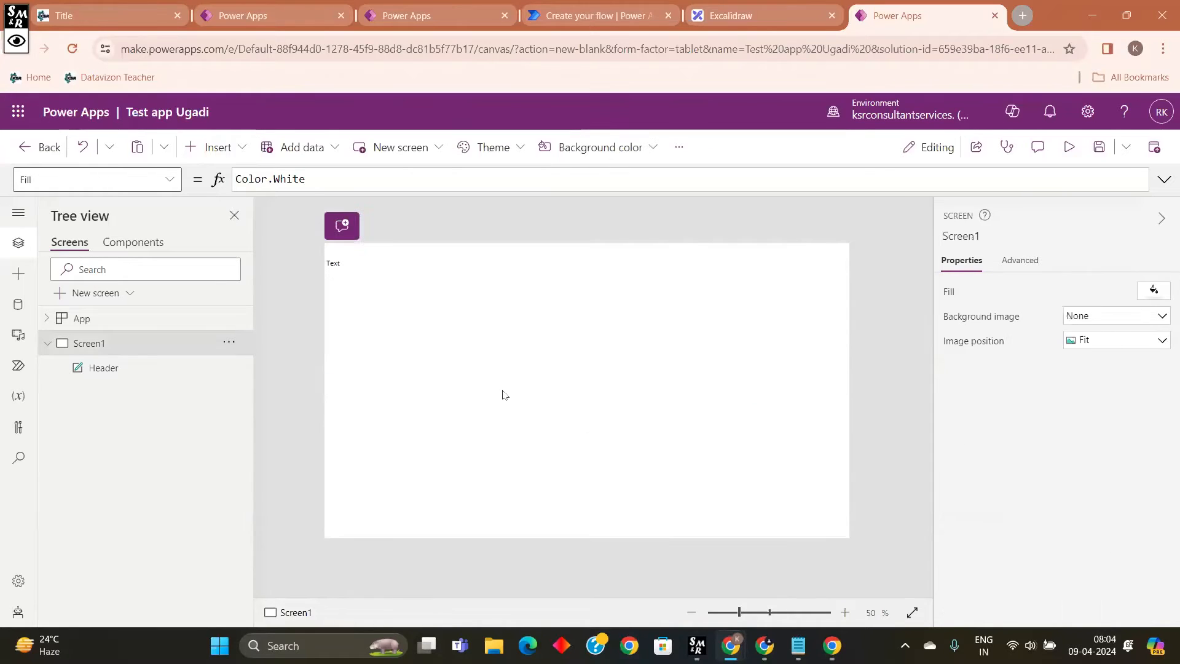
Step: Set the Header label's Height formula to Parent.Height
left_click(517, 265)
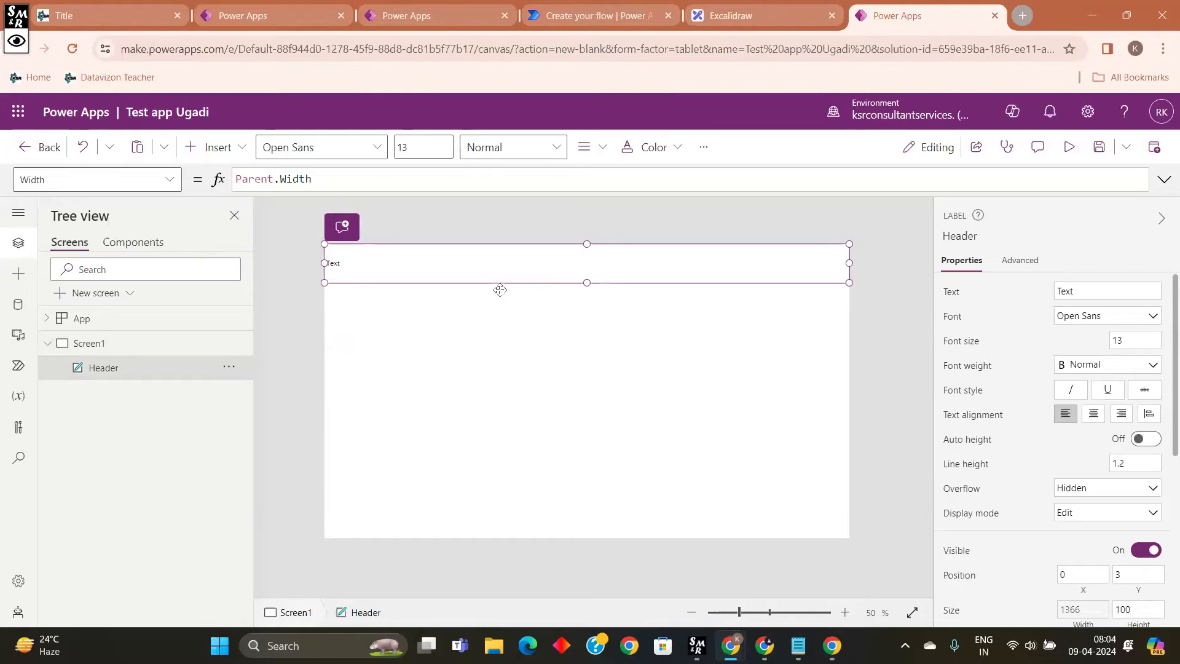
left_click(171, 180)
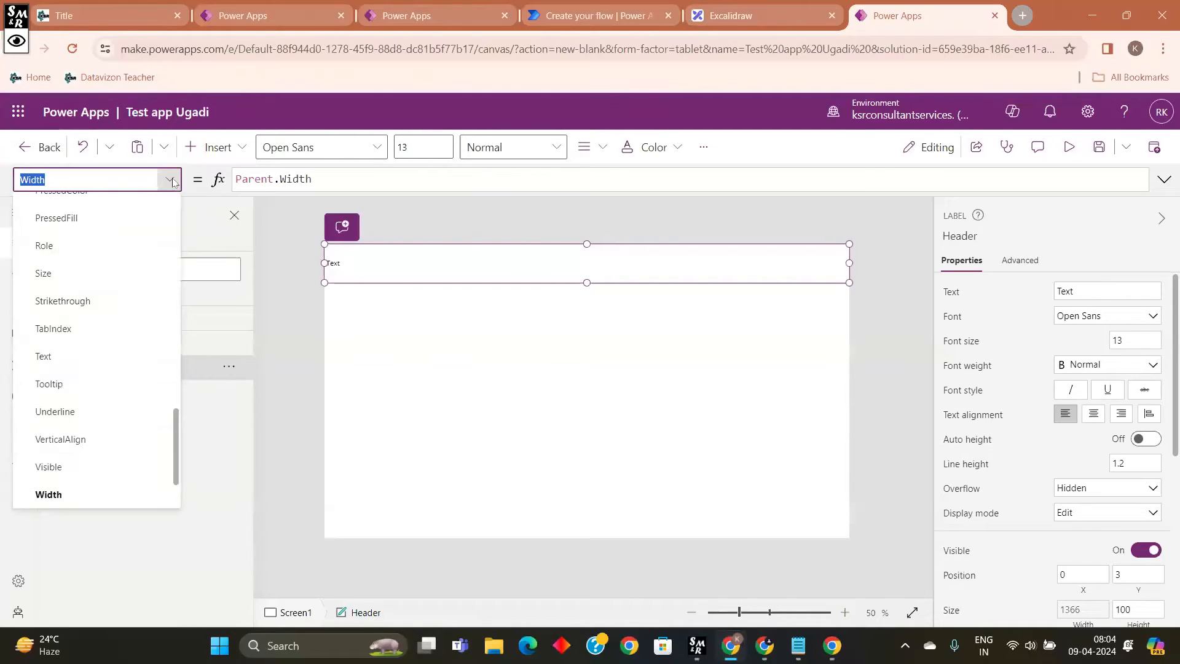
scroll(92, 455, "down", 2)
scroll(94, 422, "up", 3)
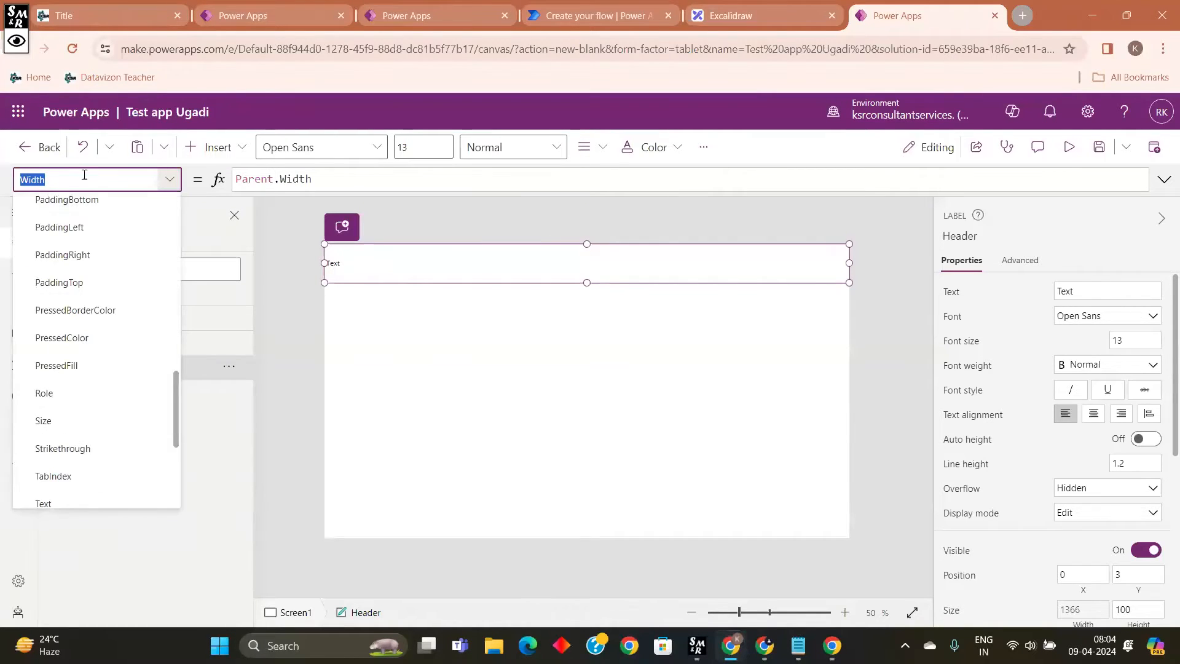
left_click_drag(85, 177, 1, 185)
key("BackSpace")
type("H")
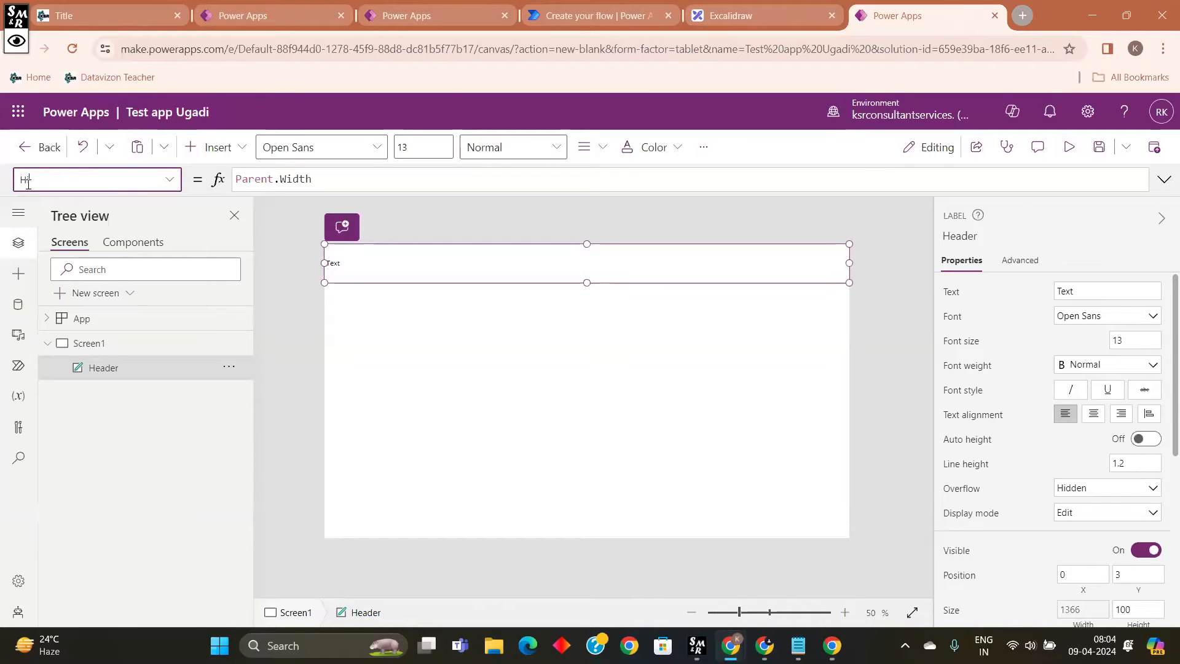
type("e")
type("e")
type("ight")
left_click_drag(325, 182, 245, 180)
type("100")
double_click(246, 179)
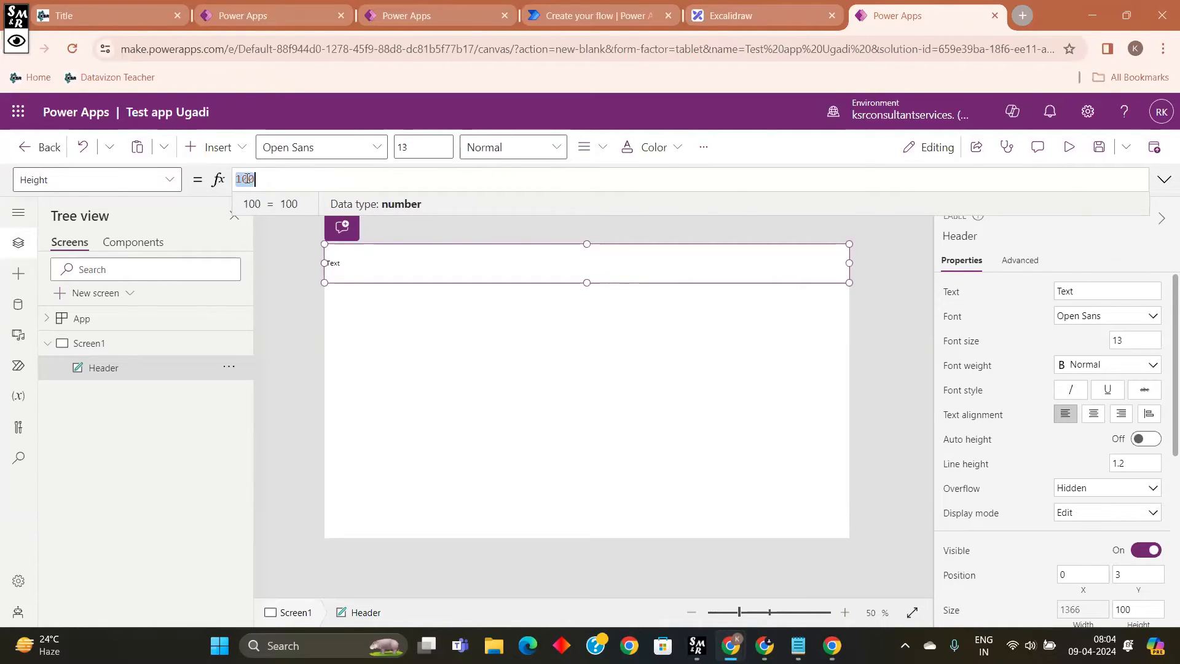
key("BackSpace")
type("pare")
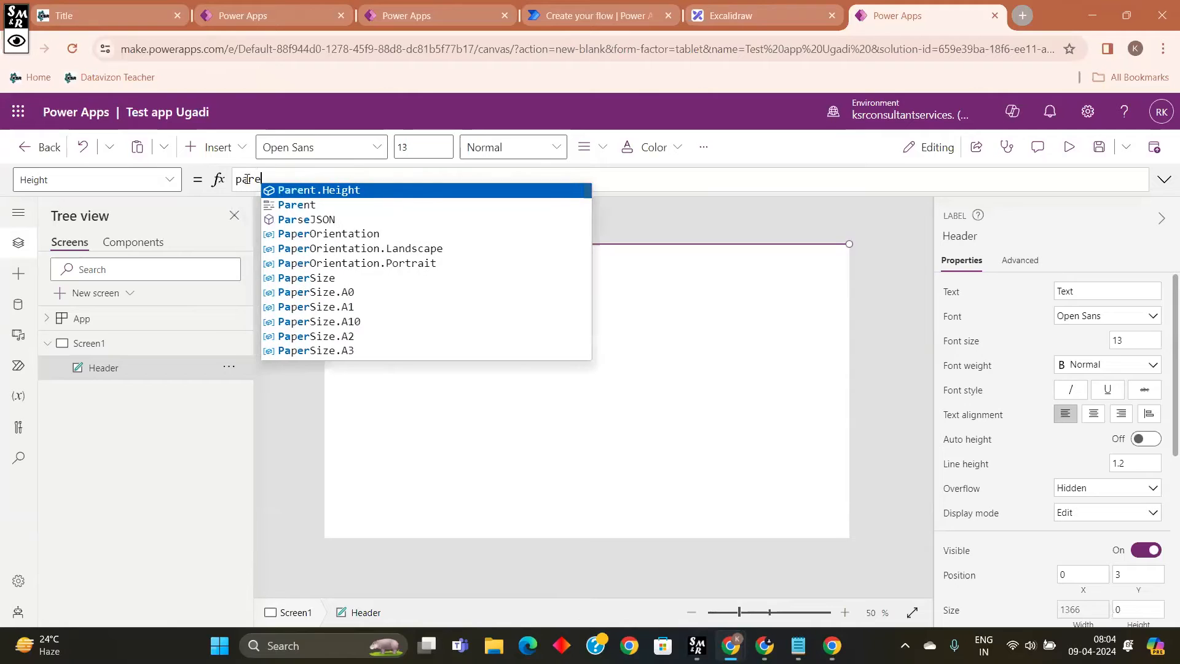
left_click(327, 192)
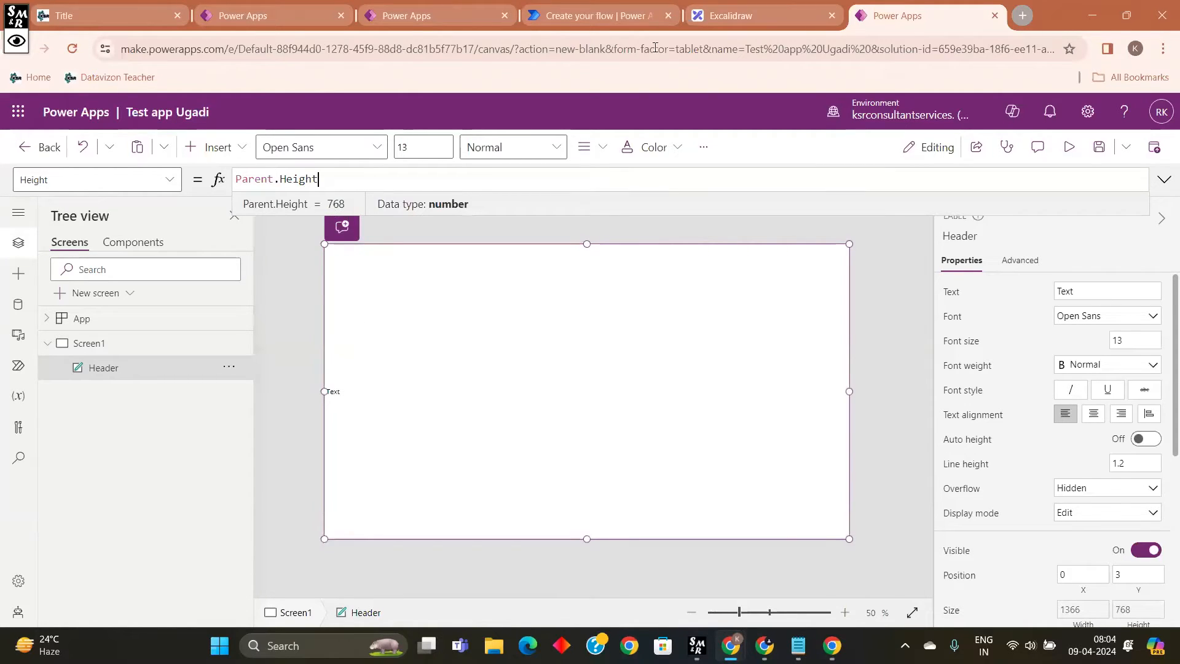
Step: Switch to Excalidraw and draw a wide rounded rectangle below the "Solution:" heading containing the text "Screen size : 1366*768"
left_click(732, 15)
left_click(634, 306)
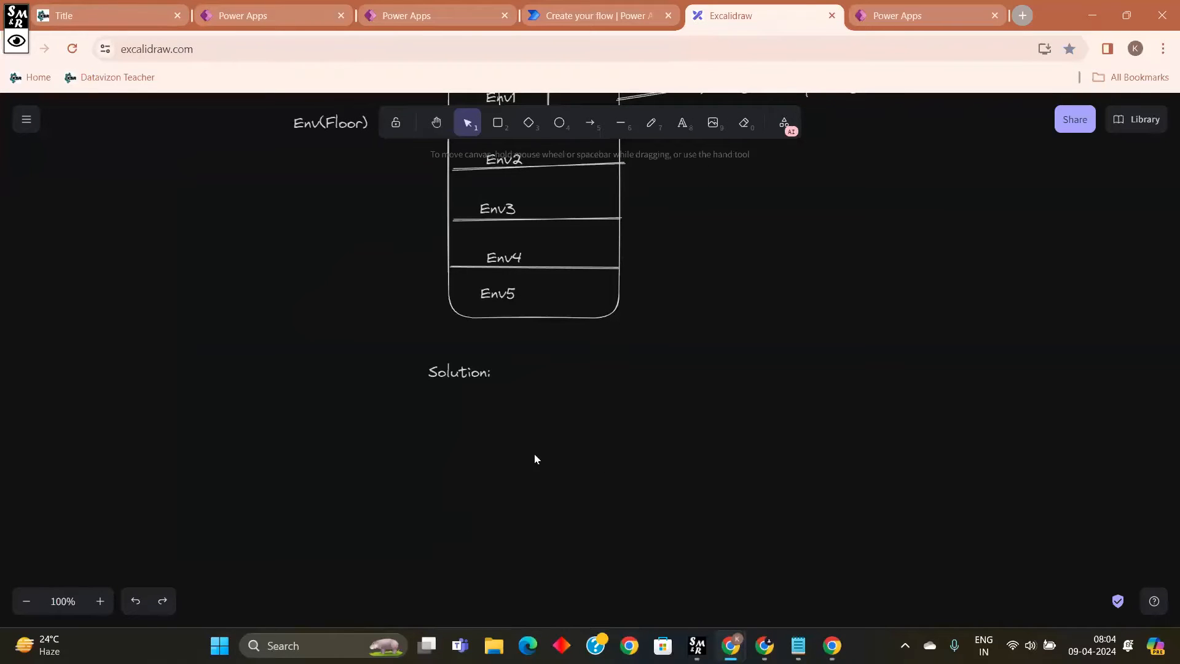
left_click(497, 123)
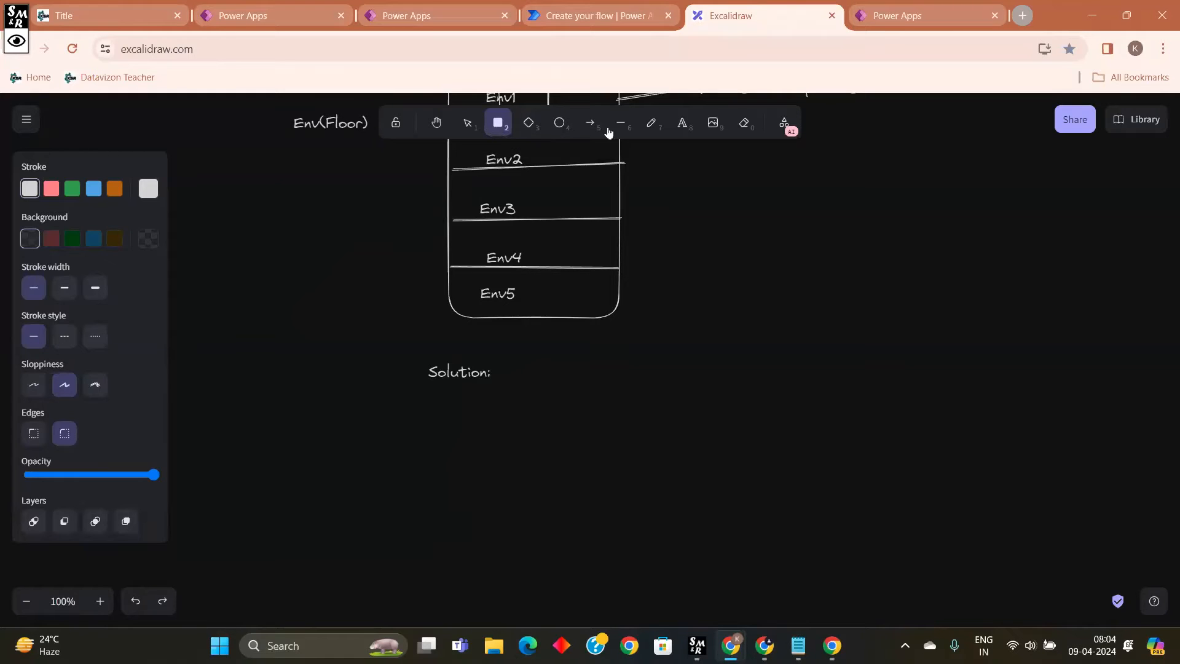
left_click_drag(474, 425, 860, 493)
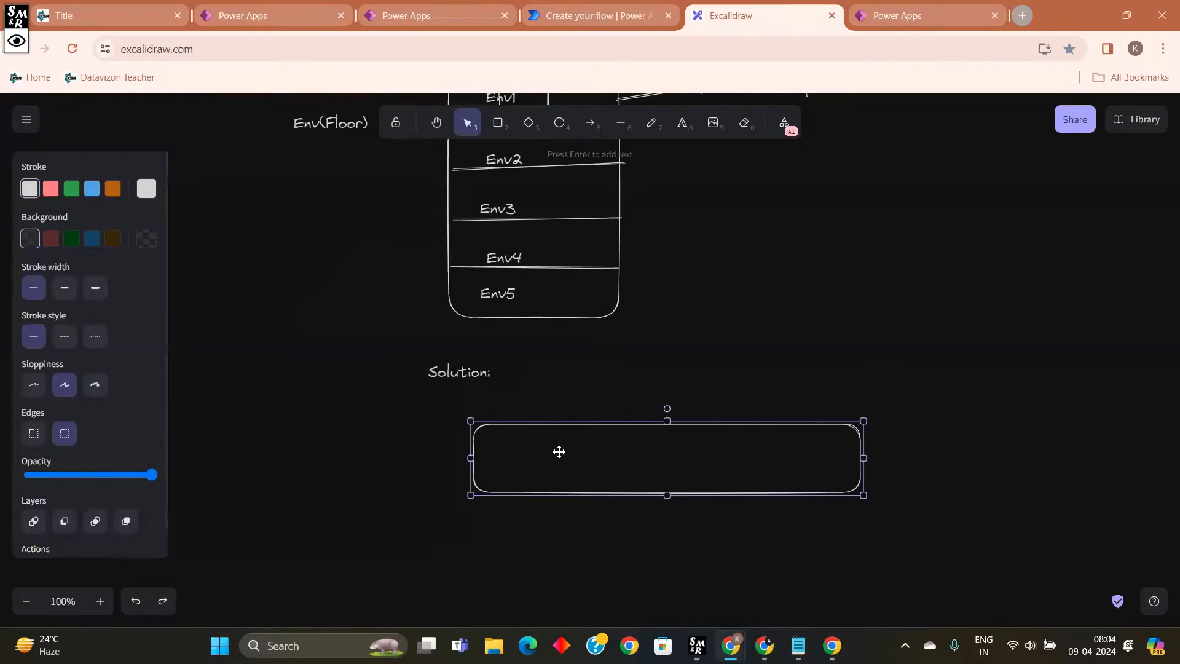
double_click(547, 451)
type("Scr")
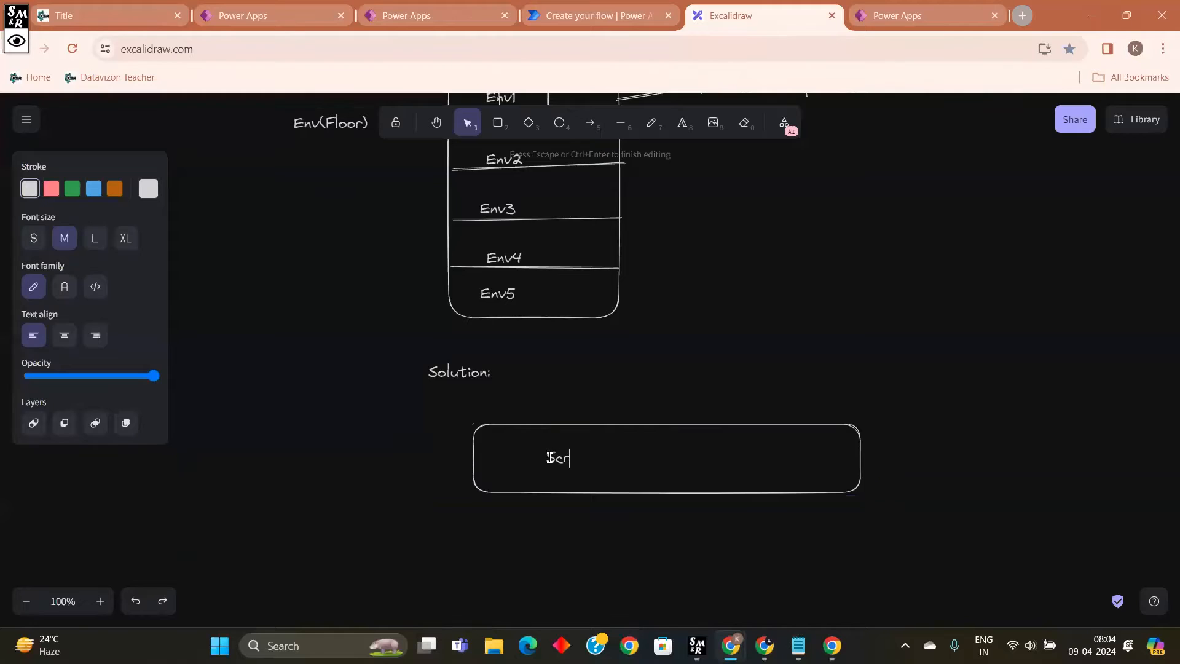
type("een size : 1366*768")
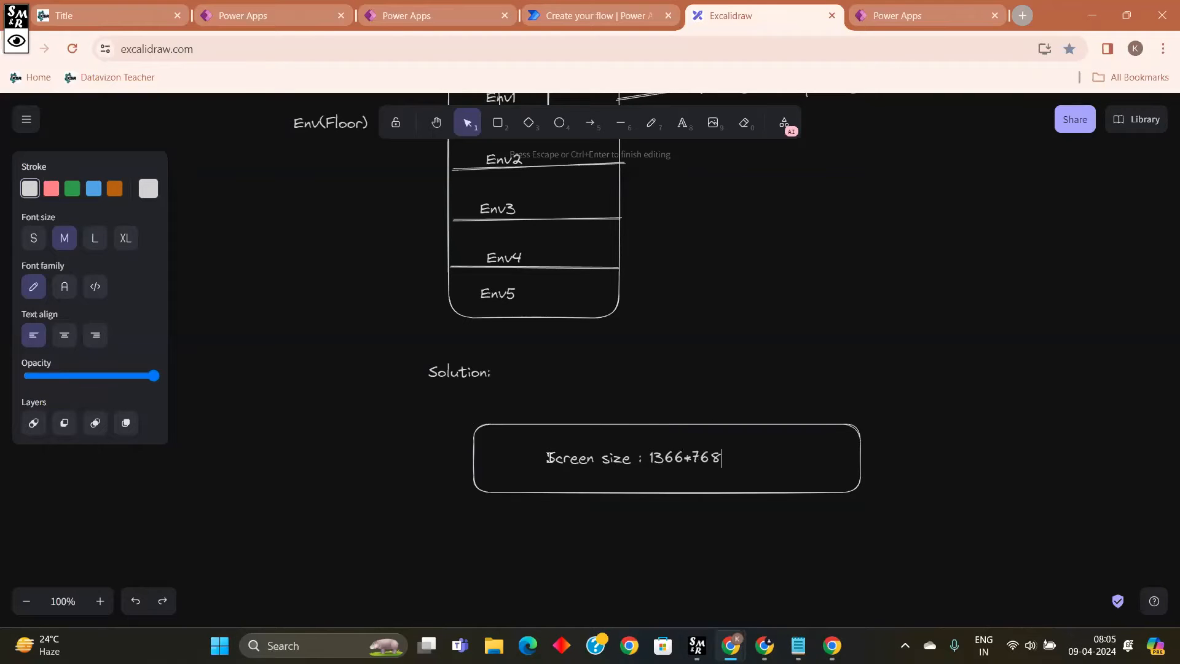
Step: Return to the Test app Ugadi canvas app in Power Apps and set the Header label's Height to 100
left_click(420, 21)
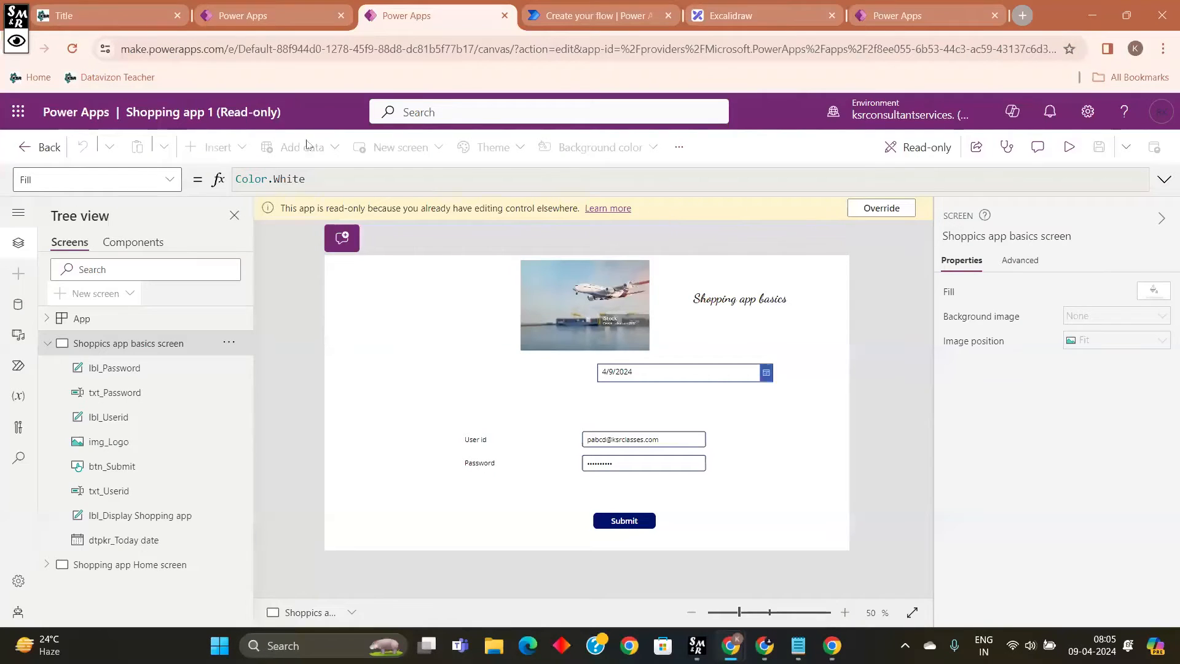
left_click(891, 16)
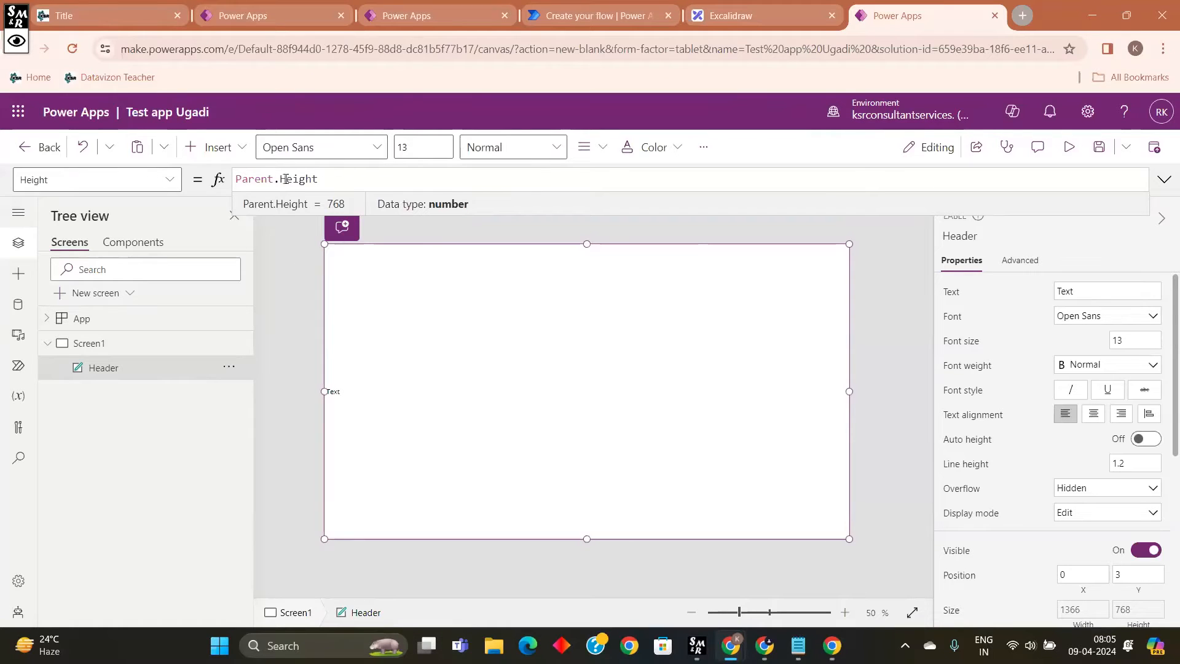
key("ctrl+a")
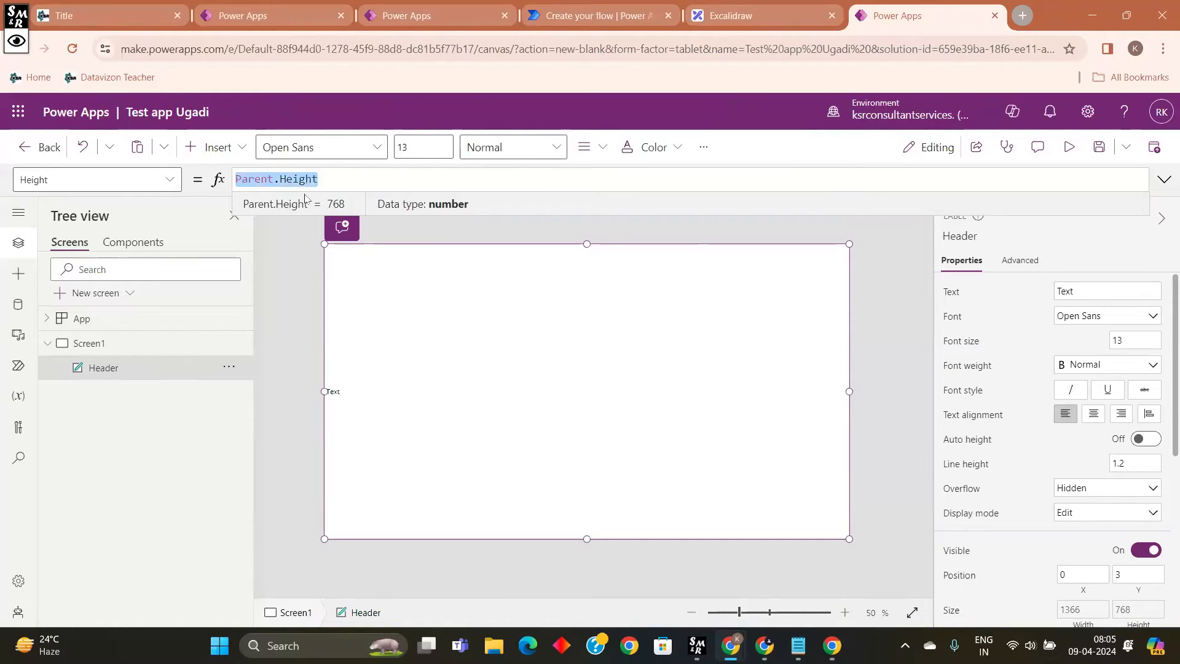
key("BackSpace")
type("100")
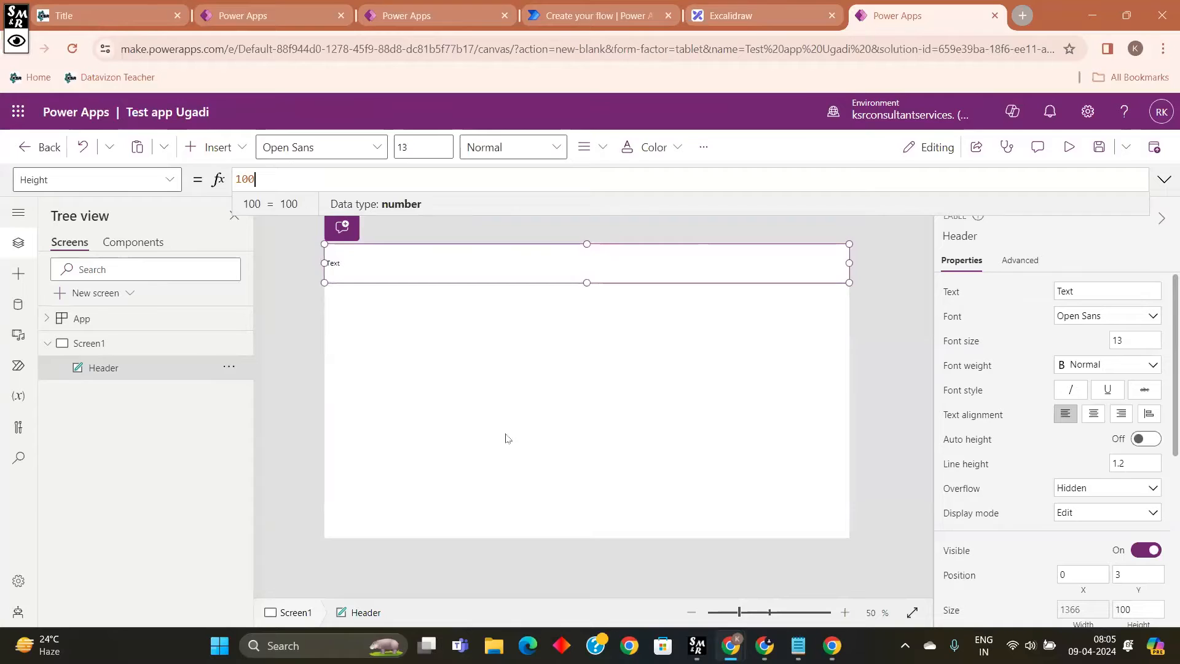
left_click(505, 438)
Step: Change the Header label's text to "Ugadi app"
left_click(488, 265)
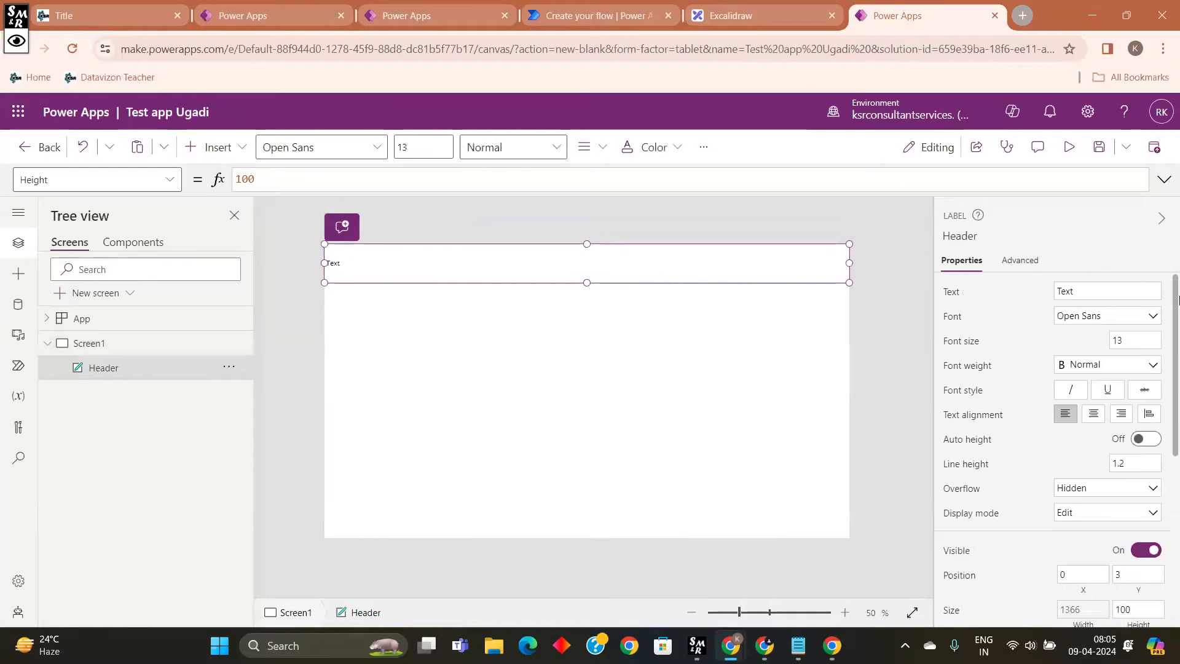
key("BackSpace")
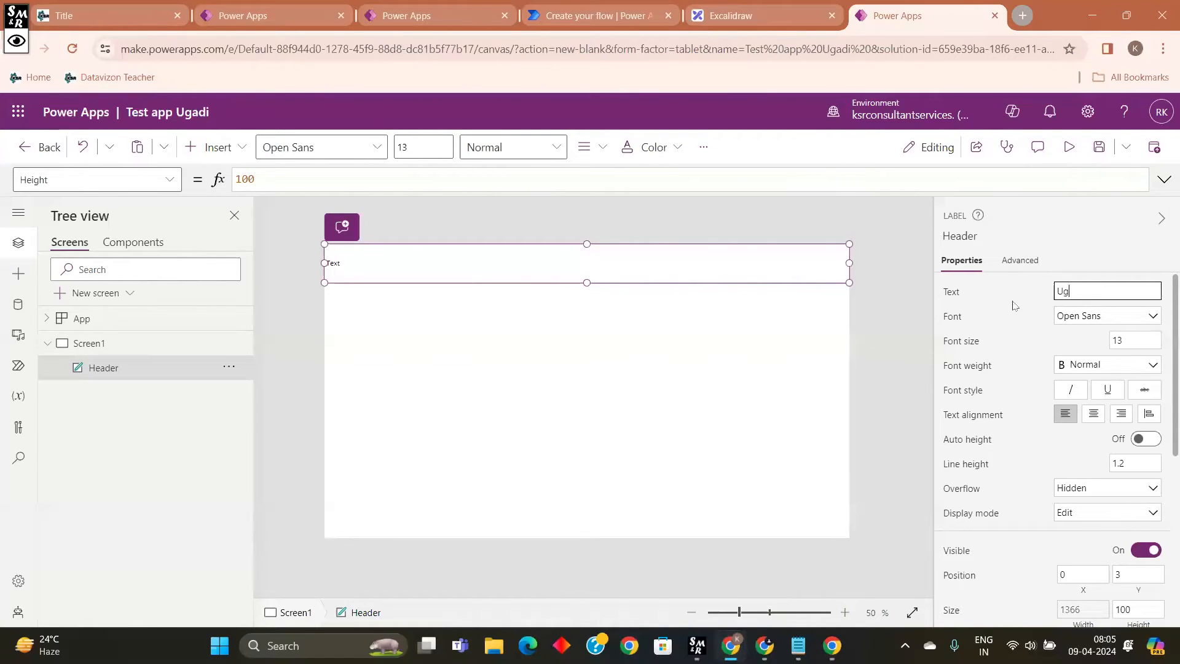
type("Ugadi app")
left_click(809, 382)
Step: Centre the Header label's text horizontally and set its font weight to Bold
left_click(540, 252)
scroll(1161, 373, "down", 1)
left_click(1093, 337)
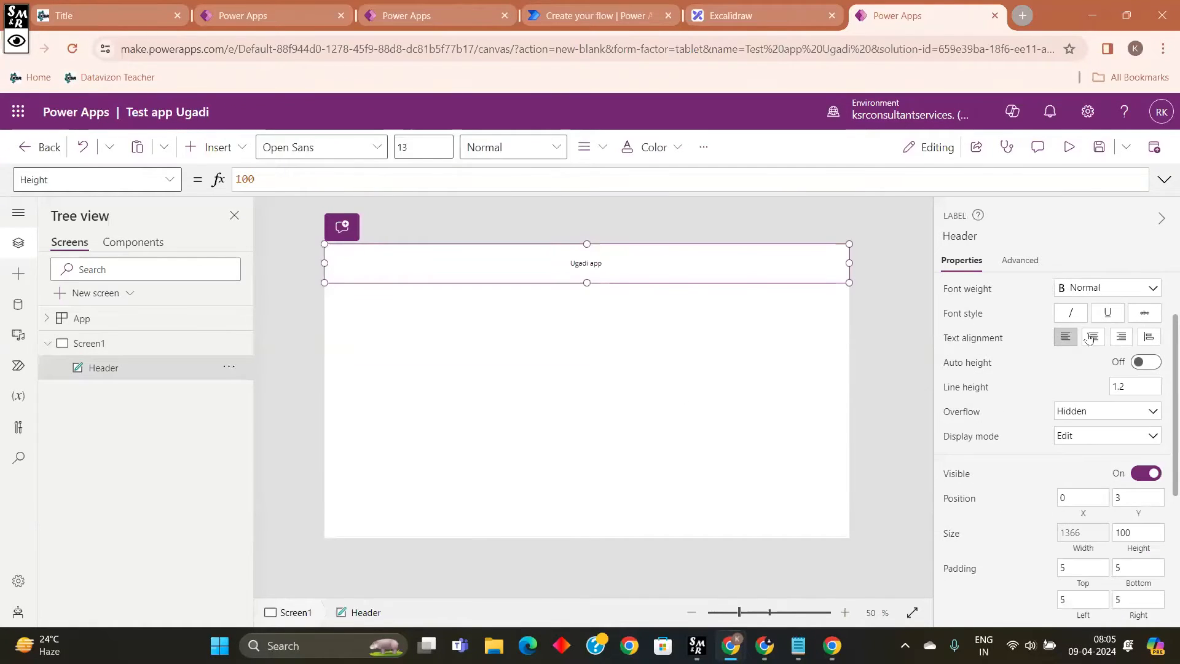
left_click(1097, 290)
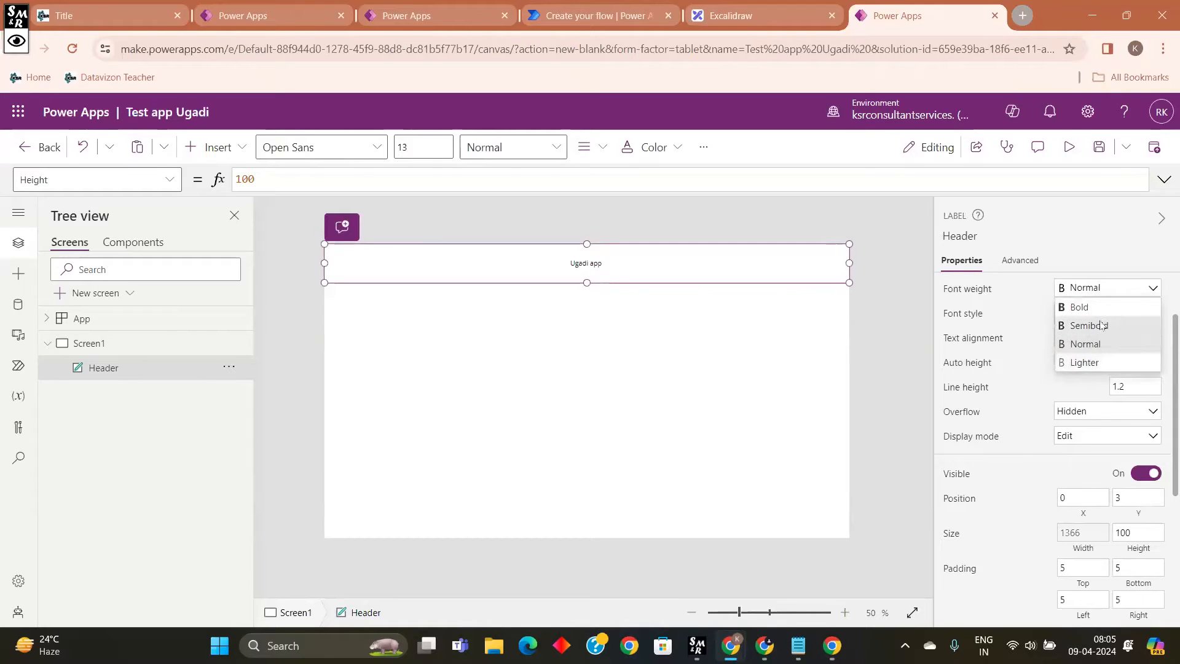
left_click(1098, 308)
scroll(1116, 375, "up", 1)
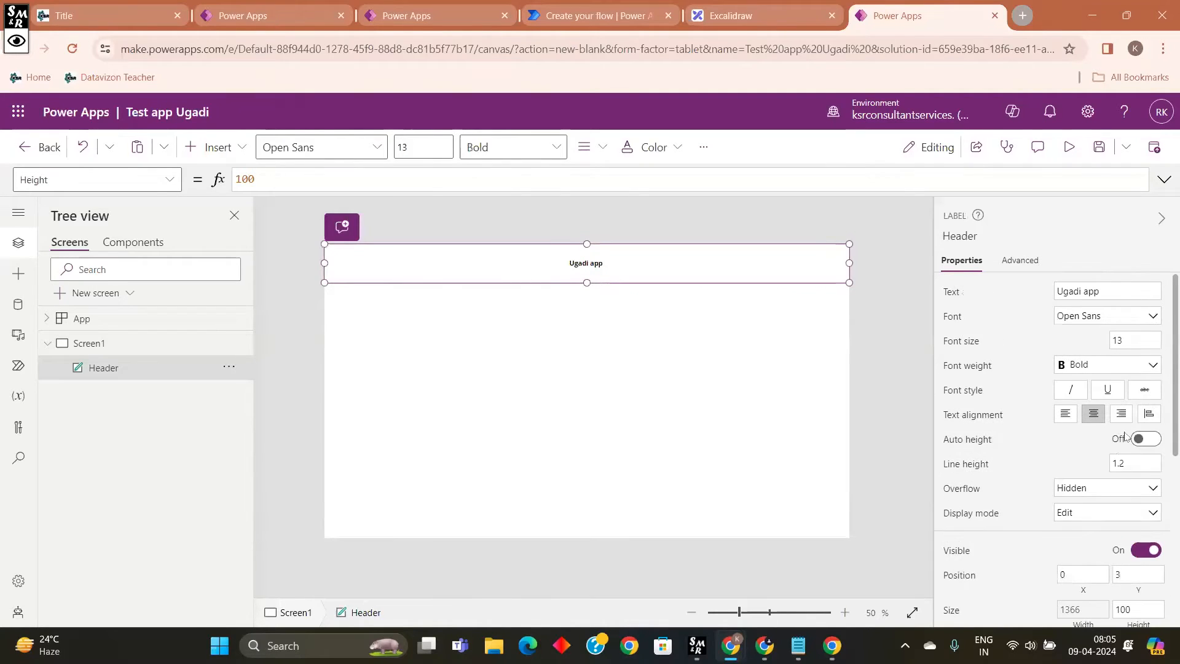
scroll(1125, 430, "down", 3)
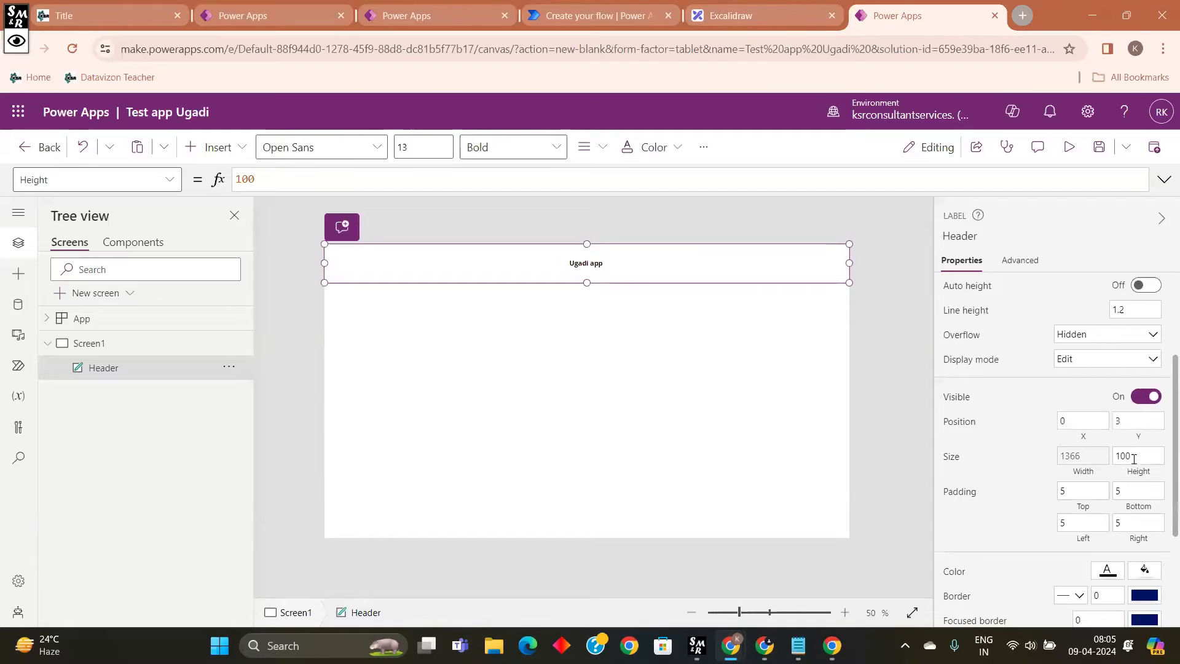
scroll(1131, 464, "down", 1)
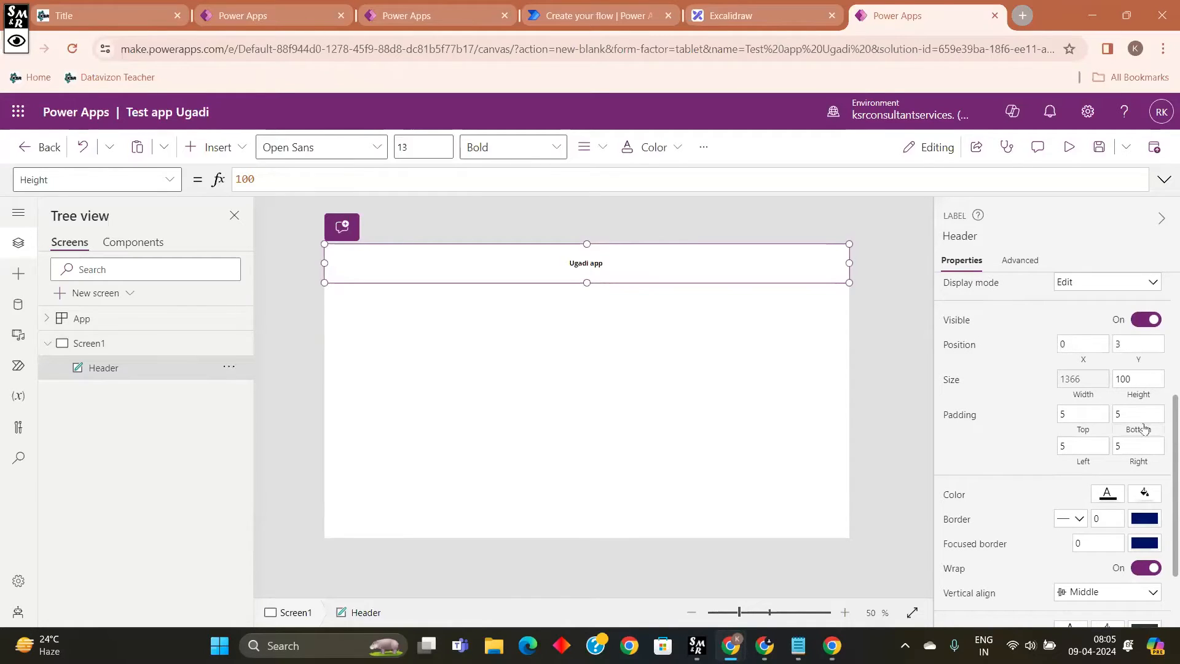
scroll(1119, 418, "up", 2)
scroll(1120, 419, "down", 3)
scroll(1113, 381, "up", 4)
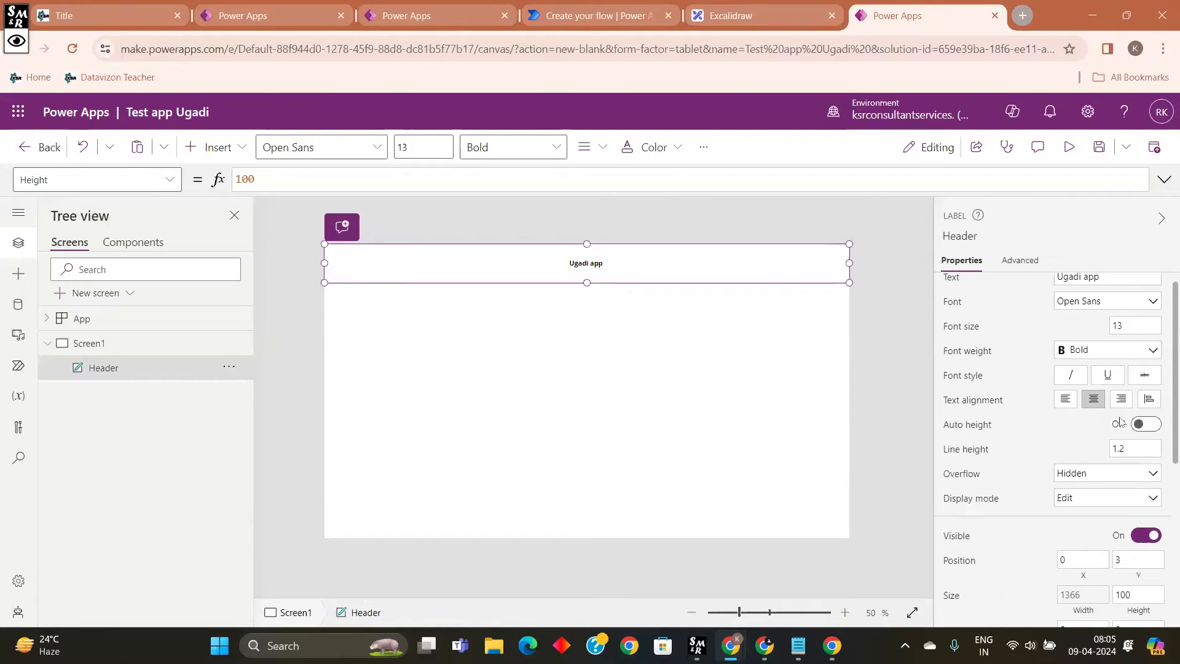
Step: Set the font size of the "Ugadi app" header label to 19
left_click(1114, 340)
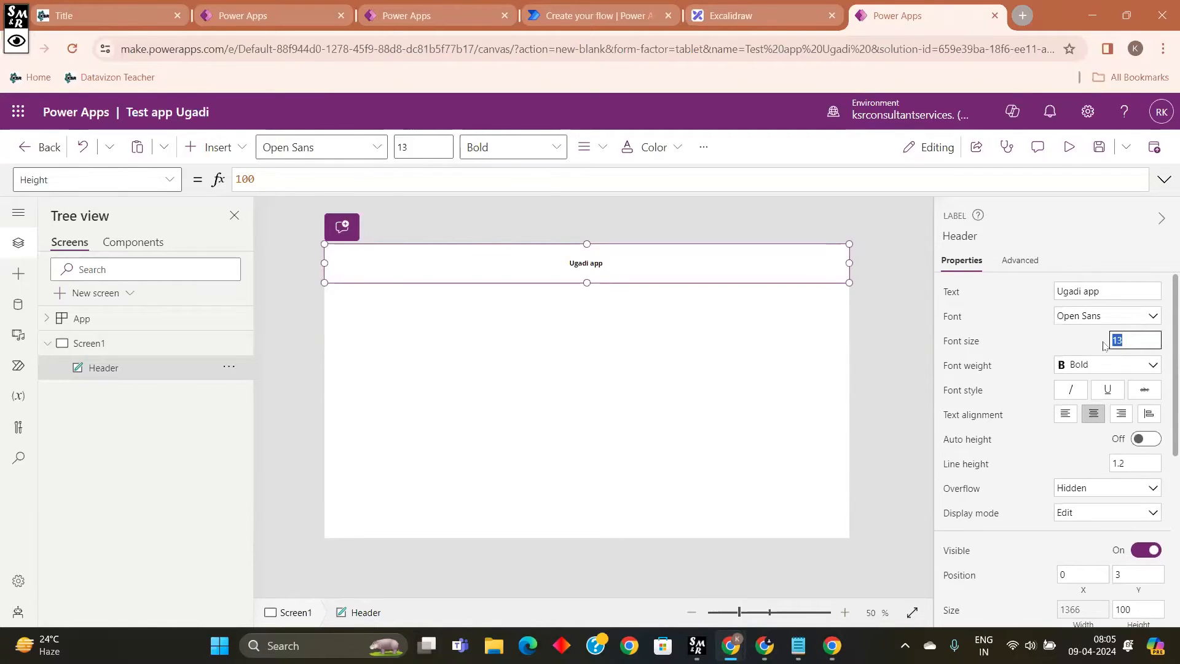
type("19")
left_click(650, 420)
left_click(608, 265)
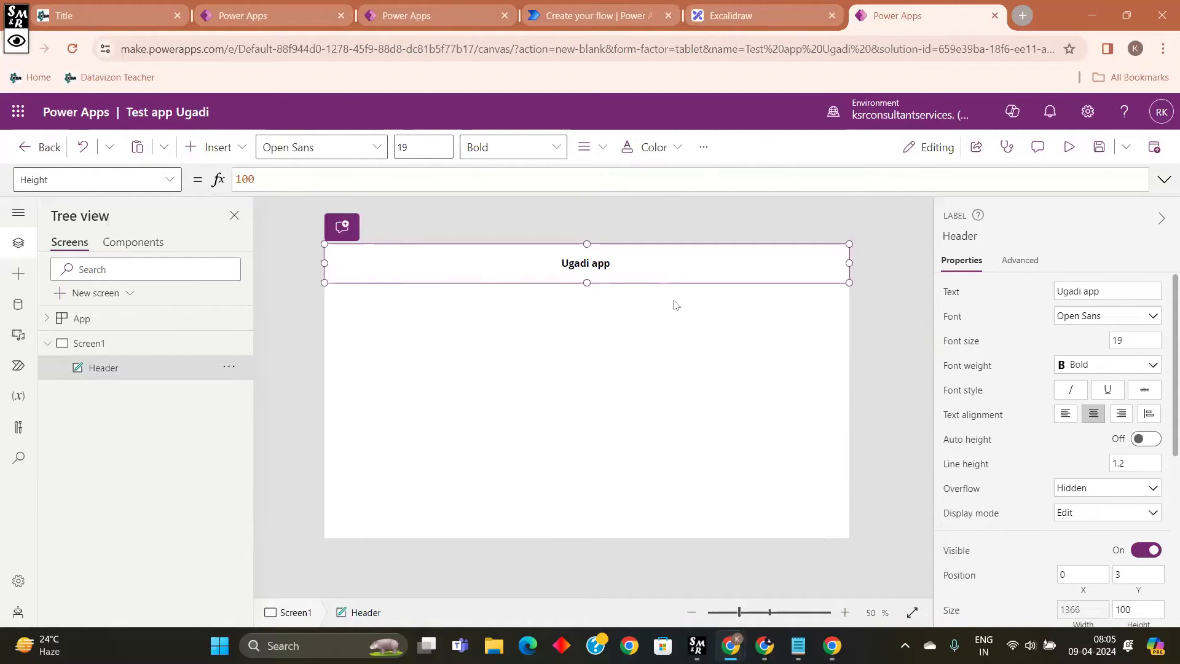
Step: Change the header label's text color to standard yellow
scroll(1136, 460, "down", 3)
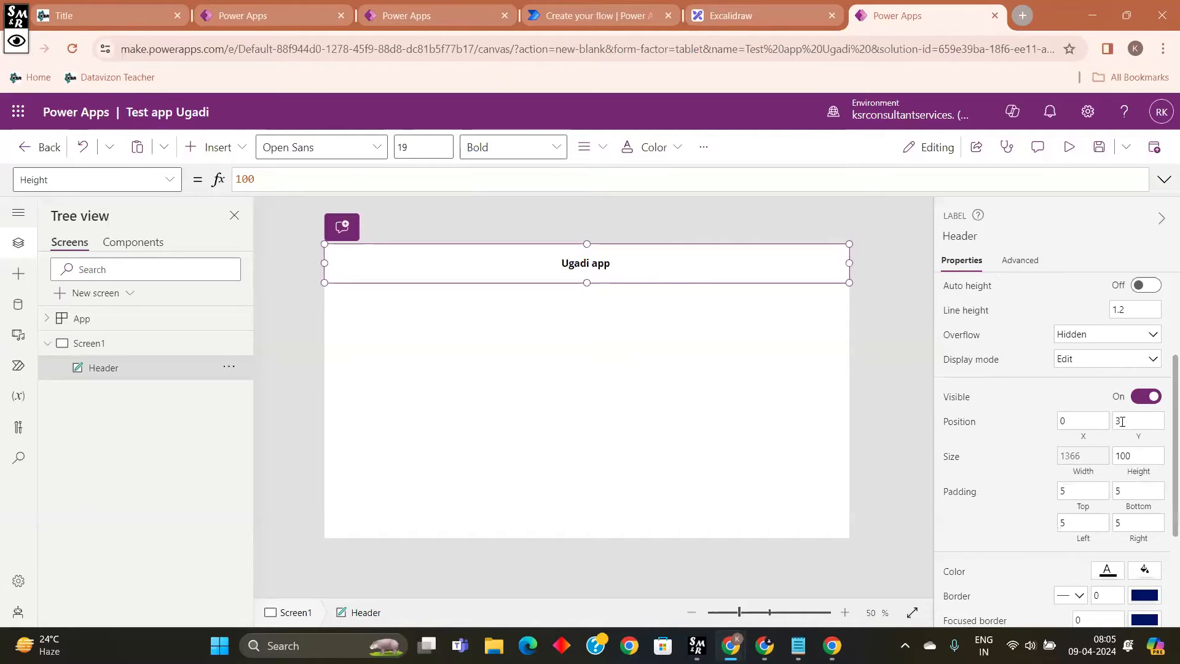
scroll(1122, 421, "up", 1)
scroll(1116, 424, "down", 2)
left_click(1107, 496)
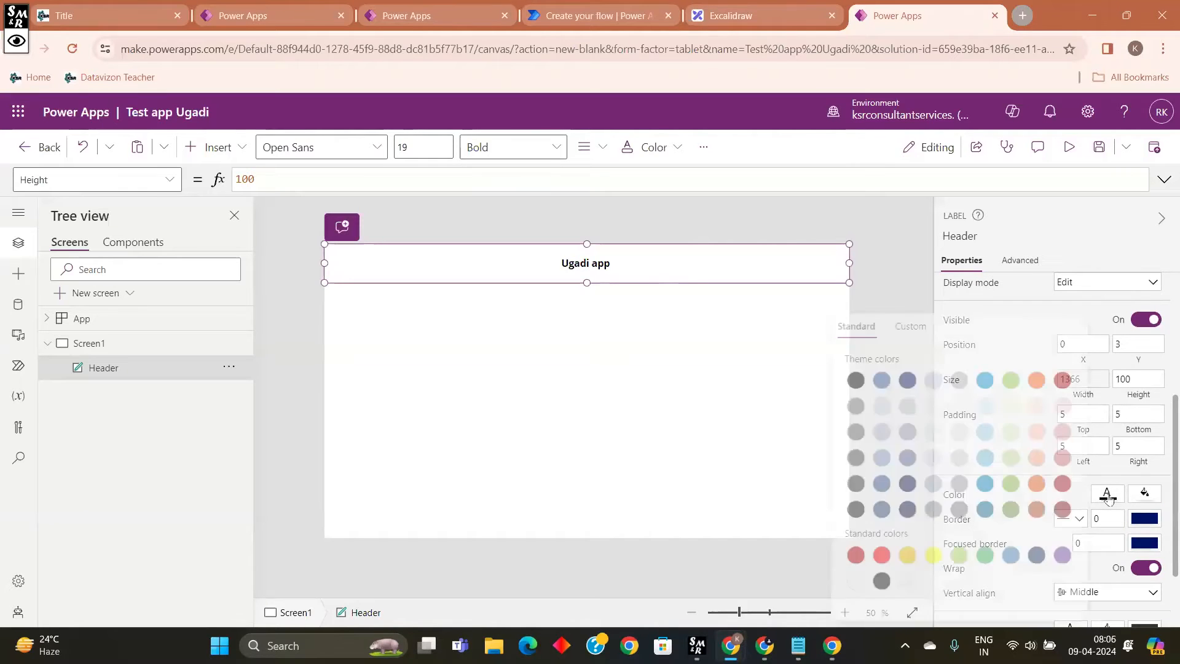
left_click(927, 555)
left_click(651, 393)
left_click(706, 265)
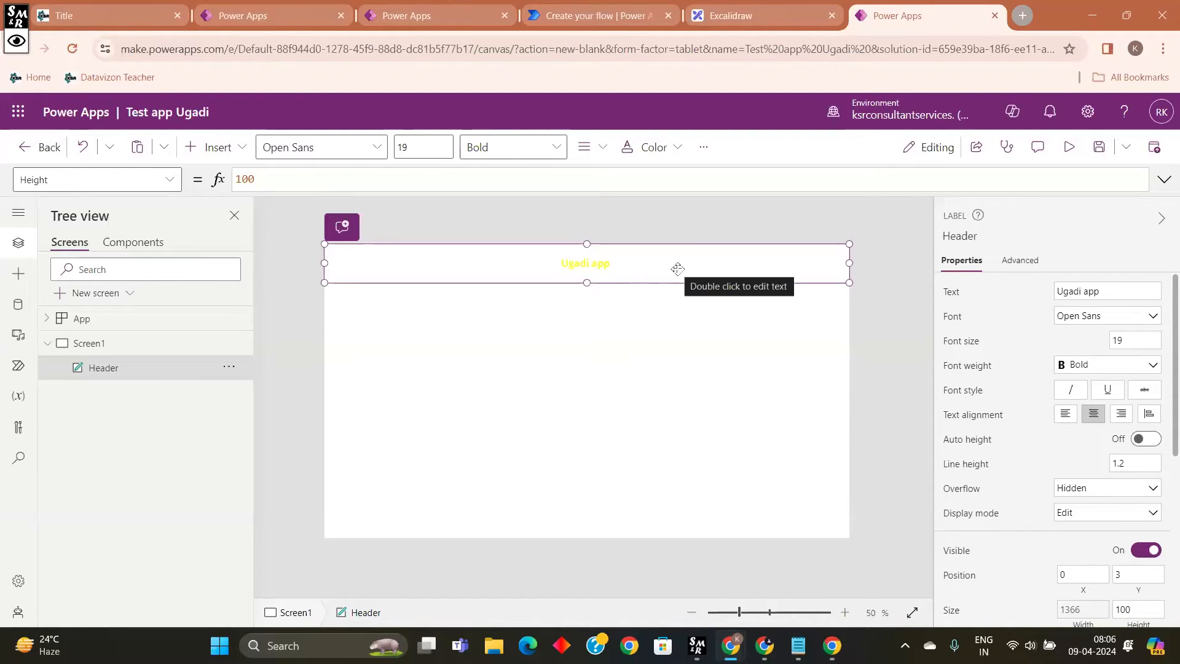
Step: Fill the header label's background with a medium grey theme color
scroll(1058, 376, "down", 3)
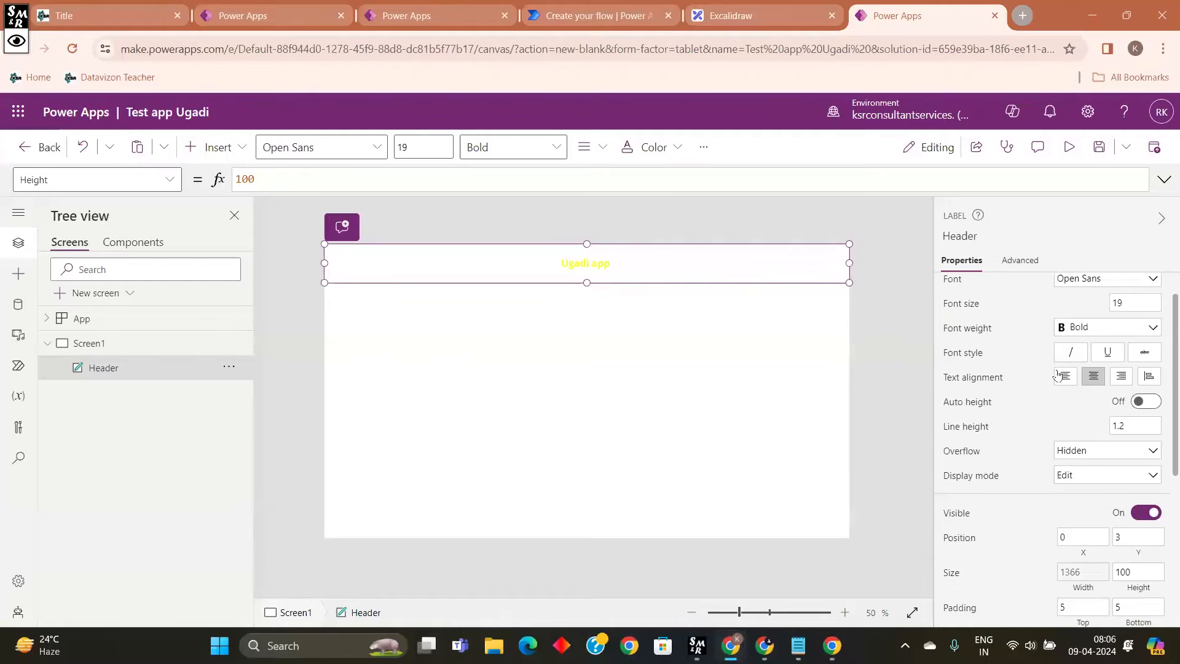
scroll(1041, 364, "down", 3)
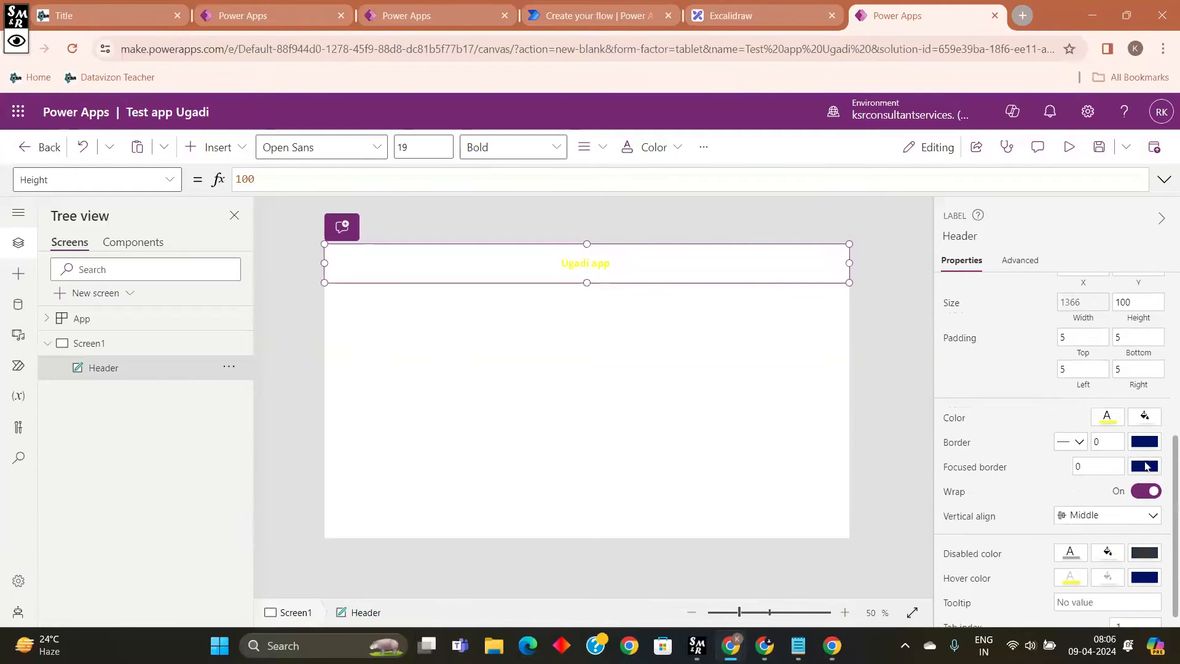
left_click(1145, 417)
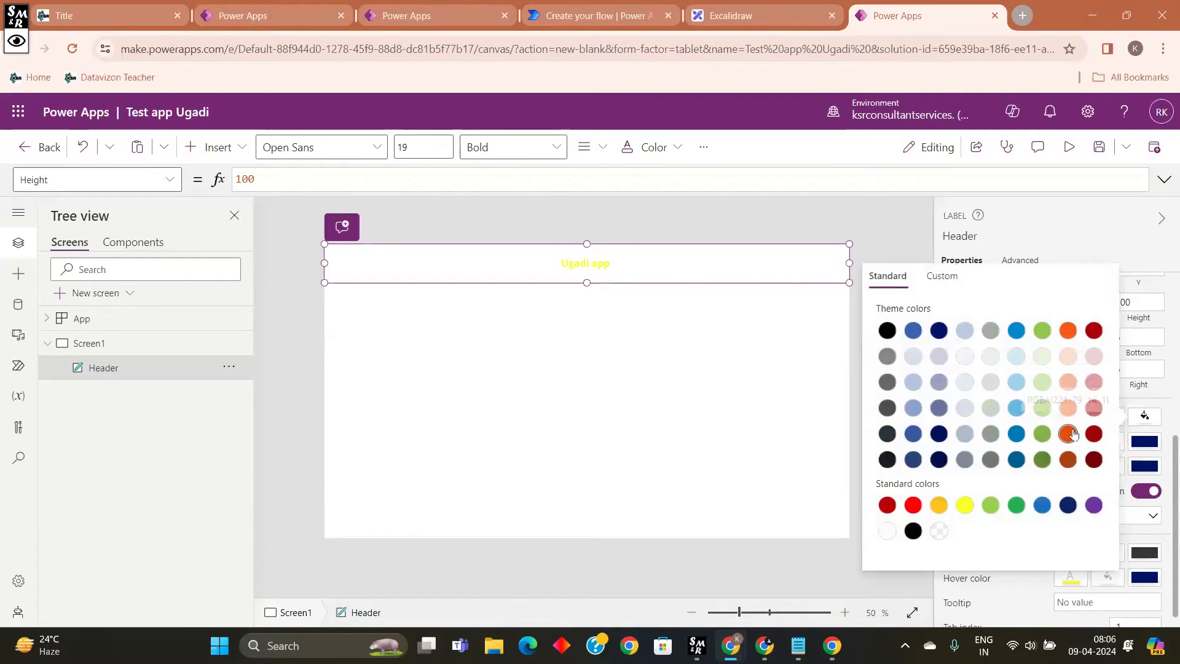
left_click(991, 435)
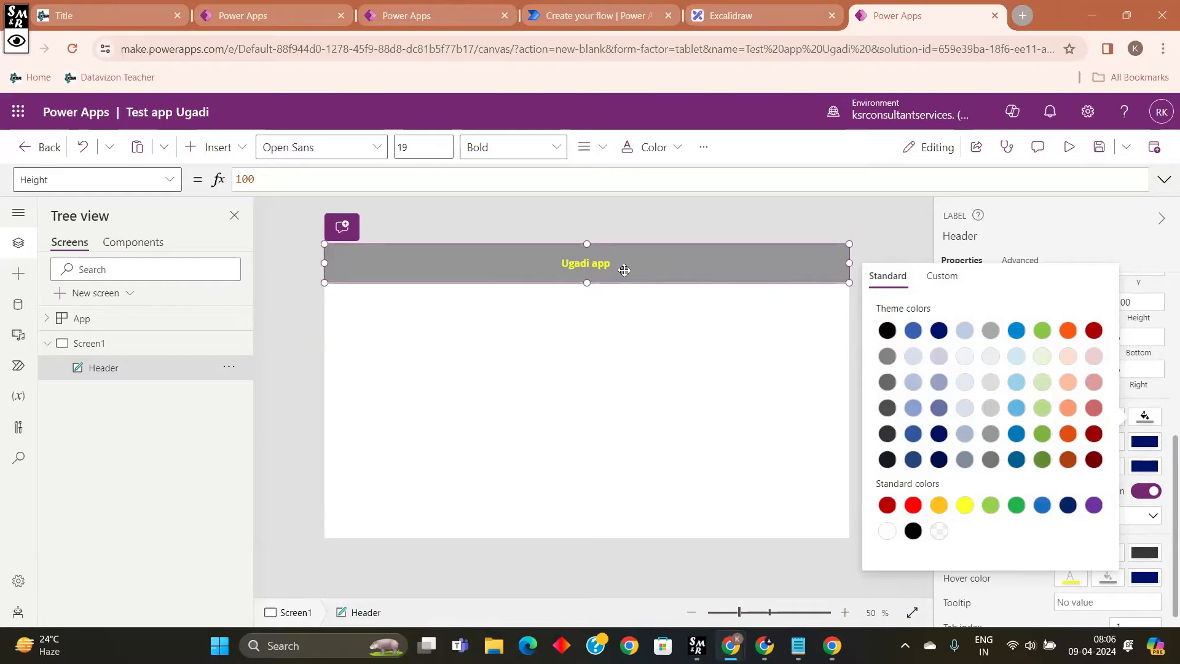
left_click(625, 356)
left_click(626, 357)
left_click(655, 245)
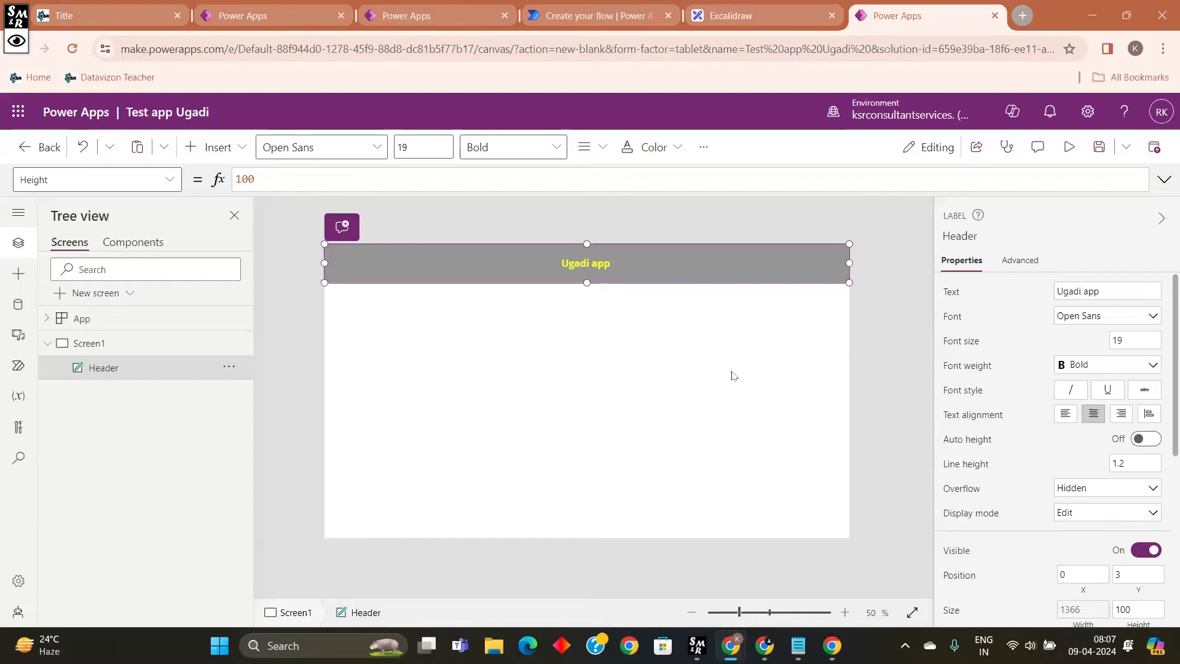
Step: Preview the app with its formatted header and return to editing
left_click(704, 339)
left_click(702, 274)
left_click(1068, 148)
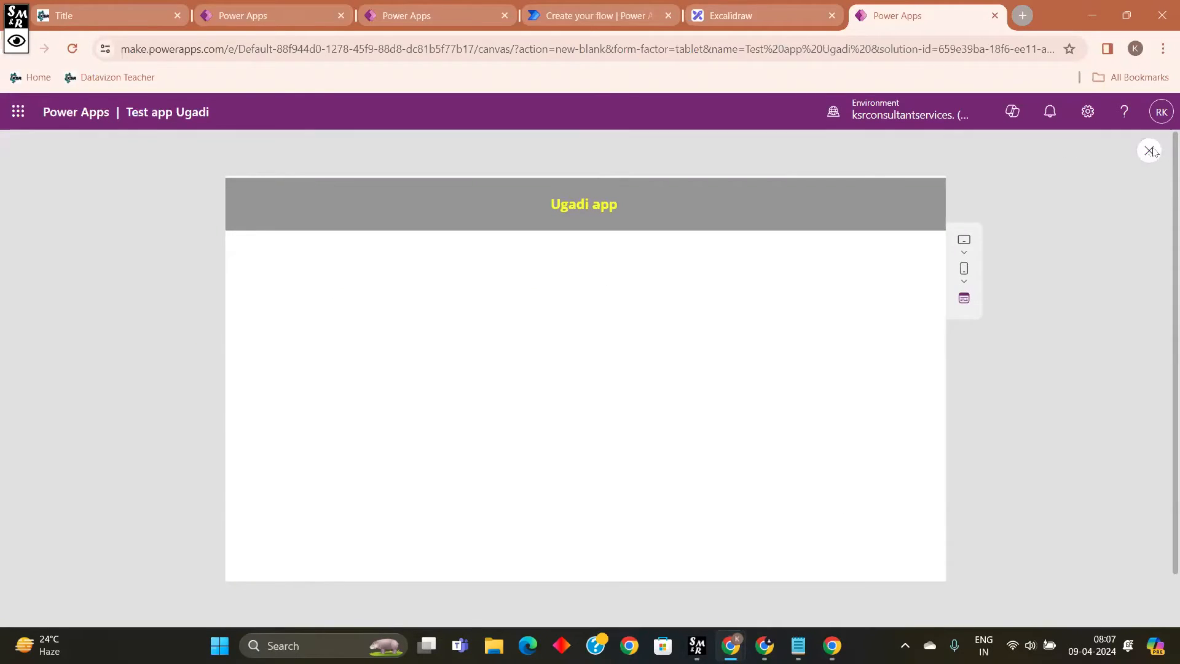
left_click(1150, 152)
Step: Move the header label up to Y position 0, flush with the screen's upper edge, and preview the app again
left_click(789, 257)
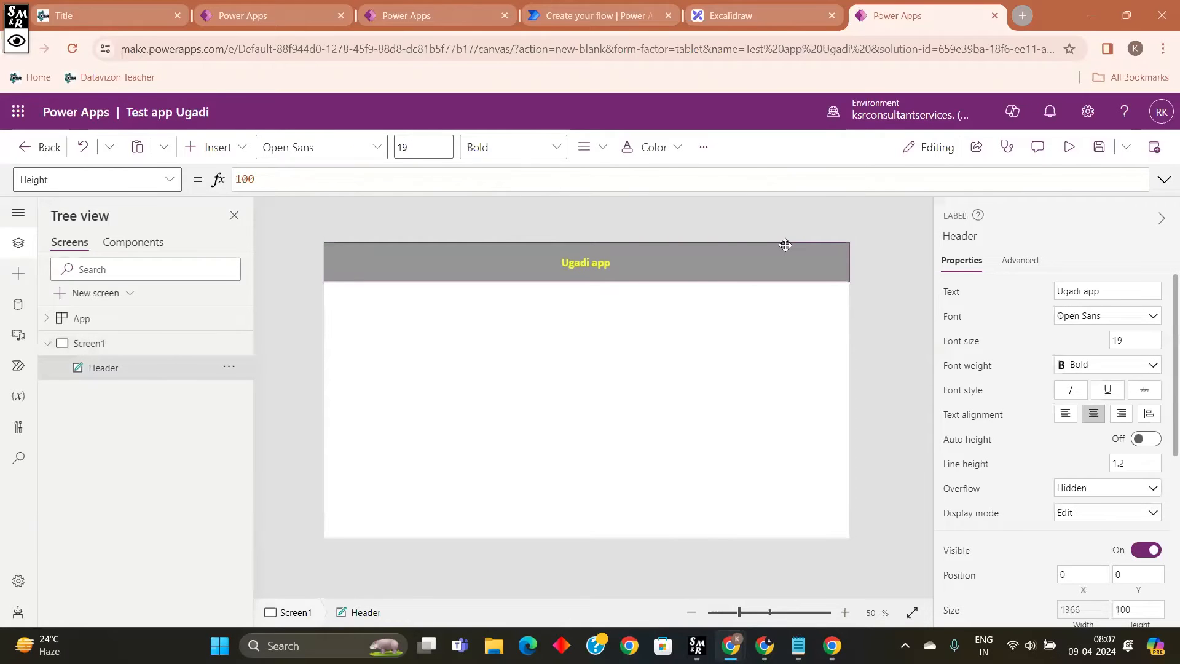
double_click(788, 257)
left_click(891, 310)
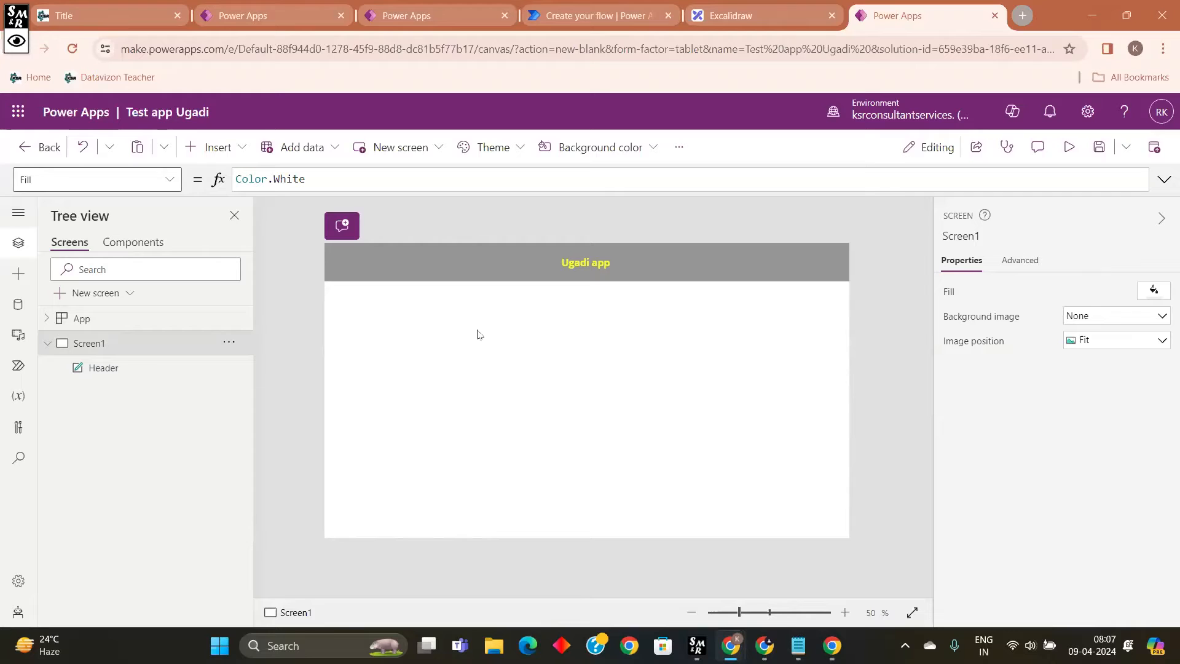
left_click(1067, 148)
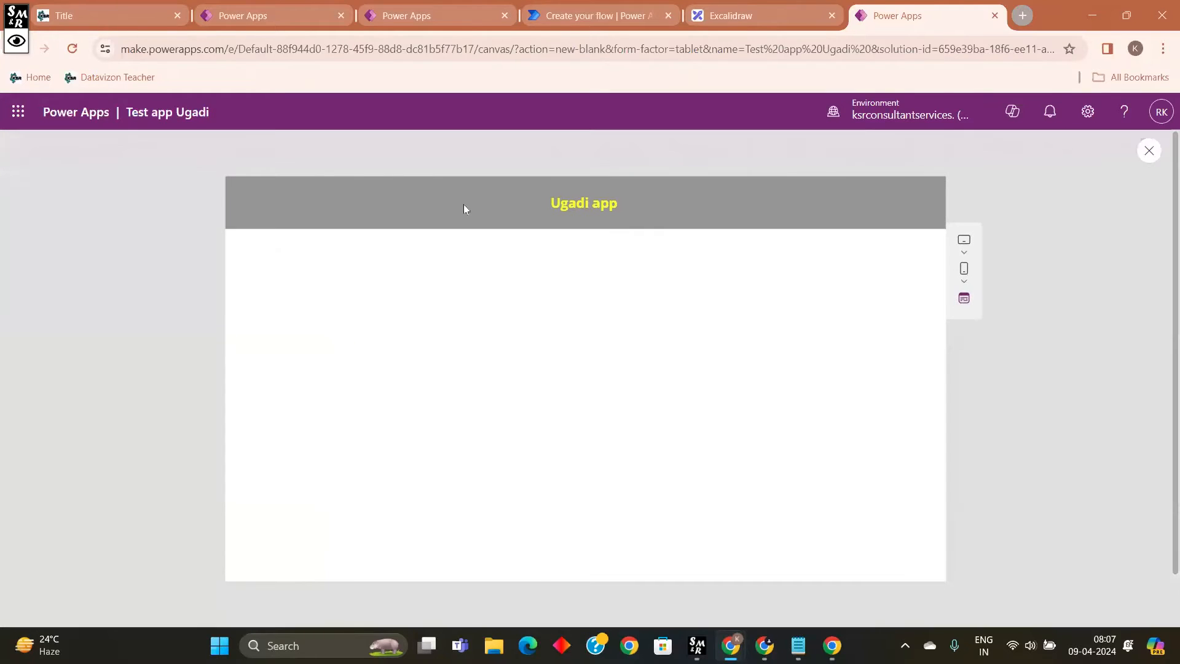
left_click(1149, 150)
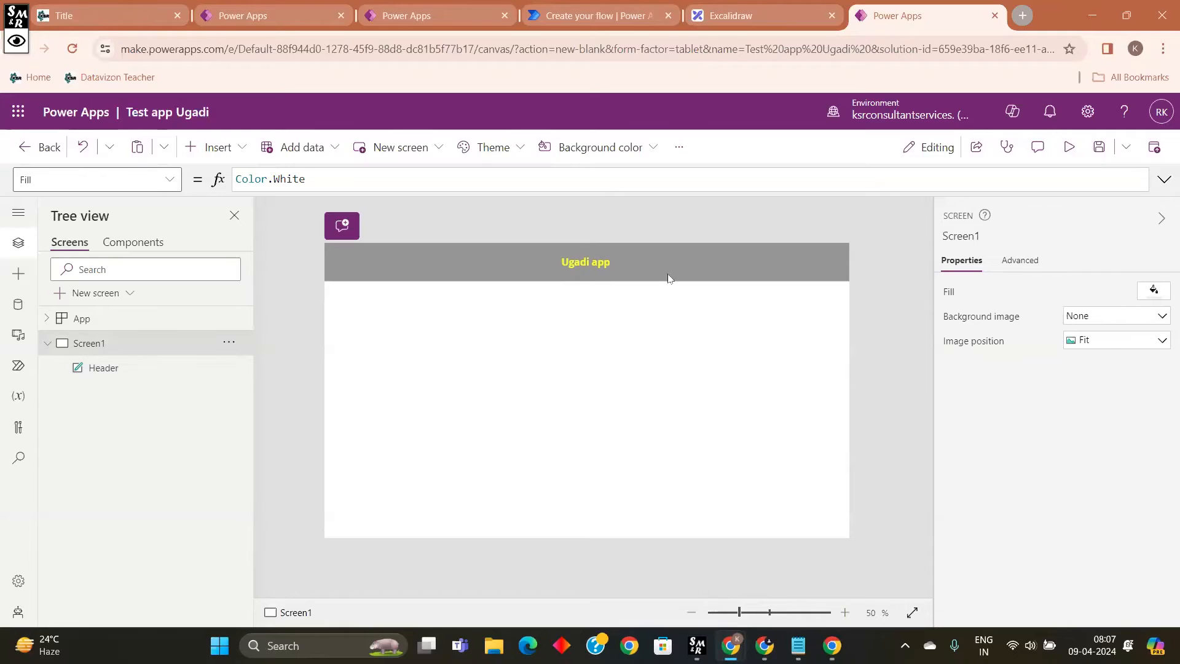
Step: Save the app and check which environment it belongs to
left_click(1098, 147)
left_click(908, 116)
left_click(908, 119)
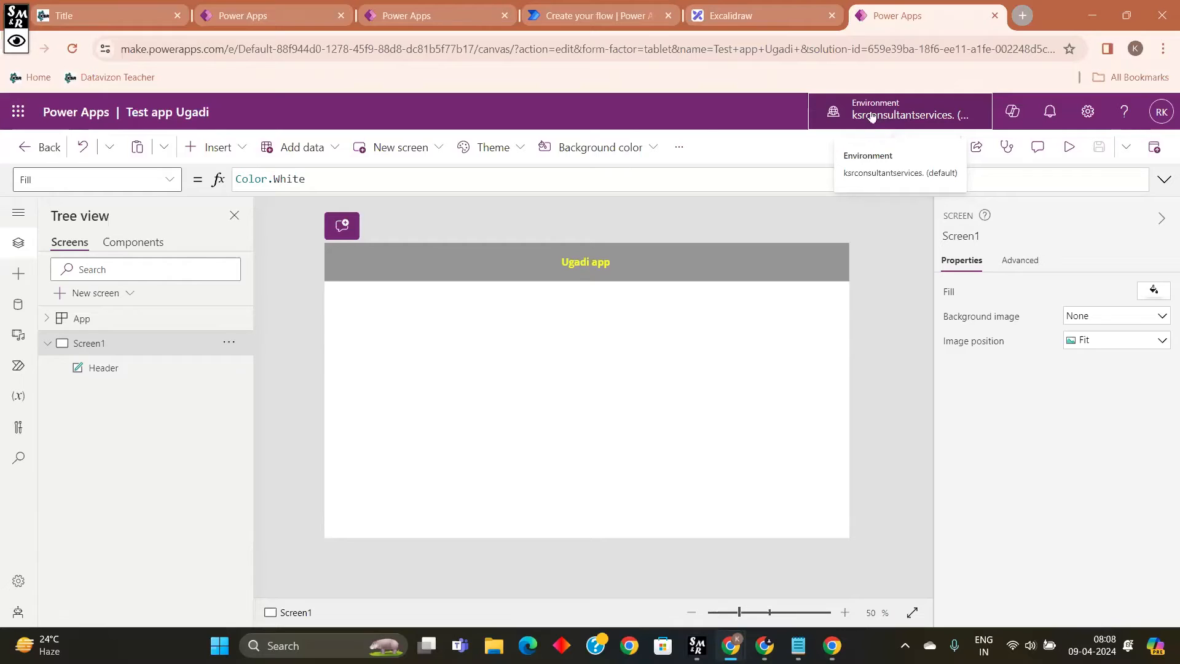
left_click(833, 274)
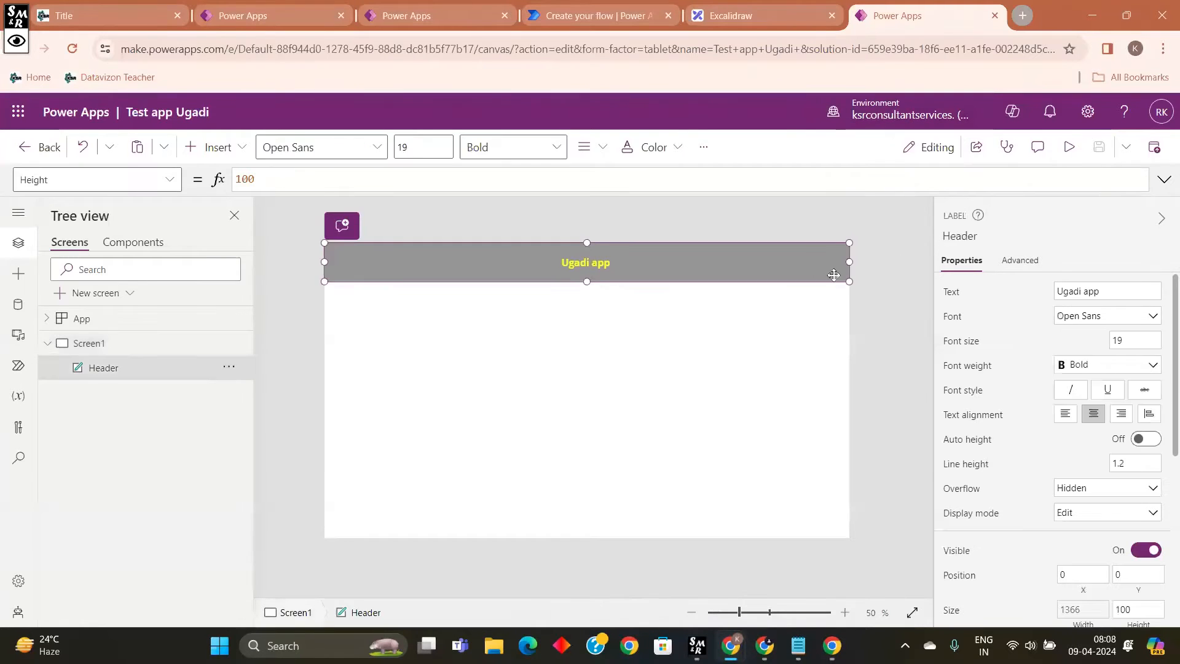
left_click(887, 251)
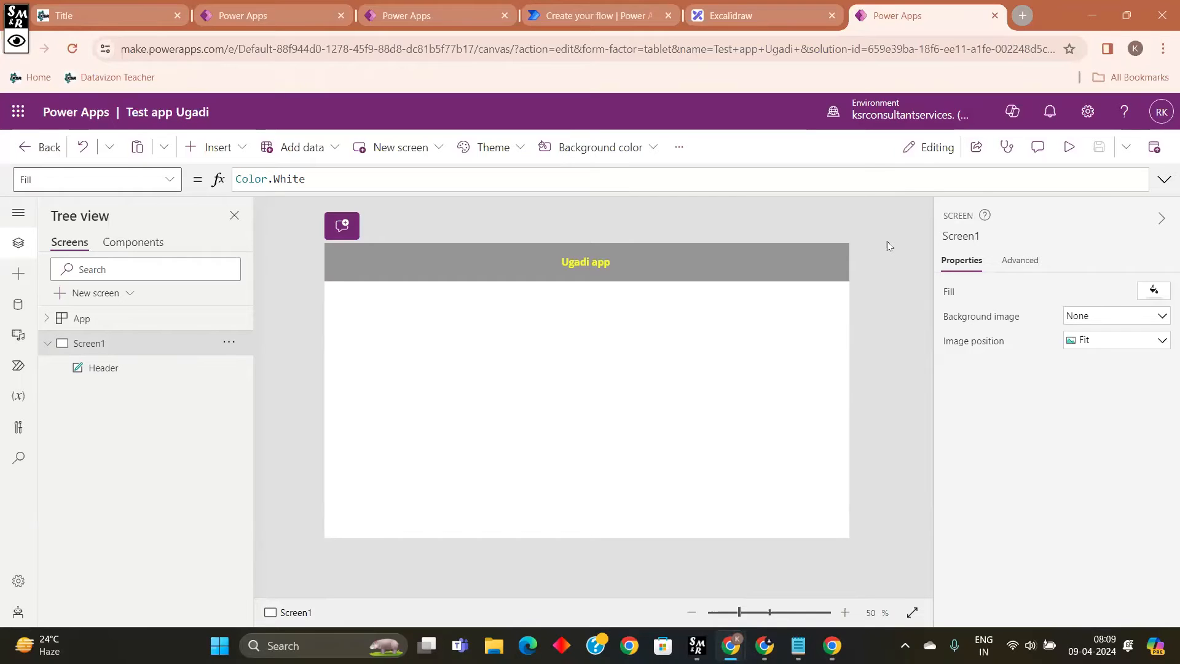
Step: Publish this version of the app with the description "Just added the header", and save the app again
left_click(1154, 149)
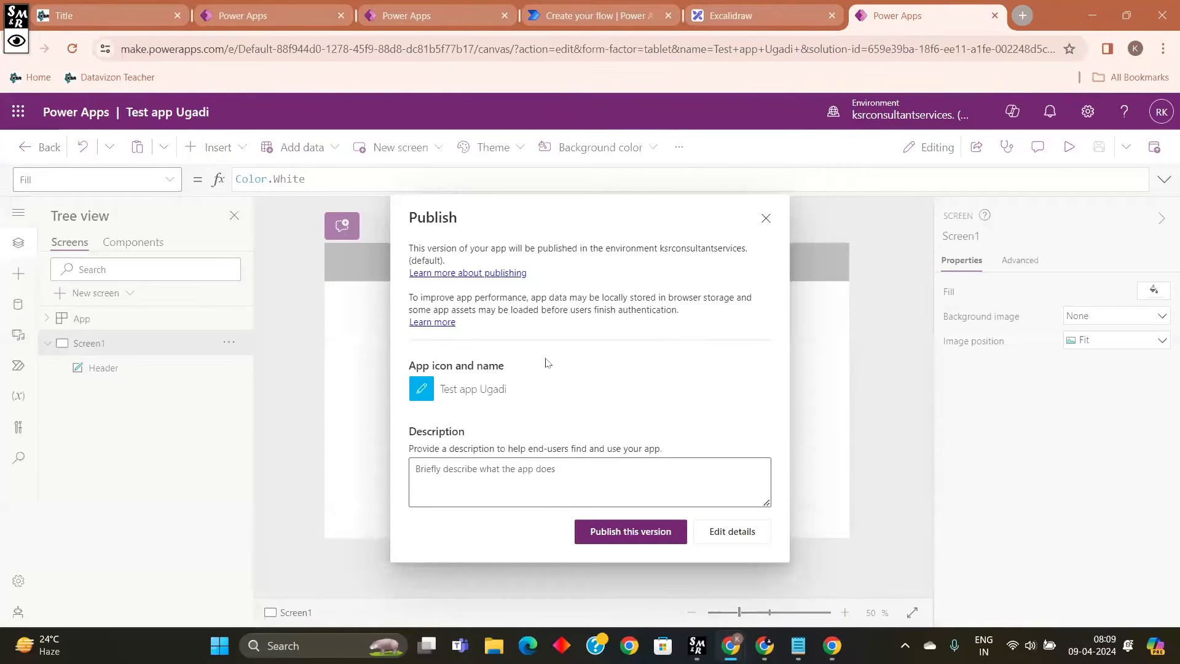
left_click(492, 491)
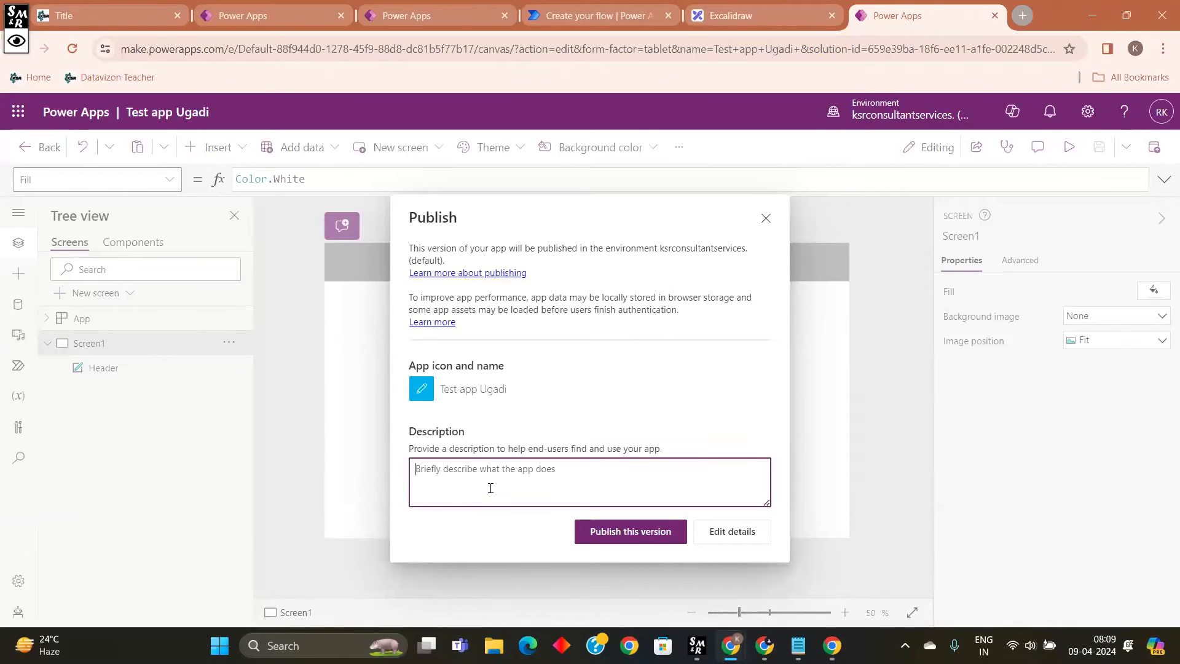
type("Just")
type(" added the")
type(" a")
type("header")
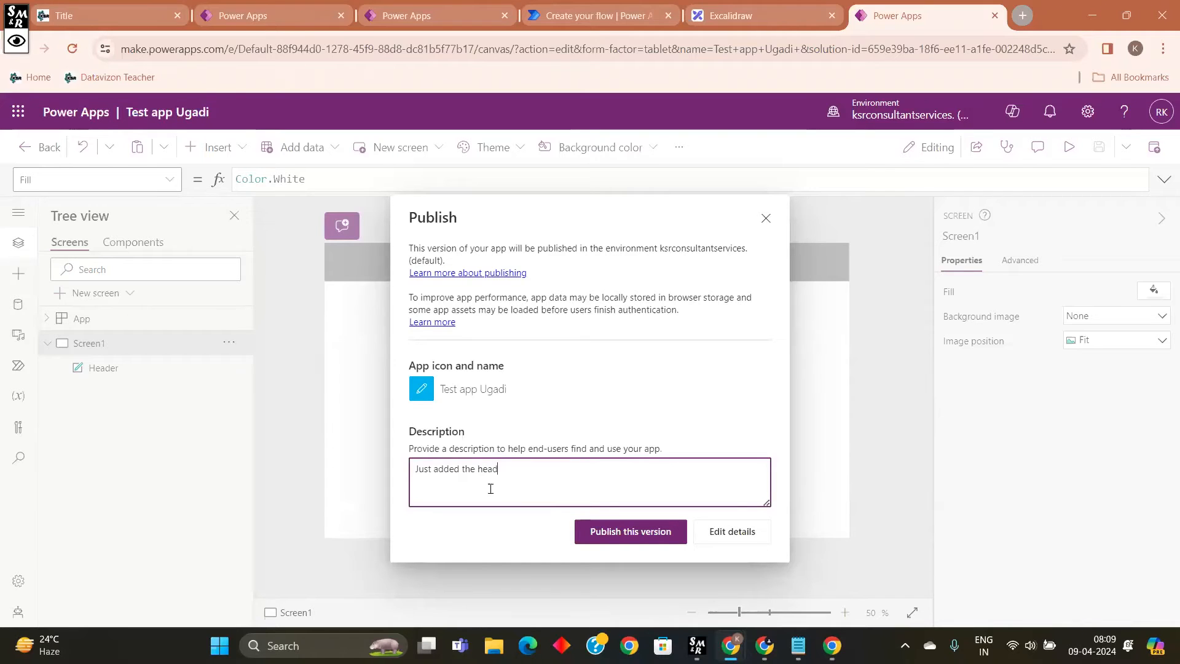
left_click(656, 532)
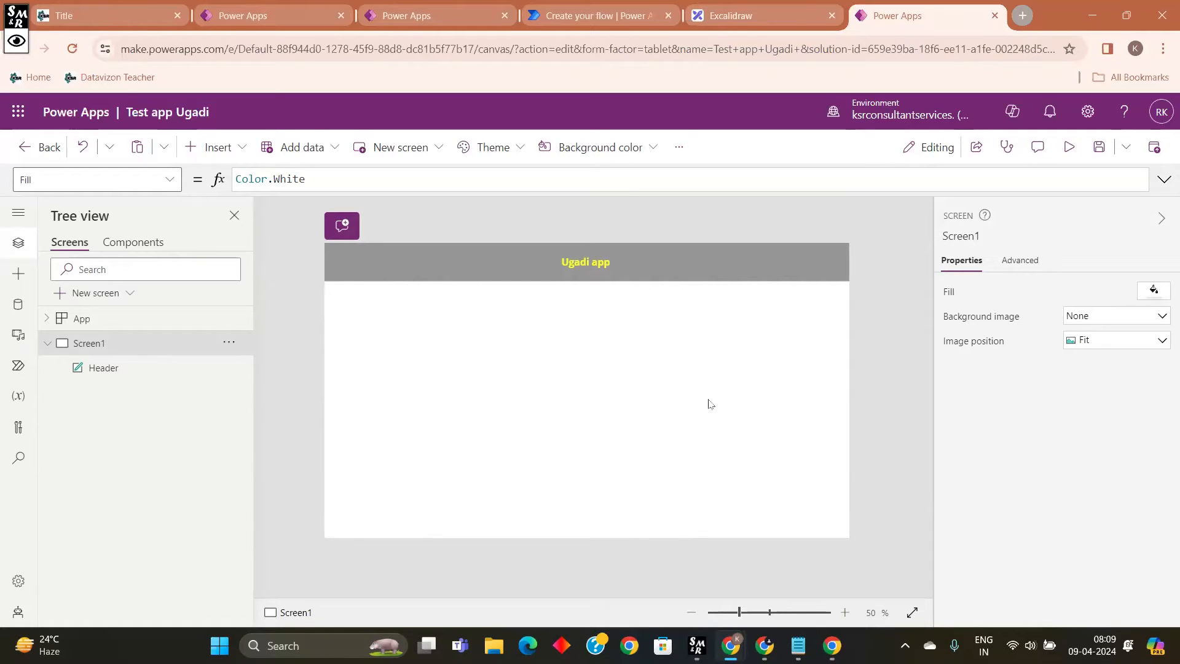
key("ctrl+s")
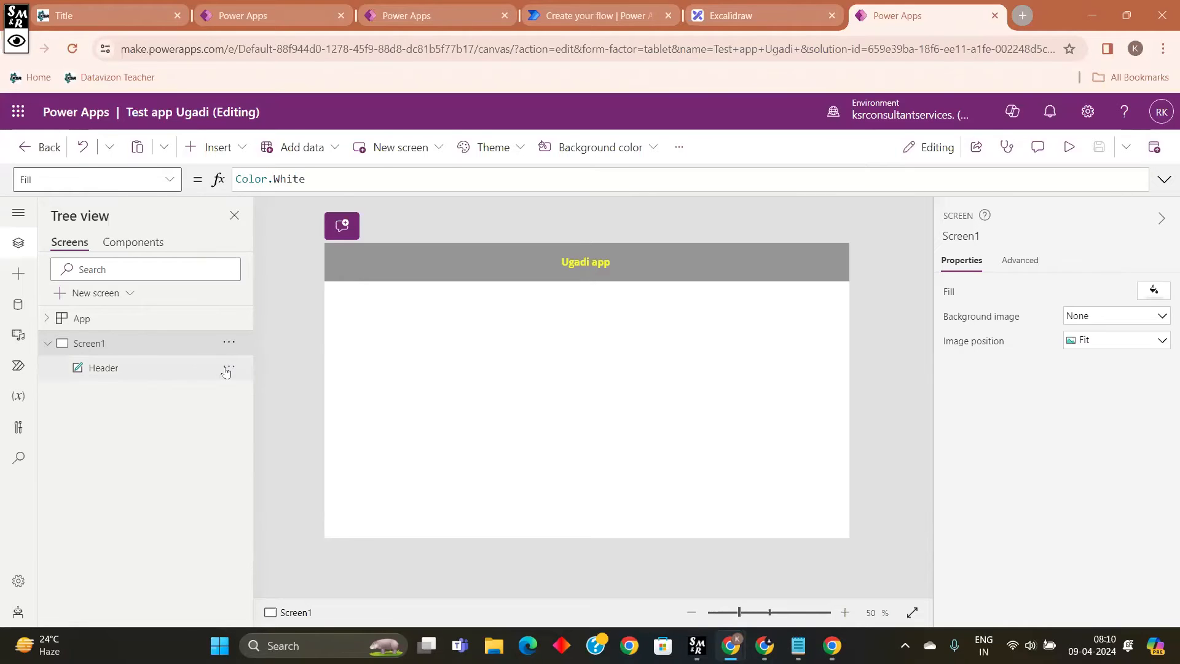
Step: Rename the Header label in the tree view to "lbl_Header"
left_click(227, 369)
left_click(257, 477)
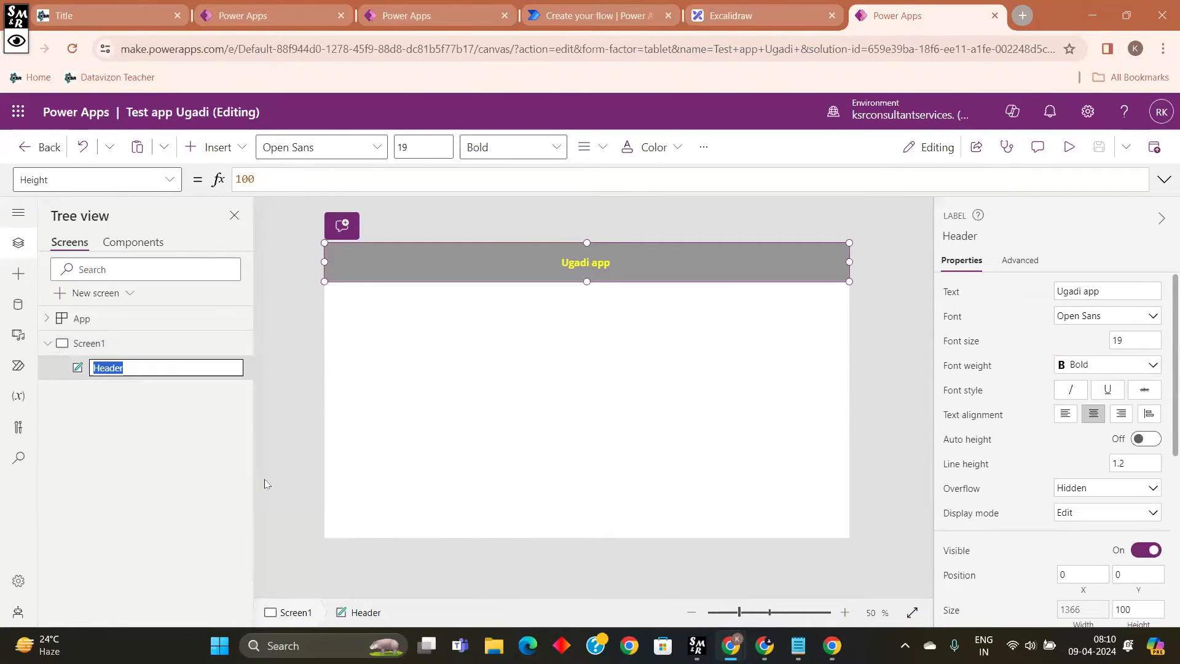
key("BackSpace")
type("lbl_")
type("Header")
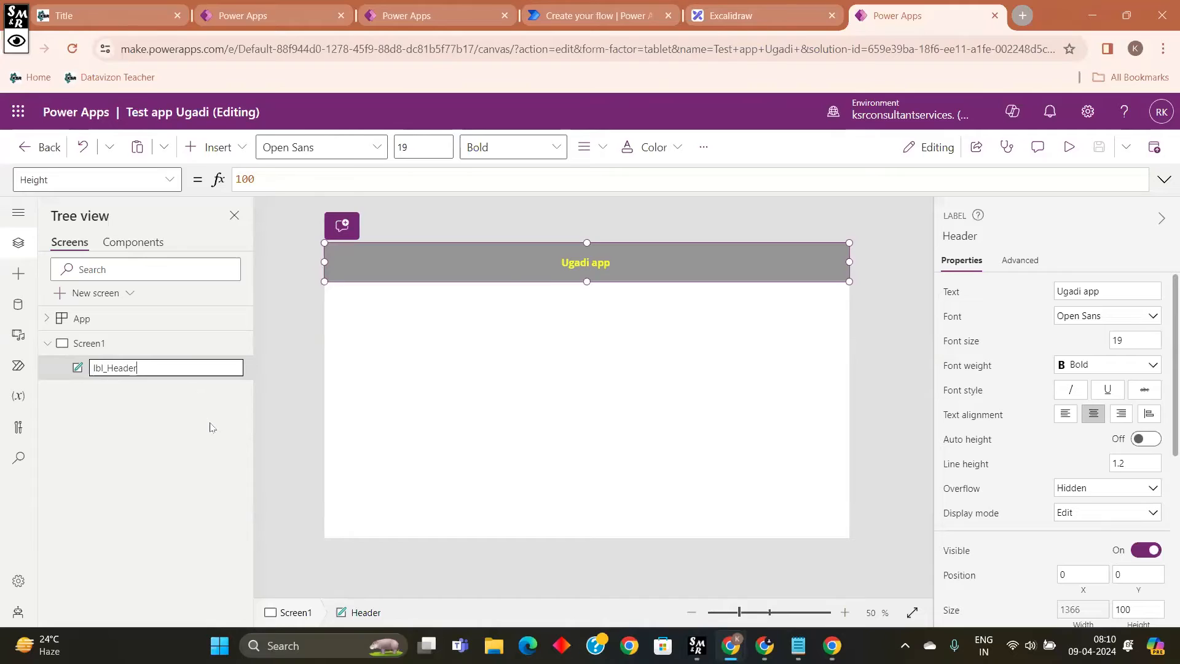
key("Return")
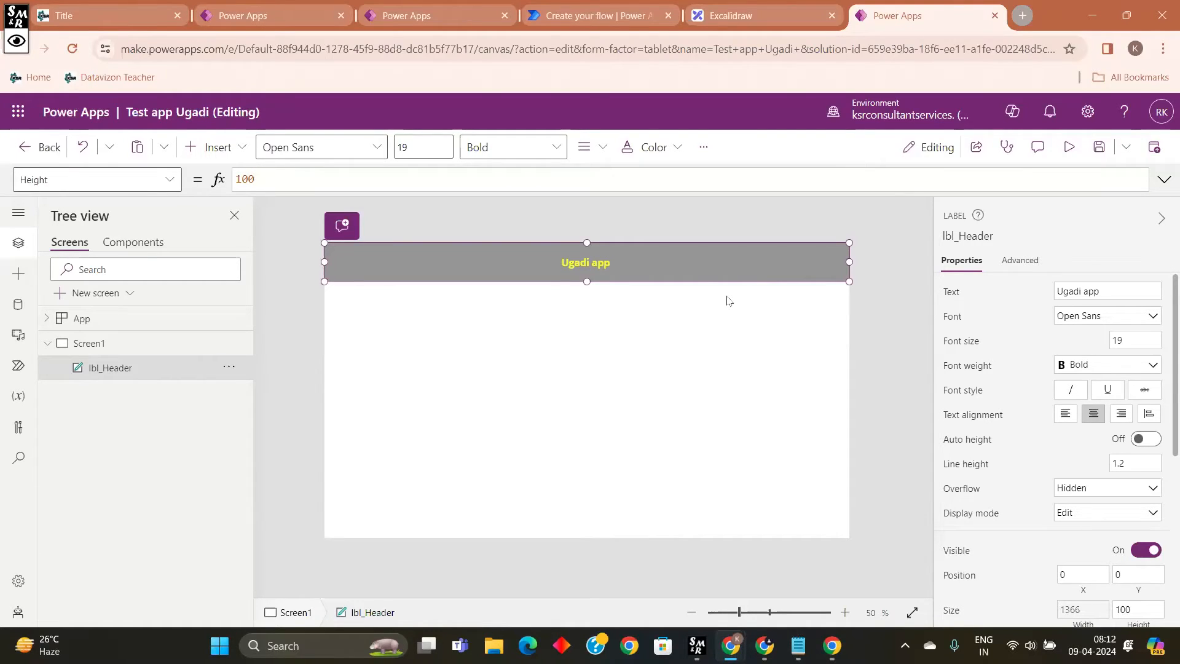
left_click(1088, 112)
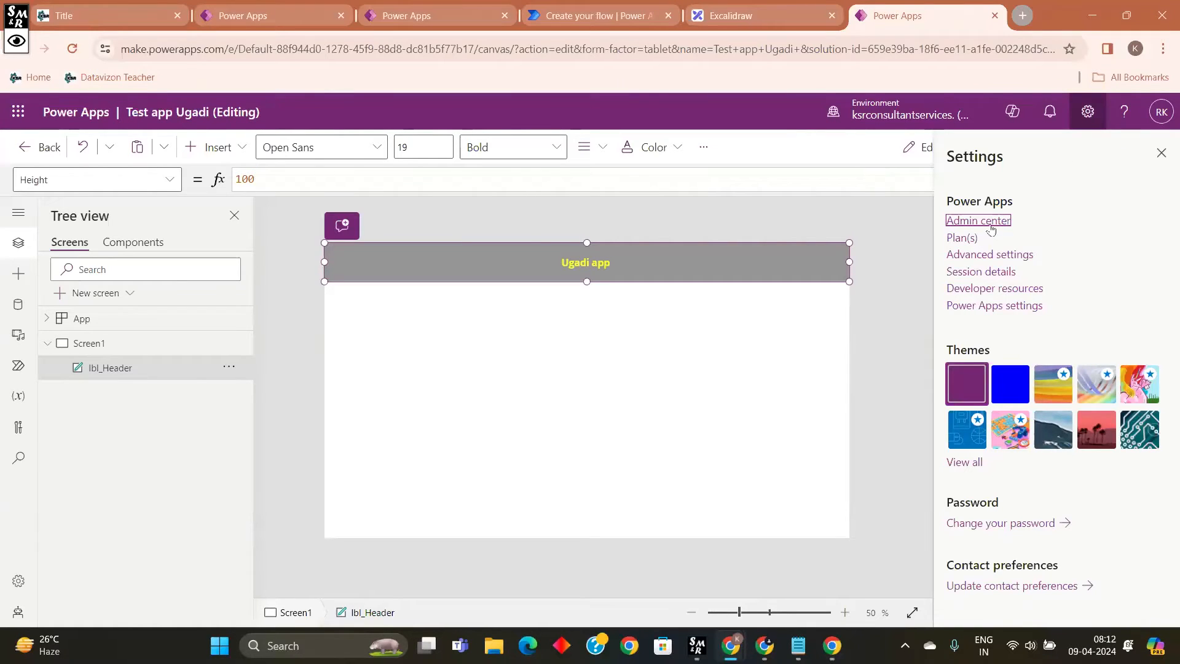
left_click(1087, 111)
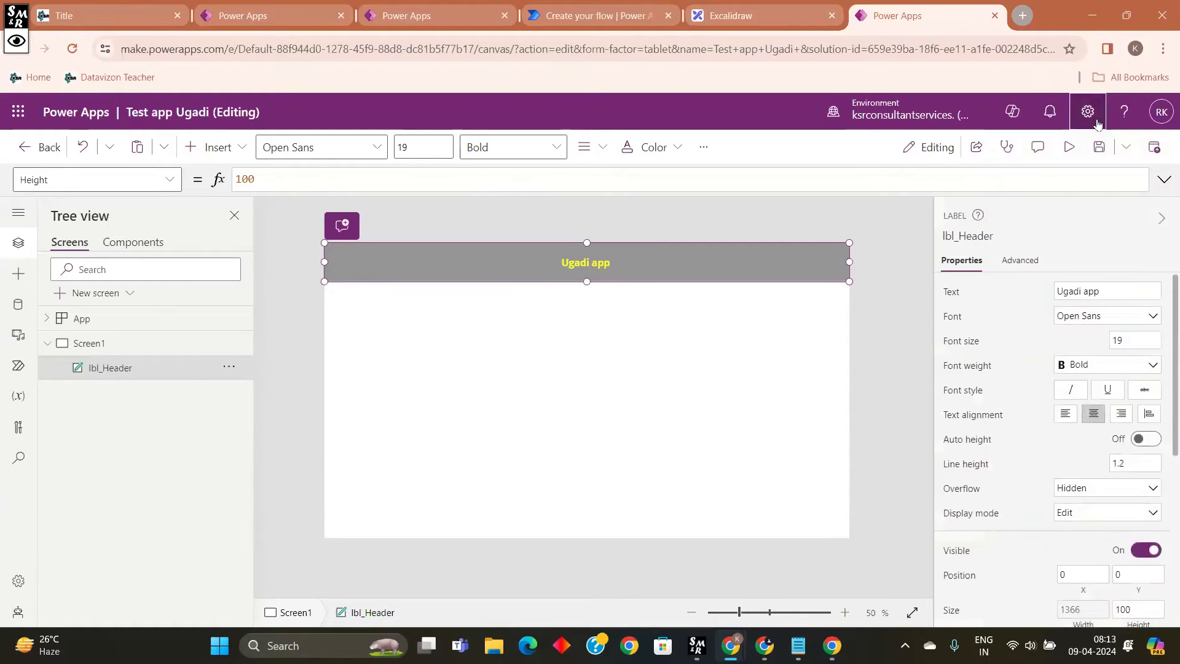
Step: Open the sharing options for Test app Ugadi, look up a colleague by name and clear the entry
left_click(976, 147)
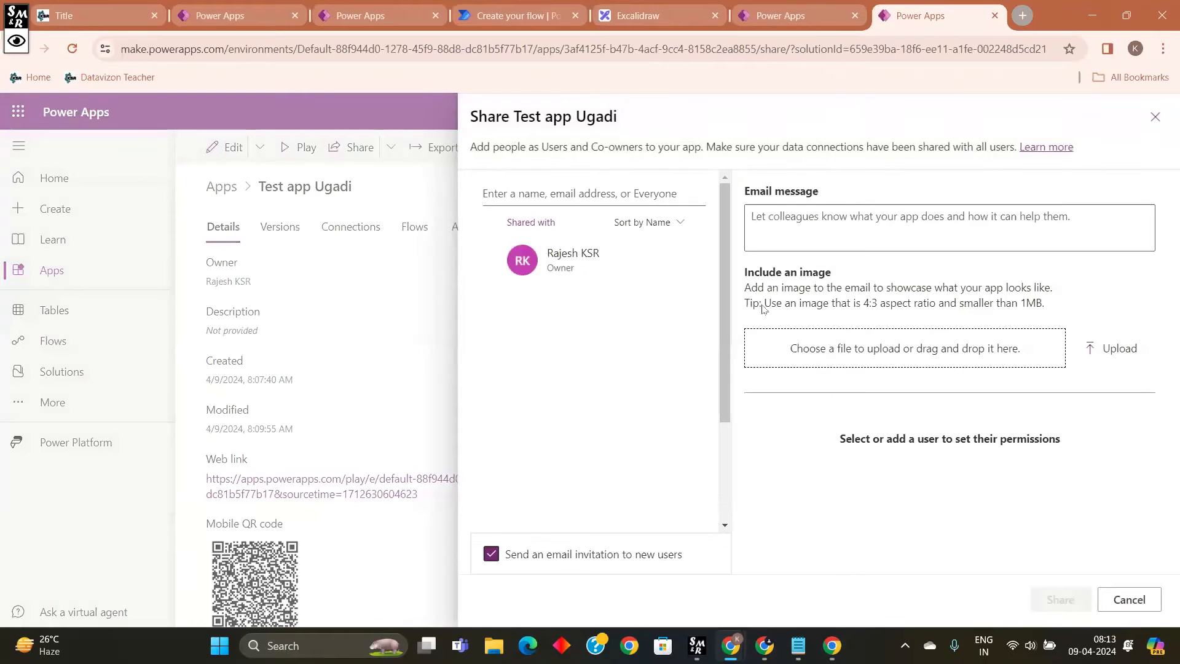
left_click(582, 193)
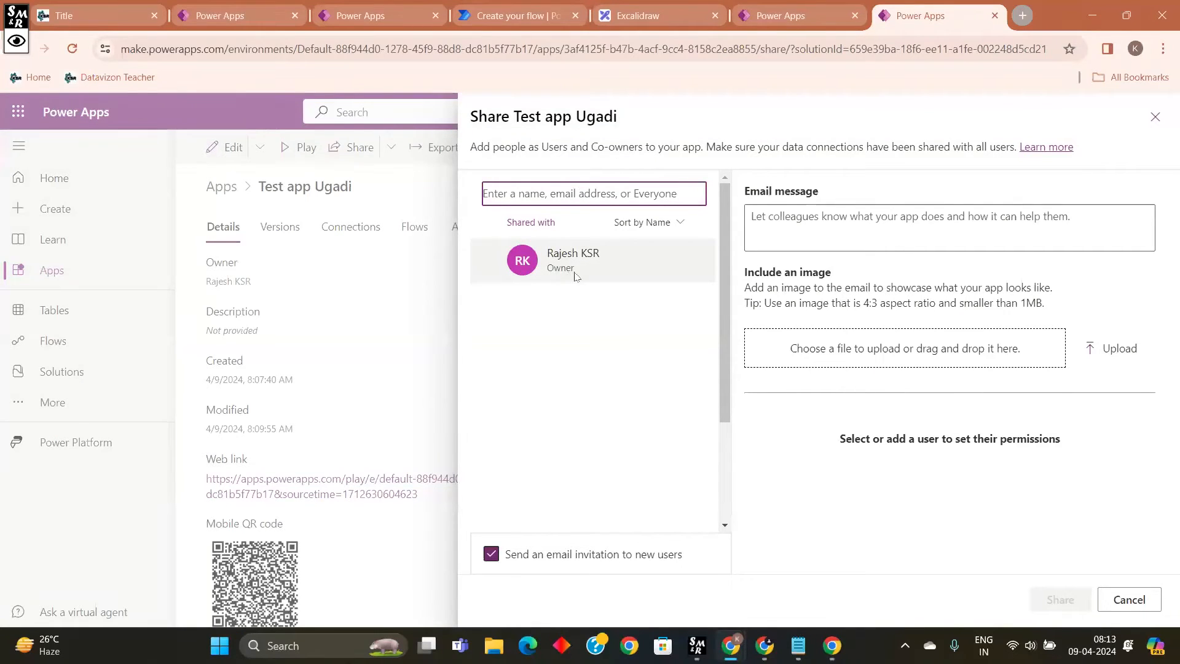
type("mahes")
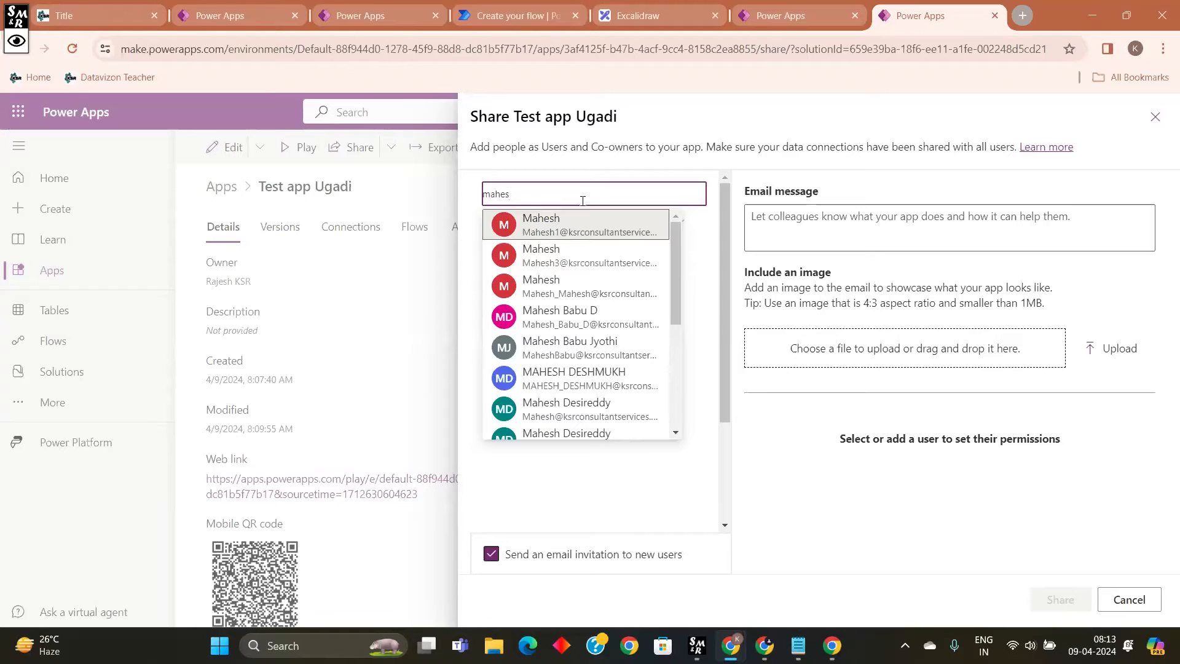
key("BackSpace")
key("BackSpace")
key("BackSpace")
key("BackSpace")
key("BackSpace")
Step: Look up a different colleague by name in the sharing options and empty the search
type("raj")
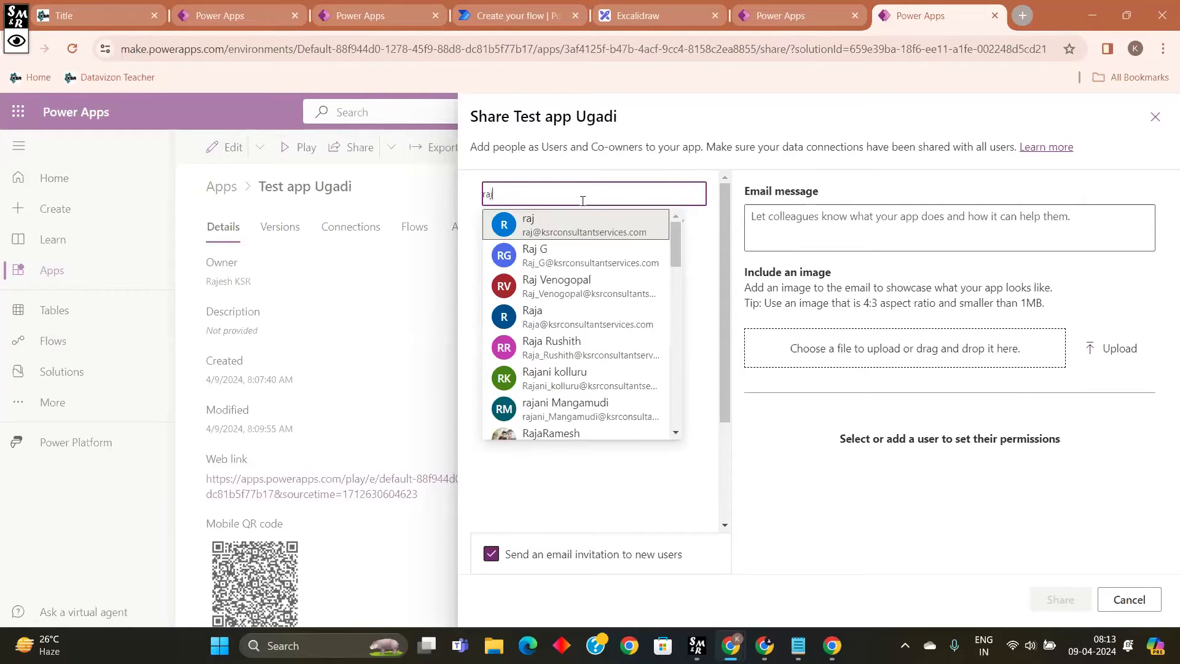
type("ni")
key("BackSpace")
key("BackSpace")
key("BackSpace")
key("BackSpace")
key("BackSpace")
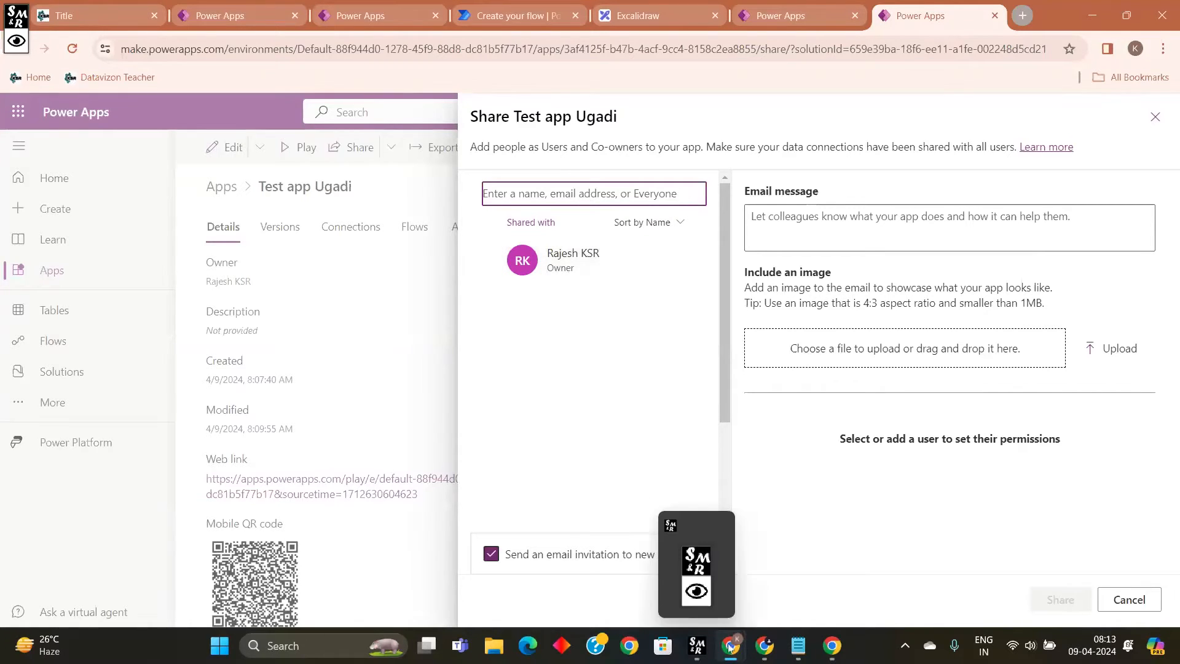
Step: Switch to the Zoom meeting window to view the participants, and return to the app's sharing page in Power Apps
mouse_move(729, 645)
left_click(814, 585)
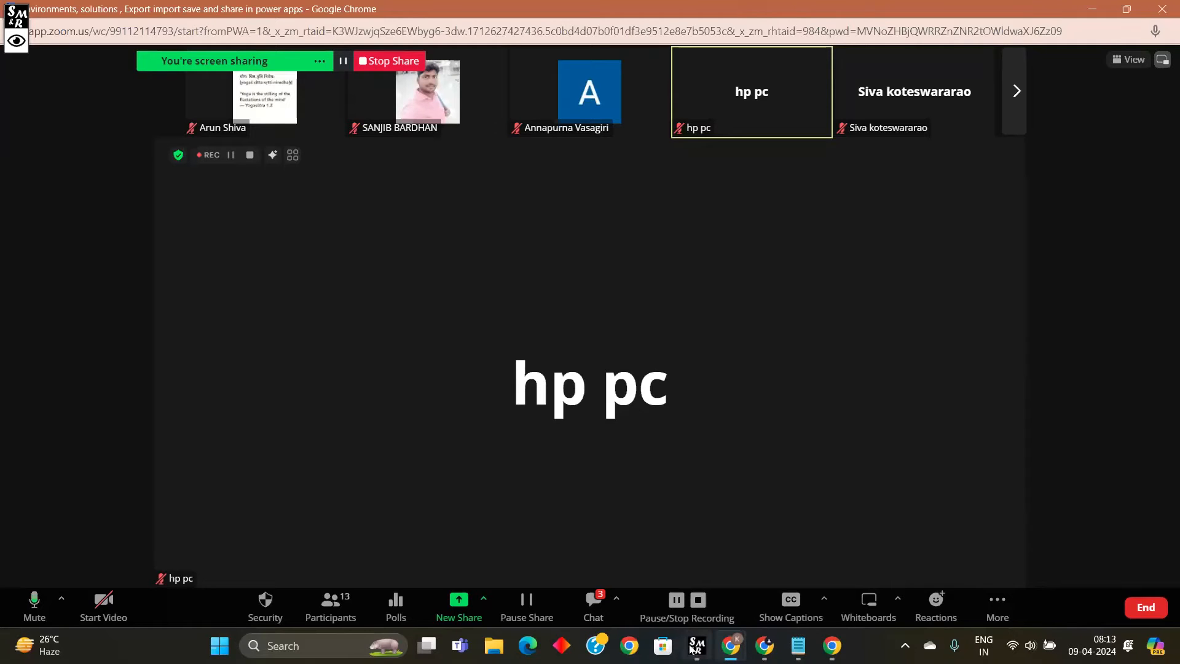
mouse_move(731, 645)
mouse_move(597, 587)
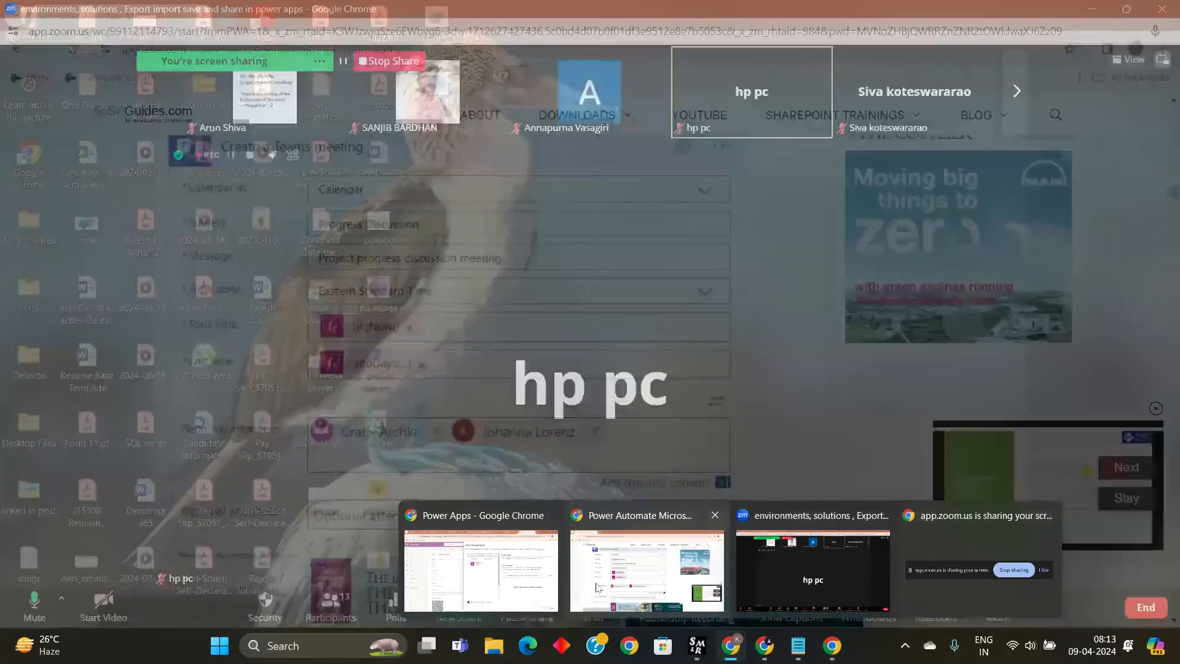
left_click(481, 572)
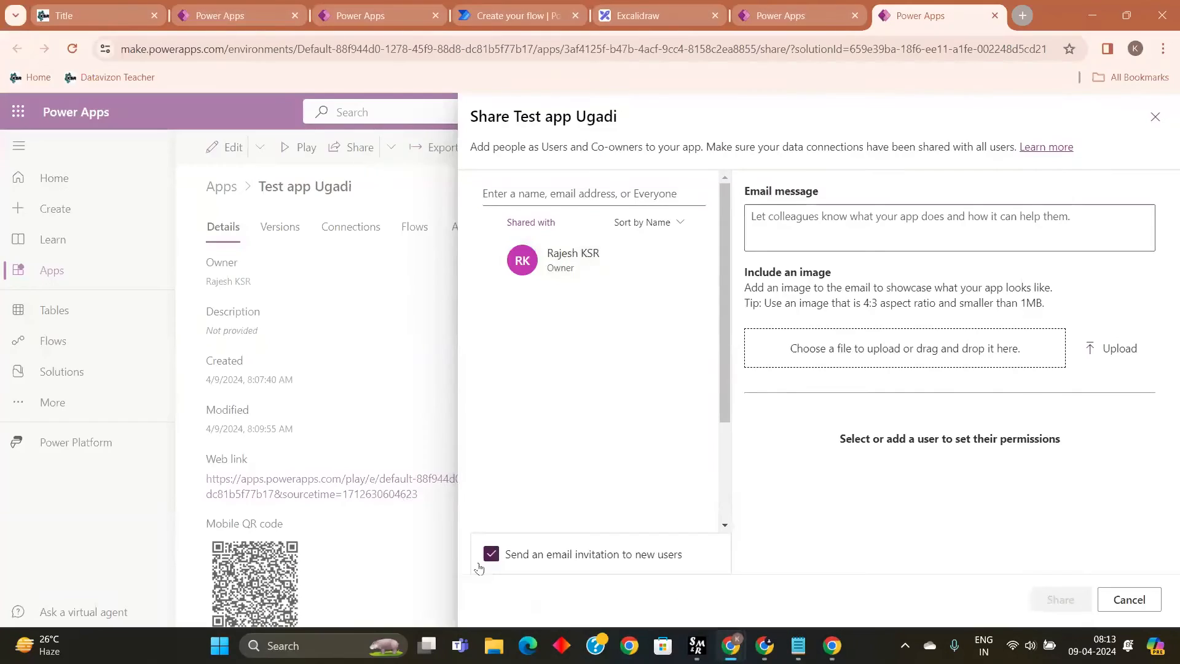
Step: Search the sharing options for a colleague by first name and add the first match as a new user
left_click(572, 196)
type("es")
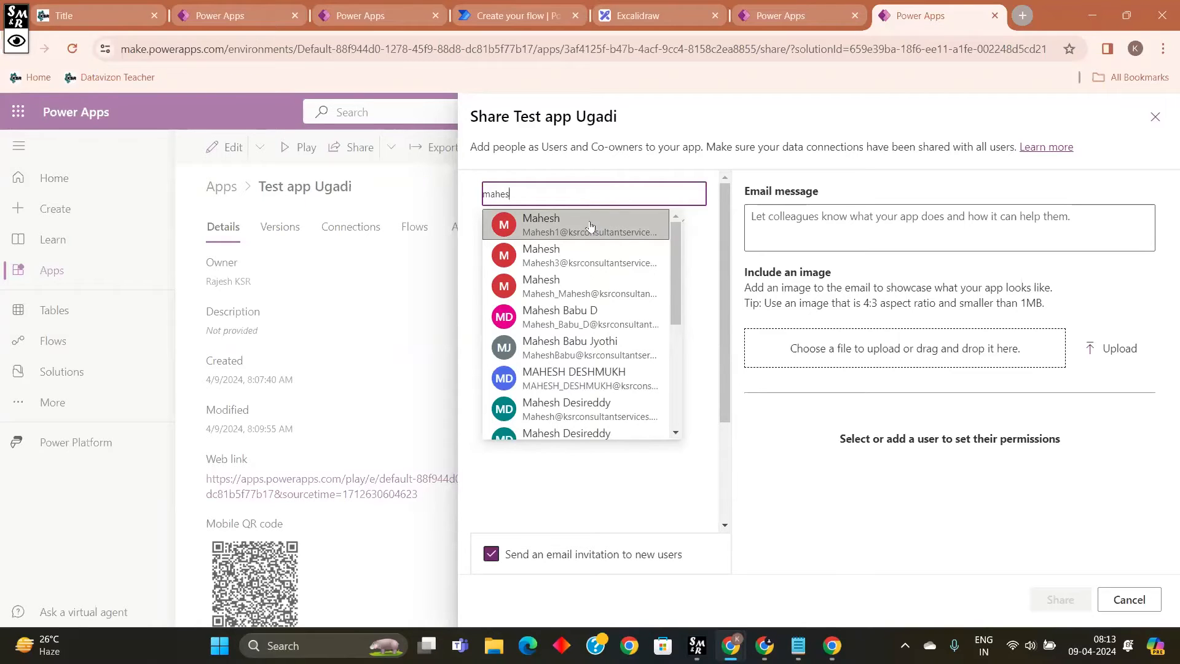
left_click(590, 227)
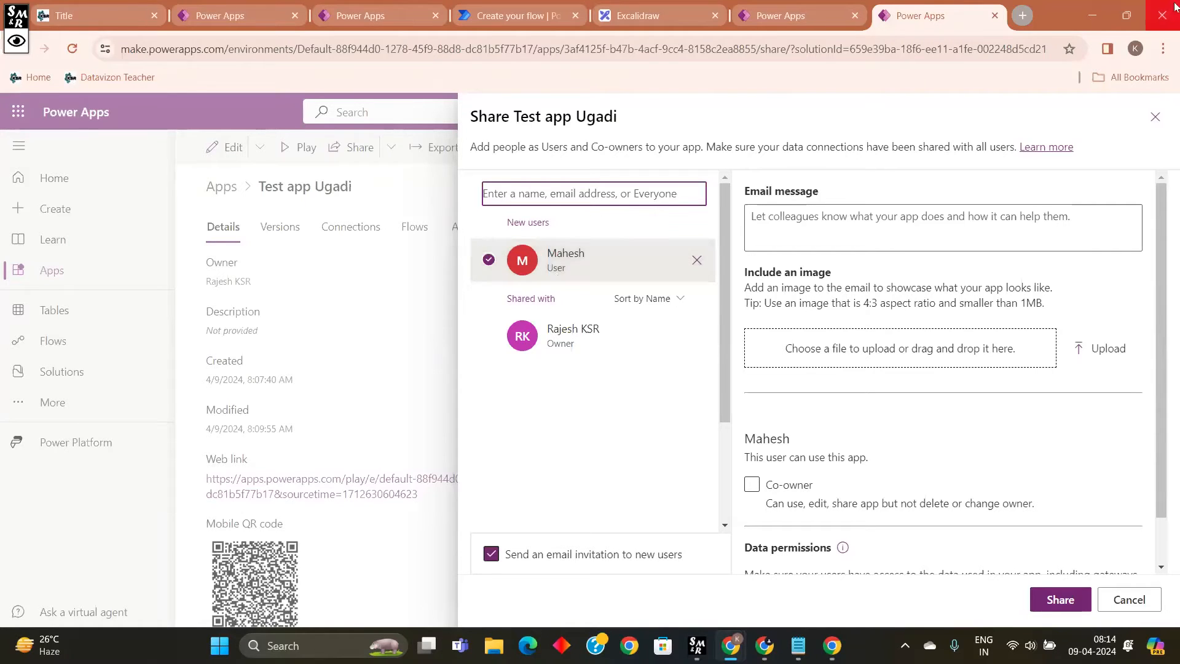
Step: Search for "amazon" in a new browser tab and open the Amazon India shopping site
left_click(1023, 16)
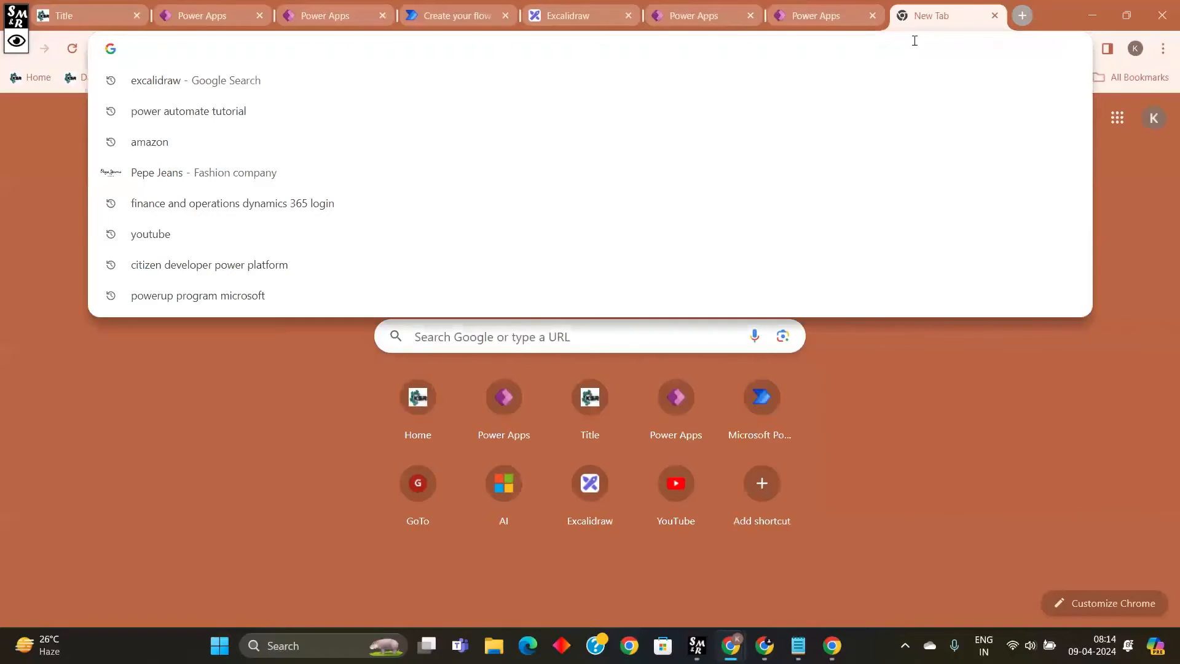
type("qma")
key("BackSpace")
key("BackSpace")
key("BackSpace")
type("am")
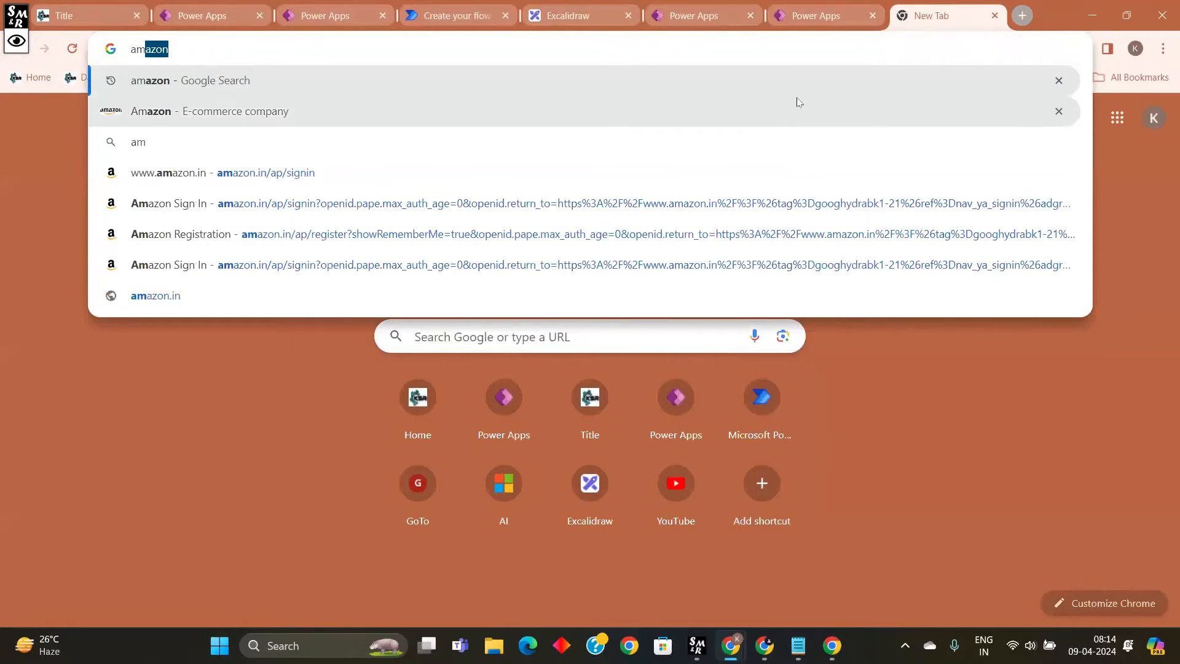
left_click(791, 80)
left_click(311, 302)
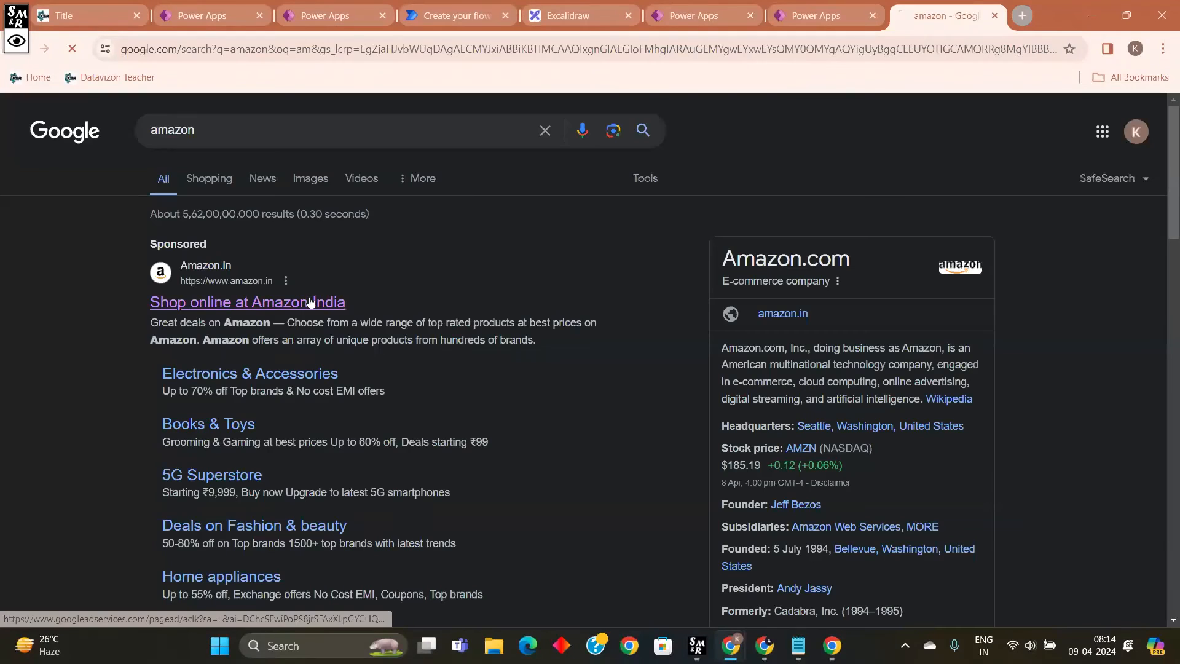
Step: Browse the refrigerator deals on Amazon and open the product page of the red Samsung 183 L, 4 Star refrigerator
scroll(311, 302, "down", 4)
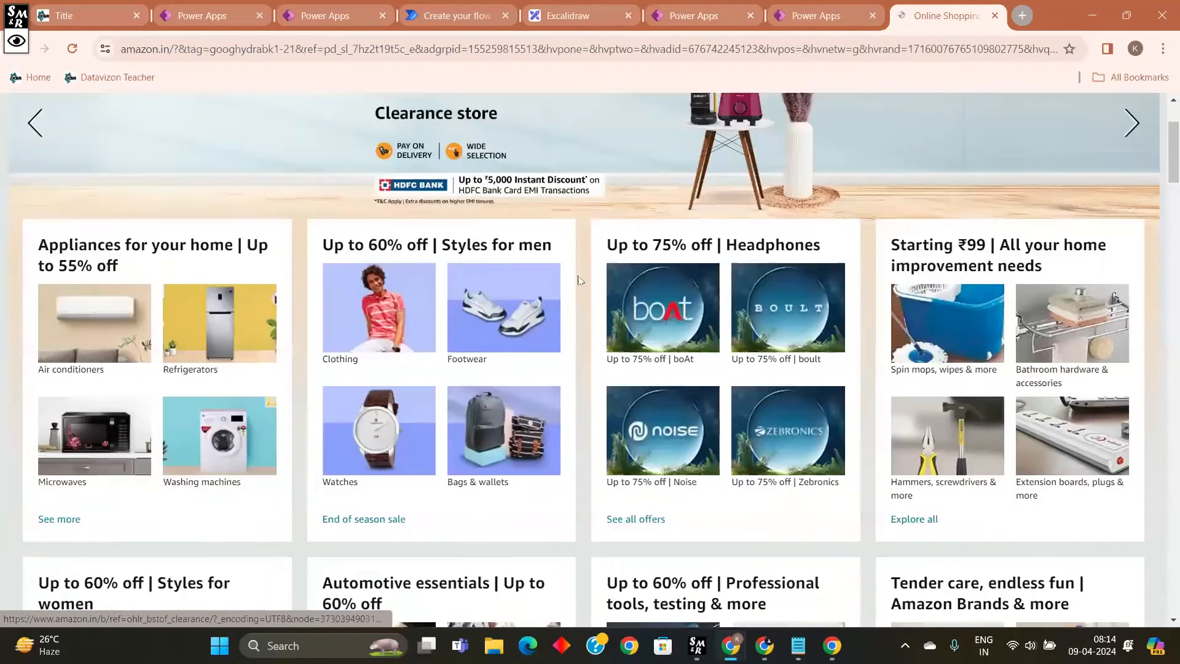
left_click(234, 252)
scroll(233, 262, "down", 5)
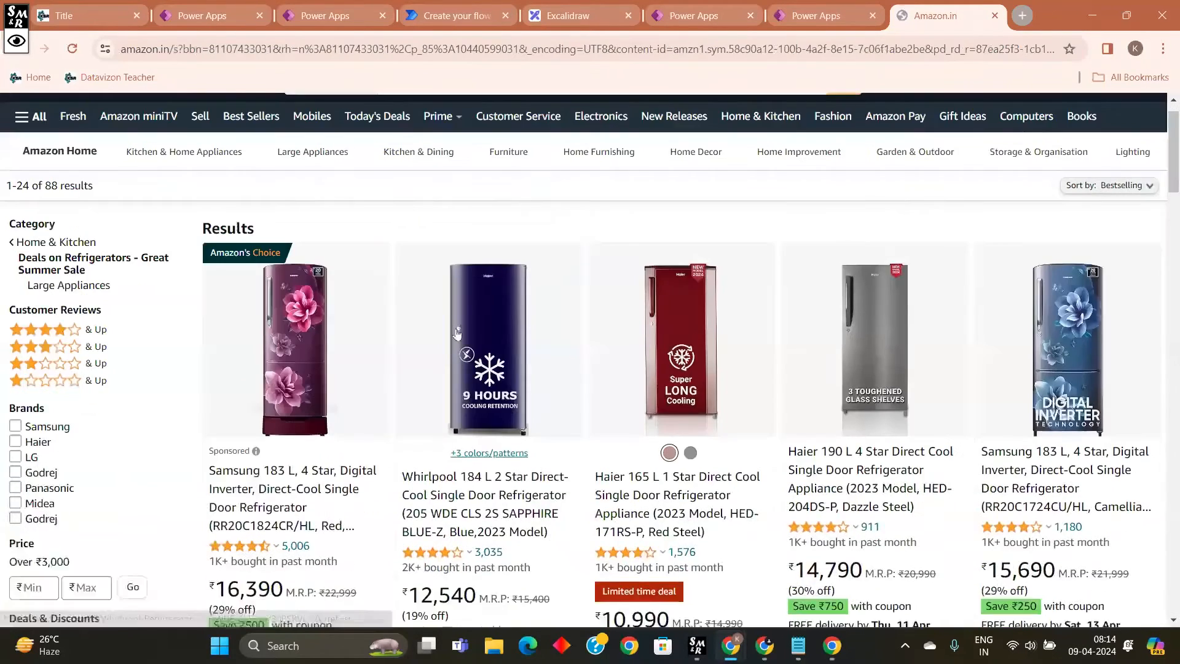
left_click(311, 233)
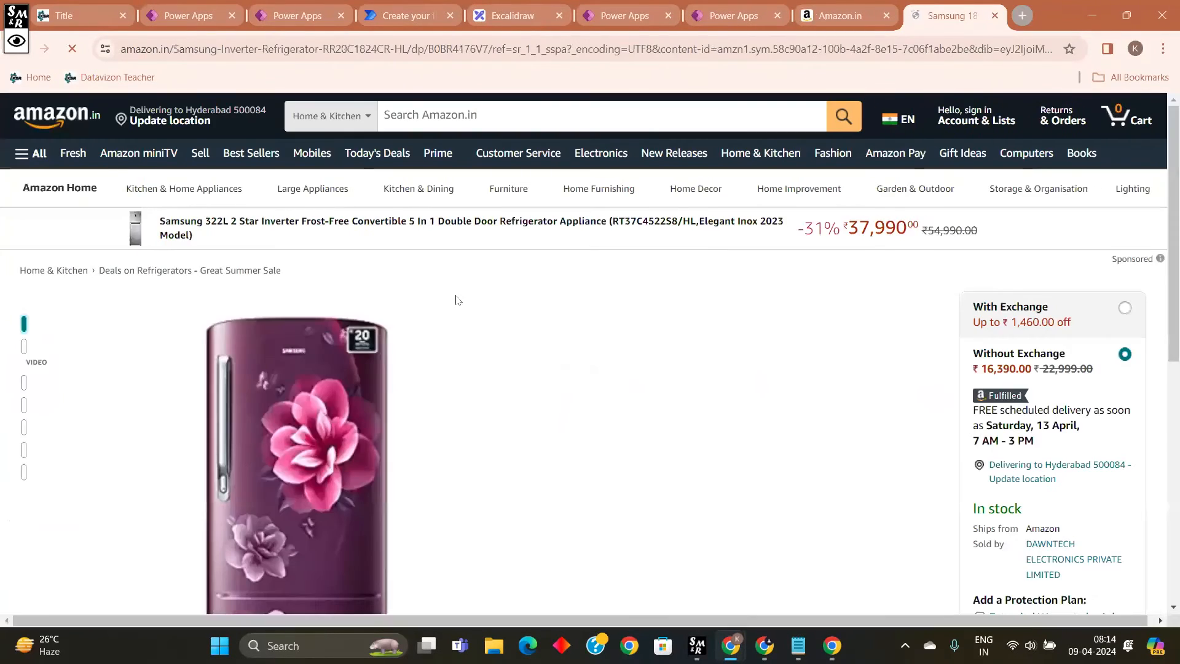
Step: Examine the Samsung refrigerator's photos, title, model number, price and offers, and view its enlarged image
scroll(356, 366, "down", 2)
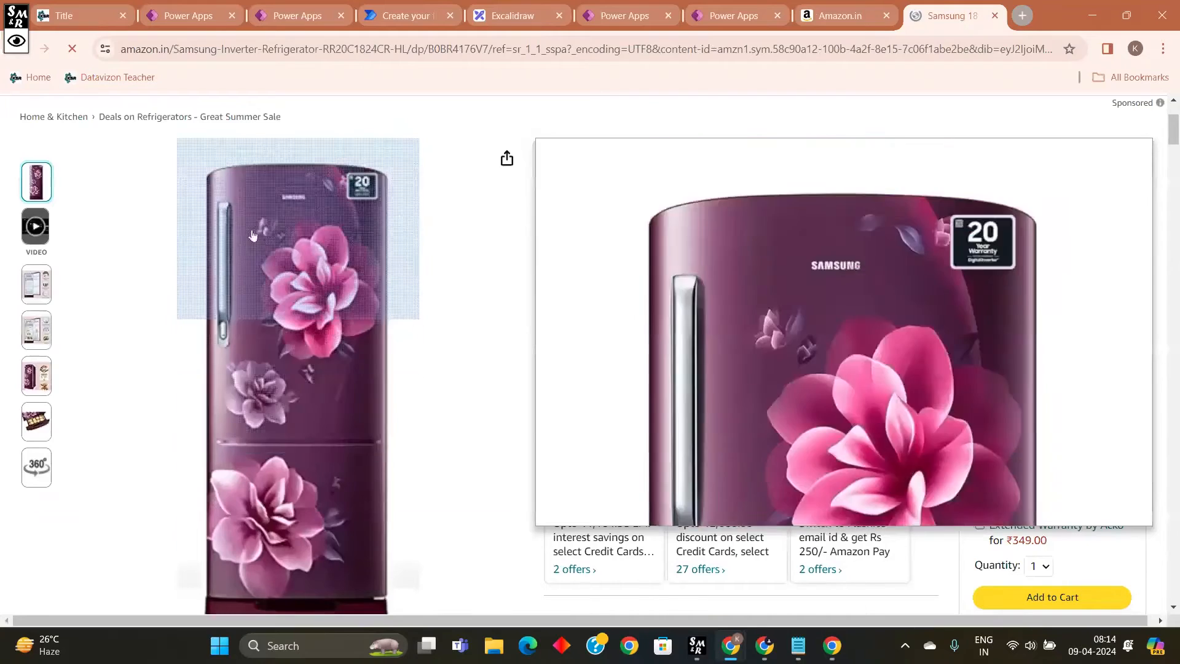
scroll(324, 313, "down", 1)
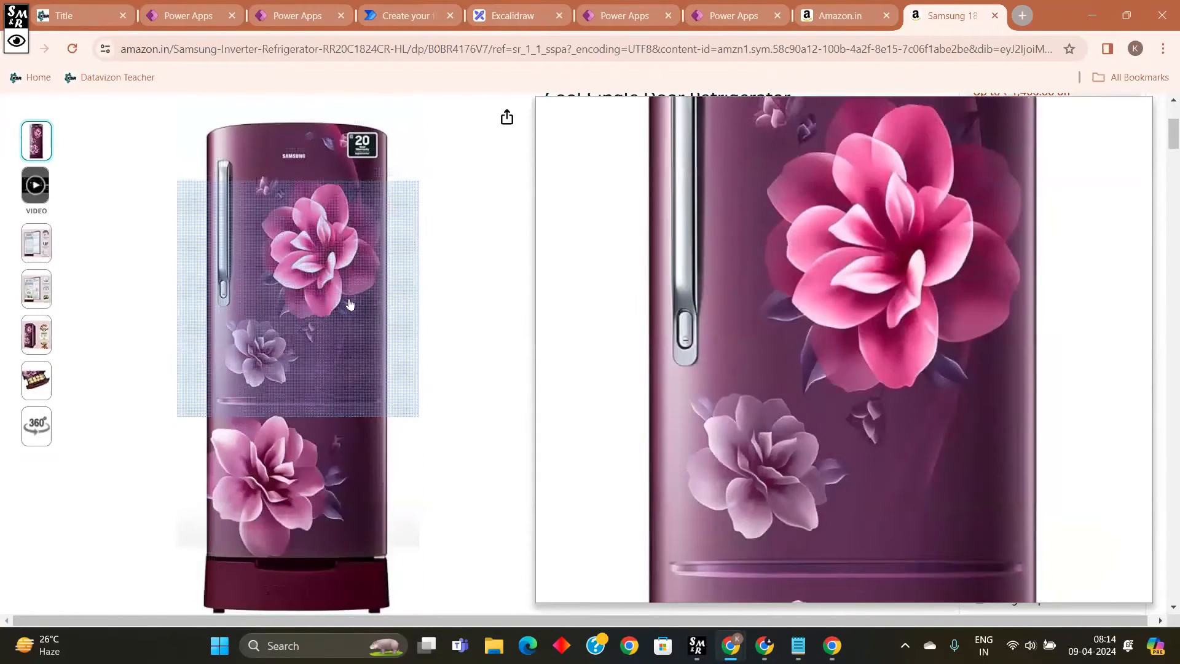
scroll(566, 287, "up", 2)
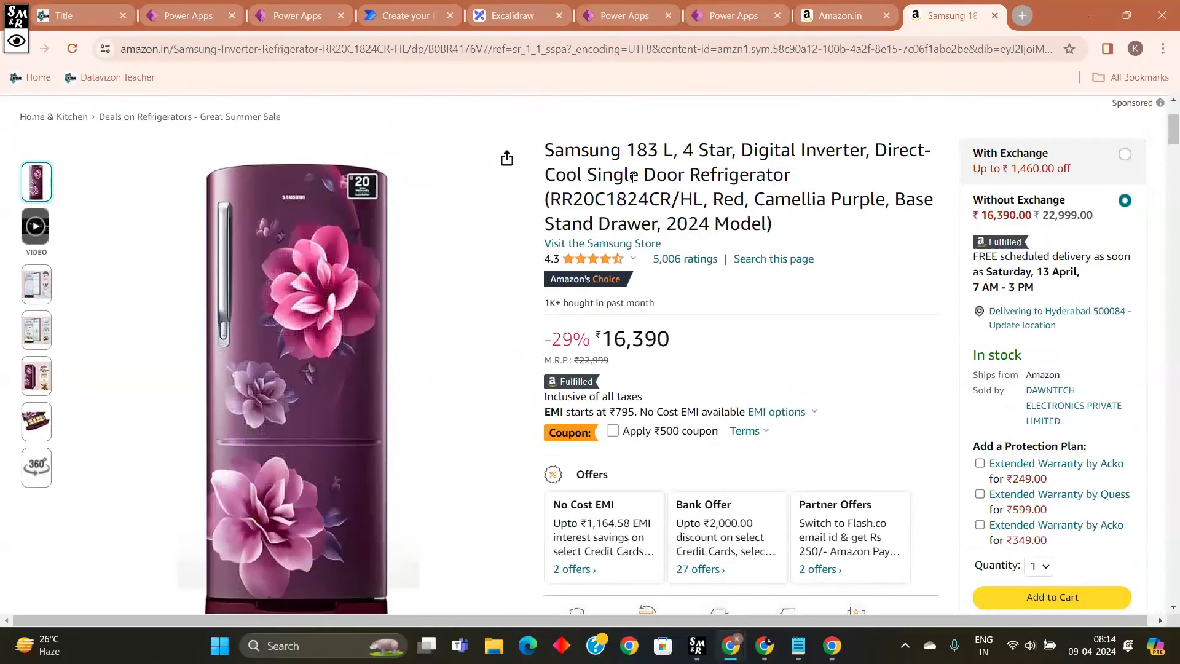
double_click(643, 150)
left_click(692, 198)
left_click_drag(692, 198, 612, 198)
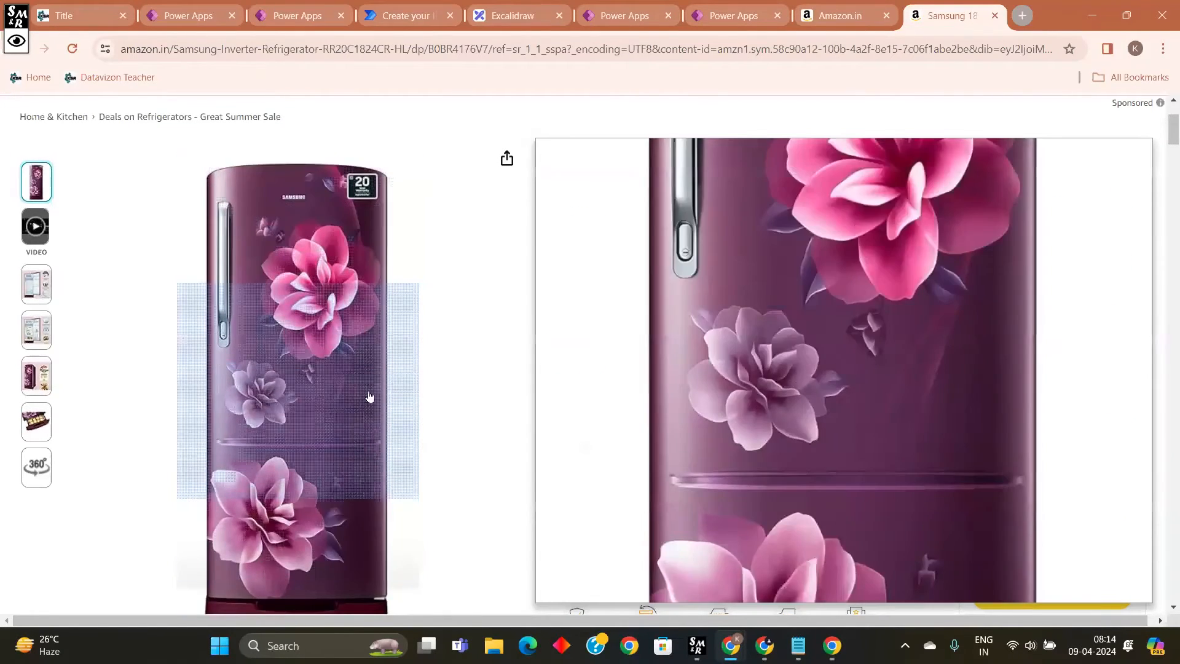
scroll(455, 402, "down", 1)
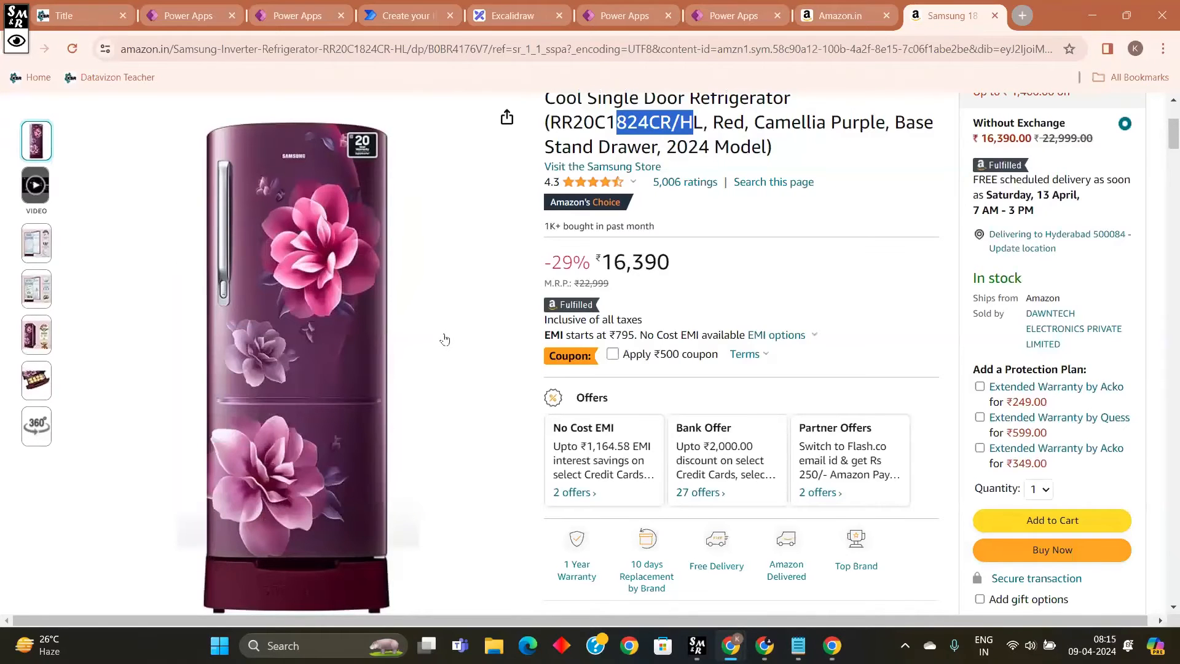
scroll(446, 344, "up", 2)
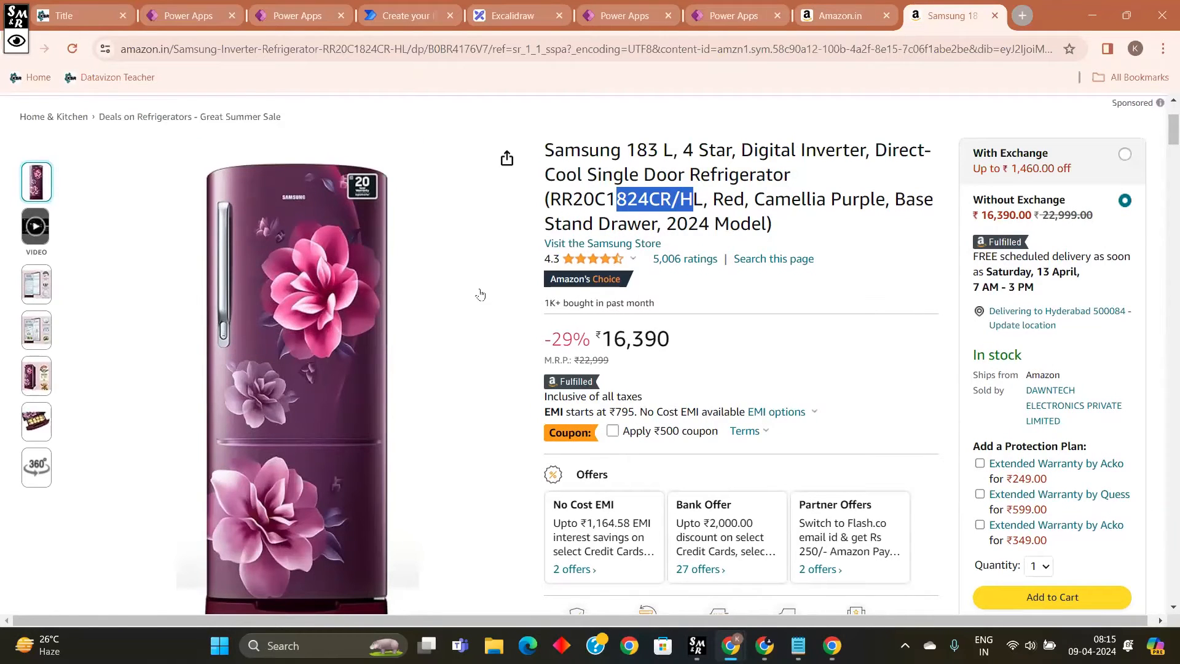
left_click(478, 243)
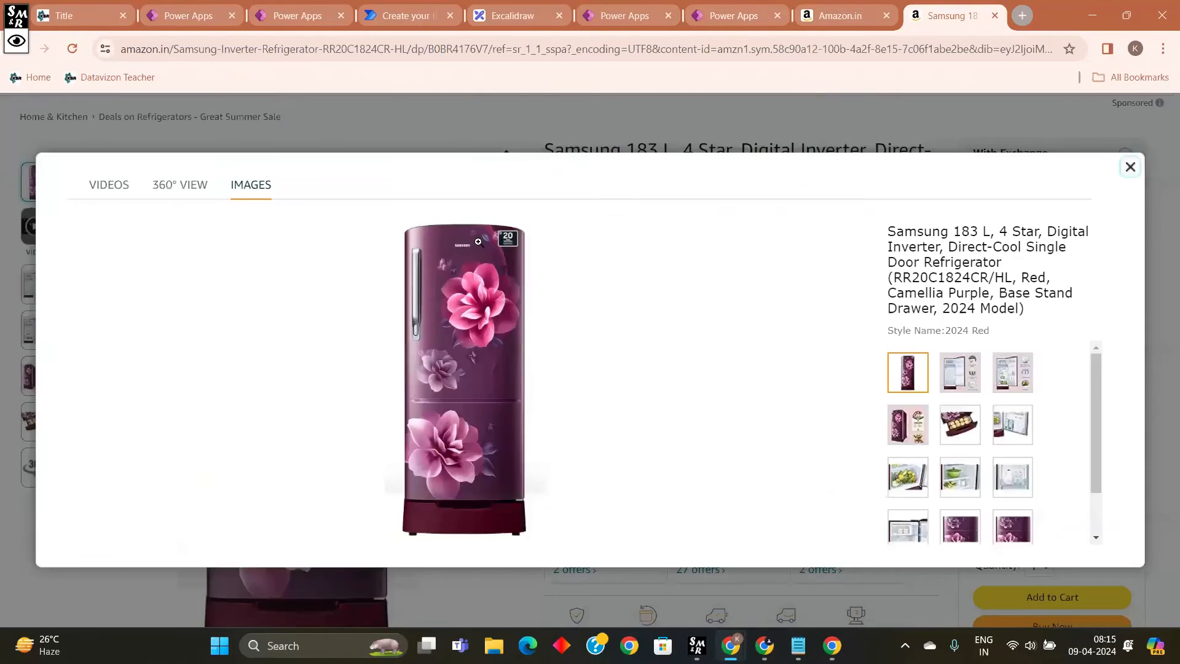
left_click(1130, 166)
Step: Switch back to the app's sharing page, make the new user a co-owner and share the app with an email invitation
left_click(740, 19)
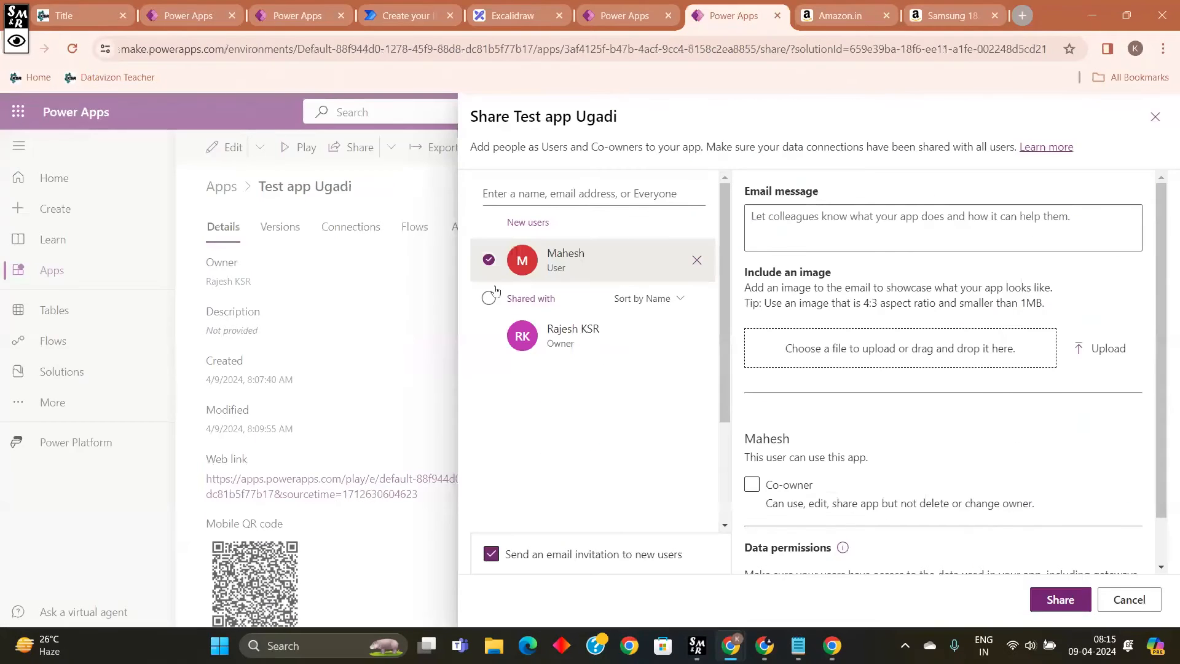
scroll(745, 268, "down", 1)
left_click(751, 432)
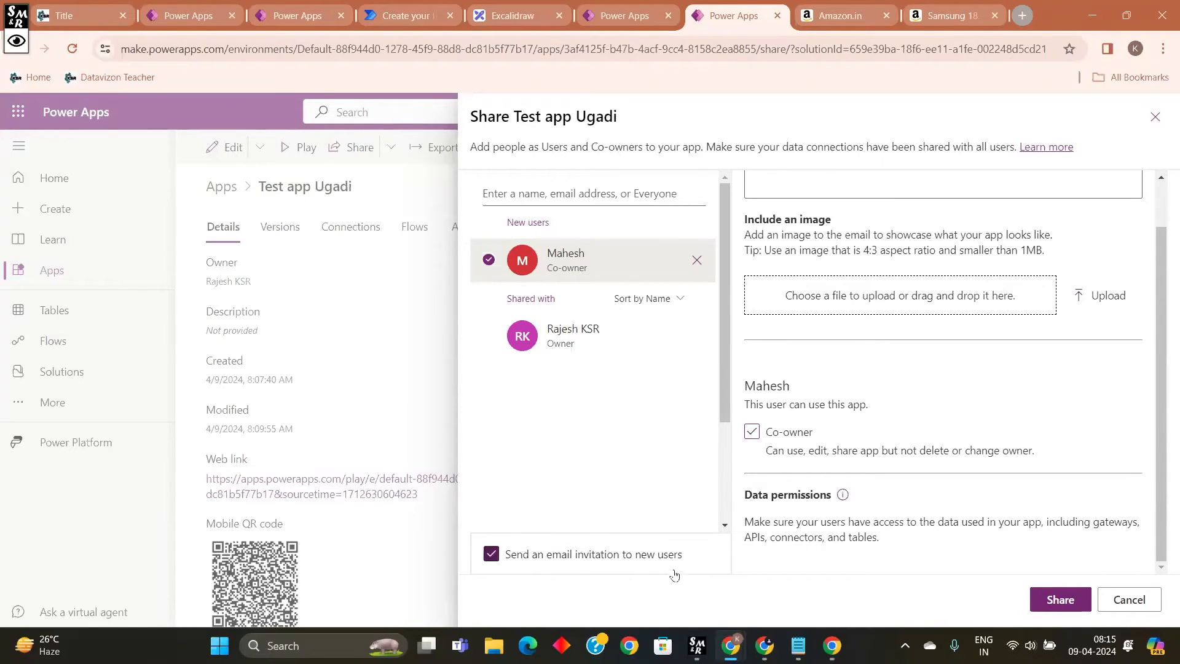
left_click(491, 555)
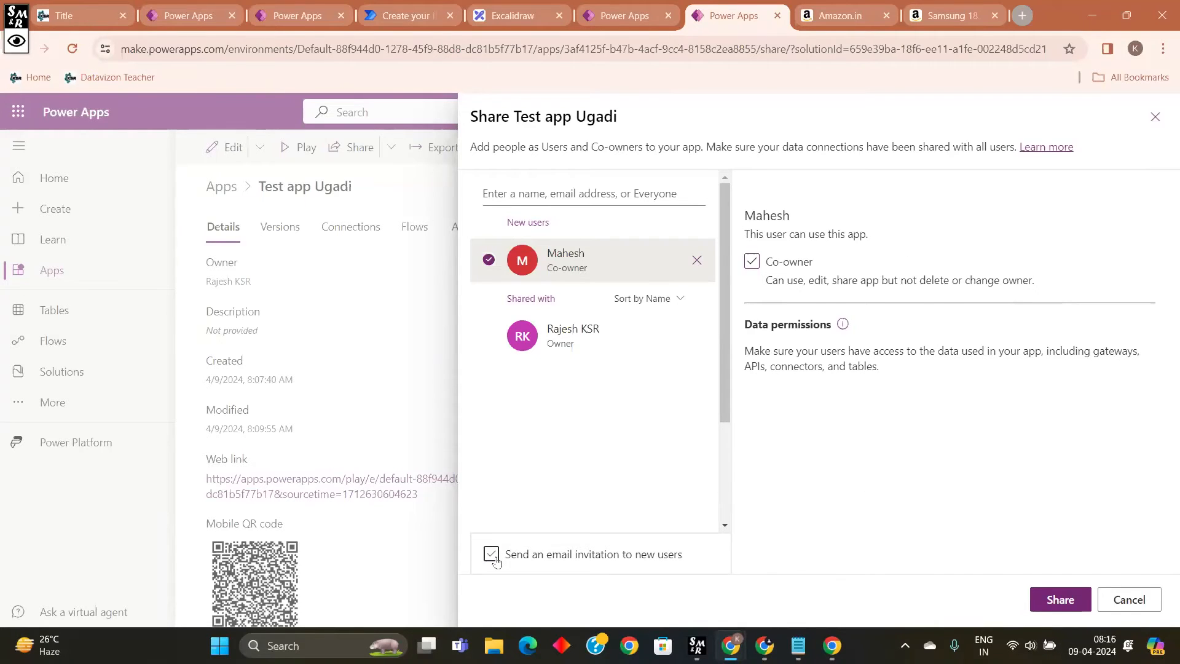
left_click(492, 555)
scroll(810, 508, "down", 1)
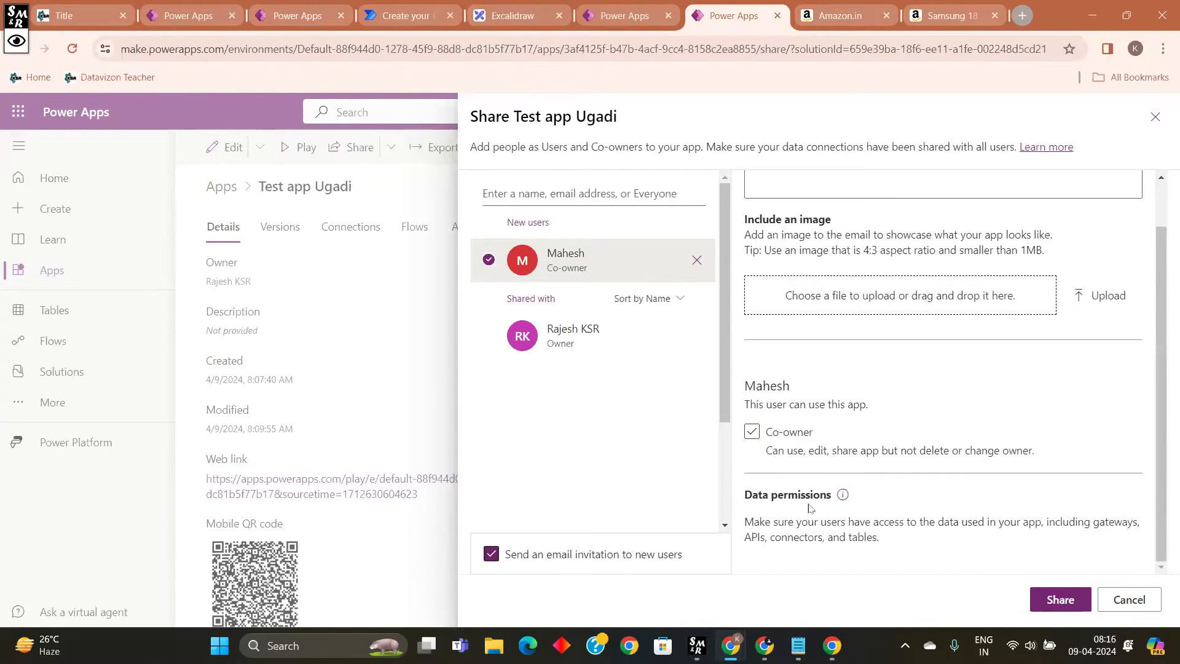
left_click(1058, 600)
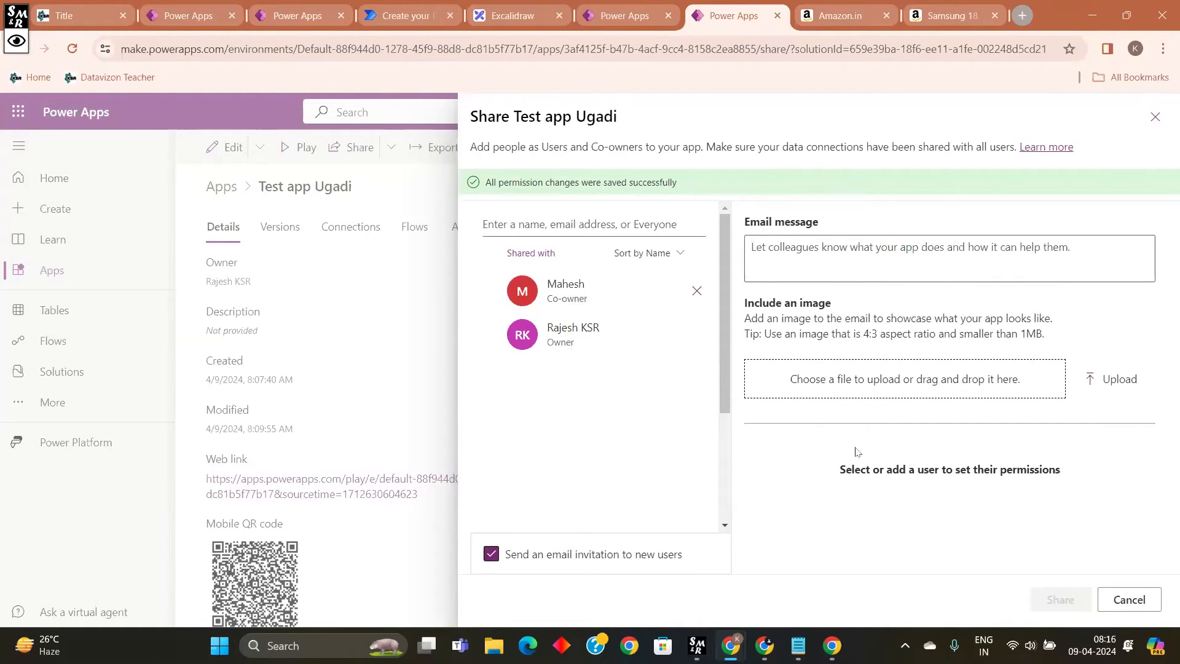
left_click(1155, 117)
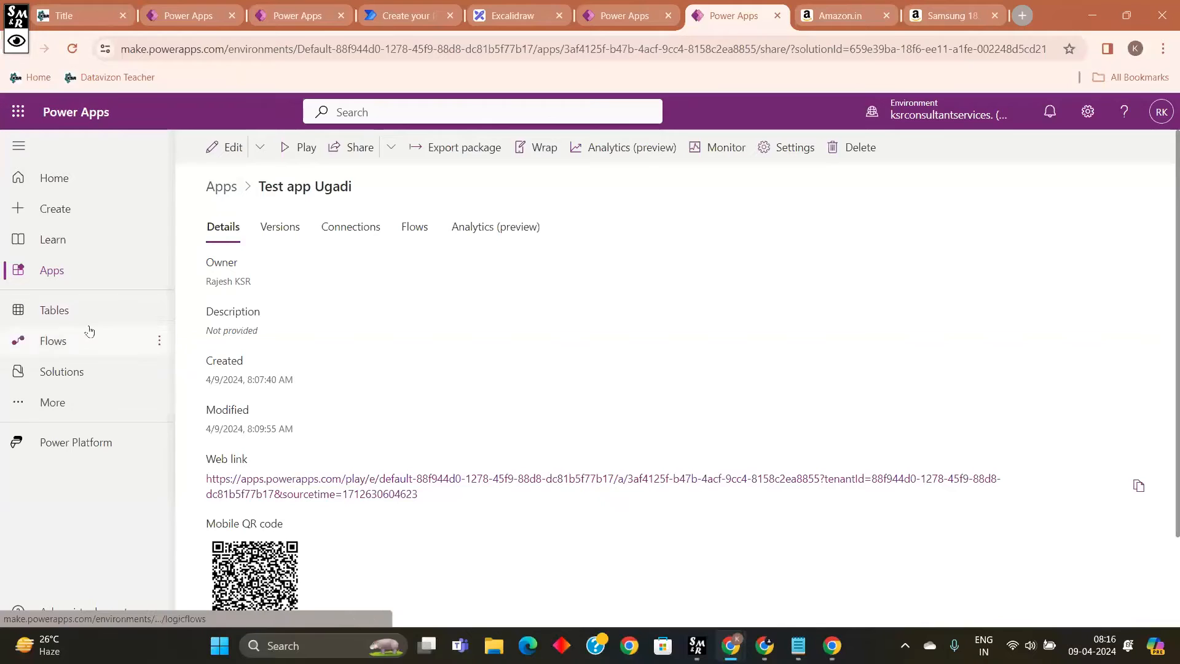
Step: Copy the web link address of Test app Ugadi from its details
scroll(455, 369, "down", 2)
scroll(408, 382, "up", 2)
scroll(332, 381, "down", 2)
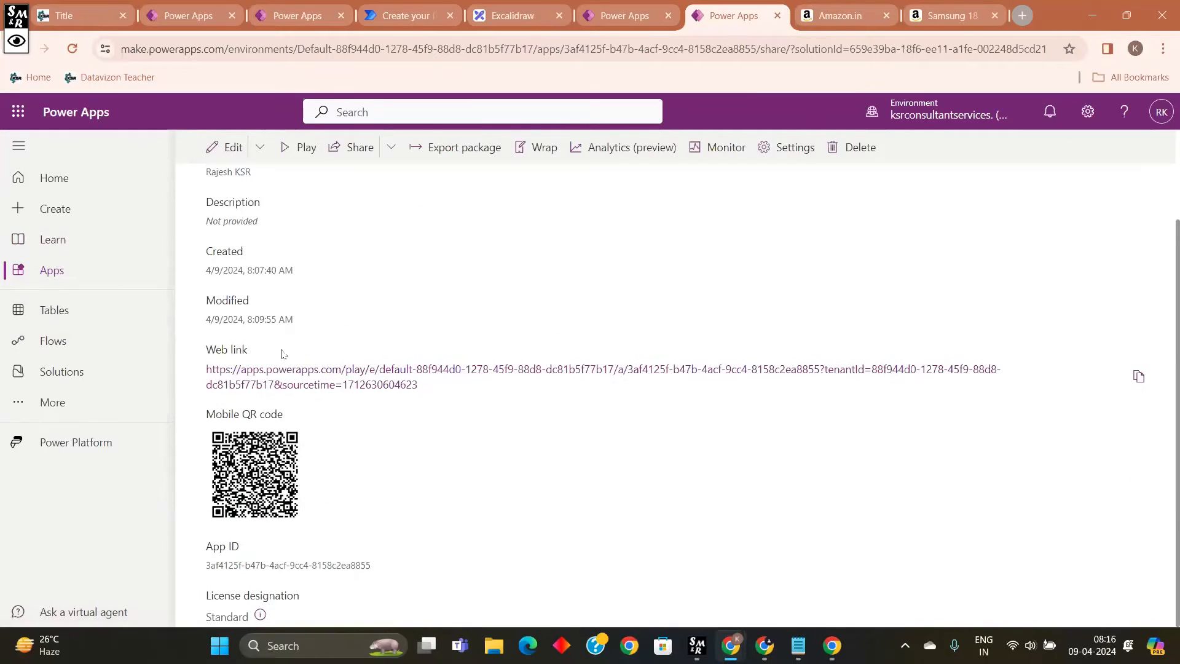
right_click(331, 380)
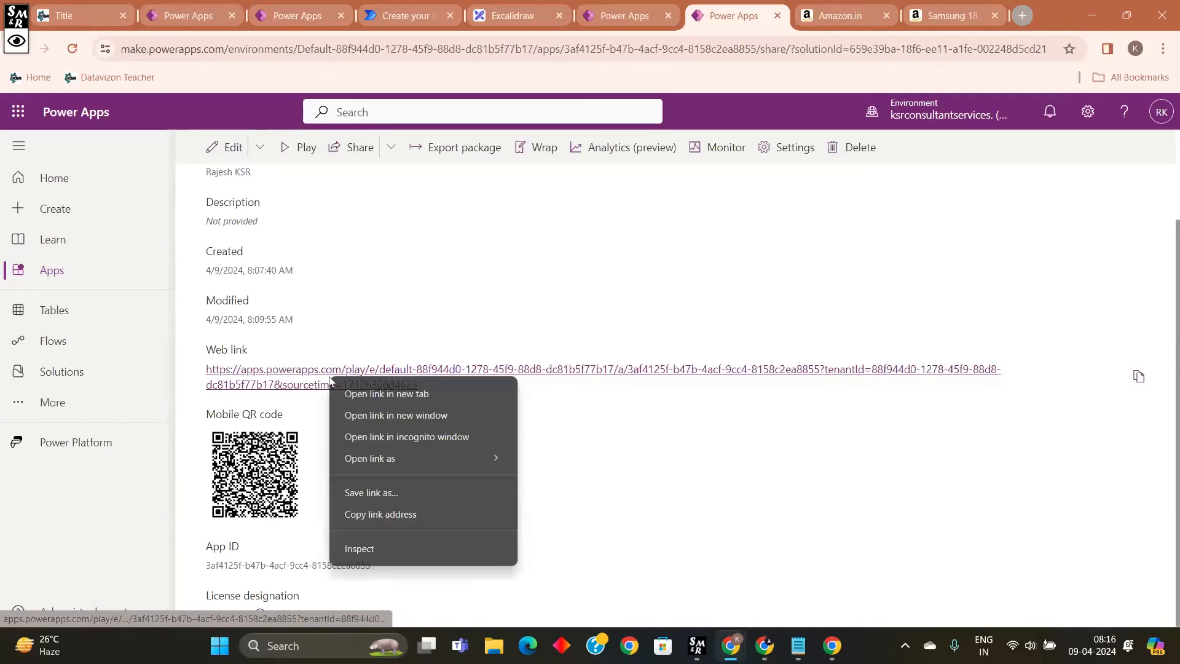
left_click(385, 518)
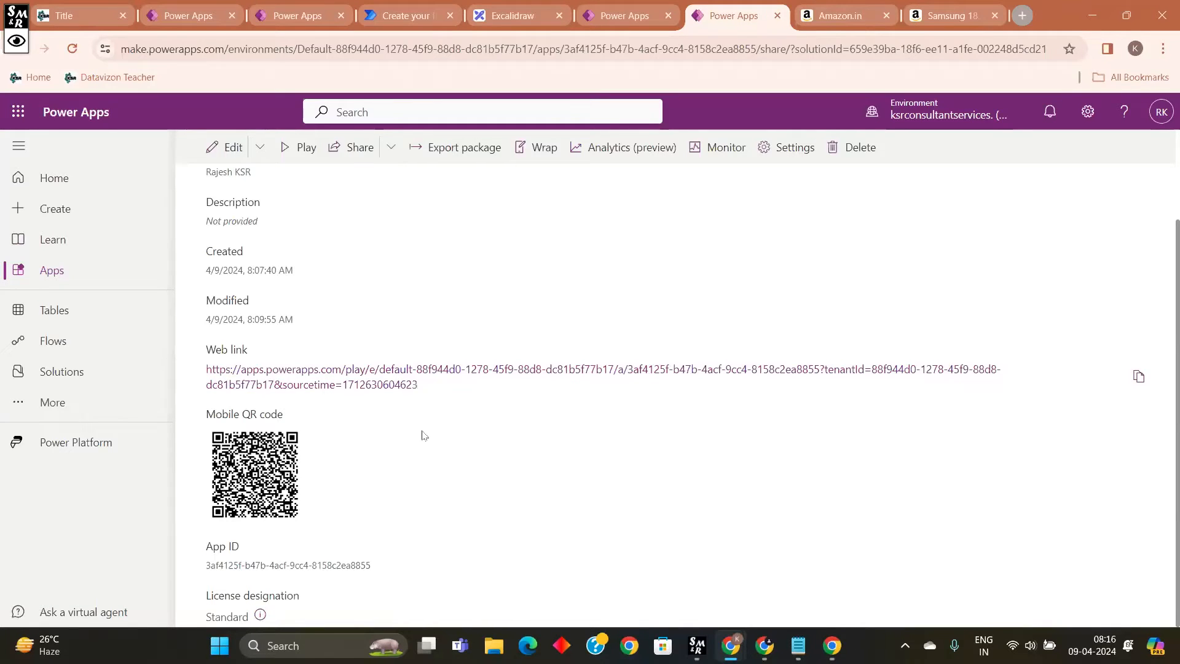
right_click(505, 373)
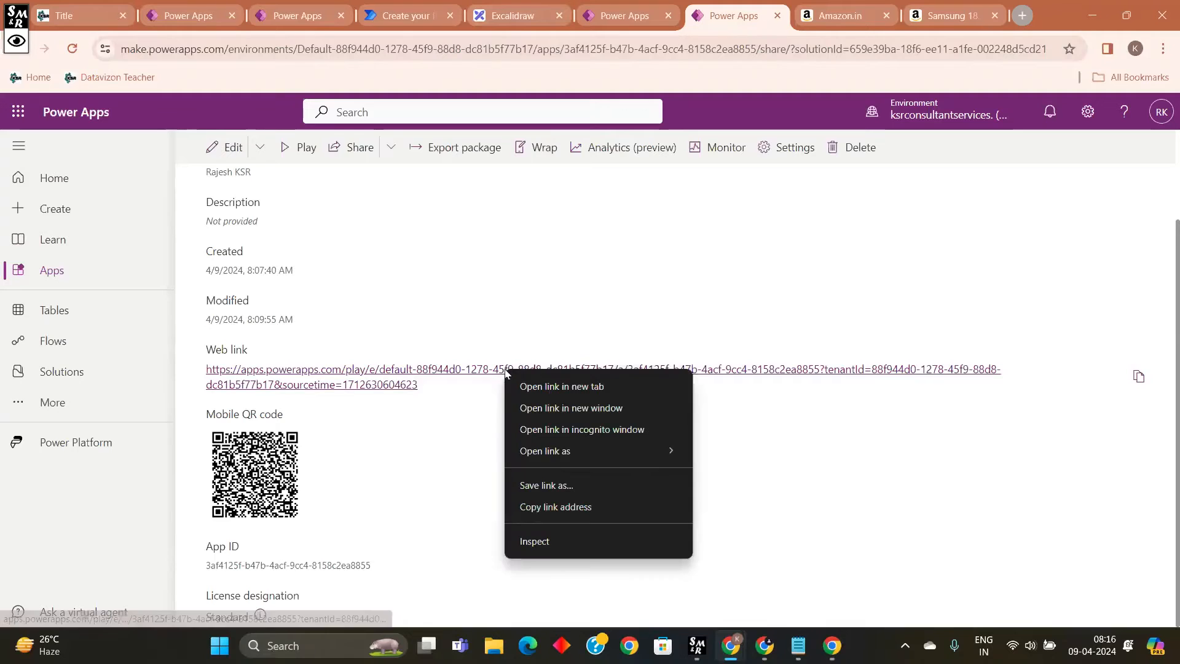
left_click(583, 504)
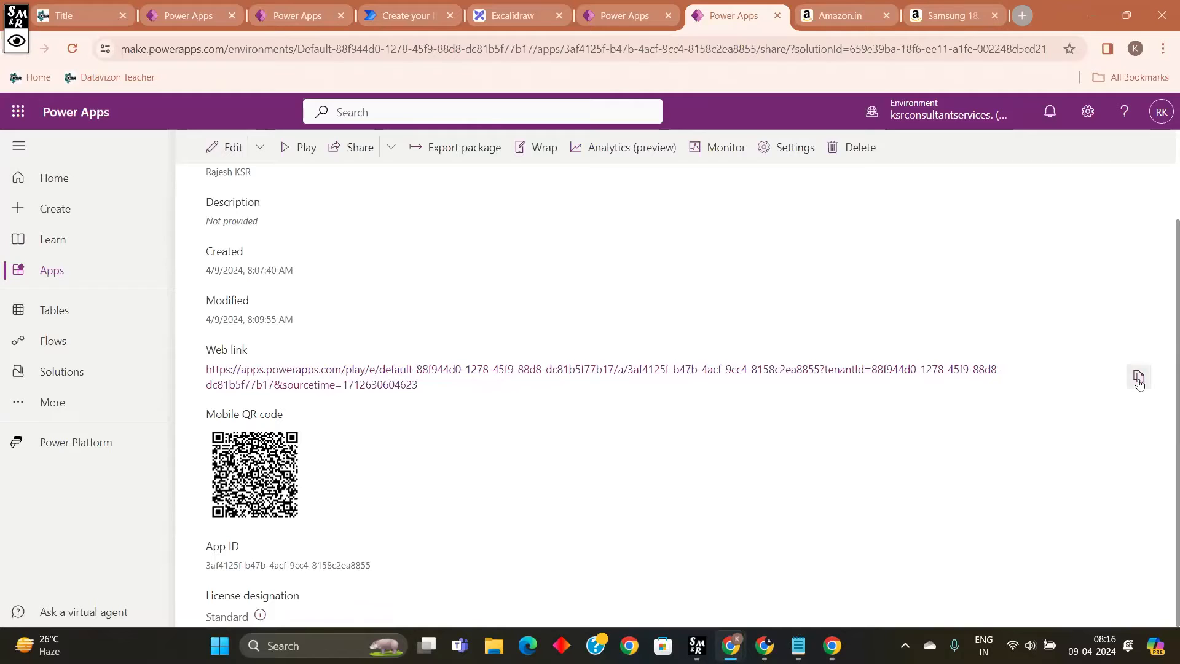
Step: Open the version history of Test app Ugadi
mouse_move(730, 646)
scroll(704, 271, "up", 2)
scroll(686, 295, "down", 1)
scroll(686, 295, "up", 2)
left_click(278, 227)
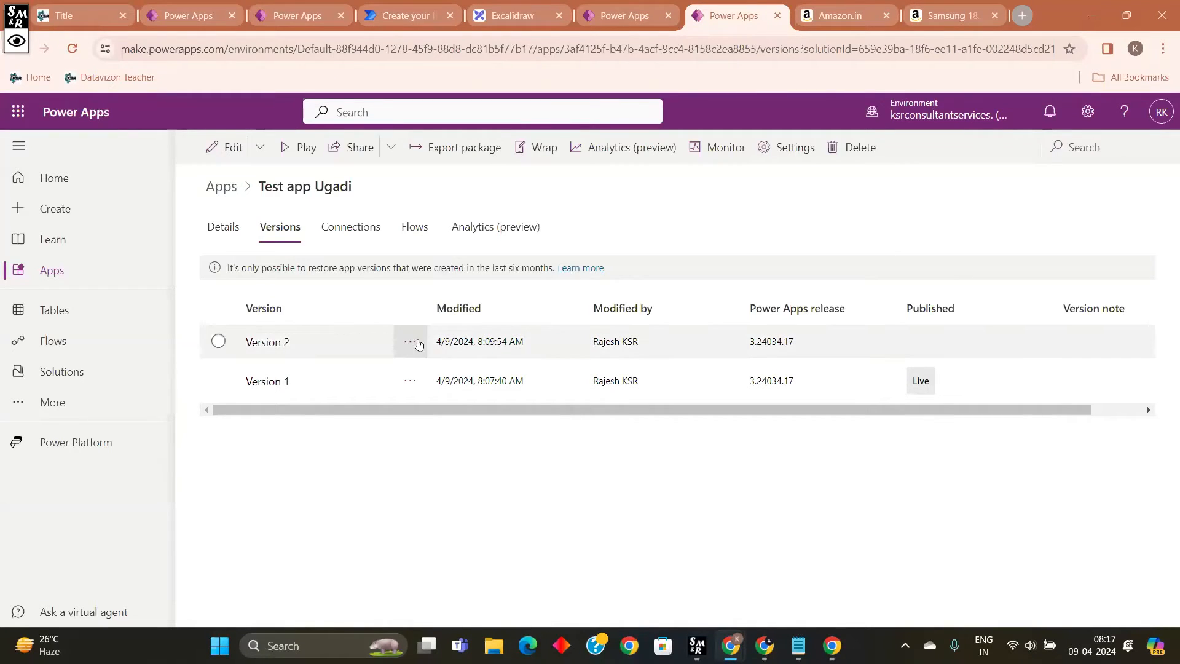
Step: Return to the app editor and insert two text labels on Screen1, at about X 165, Y 330 and X 165, Y 433
left_click(635, 18)
left_click(604, 370)
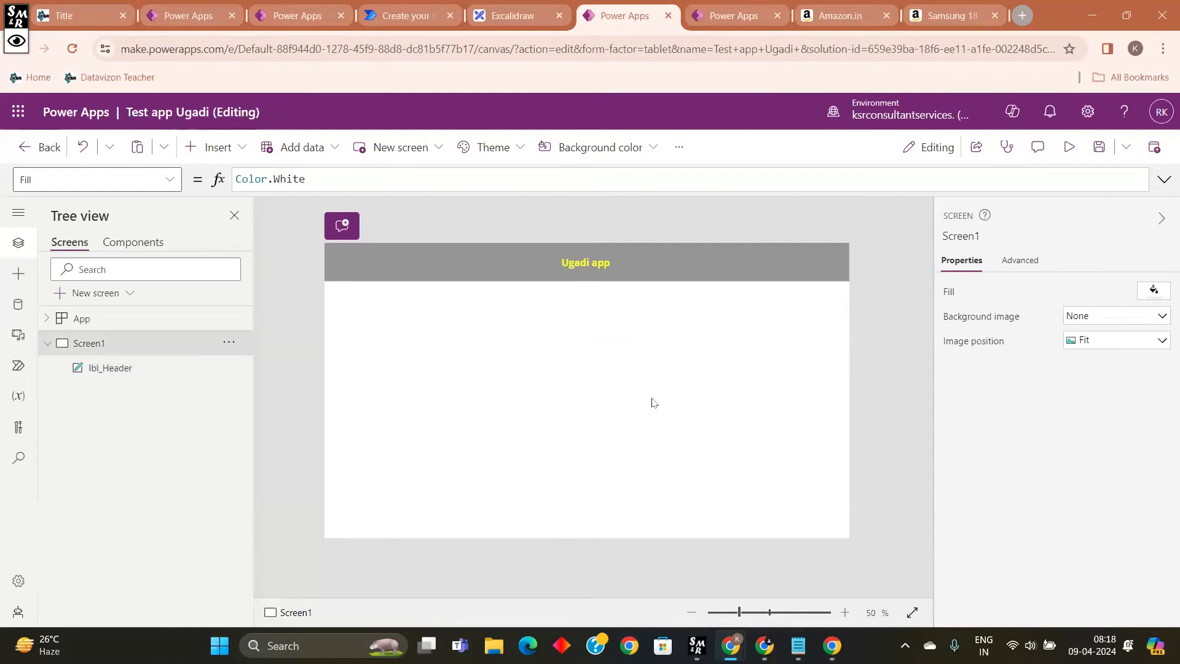
left_click(217, 148)
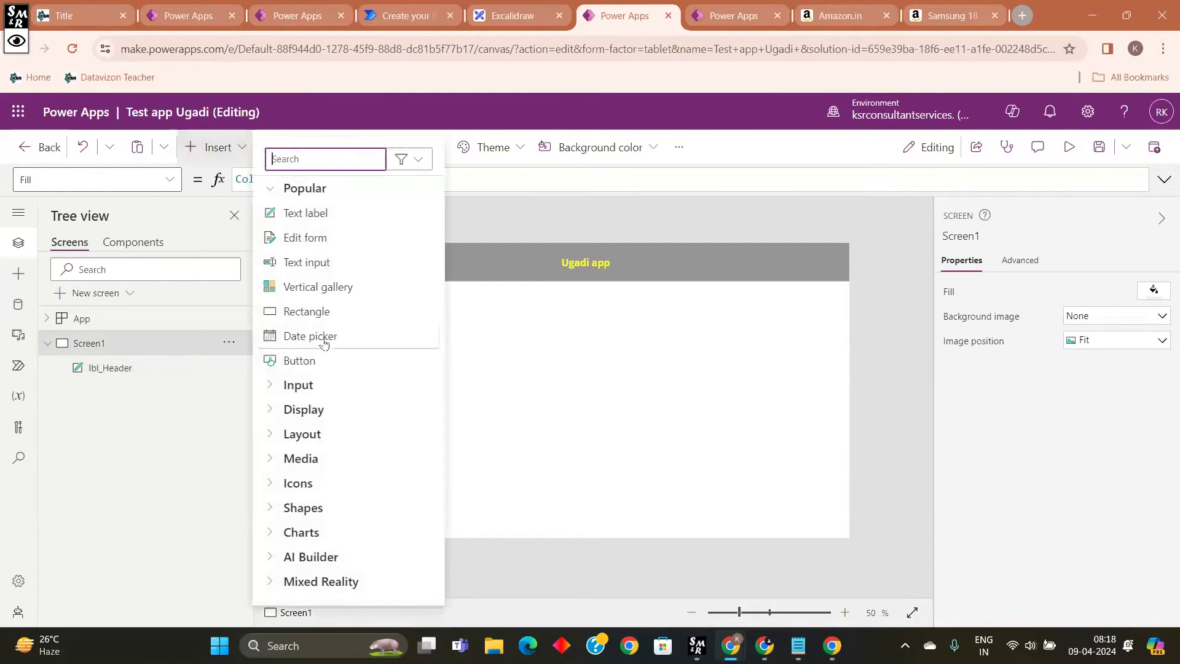
left_click(306, 215)
left_click_drag(359, 252, 414, 375)
left_click(218, 147)
left_click_drag(306, 212, 493, 447)
key("ctrl+v")
left_click_drag(492, 444, 391, 420)
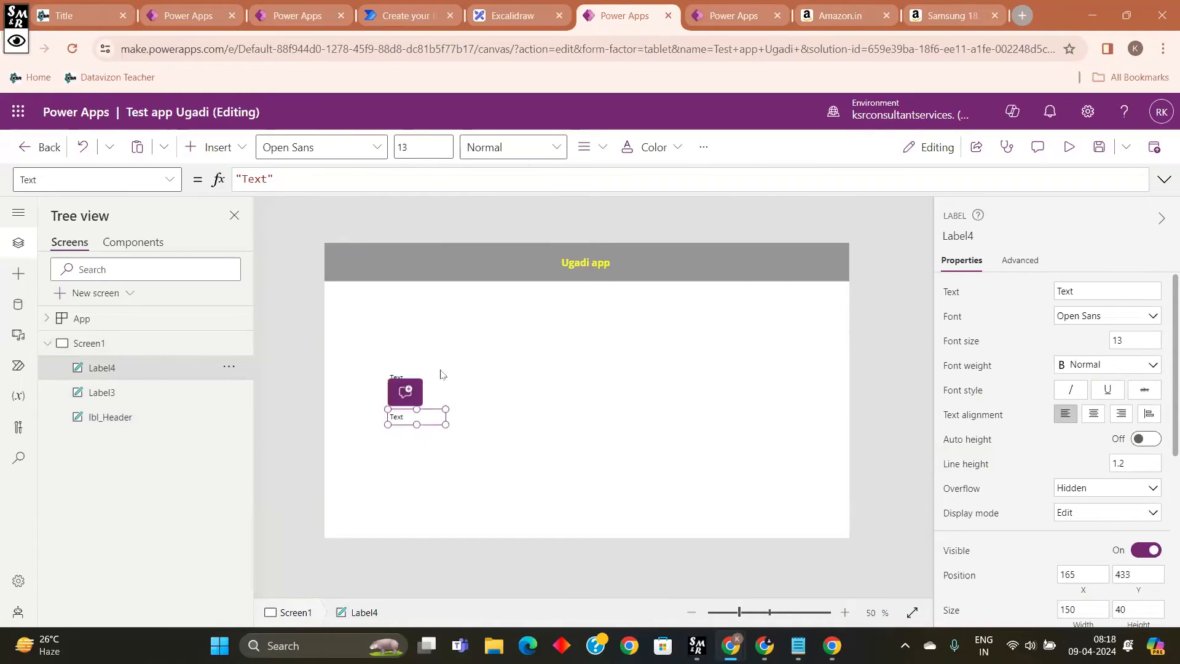
Step: Set the upper new label's text to "Name" and the lower one's to "Roll no"
left_click(419, 381)
double_click(416, 377)
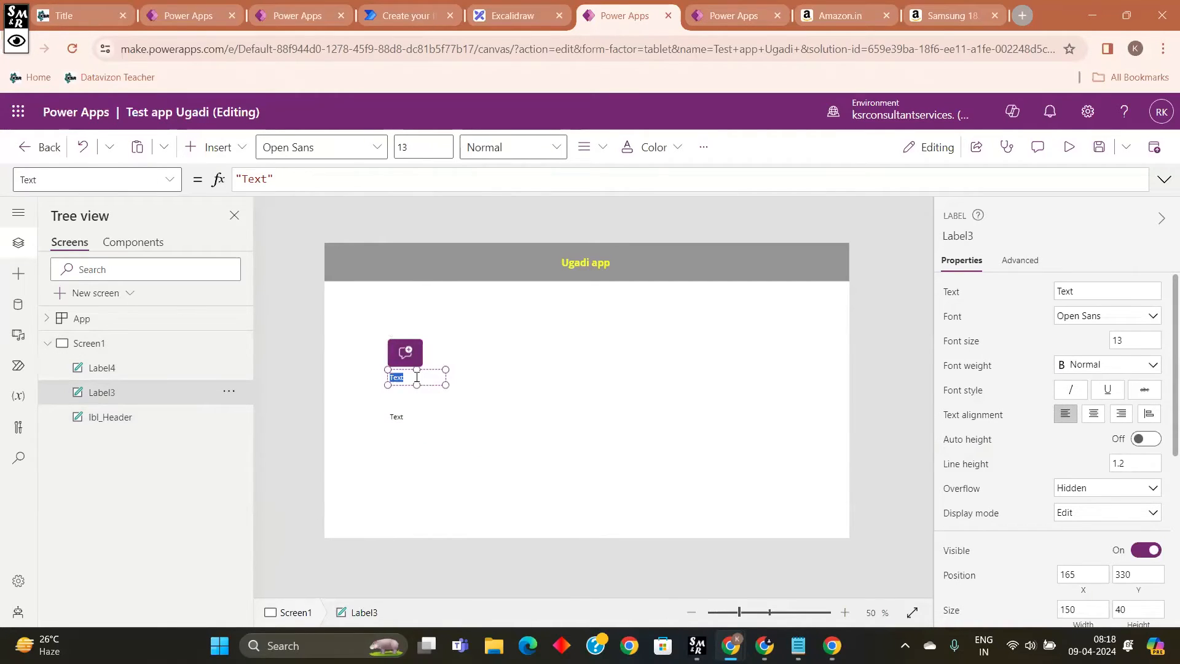
type("Nme ")
type("ame")
double_click(414, 417)
key("BackSpace")
type("Roll no")
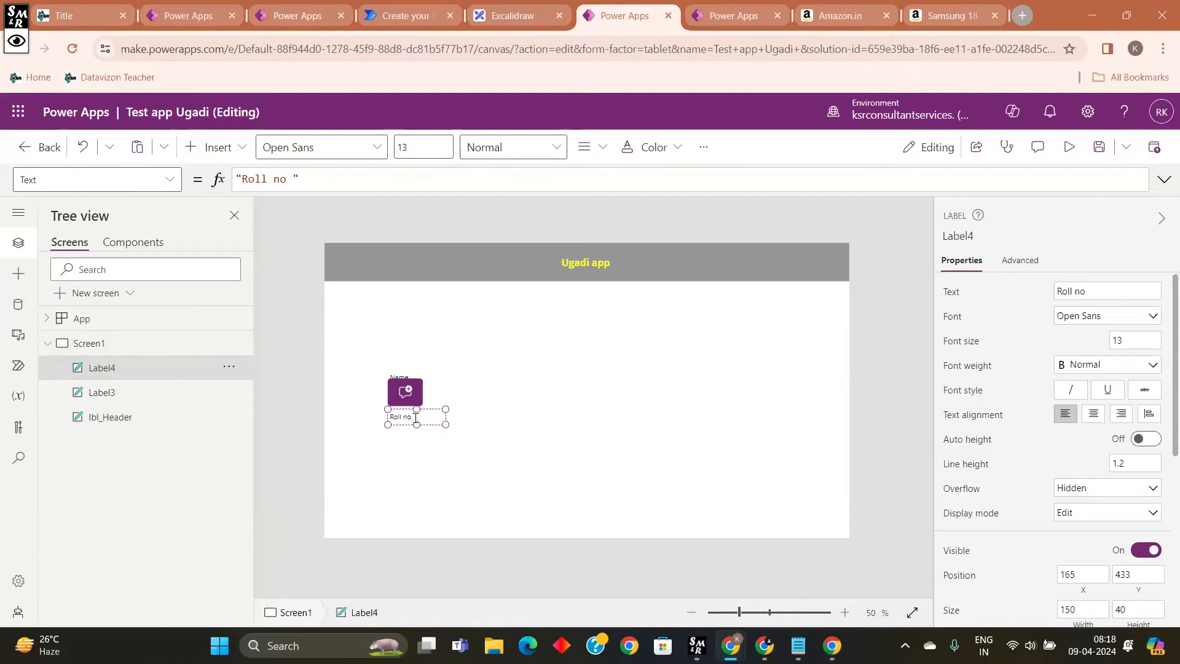
Step: Change the lower label's text to "Emp id"
key("ctrl+a")
type("E")
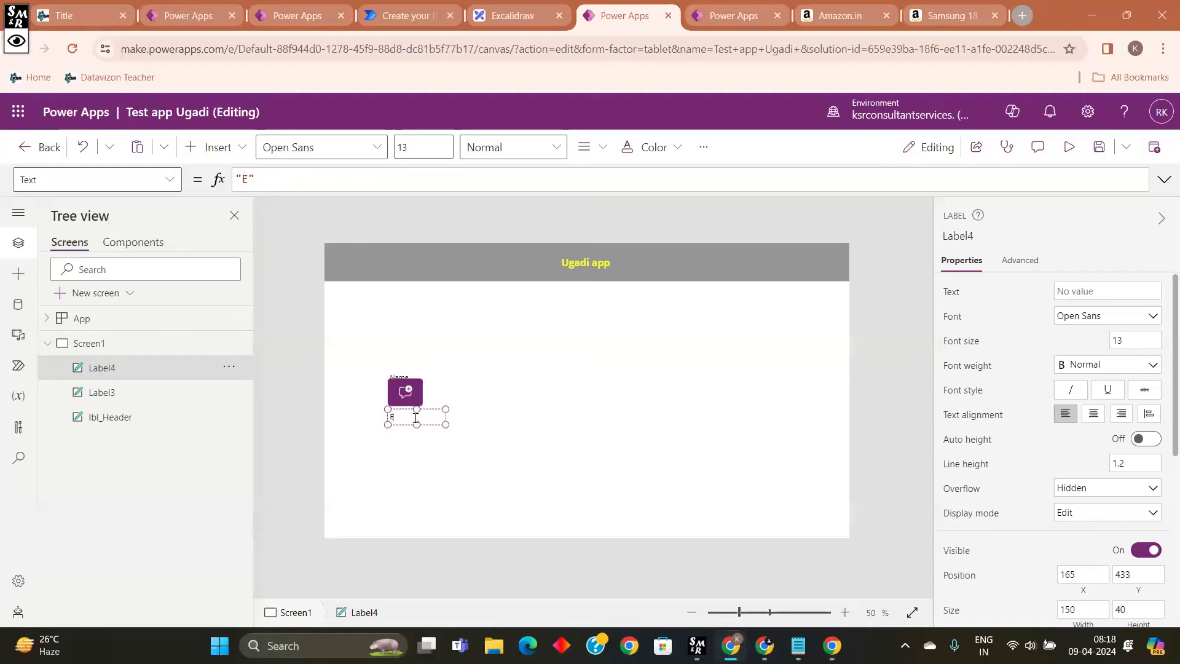
type("mp id")
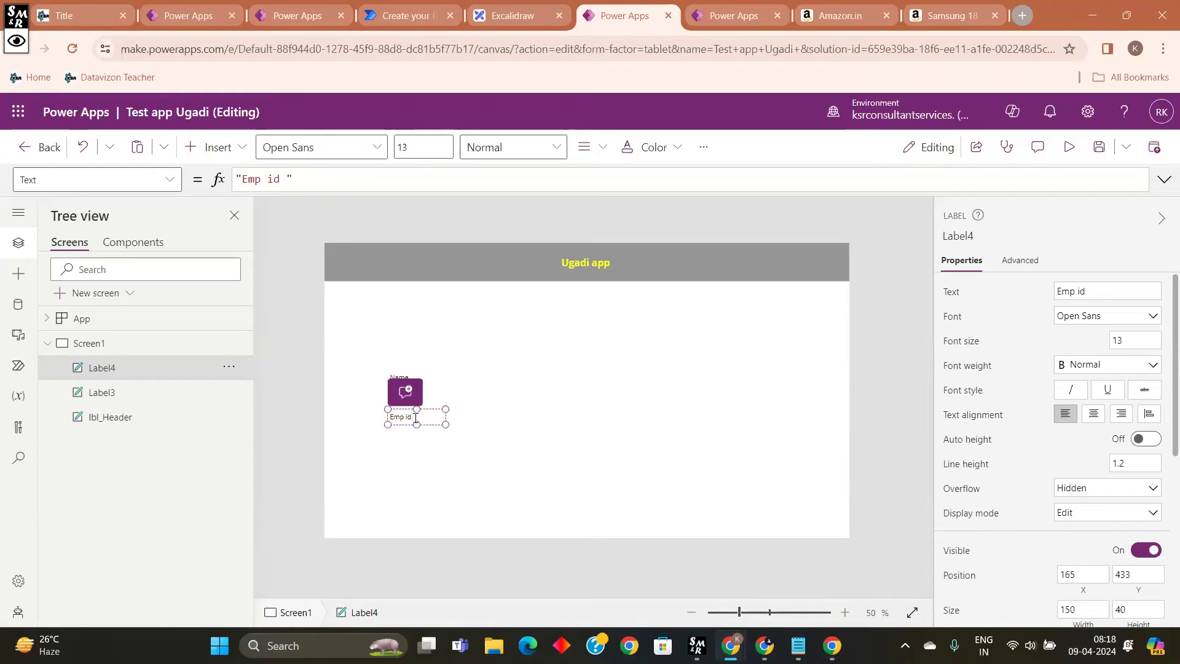
left_click(432, 384)
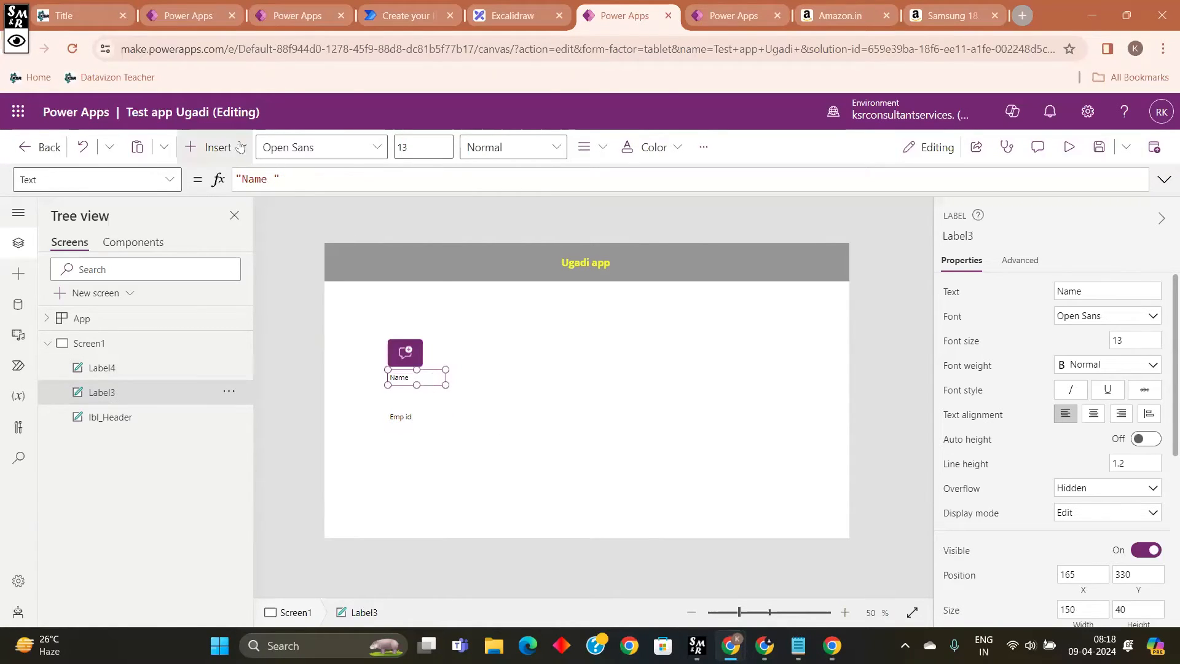
Step: Insert two text inputs on Screen1, one beside the Name label and one beside the Emp id label
left_click(216, 147)
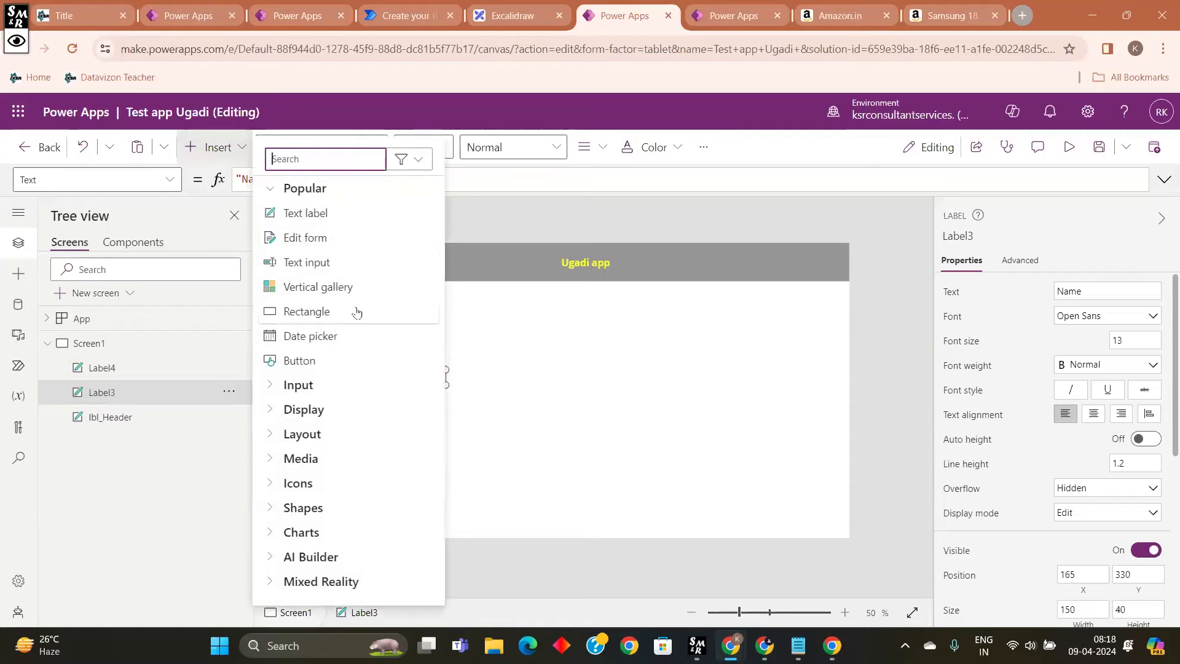
left_click(341, 264)
left_click_drag(394, 263, 547, 376)
left_click(218, 147)
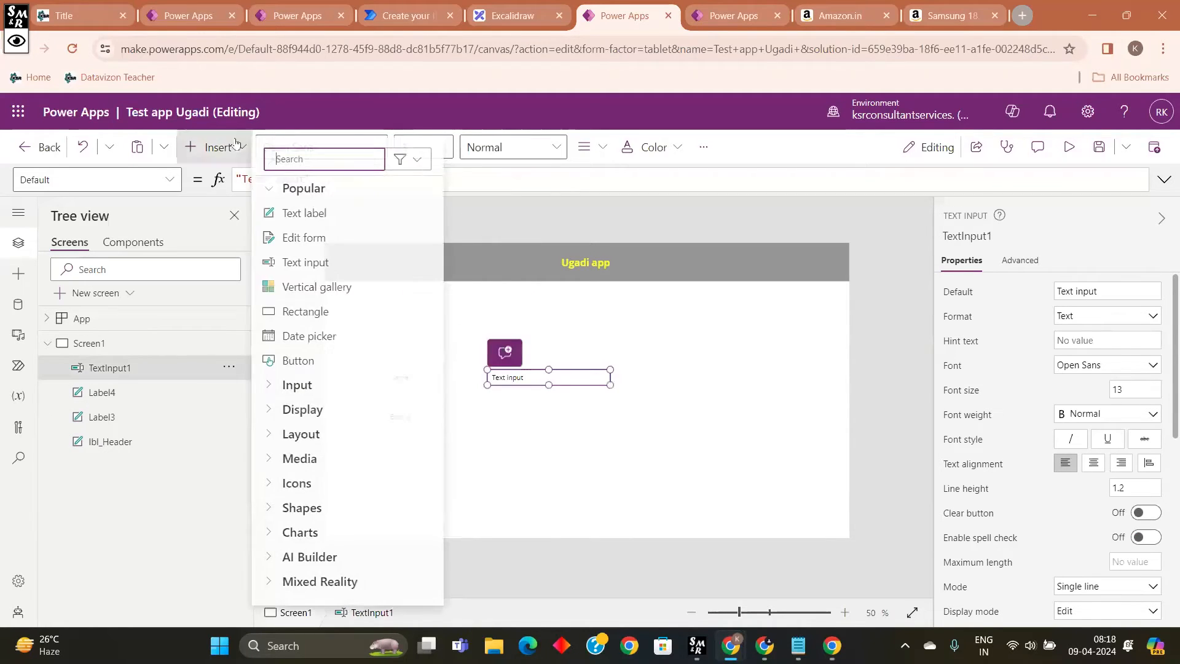
left_click(331, 264)
left_click_drag(387, 268, 536, 422)
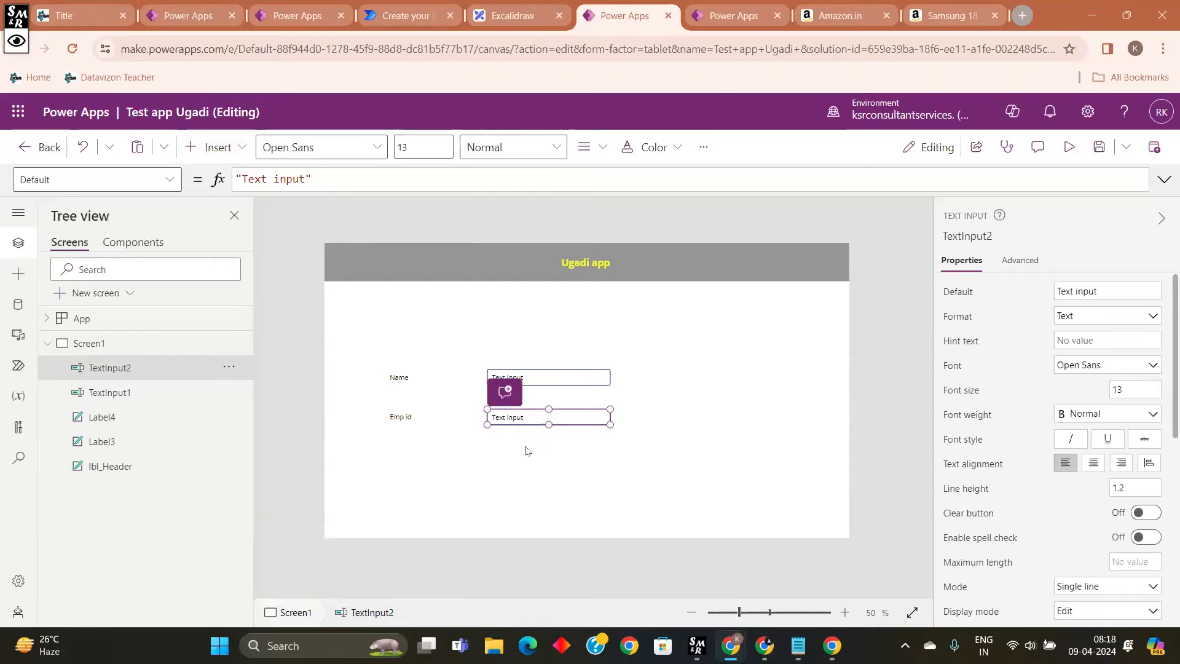
Step: Duplicate the Name and Emp id labels with their text inputs and place the copies directly below the originals
left_click_drag(618, 457, 371, 348)
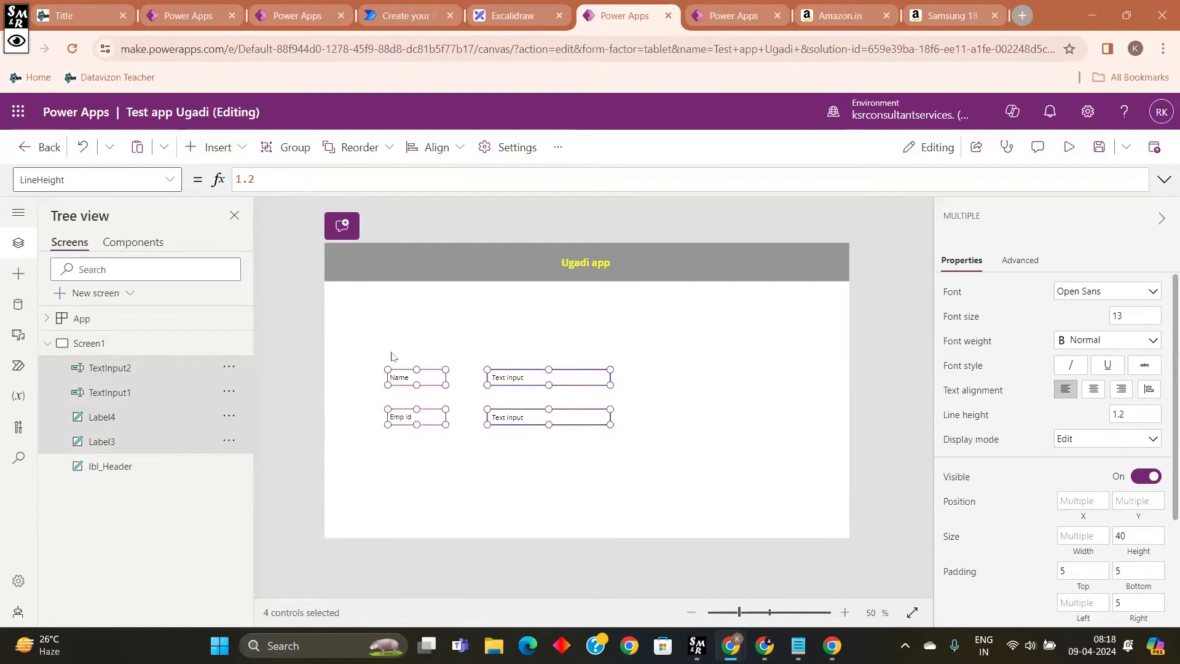
key("ctrl+c")
key("ctrl+v")
left_click_drag(430, 380, 439, 448)
Step: Set the two copied labels' texts to "Profession" and "Company"
double_click(427, 443)
key("BackSpace")
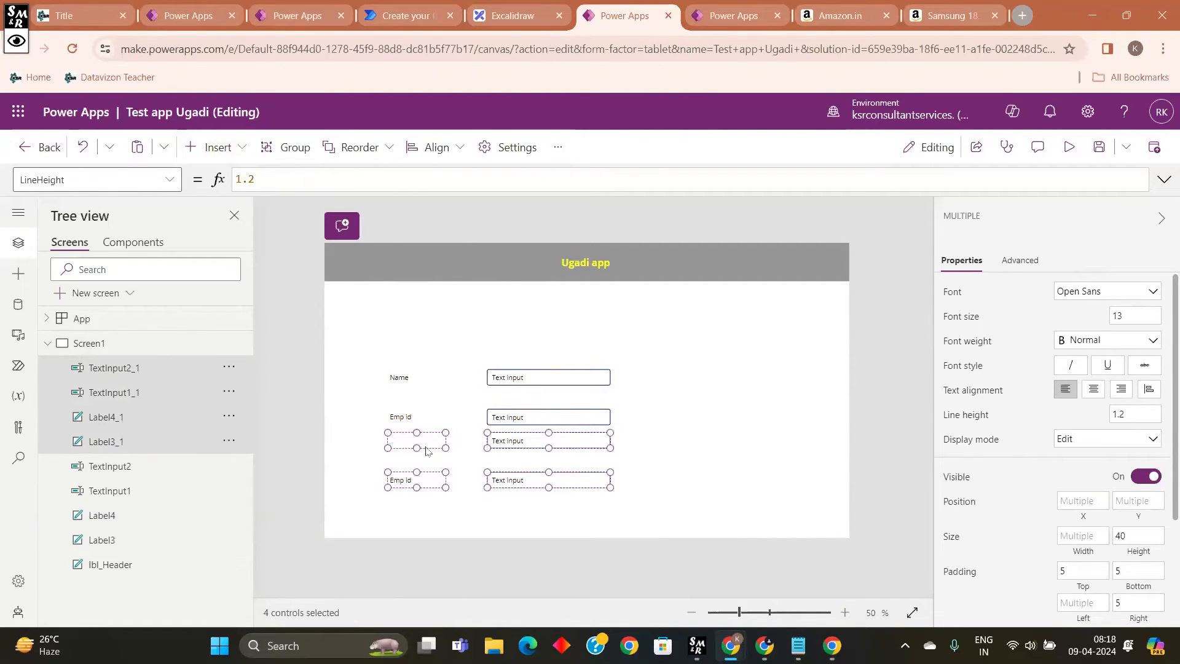
type("Profession")
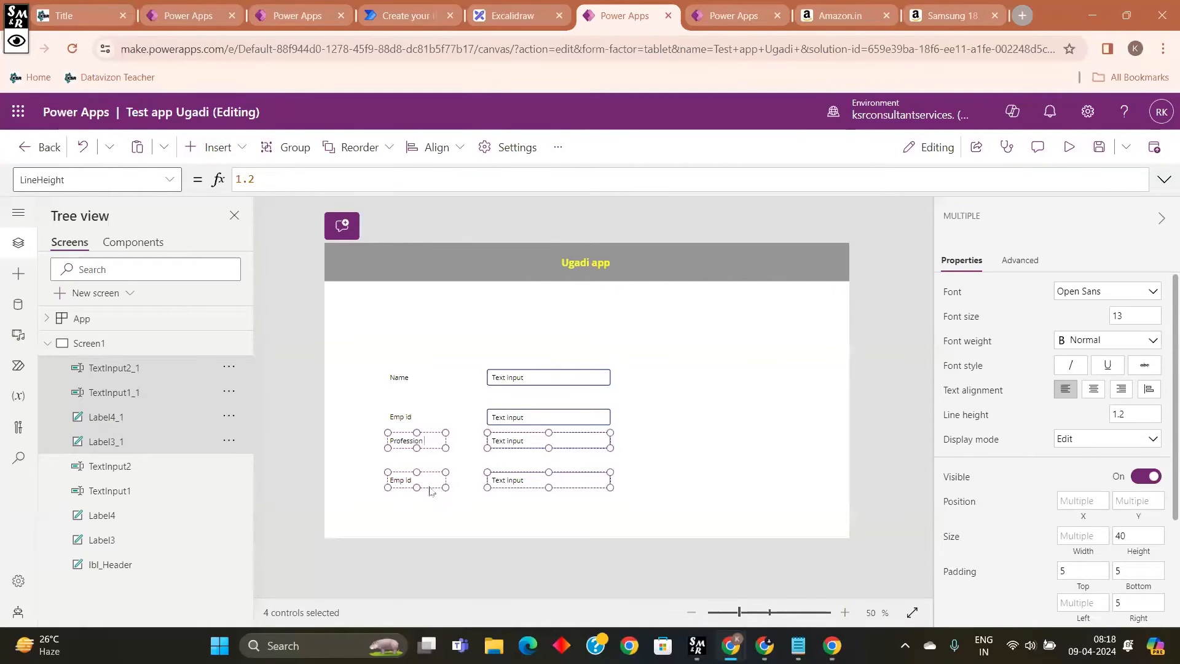
double_click(429, 485)
key("BackSpace")
left_click(660, 470)
Step: Move the Profession and Company rows down so that all four rows are evenly spaced
left_click_drag(650, 496, 369, 440)
left_click_drag(522, 440, 522, 456)
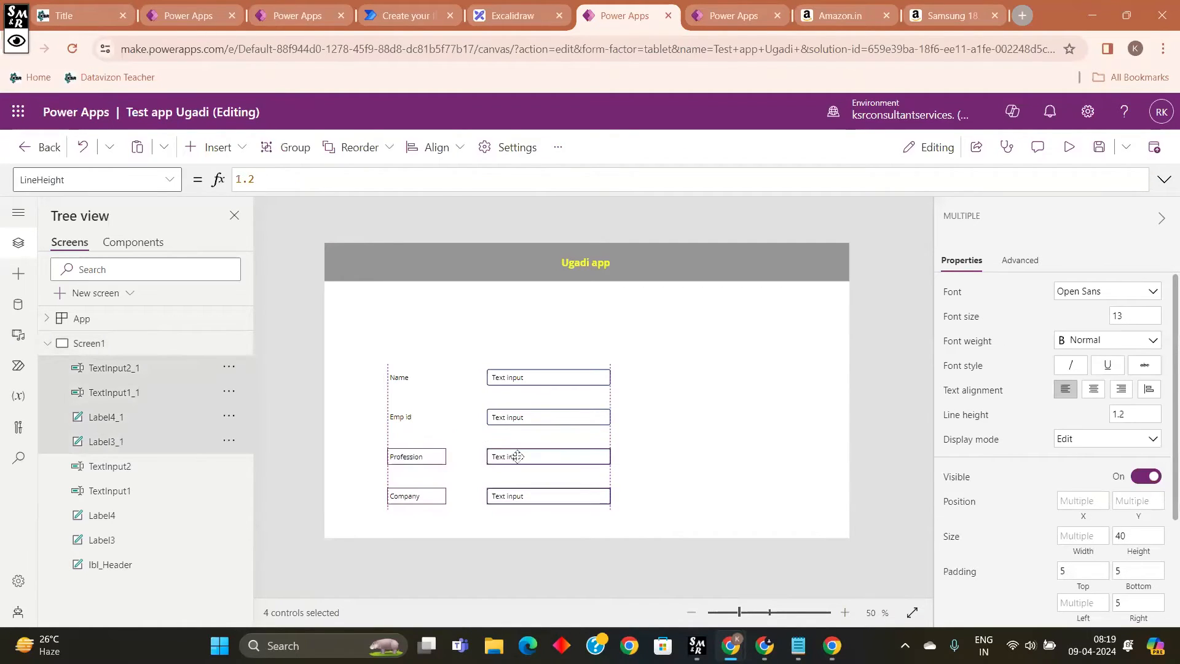
left_click(687, 363)
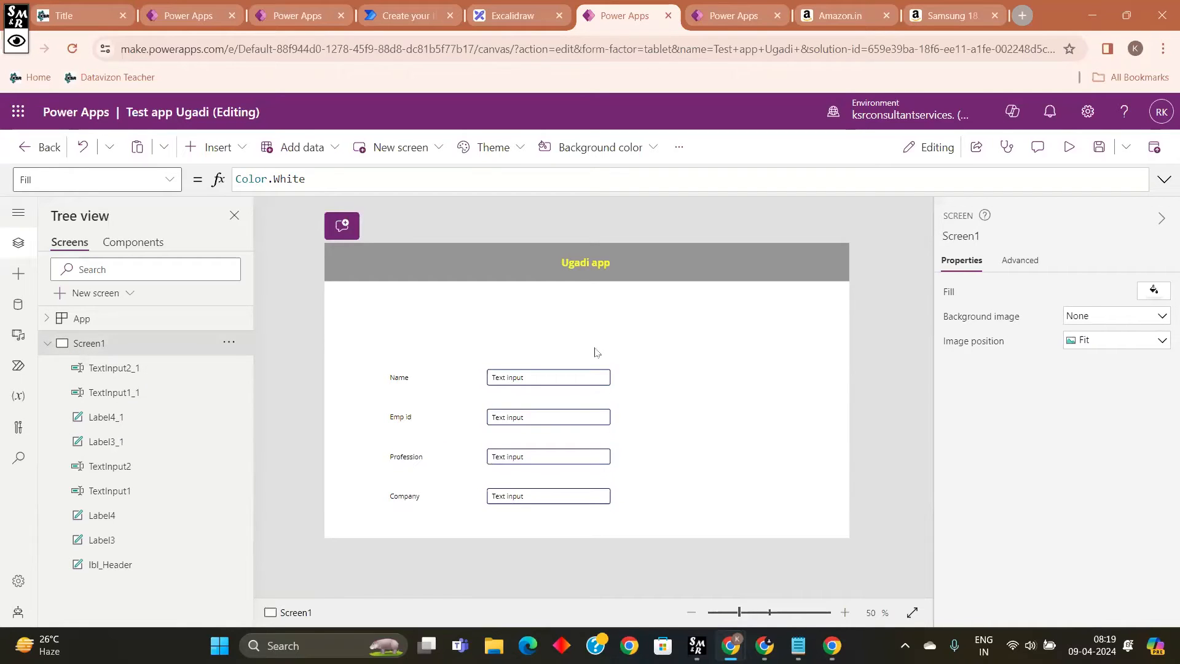
left_click(636, 259)
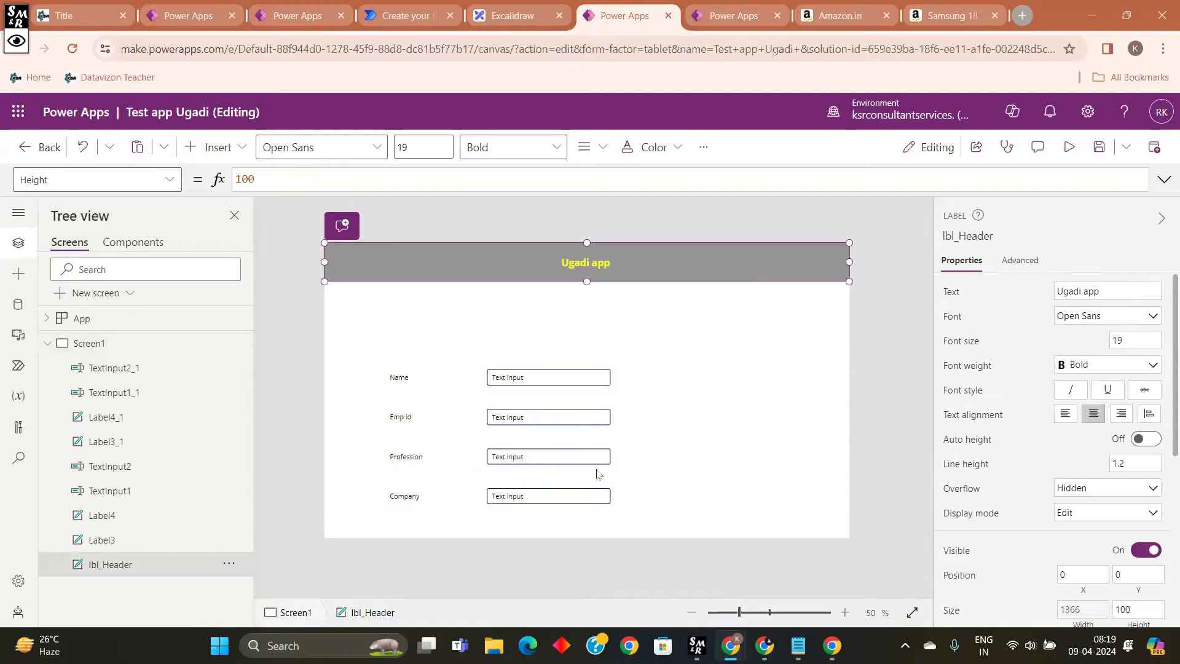
left_click(665, 500)
left_click_drag(677, 512, 361, 337)
left_click(752, 383)
Step: Preview the app and replace the Name field's default text with the person's name
left_click(1069, 147)
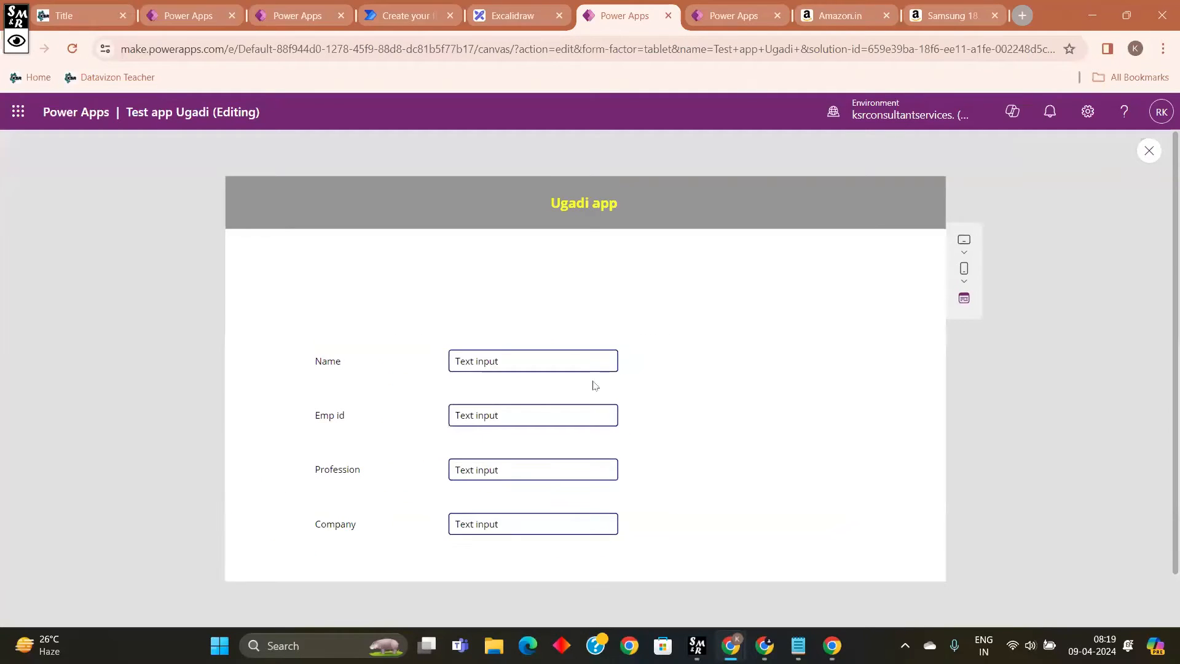
left_click(585, 357)
type("hdfhdf")
key("BackSpace")
key("BackSpace")
key("BackSpace")
key("BackSpace")
key("BackSpace")
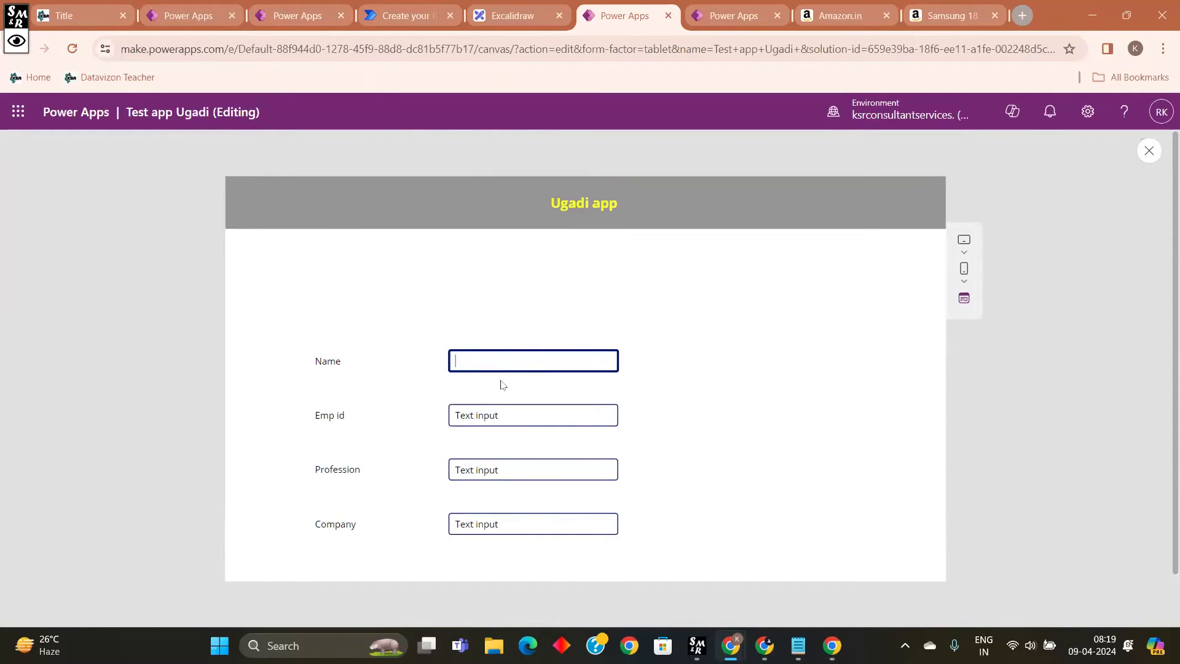
type("Siva")
Step: Replace the Emp id field's default text with the employee's ID
left_click(495, 415)
type("12345")
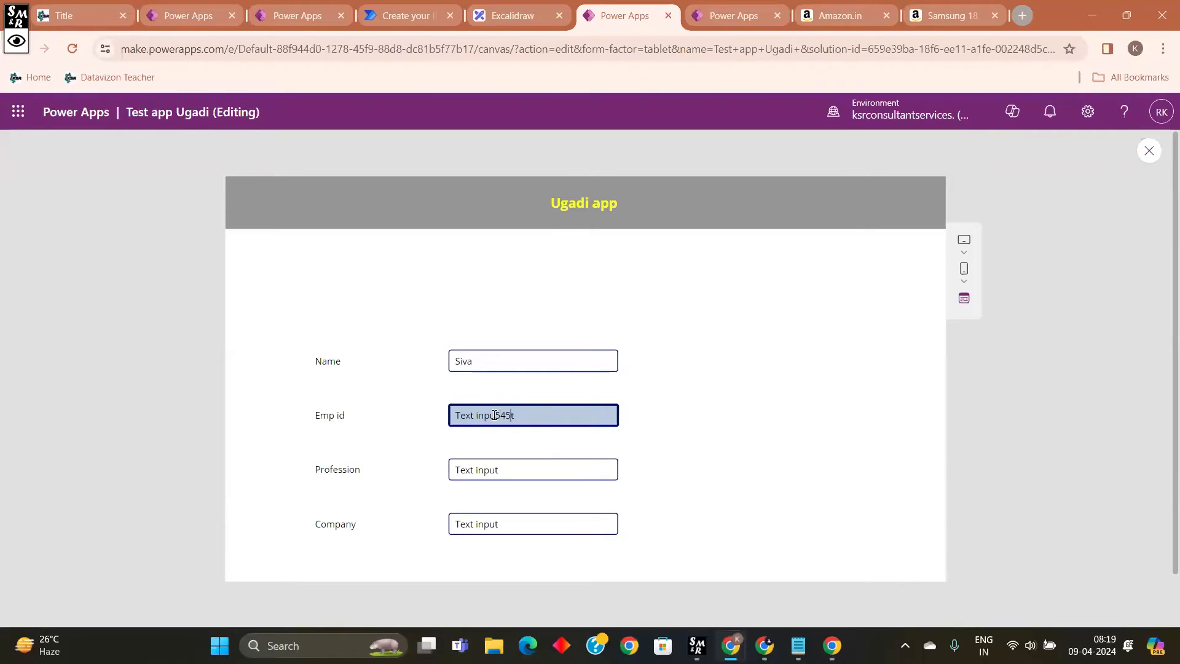
key("BackSpace")
key("BackSpace")
key("BackSpace")
key("BackSpace")
key("BackSpace")
key("BackSpace")
key("BackSpace")
key("BackSpace")
key("BackSpace")
key("BackSpace")
key("BackSpace")
key("BackSpace")
key("BackSpace")
key("BackSpace")
key("ctrl+a")
type("6646")
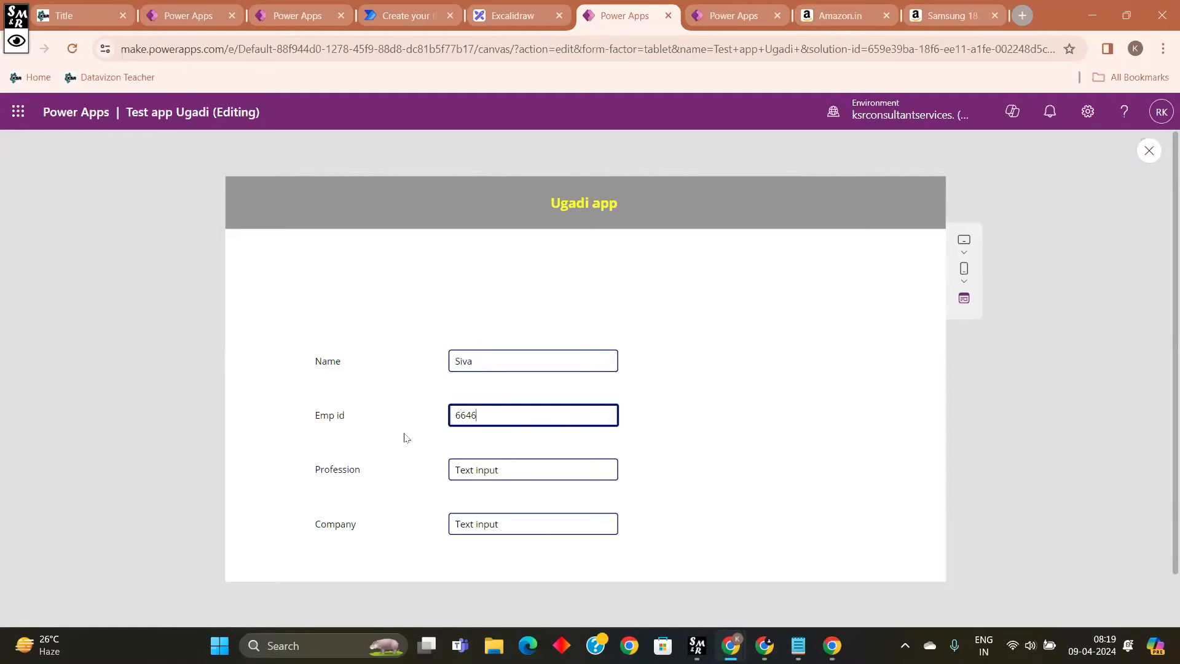
Step: Fill in the Profession field with "software Engineer" and the Company field with "ABC"
left_click(504, 476)
key("ctrl+a")
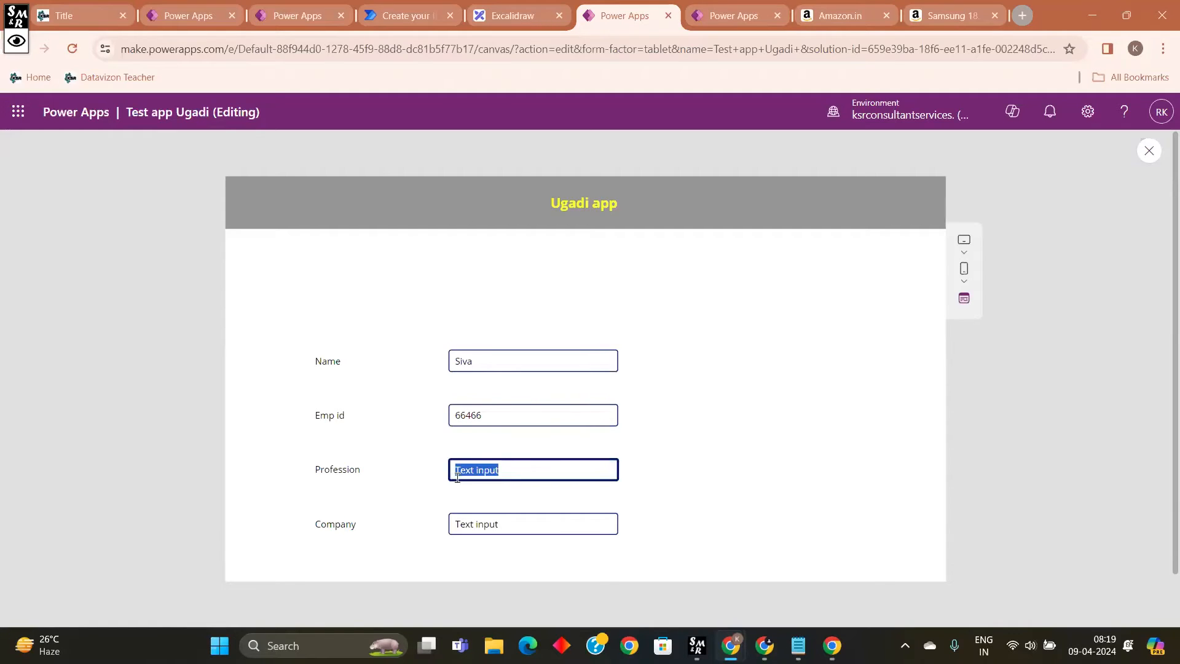
key("BackSpace")
type("D")
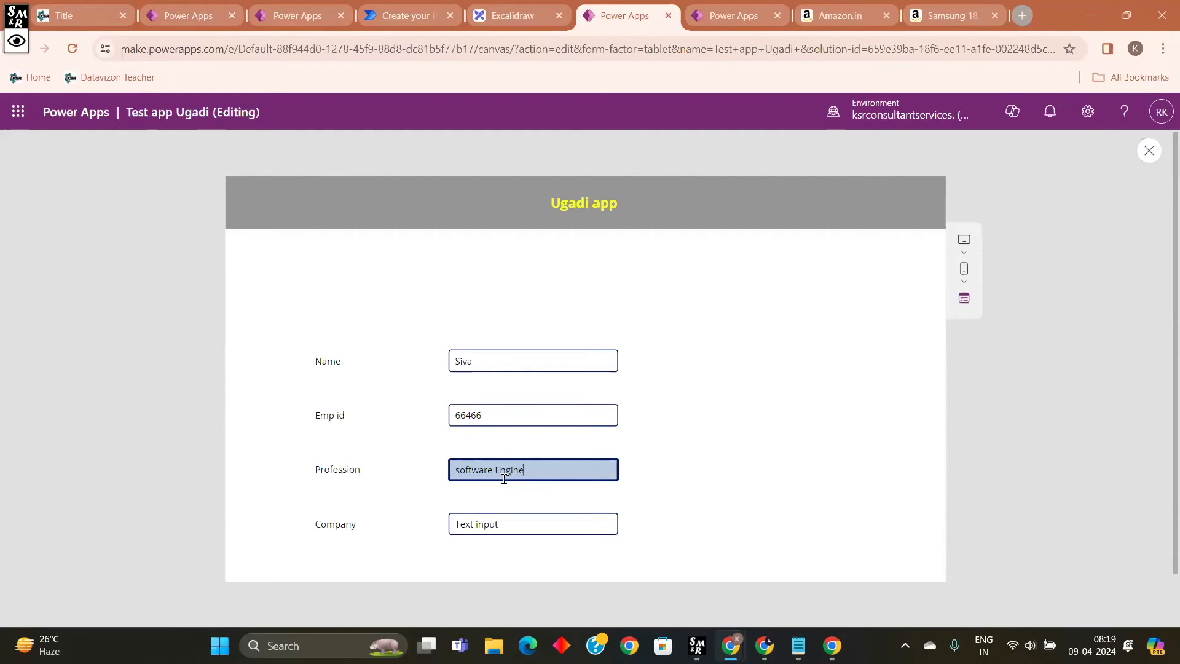
left_click_drag(538, 535, 342, 551)
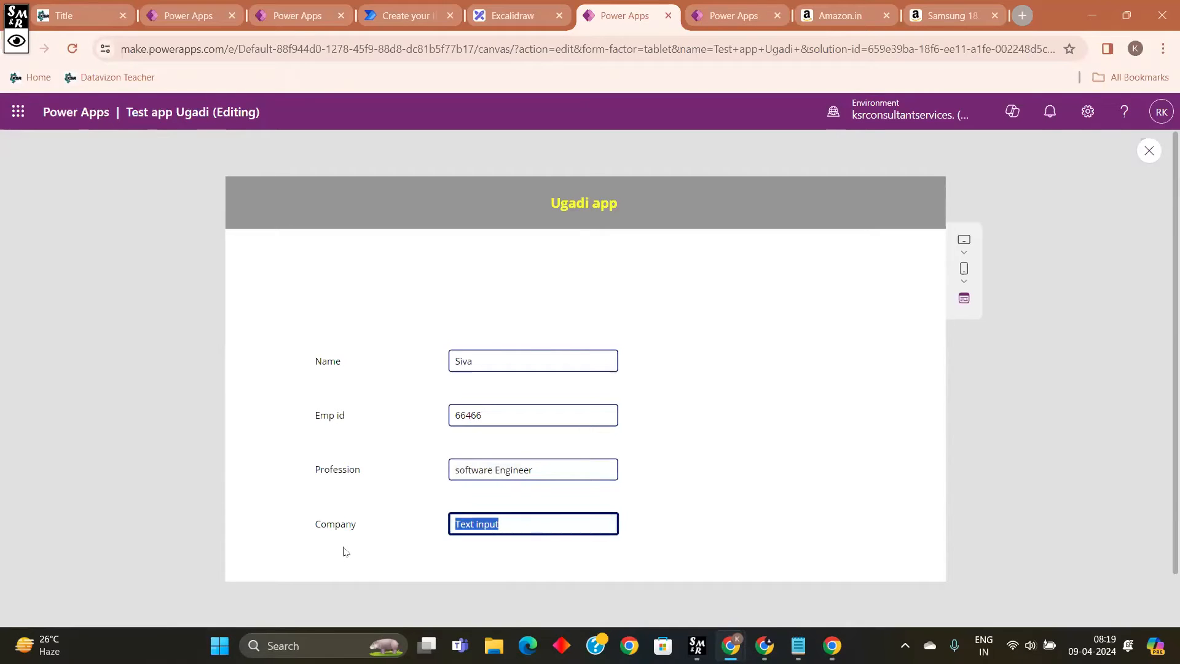
type("A")
type("ASB")
left_click(729, 548)
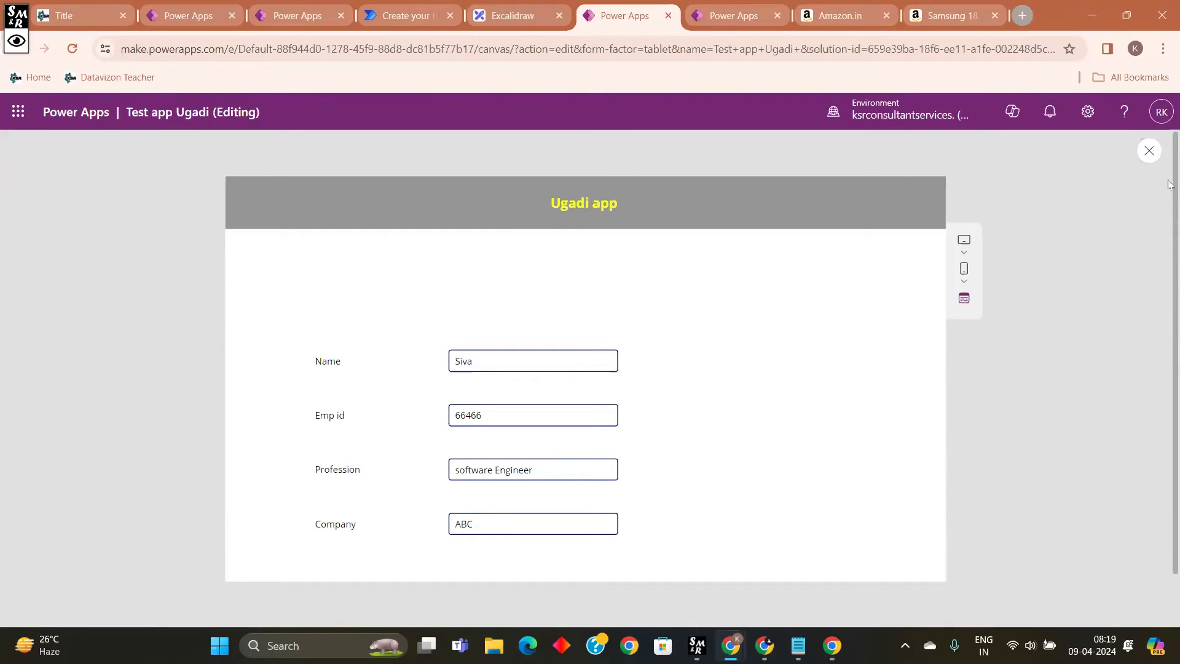
Step: Exit the preview, view the filled form in preview once more and return to the editor
left_click(1150, 152)
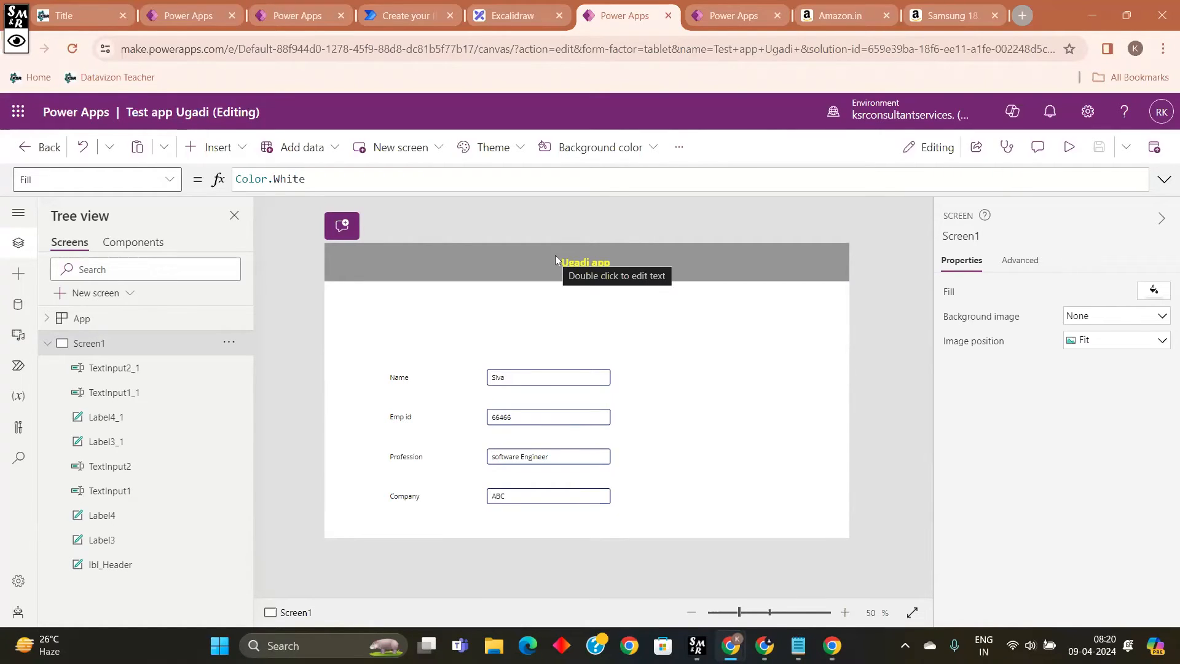
left_click(1069, 147)
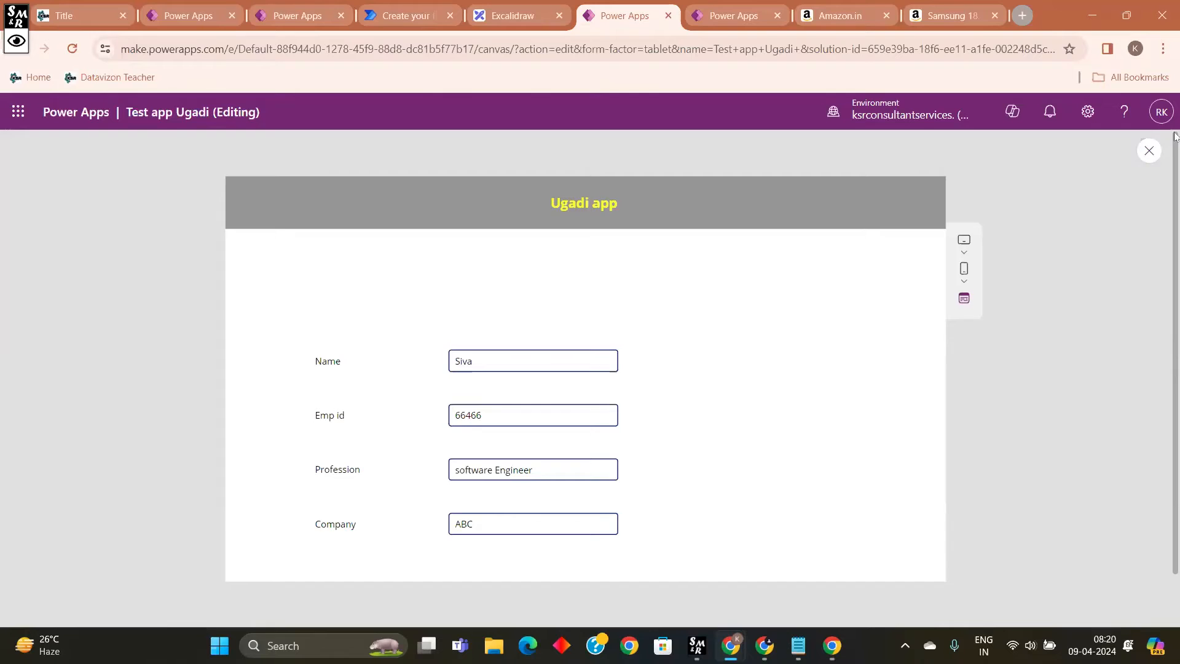
left_click(1149, 150)
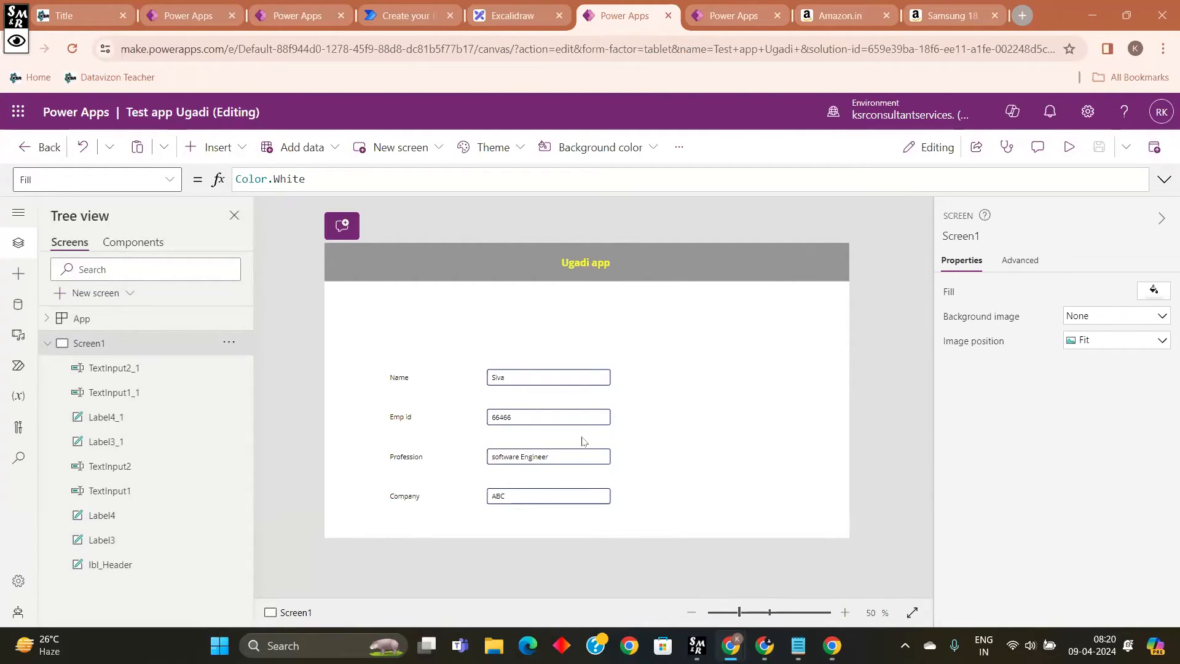
Step: Publish this version of Test app Ugadi with the description "Added a reg form"
left_click(1154, 158)
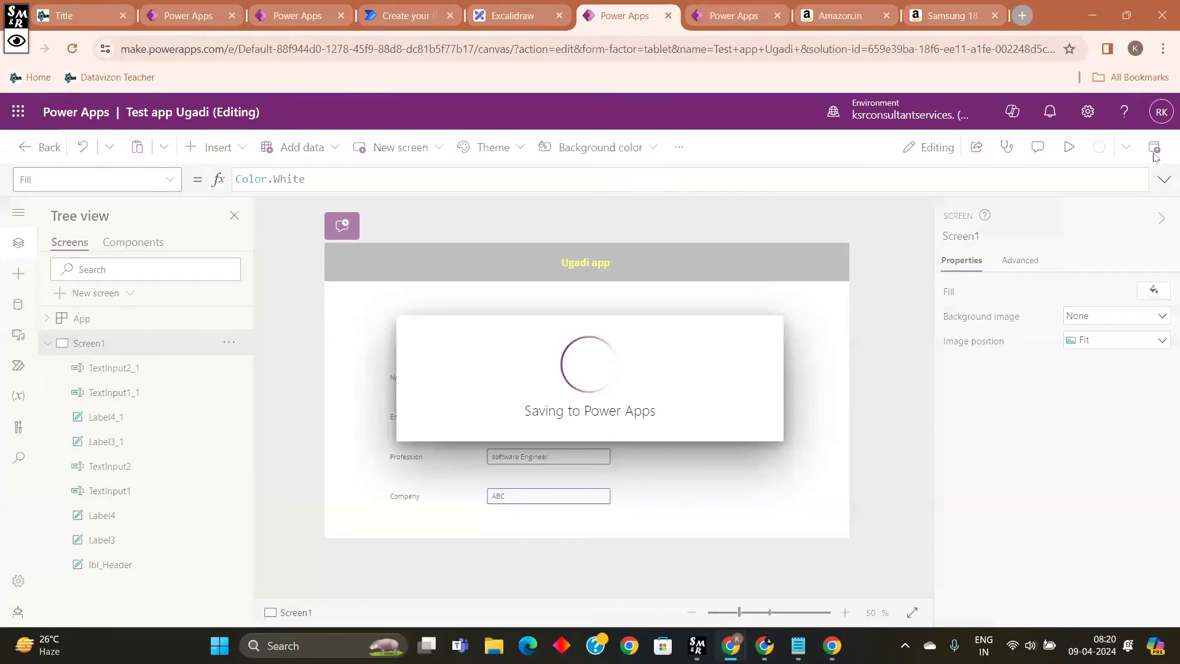
left_click_drag(564, 465, 371, 480)
left_click(570, 472)
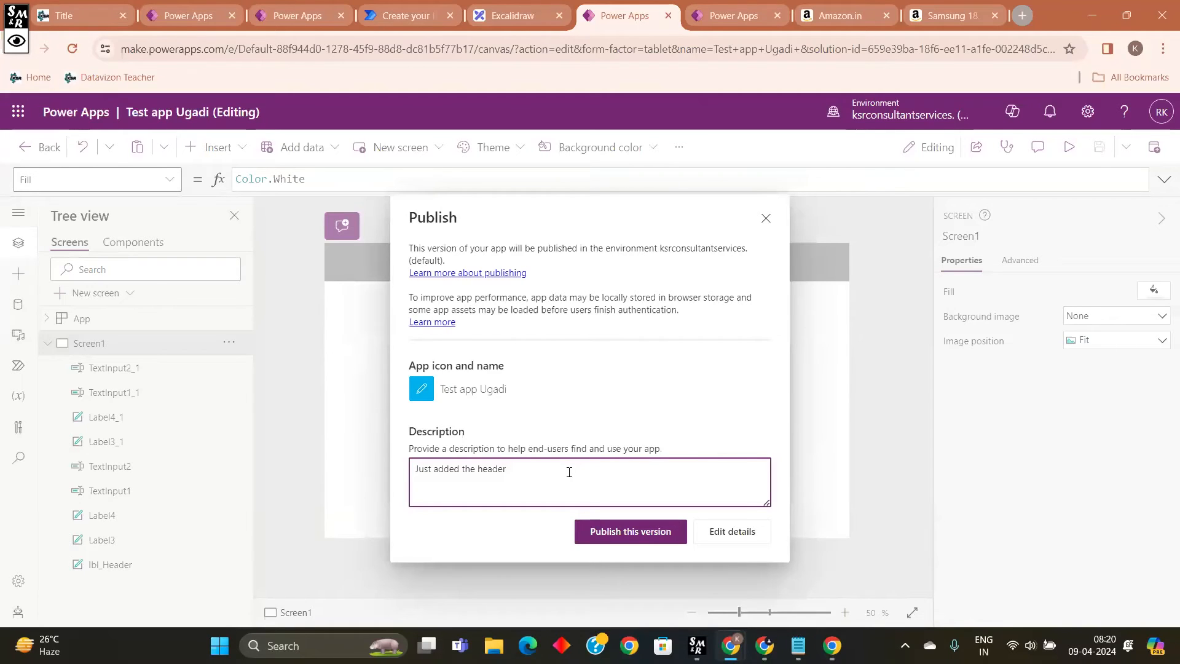
left_click_drag(566, 471, 334, 477)
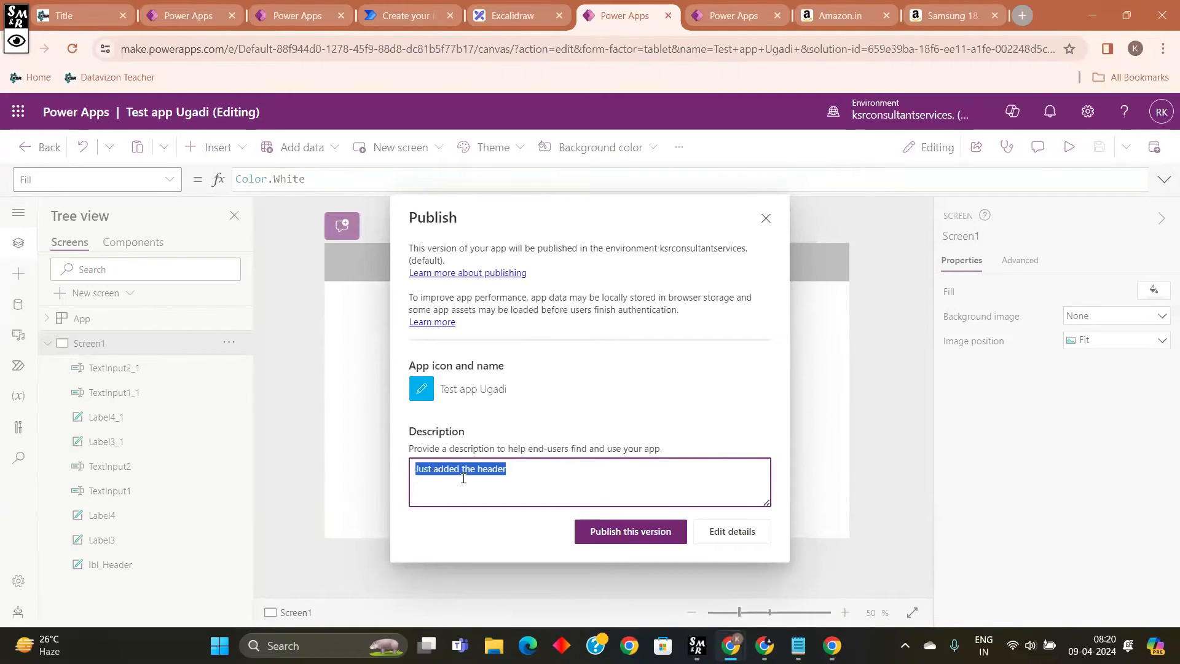
key("BackSpace")
type("Addes a req form")
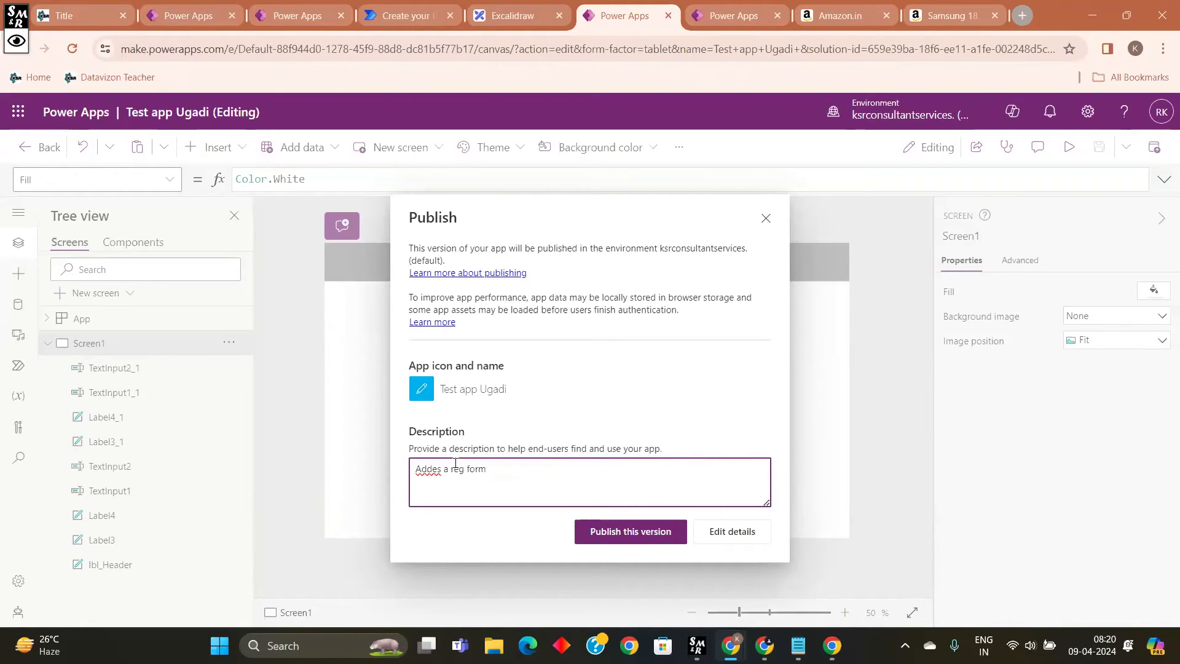
left_click(443, 468)
key("BackSpace")
type("d")
left_click(630, 531)
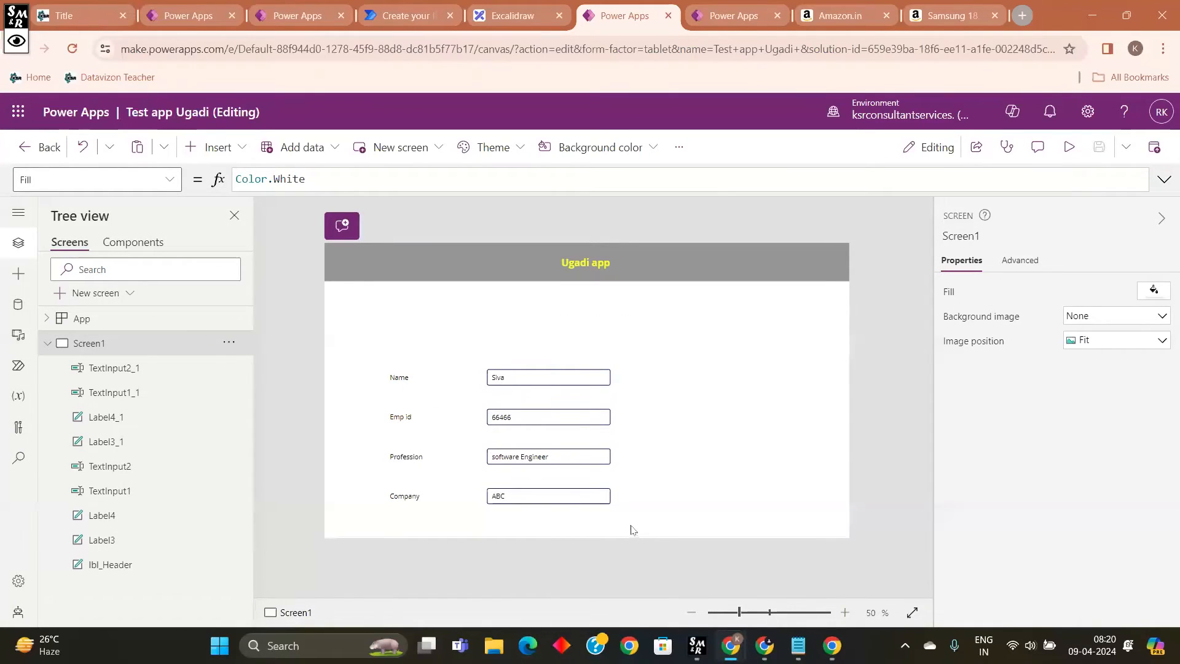
Step: Return to the version history of Test app Ugadi and refresh it
left_click(734, 15)
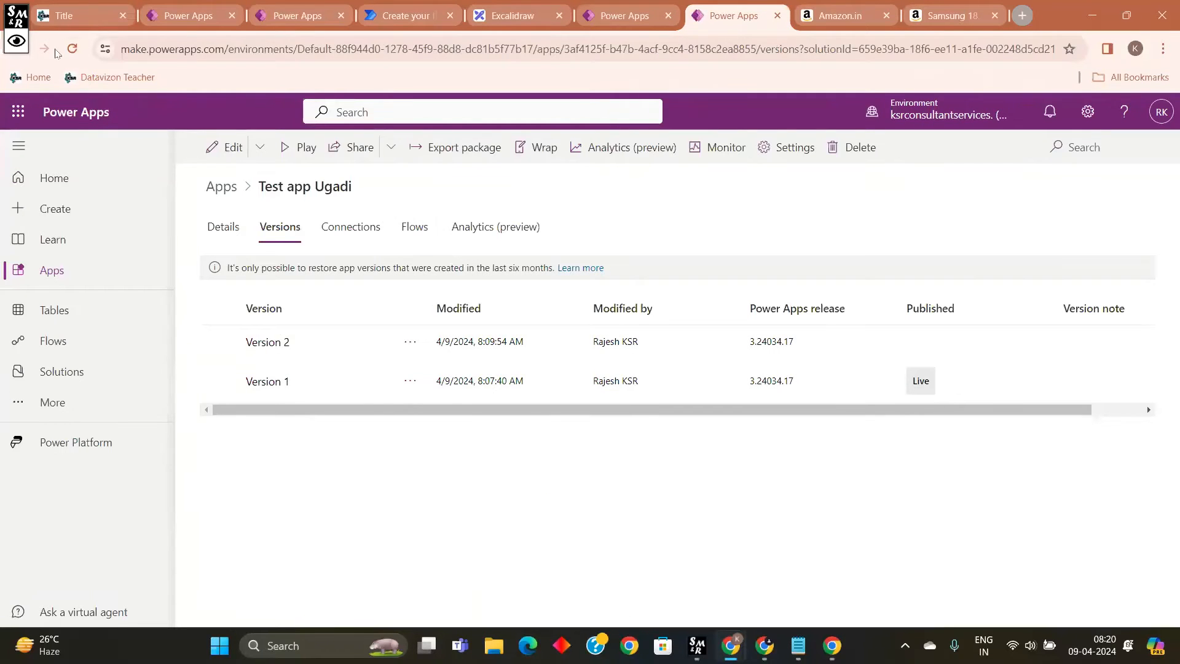
left_click(72, 49)
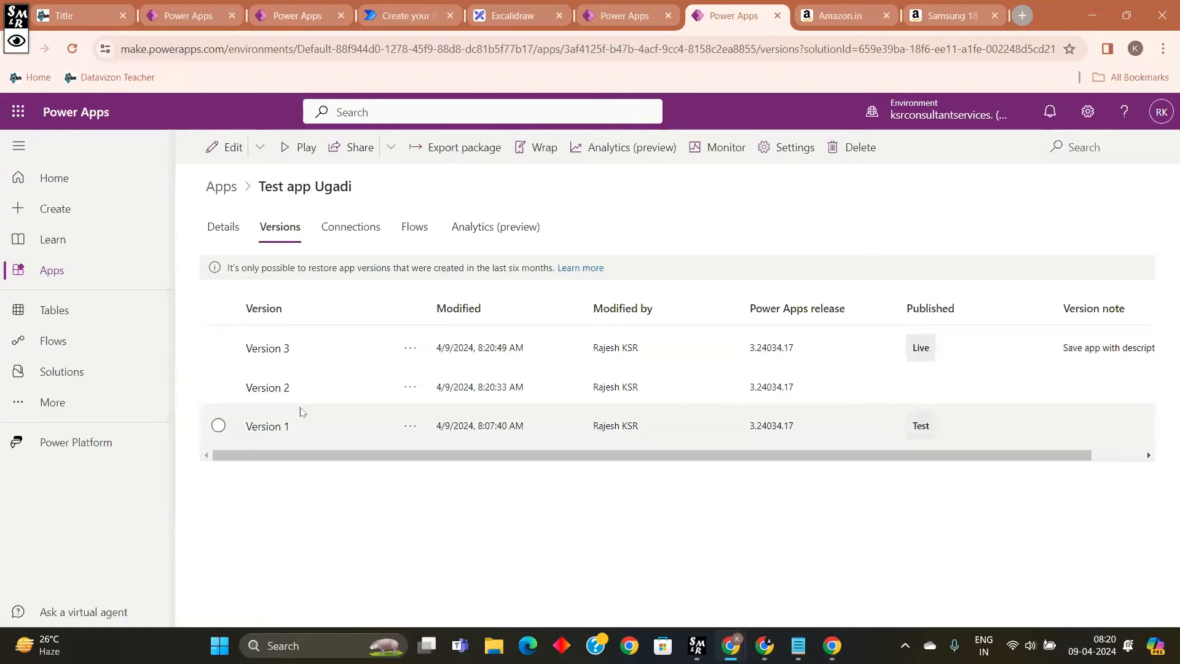
left_click_drag(518, 456, 434, 468)
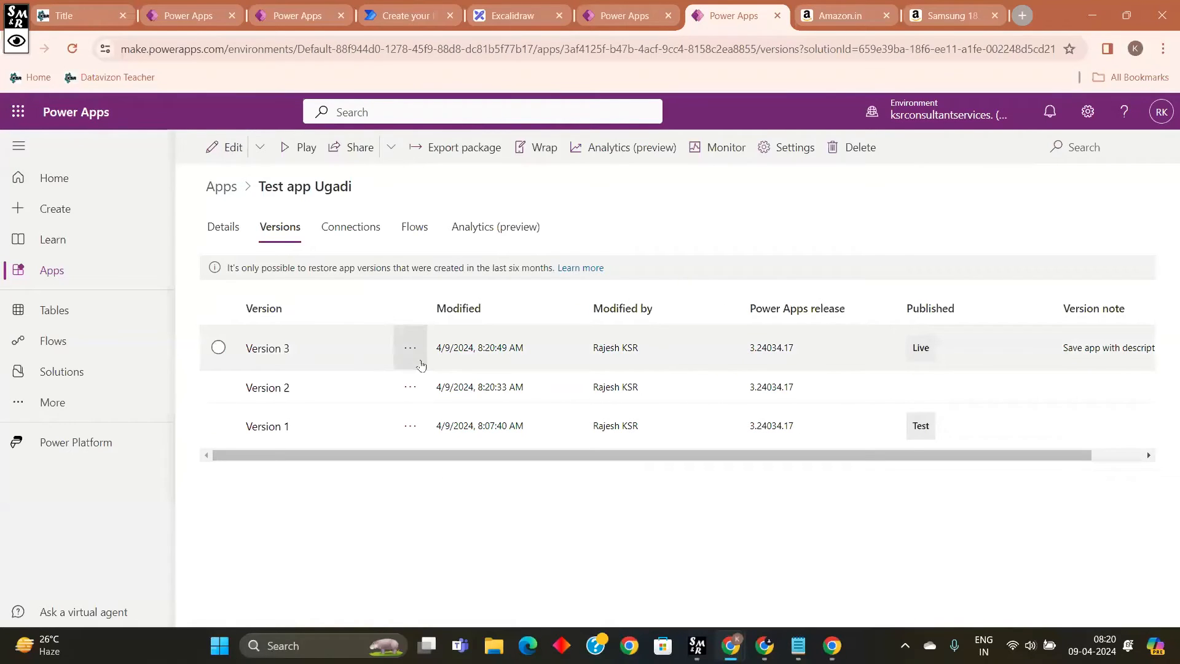
Step: Examine the restore and delete options available for Version 3 and Version 1, leaving both versions unselected
left_click(410, 348)
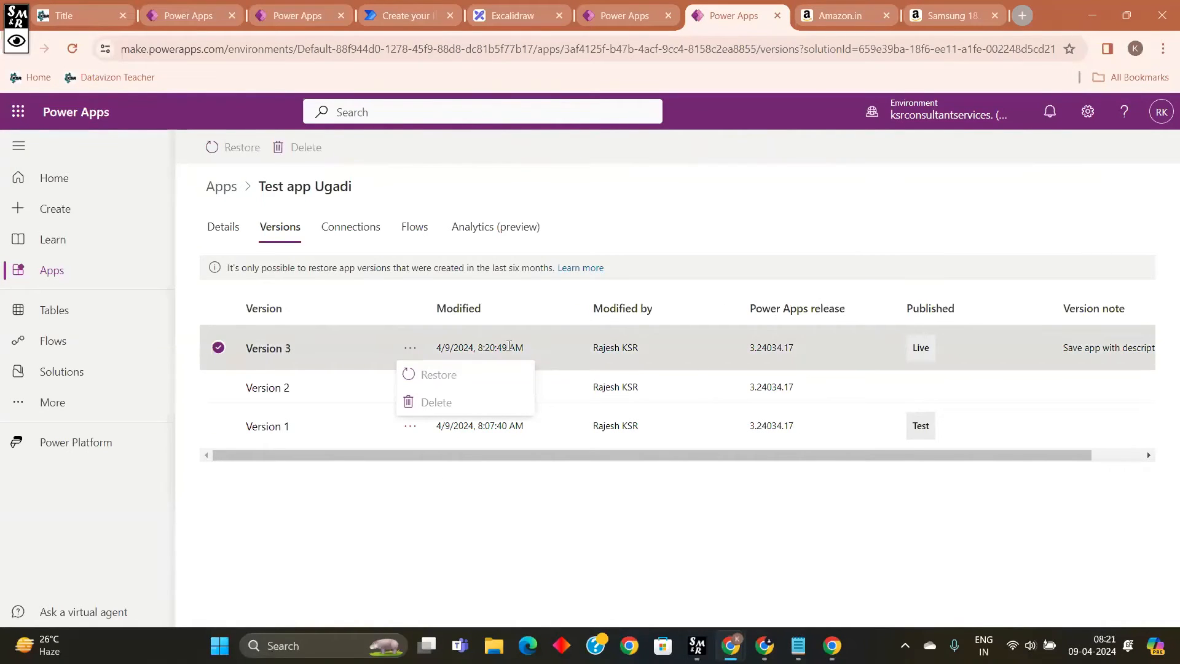
left_click(409, 350)
left_click(216, 351)
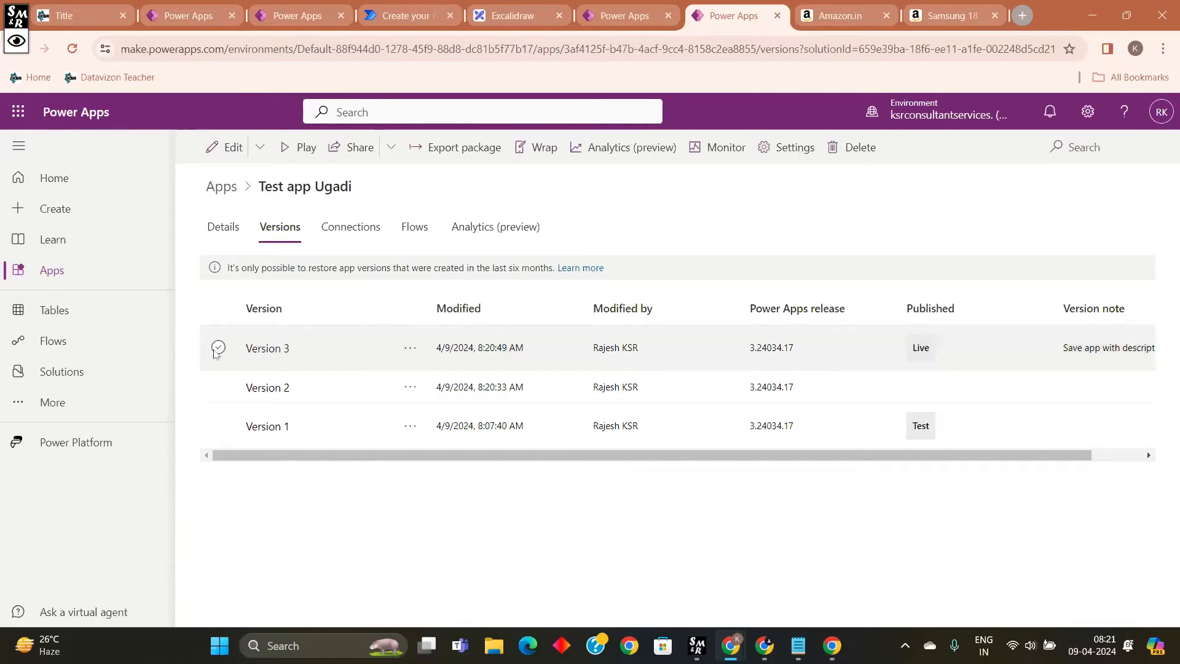
left_click(410, 426)
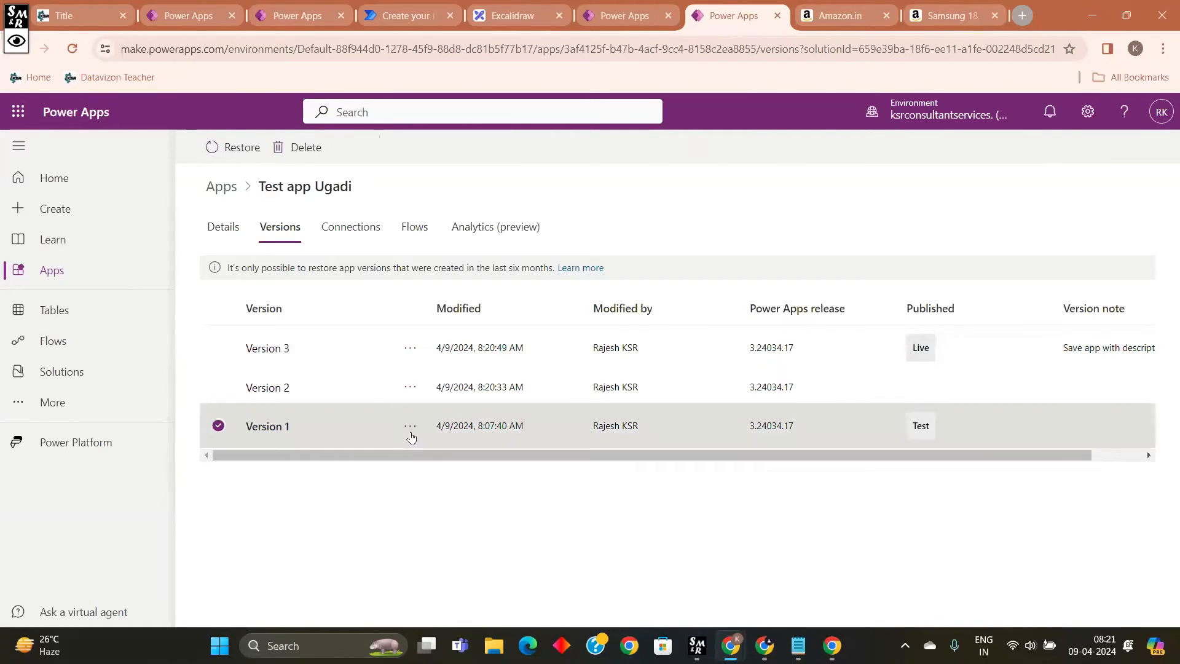
left_click(327, 528)
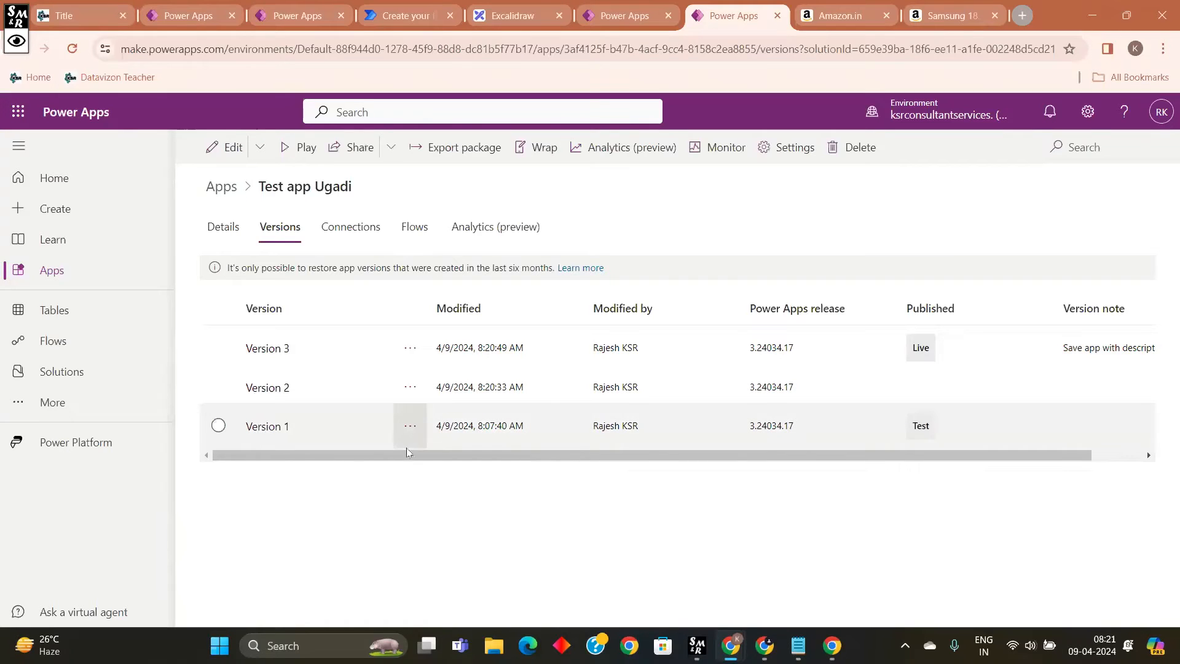
Step: Return to the app editor and delete all registration form labels and text inputs from Screen1, keeping the header
left_click(410, 425)
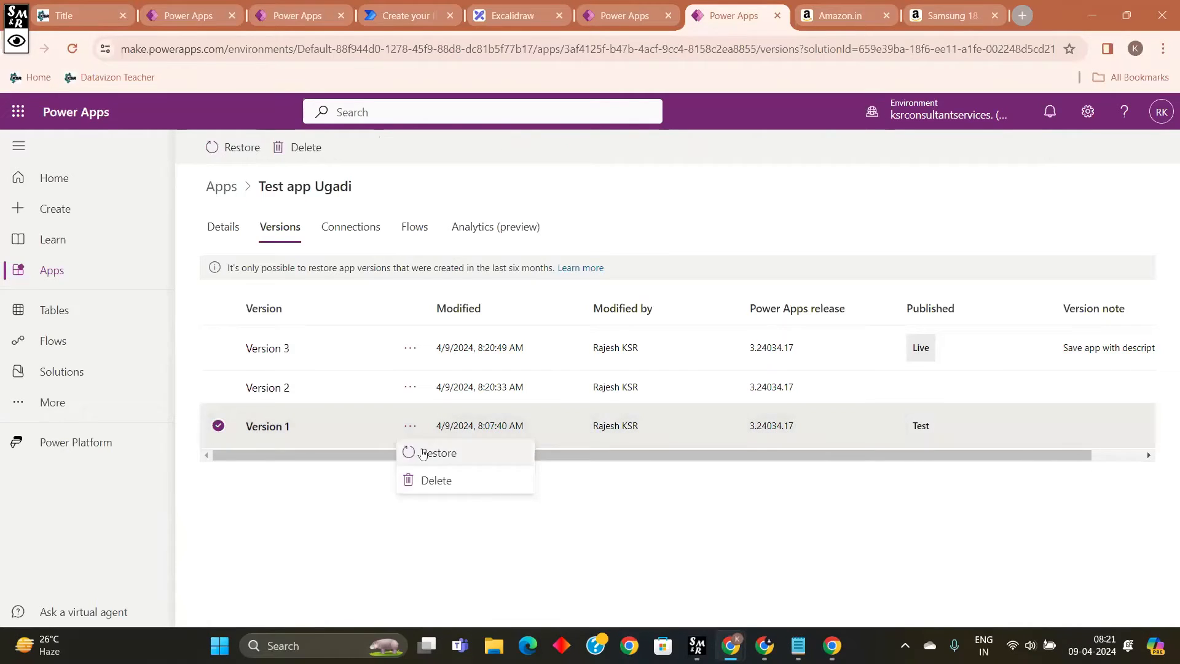
left_click(217, 426)
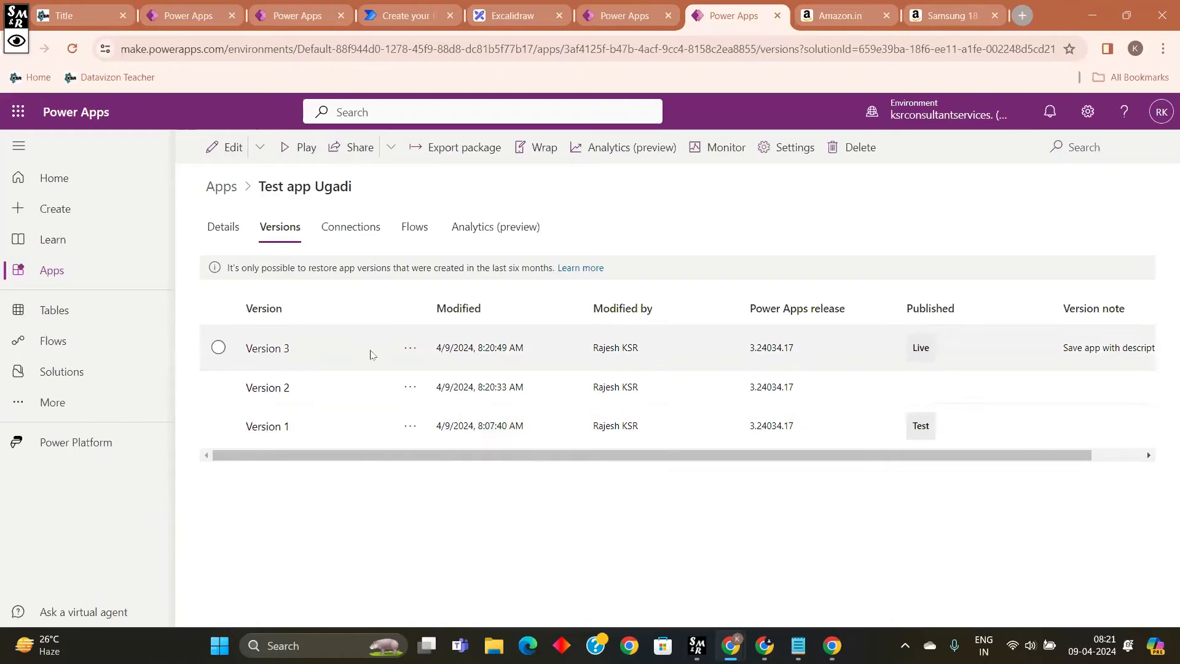
left_click(643, 14)
left_click_drag(650, 527, 347, 349)
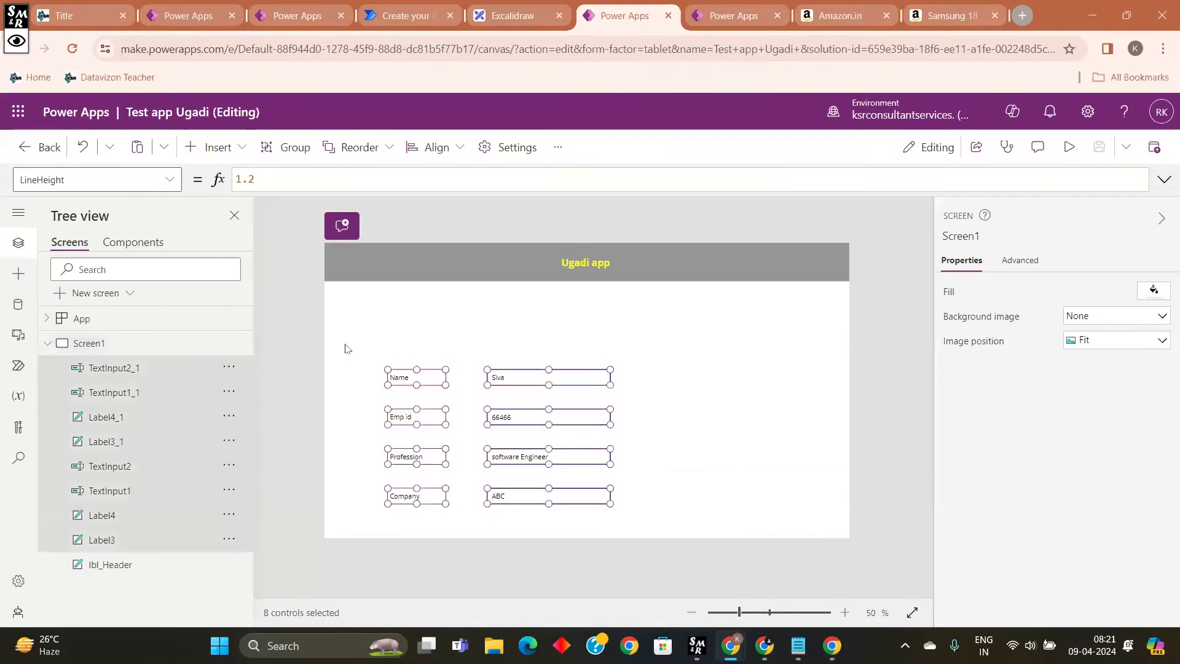
left_click(699, 411)
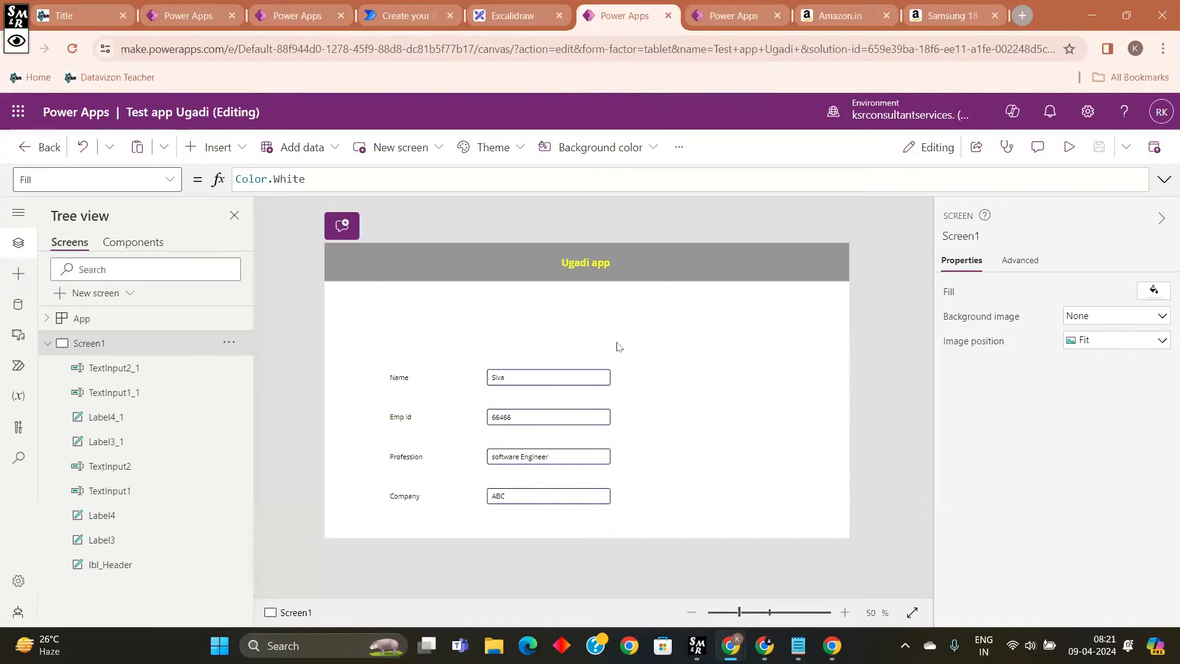
left_click_drag(666, 514, 372, 361)
key("Delete")
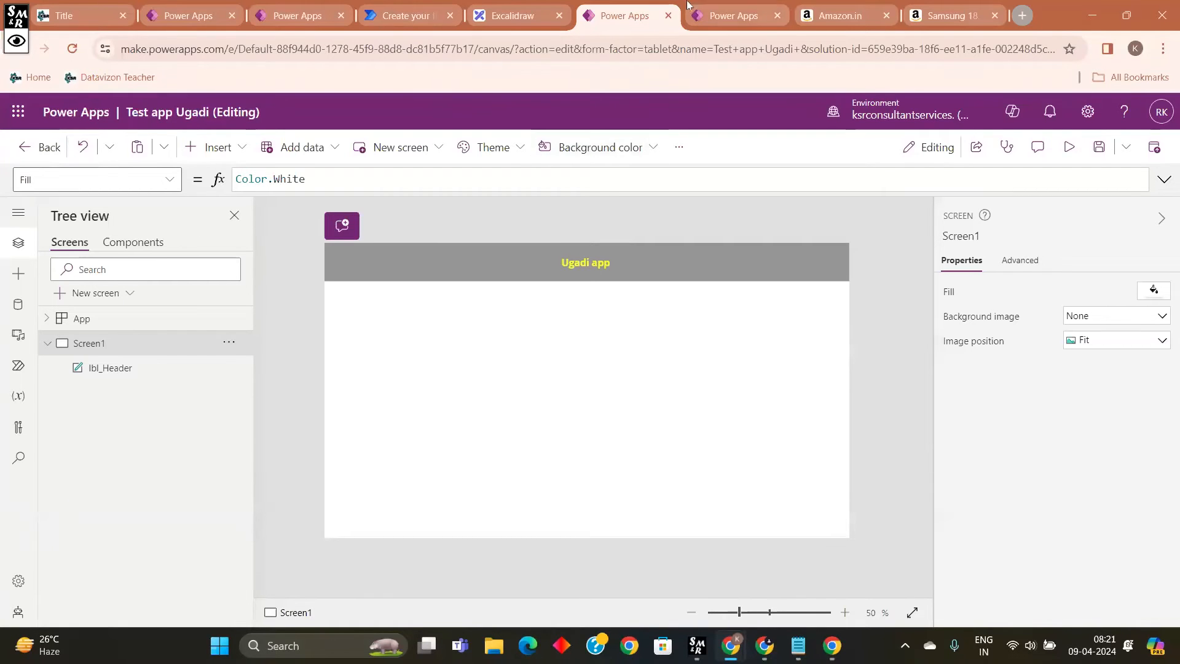
Step: Try to restore Version 1 of Test app Ugadi from its version history
left_click(725, 16)
left_click(410, 425)
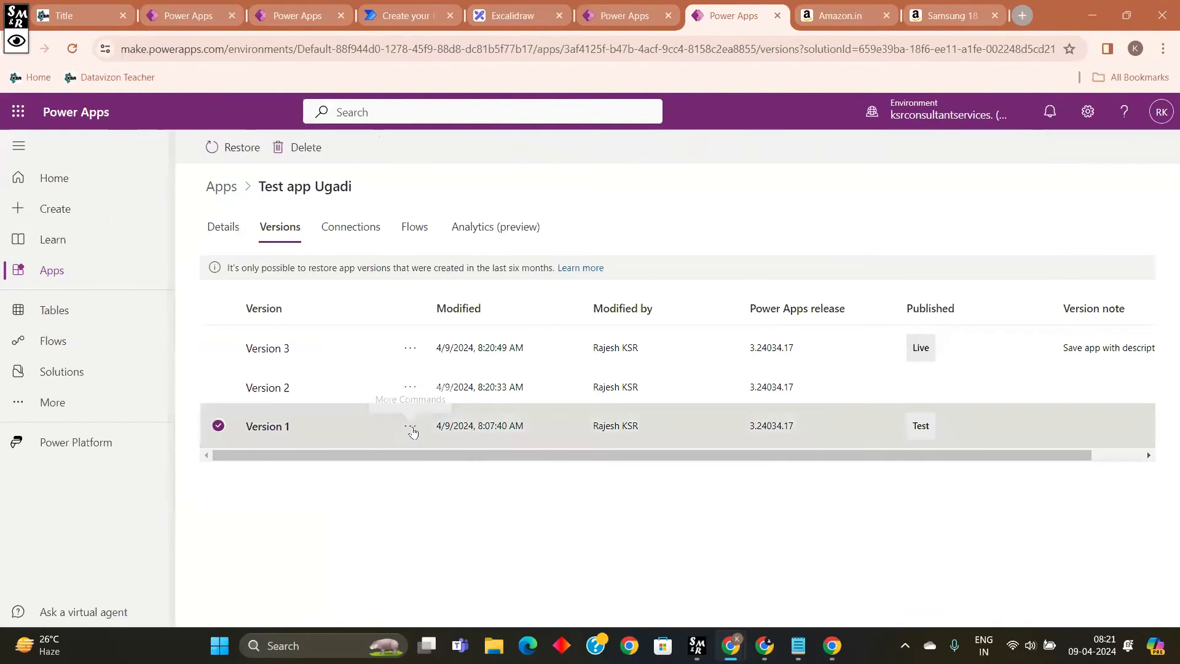
left_click(432, 455)
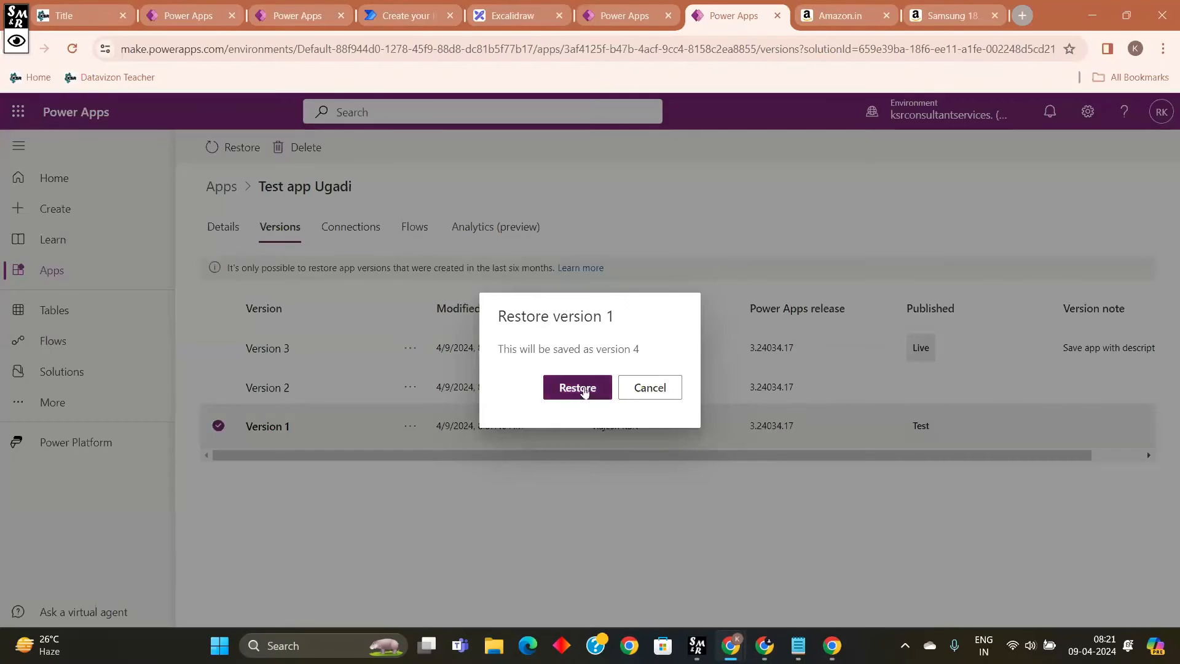
left_click(581, 389)
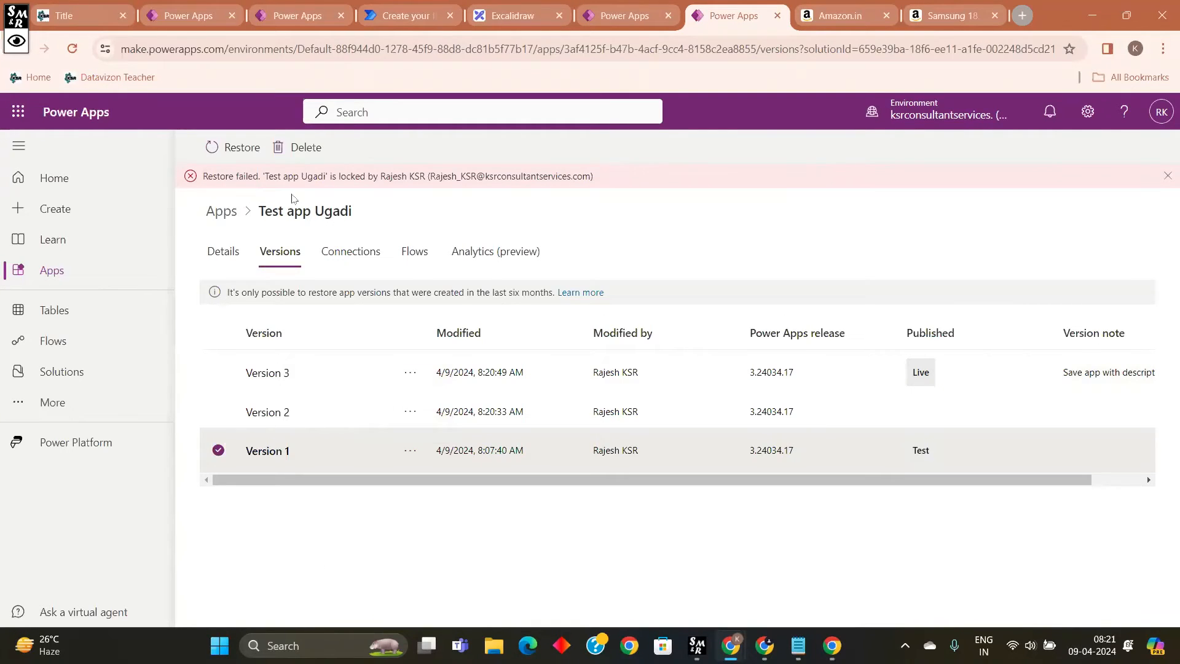
left_click_drag(595, 177, 173, 182)
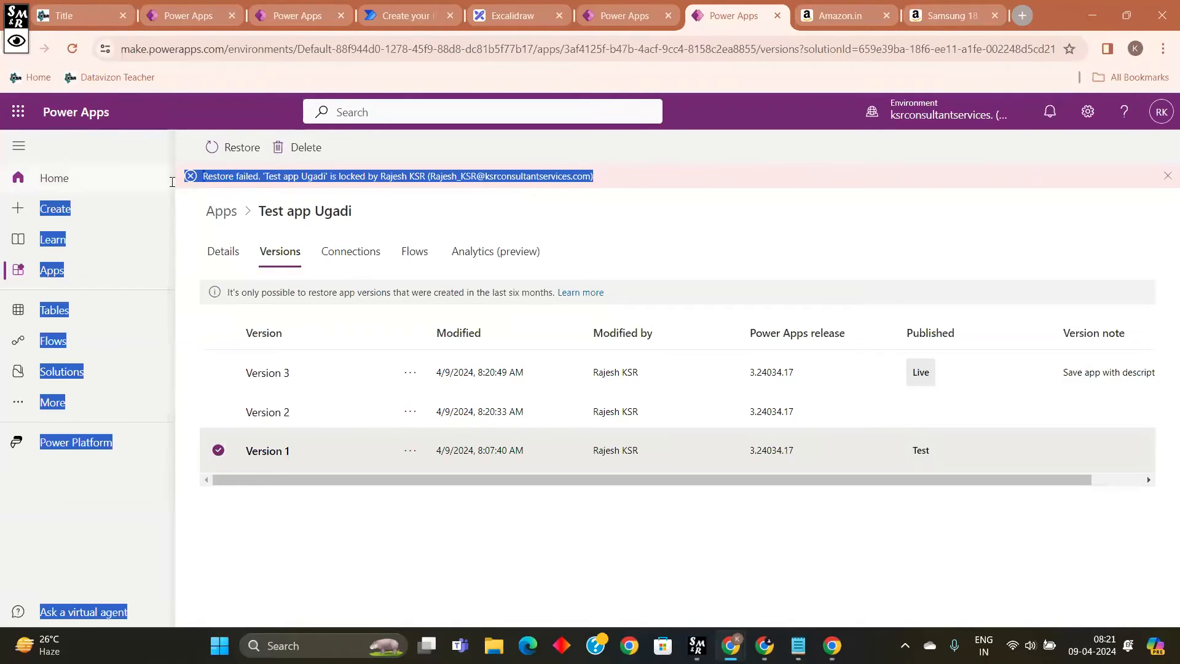
left_click(452, 522)
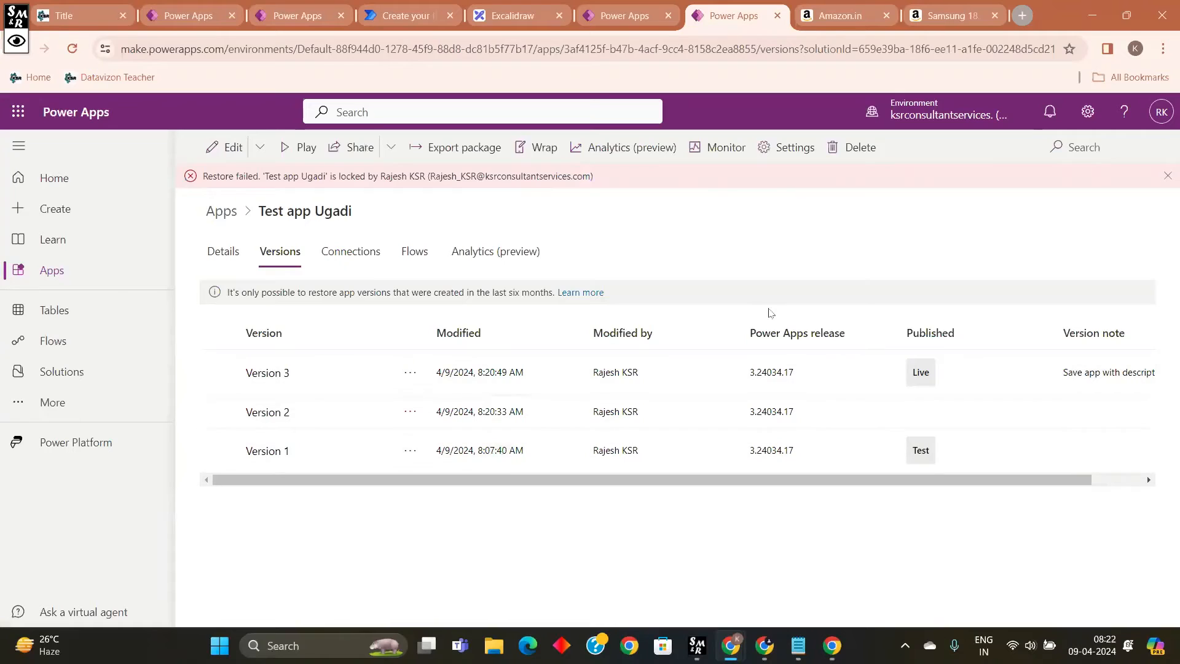
left_click_drag(745, 481, 797, 480)
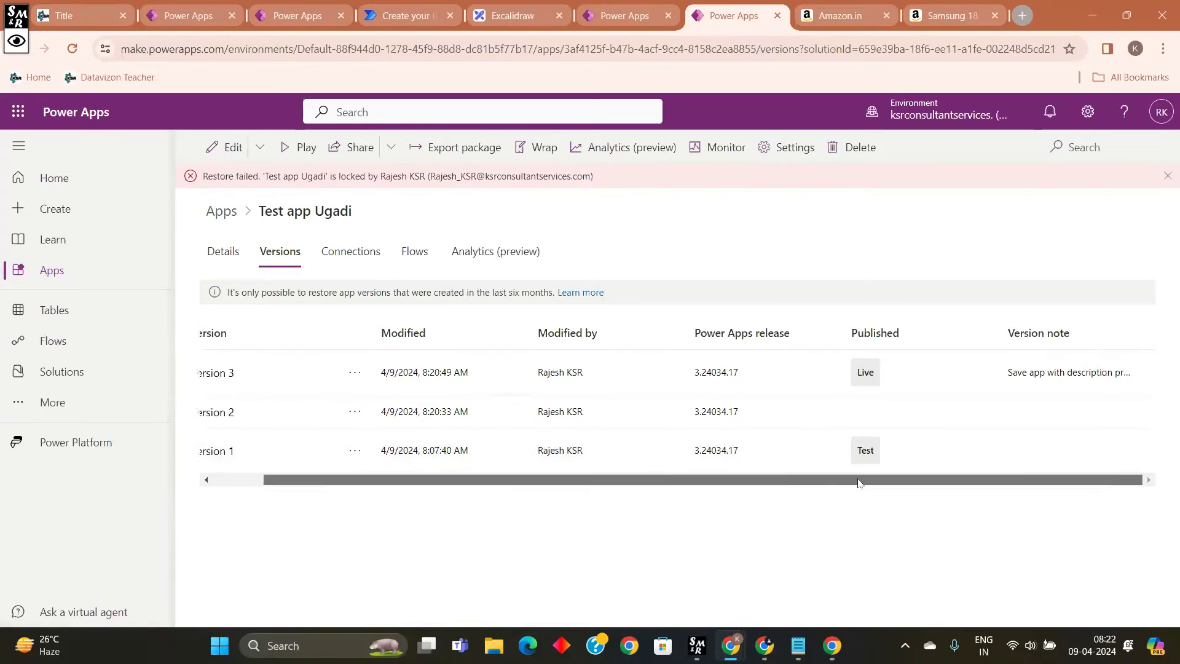
Step: Return to the Test app Ugadi editor, stay in the app with the changes unsaved, and duplicate Screen1
left_click(624, 16)
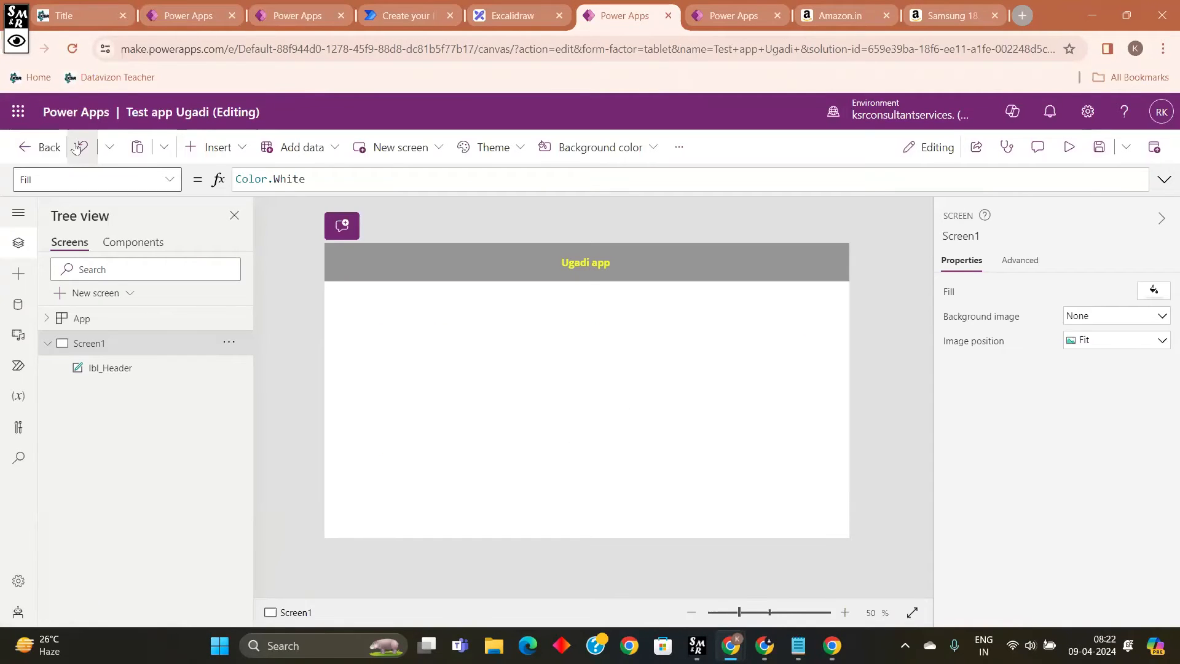
left_click(42, 147)
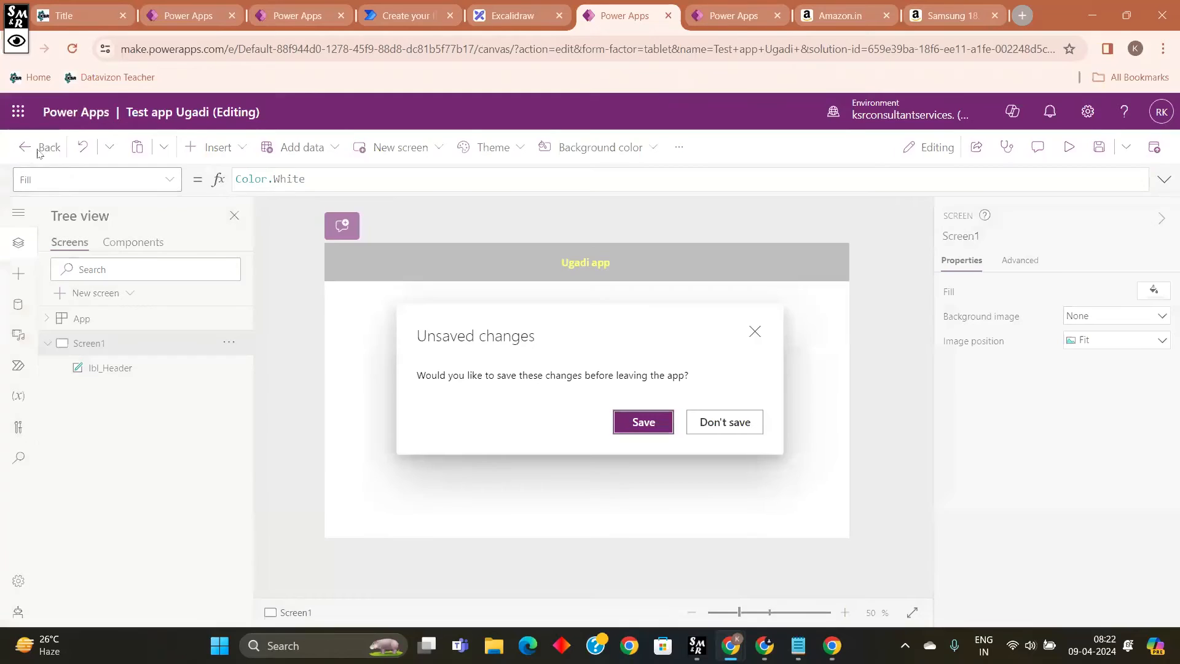
left_click(755, 333)
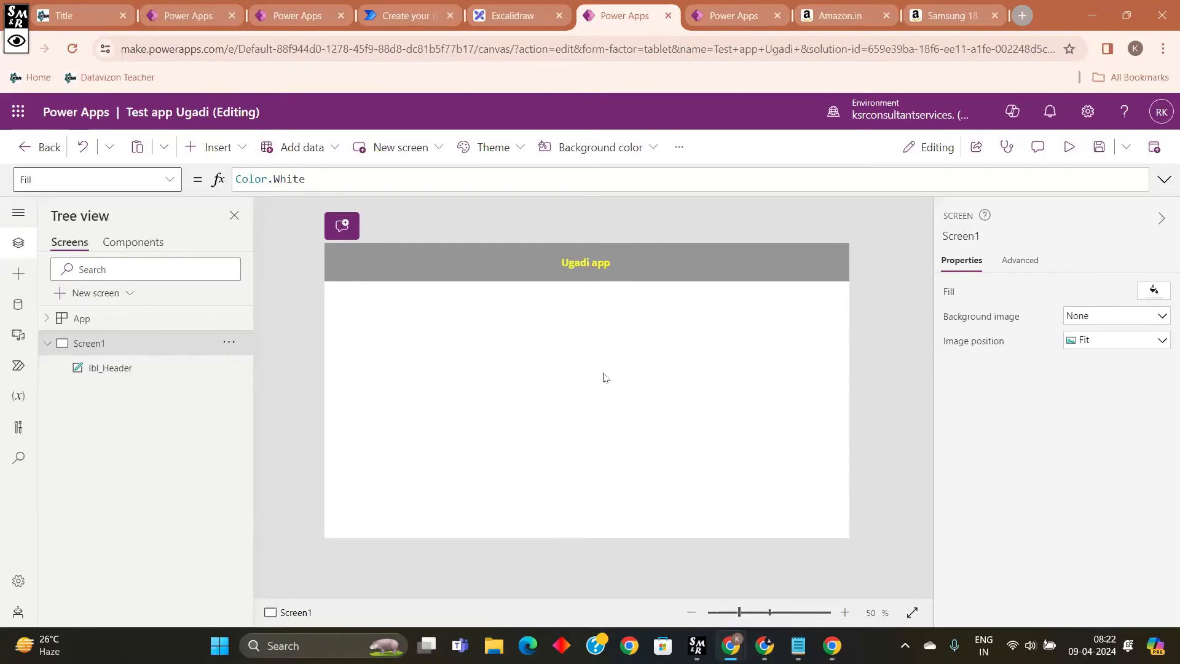
left_click(228, 342)
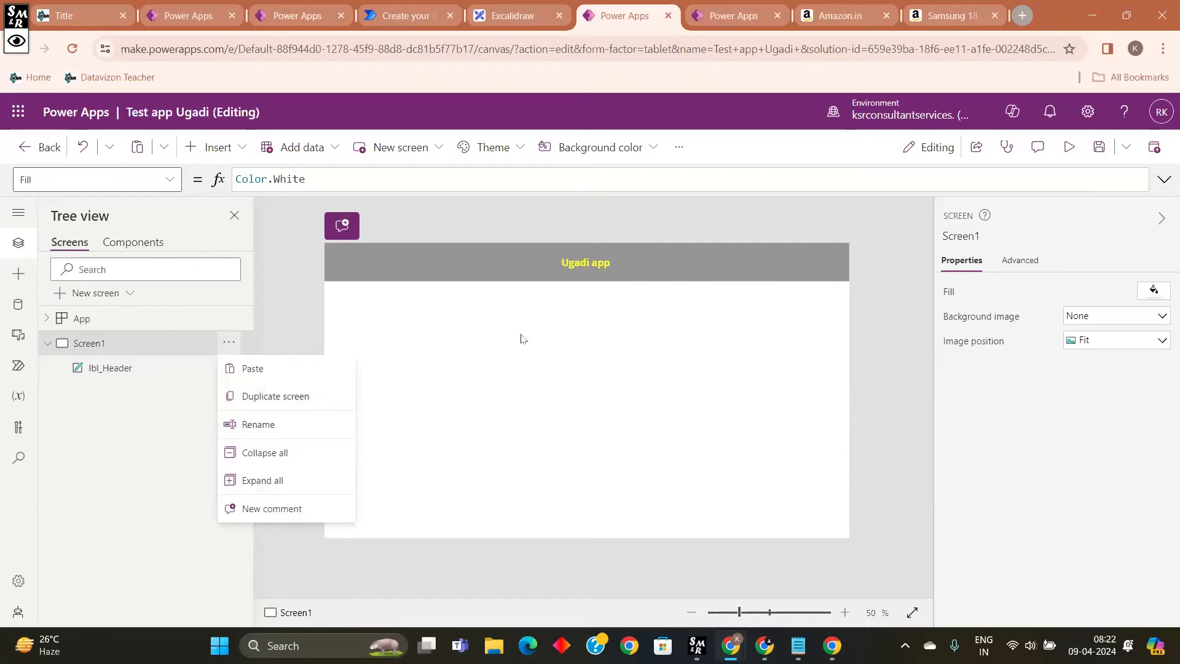
left_click(280, 397)
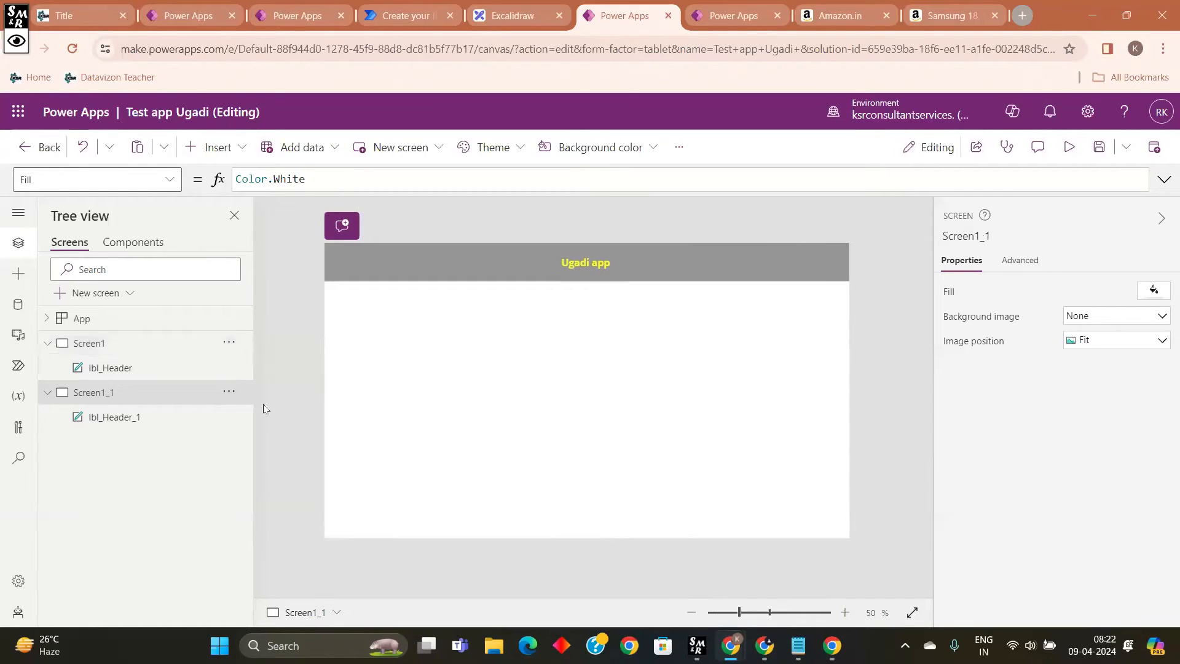
left_click(150, 418)
left_click(461, 395)
Step: Insert an image control below the header of the duplicated screen, about 640 by 454, at about X 279, Y 195
left_click(222, 148)
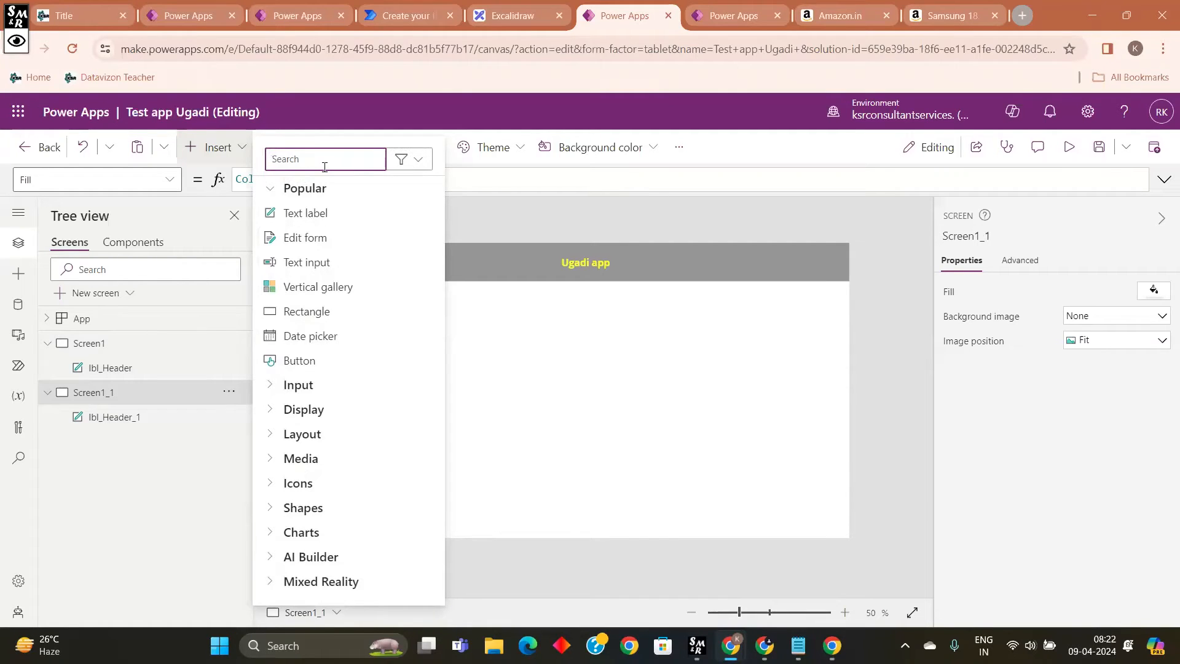
type("med")
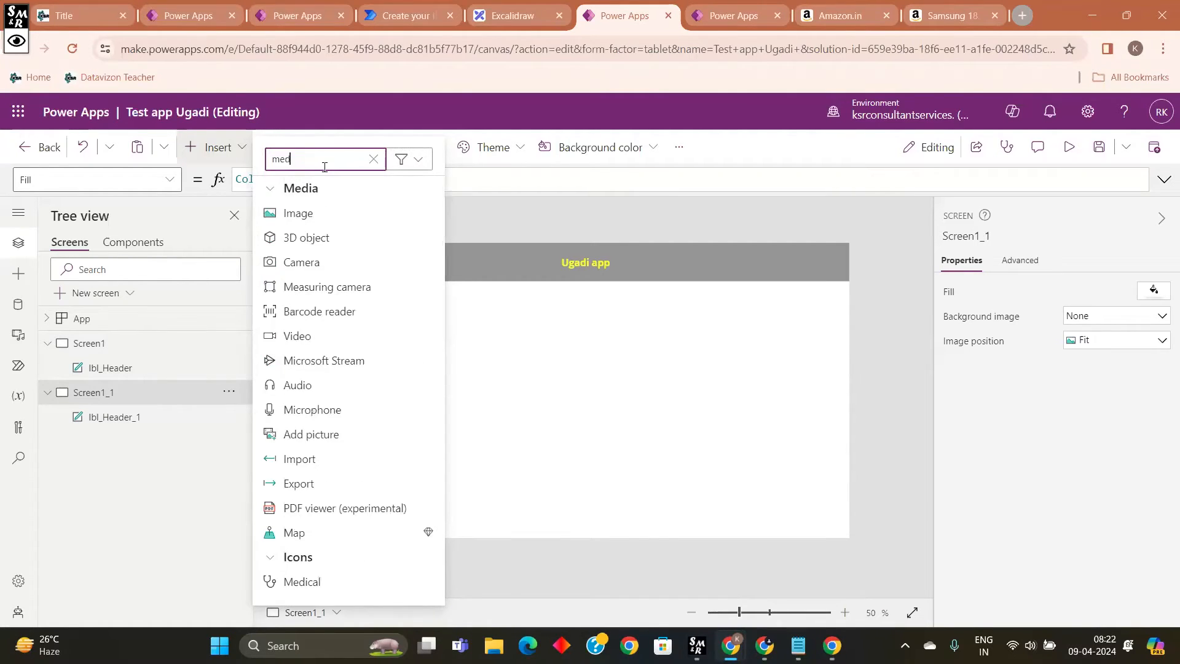
left_click(347, 211)
left_click_drag(367, 277, 678, 511)
left_click_drag(612, 428, 606, 410)
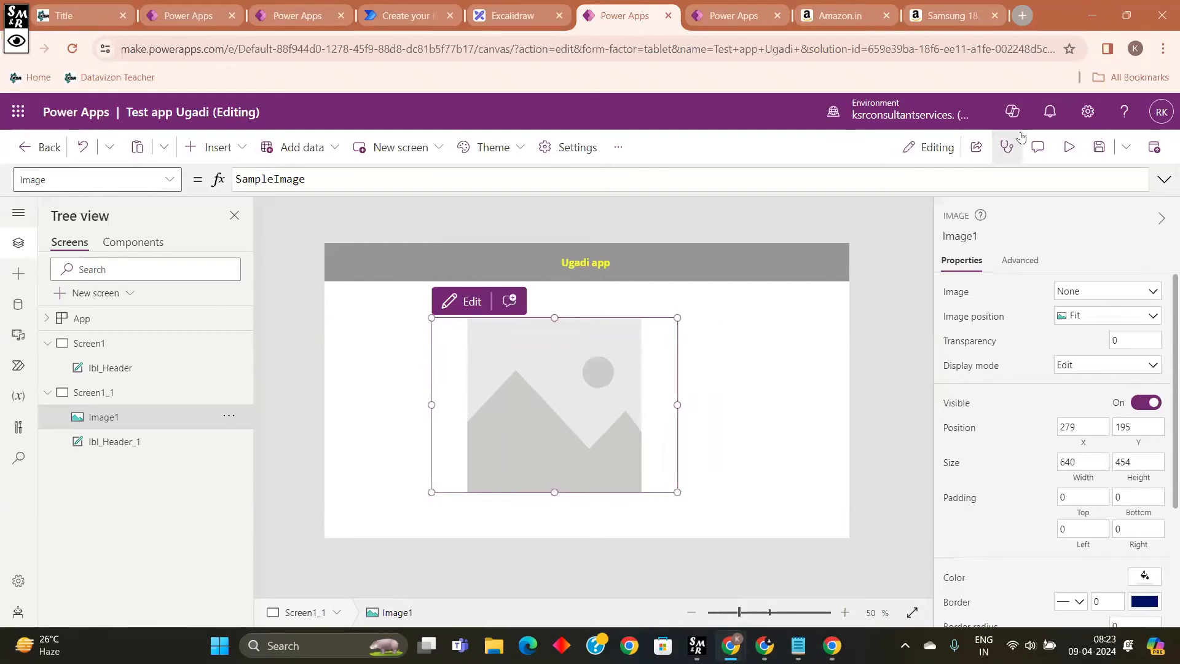
Step: Search Google for "happy ugadi 2024" and show the image results
left_click(971, 17)
left_click(861, 17)
left_click(781, 58)
type("ha")
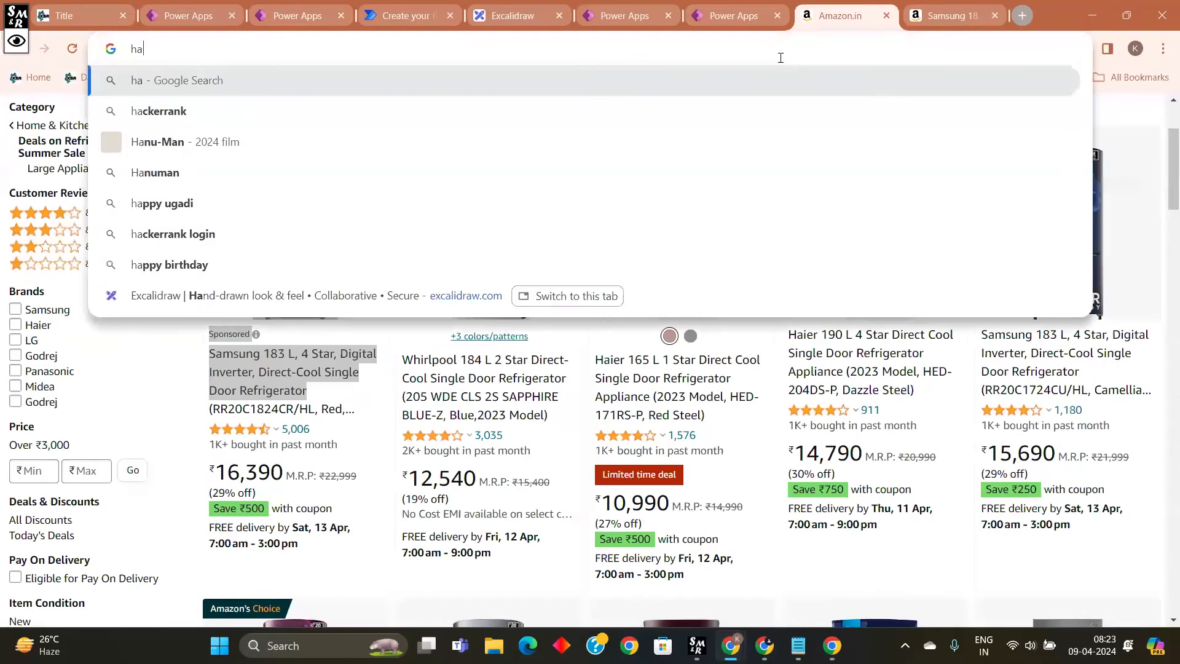
type("ppy ugadi")
left_click(603, 142)
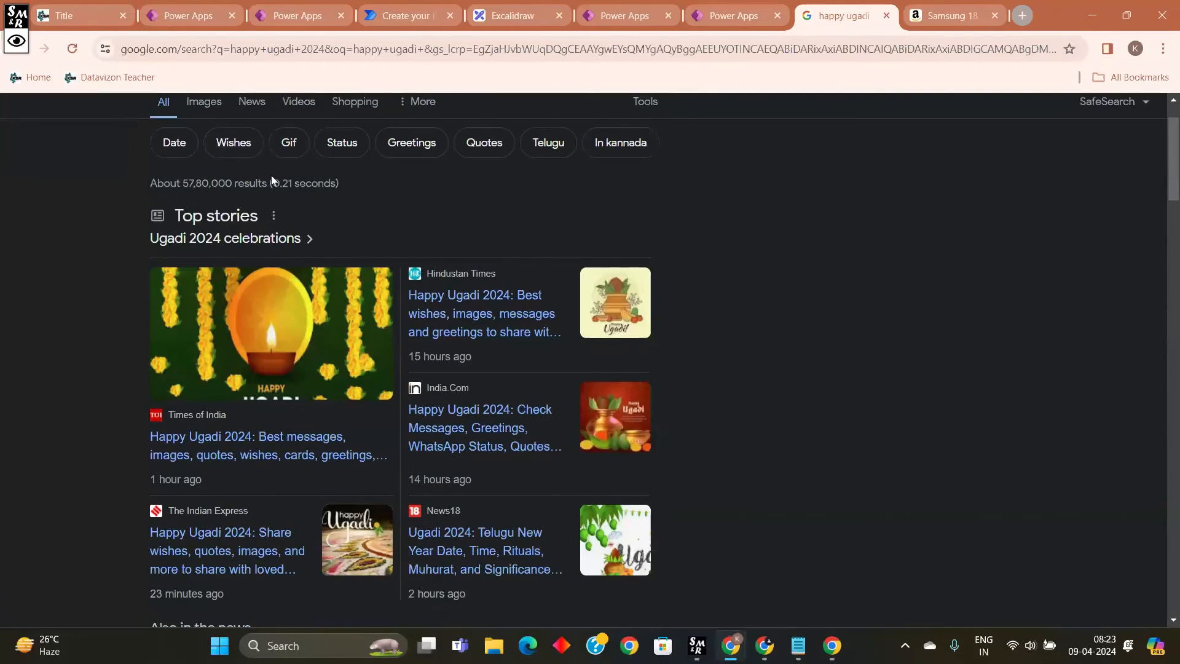
left_click(207, 177)
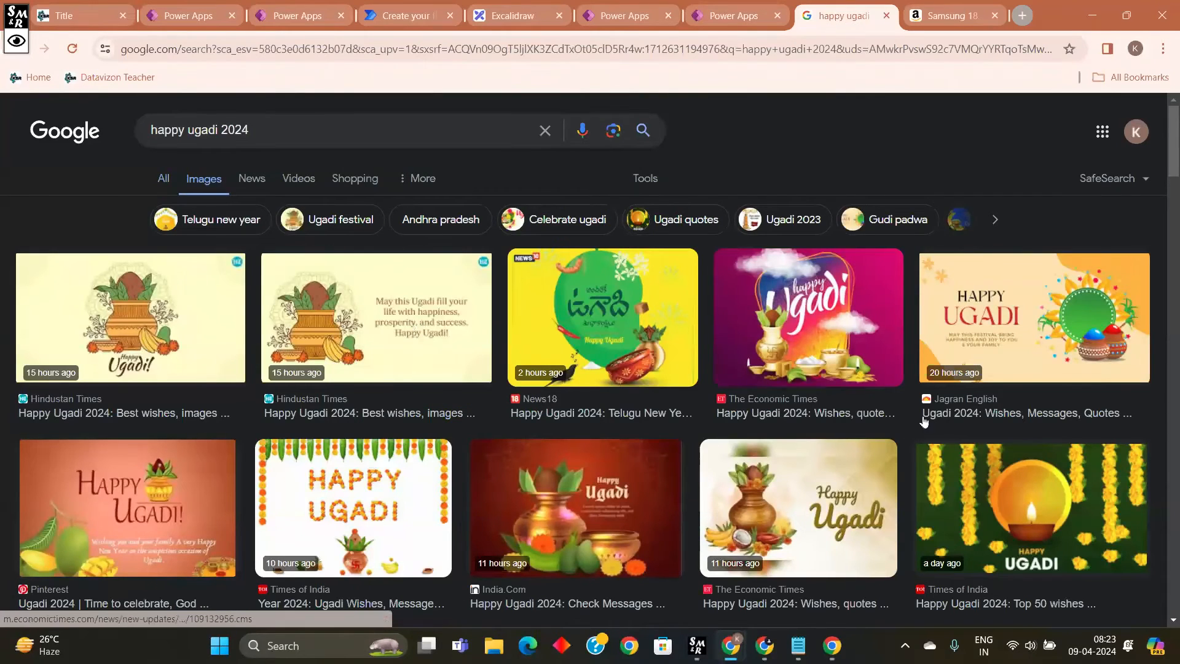
Step: Save the Jagran English Happy Ugadi picture as a JPEG named ugadi in the Class folder on the desktop
left_click(1001, 341)
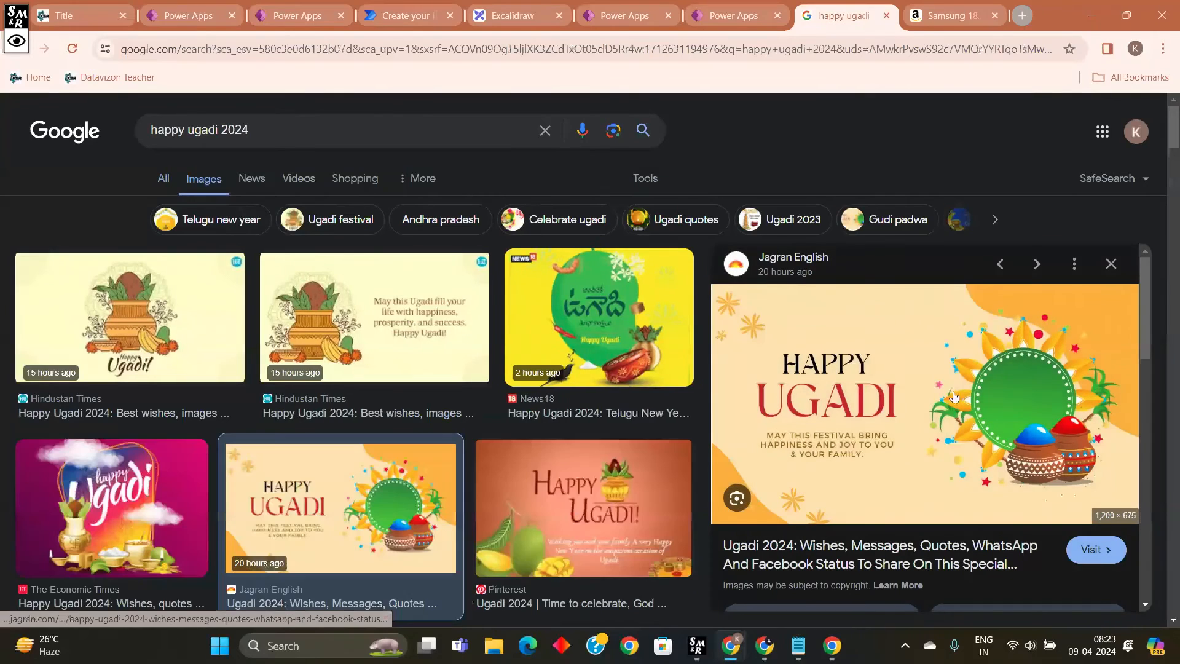
right_click(820, 393)
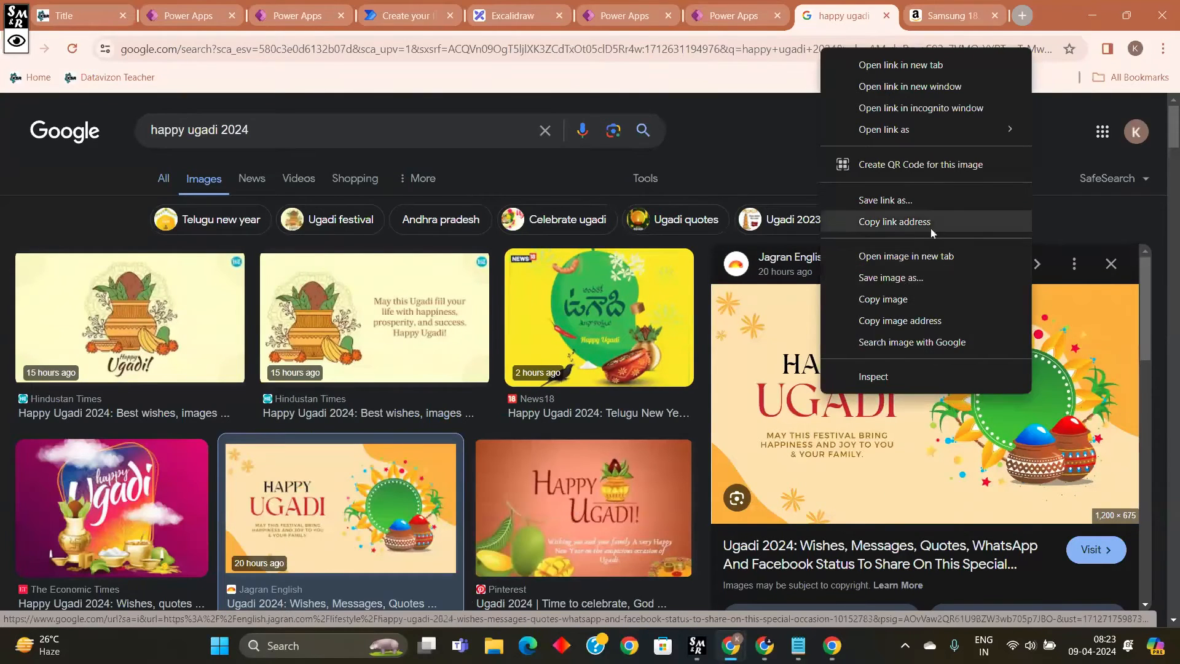
left_click(930, 279)
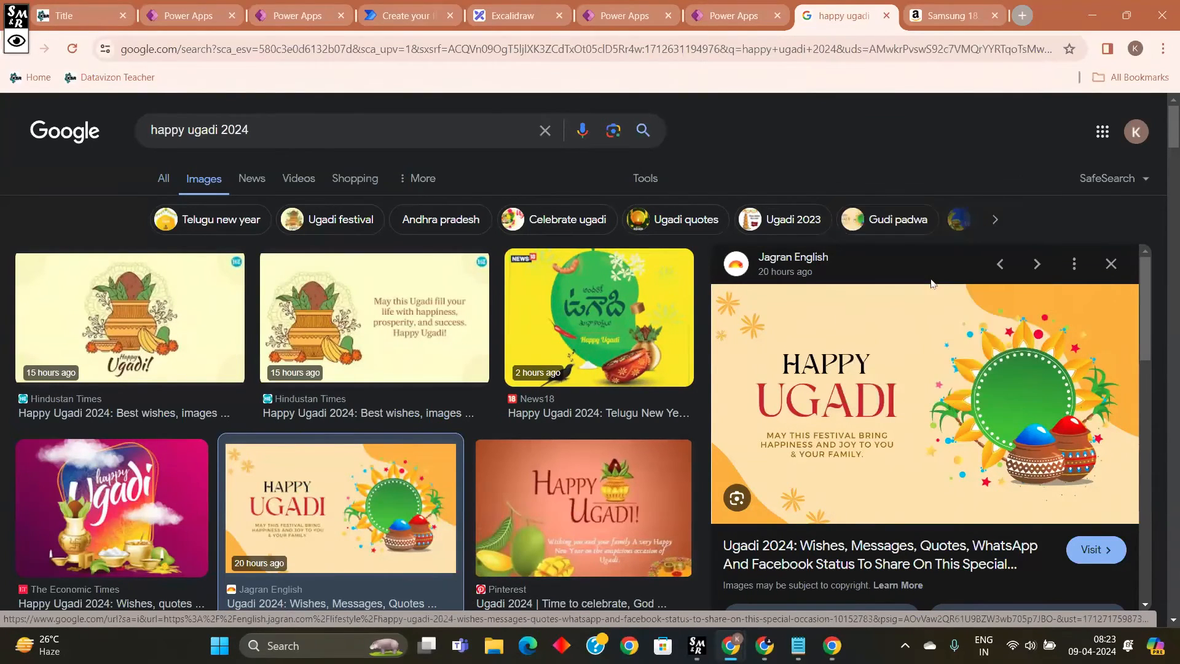
key("BackSpace")
type("ugadi")
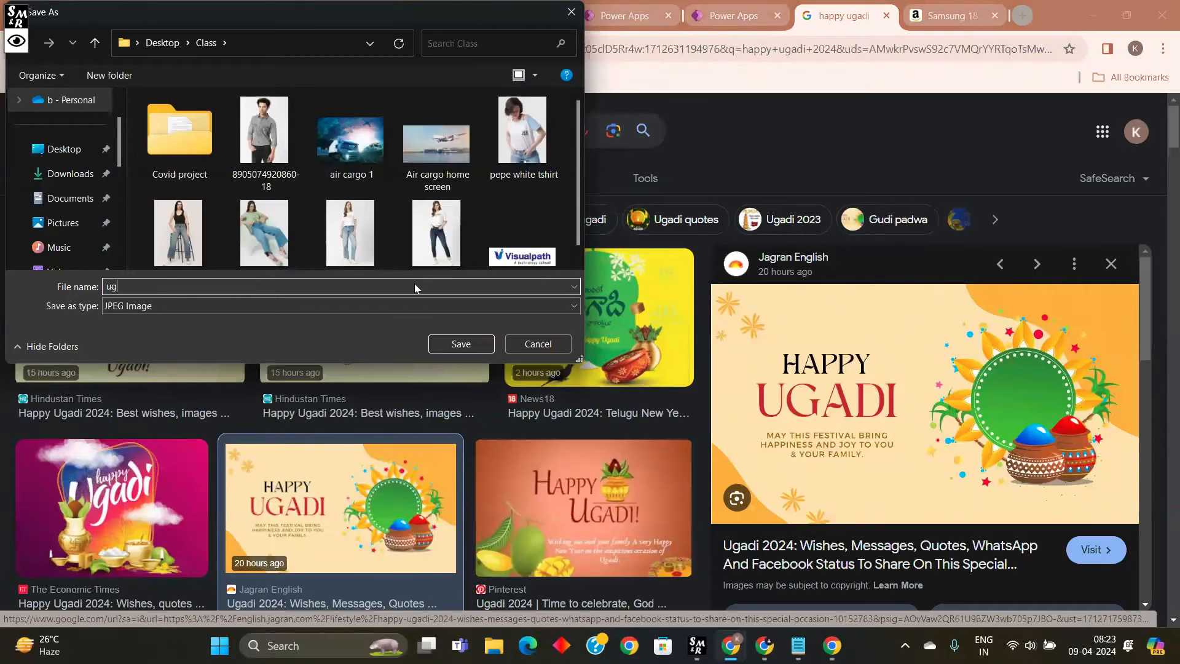
left_click(436, 345)
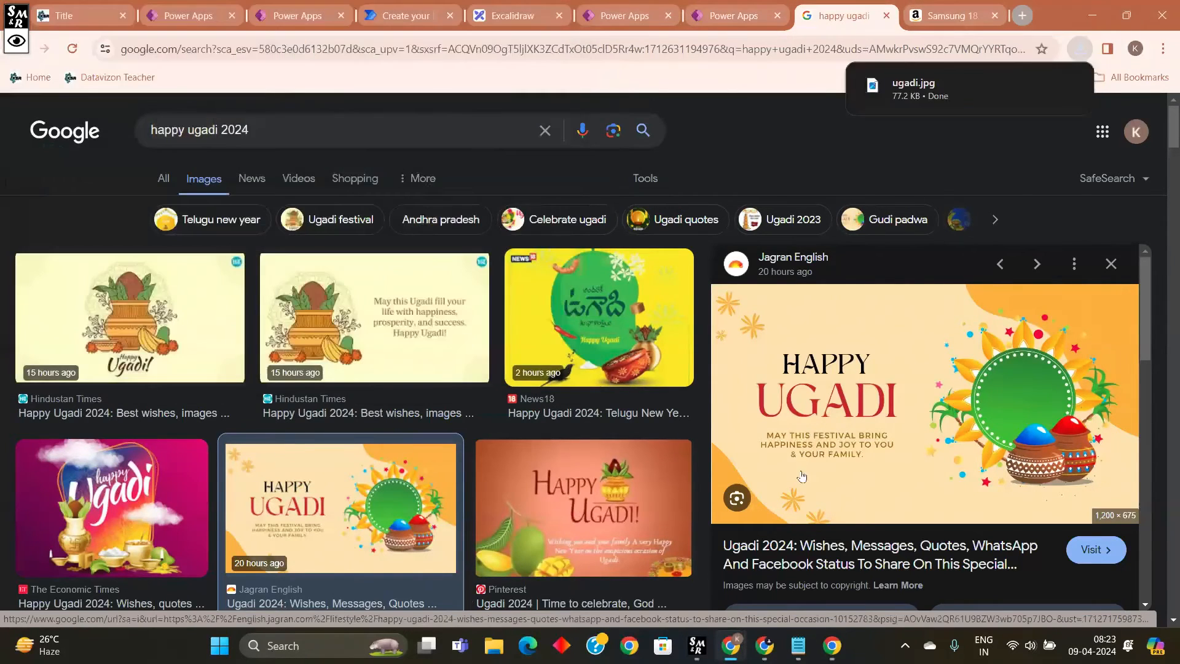
Step: Check the file types offered for saving the Happy Ugadi search result image, cancelling the save
right_click(836, 407)
left_click(922, 286)
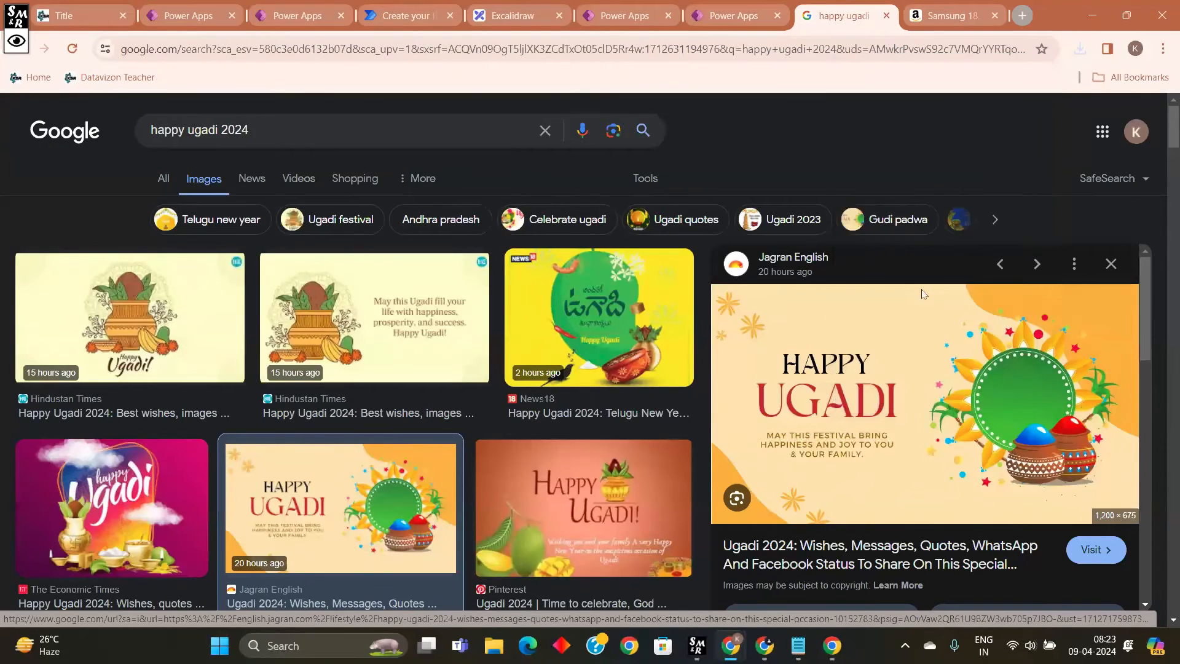
left_click(159, 308)
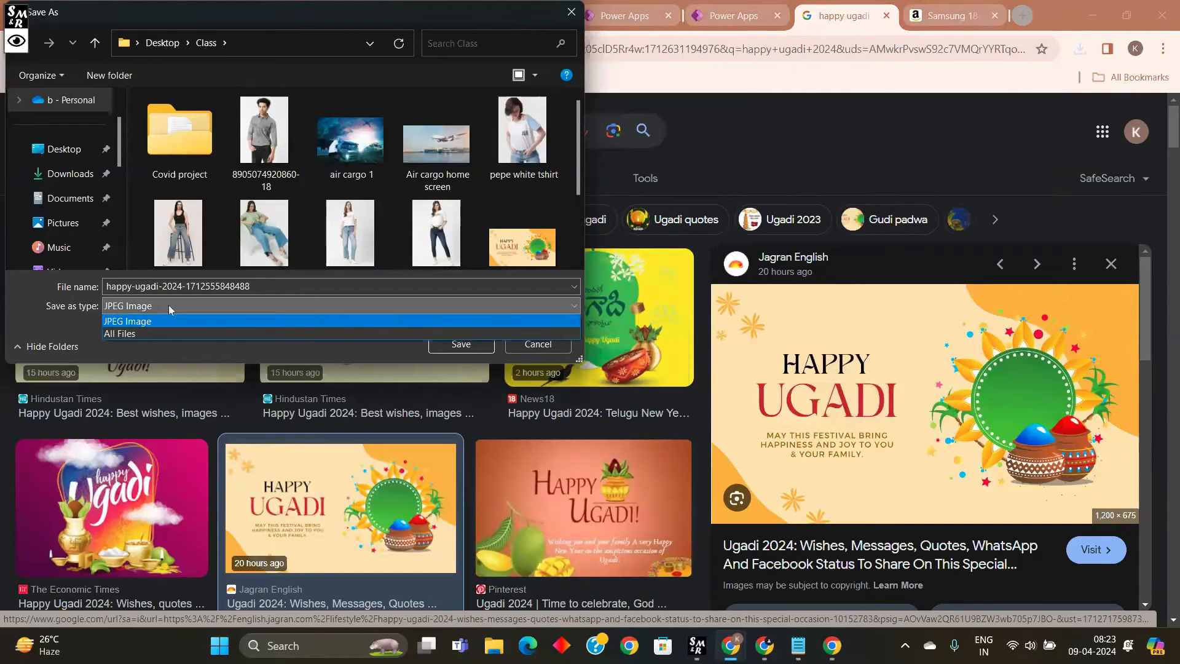
left_click(1102, 549)
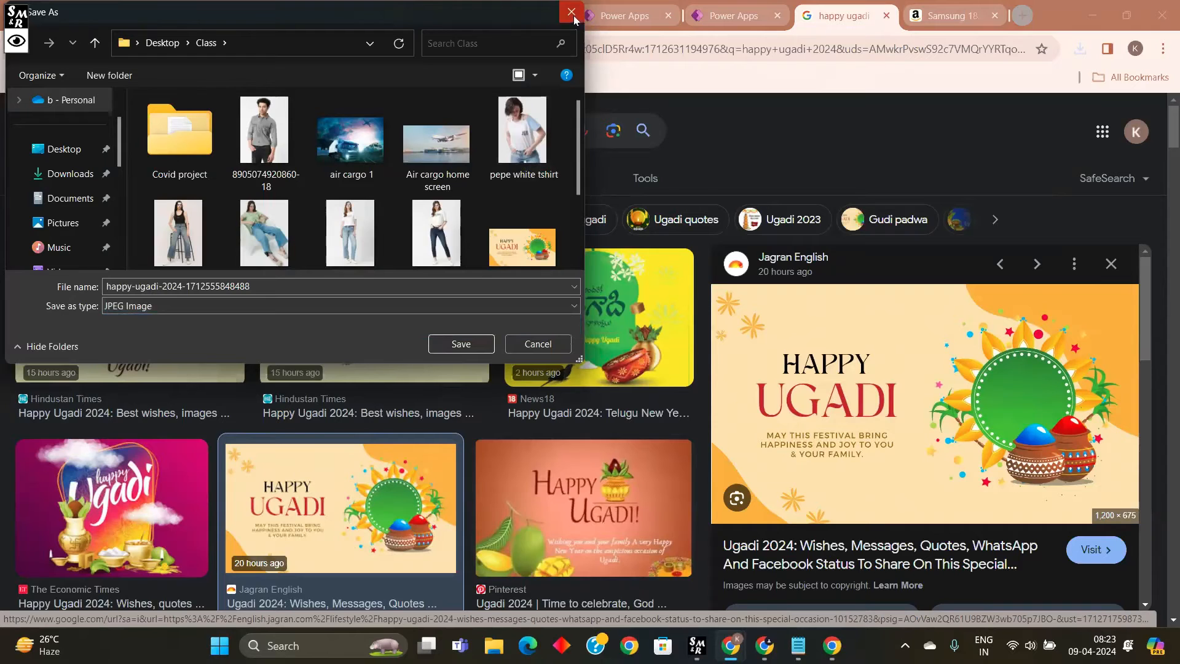
left_click(571, 12)
Step: Visit the English Jagran source article and check the file types offered for saving its Ugadi image, cancelling the save
left_click(1091, 547)
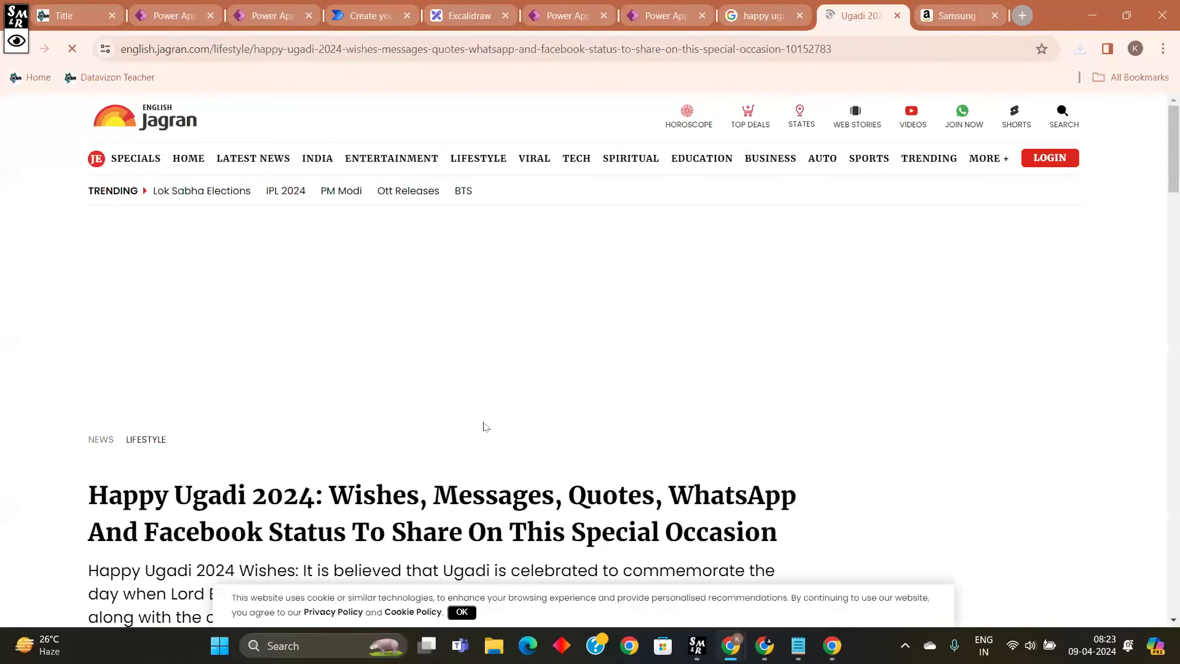
scroll(574, 394, "down", 5)
scroll(575, 393, "down", 3)
right_click(469, 371)
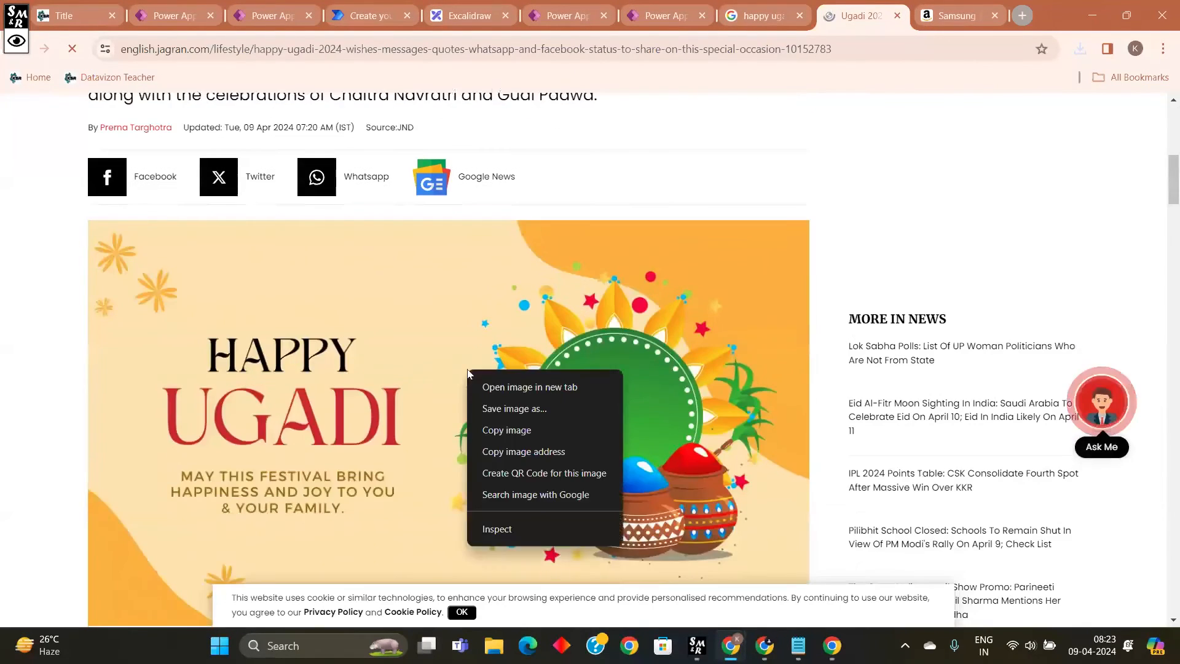
left_click(542, 409)
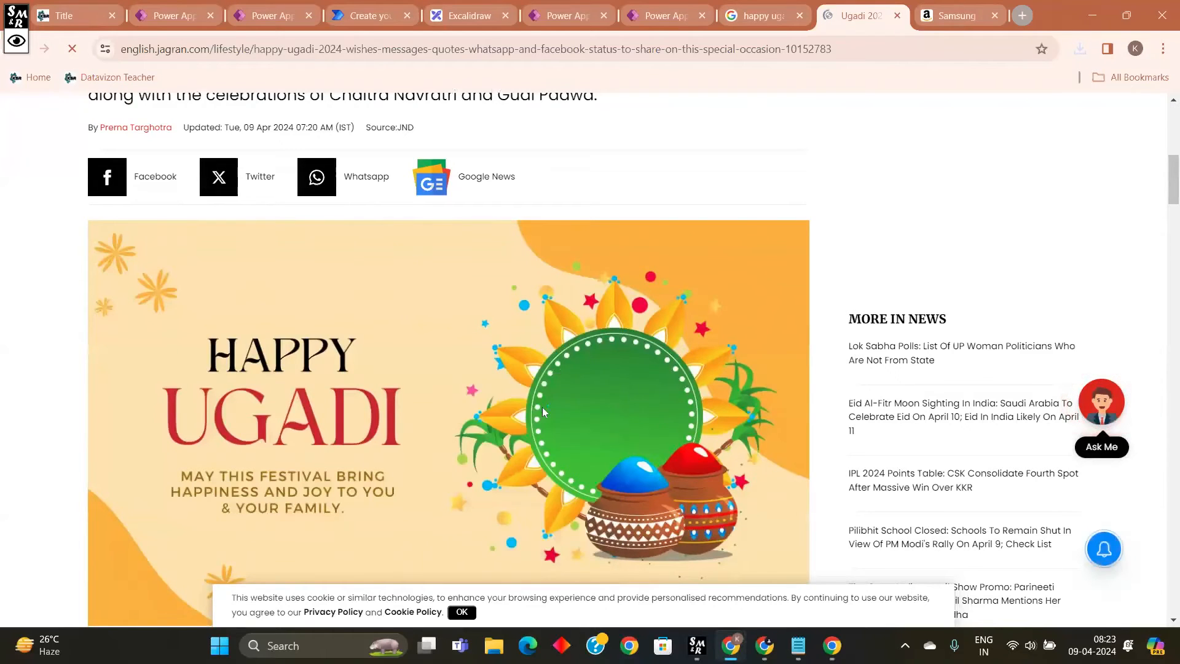
left_click(395, 306)
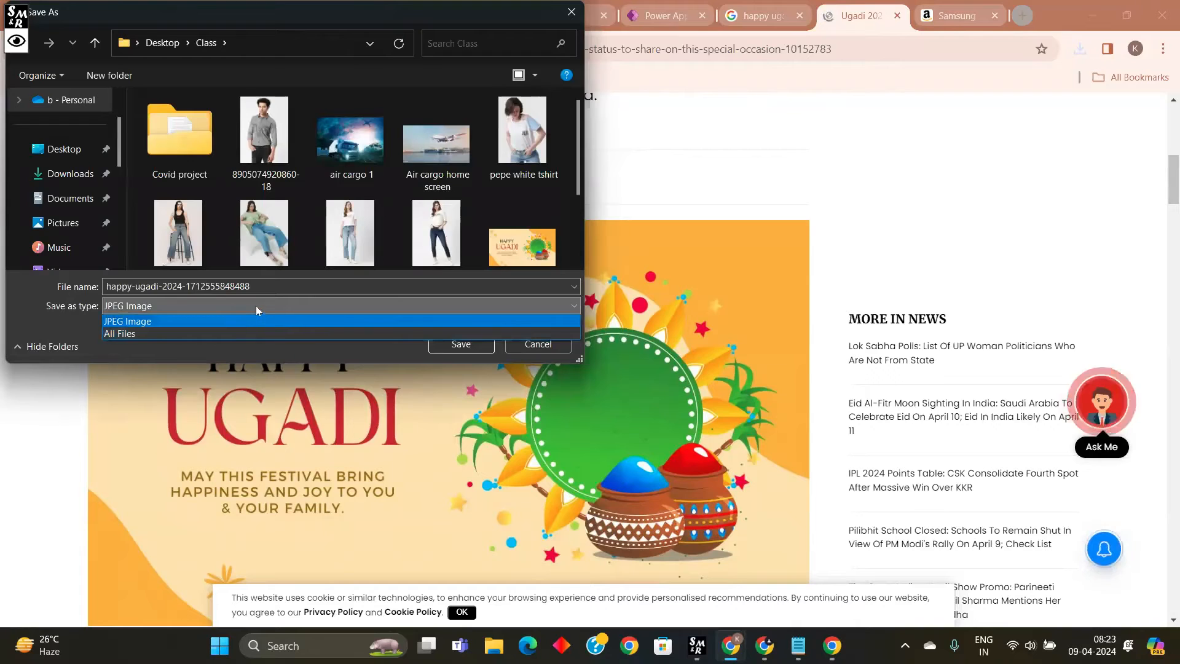
left_click(566, 12)
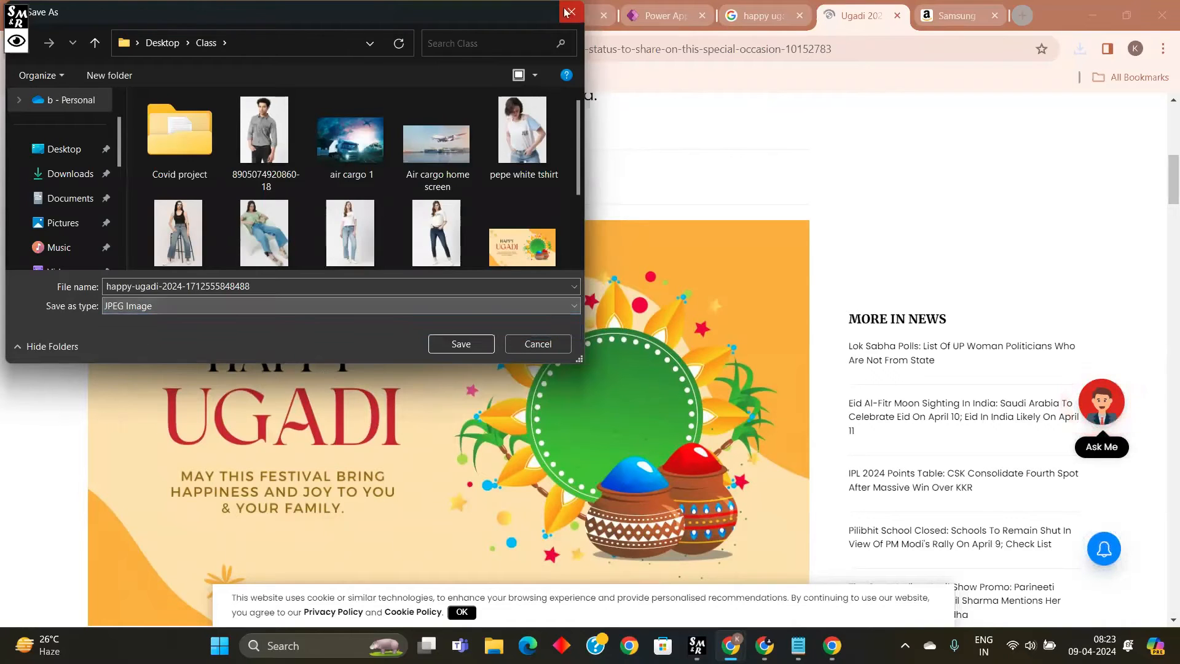
Step: Close the image save dialog and return from the Jagran article to the Test app Ugadi editor
left_click(569, 15)
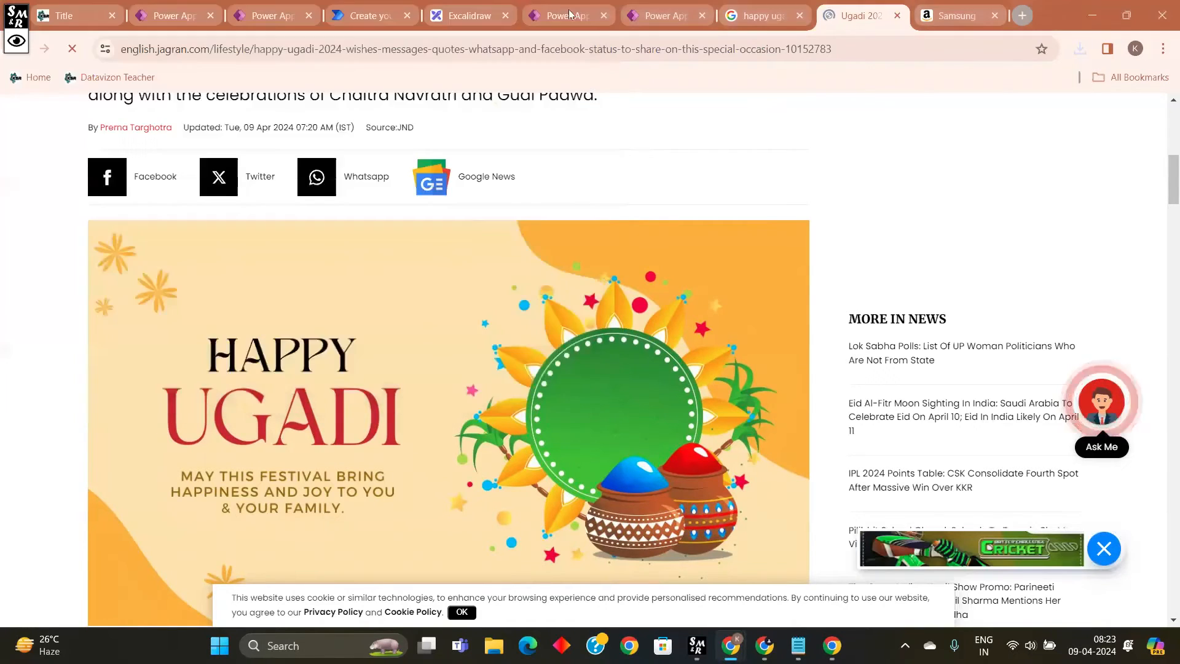
left_click(815, 157)
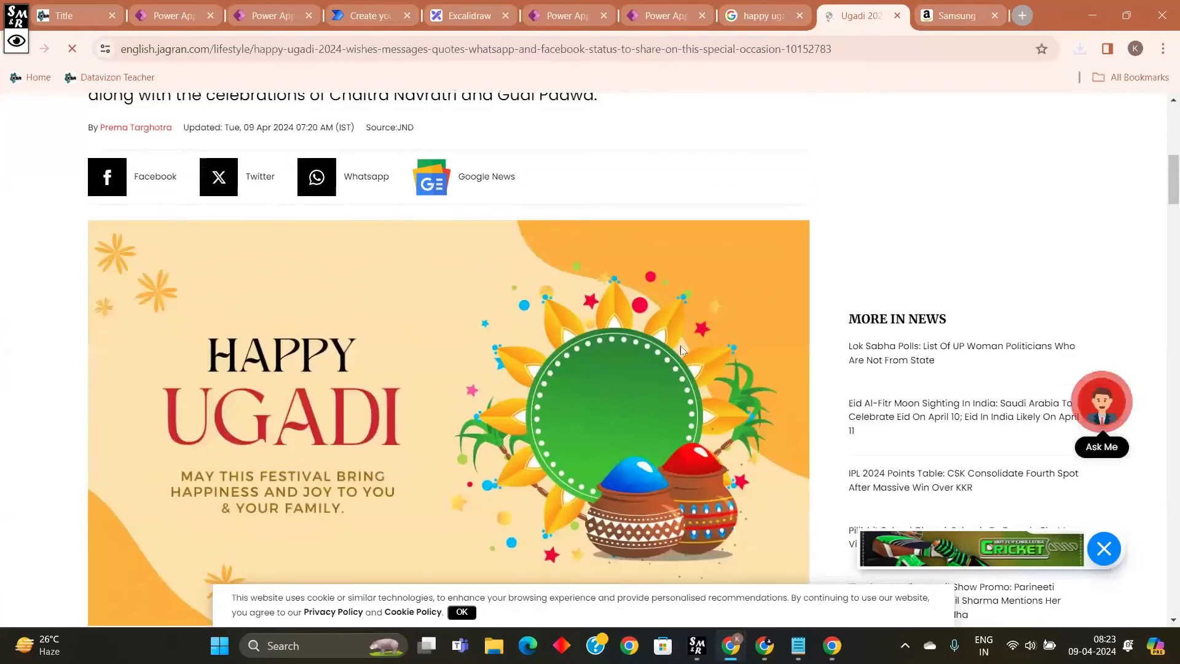
scroll(680, 347, "down", 3)
scroll(681, 346, "down", 2)
scroll(687, 347, "up", 4)
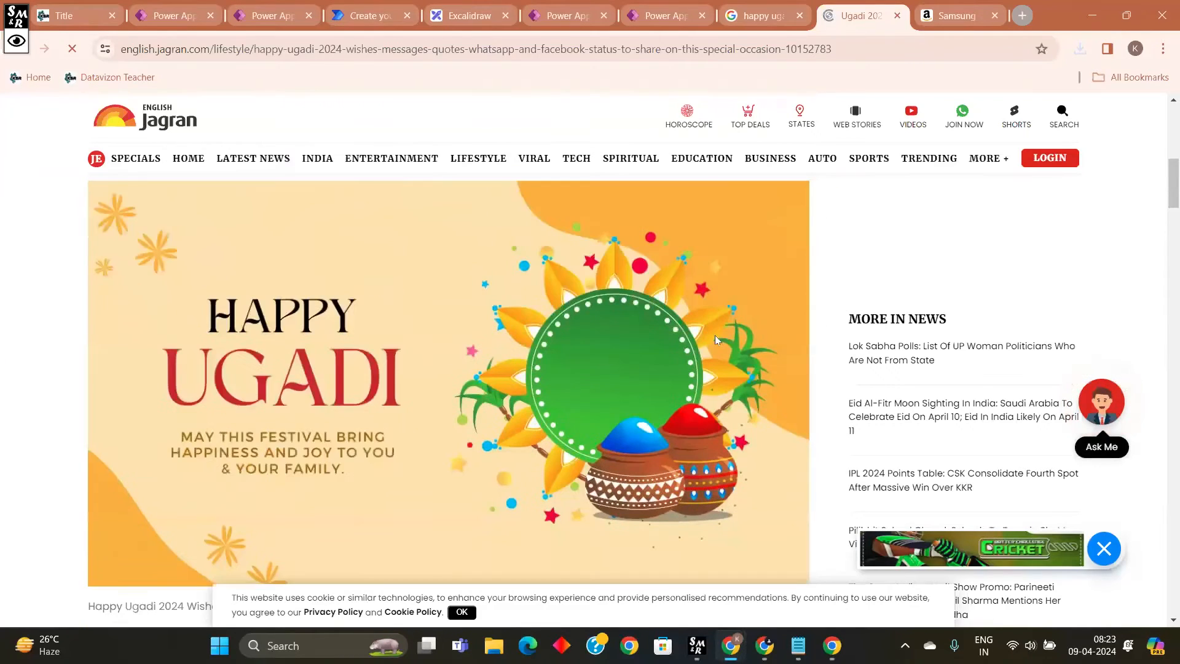
left_click(680, 16)
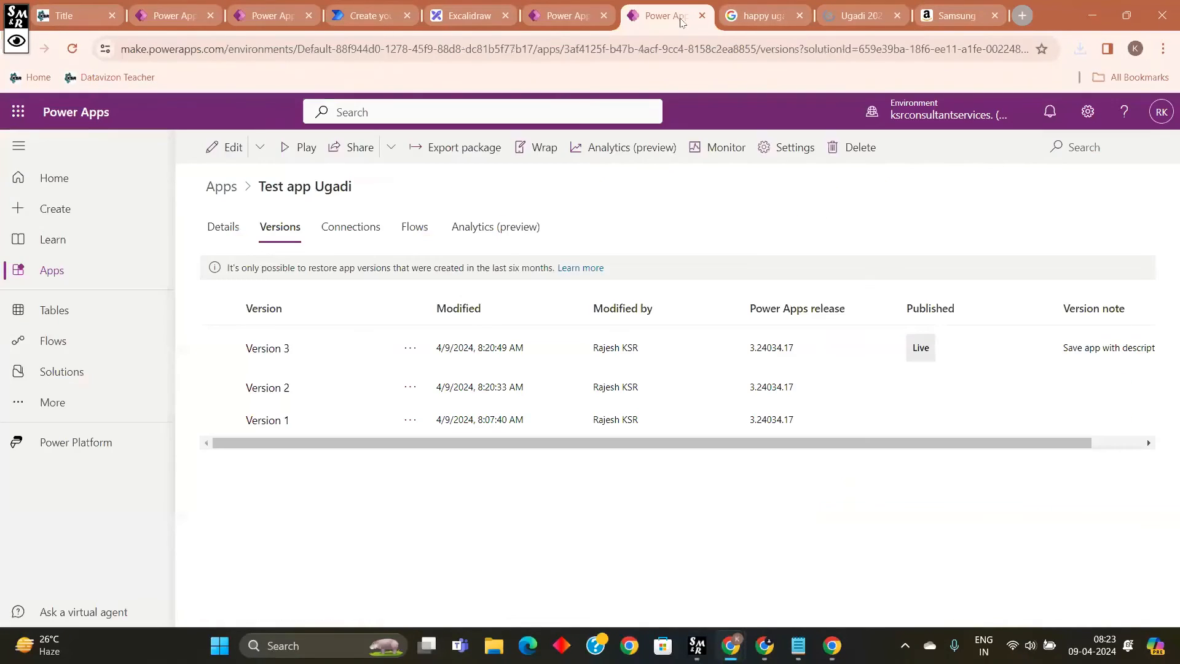
left_click(566, 19)
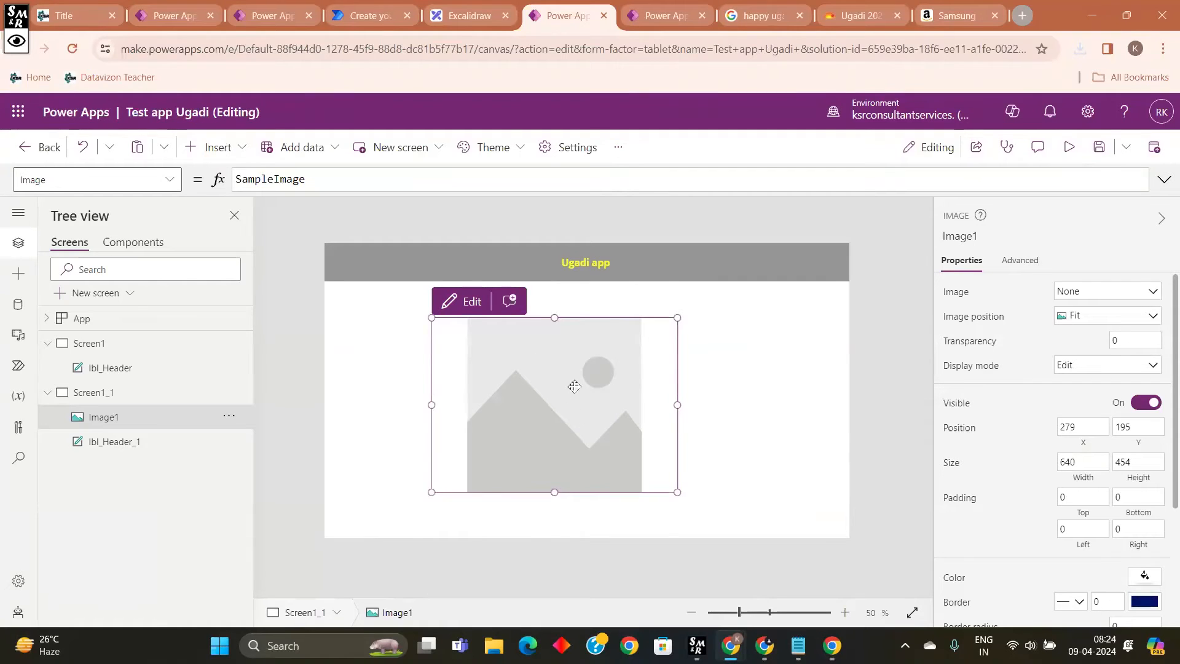
Step: Enlarge the placeholder image to about 682 by 490 and move it to about X 315, Y 183
mouse_move(575, 394)
left_mouse_down()
mouse_move(580, 358)
mouse_move(575, 383)
mouse_move(589, 383)
left_mouse_up()
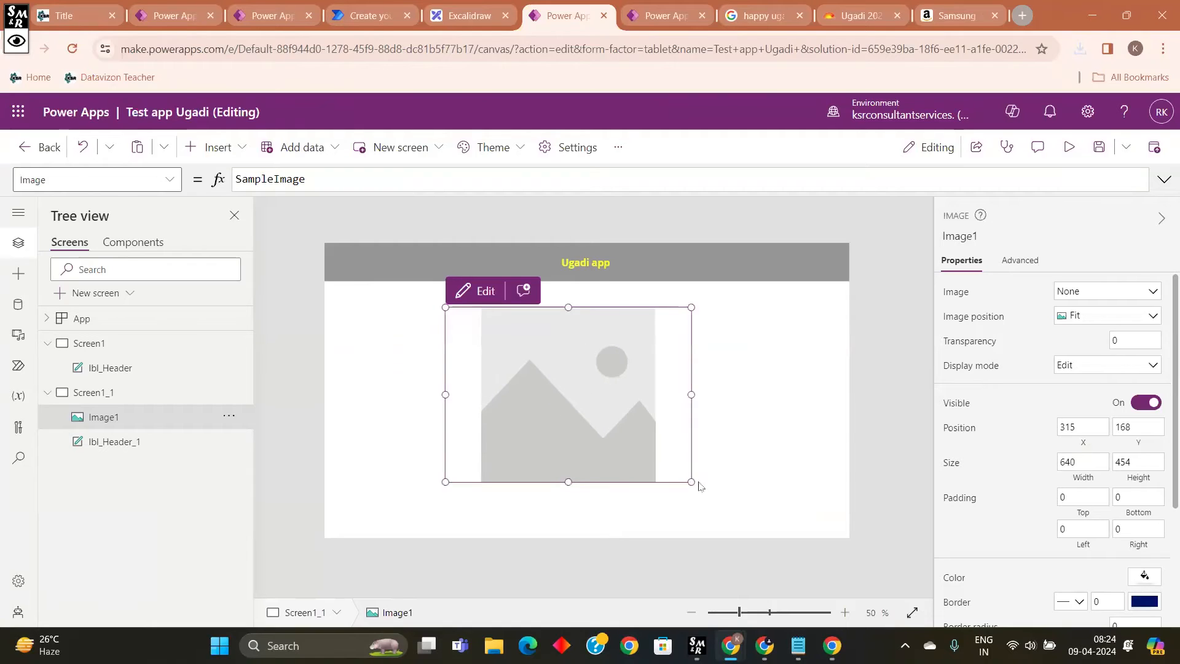
left_click_drag(692, 482, 706, 496)
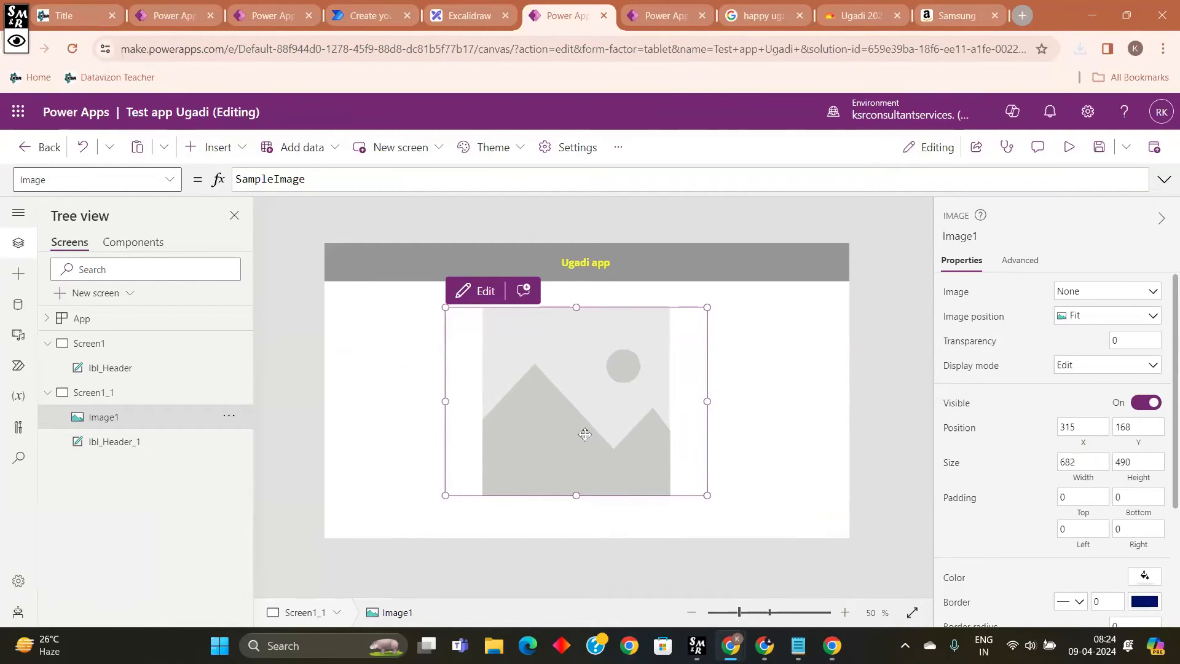
left_click_drag(603, 393, 584, 408)
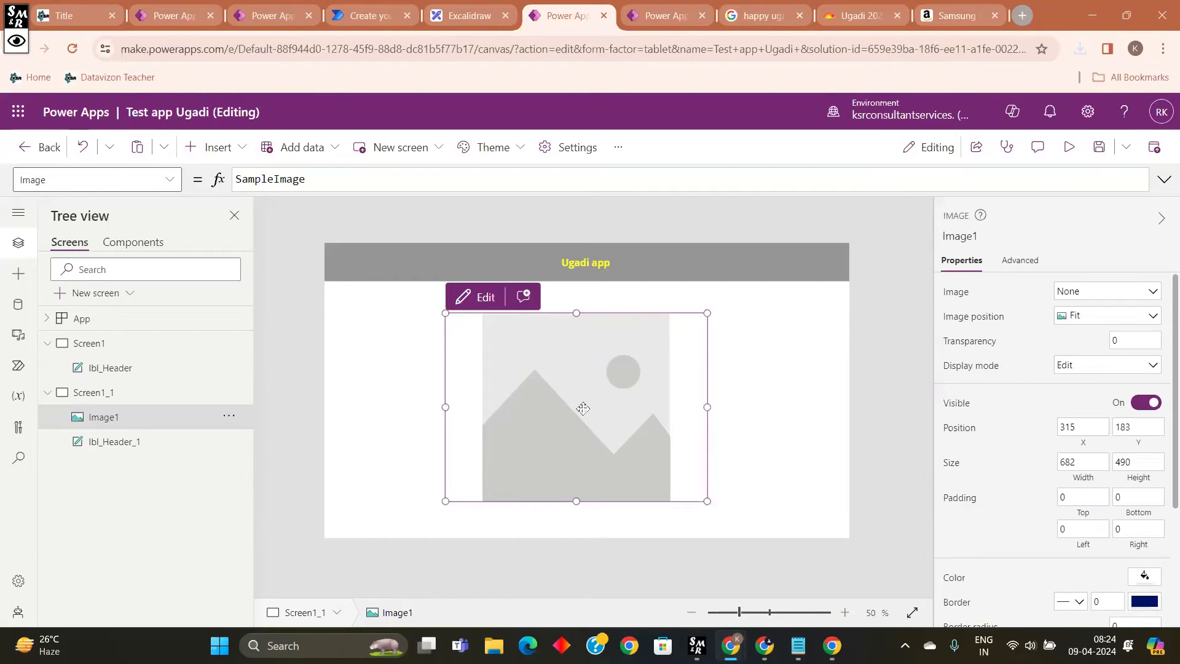
Step: Show the app's media library and check the options for adding a media file
left_click(18, 335)
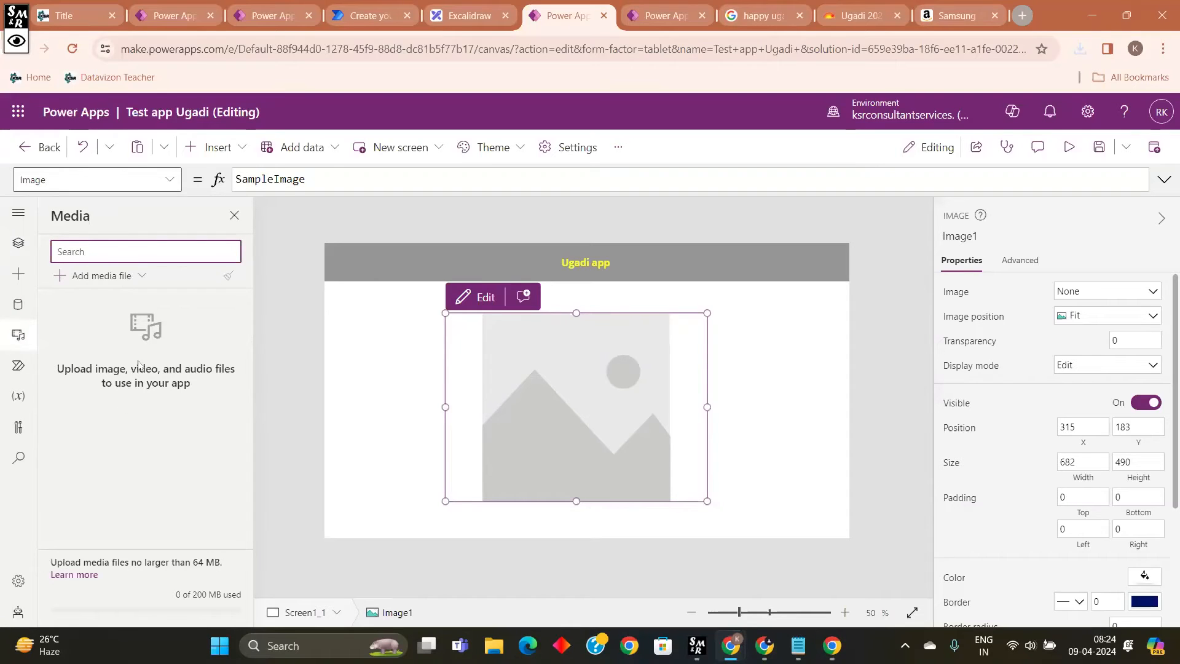
left_click(104, 277)
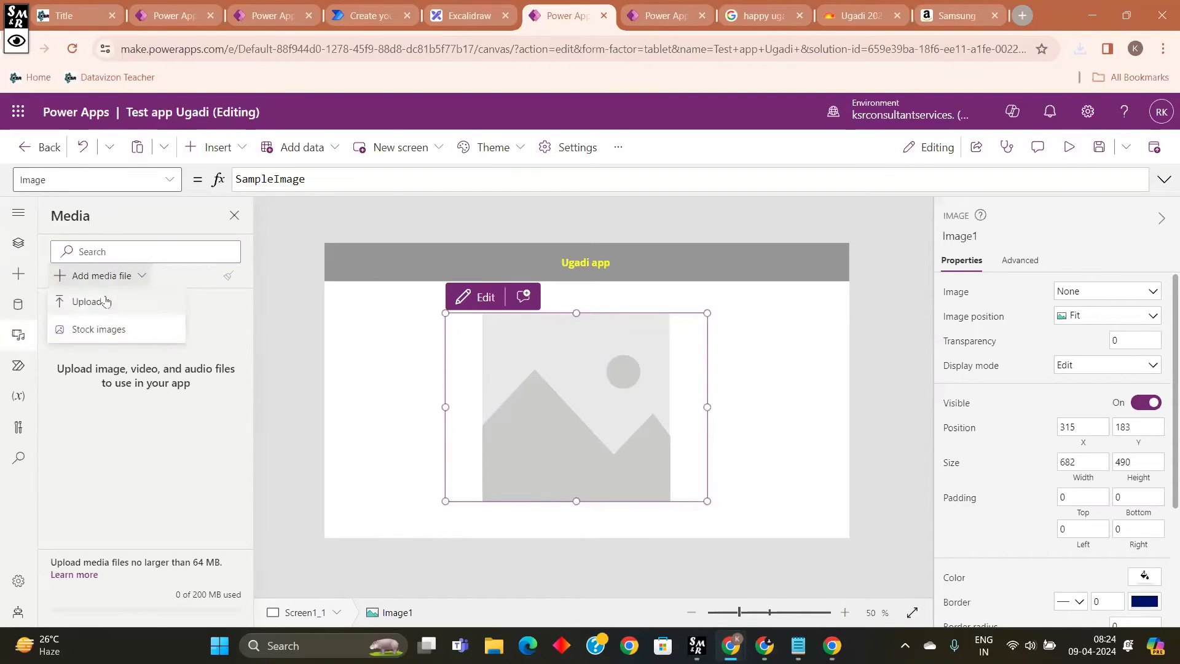
left_click(142, 443)
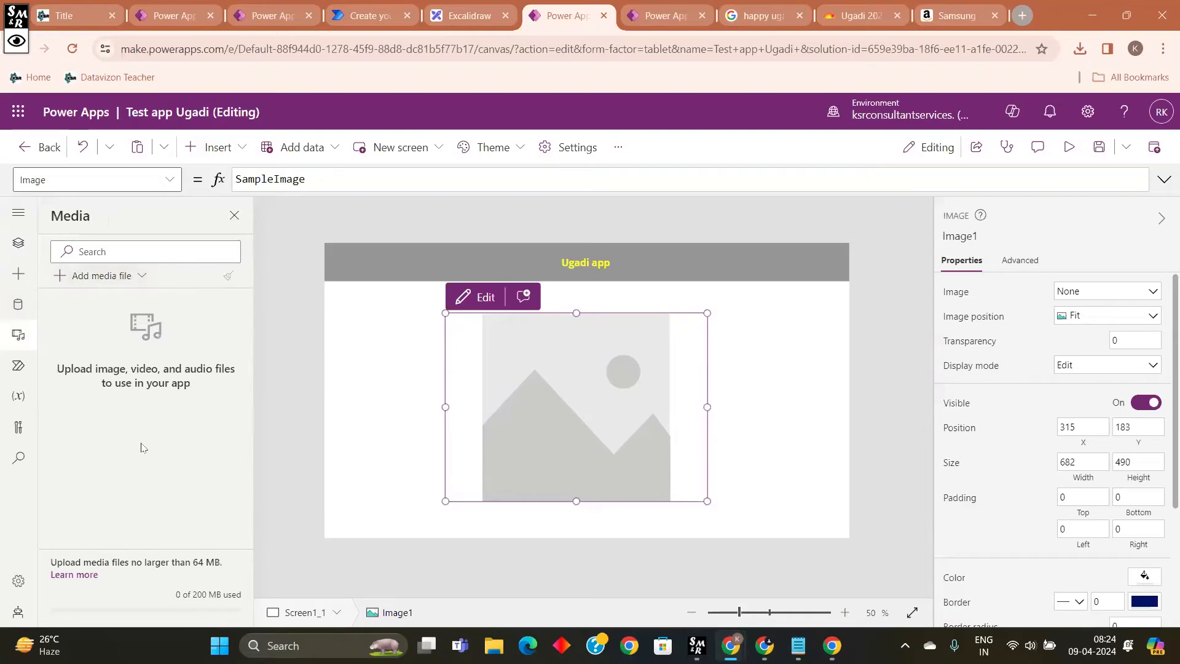
Step: Upload ugadi.jpg from the Class folder as the picture of Image1 and move the control to about X 342, Y 169
left_click(1105, 293)
left_click(1101, 332)
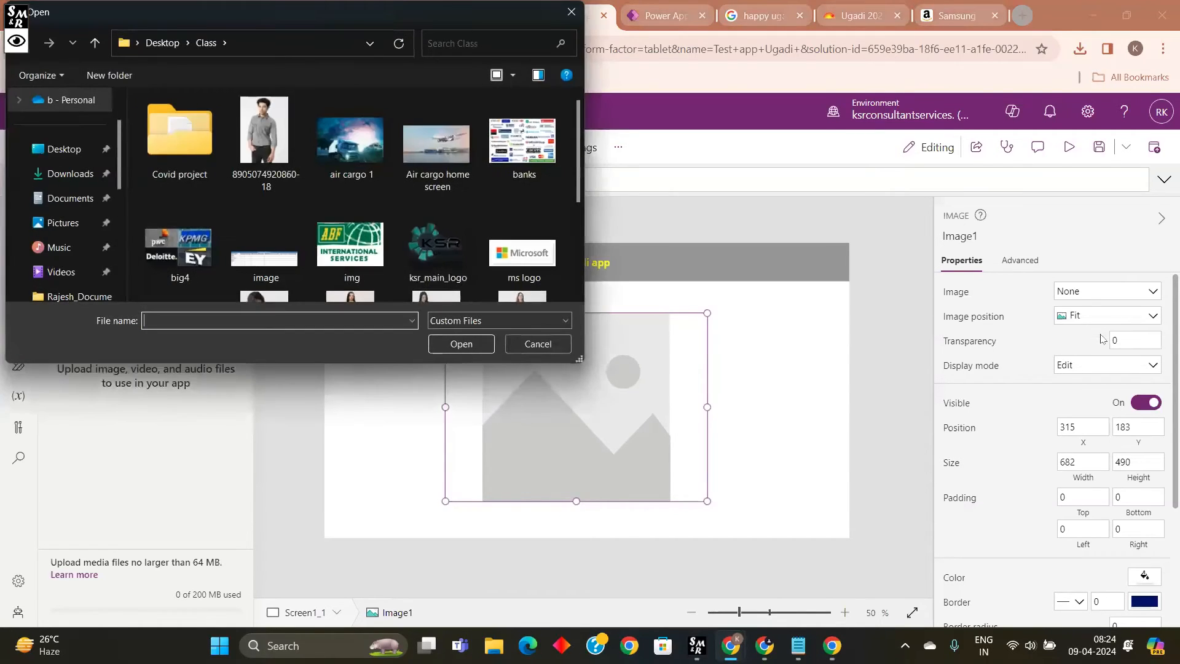
type("uga")
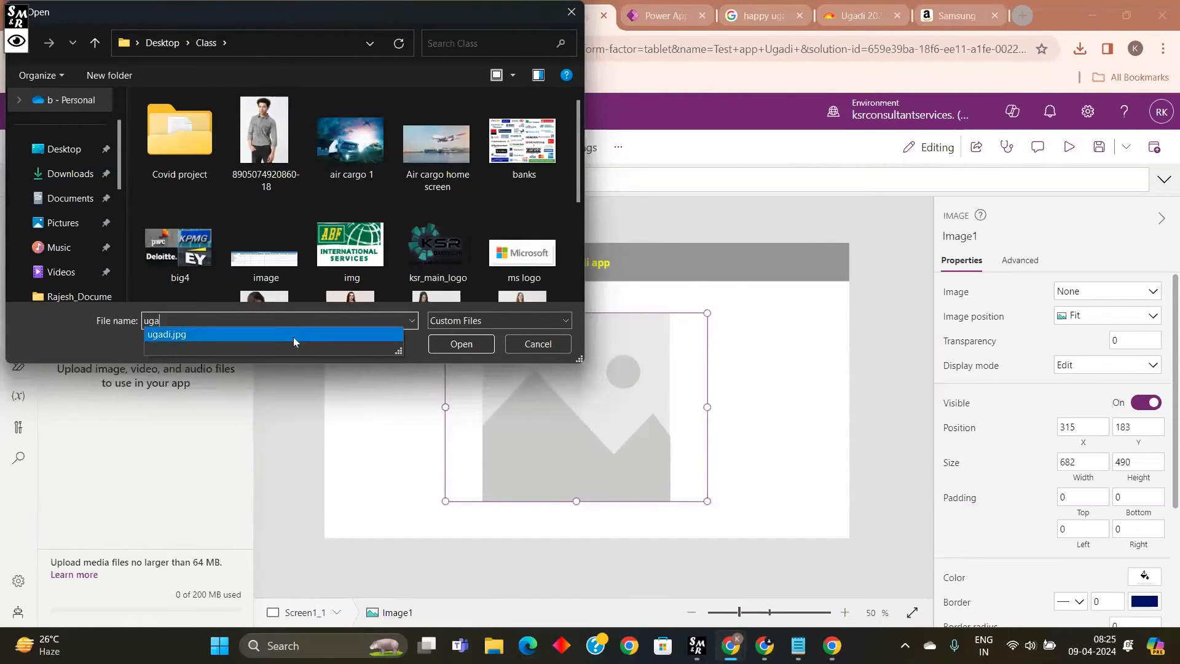
left_click(293, 335)
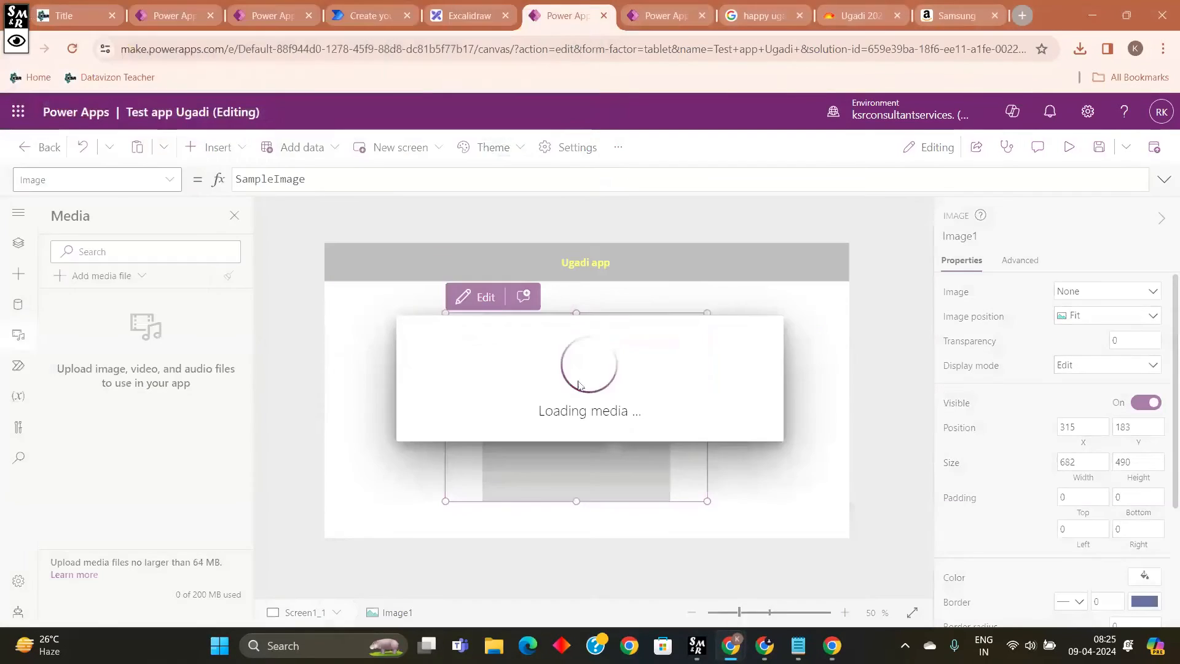
mouse_move(546, 407)
left_mouse_down()
mouse_move(566, 393)
mouse_move(555, 395)
left_mouse_up()
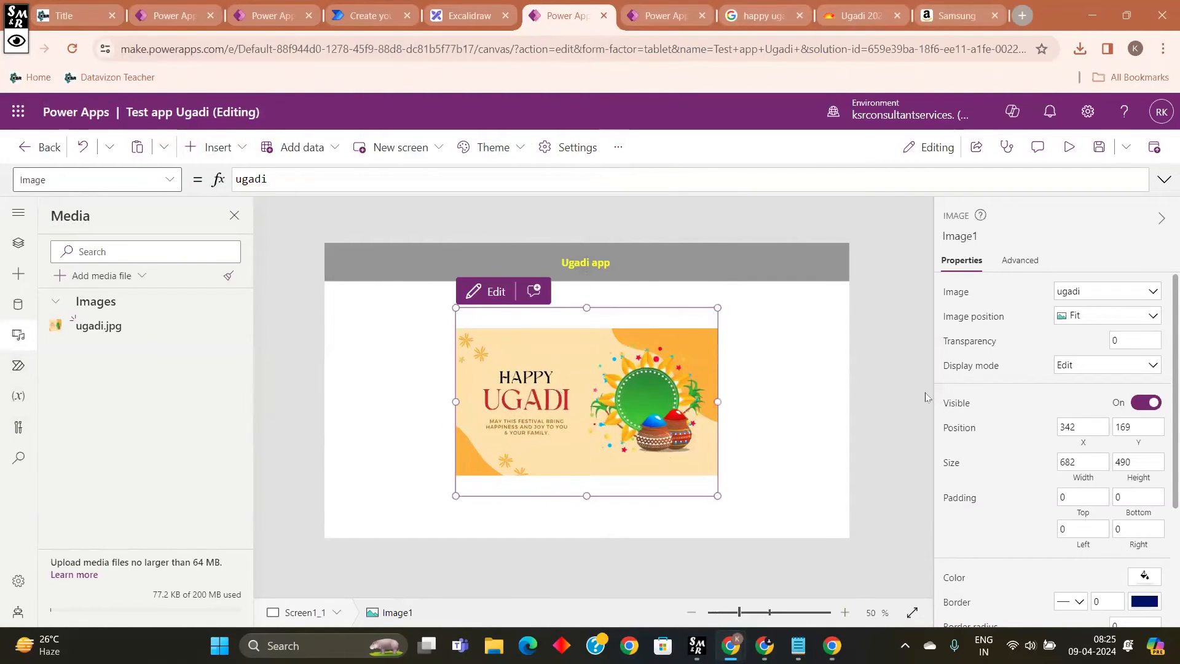
Step: Set the picture's image position to Fill, widen it to about 702 and move it to about X 300, Y 153
left_click(1109, 326)
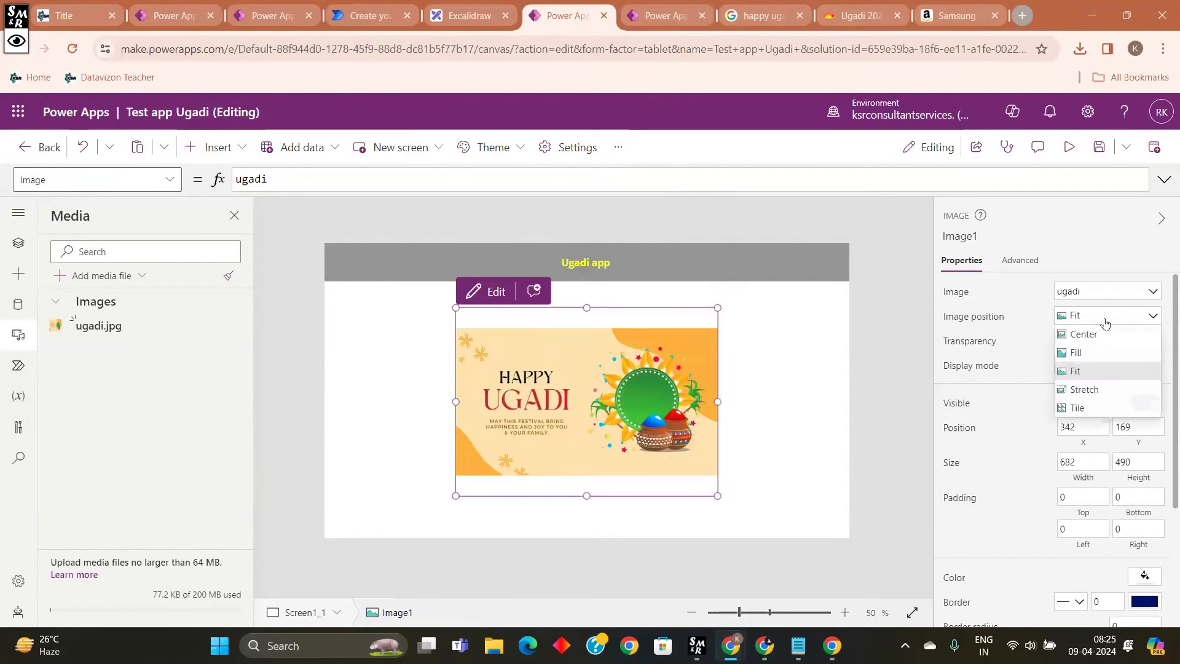
left_click(1084, 353)
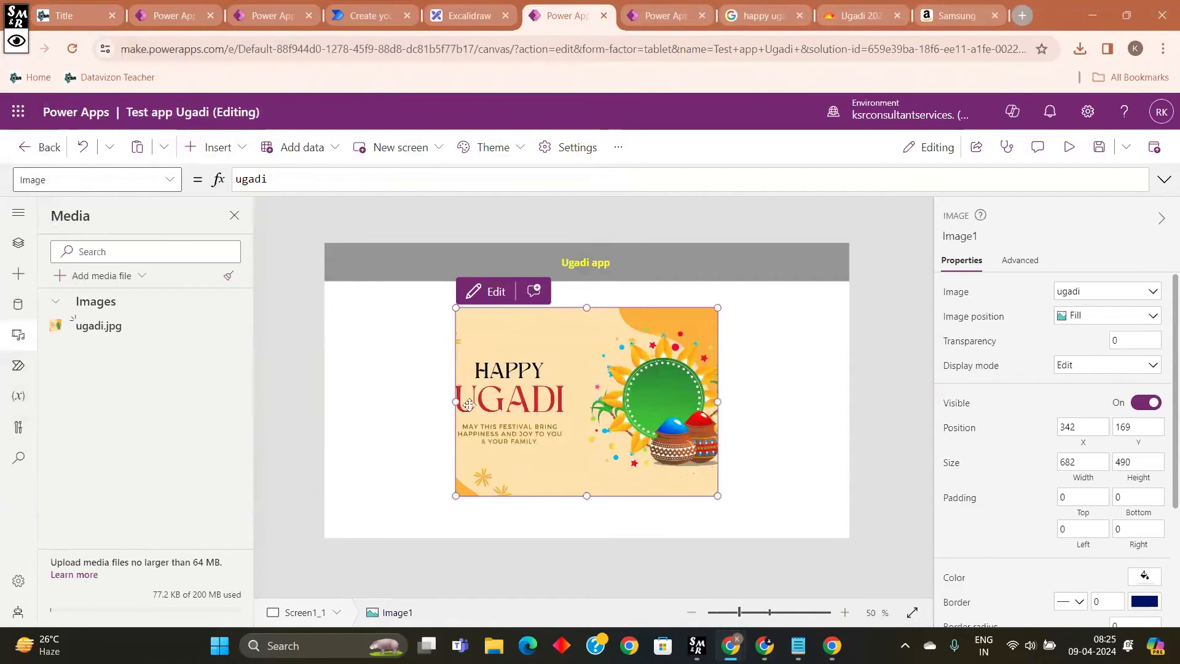
left_click_drag(455, 402, 447, 400)
left_click_drag(541, 404, 533, 398)
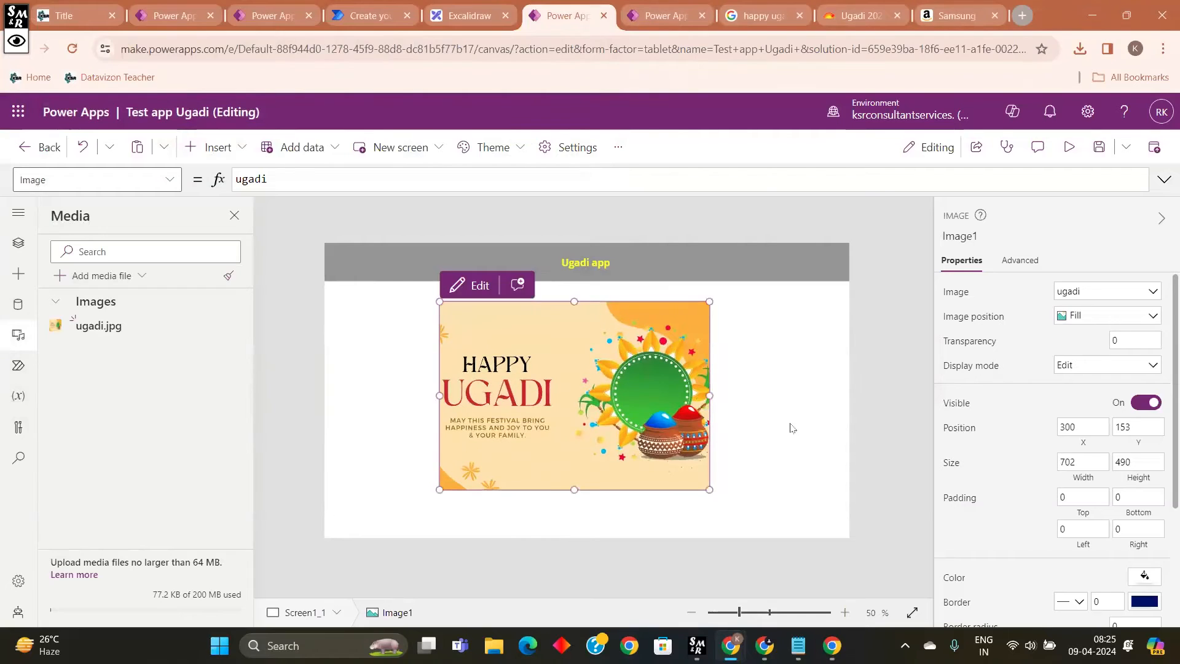
Step: Insert a text label on Screen1_1 and place it below the Ugadi picture at about X 423, Y 687
left_click(791, 425)
left_click(231, 151)
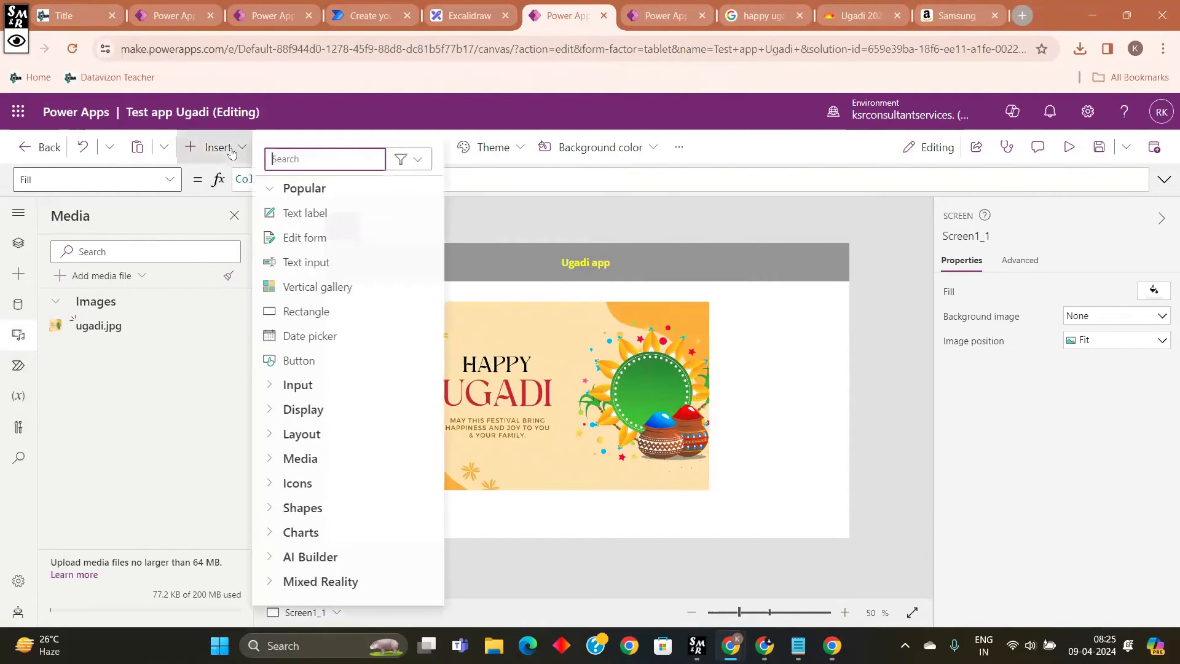
left_click(295, 213)
left_click_drag(365, 268, 515, 515)
Step: Set the new label's text to "Wishing all our student a happy ,wealthy and prosperous new year"
double_click(515, 515)
type("Wis")
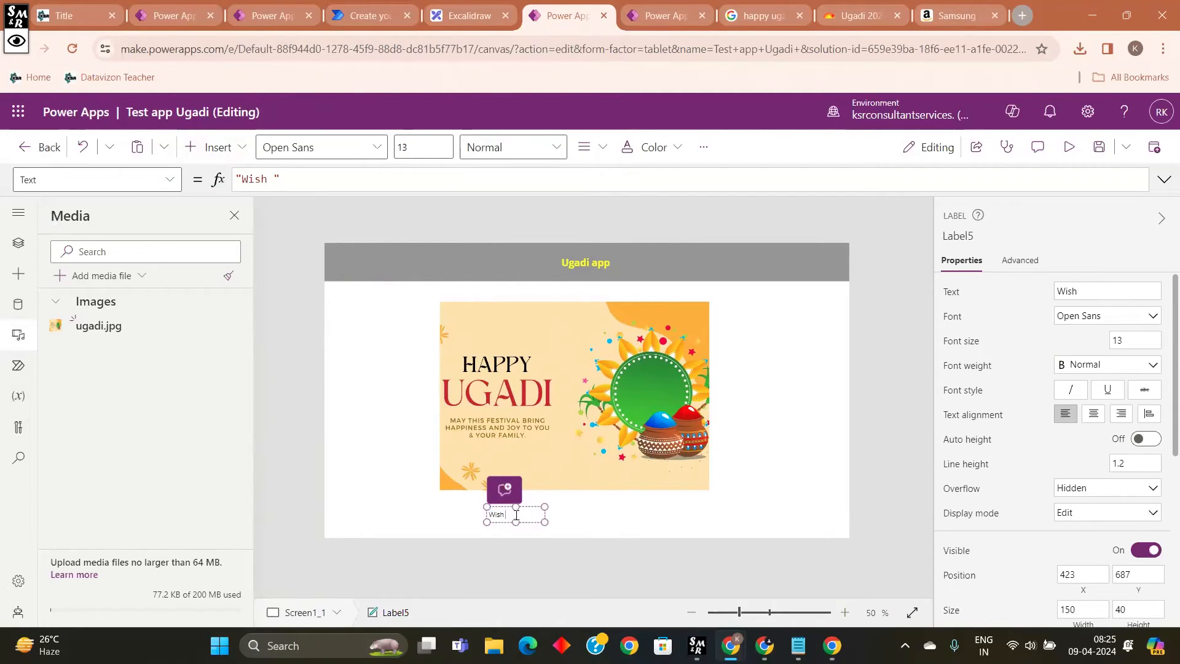
type("hing all our student a happy ")
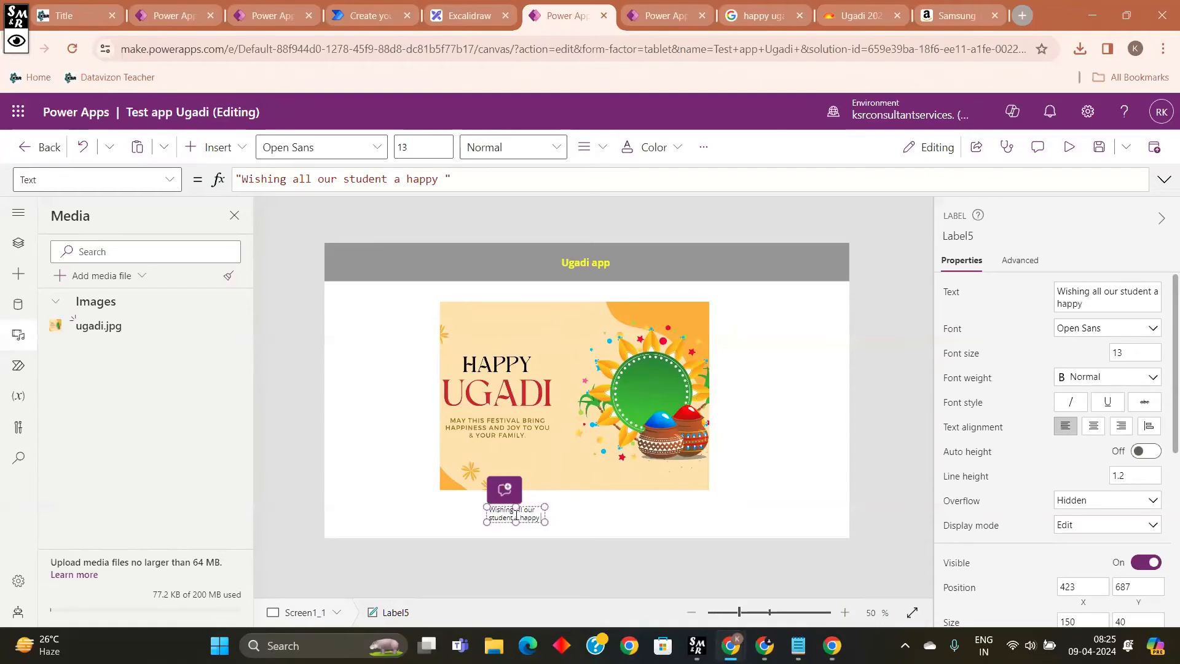
type(",wea")
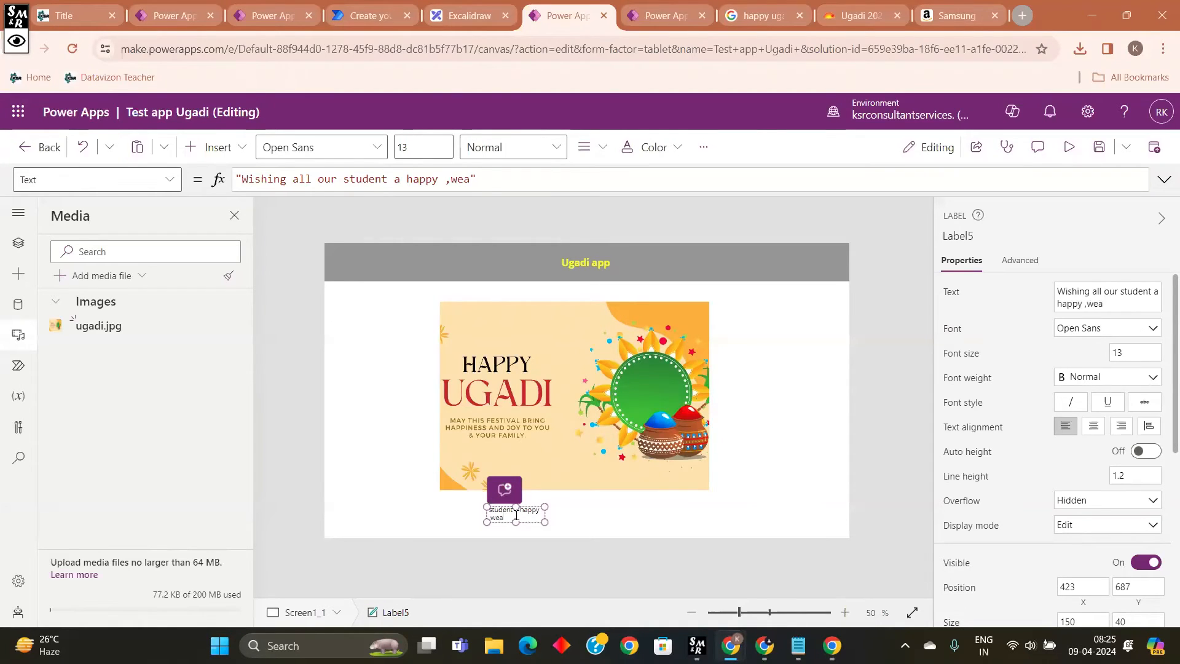
type("lthy and ")
type("pro")
type("spo")
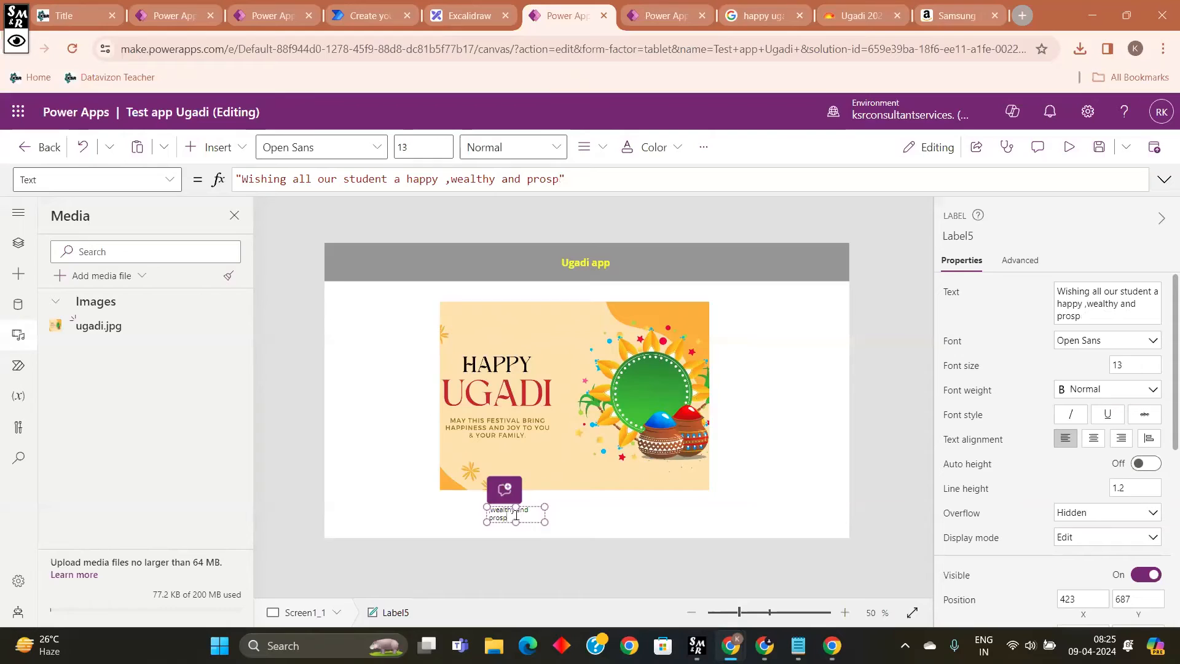
type("rous ")
type("new year")
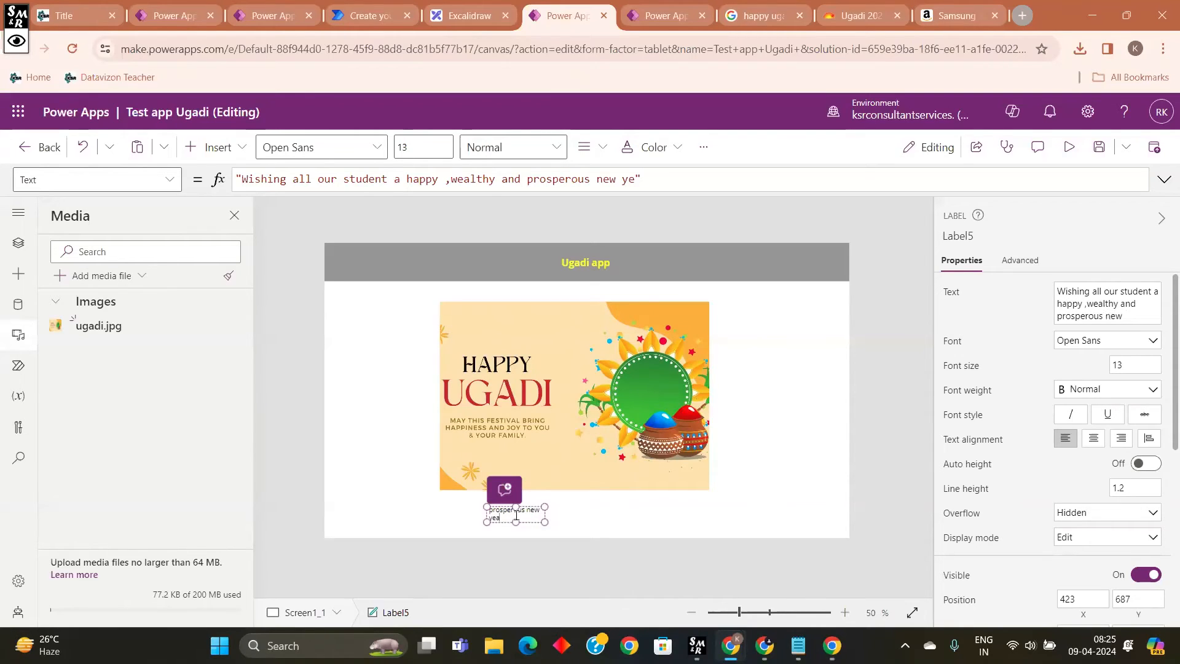
Step: Give the greeting label font size 21 and a frame of about 642 by 68 at about X 414, Y 669
left_click_drag(543, 527, 733, 533)
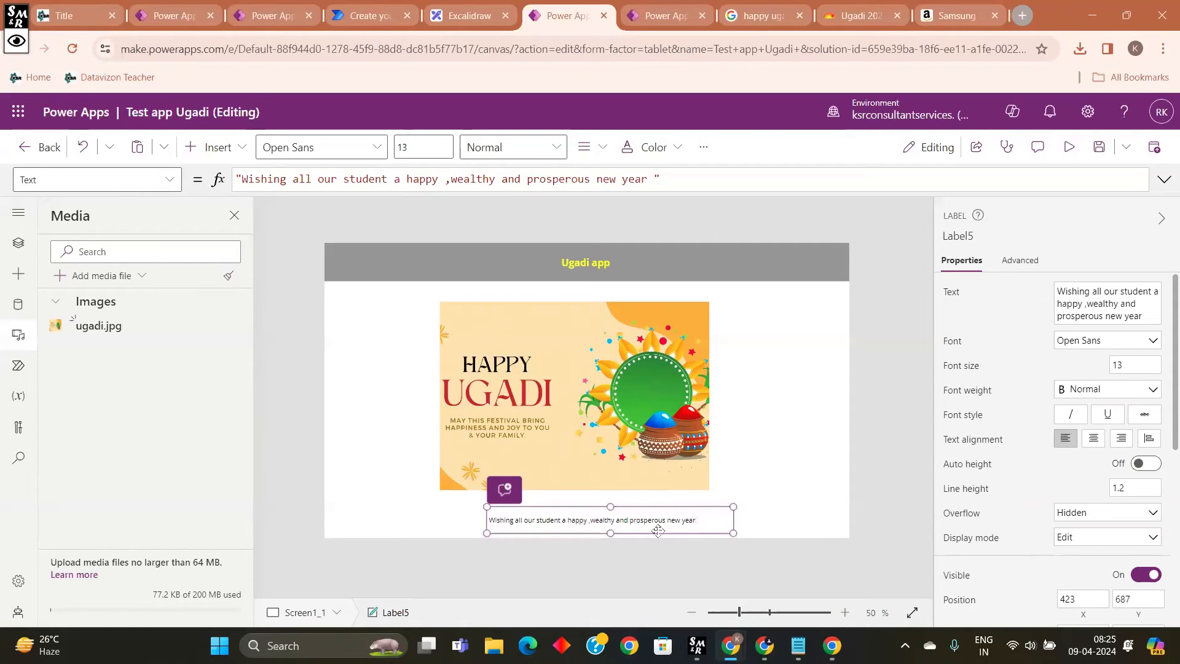
left_click_drag(599, 519, 606, 506)
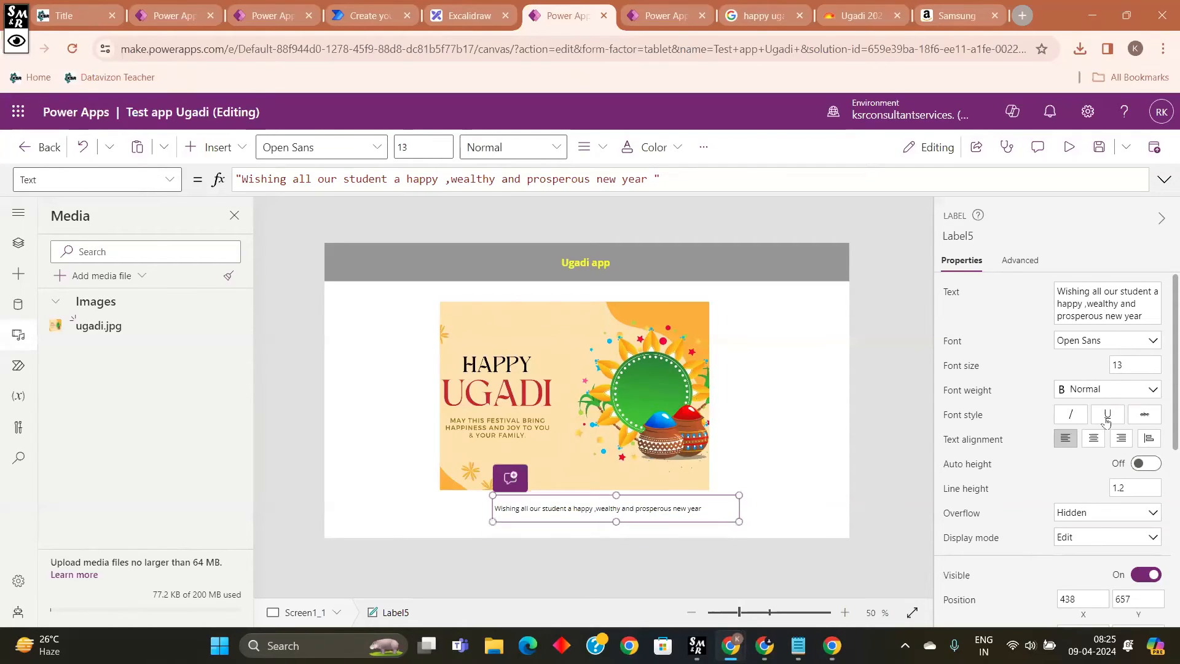
left_click_drag(1132, 362, 1113, 365)
type("21")
key("Return")
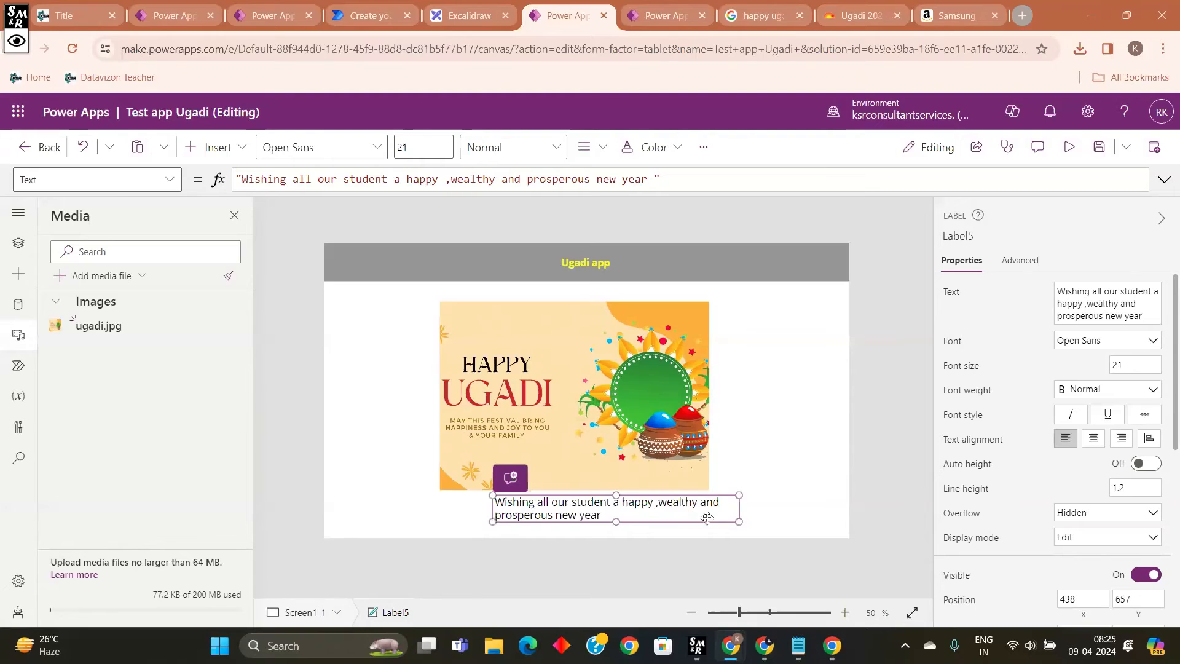
left_click_drag(662, 508, 653, 514)
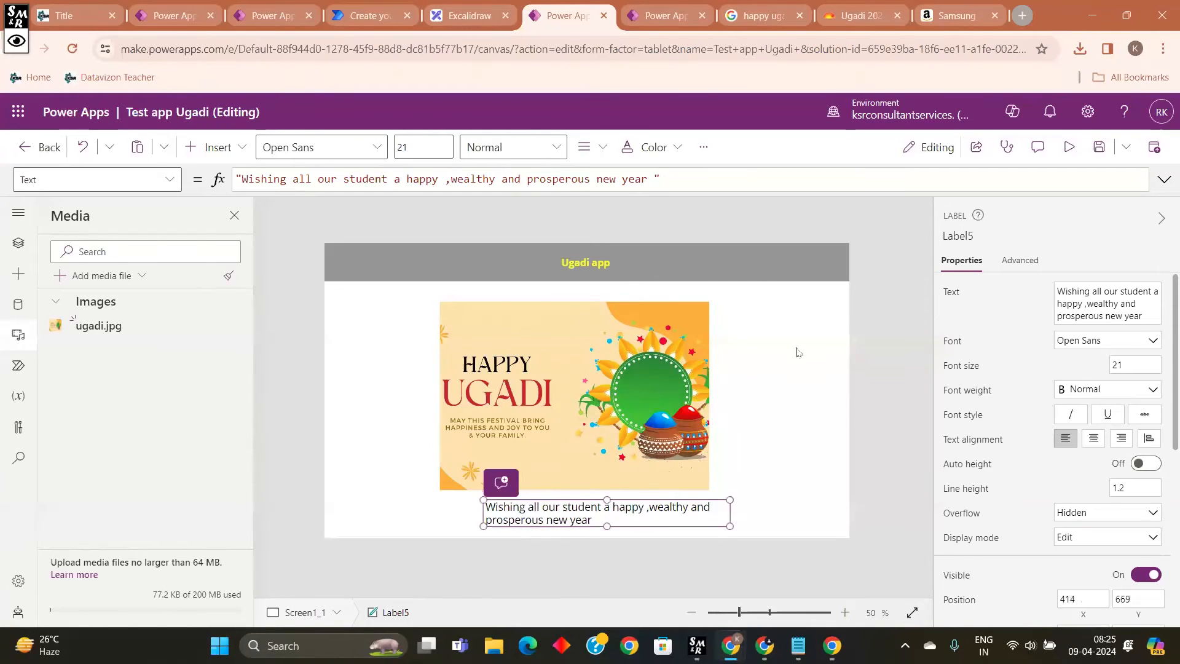
Step: Change the greeting label's text color to the standard yellow
left_click(801, 253)
left_click(686, 514)
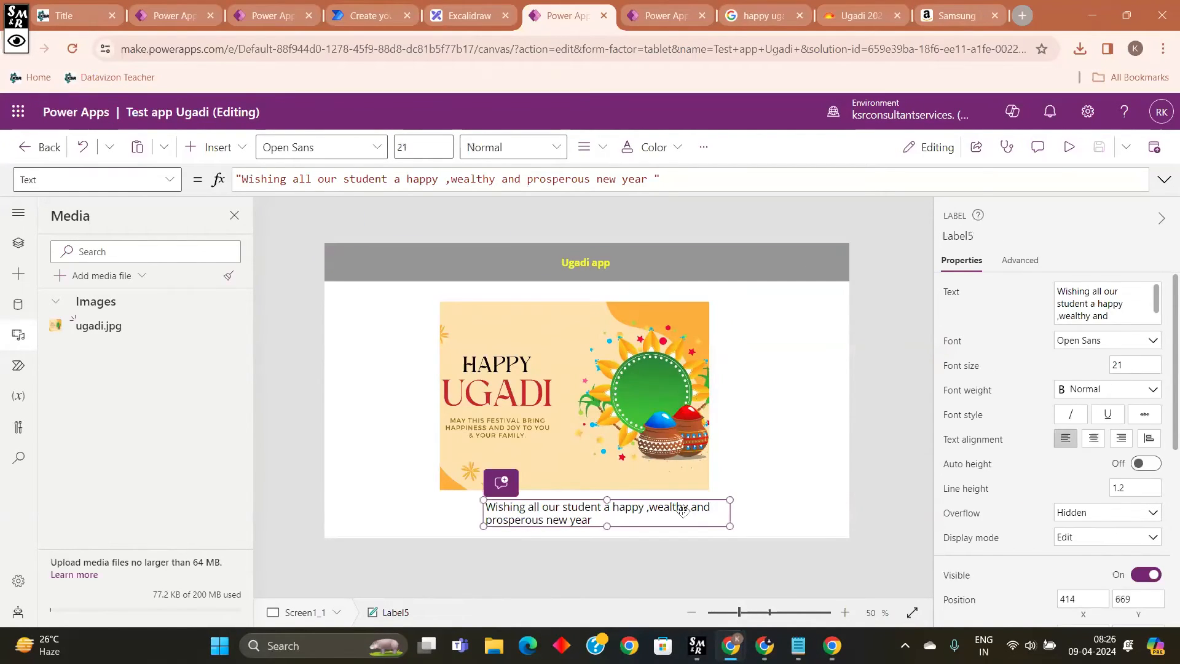
scroll(1111, 460, "down", 5)
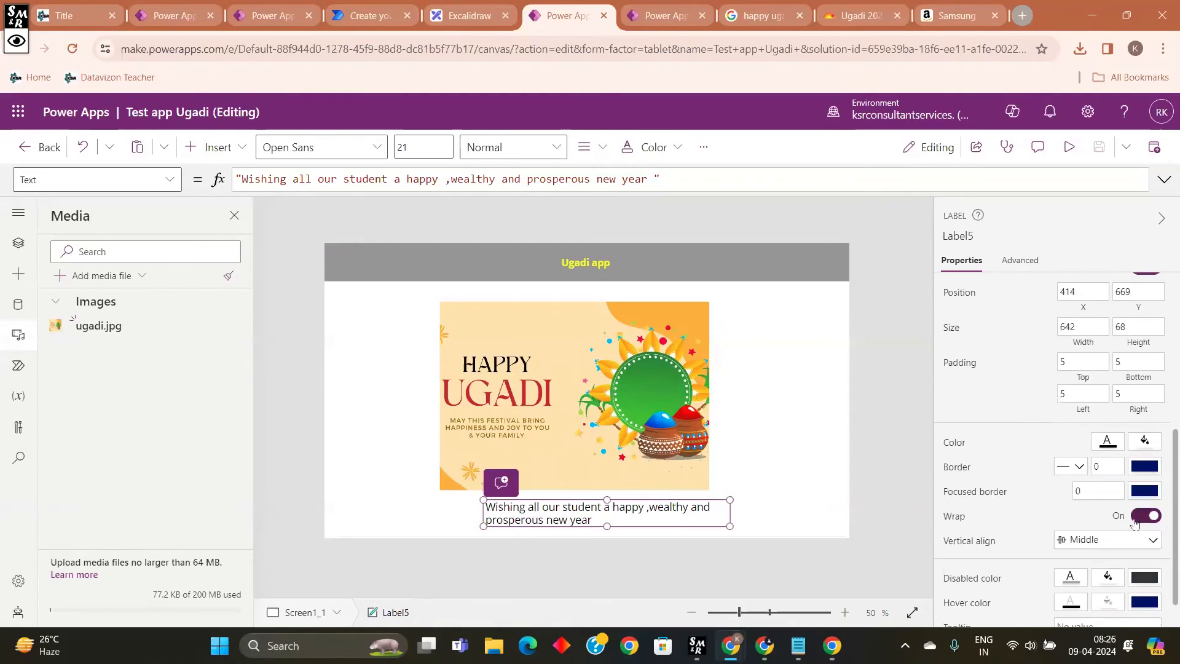
left_click(1107, 441)
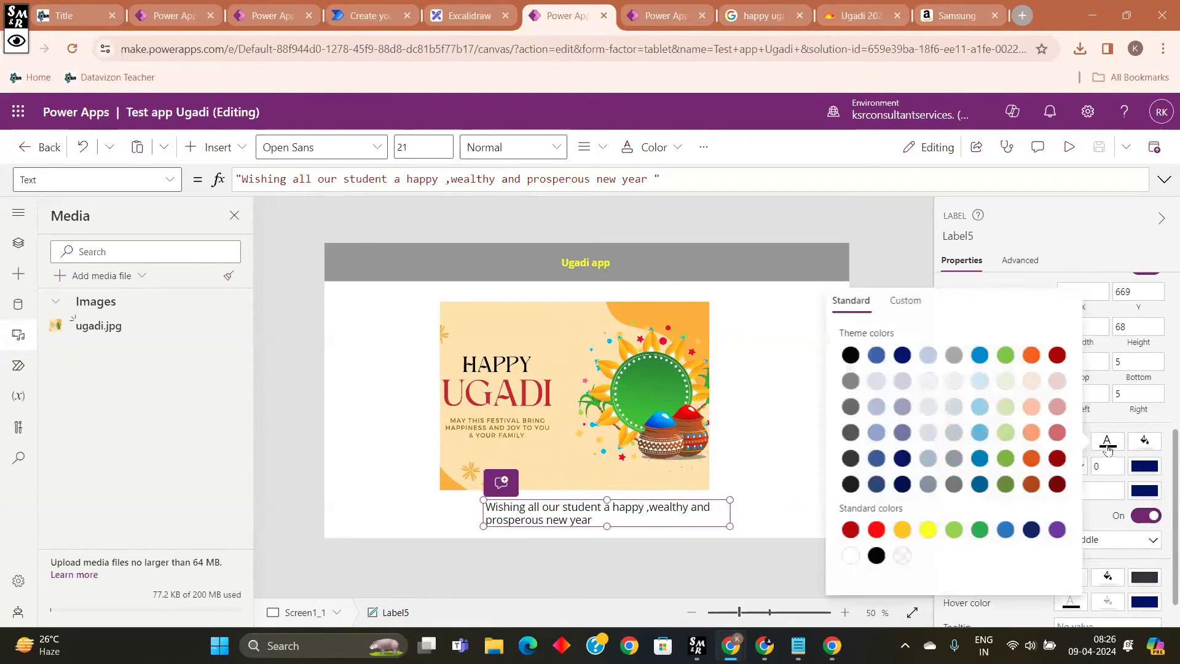
left_click(924, 533)
left_click(739, 413)
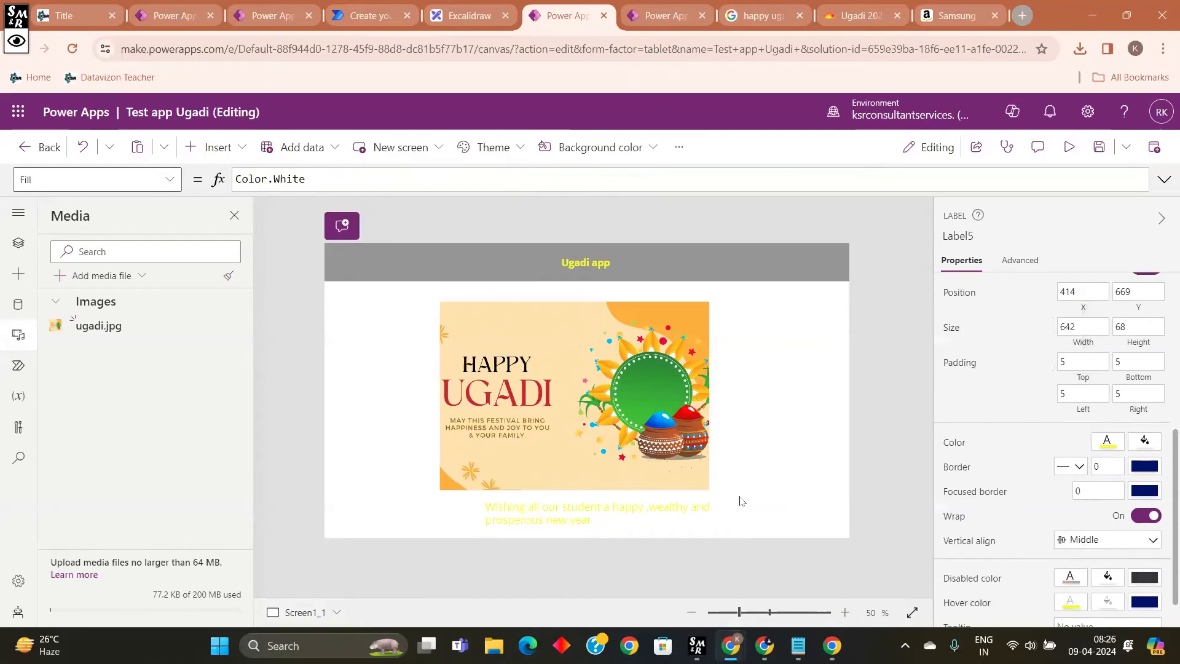
Step: Fill the greeting label's background with the medium gray theme color
left_click(724, 515)
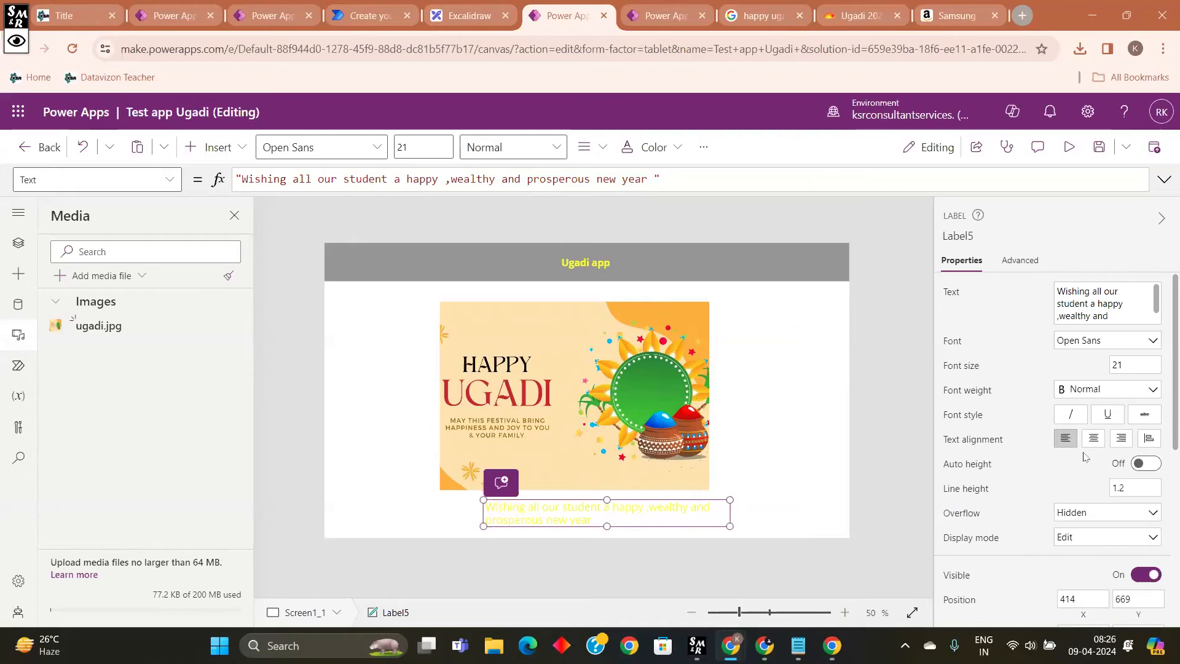
scroll(1085, 456, "down", 5)
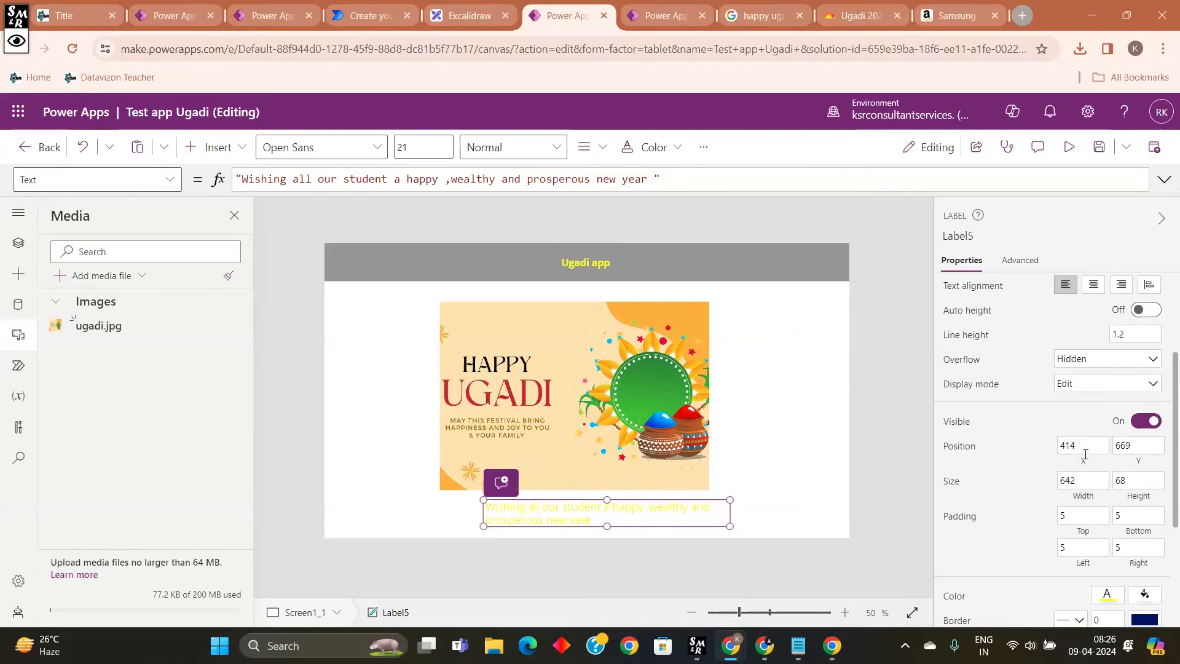
left_click(1144, 447)
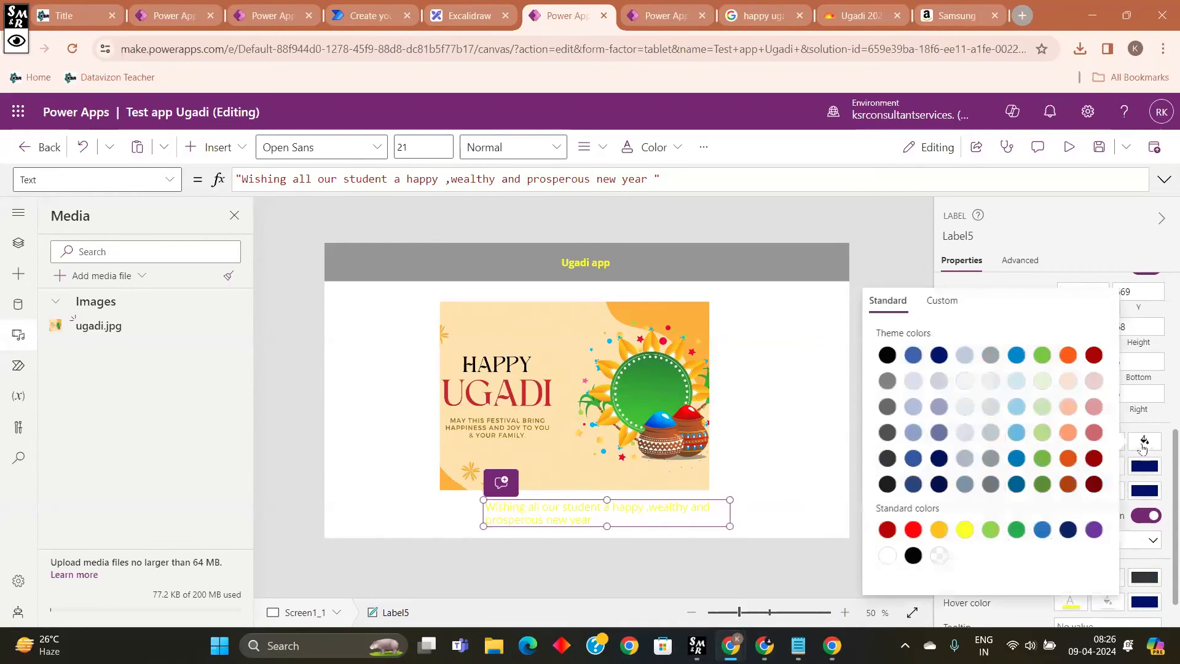
left_click(993, 363)
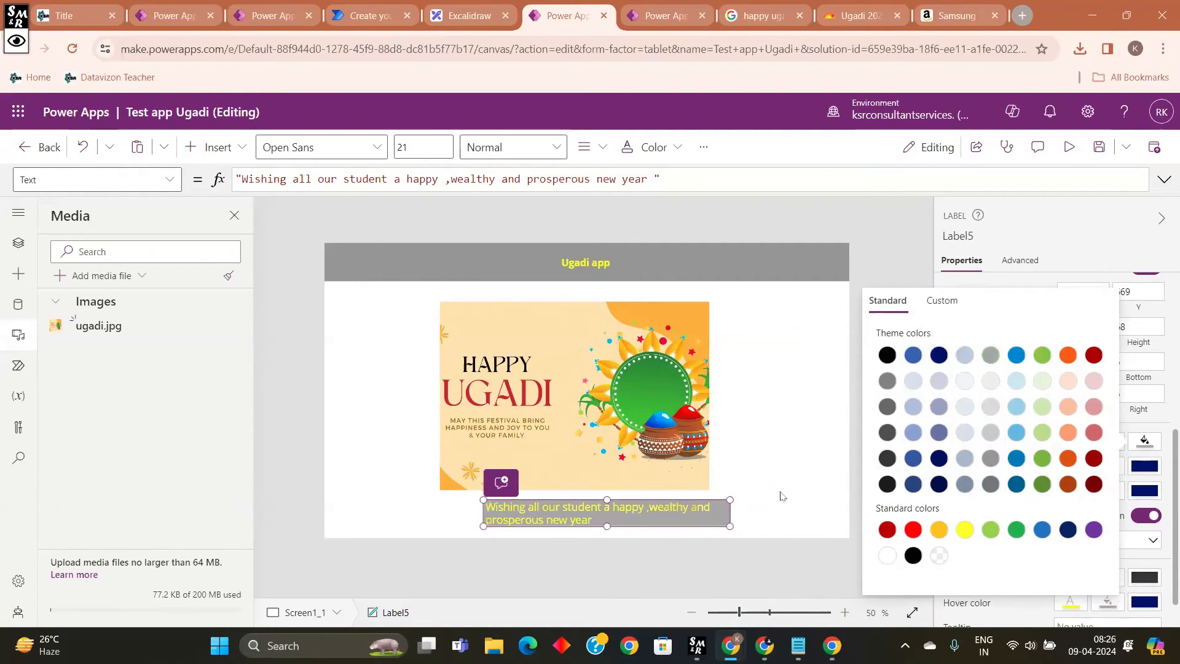
left_click(783, 493)
Step: Move the greeting label to about X 300, Y 671 and resize it to span the width of the Ugadi picture
left_click(669, 507)
left_click_drag(668, 507, 709, 530)
double_click(625, 507)
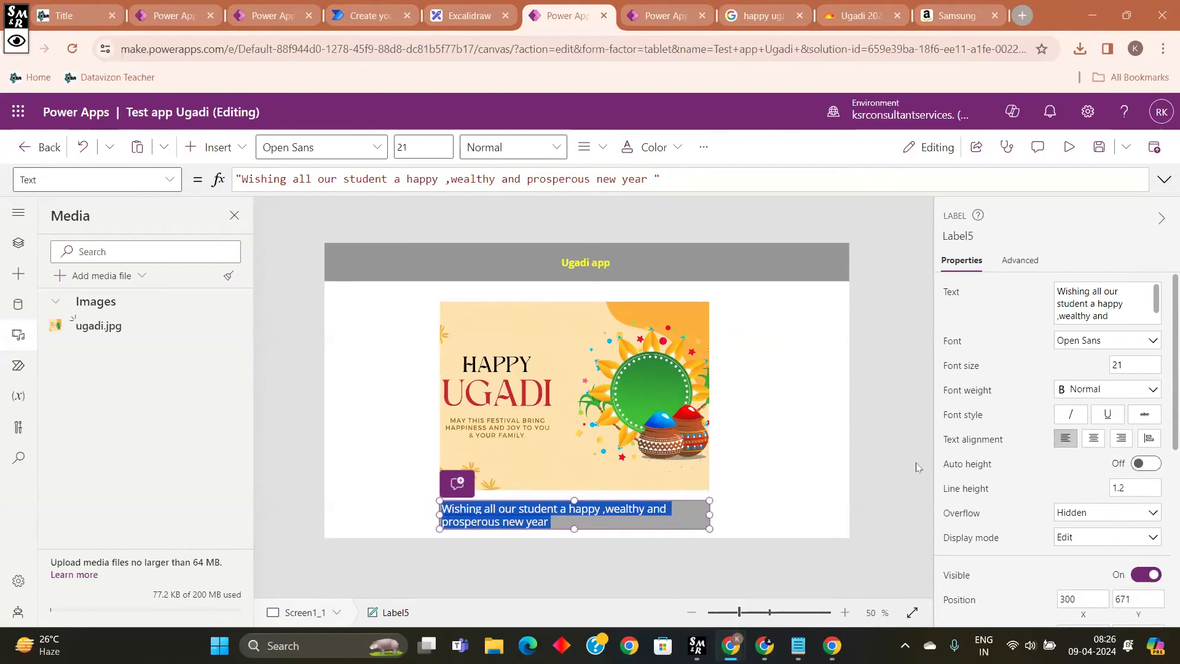
left_click(685, 537)
left_click(681, 518)
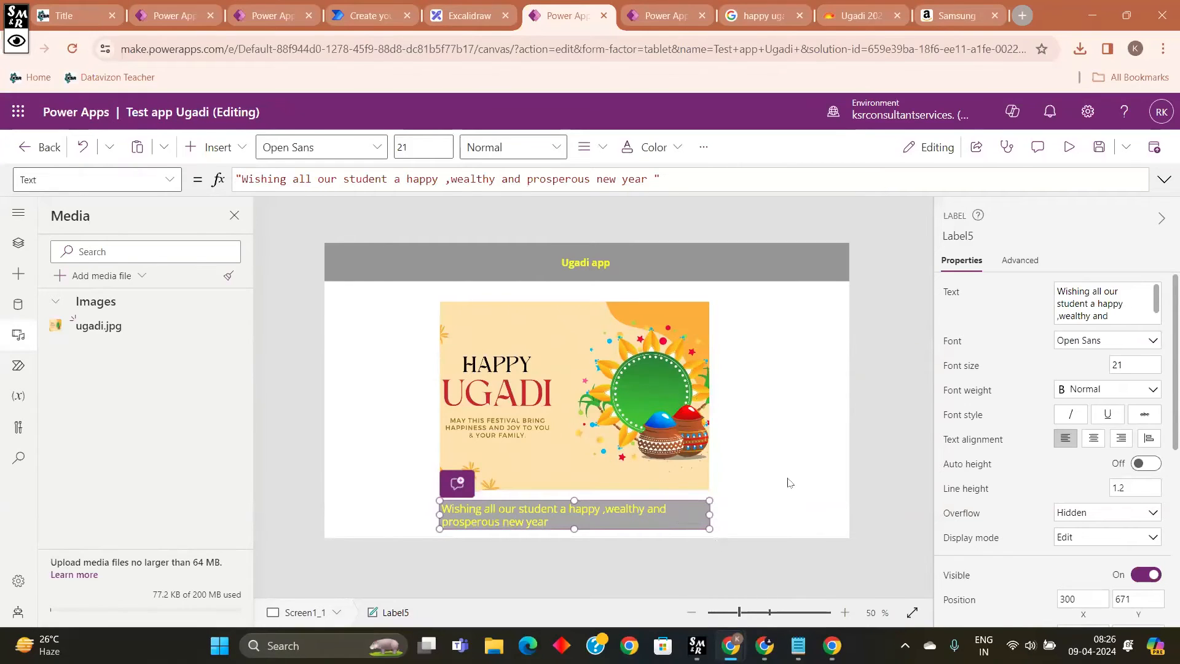
left_click(699, 534)
left_click(700, 525)
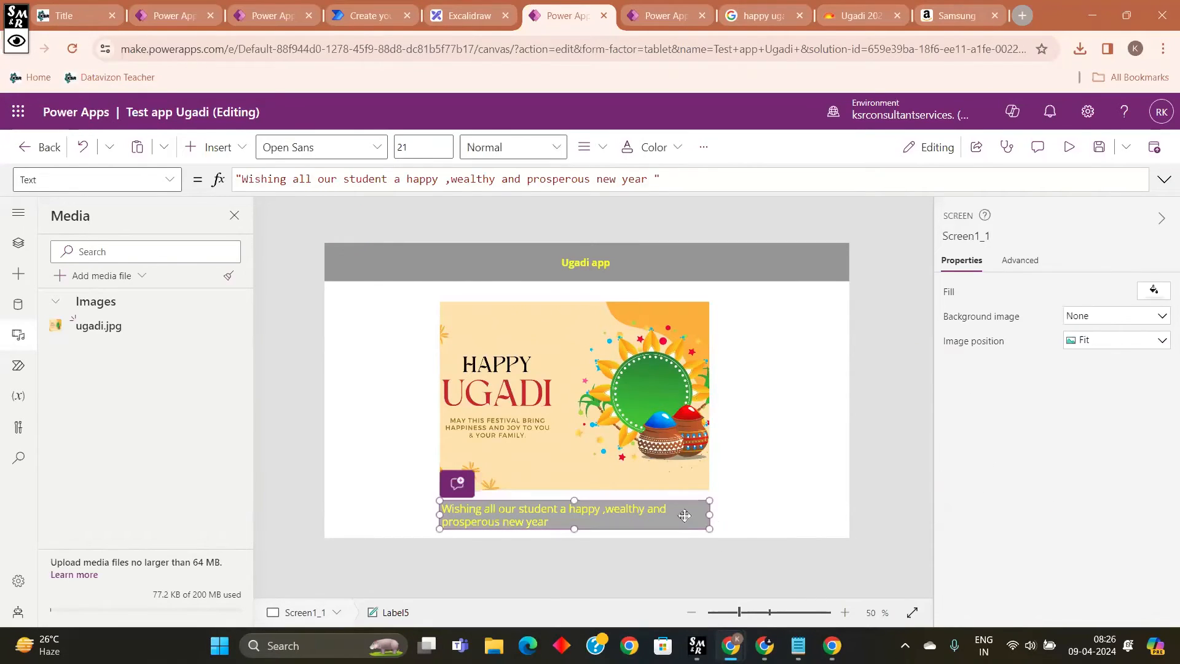
left_click(784, 472)
left_click(658, 433)
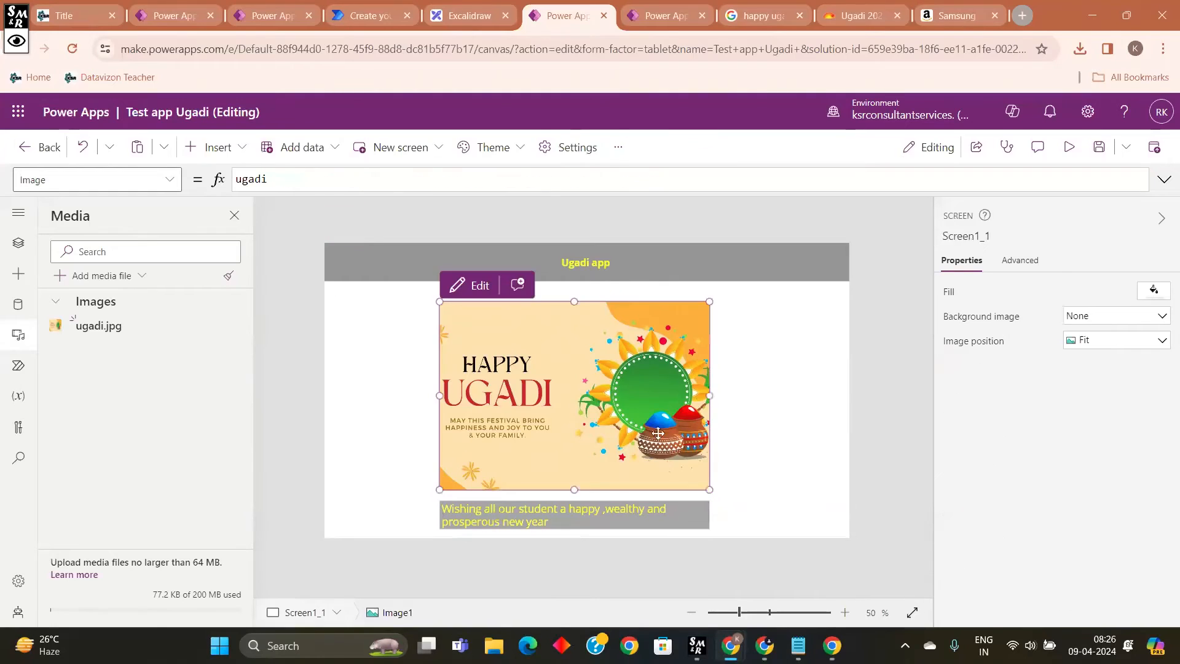
left_click(782, 467)
left_click(677, 522)
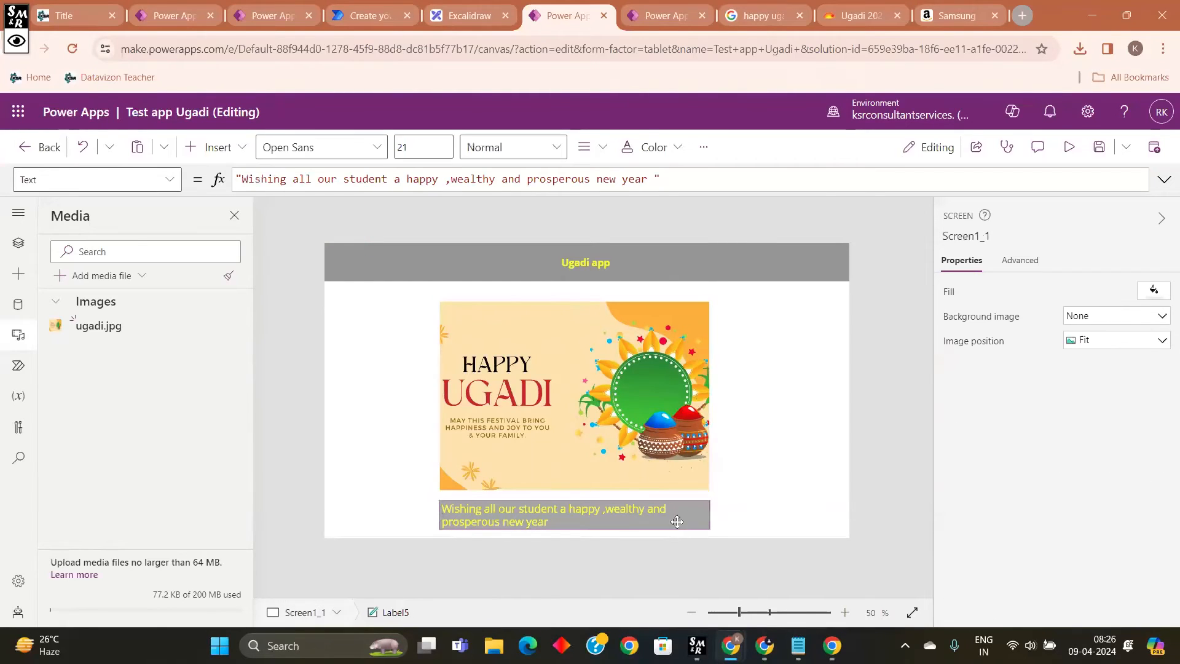
left_click(737, 263)
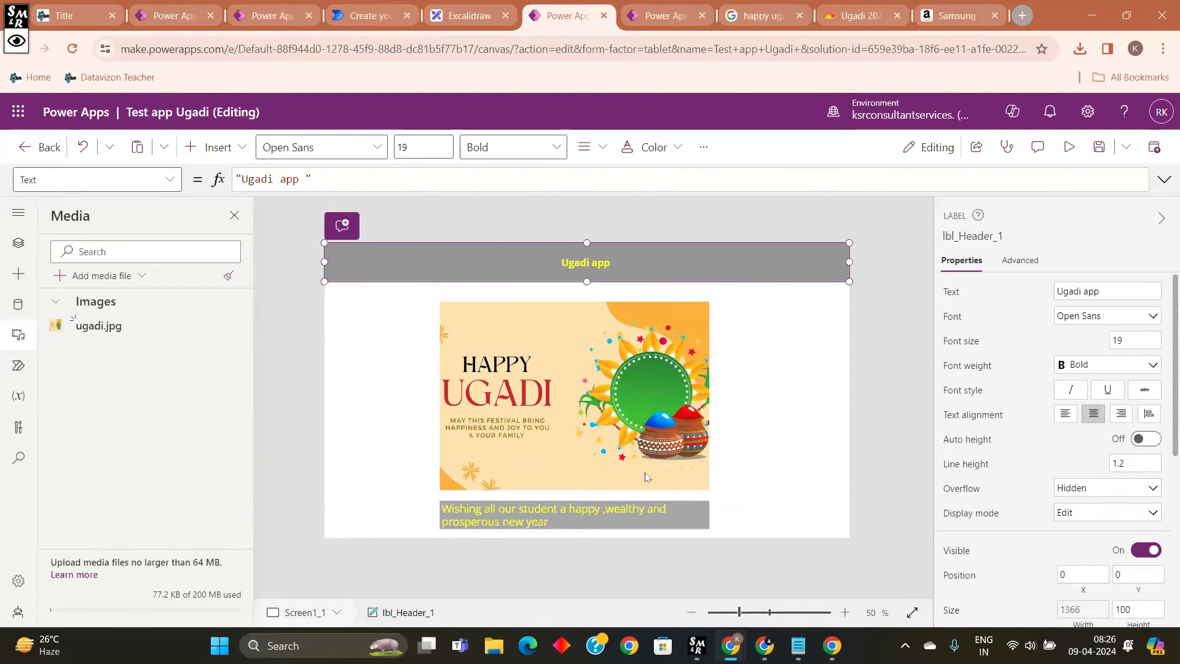
Step: Try the Dancing Script and Great Vibes fonts and the Semibold weight on the greeting label
left_click(664, 514)
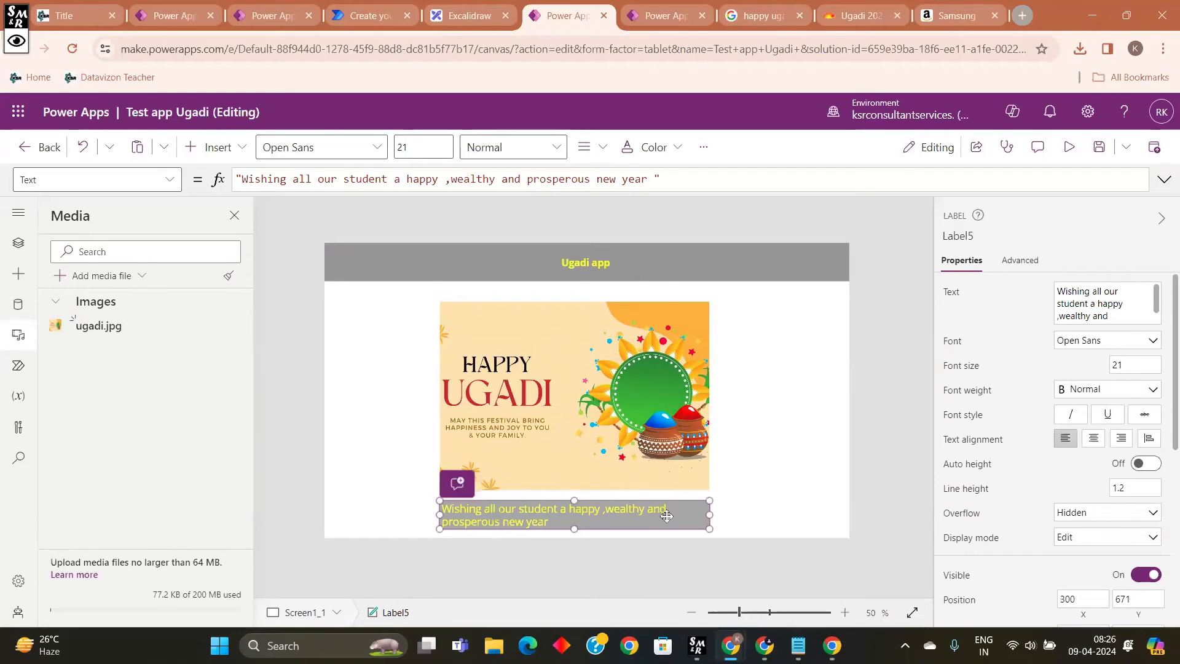
left_click(1147, 343)
left_click(1100, 396)
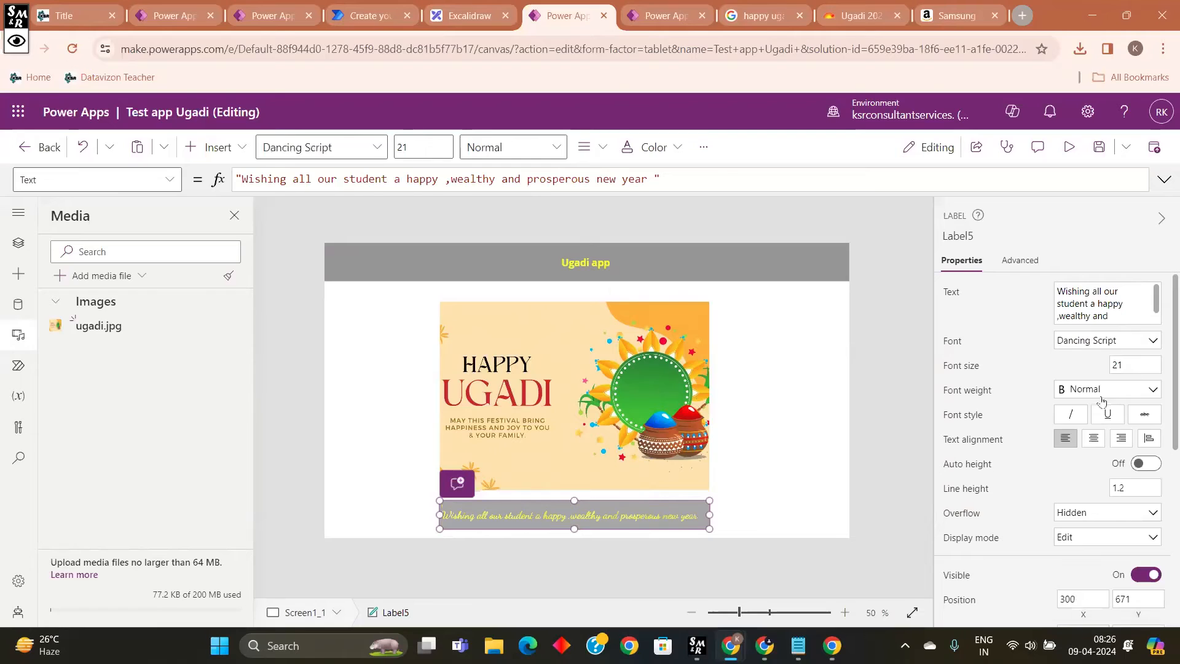
left_click(1110, 348)
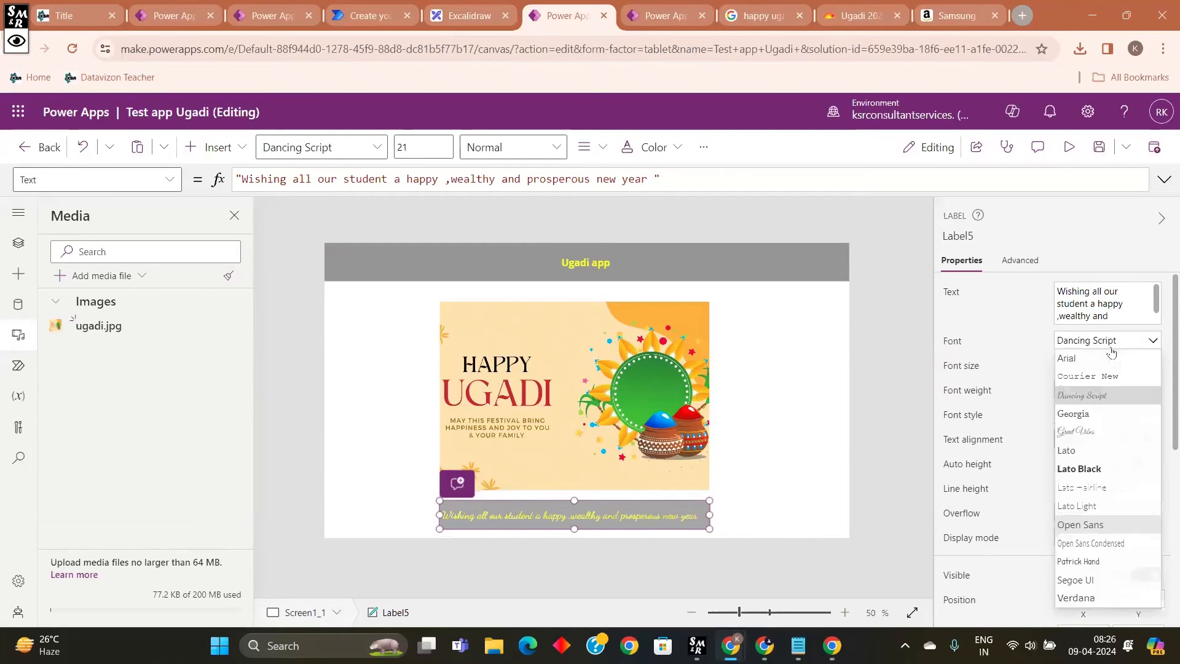
left_click(1105, 426)
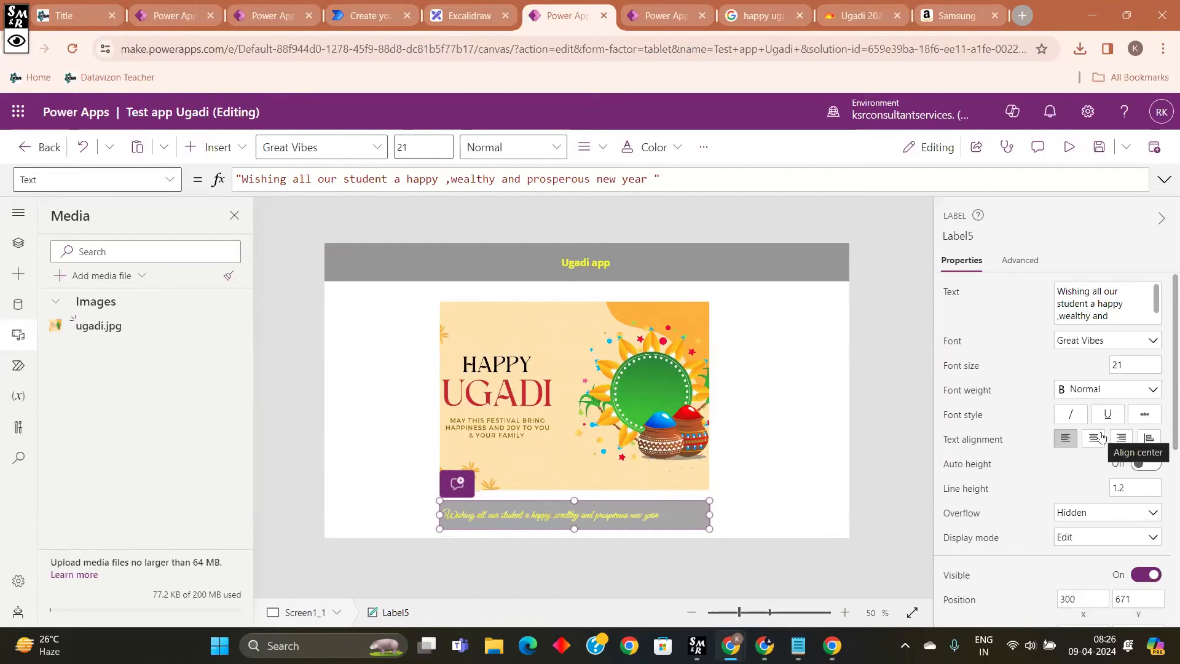
left_click(1124, 393)
left_click(1111, 432)
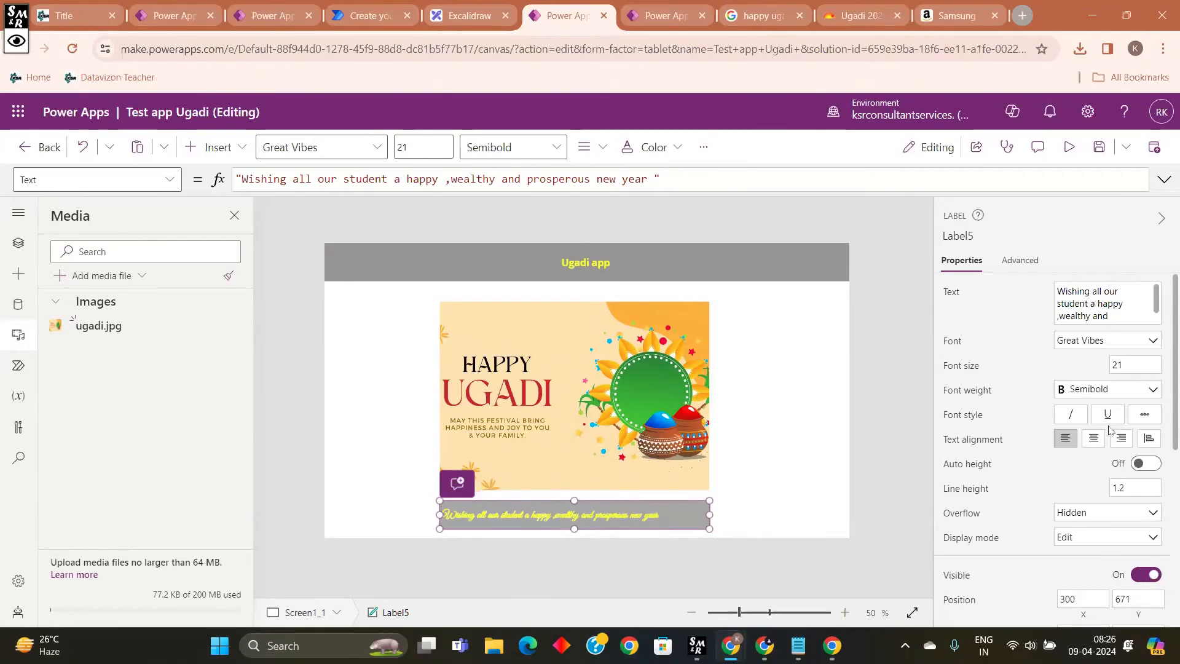
Step: Set the greeting label's font to Patrick Hand and its font weight to Lighter
left_click(1118, 342)
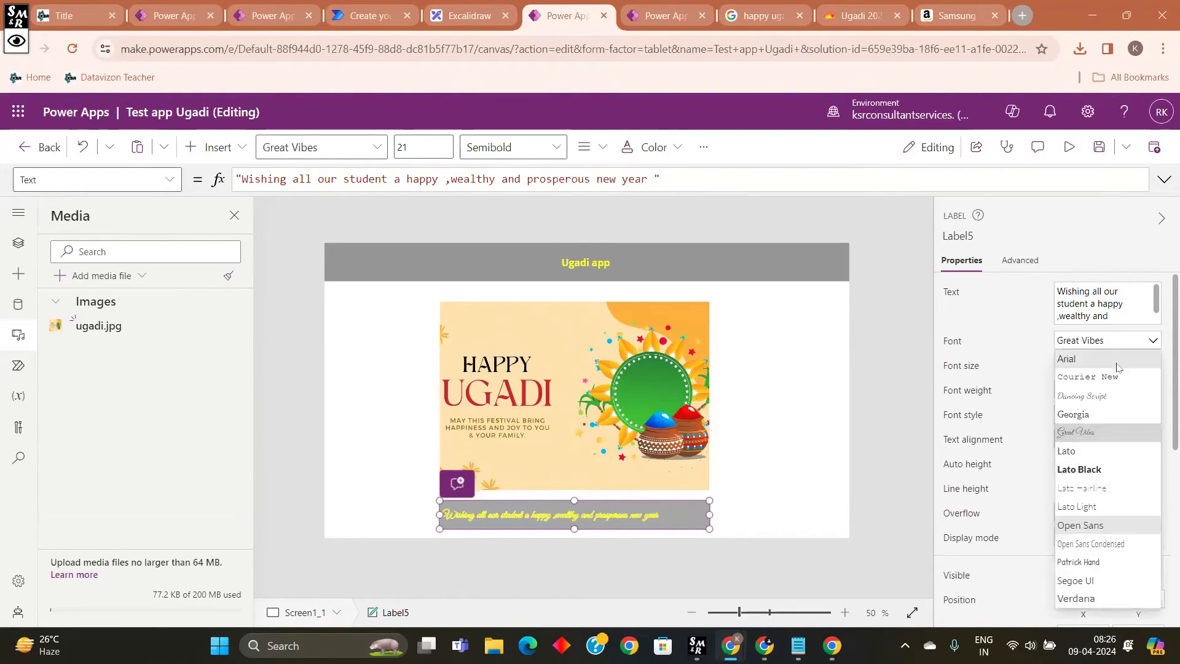
left_click(1102, 563)
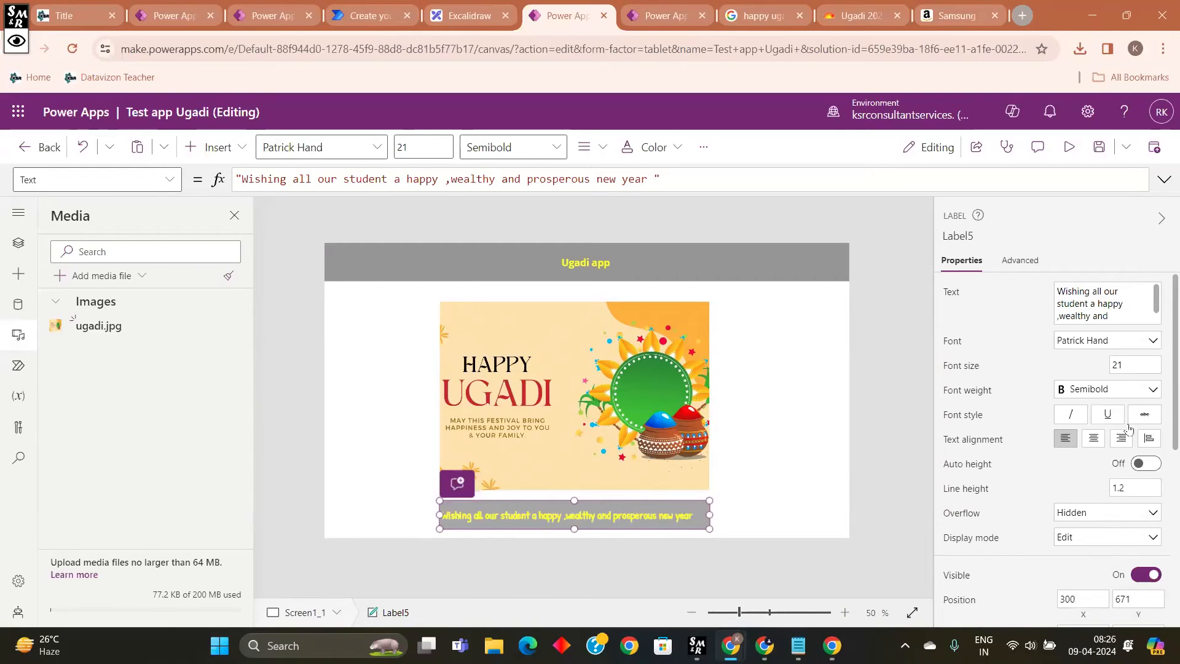
left_click(1118, 389)
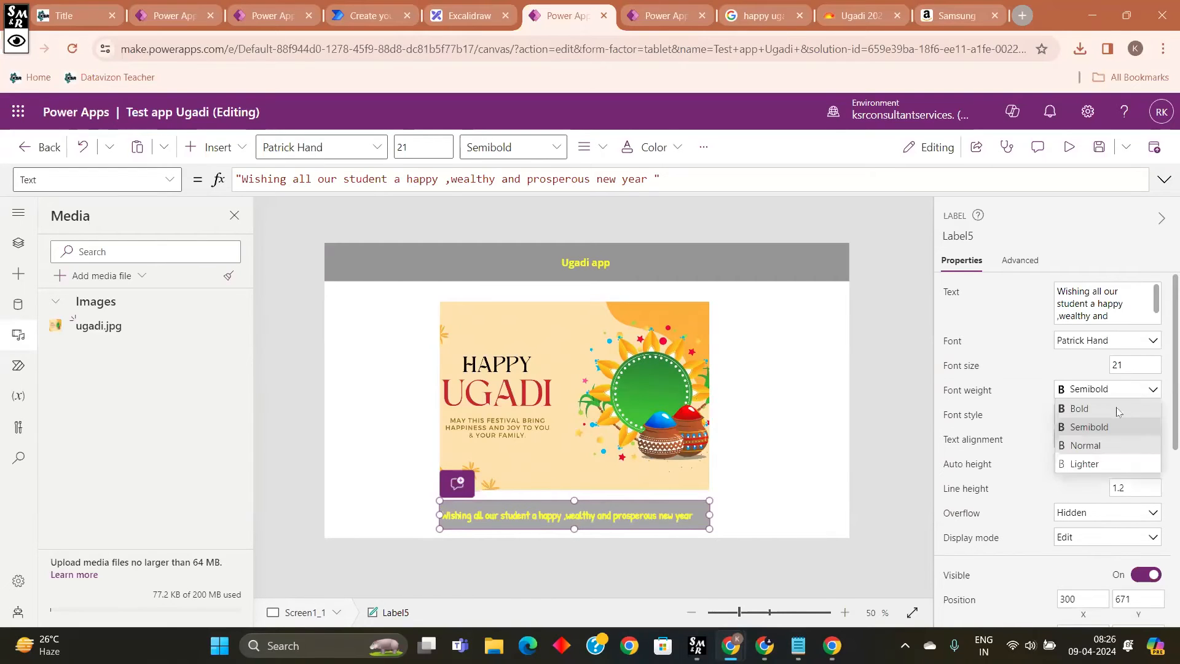
left_click(1100, 463)
left_click(803, 518)
Step: Widen the greeting label slightly past the picture and change "student" to "students" in its text
left_click(701, 521)
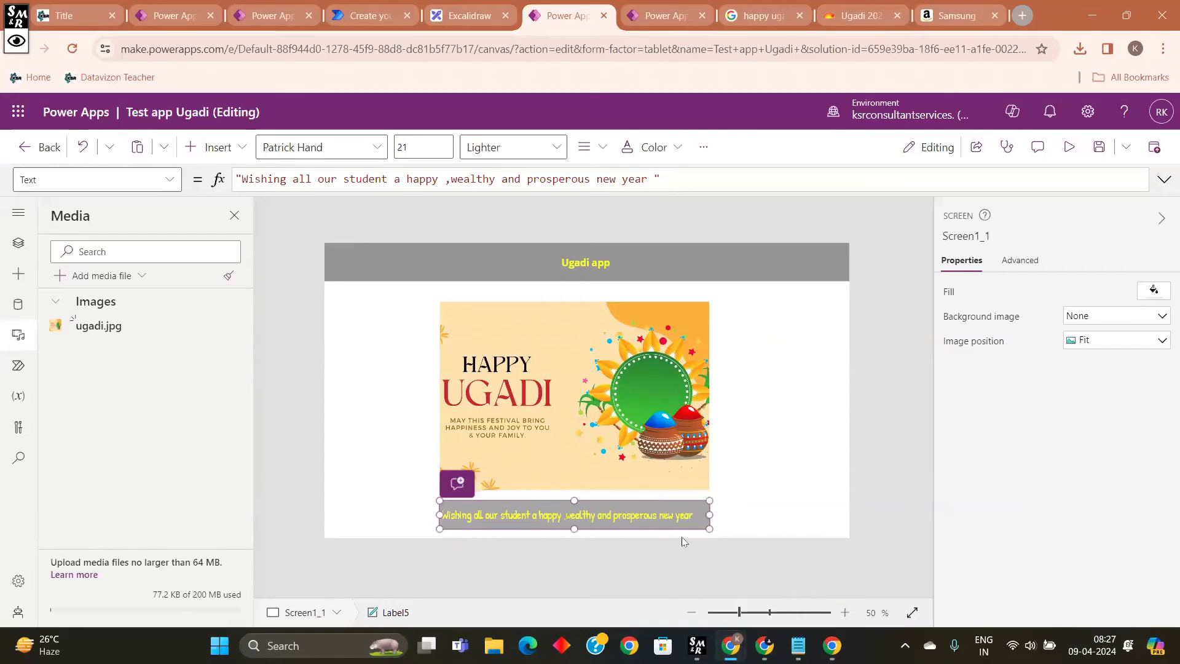
left_click_drag(709, 529, 723, 529)
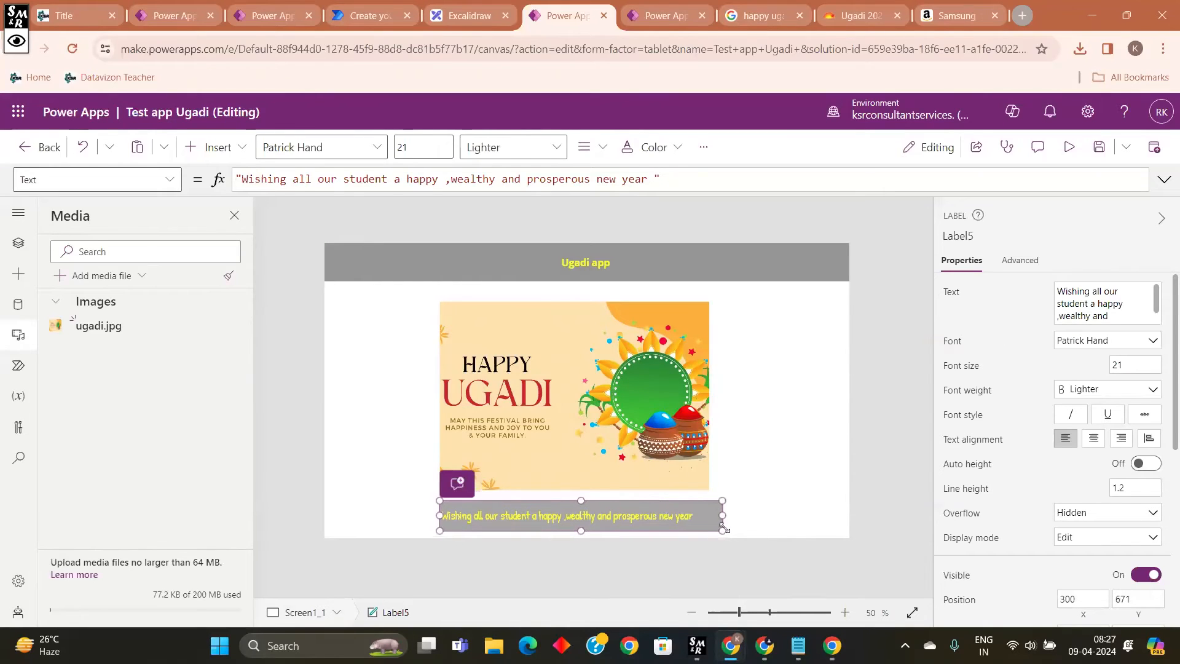
left_click(803, 450)
double_click(537, 516)
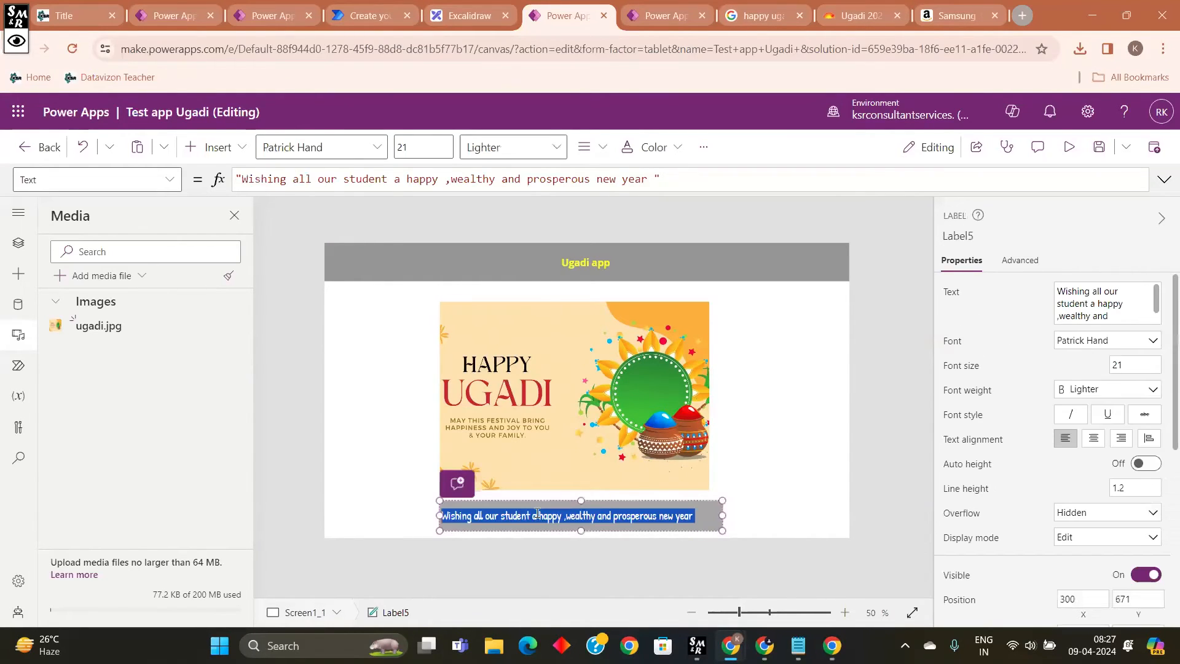
left_click(532, 516)
type("s")
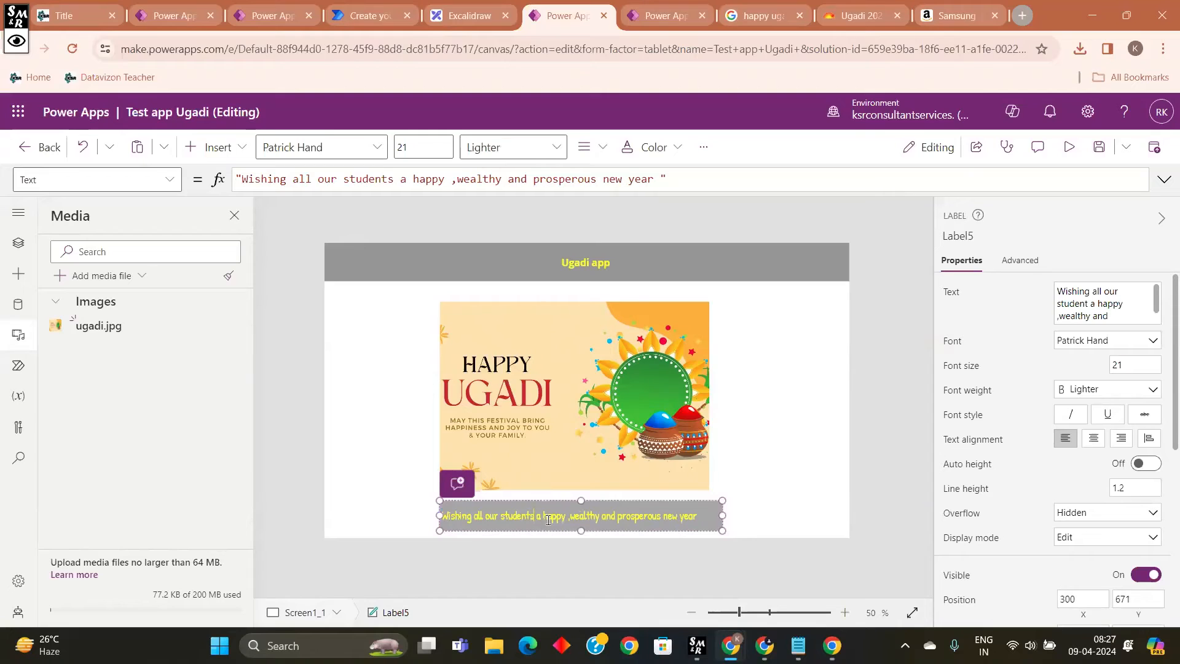
left_click(897, 459)
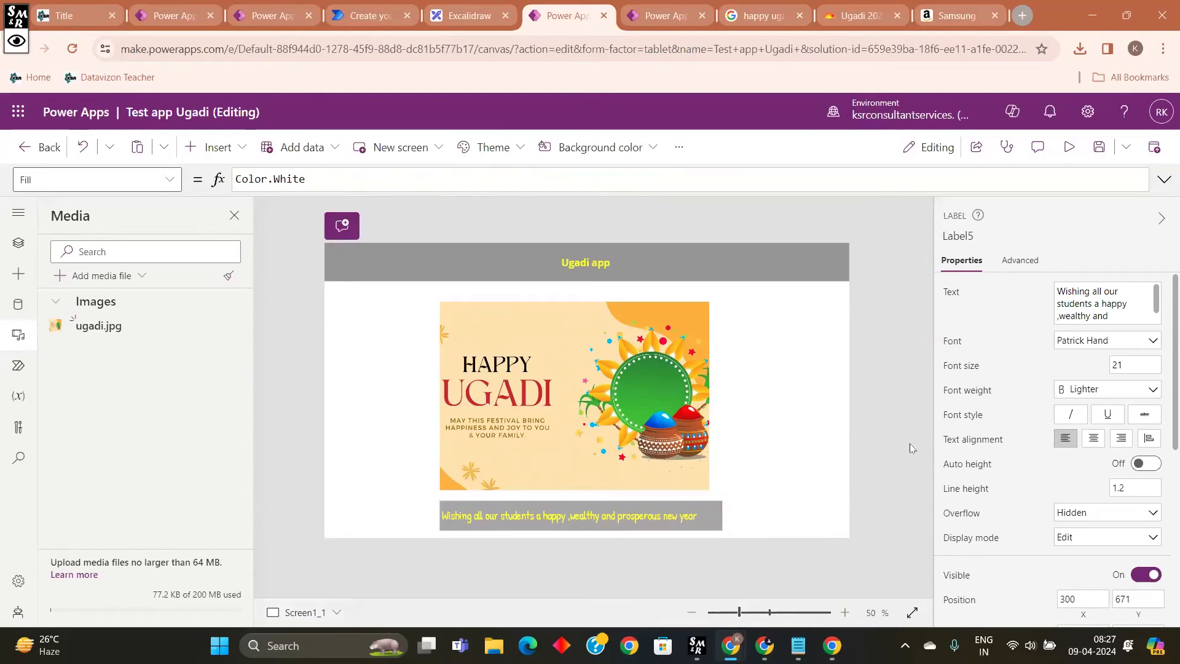
Step: Narrow the greeting label so its edges line up with the Ugadi picture above it
left_click(725, 531)
left_click_drag(720, 530, 707, 527)
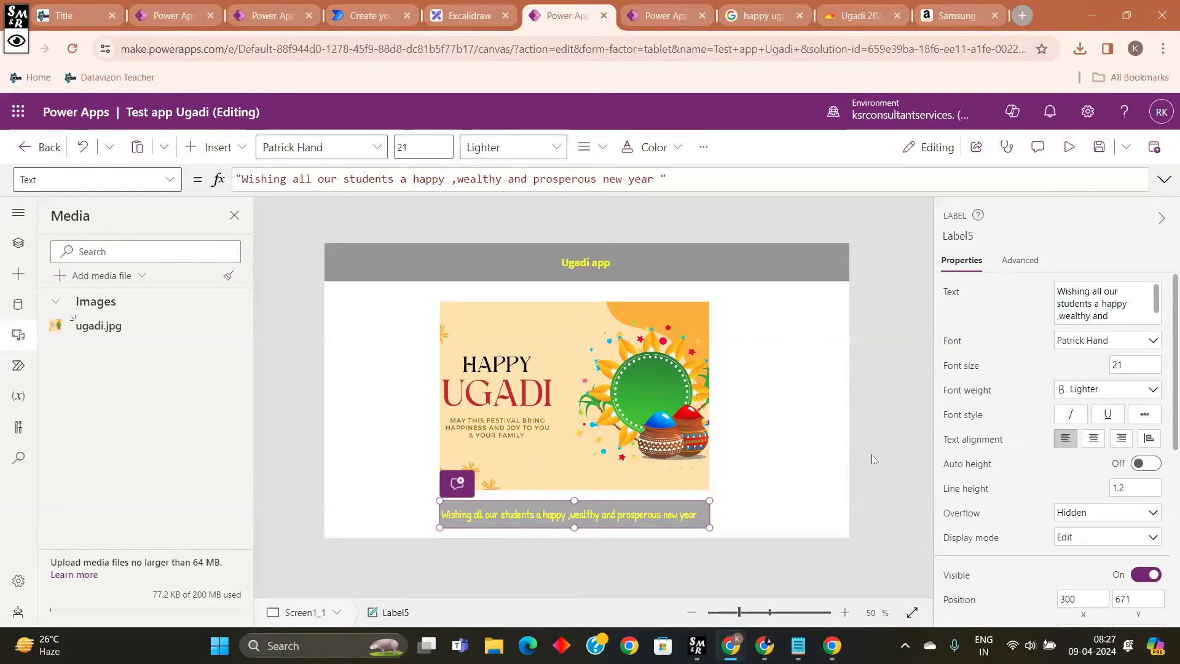
left_click(688, 389)
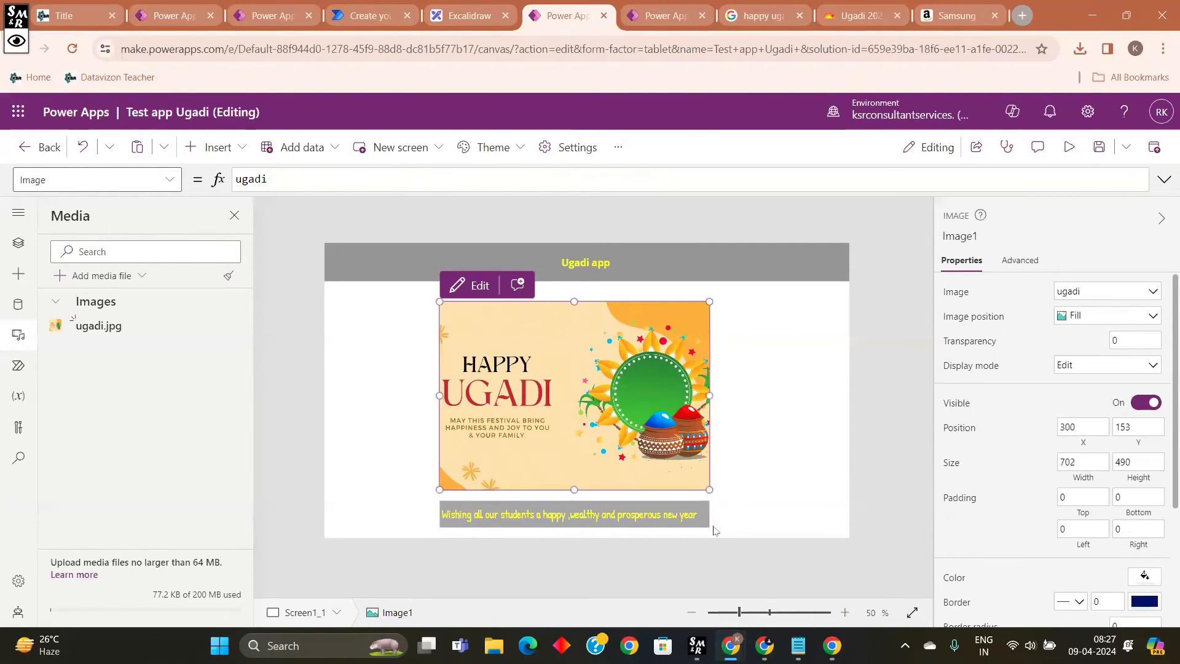
left_click(690, 524)
left_click(895, 426)
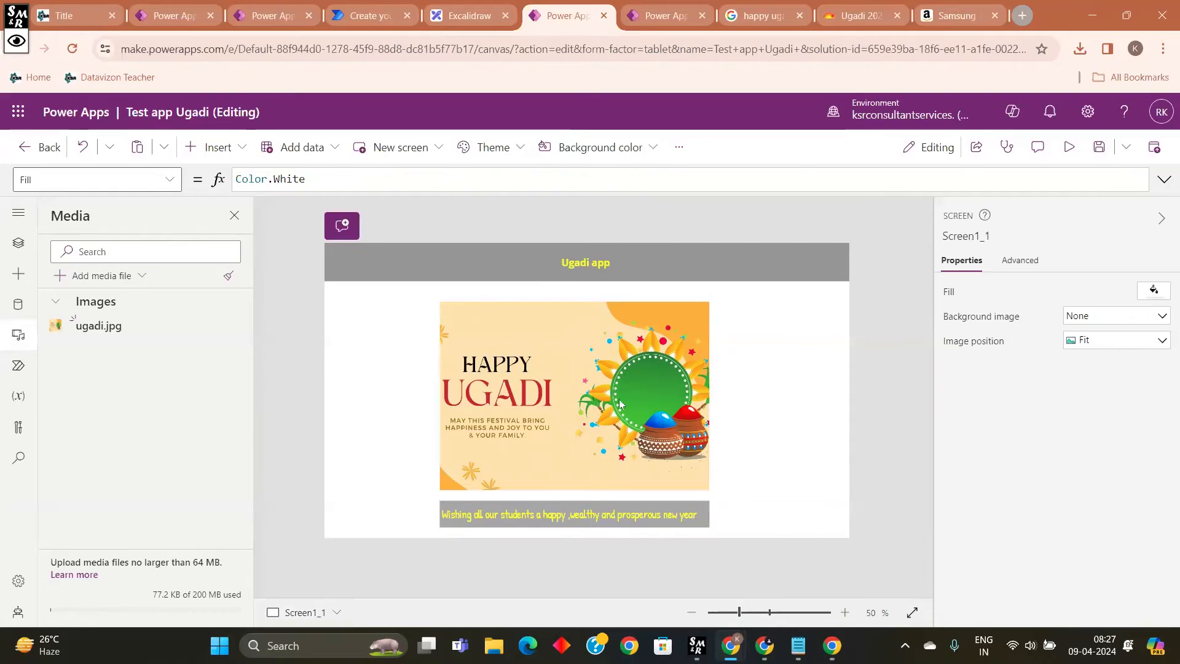
Step: Compare the contents of Screen1 and the duplicated Screen1_1 in the app's control hierarchy
left_click(636, 403)
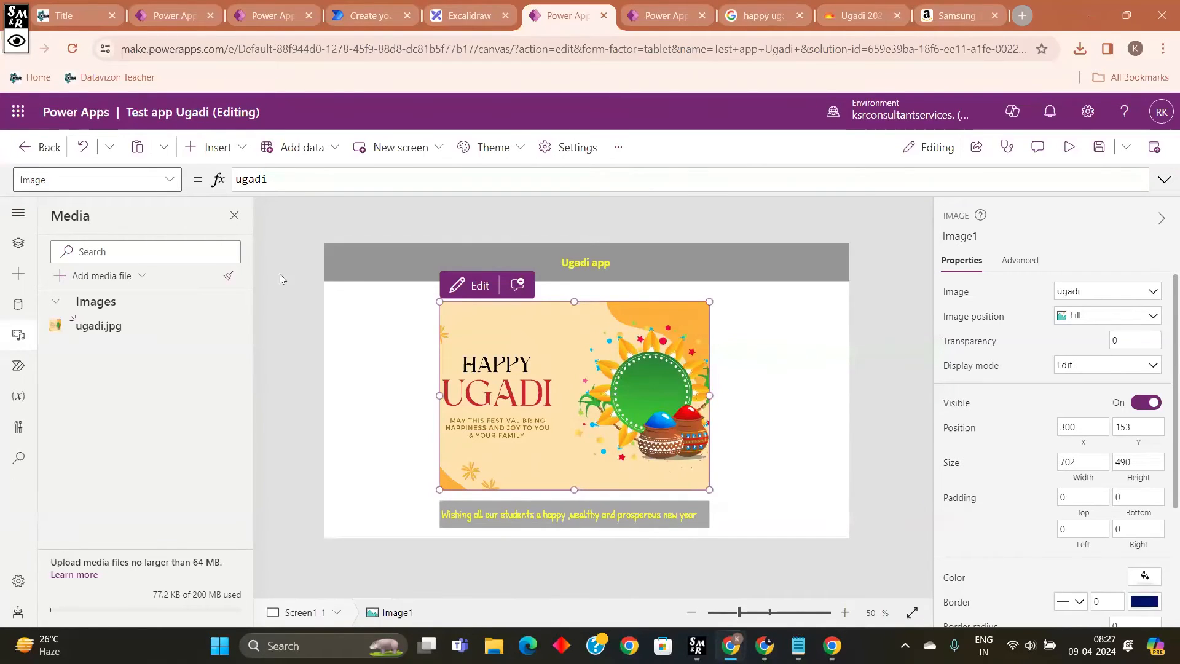
left_click(19, 242)
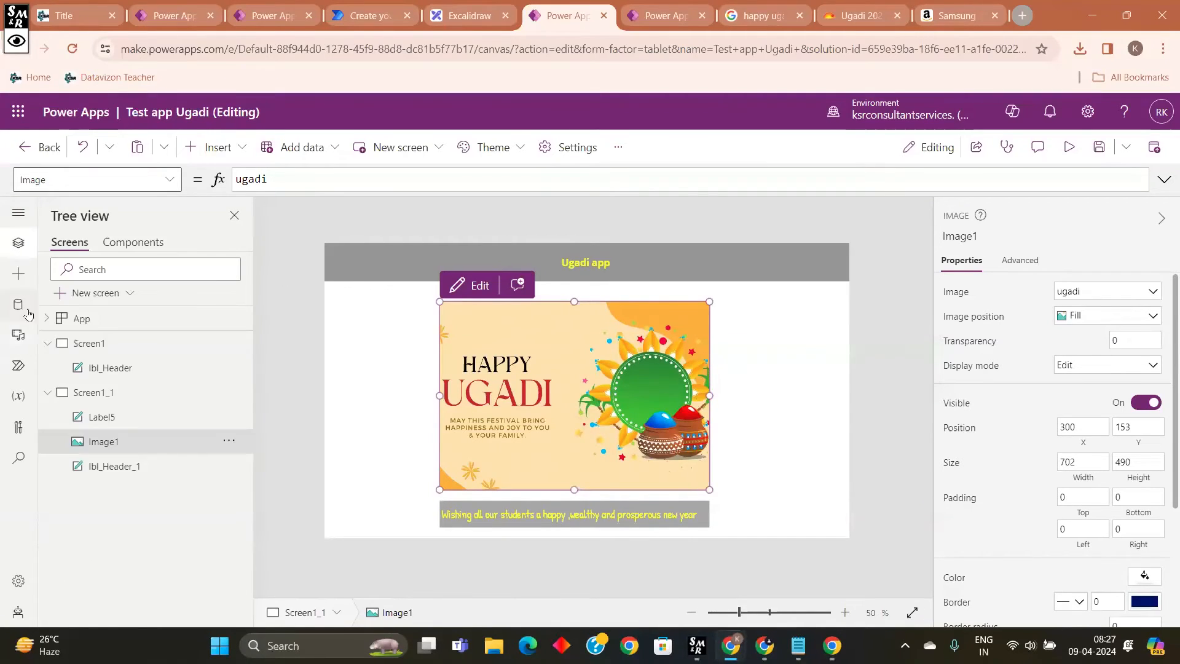
left_click(121, 370)
left_click(120, 345)
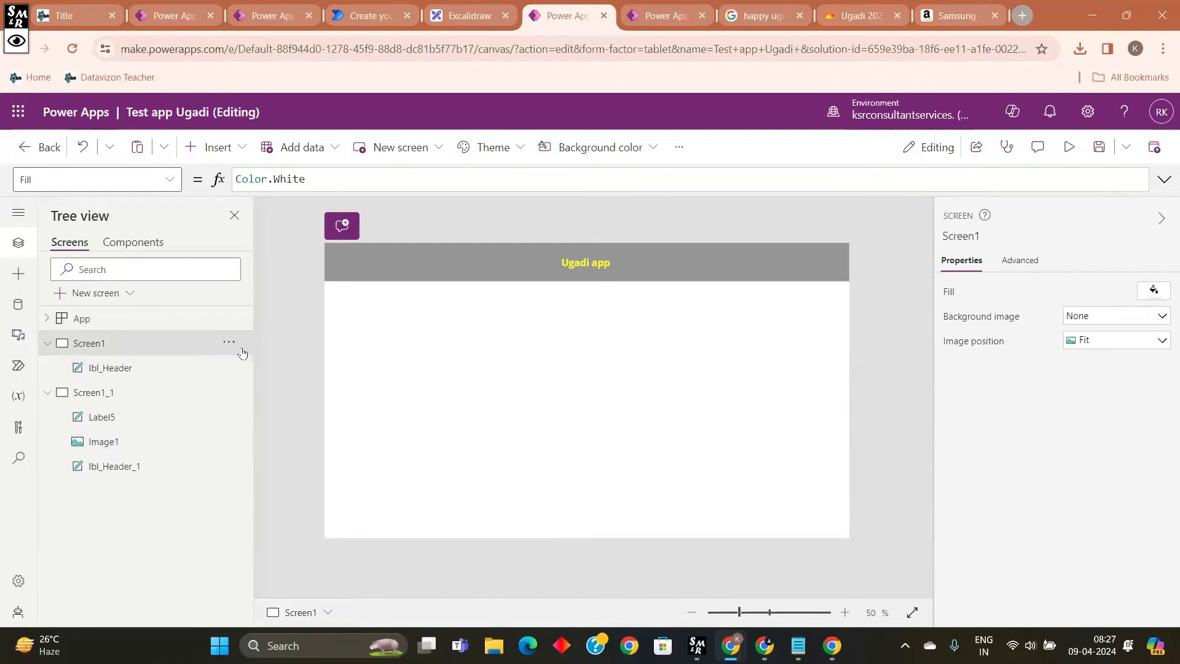
left_click(127, 399)
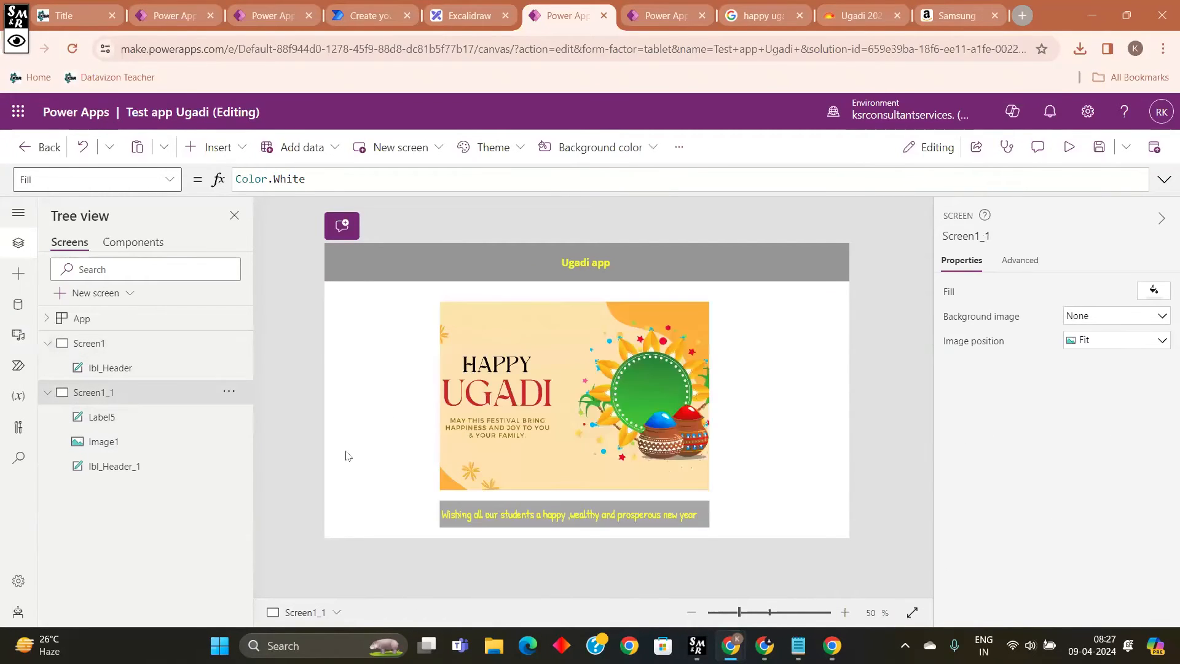
left_click(152, 372)
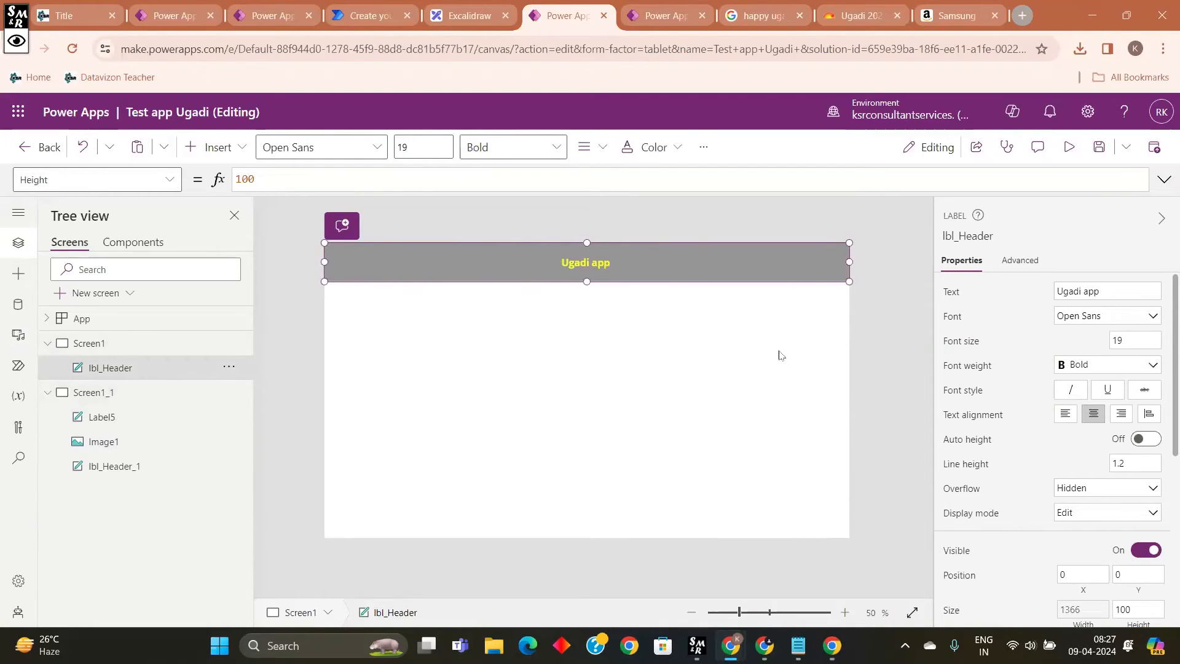
Step: Try to restore version 1 of Test app Ugadi from its version history
left_click(663, 17)
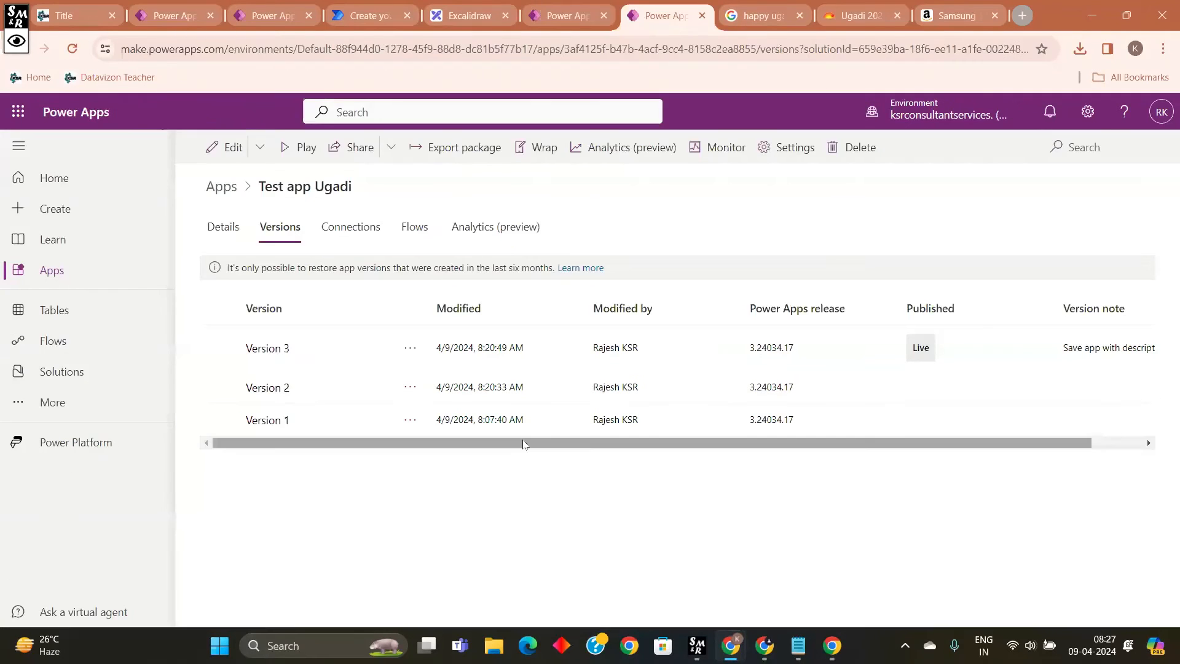
left_click_drag(540, 442, 500, 456)
left_click(417, 423)
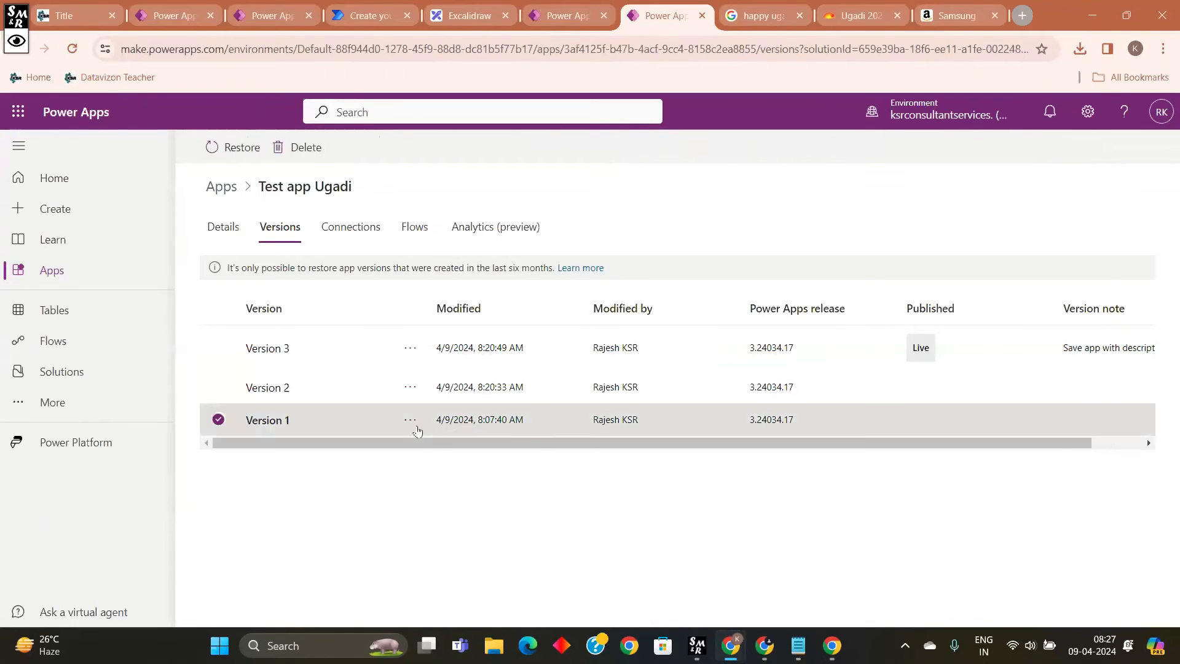
left_click(463, 449)
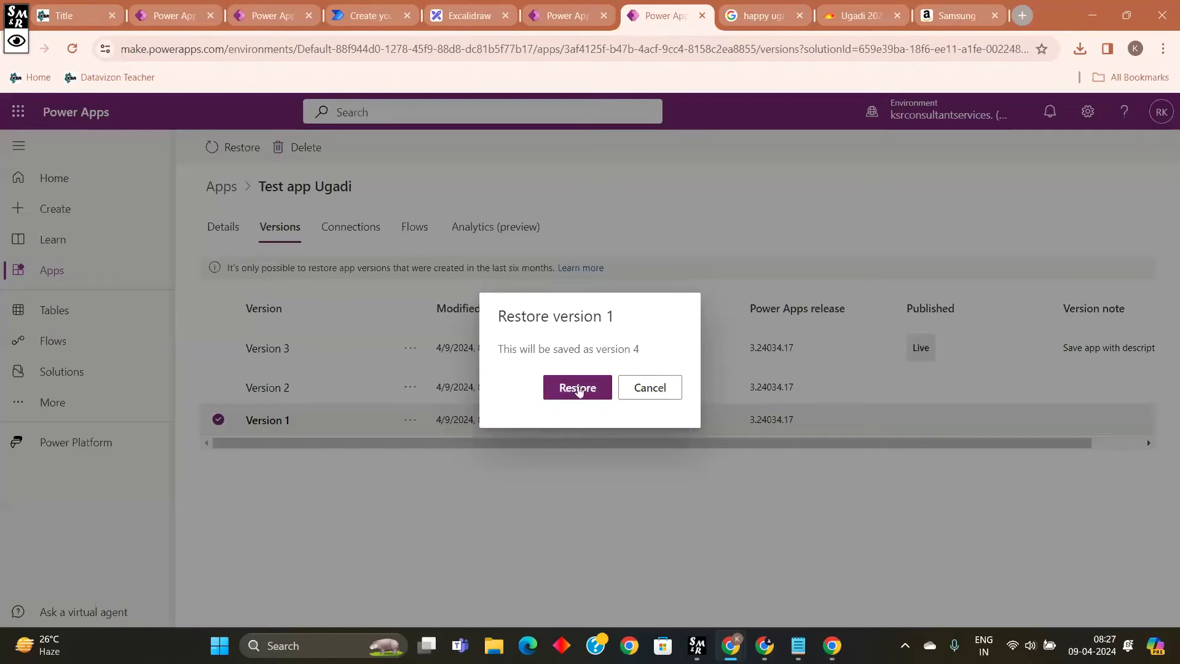
left_click(577, 386)
left_click_drag(252, 177, 633, 221)
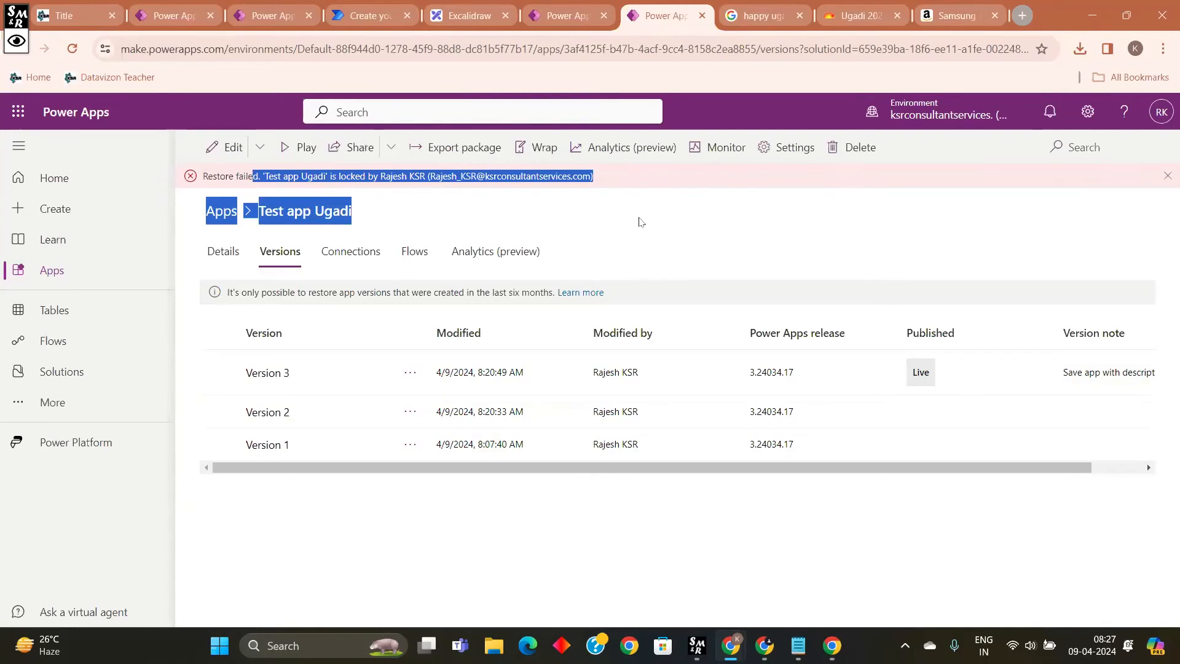
Step: Read the restore message for Test app Ugadi and check the commands available for version 2
left_click(633, 221)
left_click_drag(199, 176, 567, 213)
left_click(728, 233)
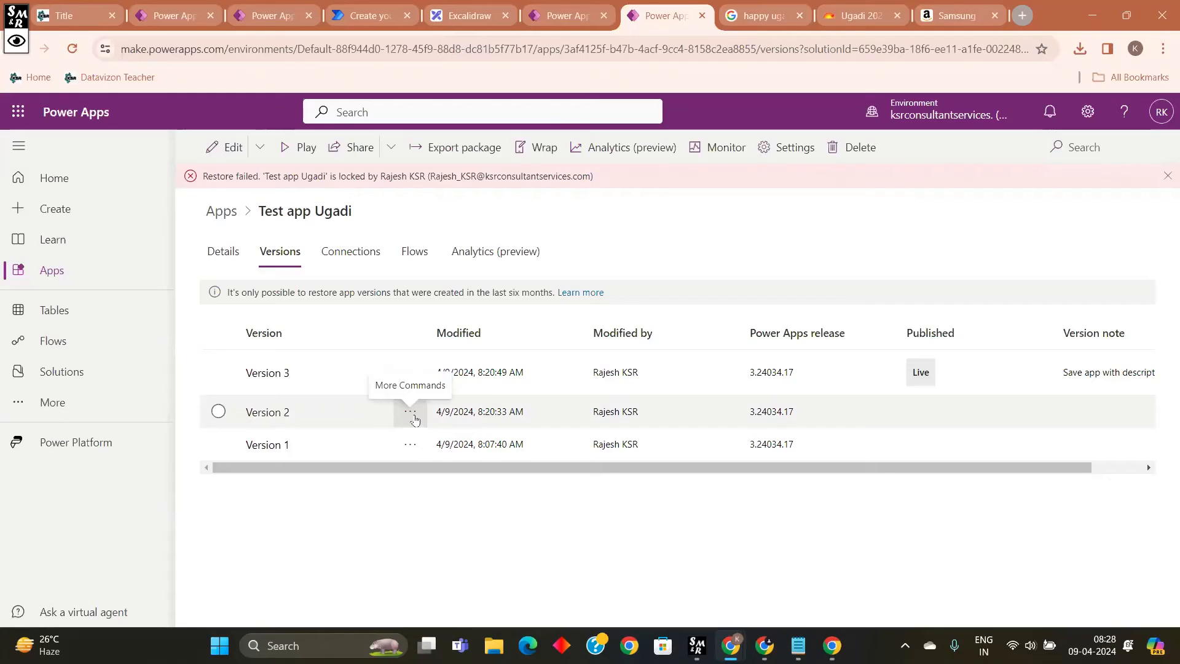
left_click(415, 420)
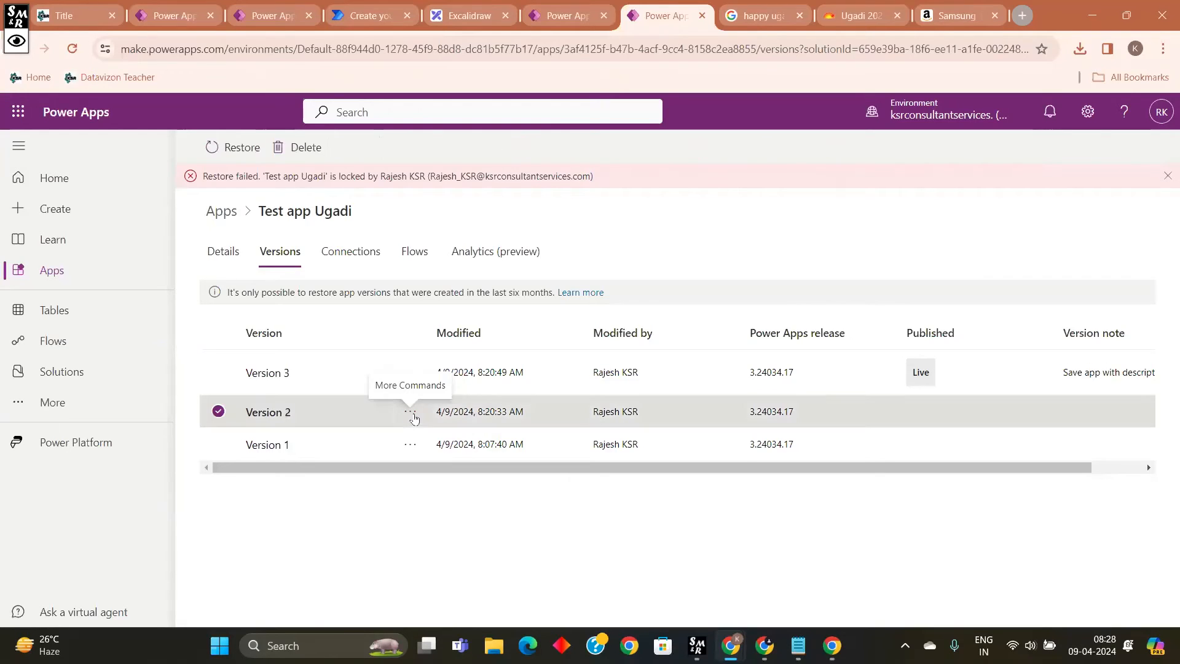
left_click(436, 437)
left_click(577, 388)
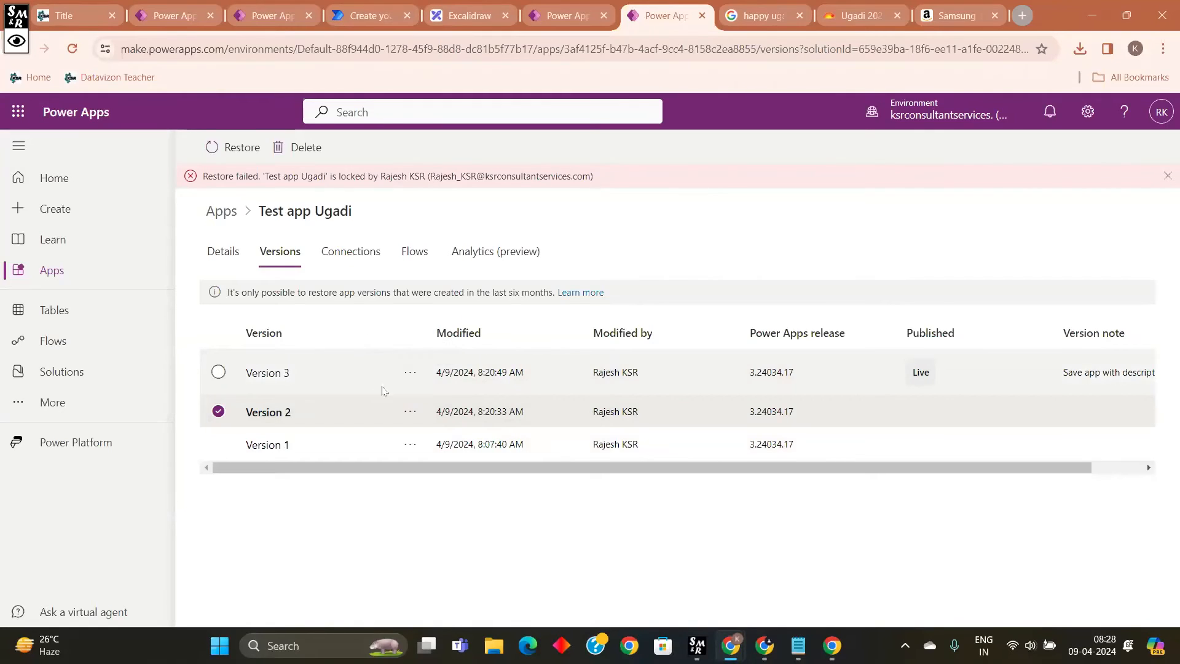
left_click(218, 411)
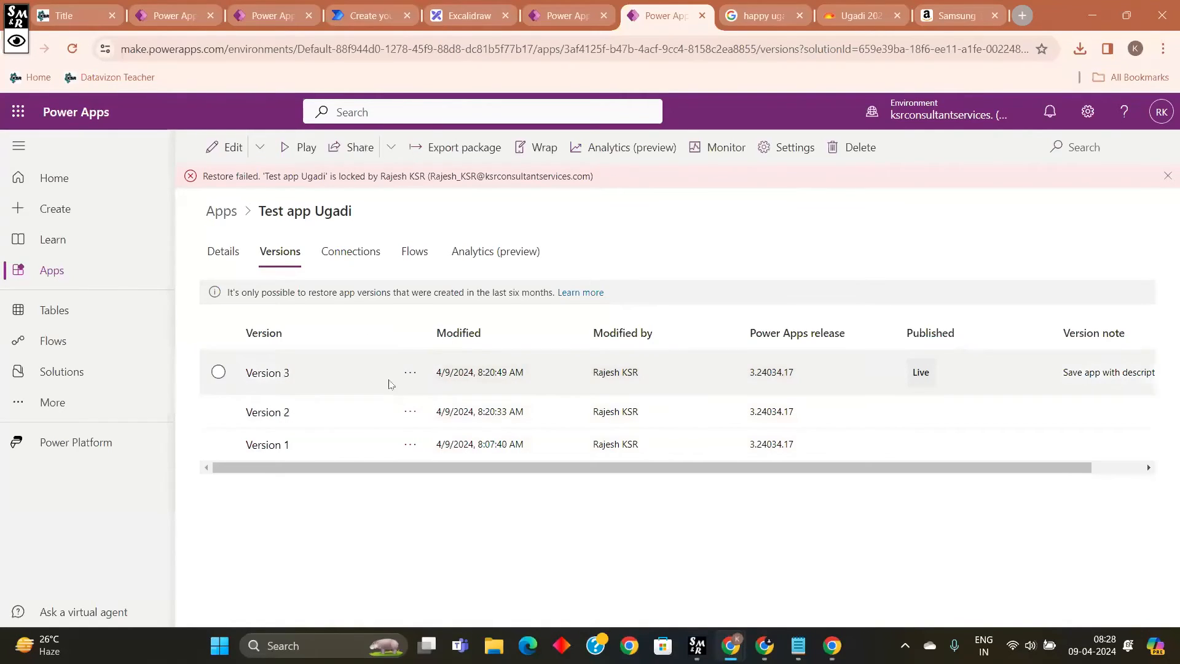
Step: Review Screen1_1 in the app editor and check the restore and delete commands of the live version 3
left_click(568, 16)
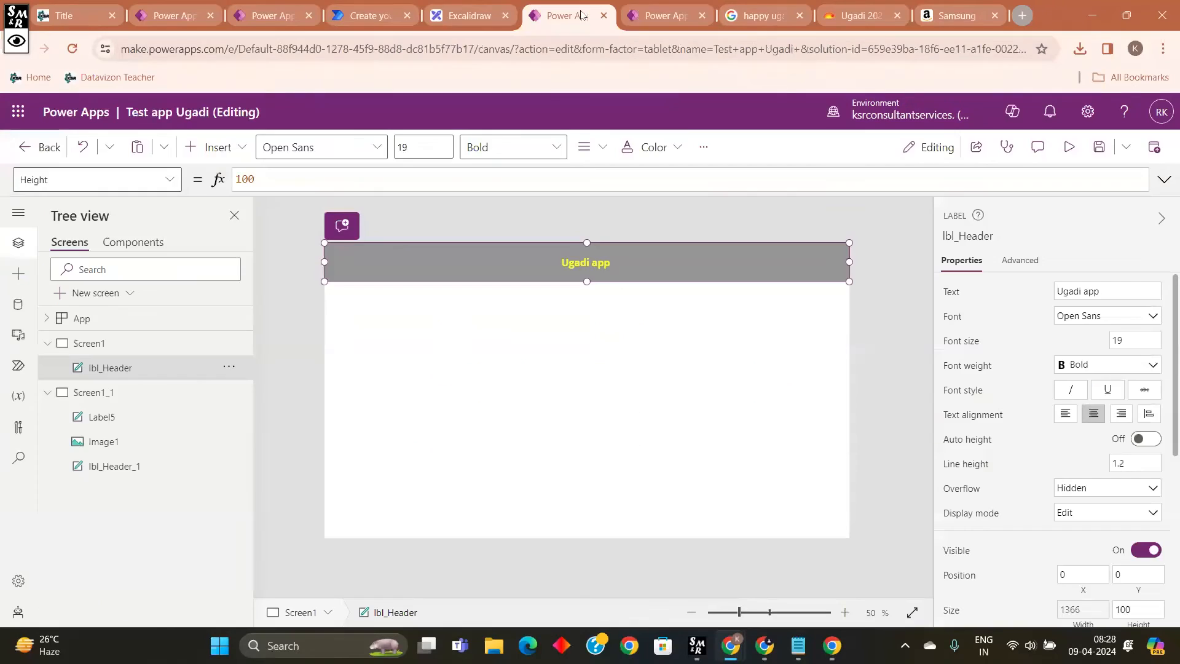
left_click(187, 404)
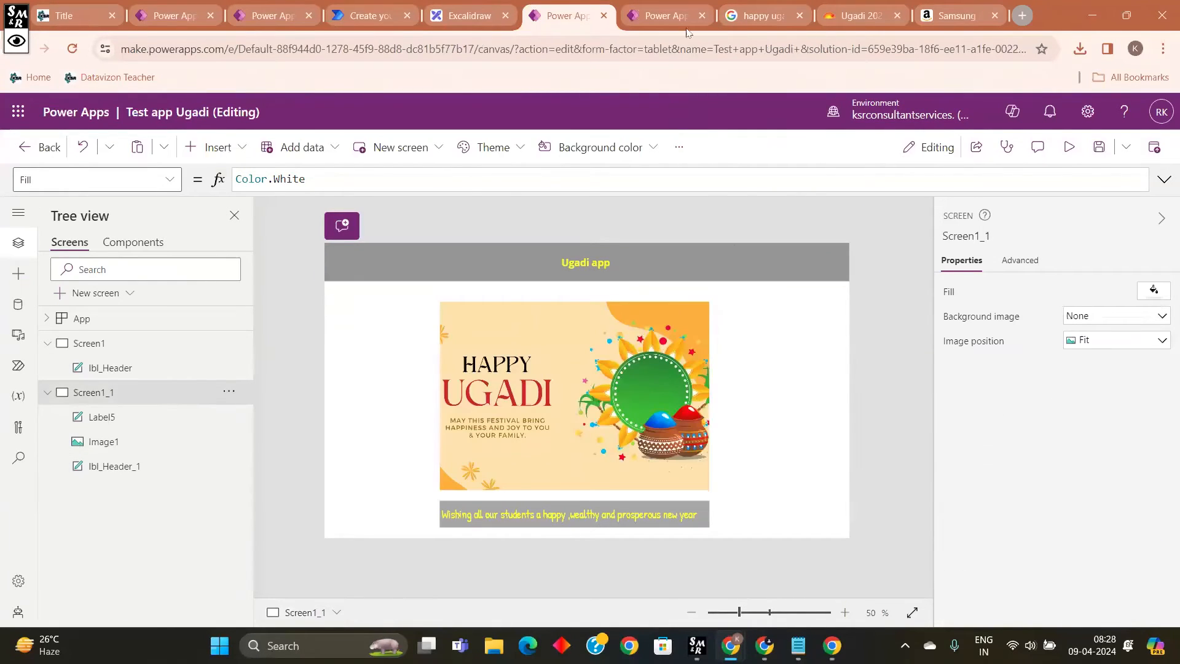
left_click(670, 15)
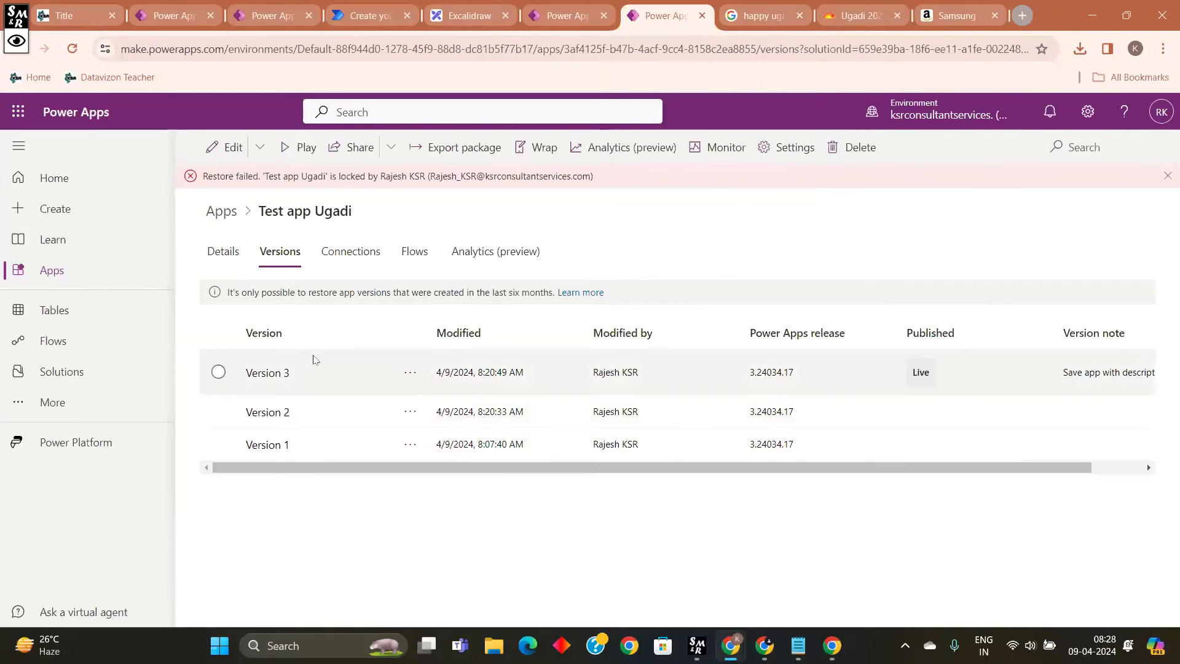
left_click(411, 369)
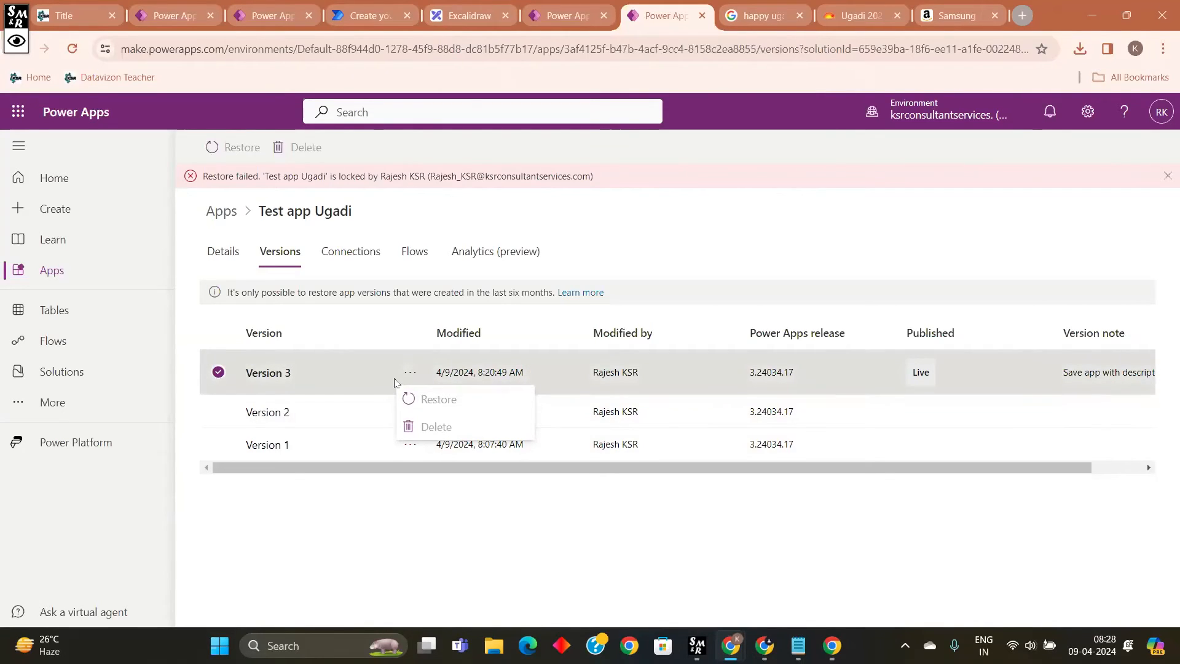
left_click(410, 373)
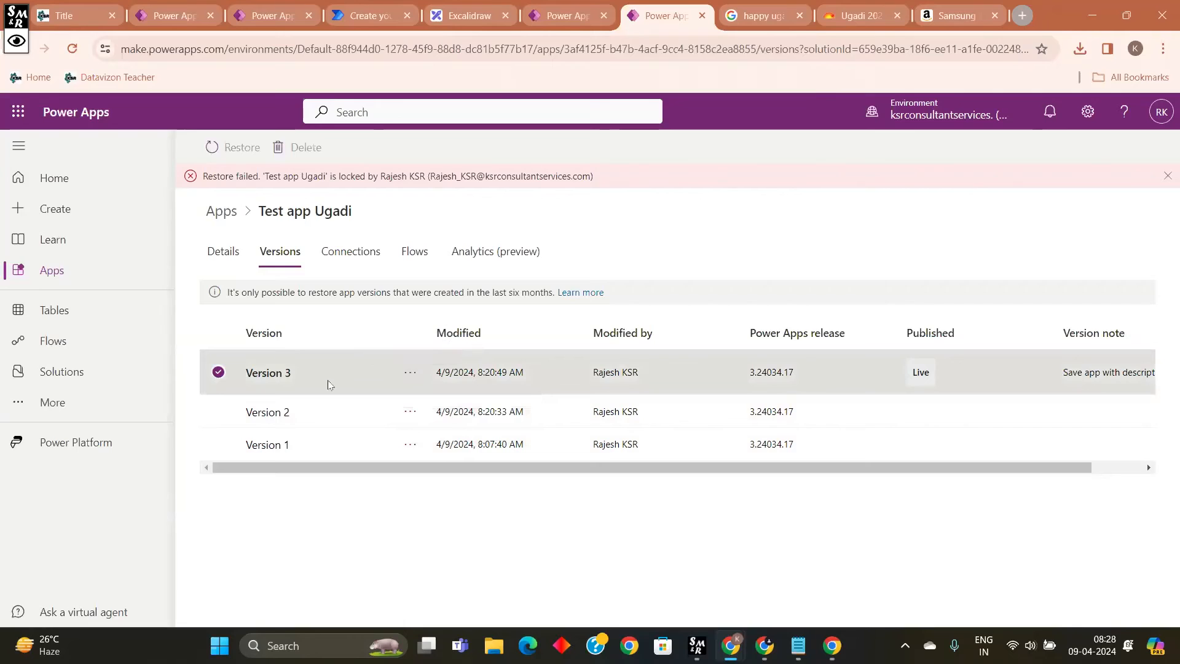
left_click(219, 374)
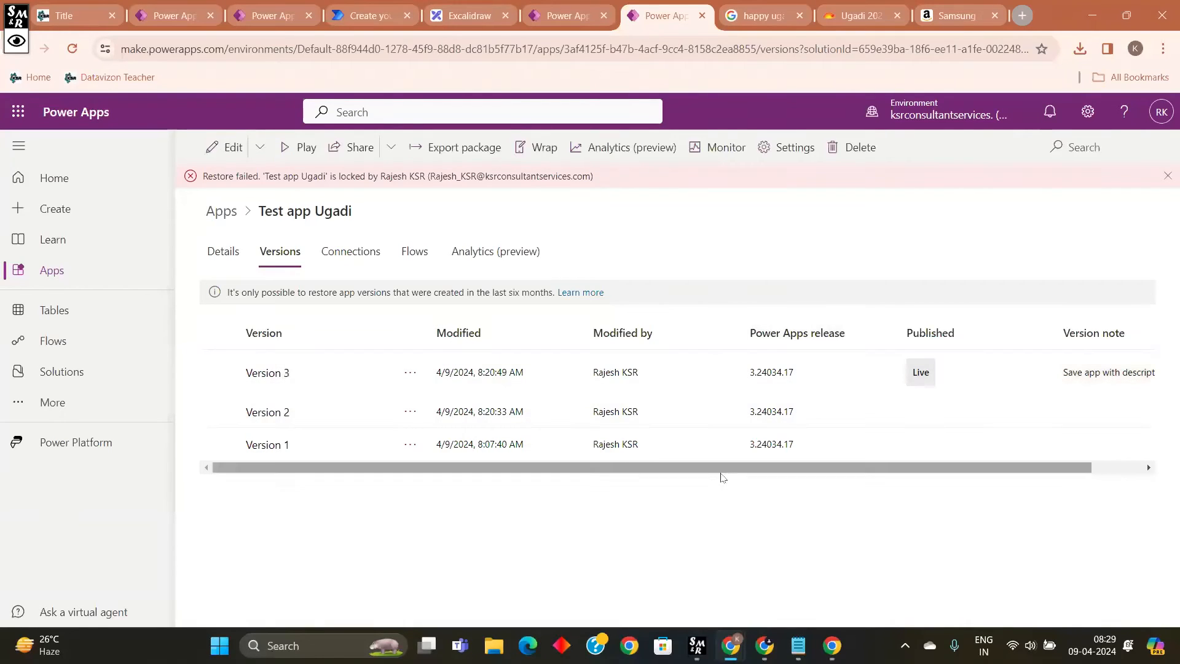
left_click_drag(724, 473, 682, 477)
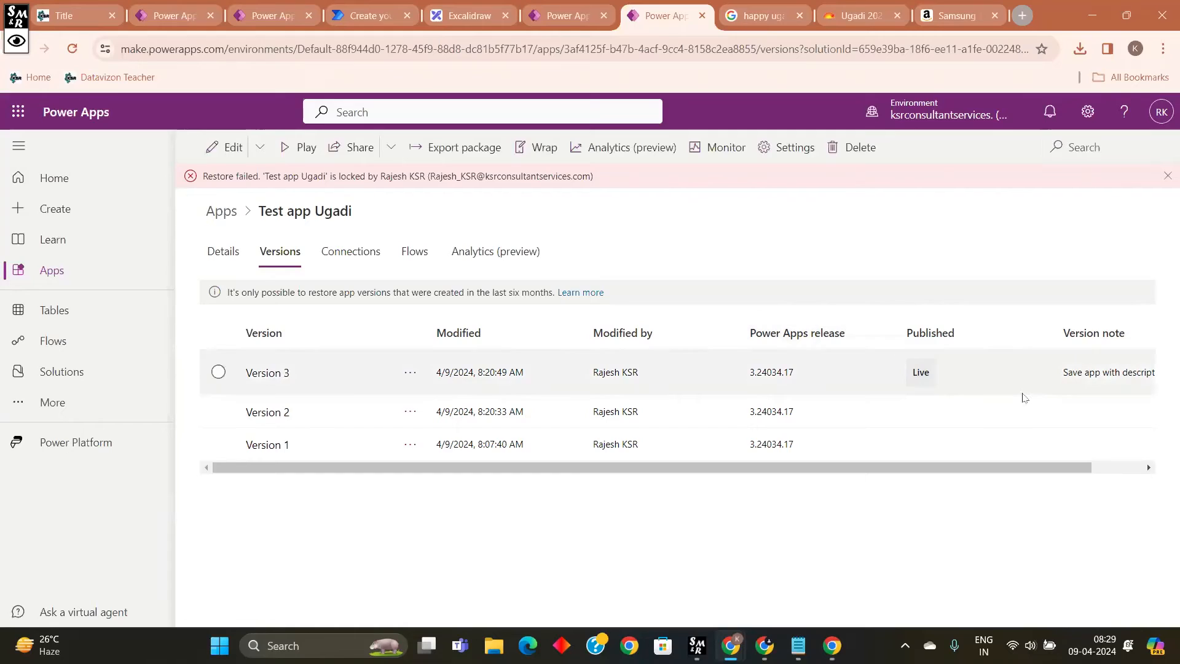
left_click_drag(865, 469, 803, 471)
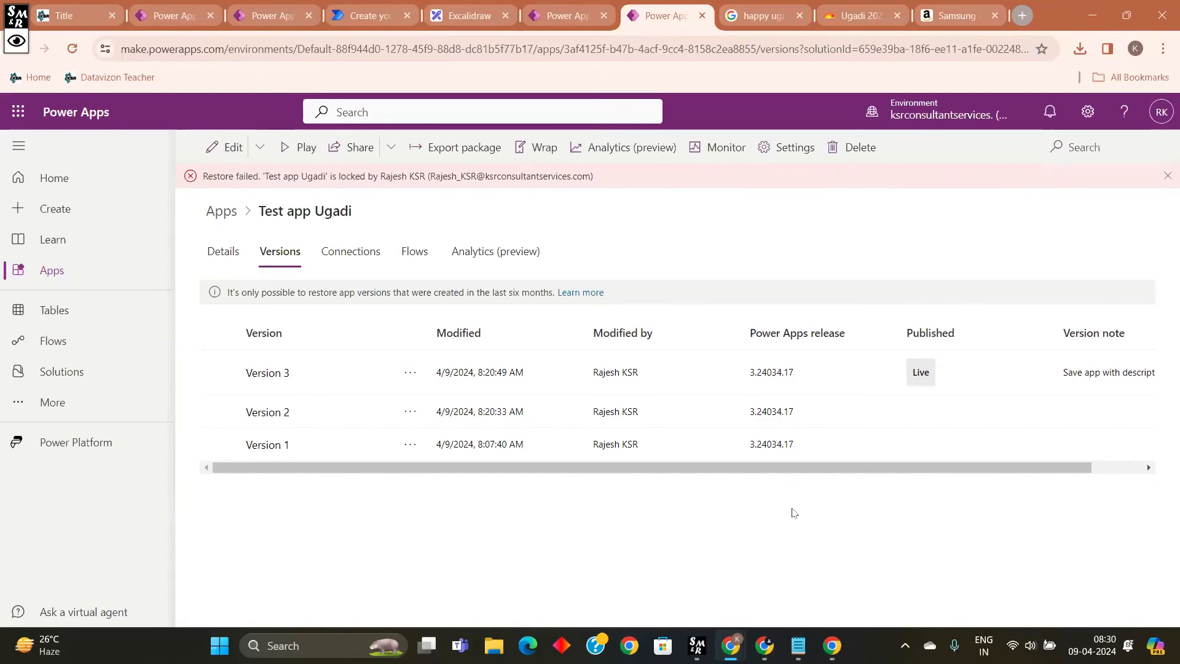
Step: Enlarge the Ugadi picture on Screen1_1 to 802 wide and 524 high
left_click(575, 15)
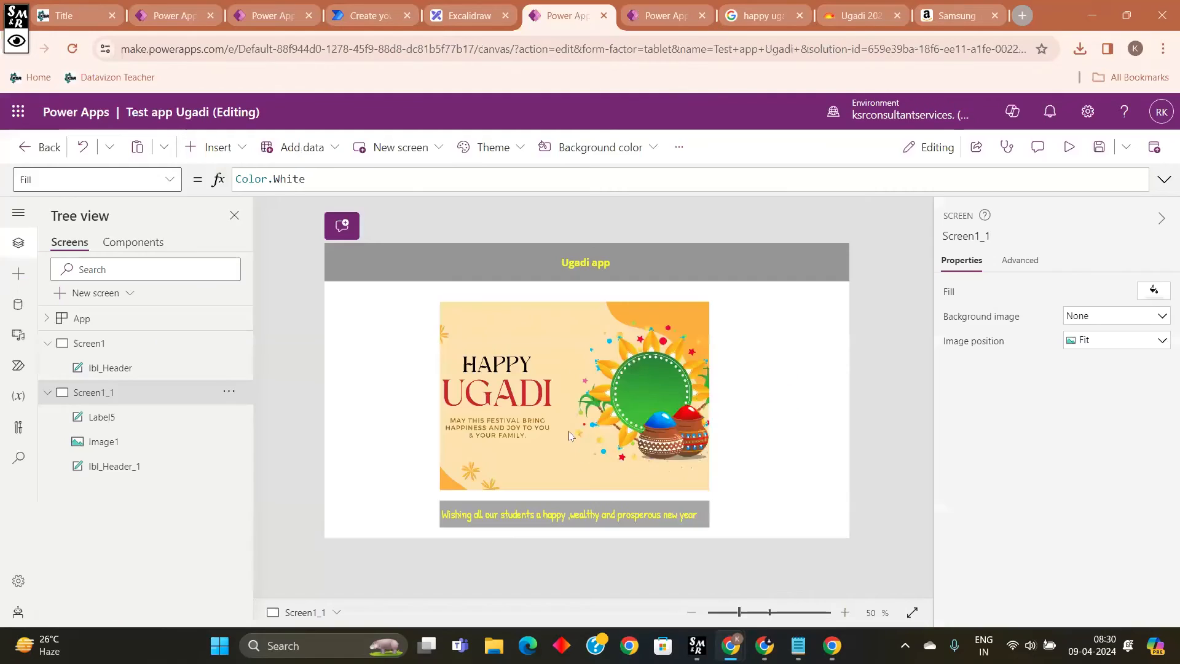
left_click(570, 436)
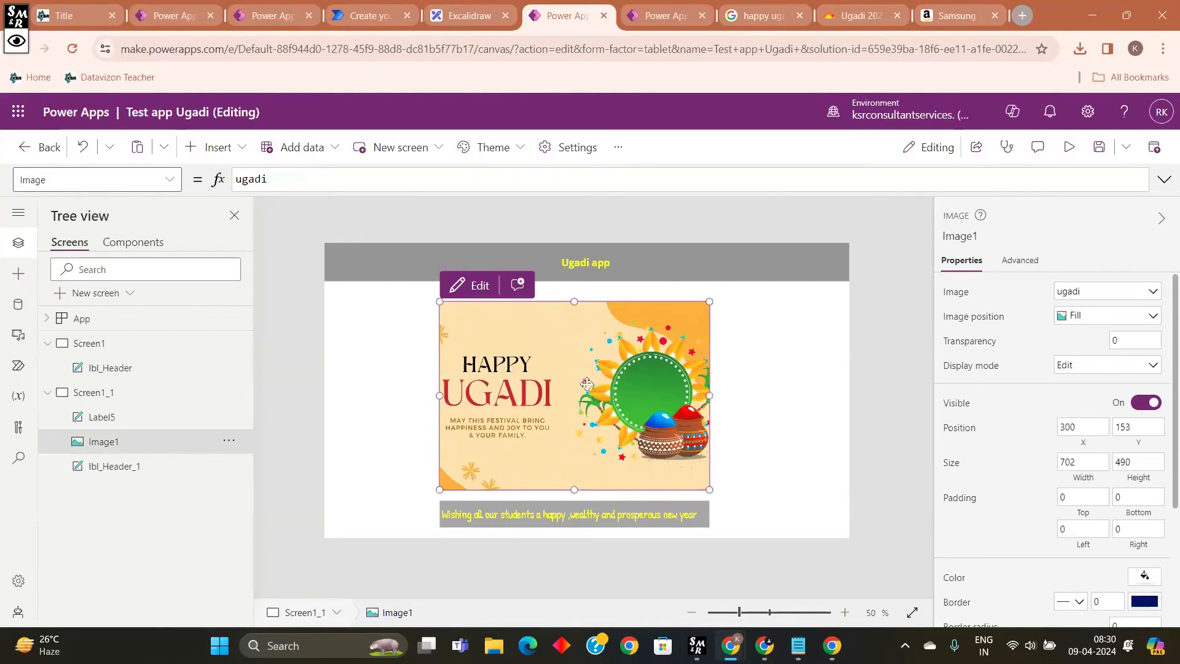
left_click(623, 521)
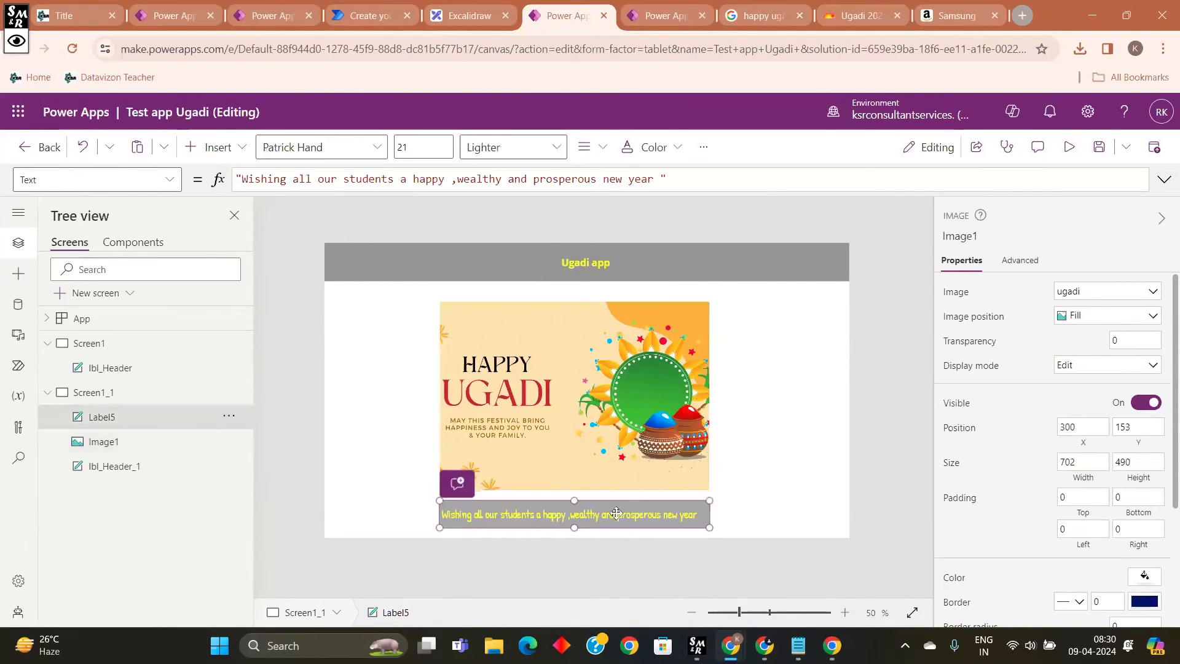
left_click(615, 433)
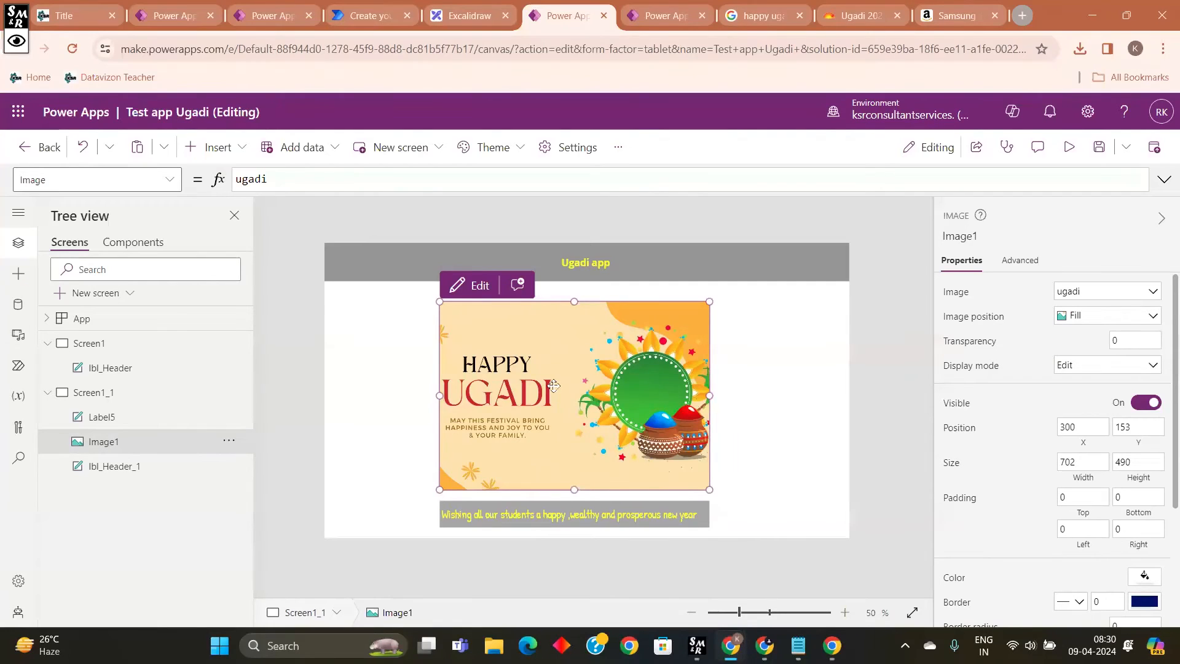
left_click_drag(439, 301, 431, 287)
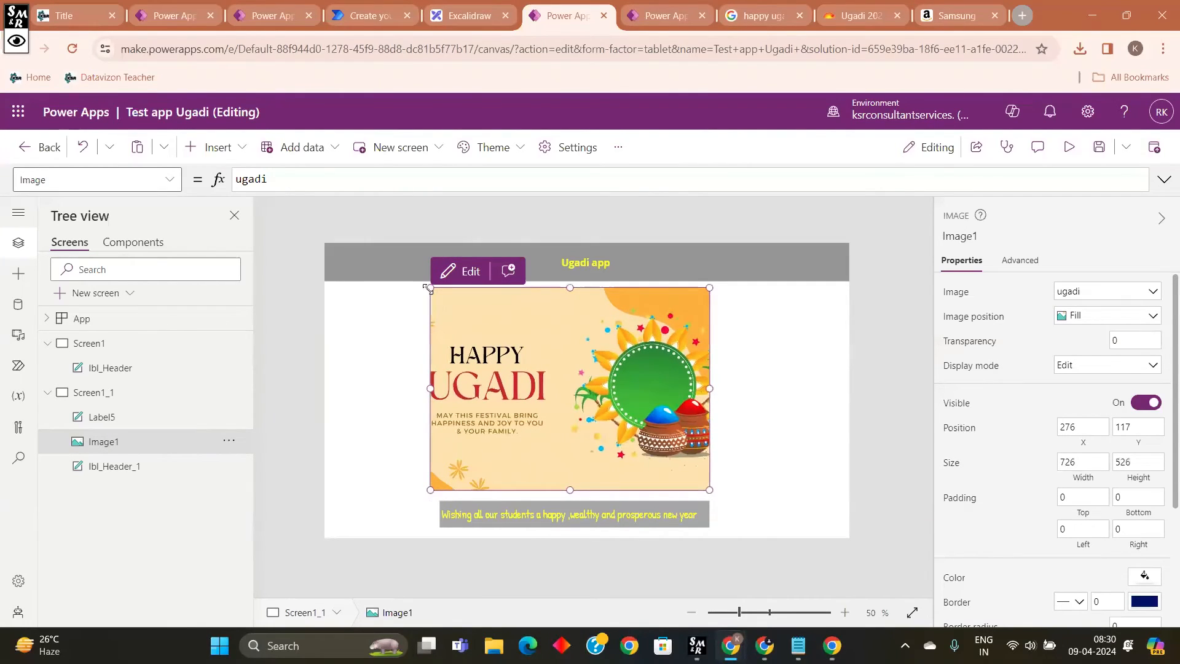
left_click_drag(712, 492, 740, 490)
Step: Move the enlarged Ugadi picture to X 250, Y 123, between the header and the greeting label
left_click_drag(574, 419, 570, 422)
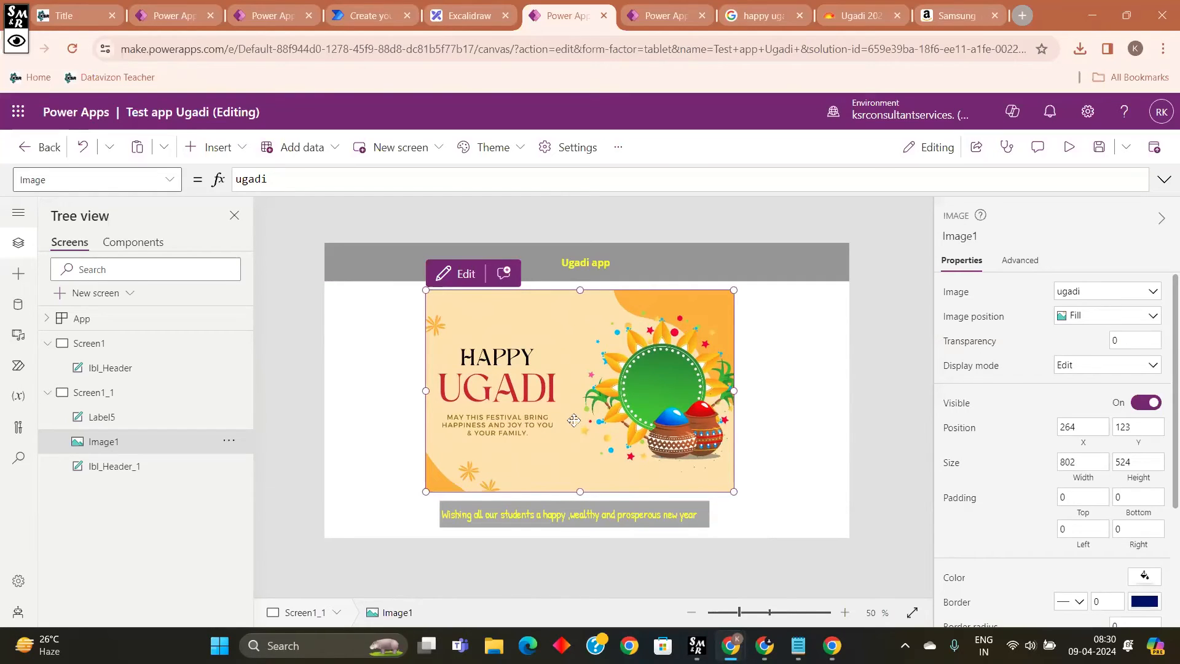
left_click_drag(636, 409, 634, 398)
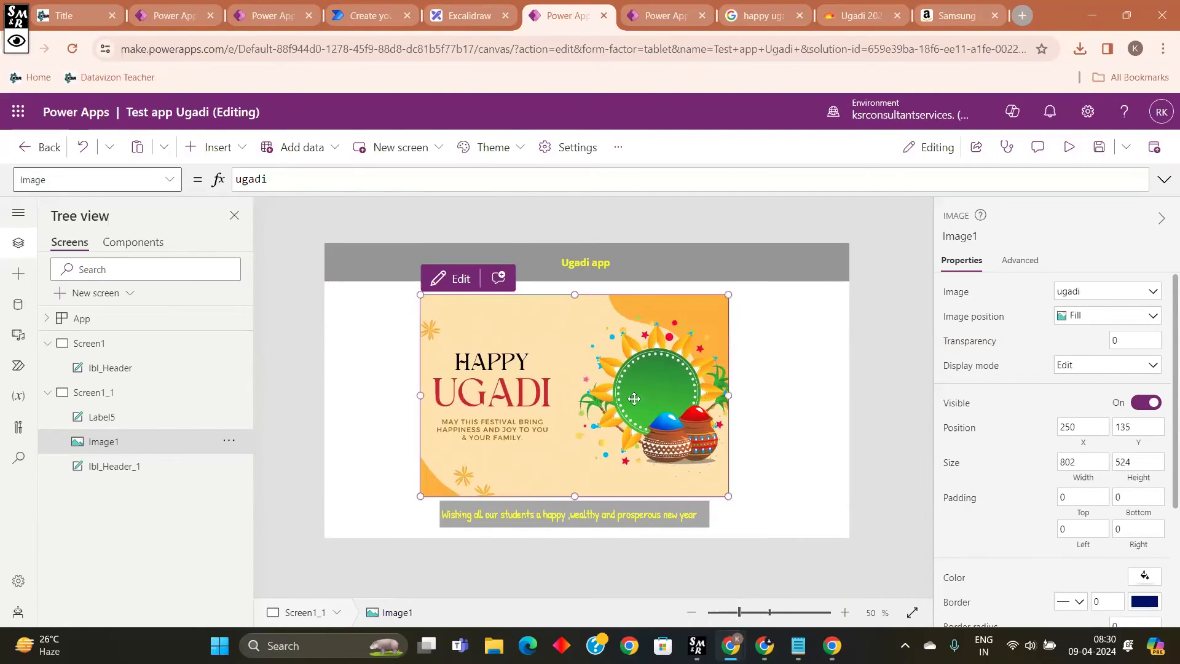
left_click_drag(632, 366, 642, 366)
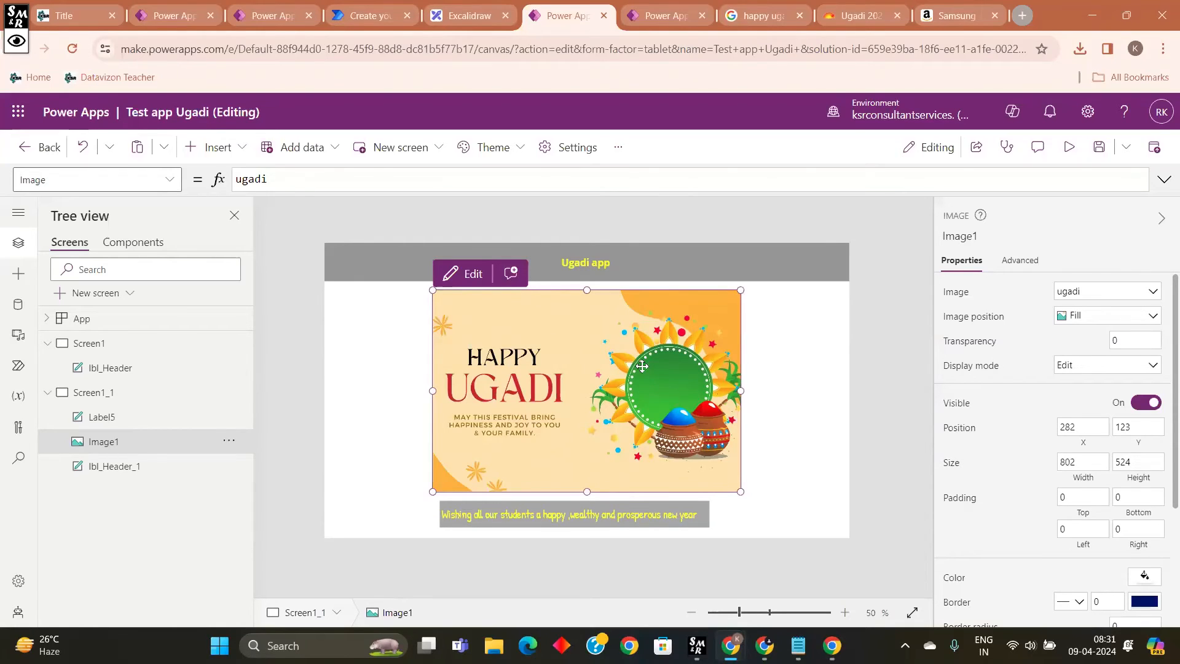
left_click_drag(642, 366, 644, 361)
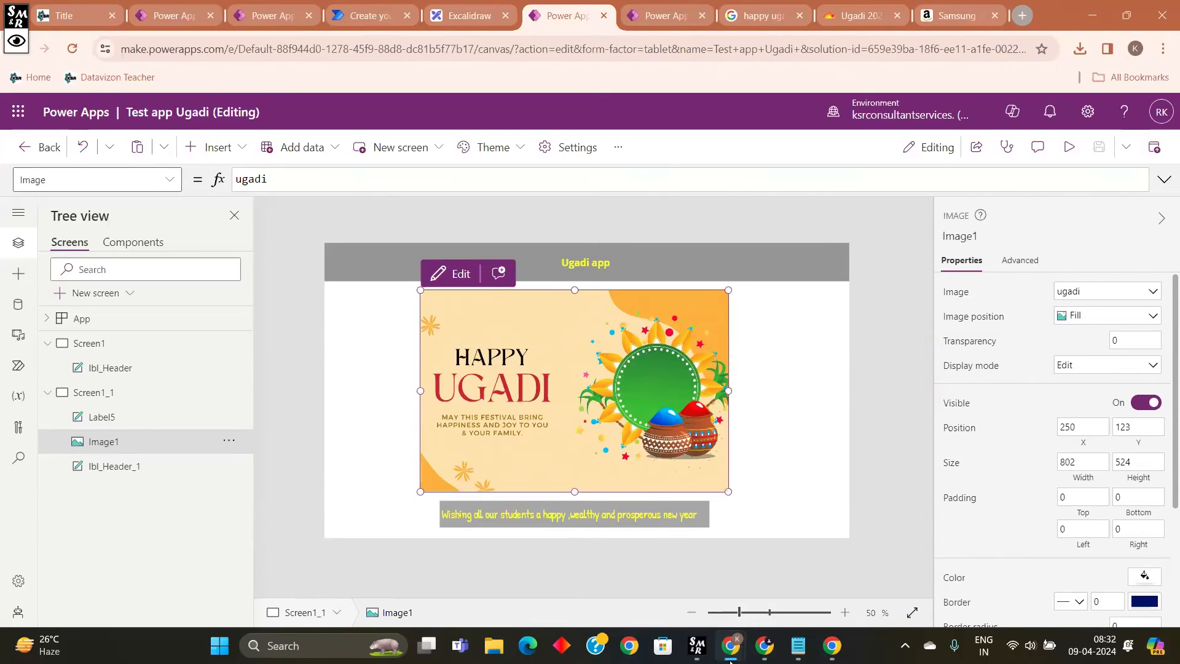
Step: Switch to the other browser window and look through its open admin center, customer form and Power Apps pages
mouse_move(764, 652)
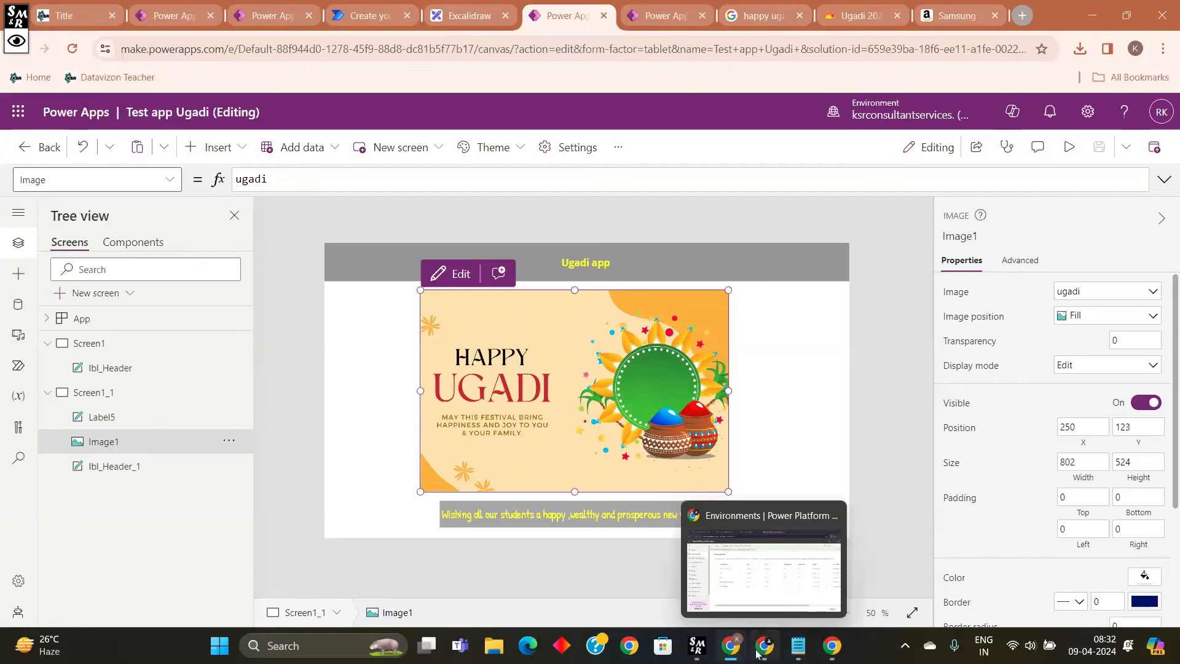
left_click(779, 576)
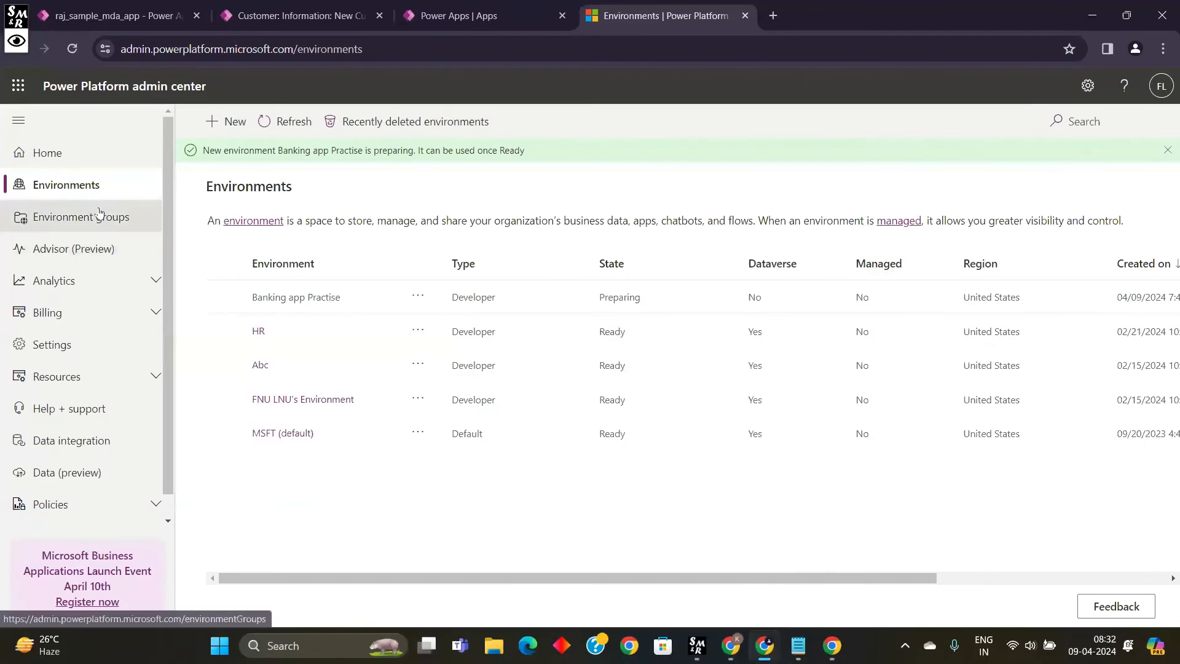
left_click(289, 15)
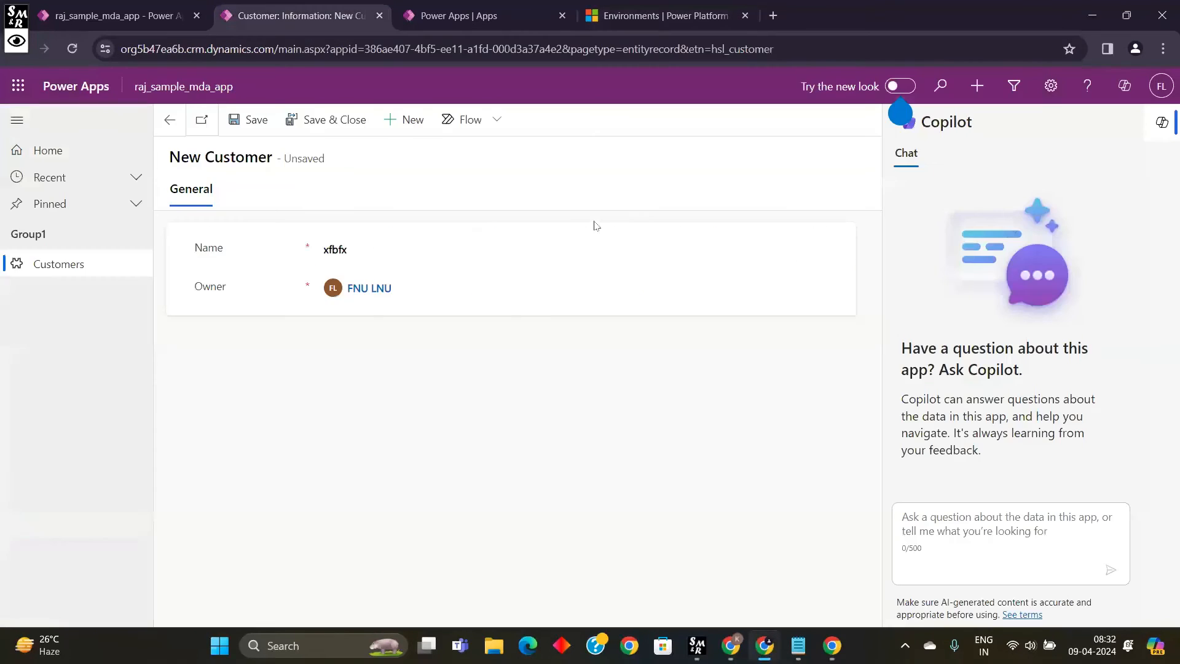
left_click(511, 16)
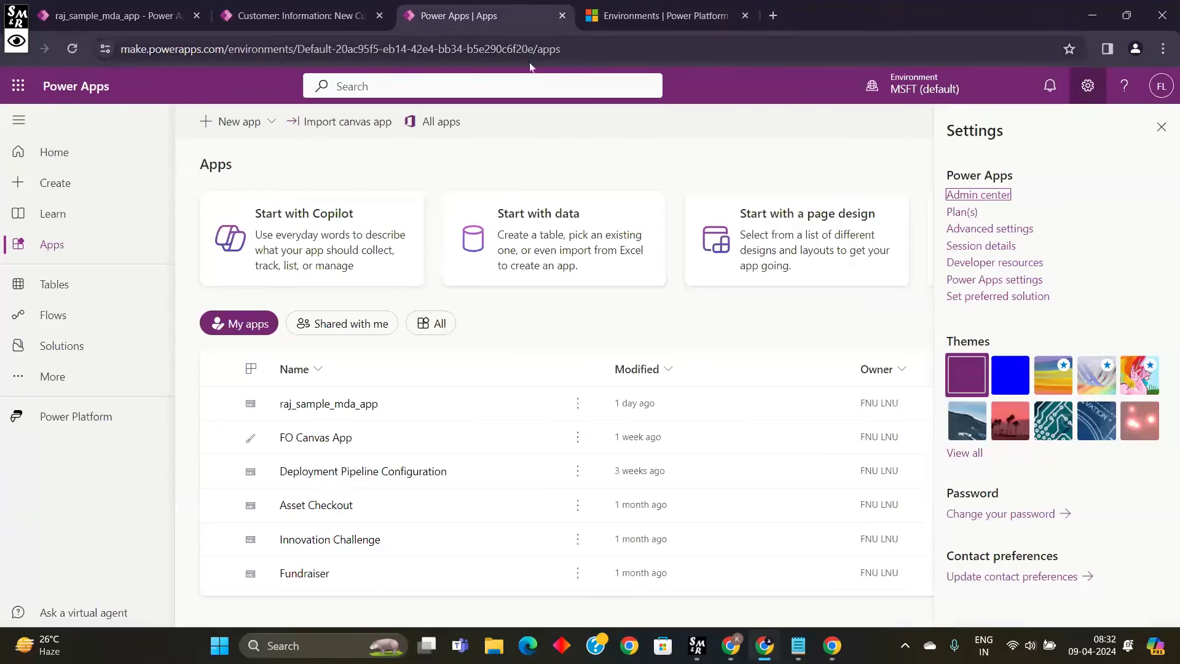
left_click(79, 19)
left_click(456, 15)
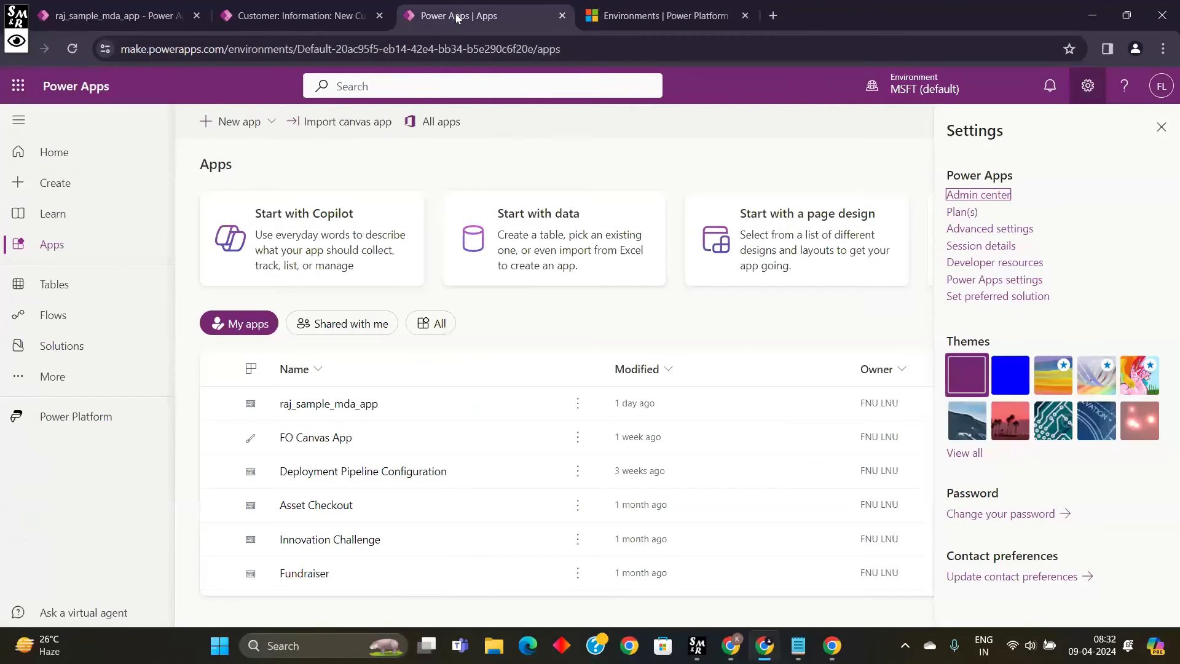
Step: Open the Power Apps home page to check its current environment and return to the Ugadi app editor window
left_click(565, 49)
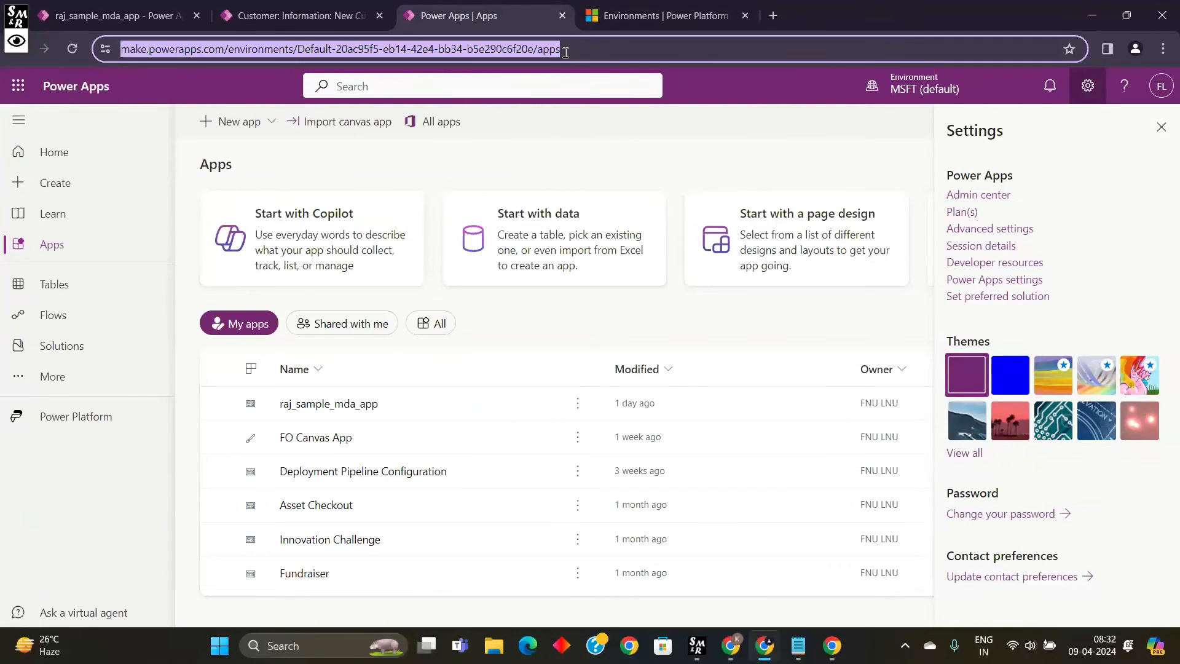
type("mak")
key("Return")
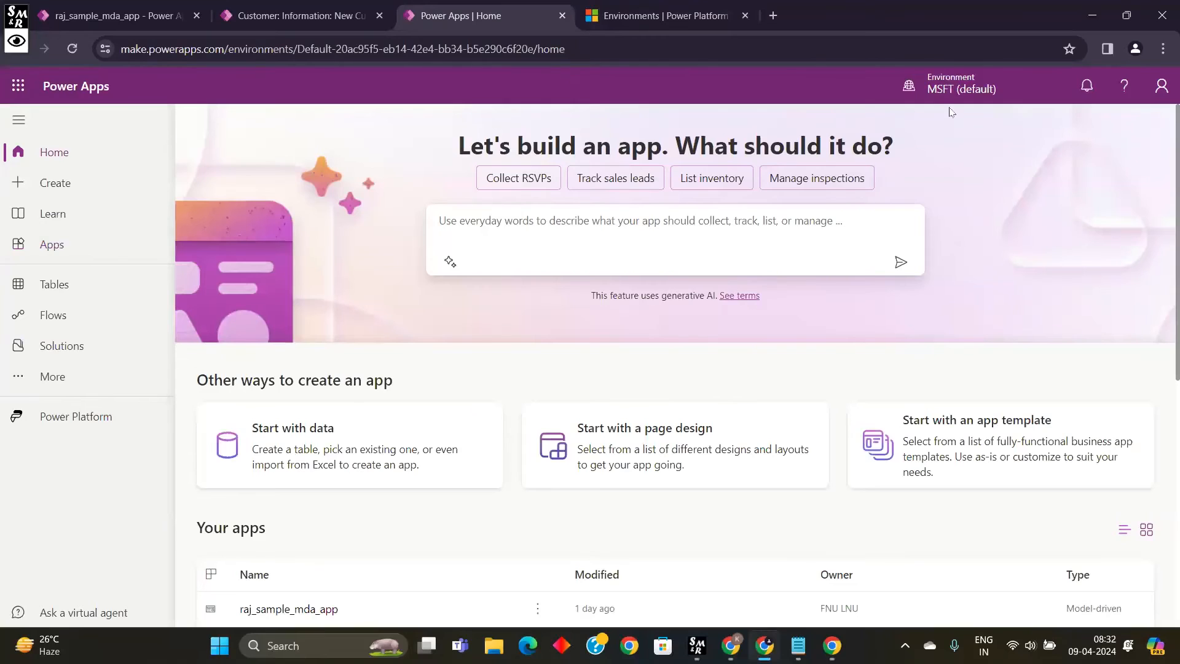
mouse_move(946, 100)
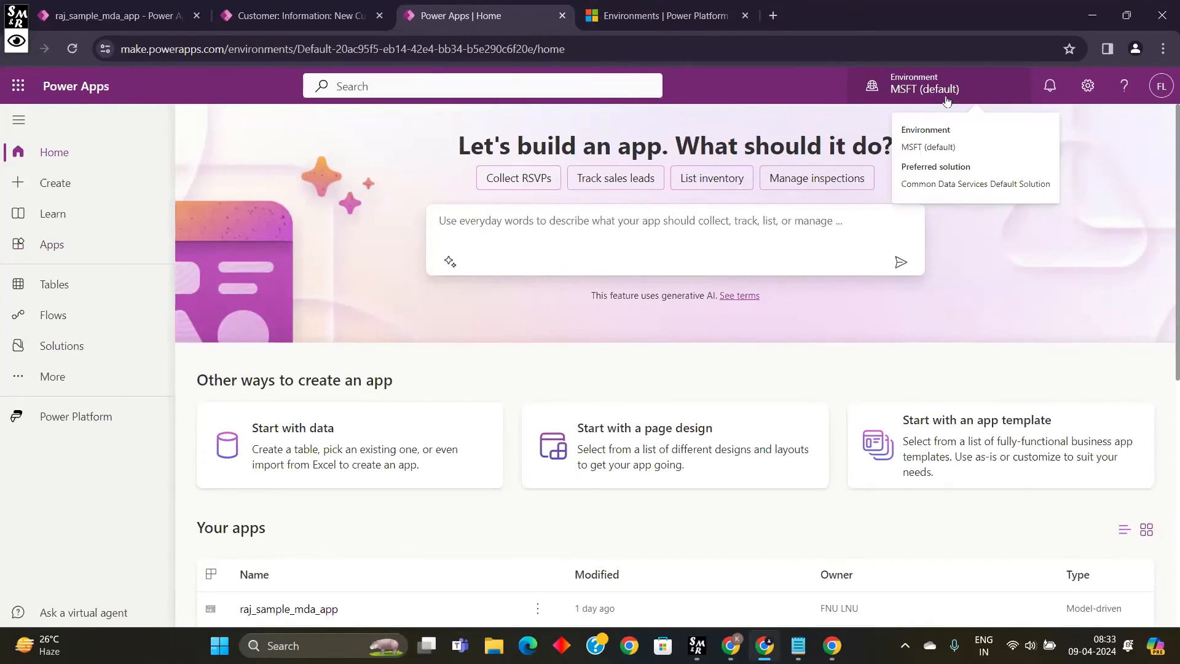
mouse_move(769, 657)
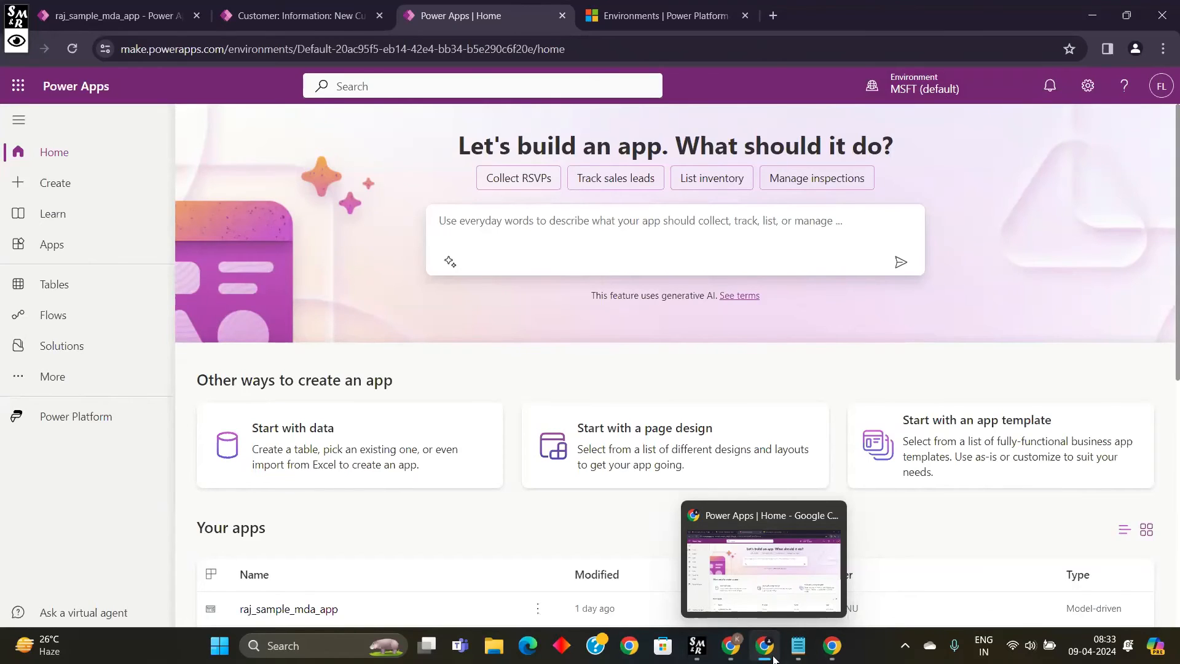
left_click(773, 659)
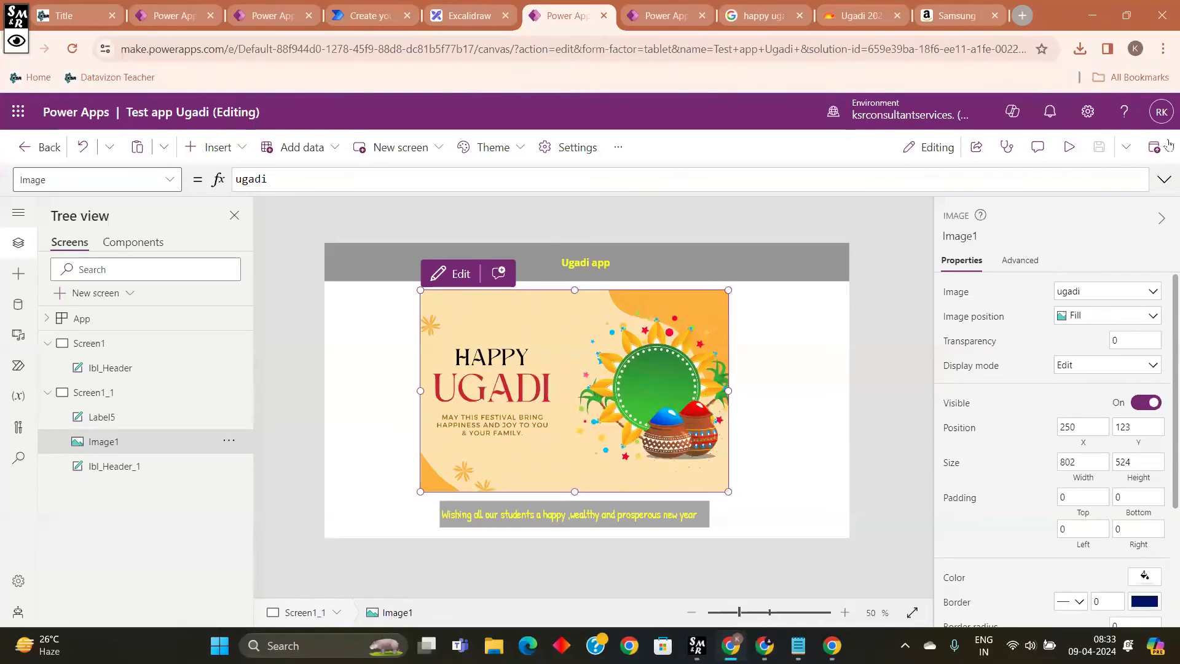
Step: Close the app editor, leaving the site, and close the version history, Happy Ugadi search, Ugadi article and Samsung pages
left_click(604, 16)
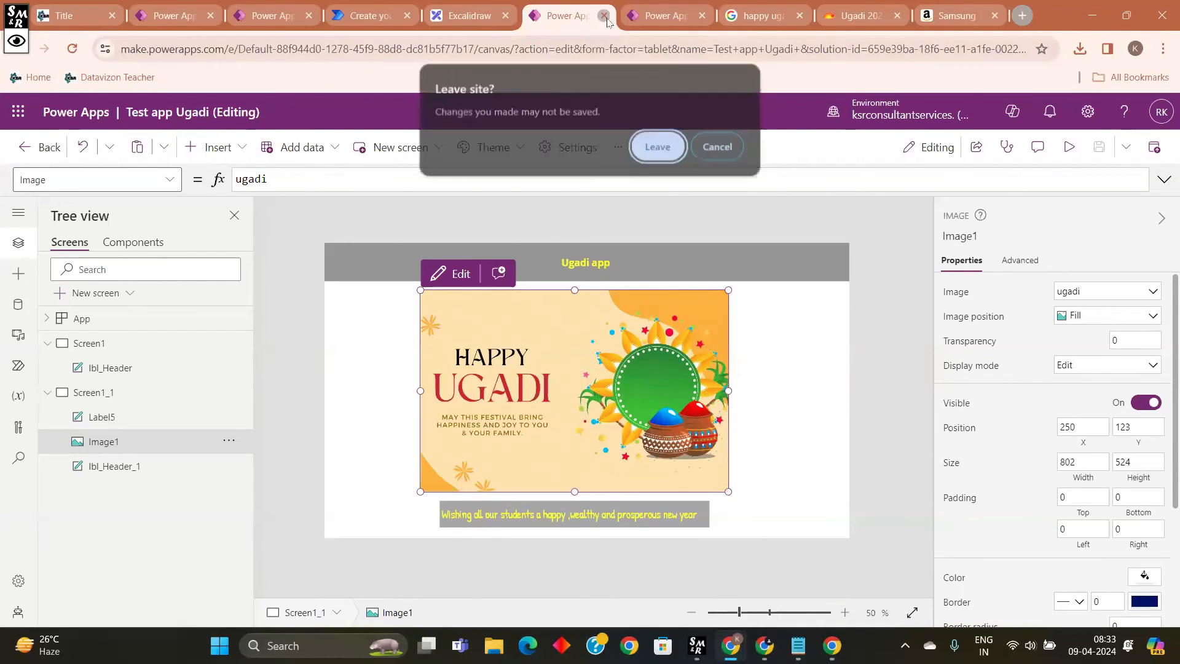
left_click(658, 147)
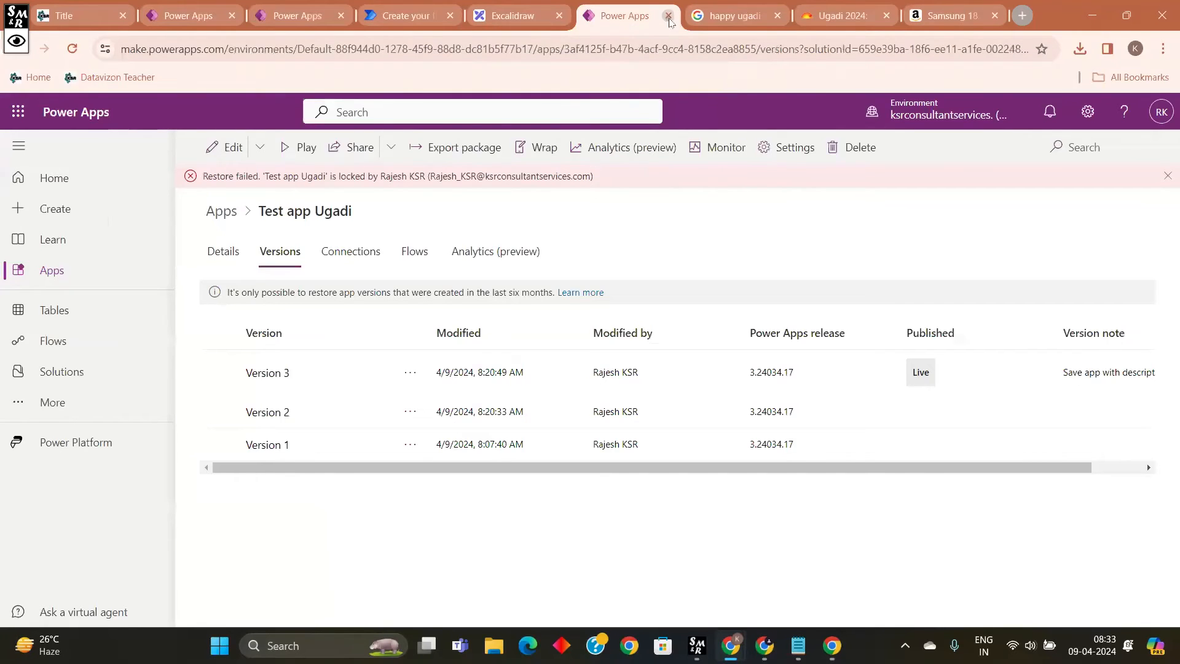
left_click(669, 20)
left_click(669, 19)
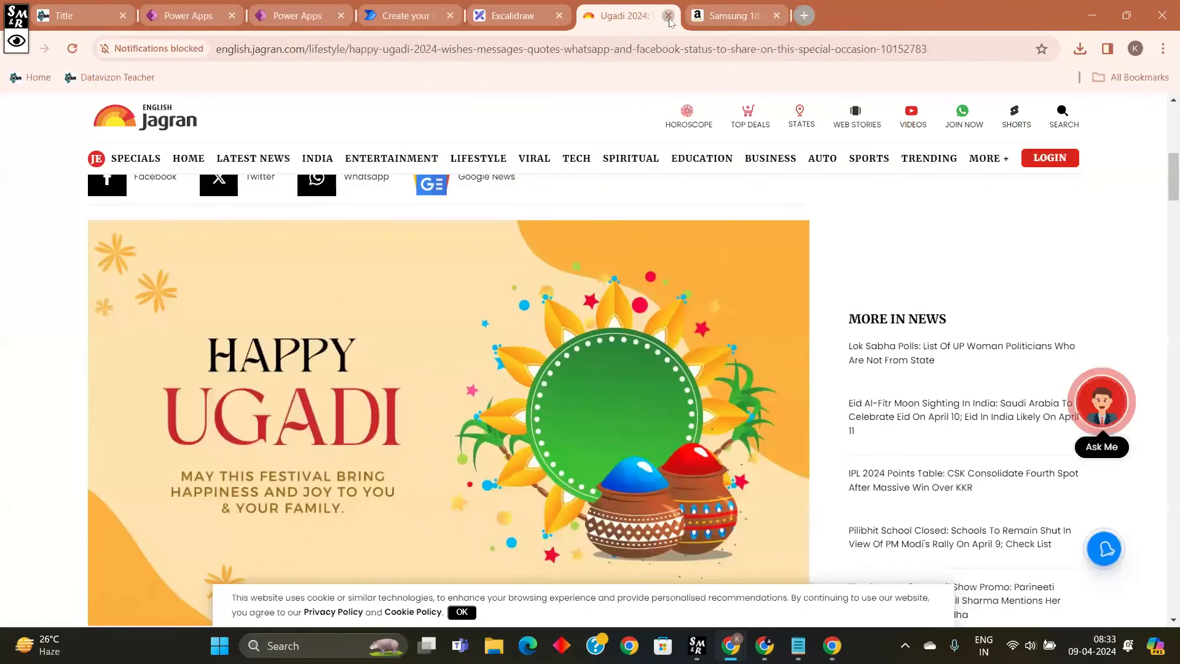
left_click(668, 16)
left_click(669, 20)
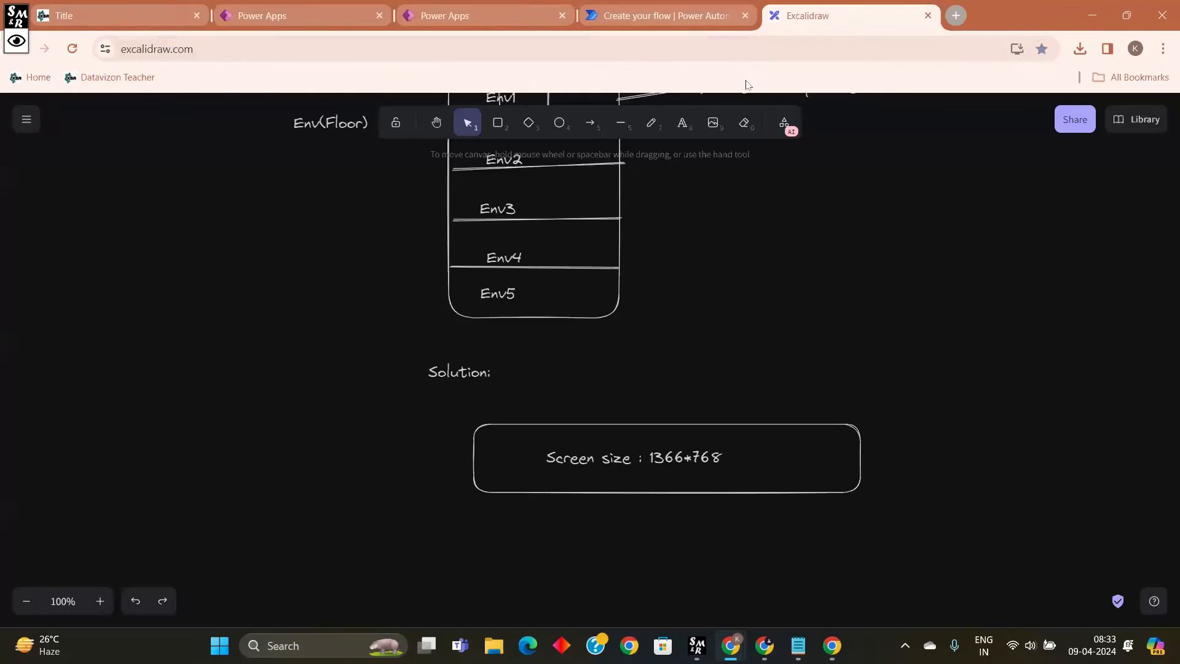
Step: Open the Power Apps maker site, make.powerapps.com, in a new browser tab
left_click(962, 16)
left_click(873, 53)
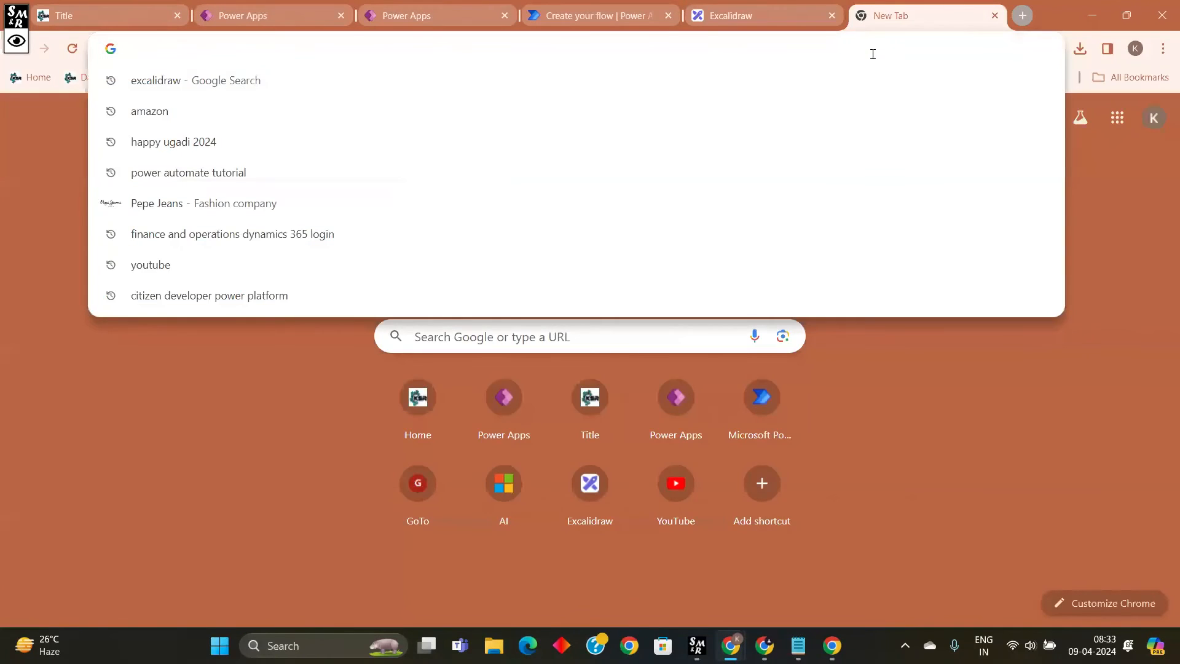
type("mka")
key("BackSpace")
key("BackSpace")
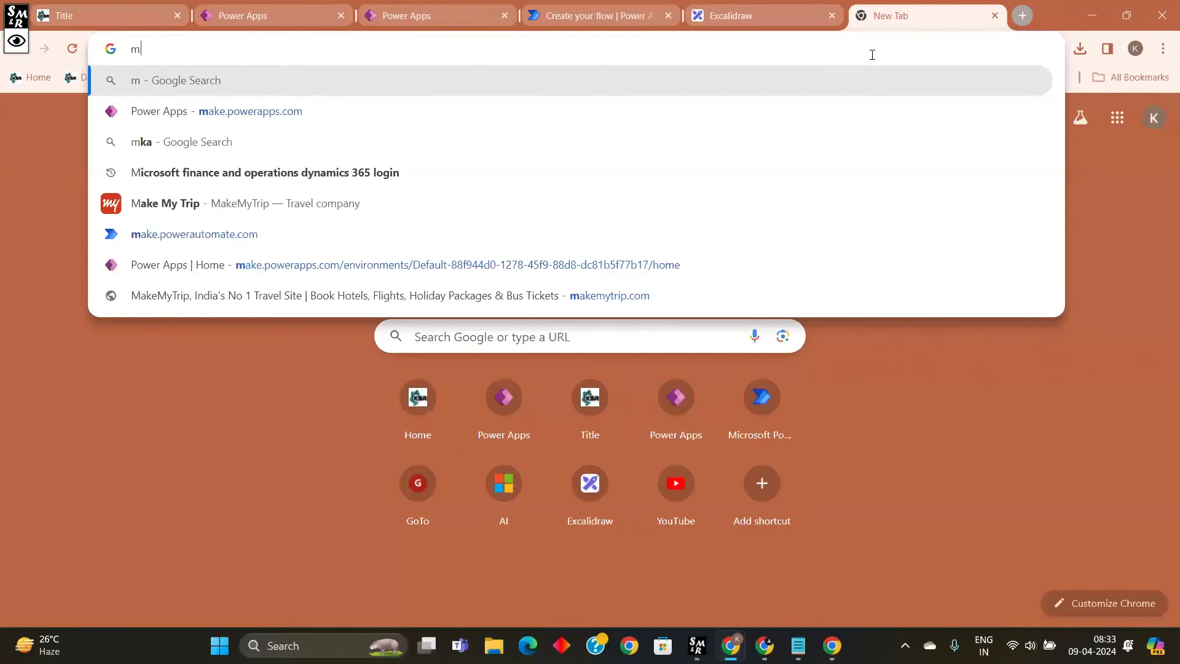
type("ake")
left_click(817, 78)
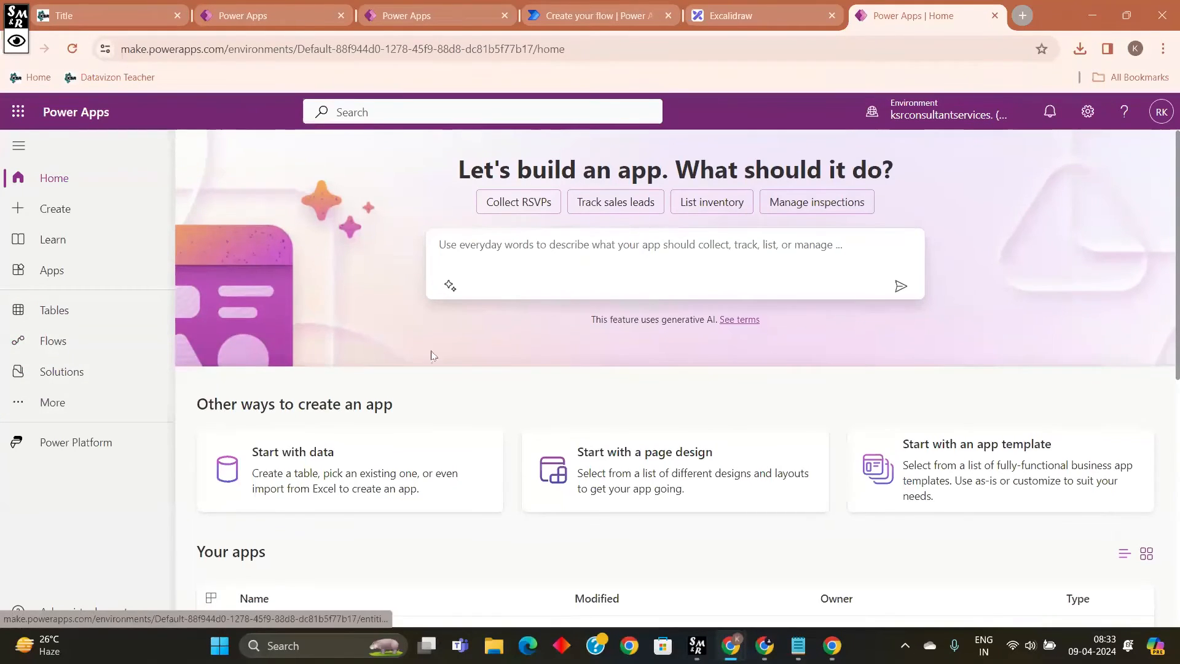
Step: Look through the recent apps on the home page and the full list of unmanaged solutions
scroll(374, 372, "down", 4)
scroll(376, 395, "down", 2)
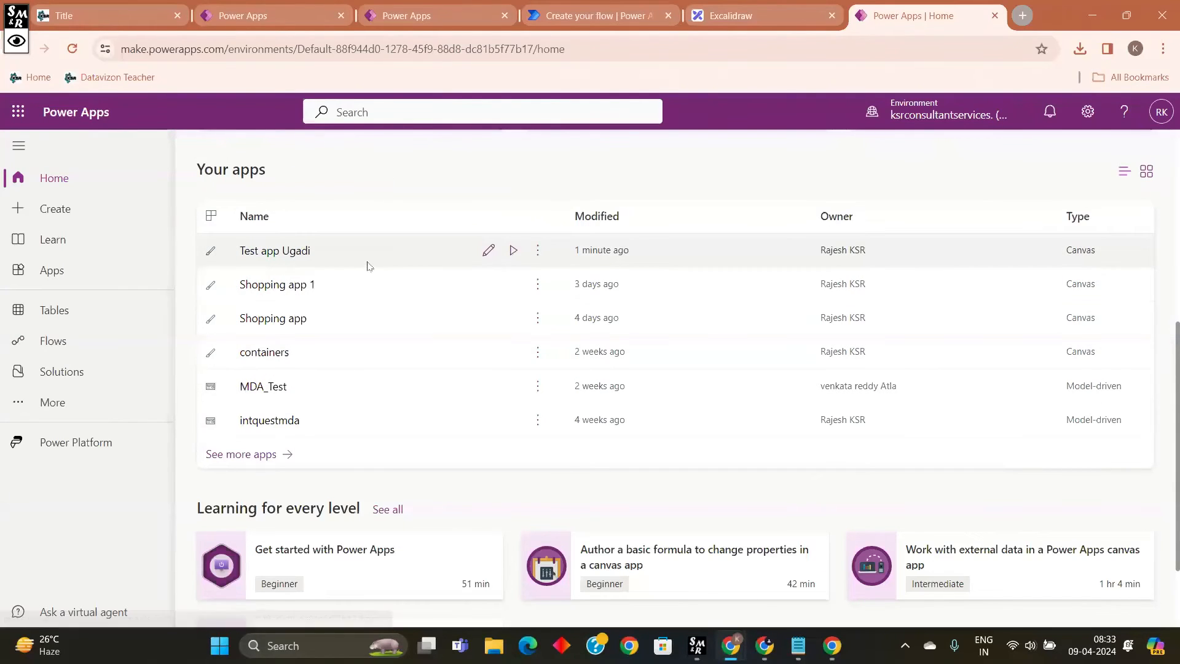
scroll(366, 263, "up", 5)
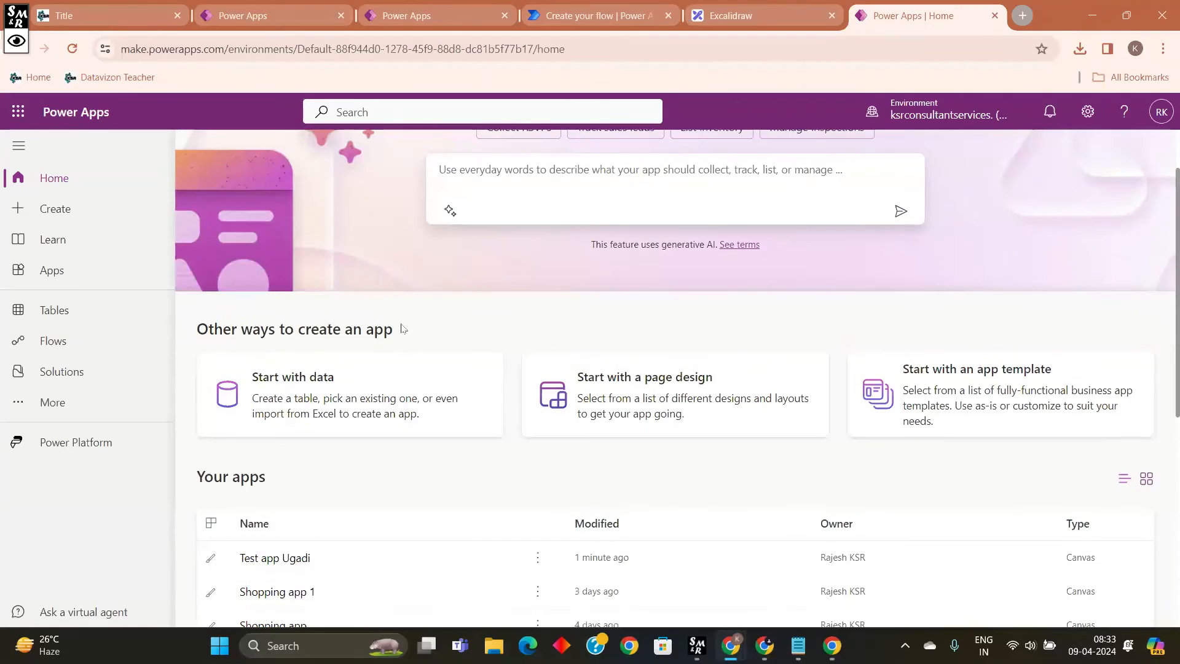
scroll(399, 330, "up", 1)
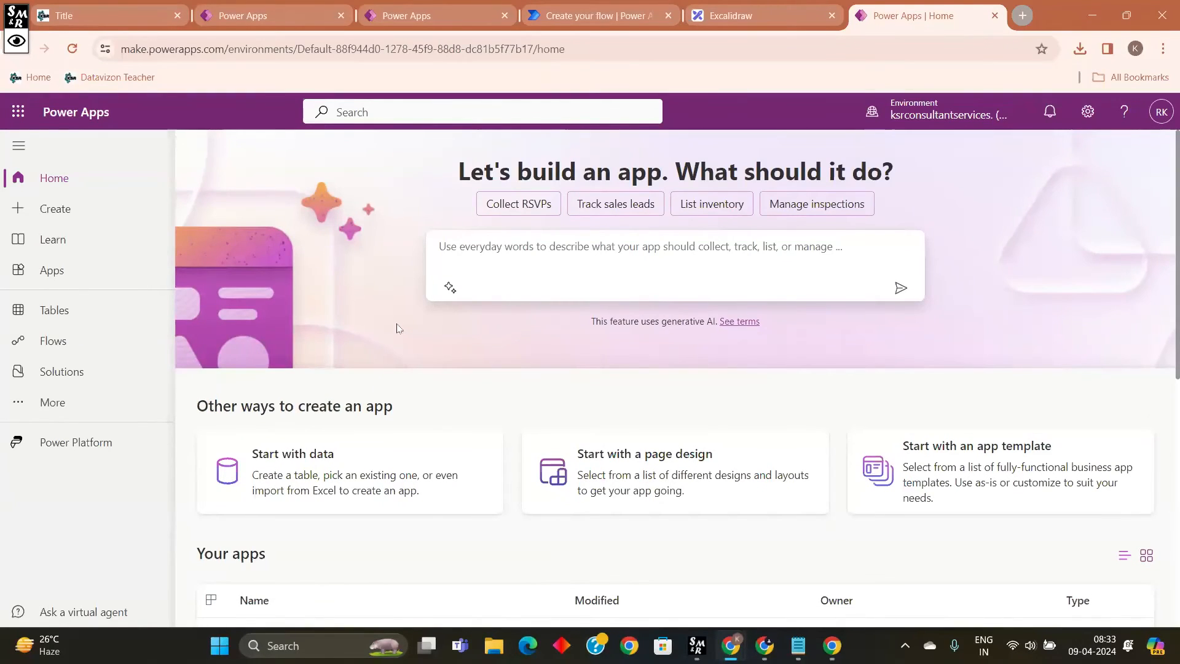
left_click(121, 376)
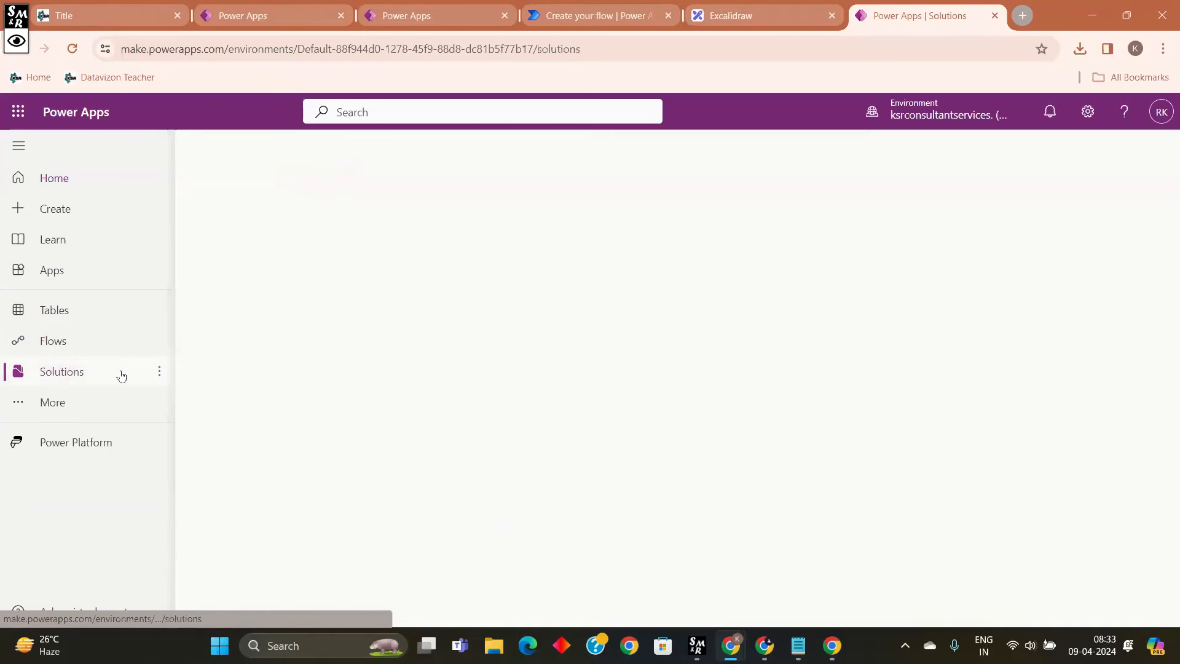
scroll(379, 349, "down", 4)
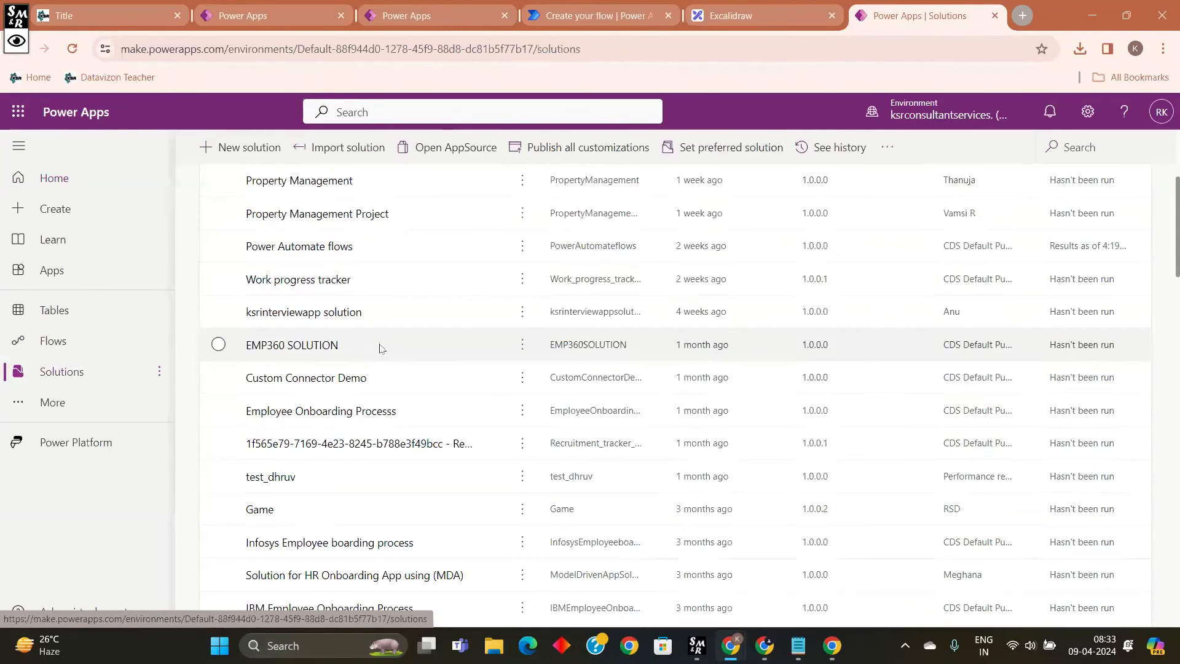
scroll(381, 368, "down", 7)
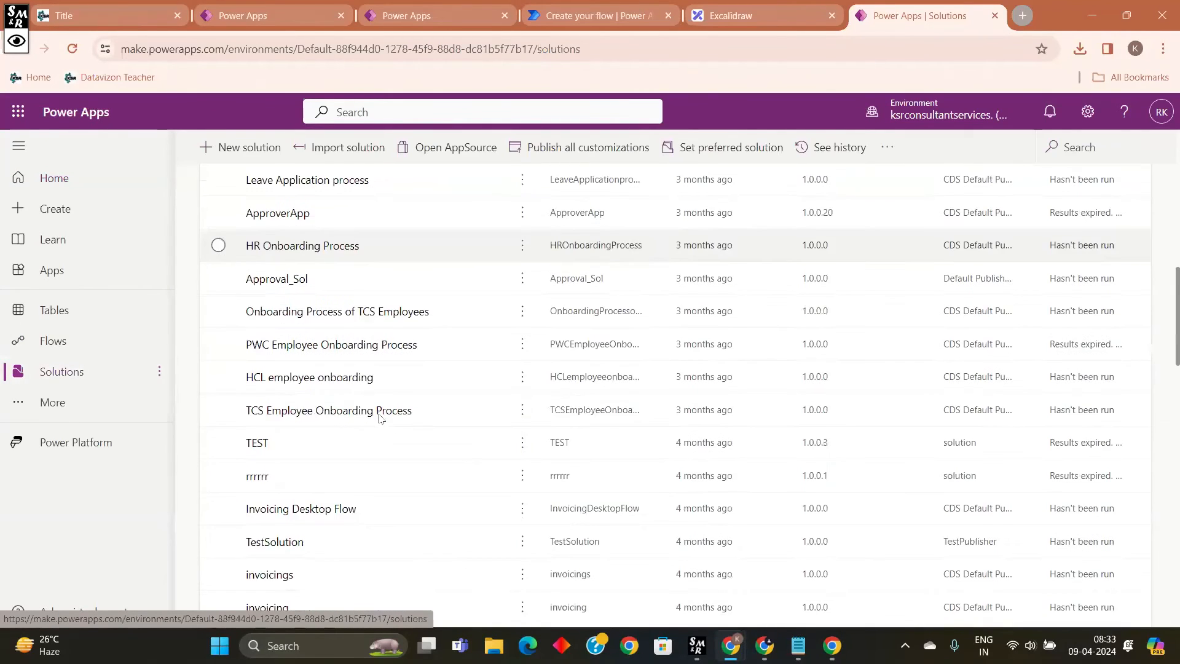
scroll(385, 421, "down", 12)
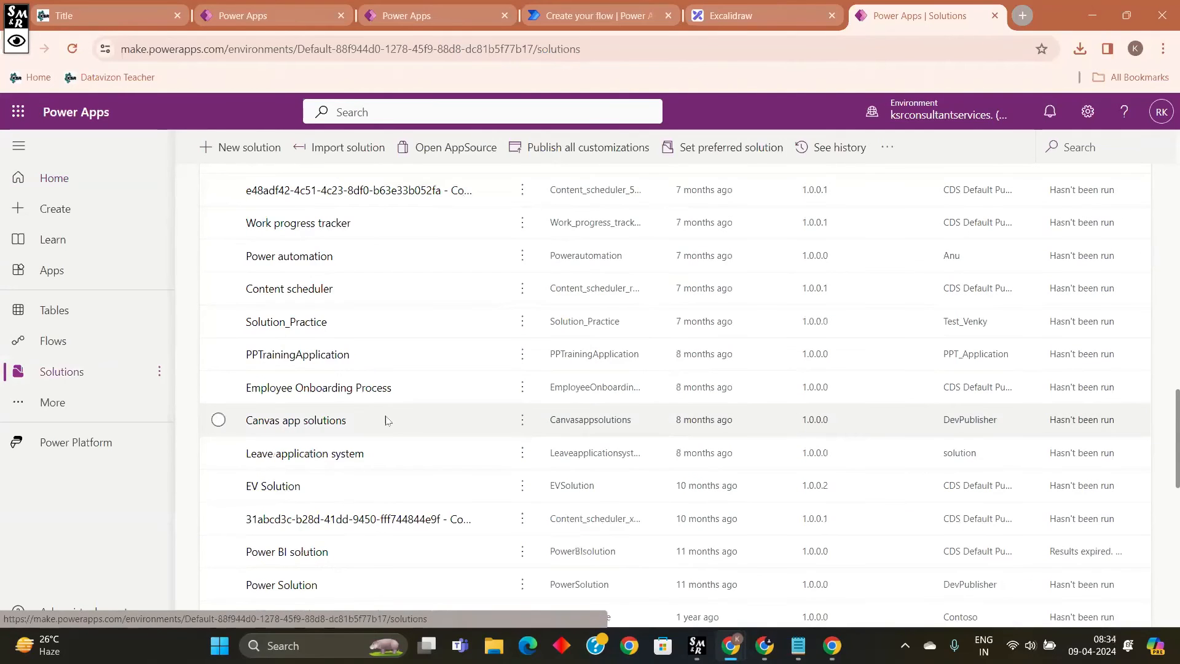
scroll(385, 422, "down", 7)
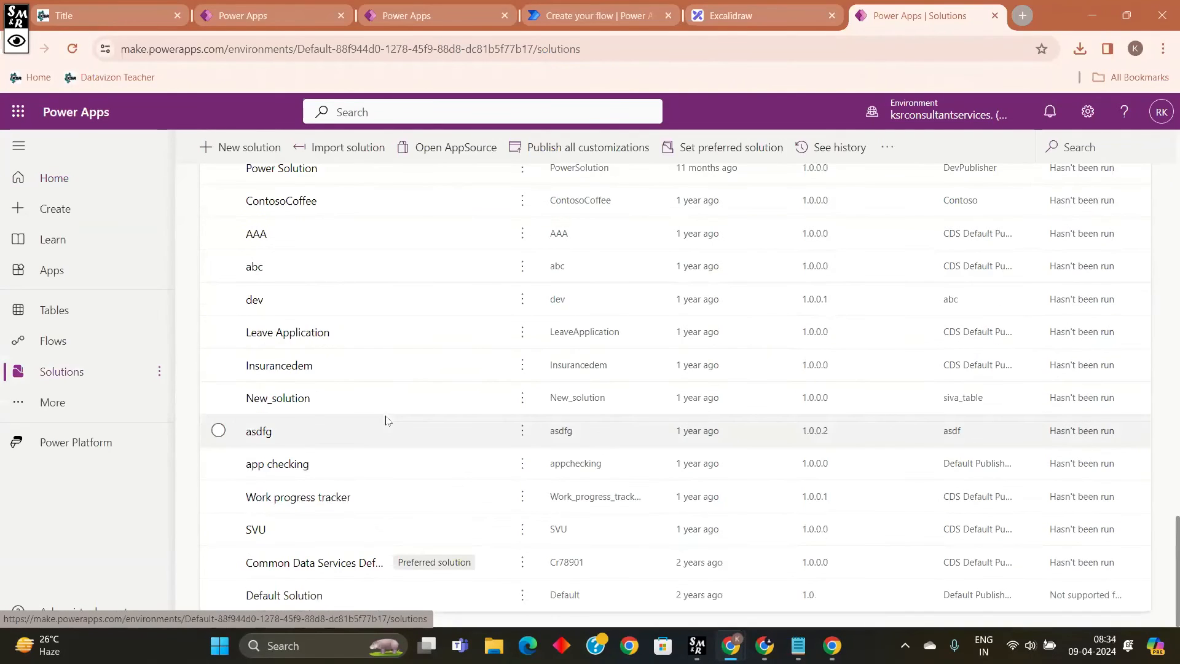
scroll(388, 421, "up", 20)
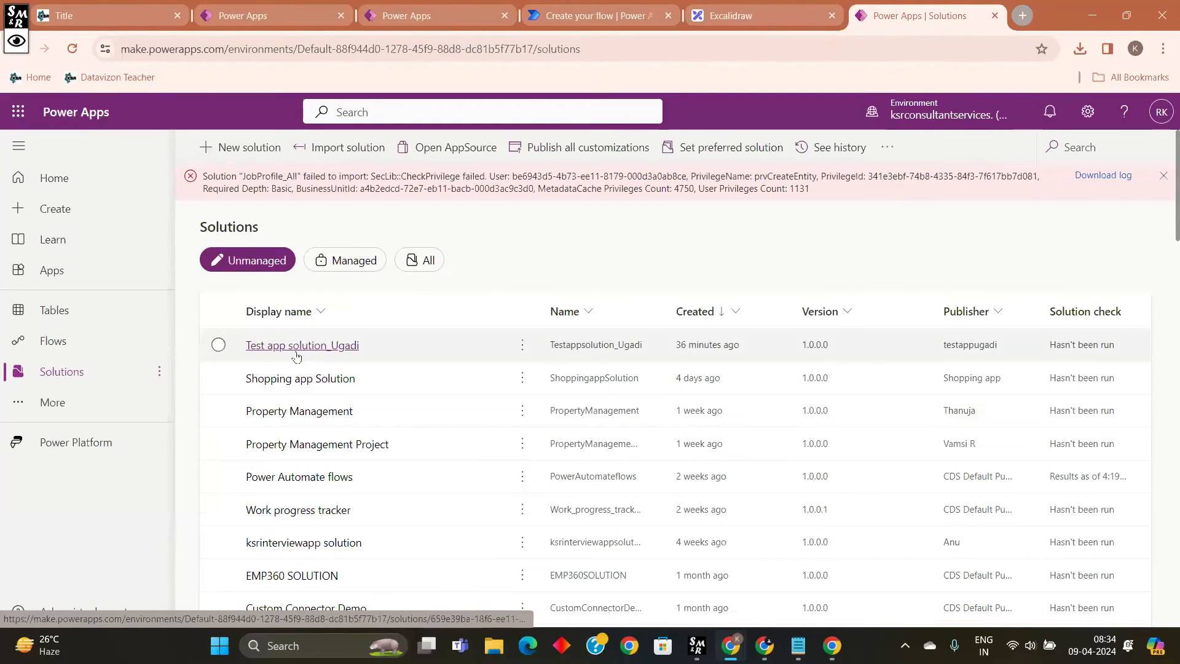
Step: View the Apps list, return to the solutions list and check the current environment's details
left_click(71, 272)
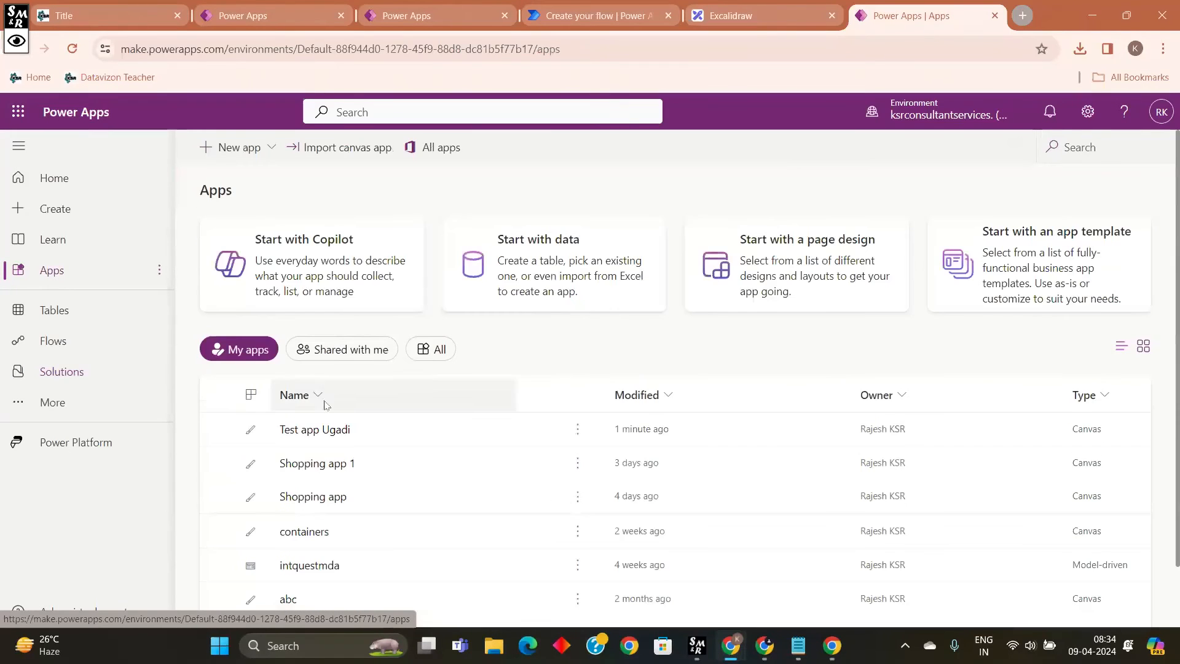
left_click(84, 379)
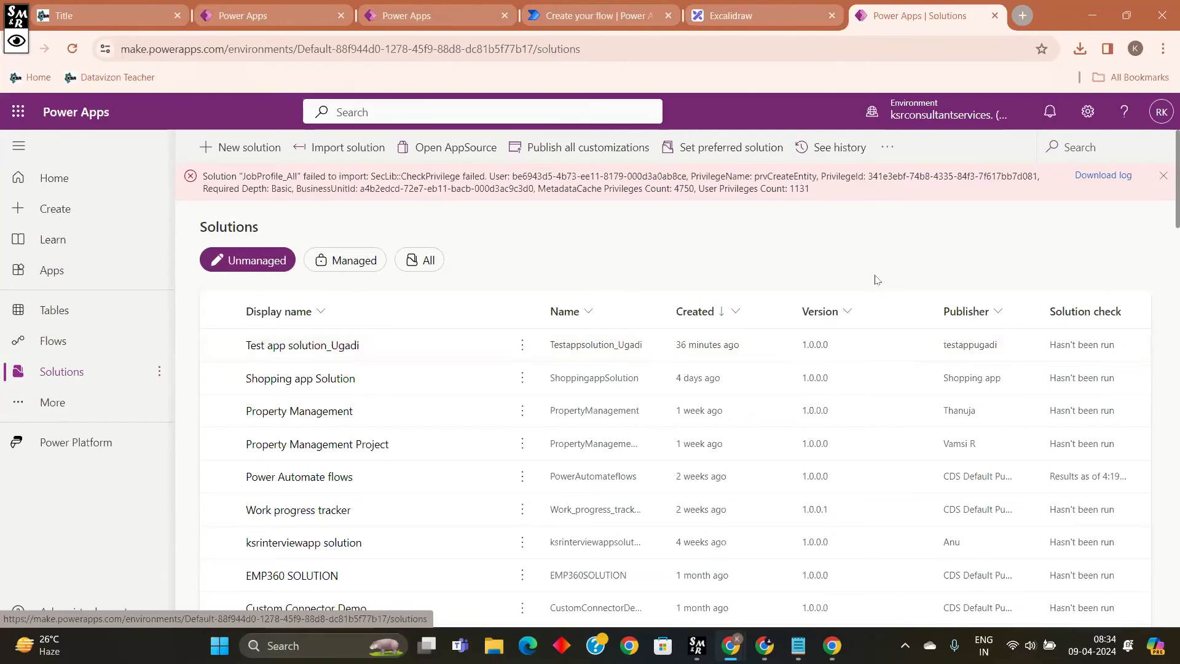
mouse_move(911, 123)
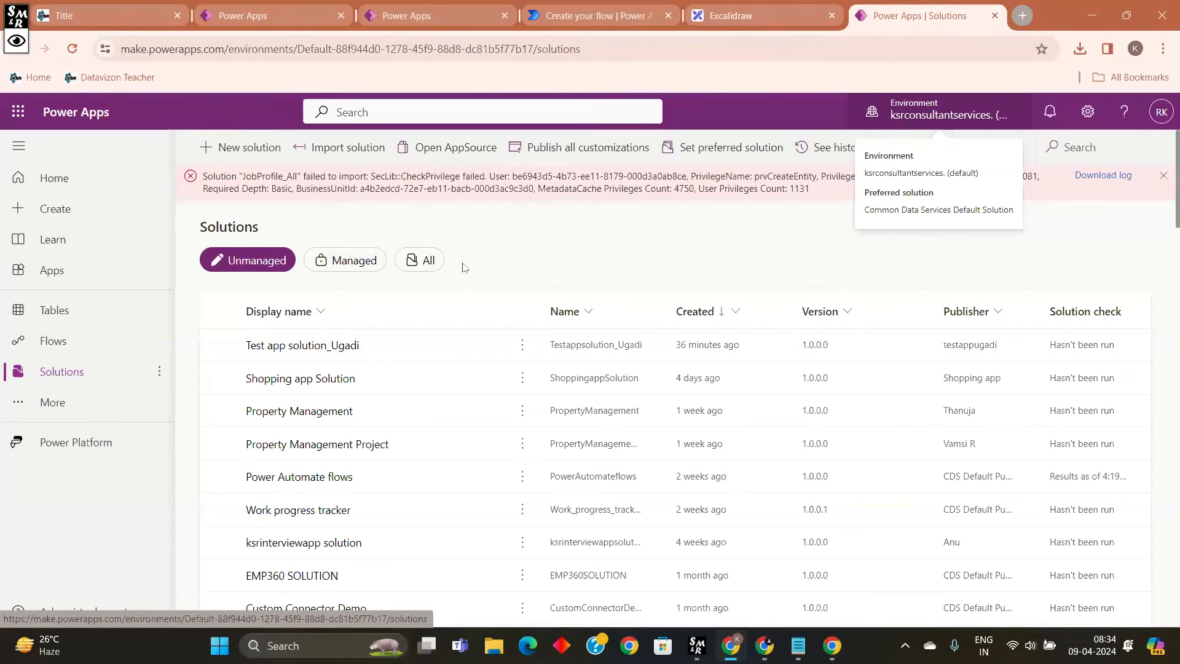
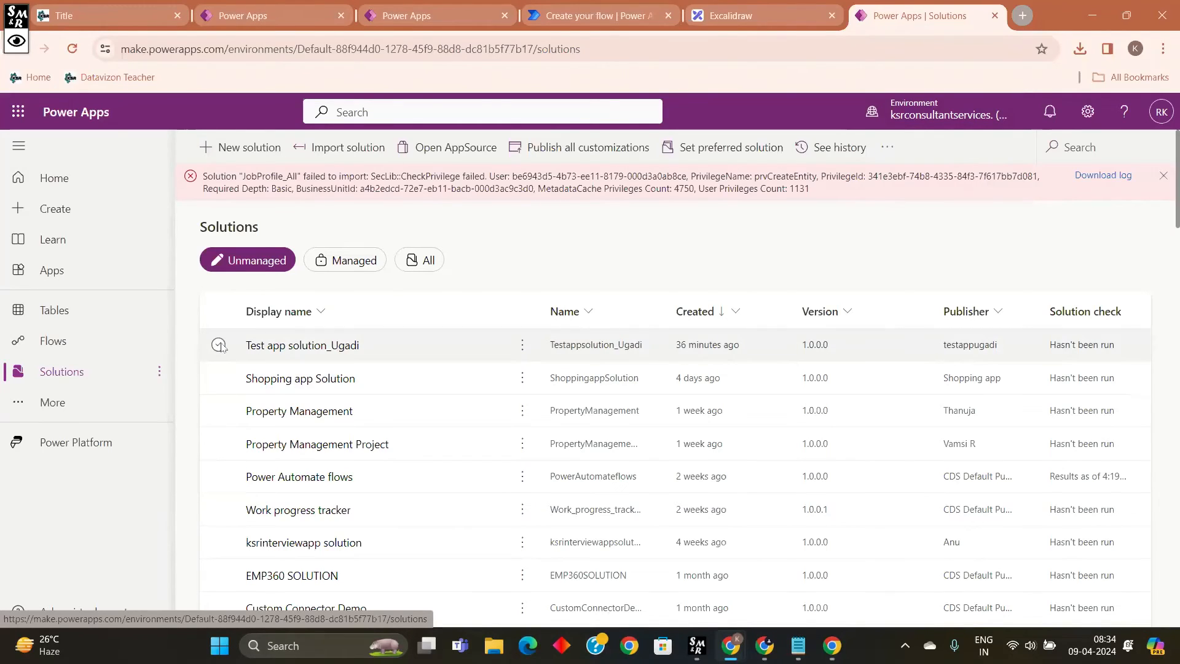
Step: Start exporting Test app solution_Ugadi and try to publish all its changes before the export
left_click(219, 345)
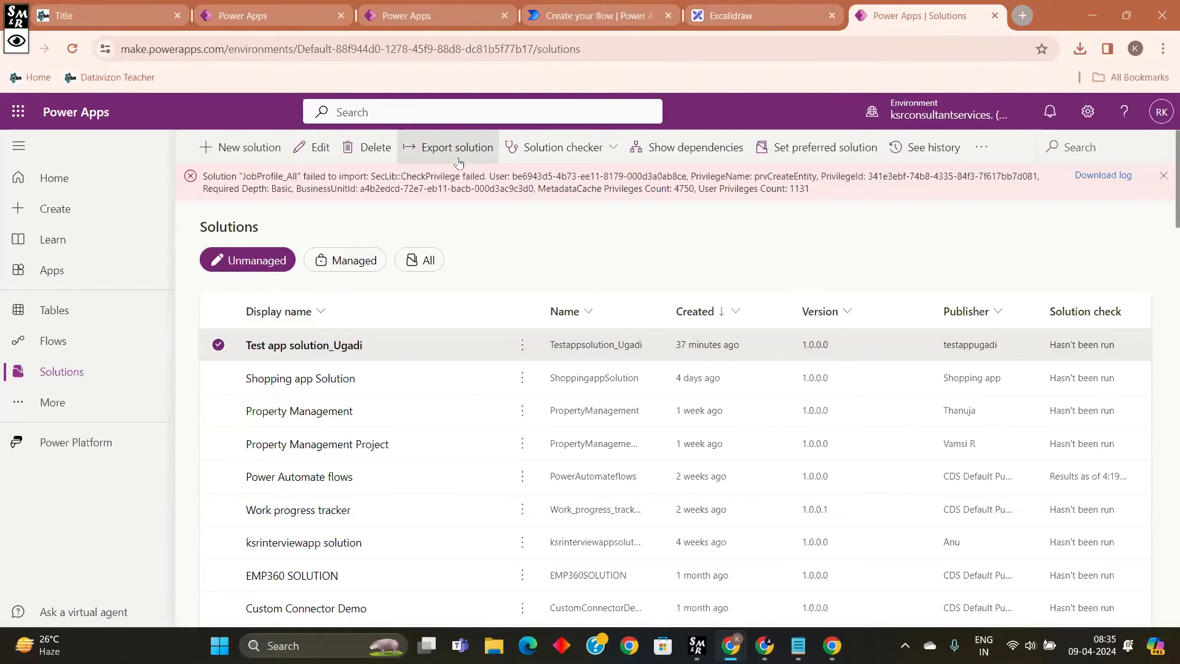
left_click(219, 345)
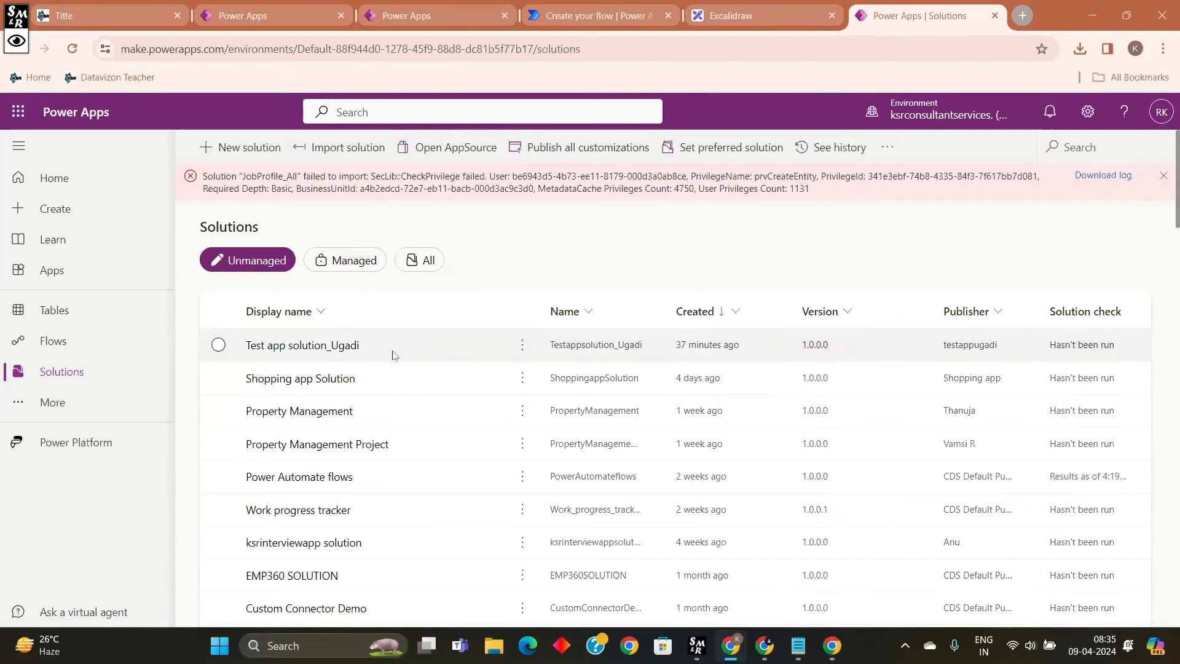
left_click(218, 346)
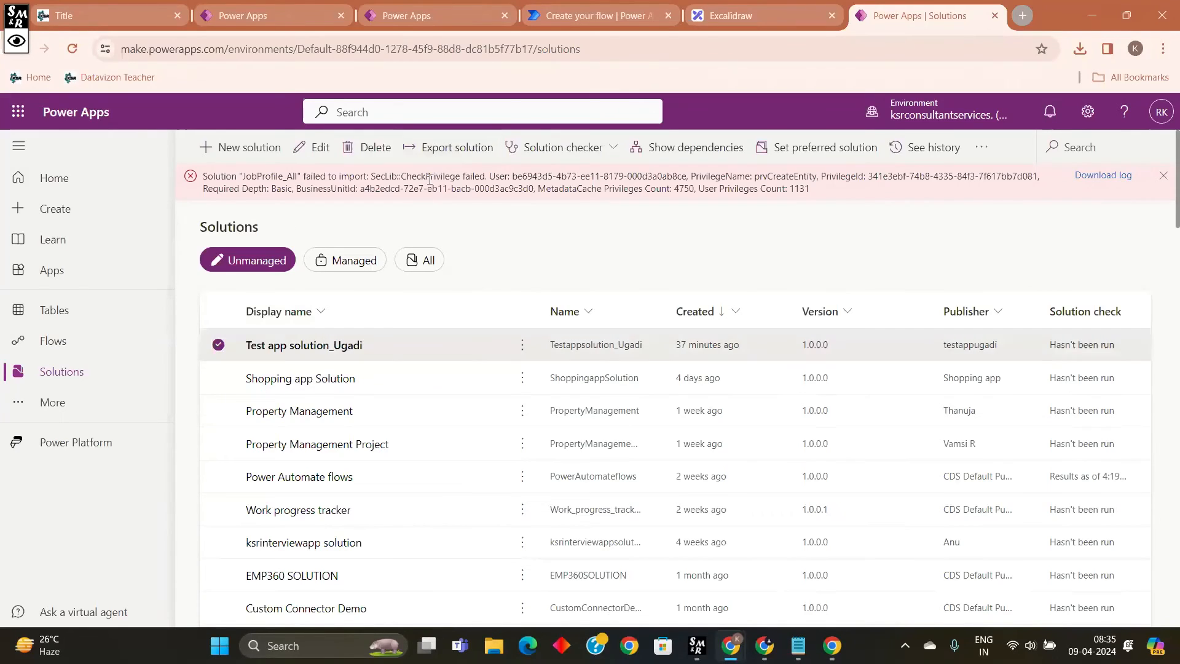
left_click(456, 149)
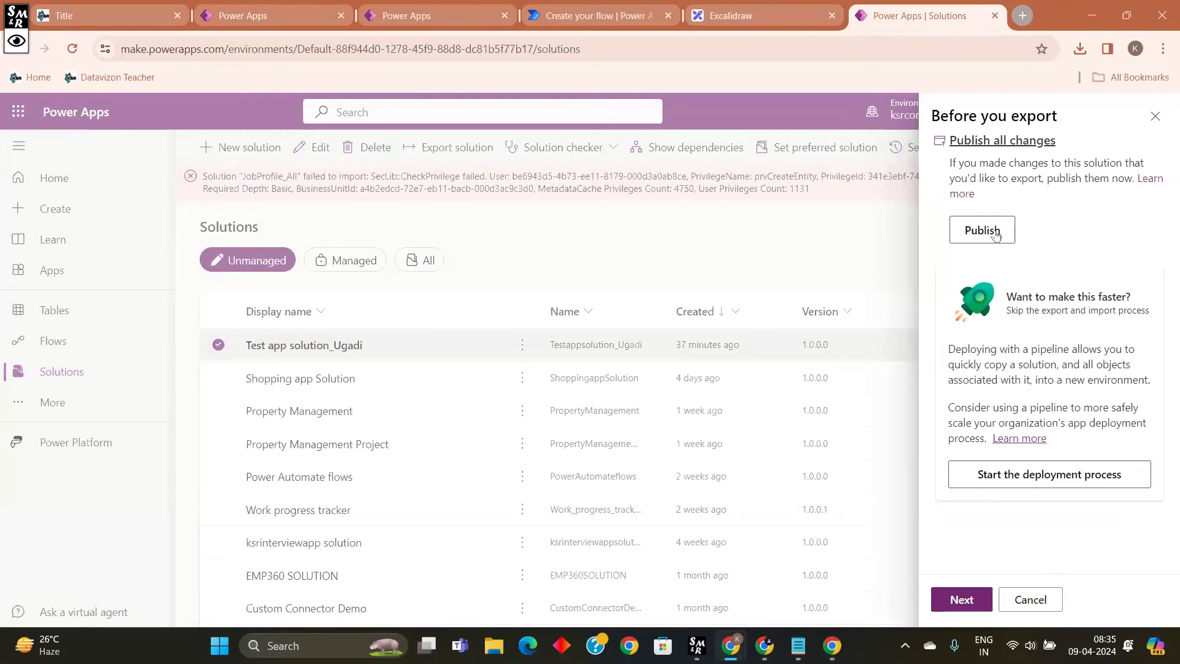
left_click(974, 225)
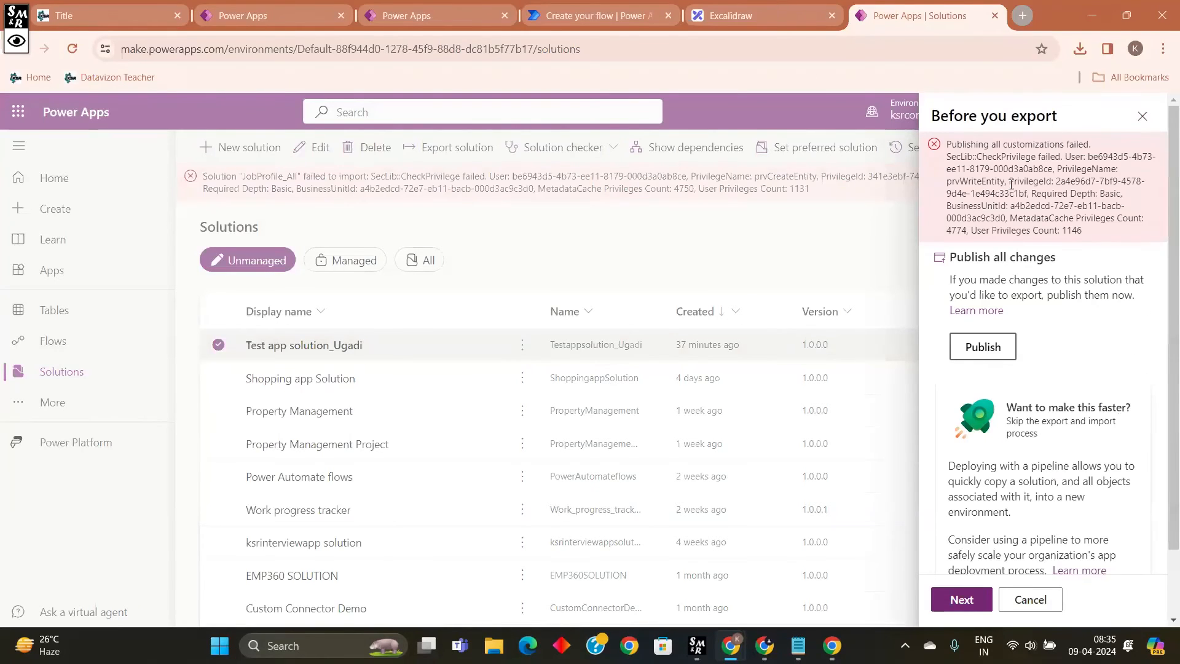
scroll(1010, 191, "down", 1)
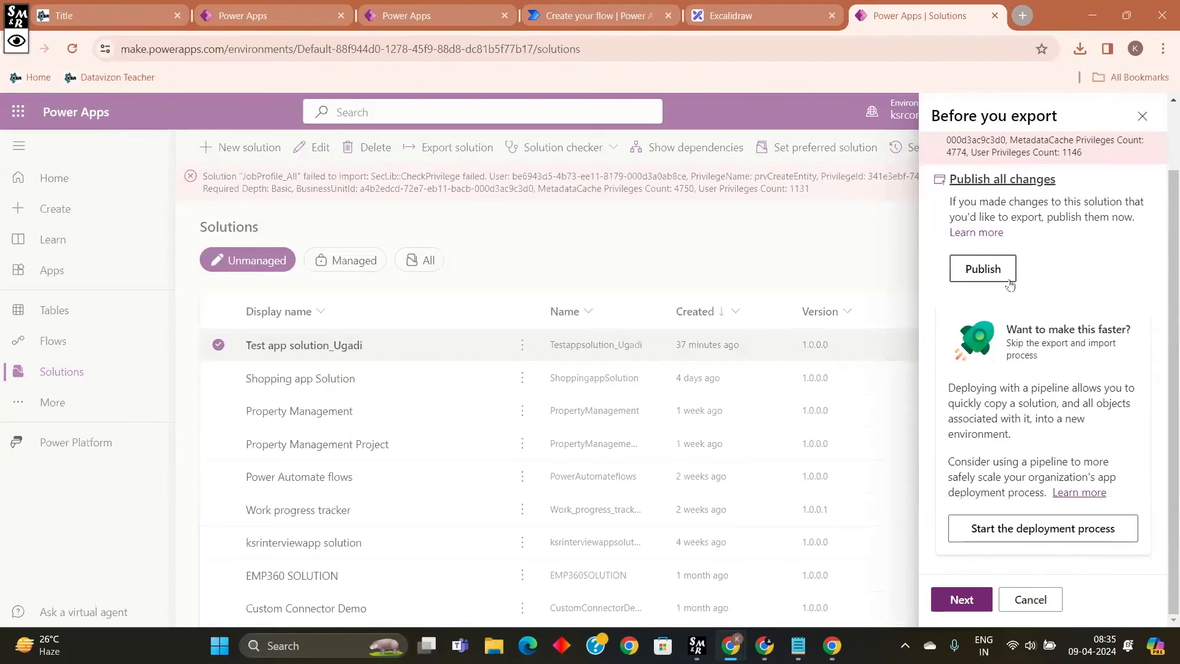
scroll(1039, 184, "up", 2)
scroll(1022, 198, "down", 2)
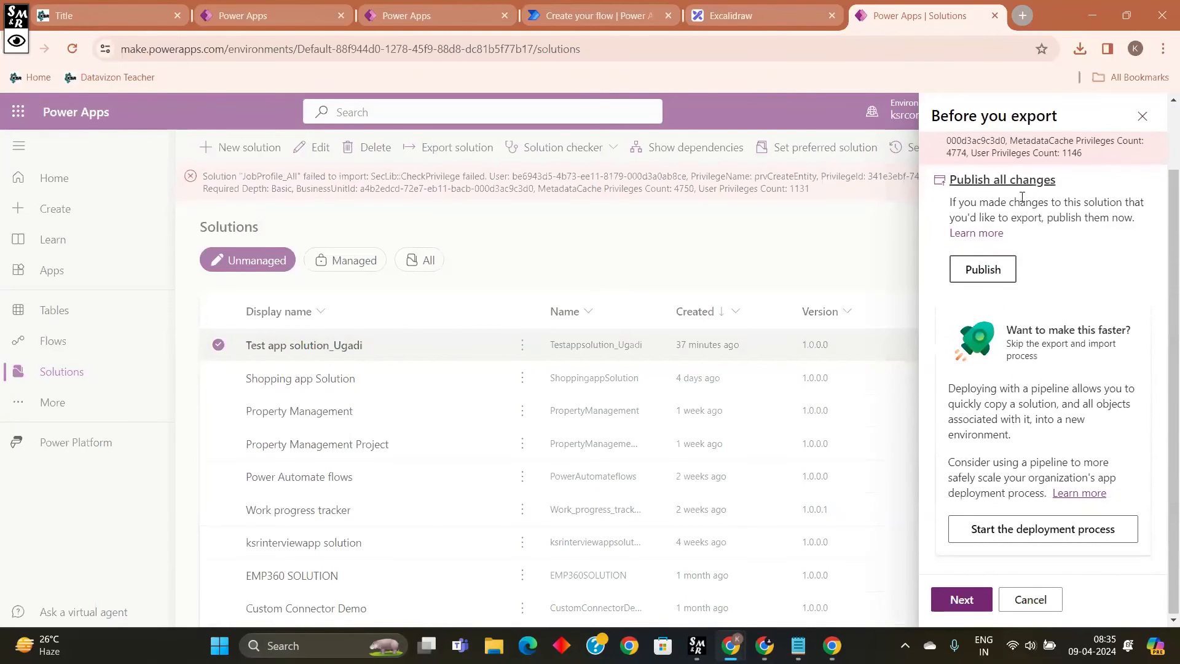
Step: Export Test app solution_Ugadi as an unmanaged solution with version number 1.0.0.1
left_click(963, 598)
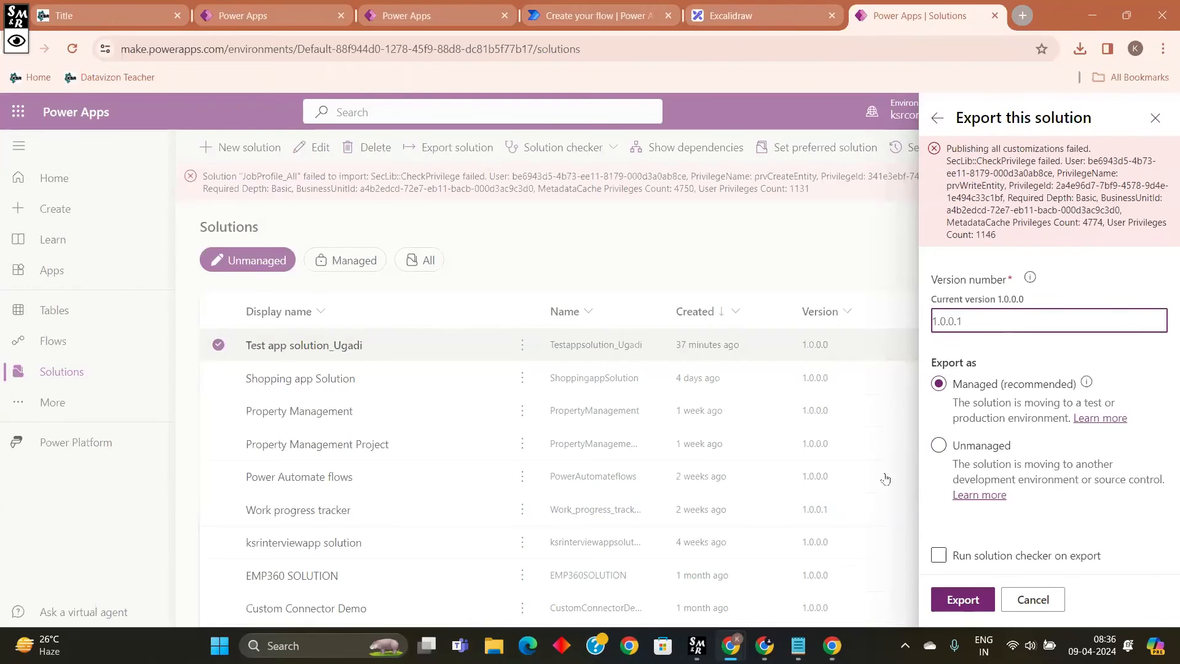
left_click(1119, 553)
left_click(939, 445)
left_click(939, 385)
left_click(939, 447)
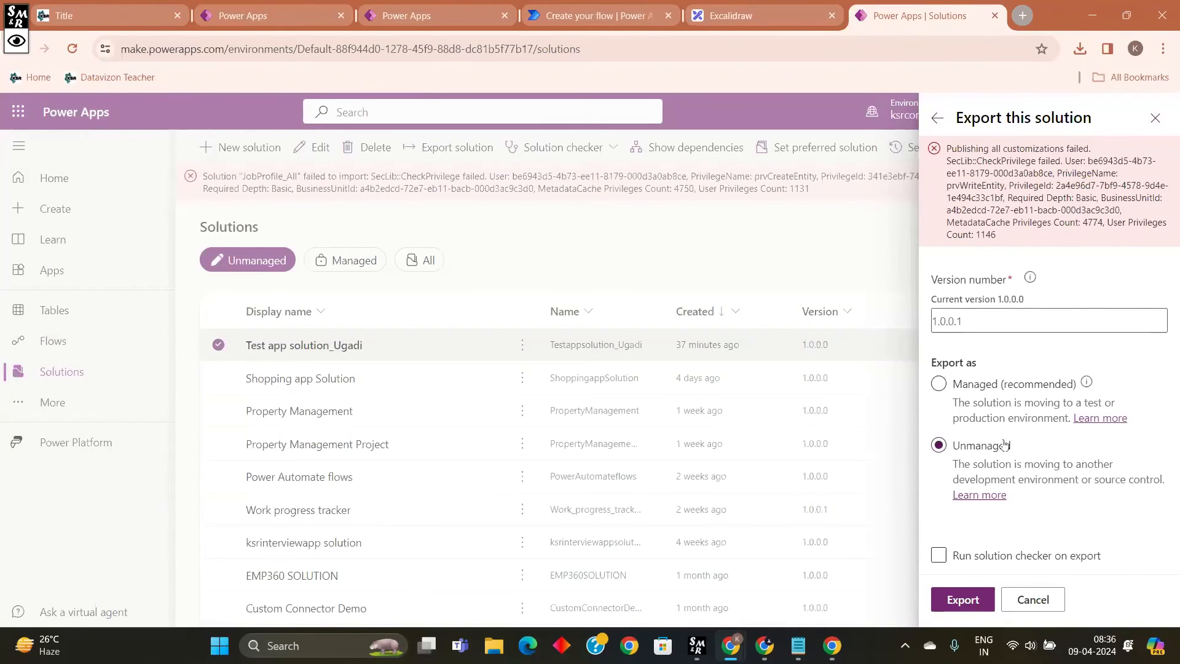
left_click(939, 555)
left_click(978, 598)
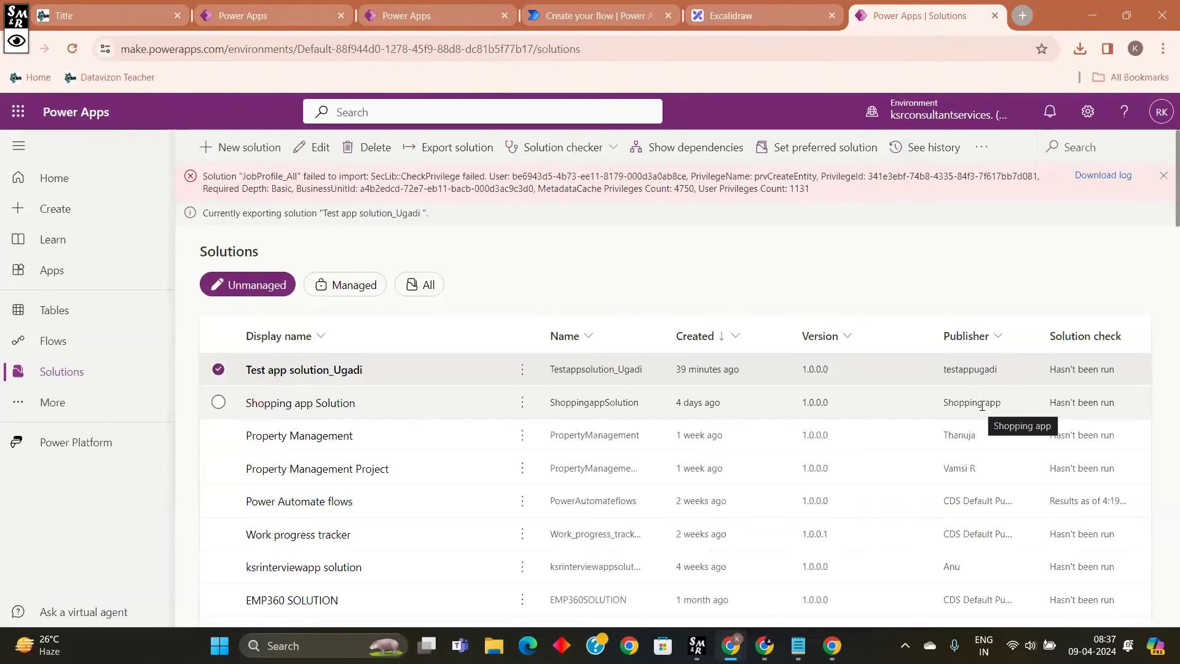
Step: Dismiss the JobProfile_All import error notification and download the exported Test app solution_Ugadi package
left_click(1164, 176)
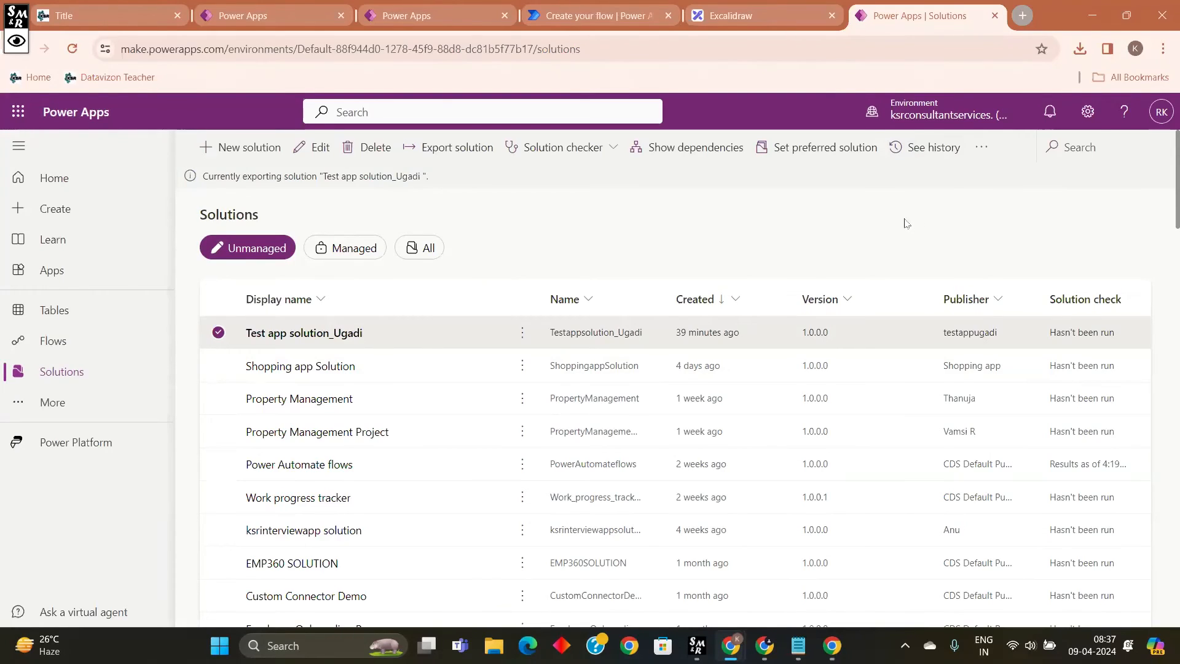
left_click_drag(206, 176, 467, 192)
left_click(484, 219)
left_click_drag(205, 176, 495, 209)
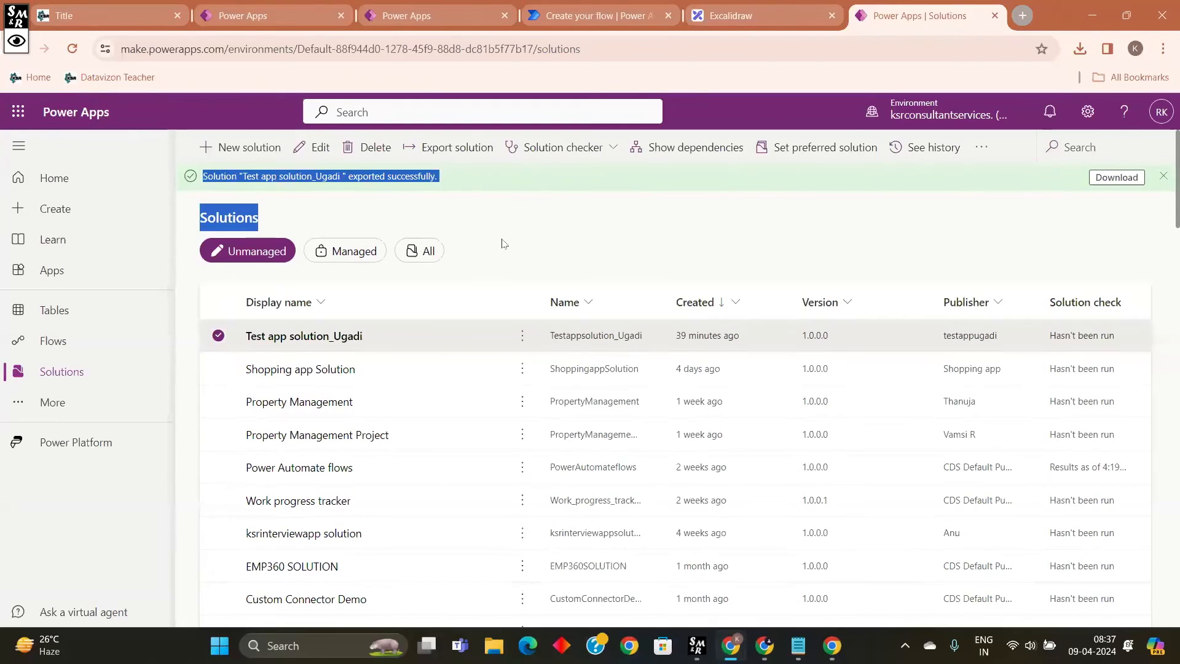
left_click(907, 214)
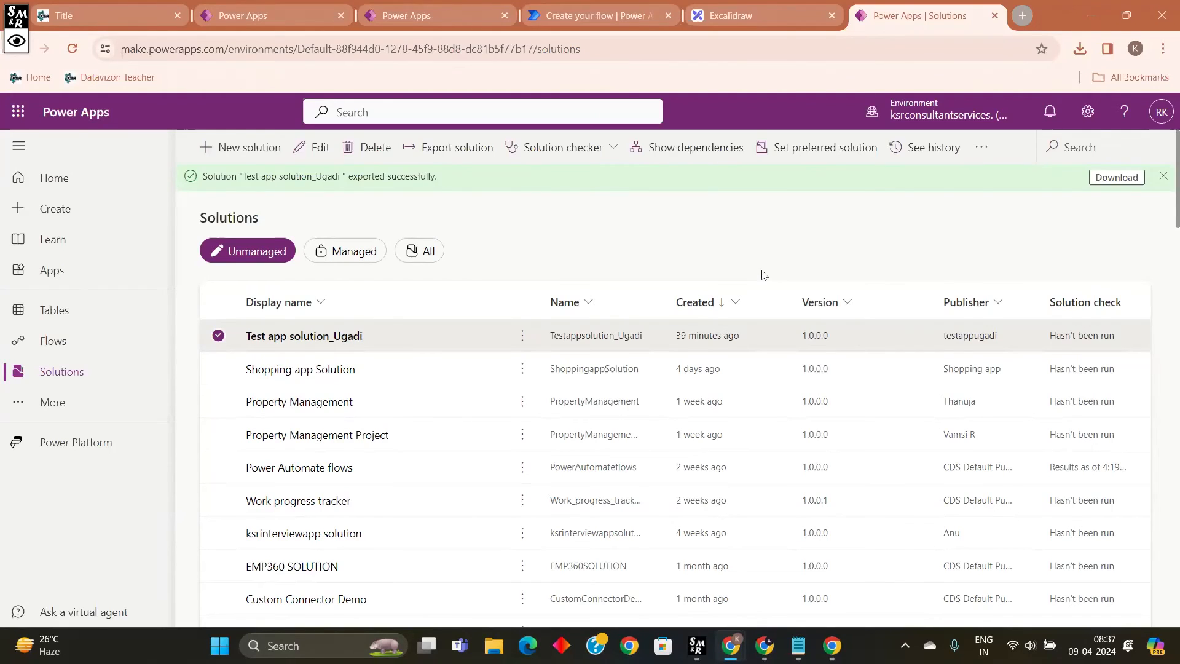
left_click(1107, 180)
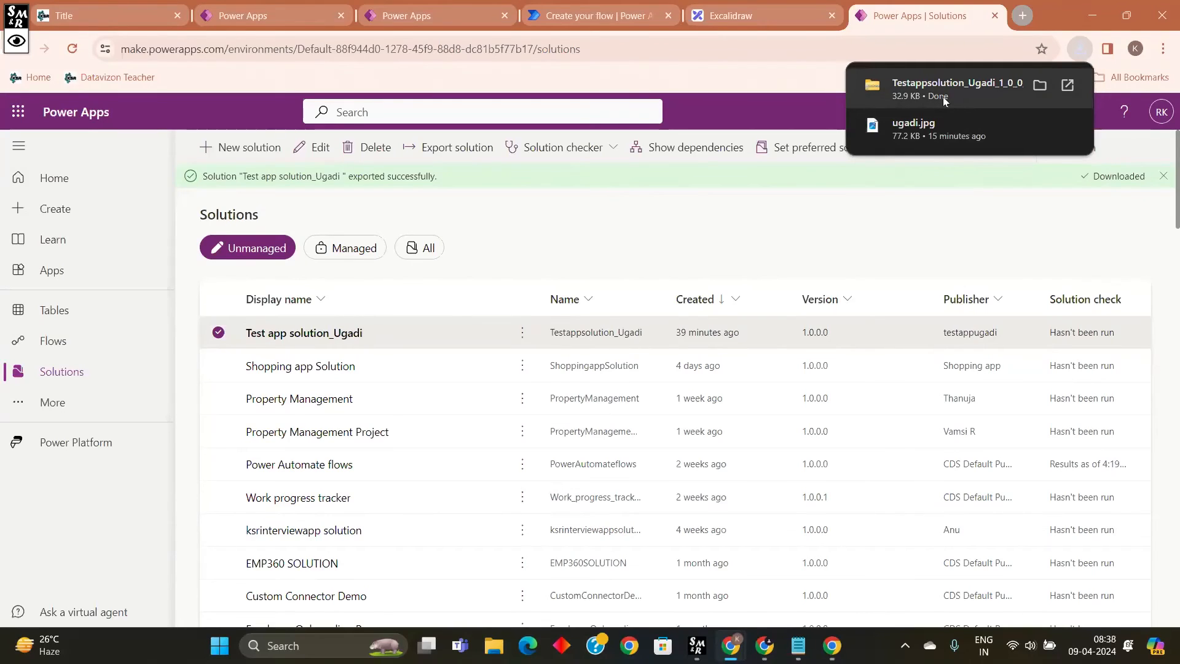
Step: Locate the downloaded Testappsolution_Ugadi_1_0_0_1 zip in the Downloads folder and open it with File Explorer
left_click(989, 95)
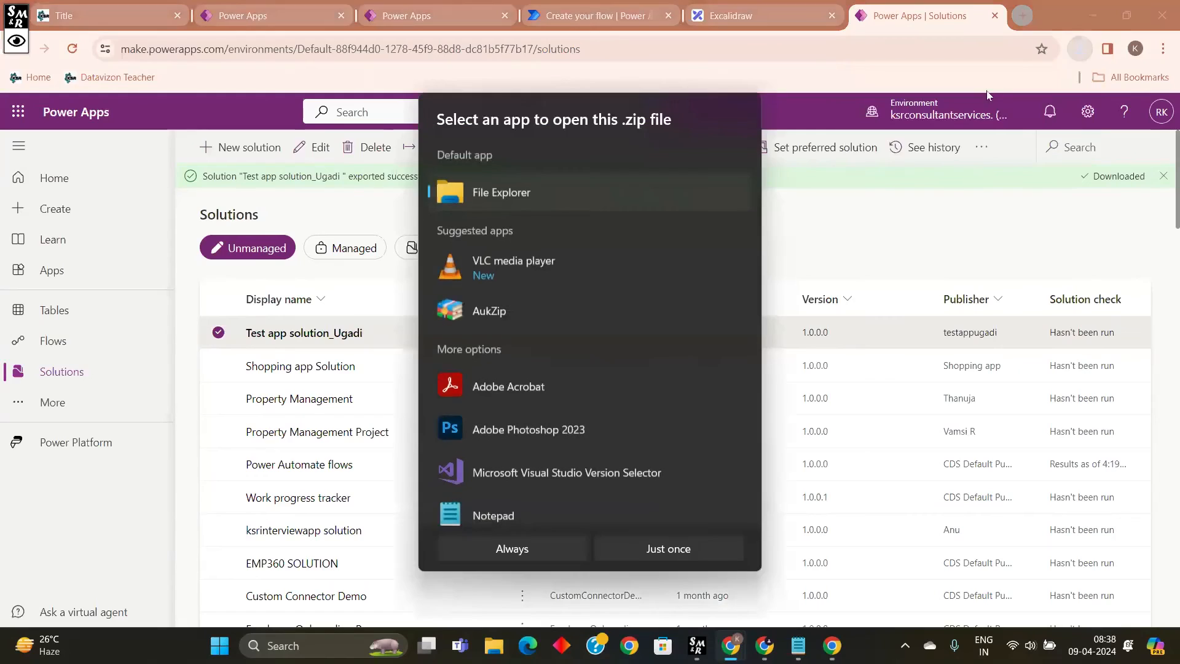
left_click(905, 77)
left_click(1081, 47)
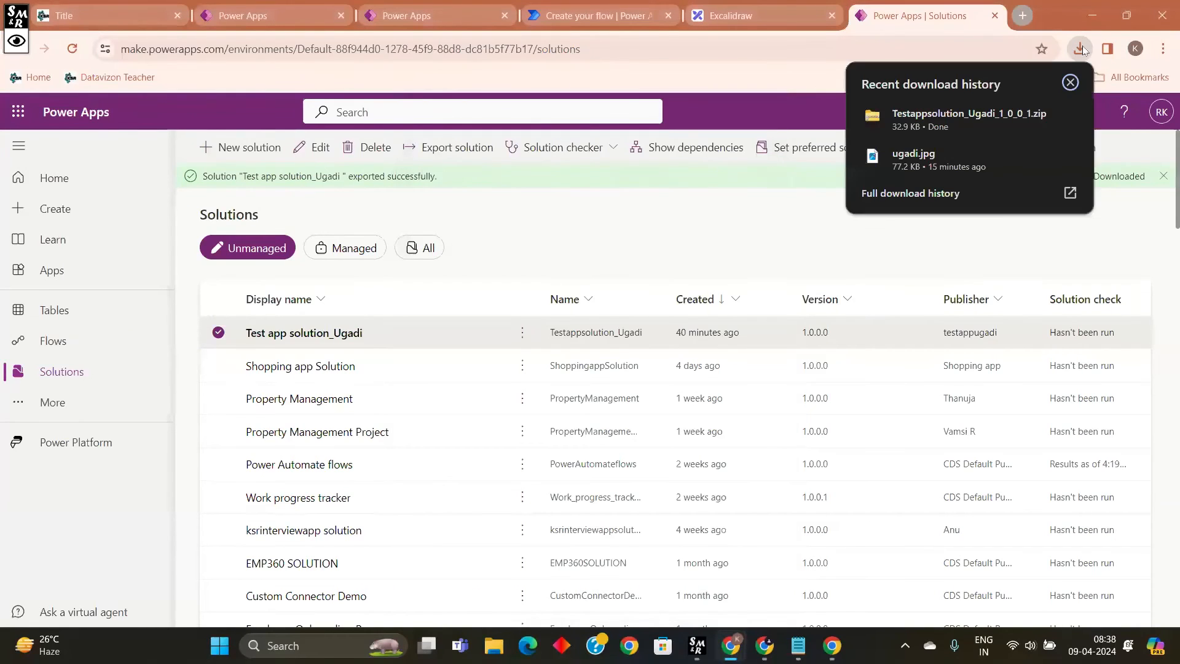
left_click(1039, 115)
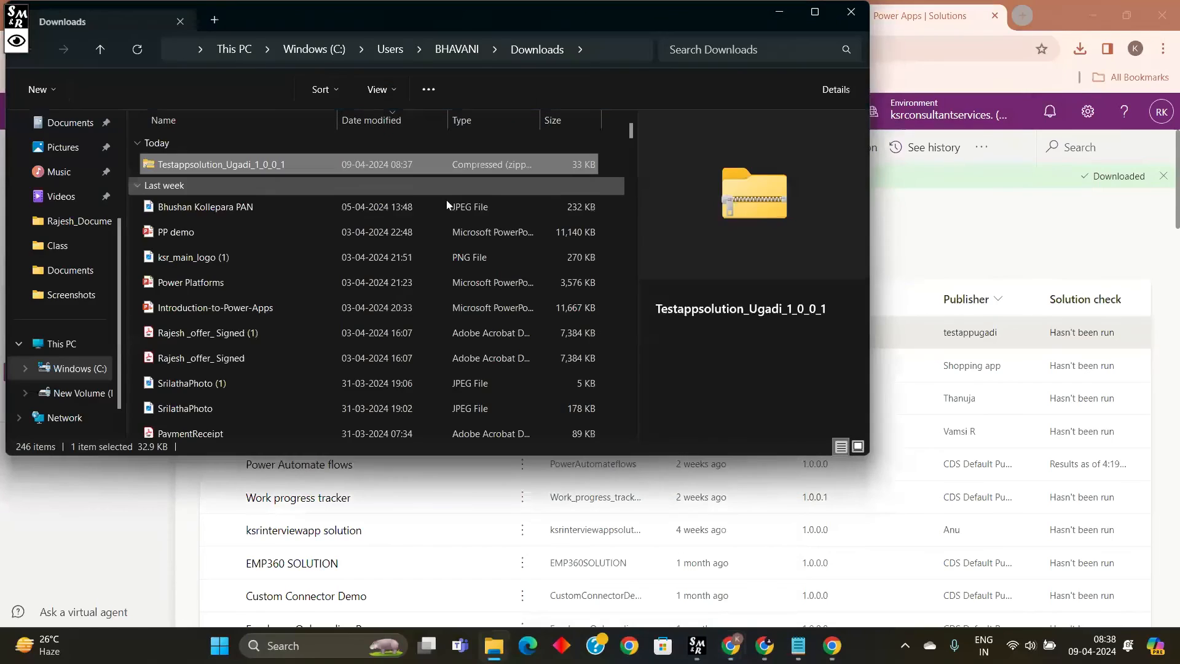
double_click(330, 163)
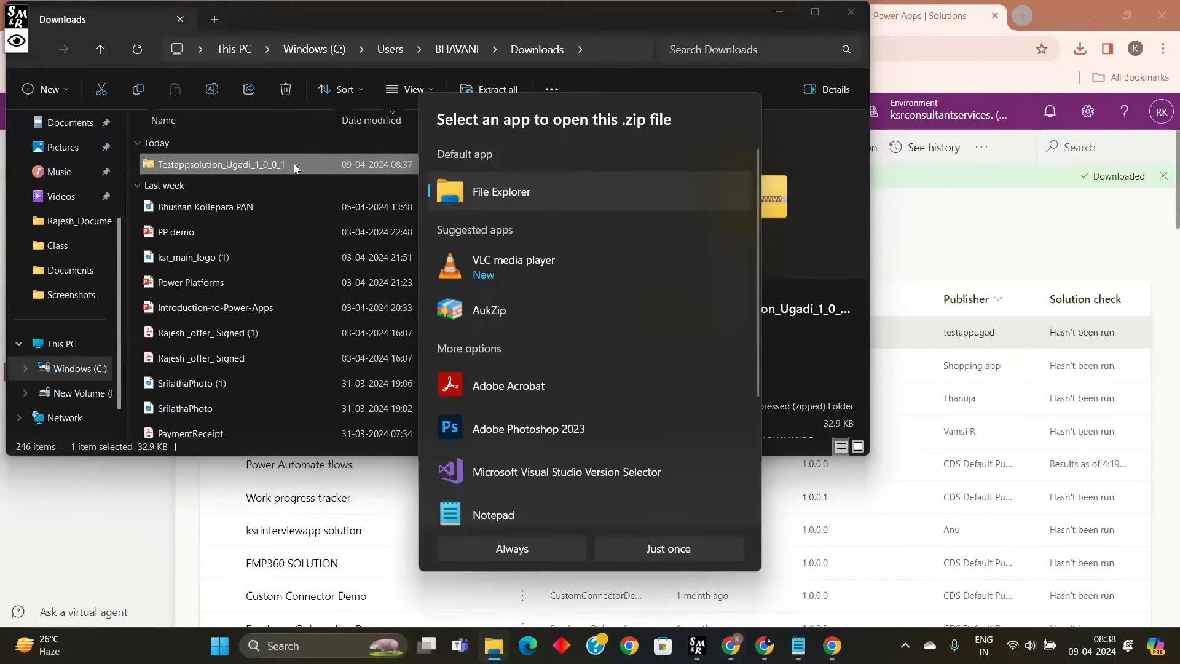
key("Escape")
double_click(309, 163)
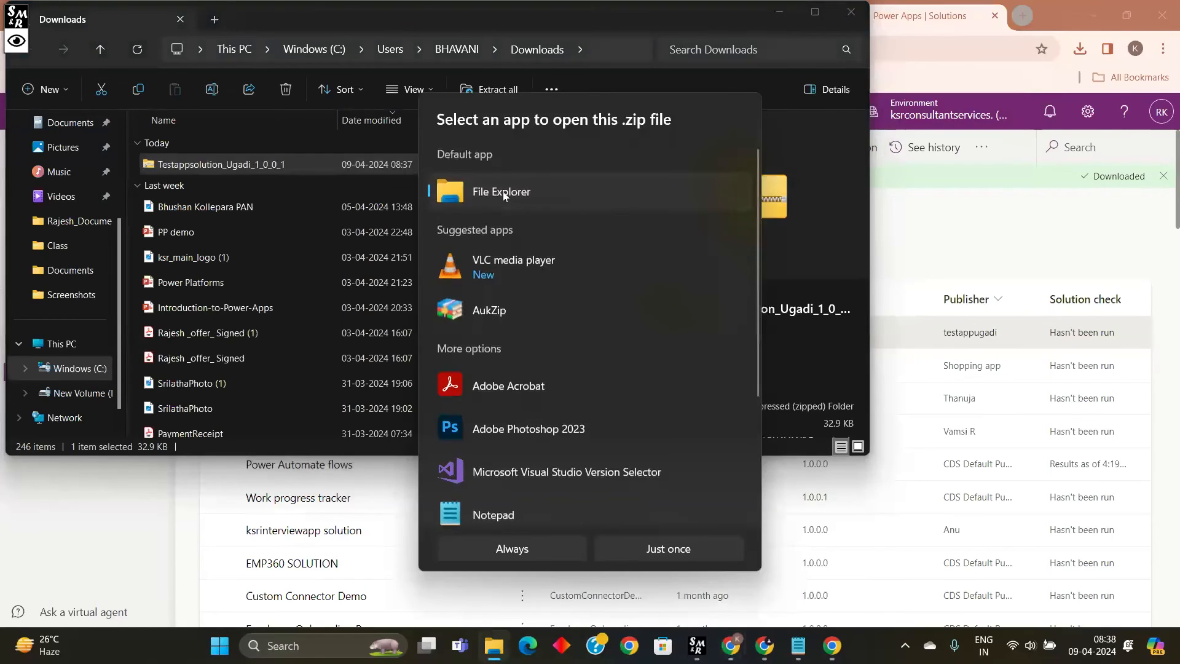
double_click(503, 190)
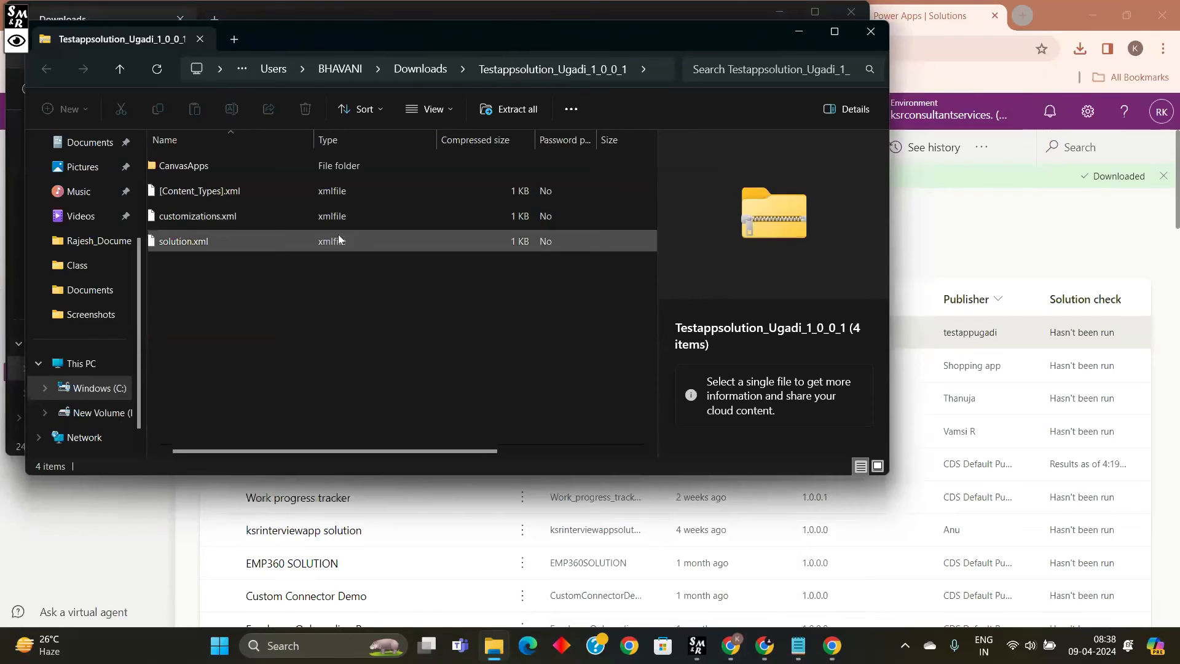
Step: Inspect the CanvasApps folder inside the exported zip, return to the package root and close both File Explorer windows
double_click(300, 169)
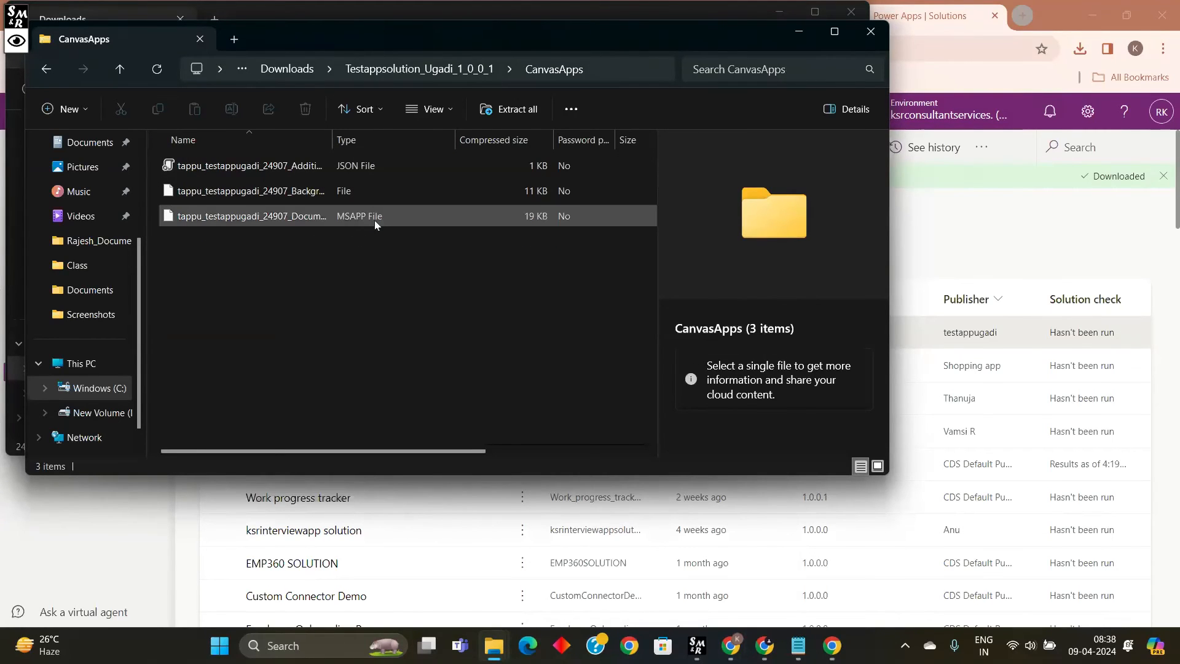
left_click(48, 71)
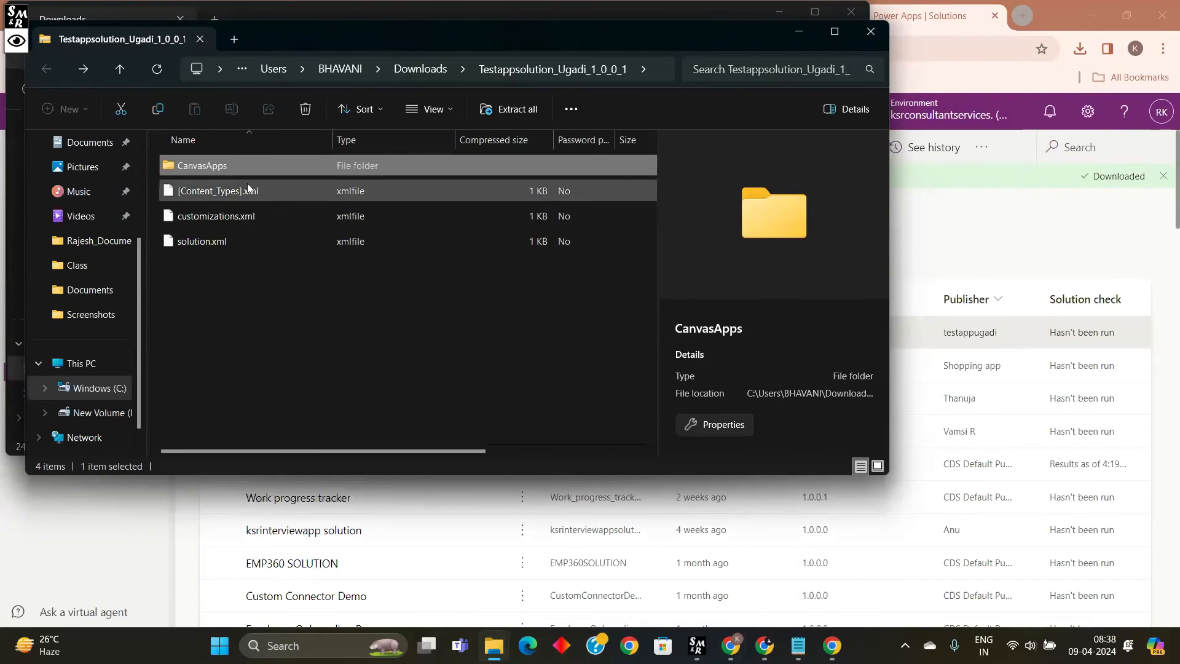
left_click(870, 34)
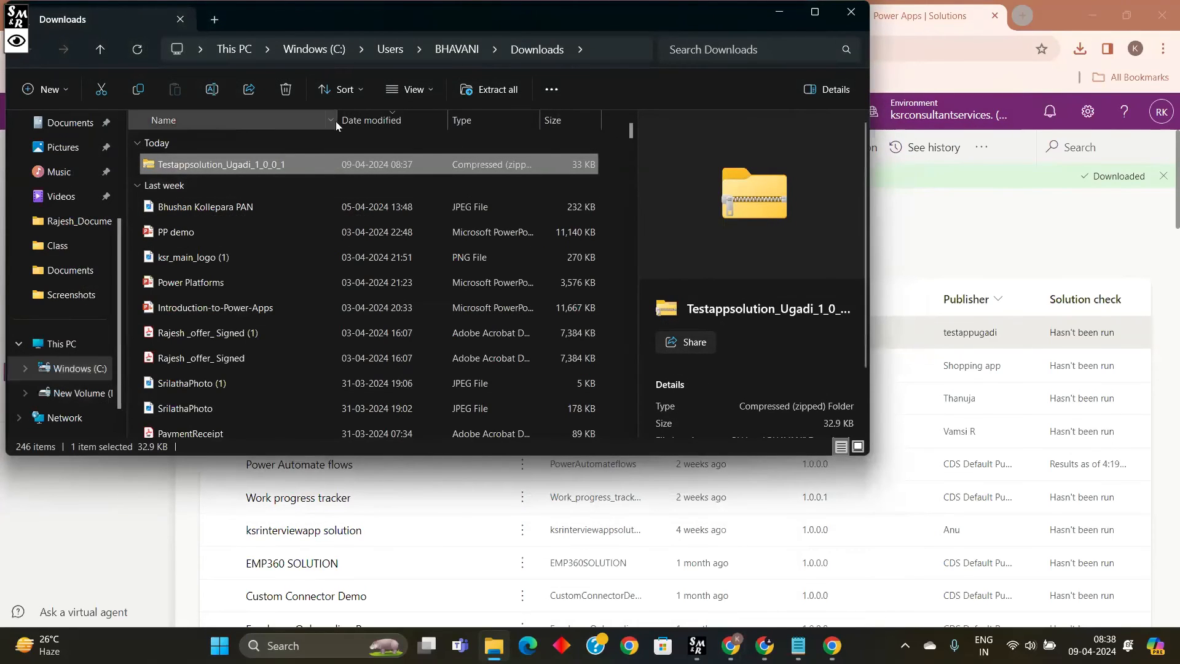
left_click(849, 13)
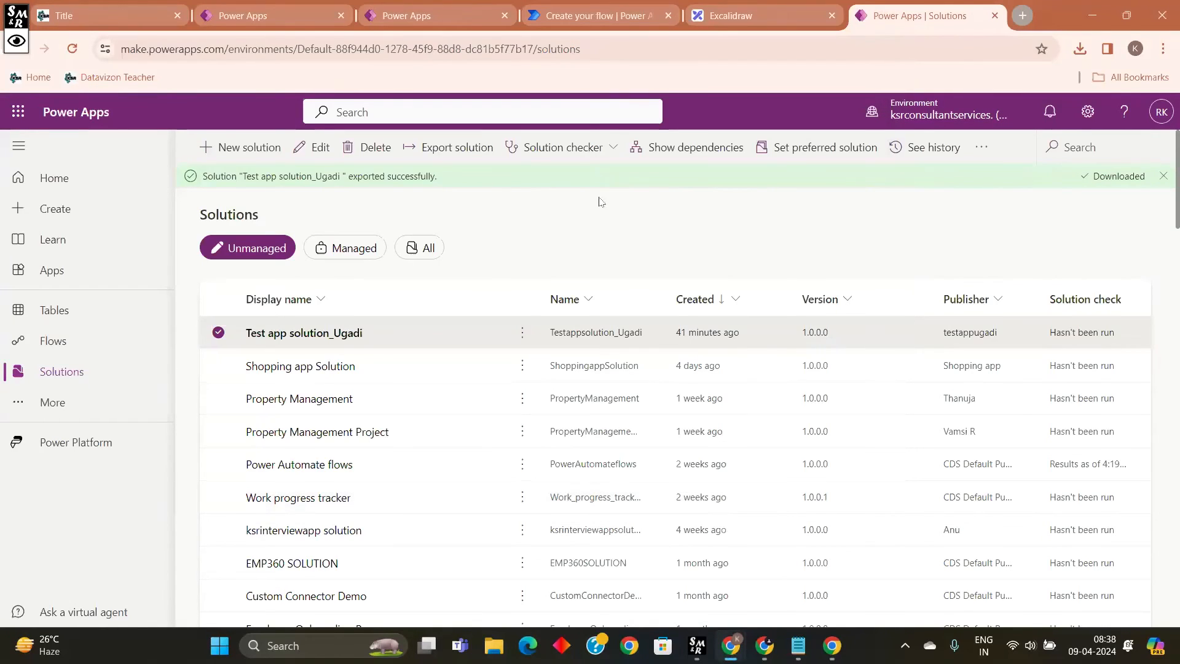
left_click(1163, 48)
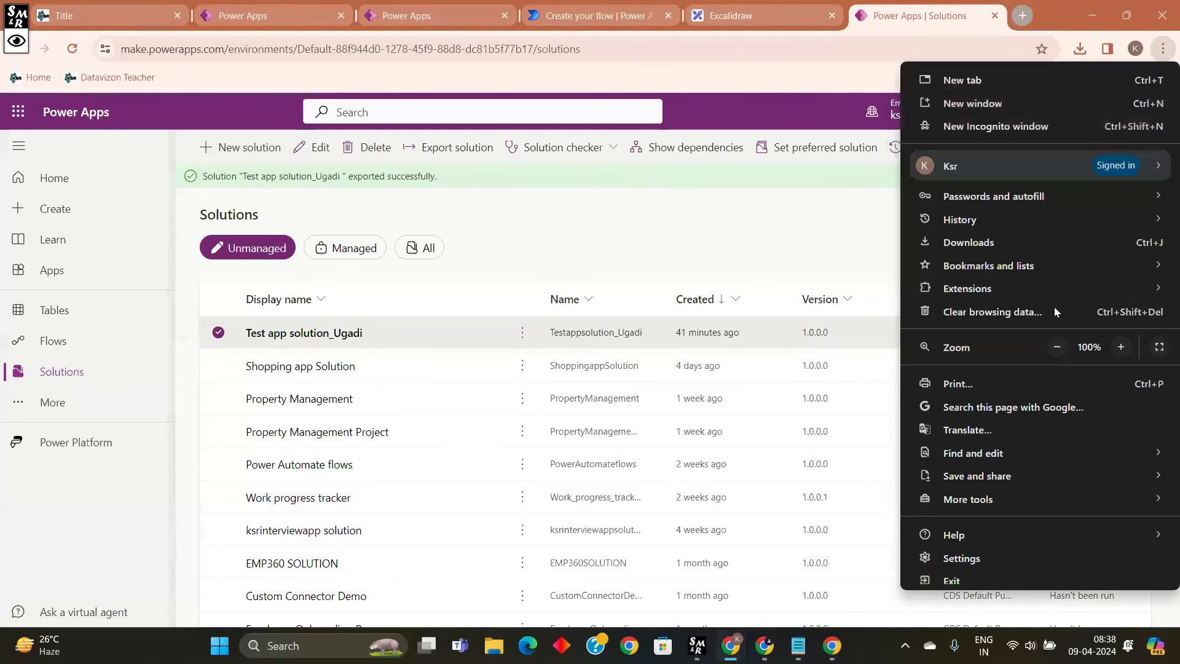
left_click(1005, 244)
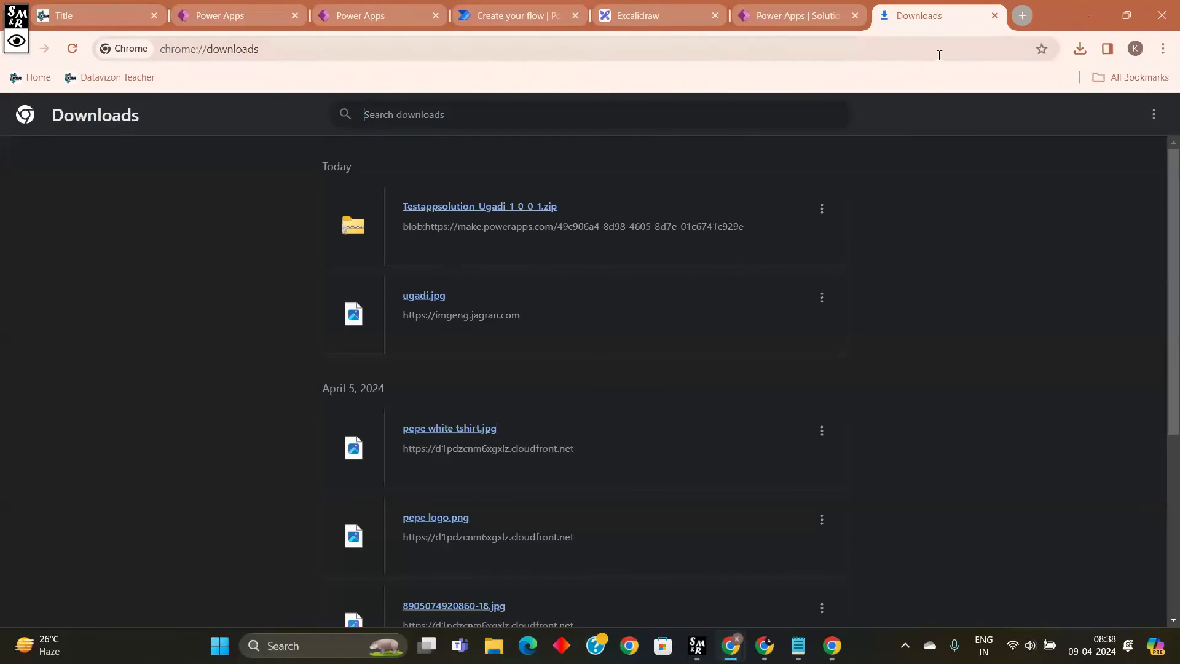
left_click(995, 15)
Step: Open the browser's download settings
left_click(1163, 49)
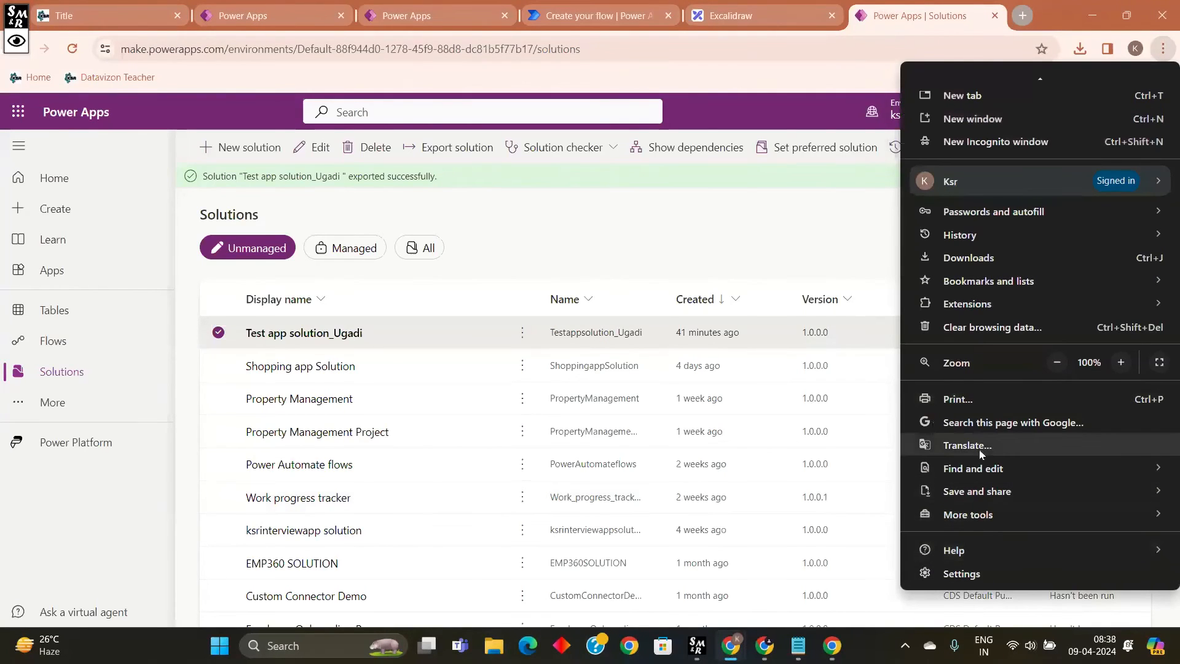
scroll(979, 449, "down", 1)
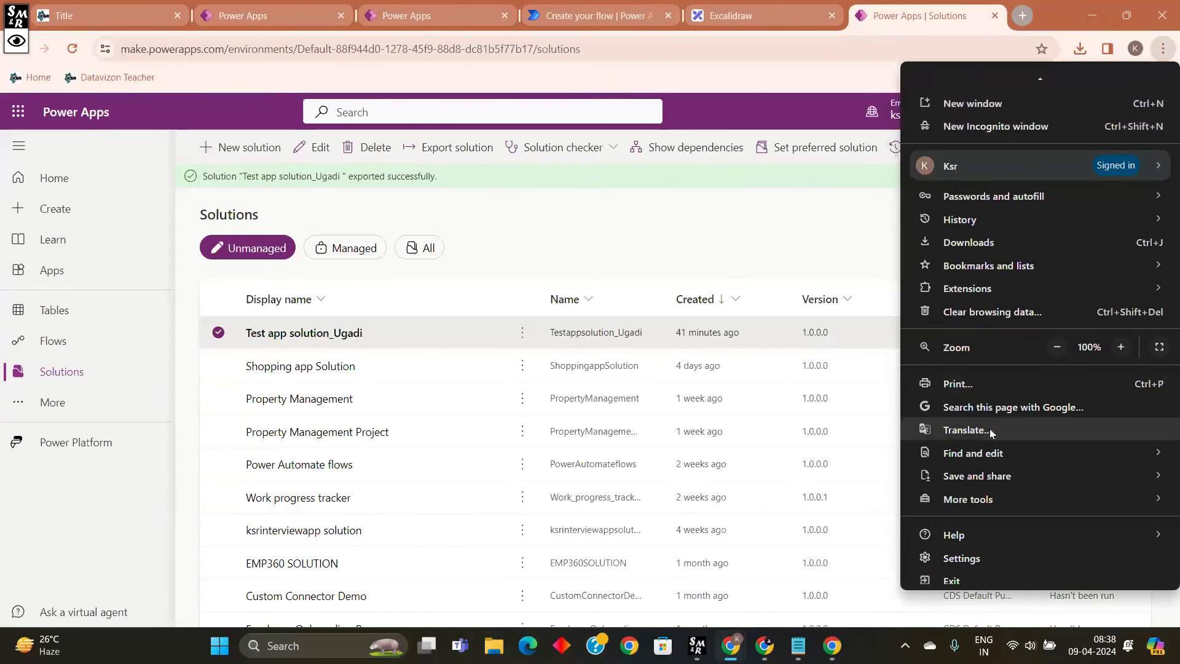
left_click(970, 558)
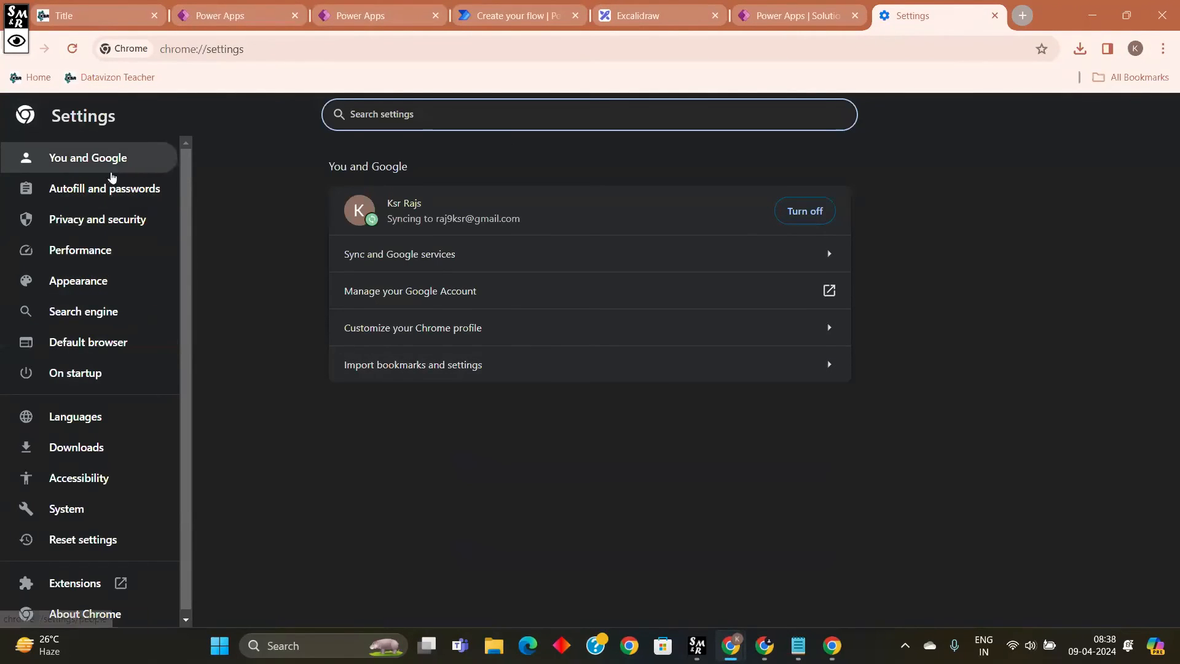
scroll(138, 378, "down", 1)
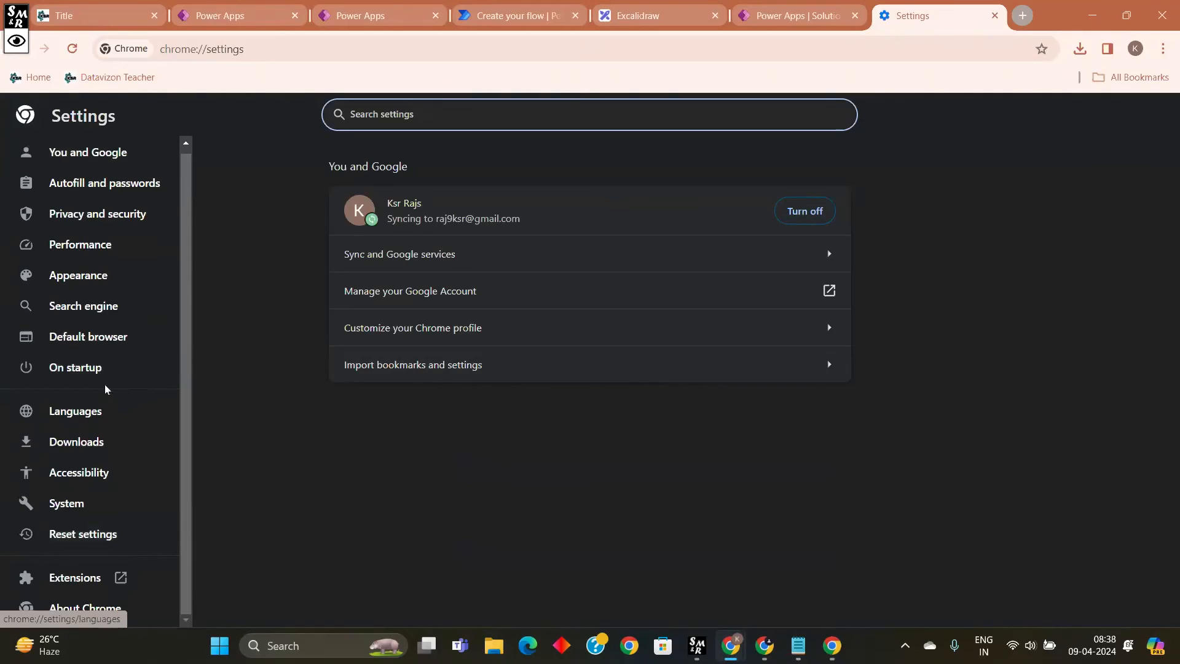
scroll(116, 322, "up", 1)
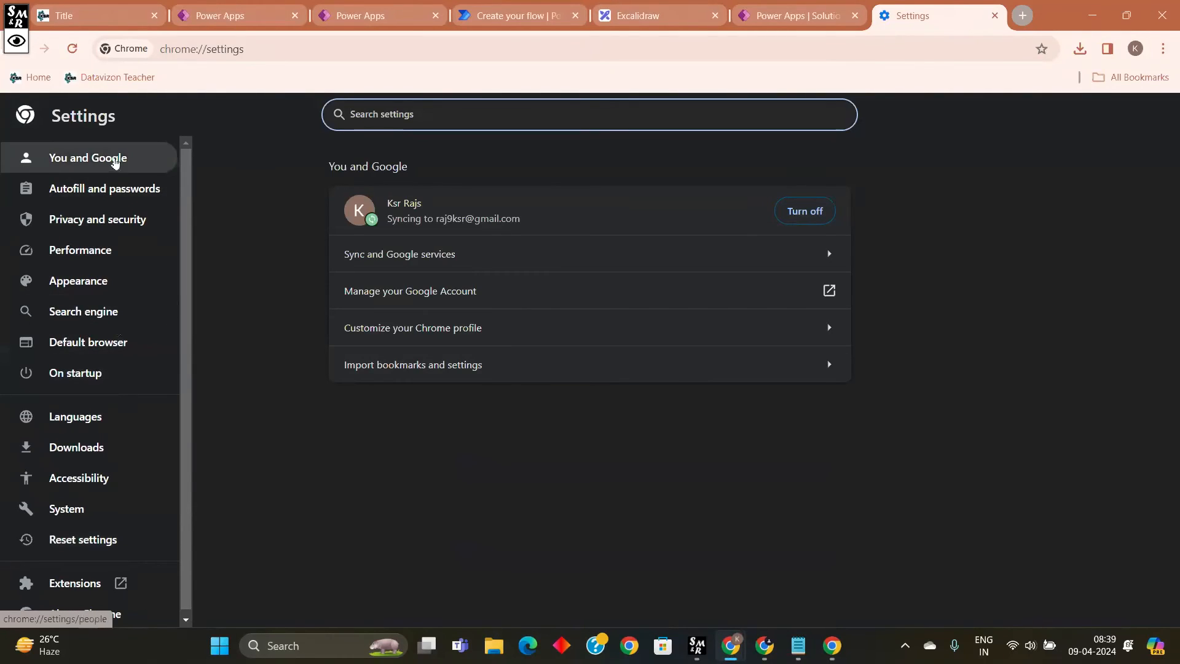
left_click(111, 442)
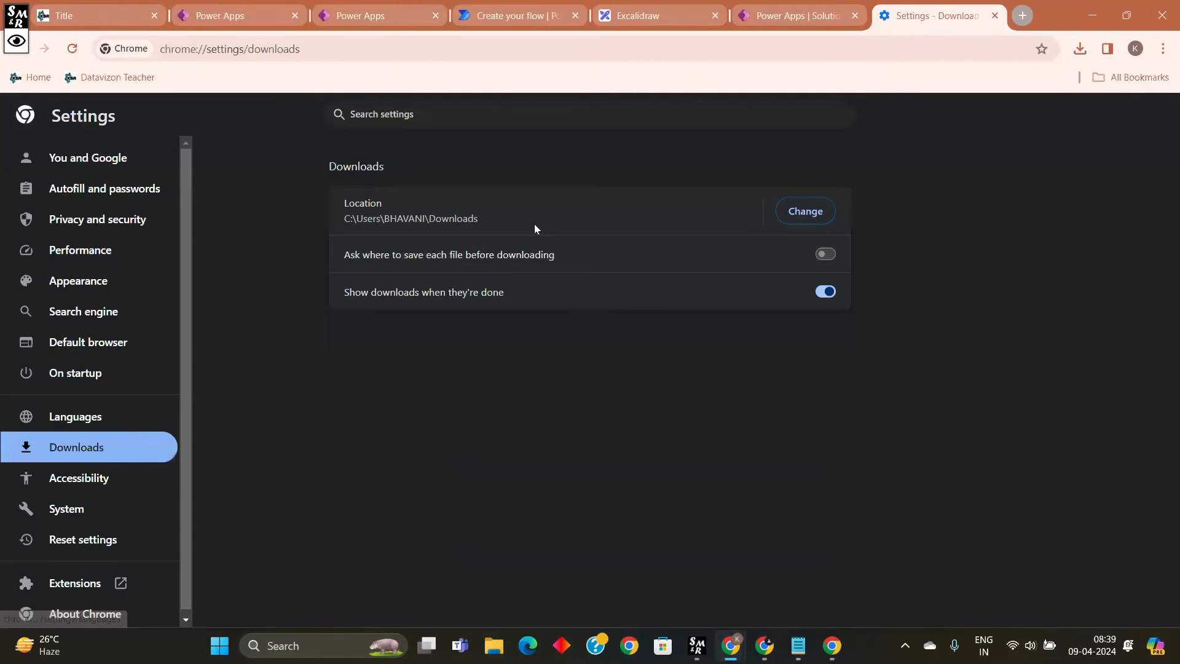
Step: Start changing the browser's download location and browse to the New Volume (D:) drive
left_click(801, 212)
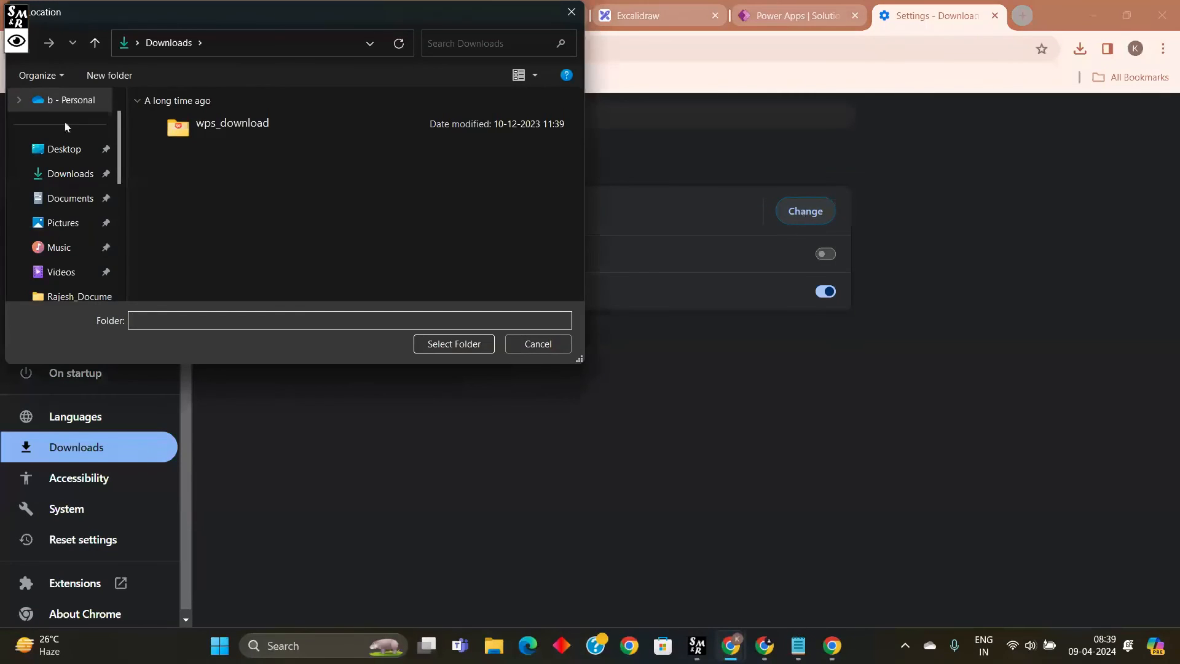
scroll(86, 205, "down", 1)
left_click(82, 223)
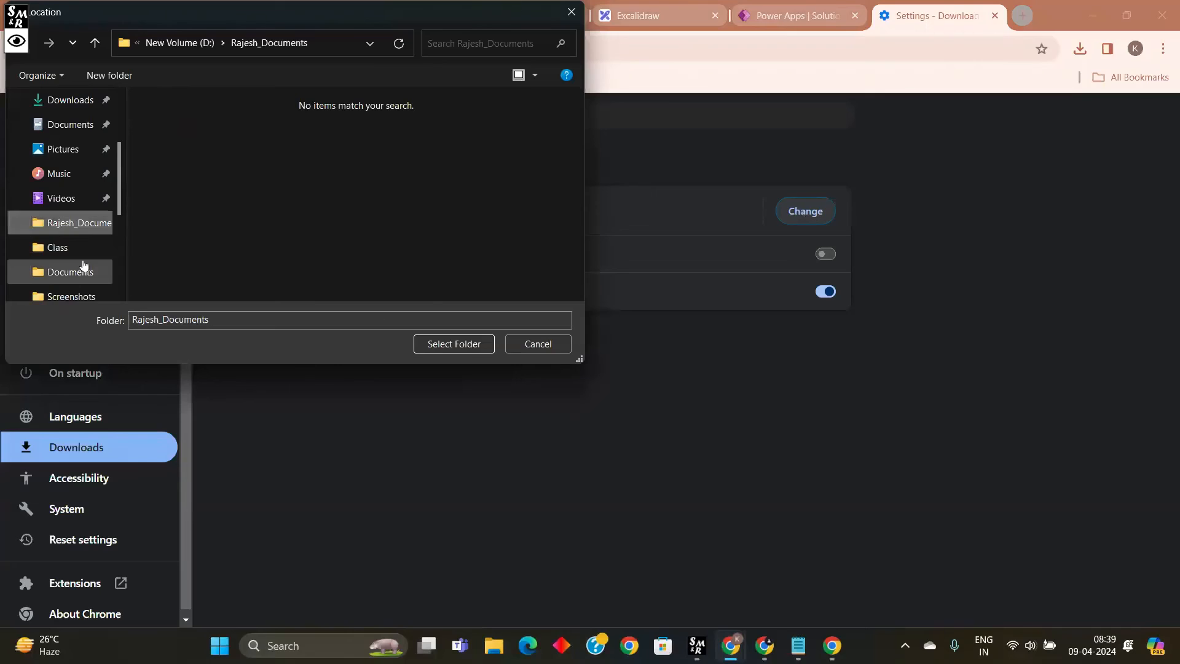
scroll(86, 252, "down", 2)
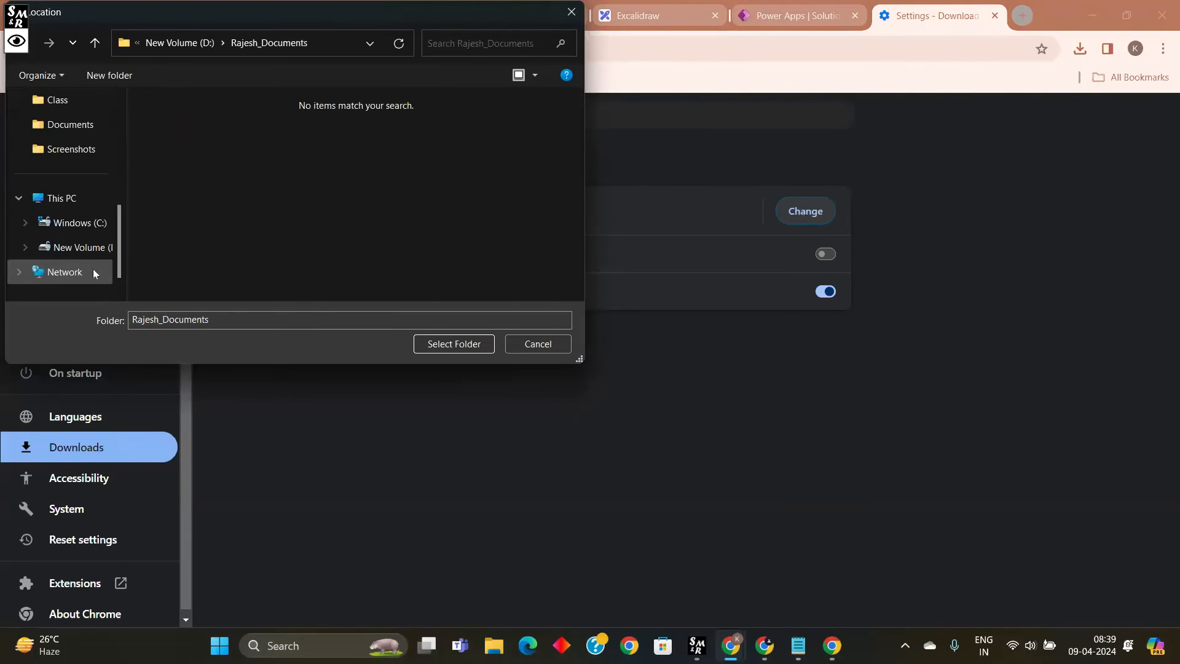
left_click(96, 245)
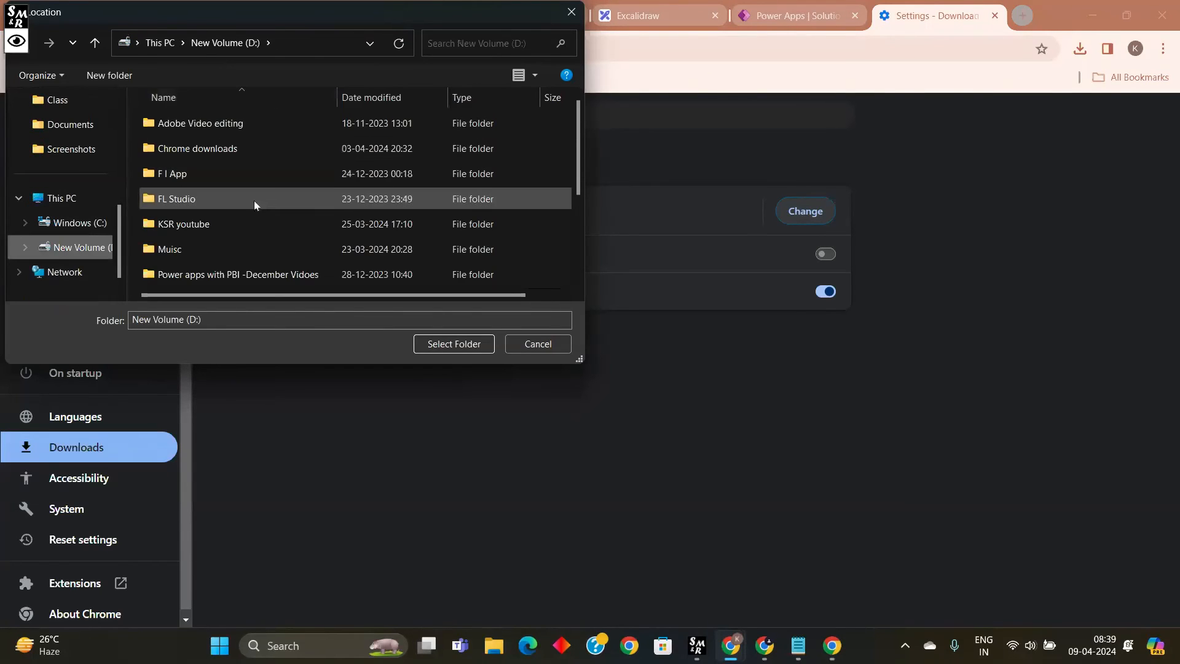
scroll(258, 184, "down", 1)
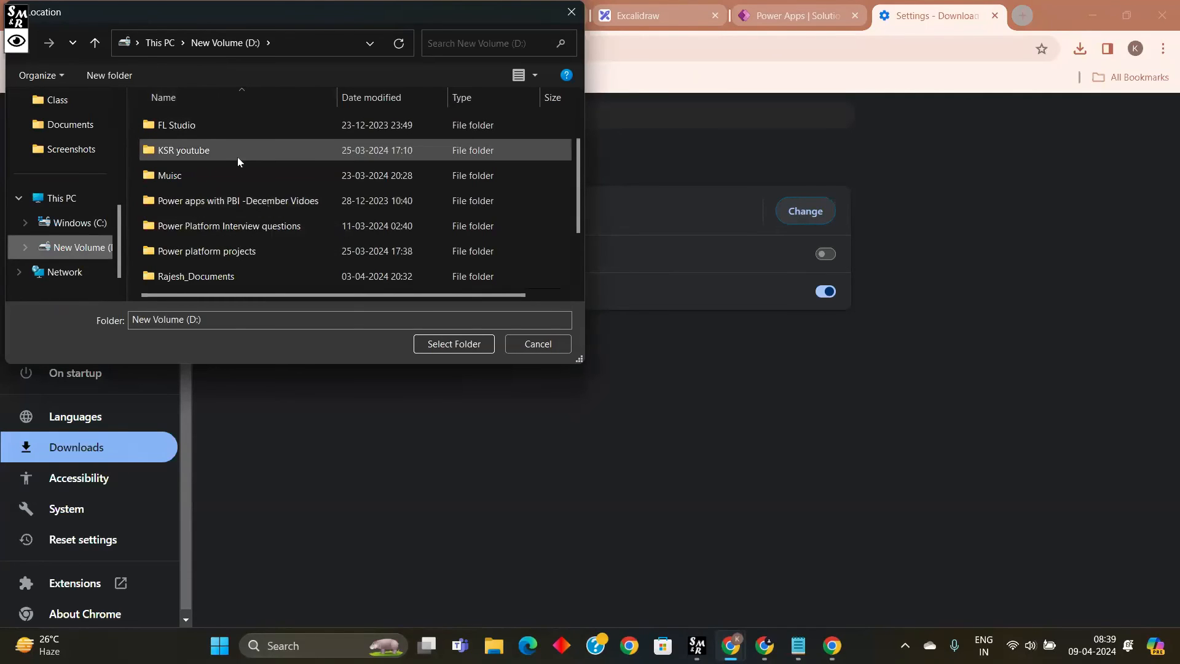
scroll(239, 157, "down", 1)
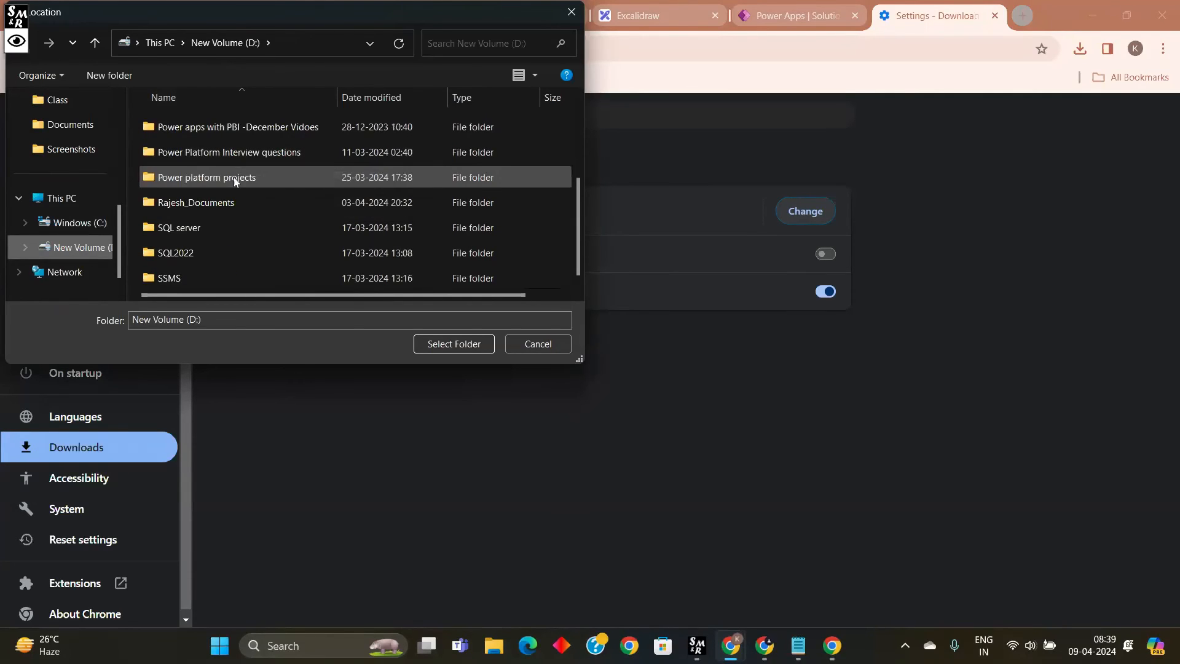
scroll(235, 178, "up", 2)
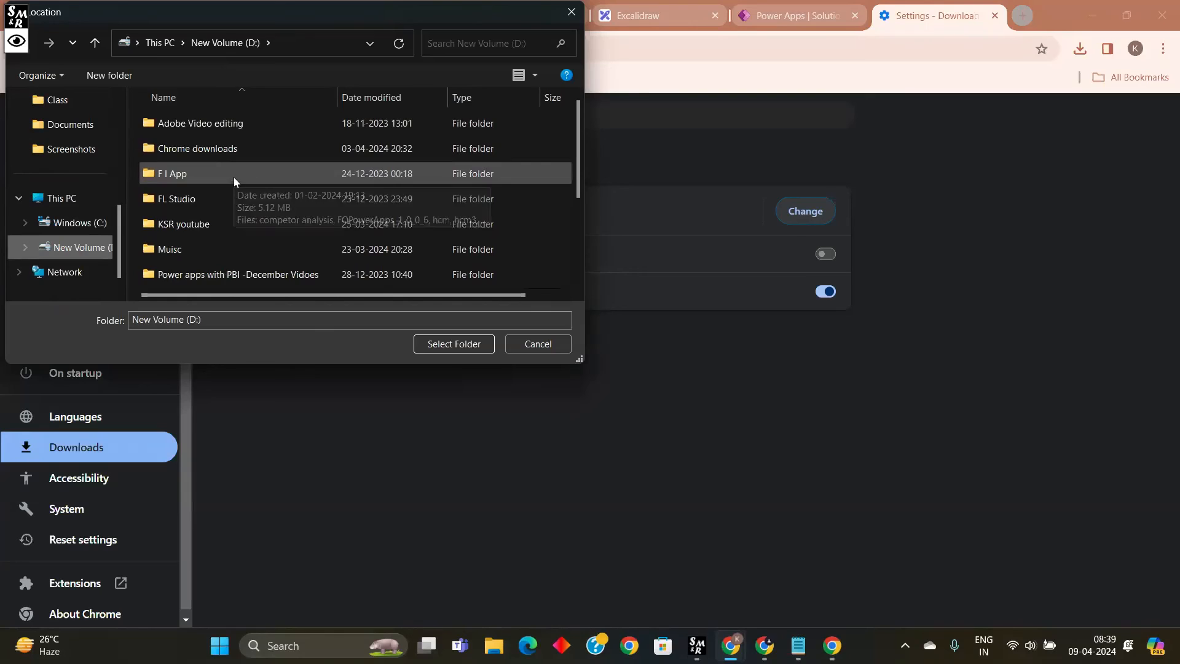
Step: Create a folder named Morning class April on the D: drive and set it as the browser's download location
left_click(132, 76)
key("BackSpace")
type("MOrning")
key("BackSpace")
key("BackSpace")
key("BackSpace")
key("BackSpace")
key("BackSpace")
key("BackSpace")
type("orning calss")
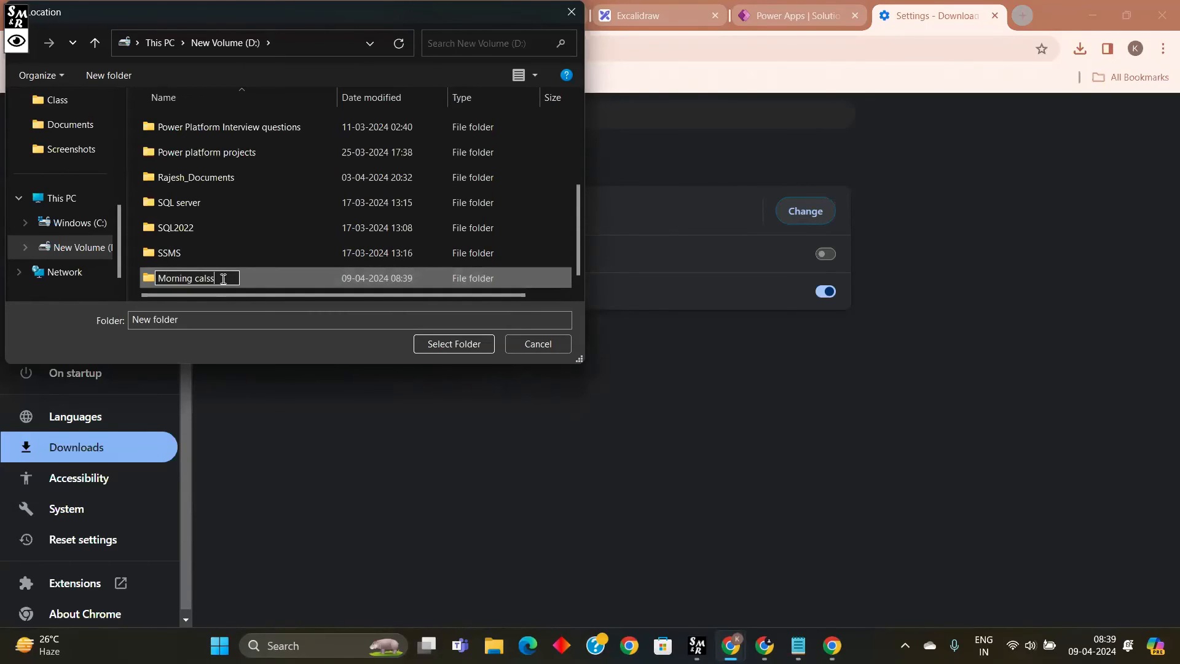
key("BackSpace")
key("BackSpace")
key("BackSpace")
key("BackSpace")
type("lass ")
type("Ma")
key("BackSpace")
key("BackSpace")
type("April")
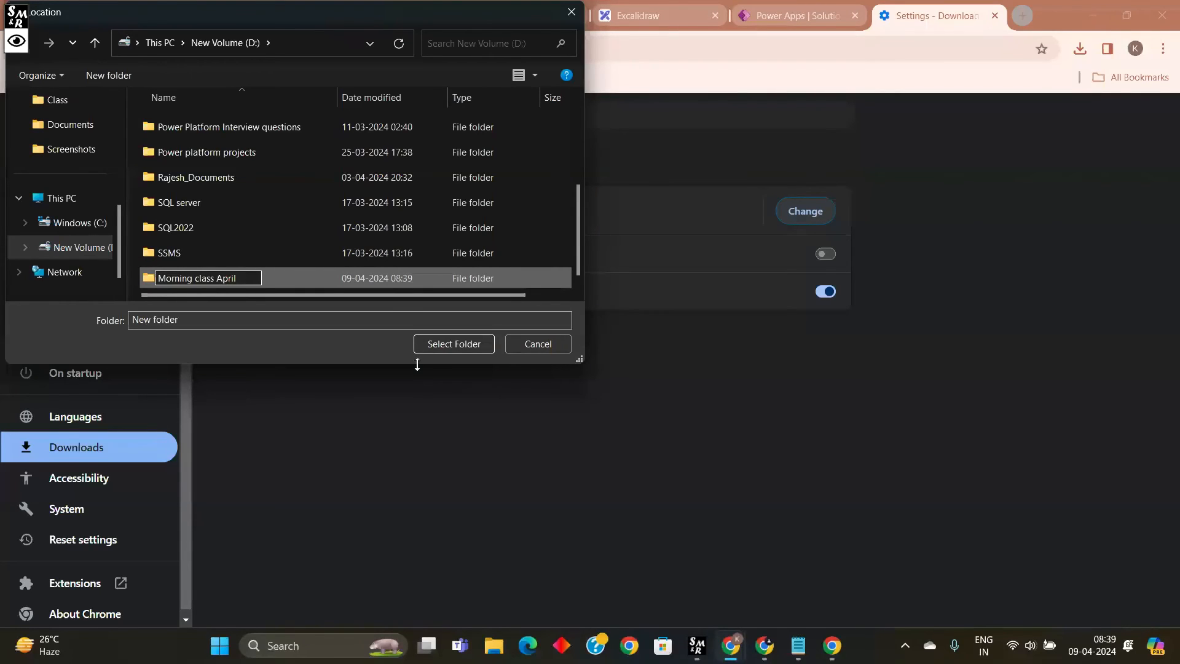
key("Return")
left_click(455, 345)
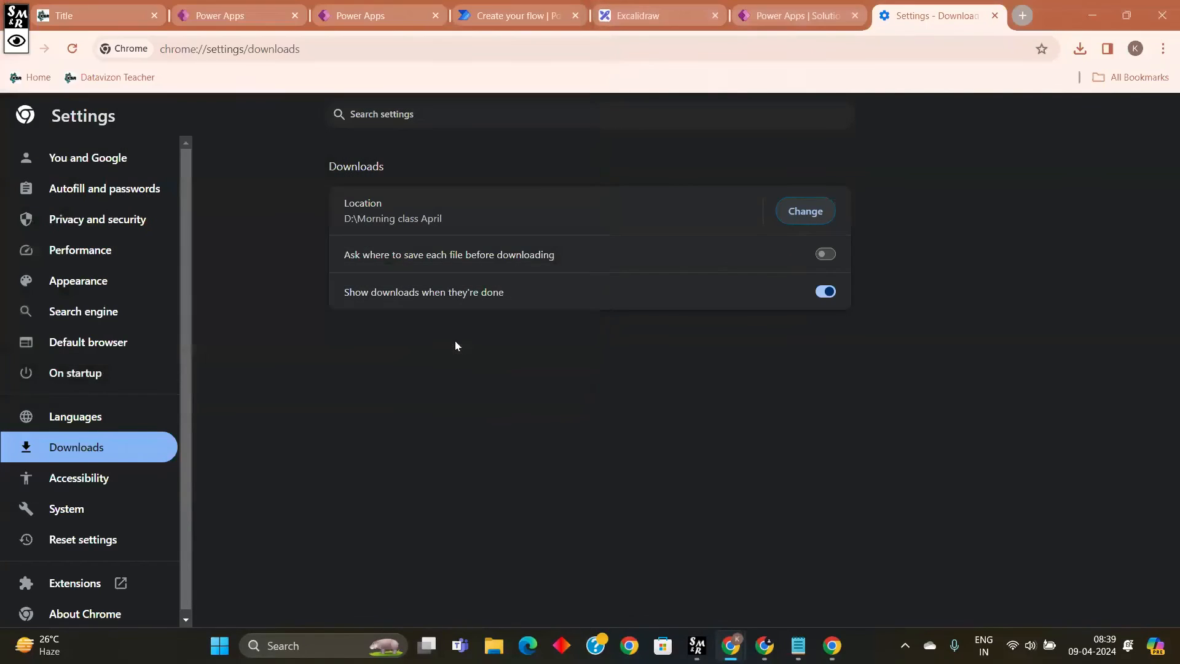
Step: Switch to the Power Apps window with the MSFT (default) environment, check its available environments and open its solutions list
left_click(801, 20)
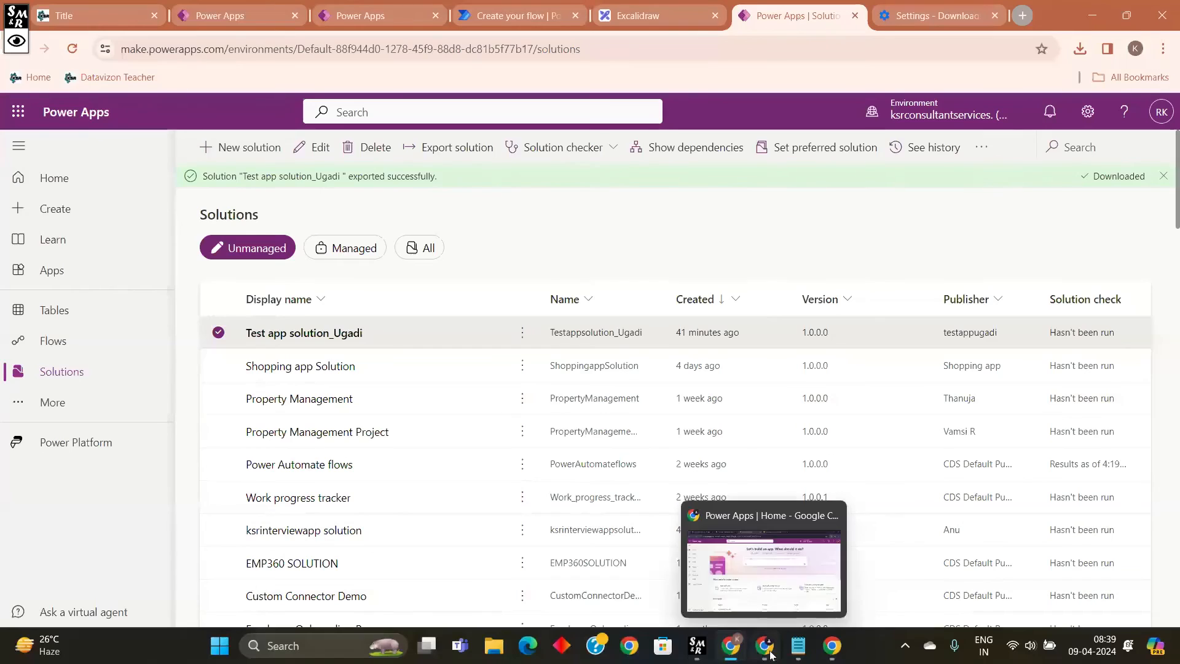
left_click(767, 557)
mouse_move(920, 91)
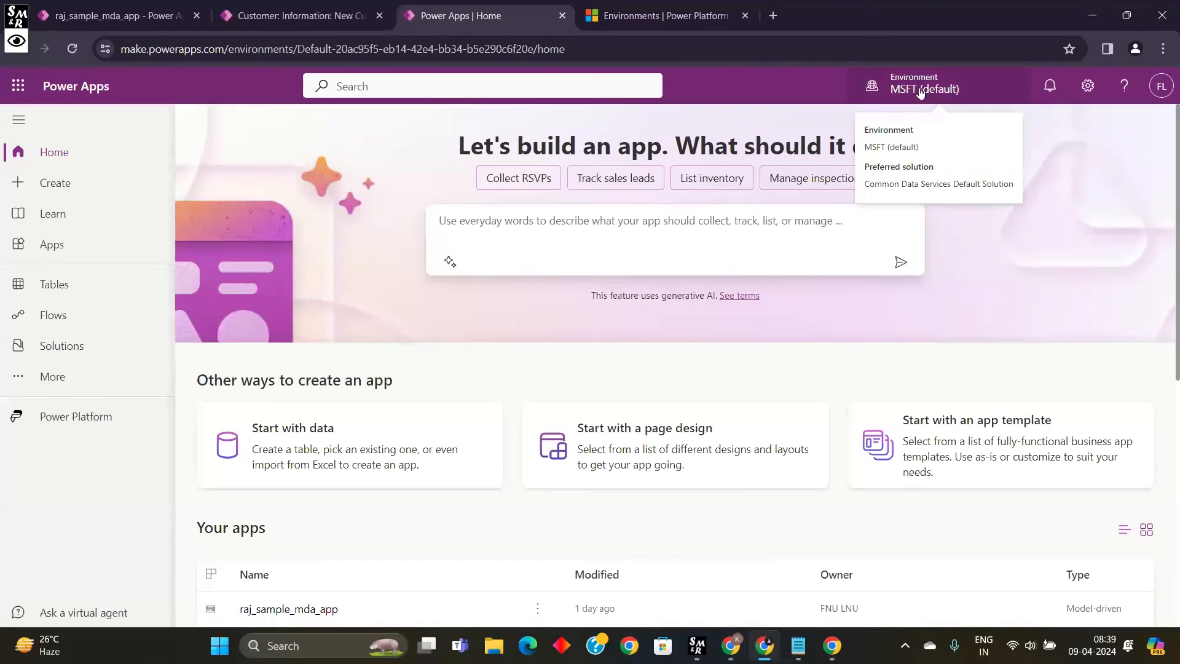
left_click(920, 91)
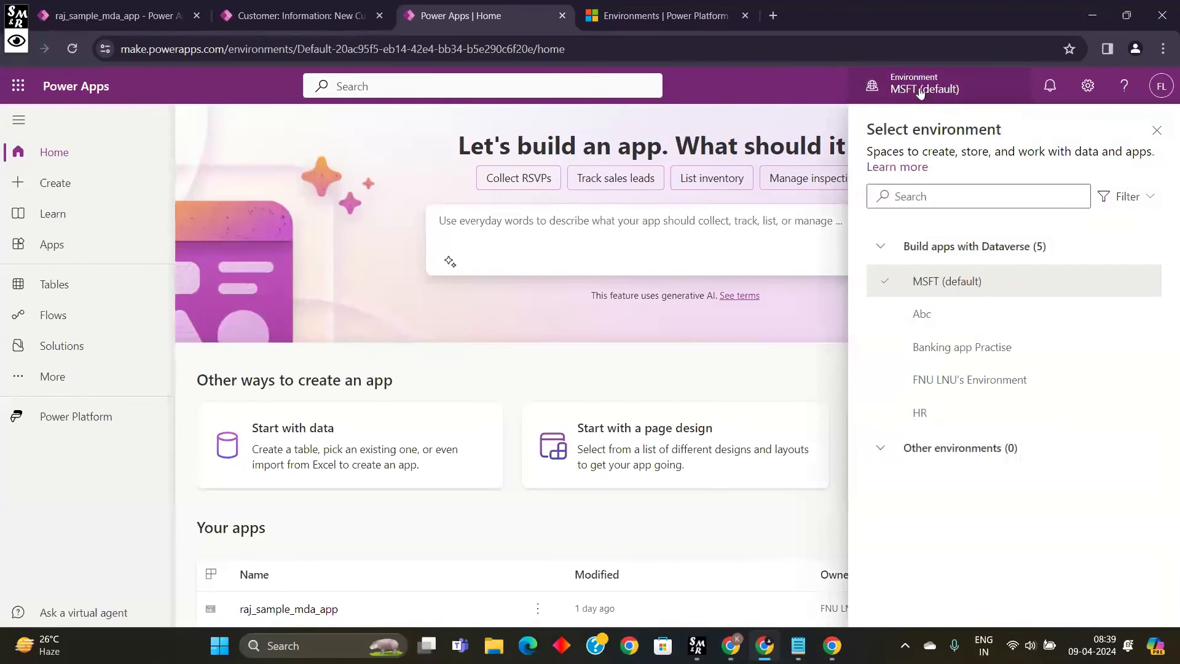
left_click(920, 91)
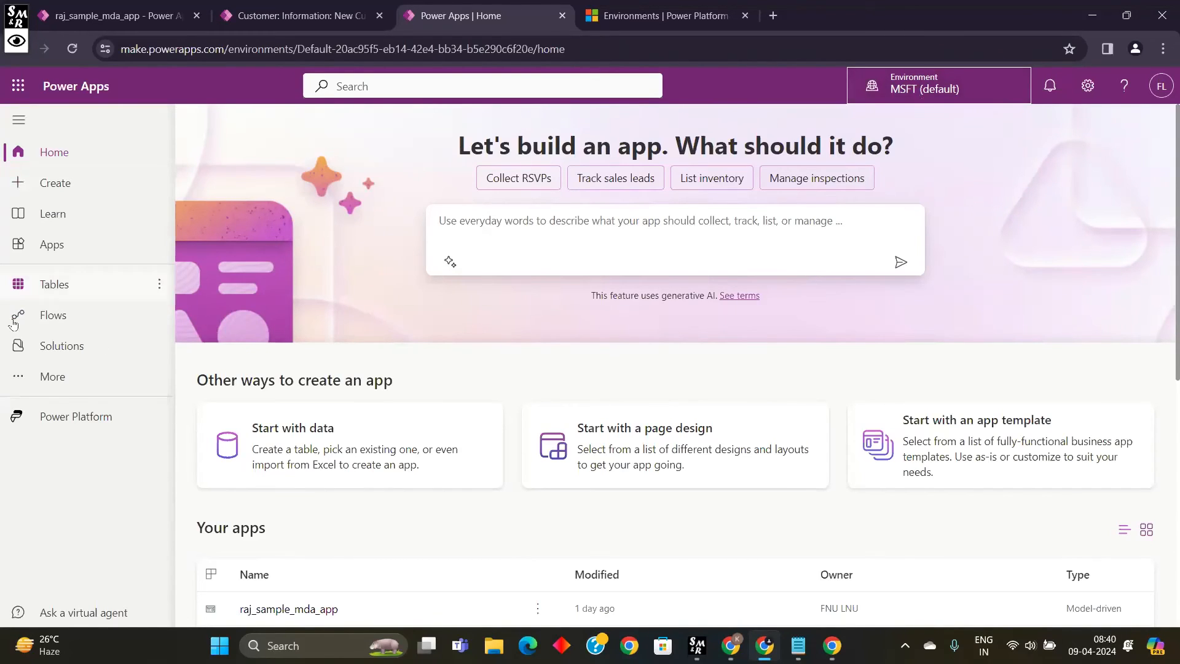
left_click(78, 347)
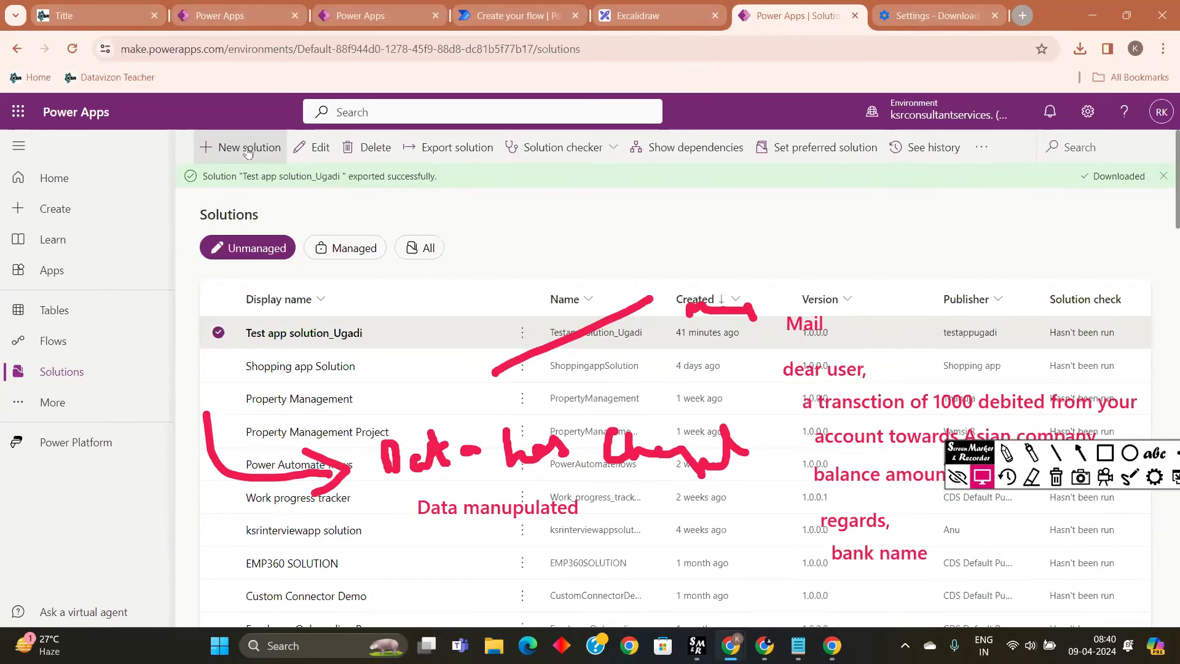
Step: Open the new solution form in the source environment and place the cursor in its display name field
left_click(249, 150)
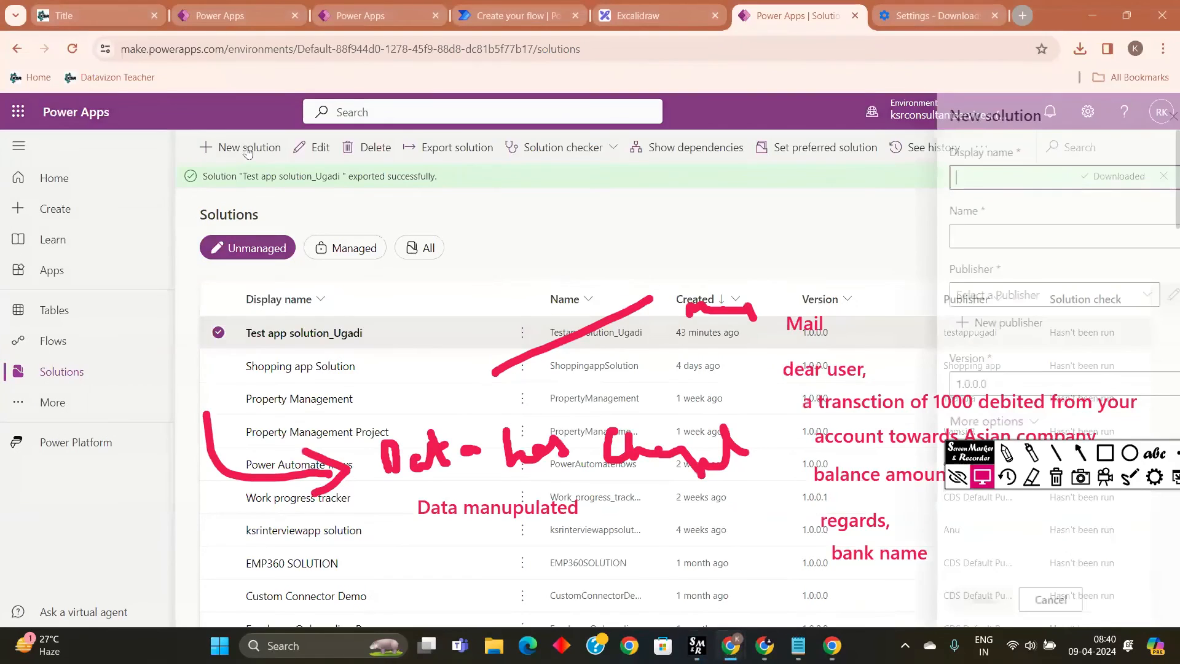
left_click(964, 180)
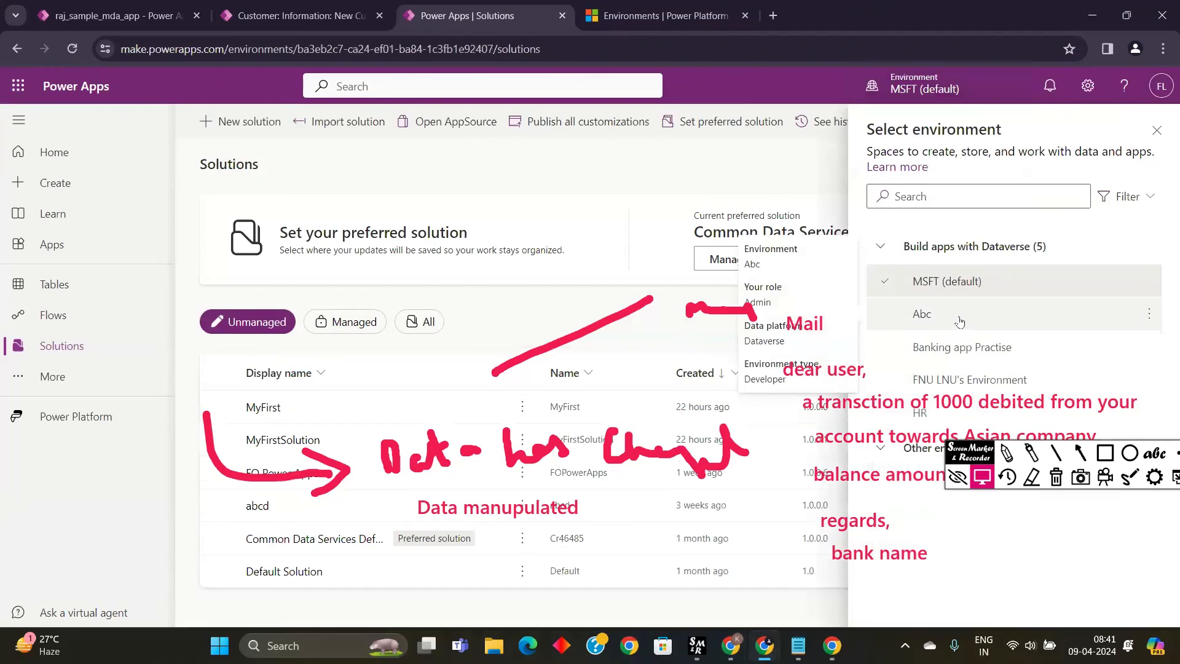
Step: Switch to the Abc environment, hide the screen annotations and move the collapsed marker toolbar out of the way
left_click(961, 314)
left_click(958, 477)
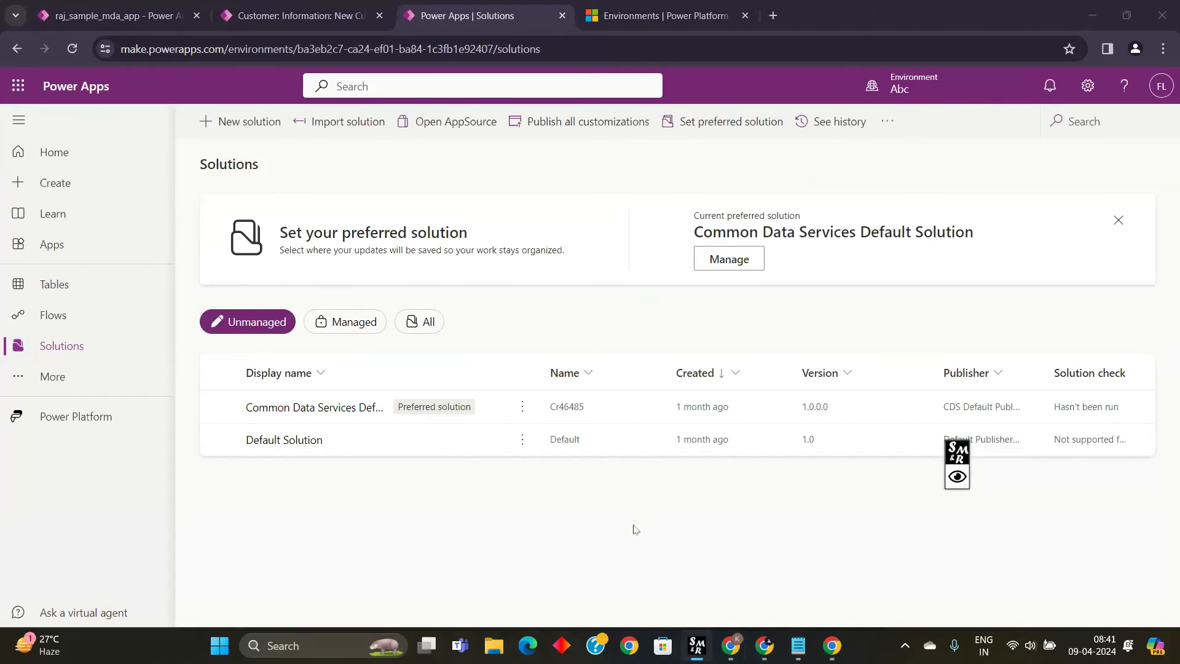
mouse_move(959, 461)
left_mouse_down()
mouse_move(868, 392)
mouse_move(52, 61)
mouse_move(15, 76)
left_mouse_up()
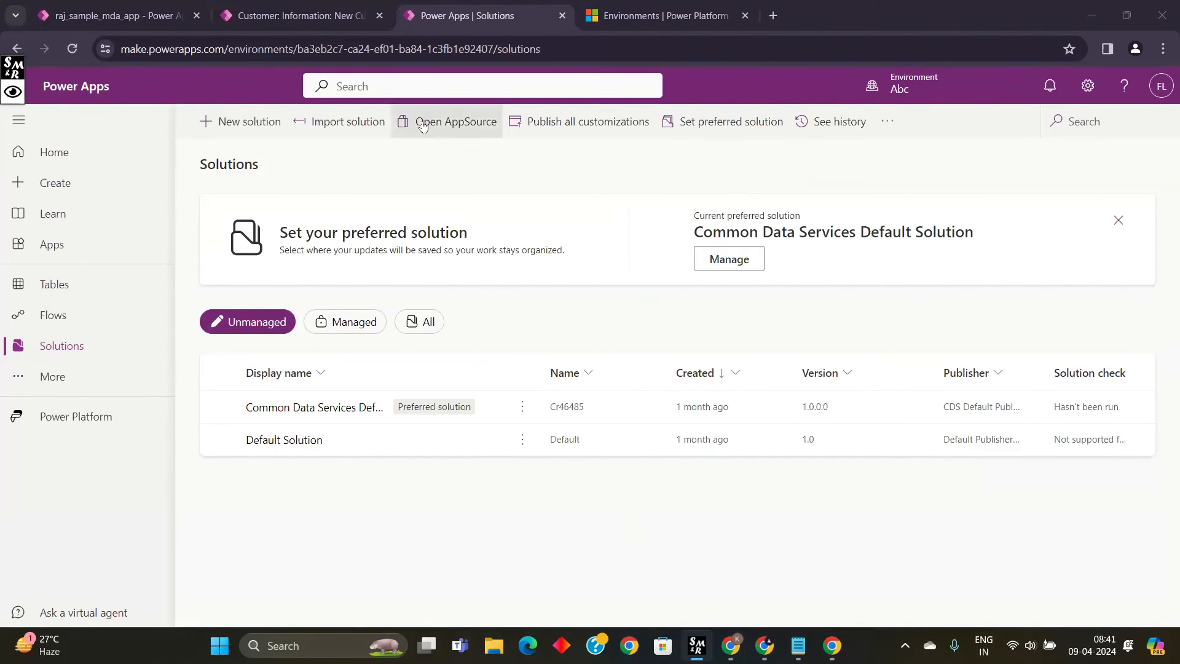
Step: Start a solution import in the Abc environment and choose Testappsolution_Ugadi_1_0_0_1.zip from the user's Downloads folder on the C: drive
left_click(339, 123)
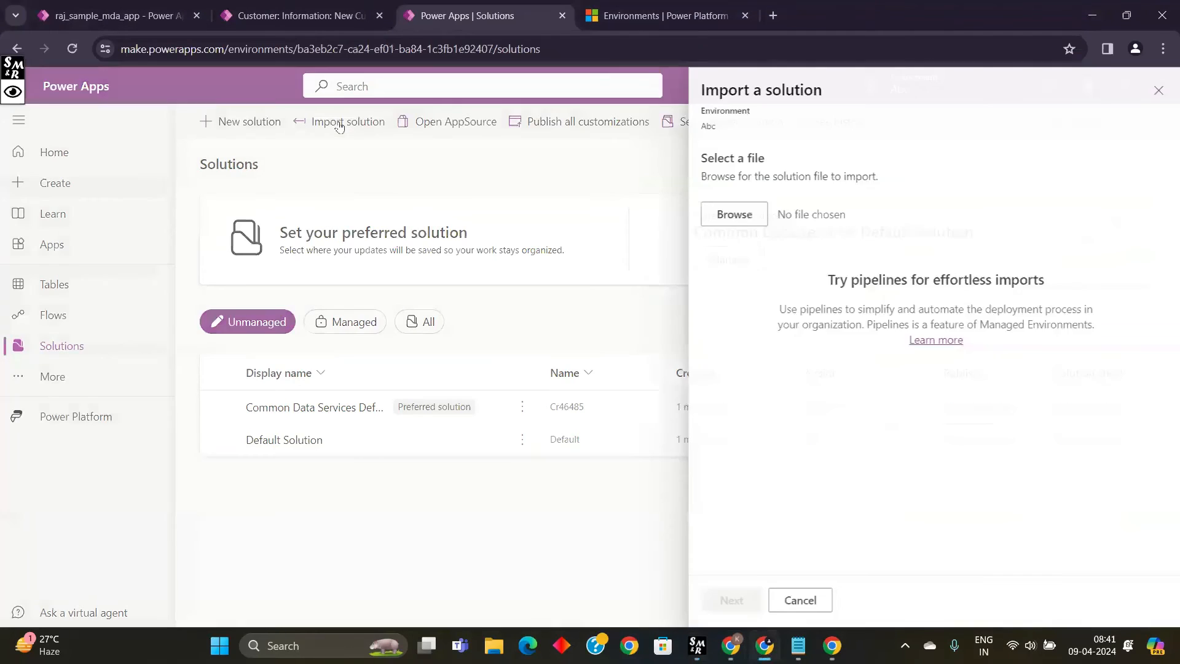
left_click(735, 213)
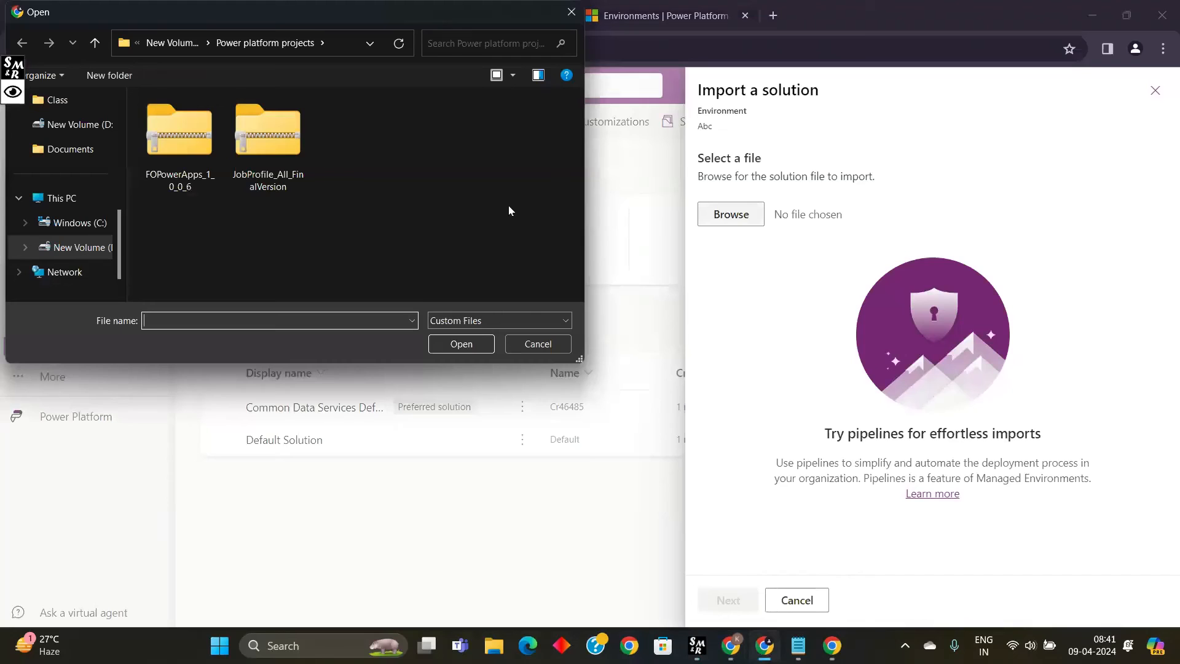
left_click(75, 223)
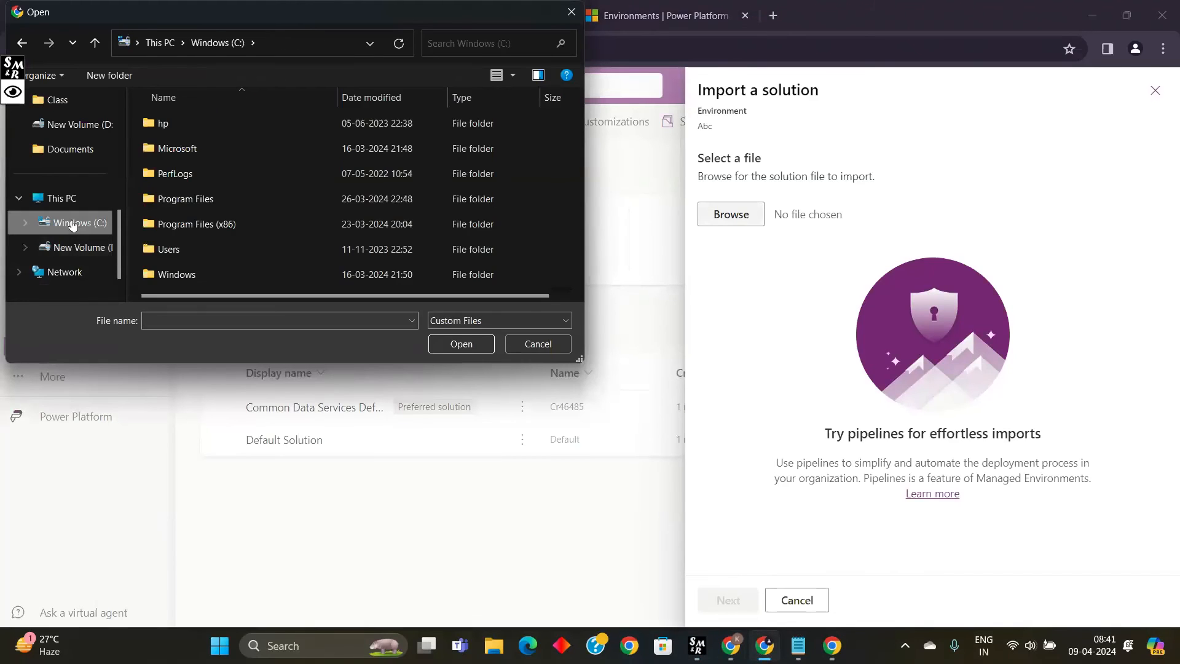
scroll(294, 191, "right", 1)
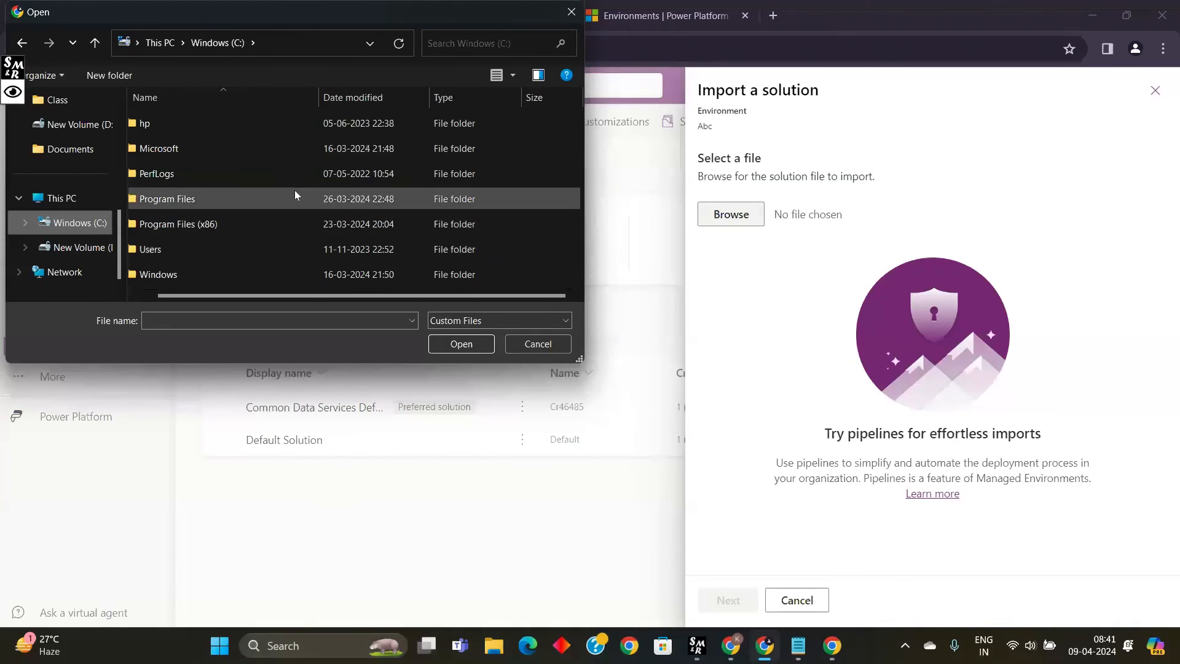
double_click(267, 250)
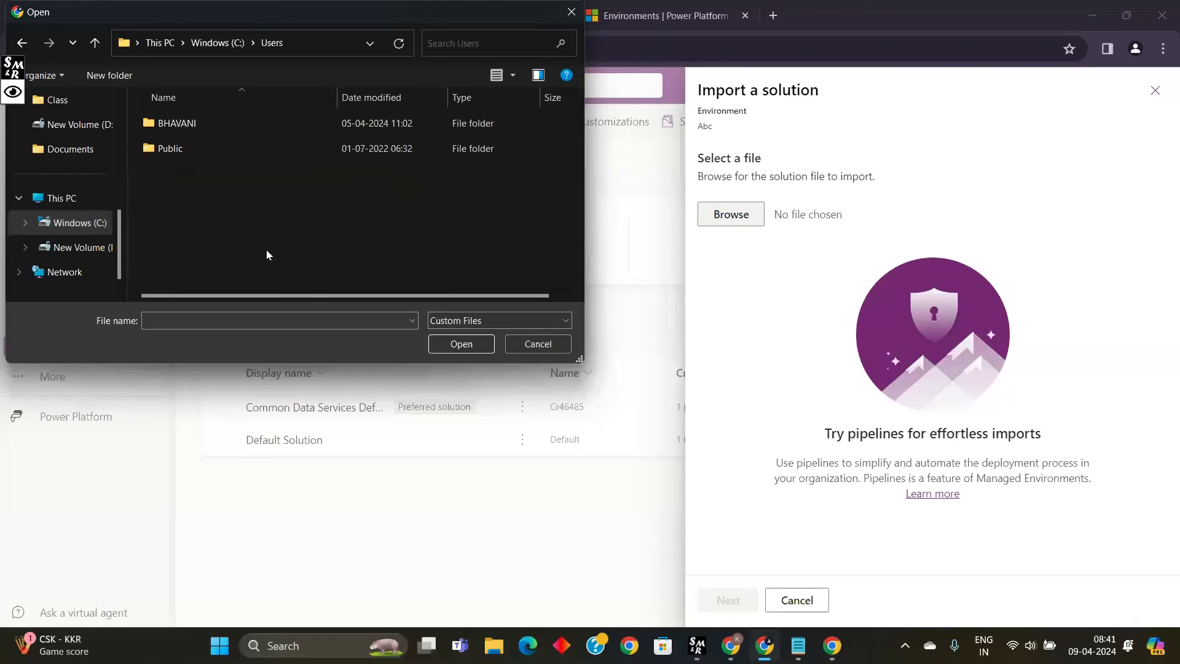
double_click(230, 128)
scroll(275, 221, "down", 2)
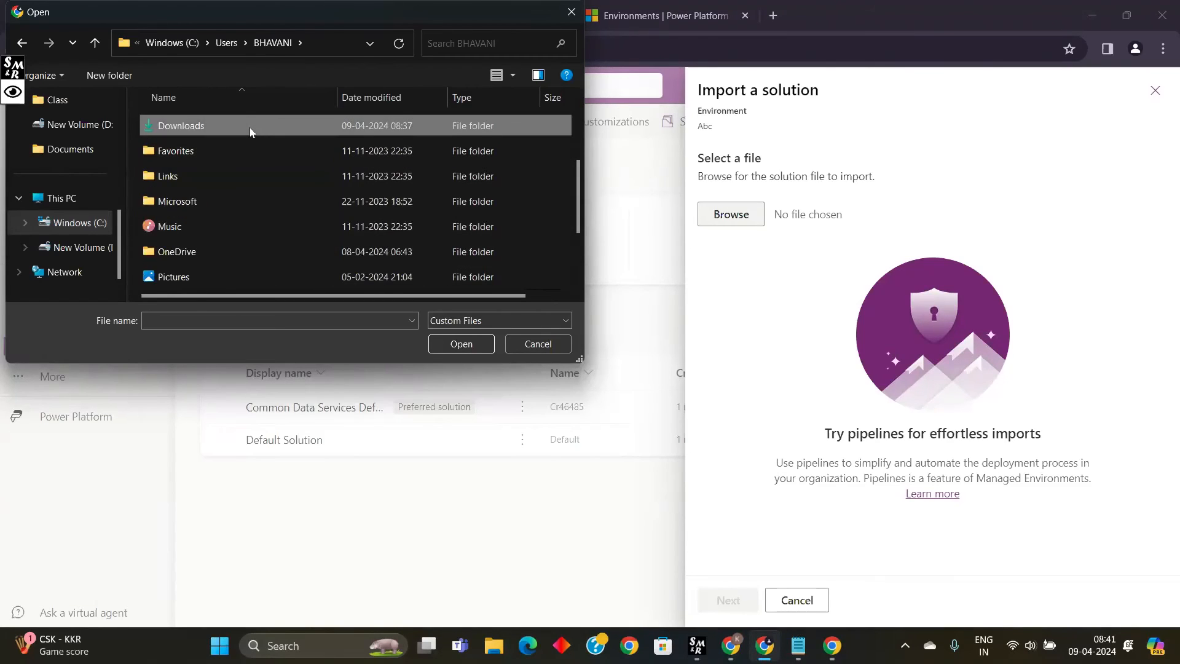
double_click(250, 127)
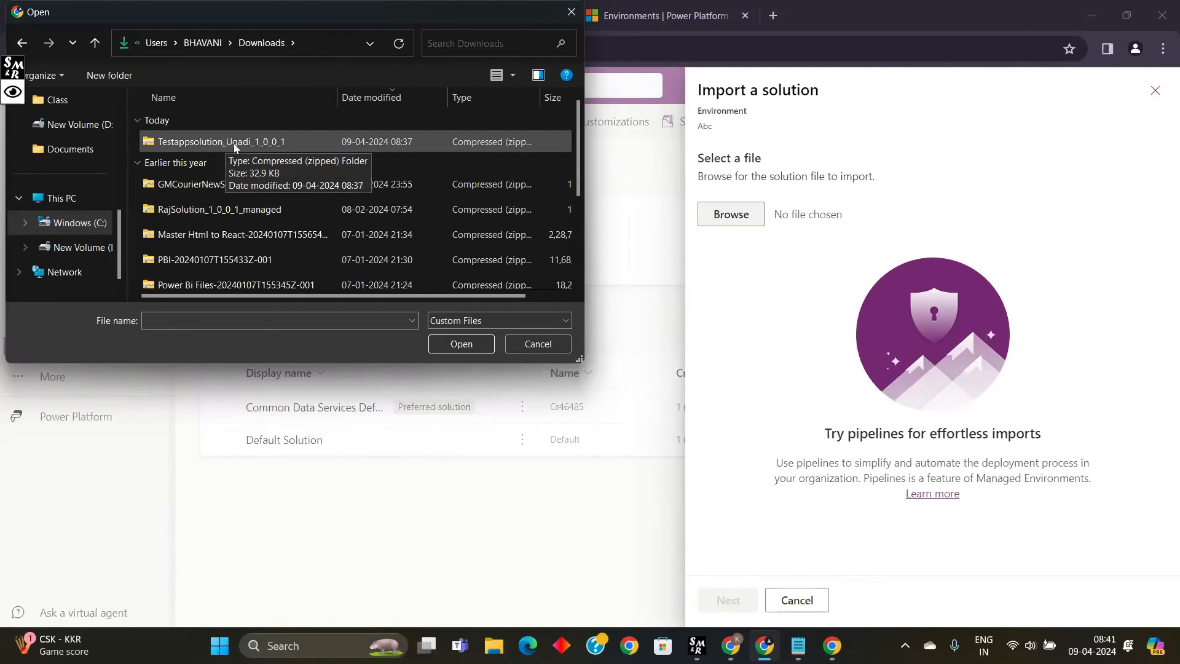
left_click(234, 145)
left_click(471, 346)
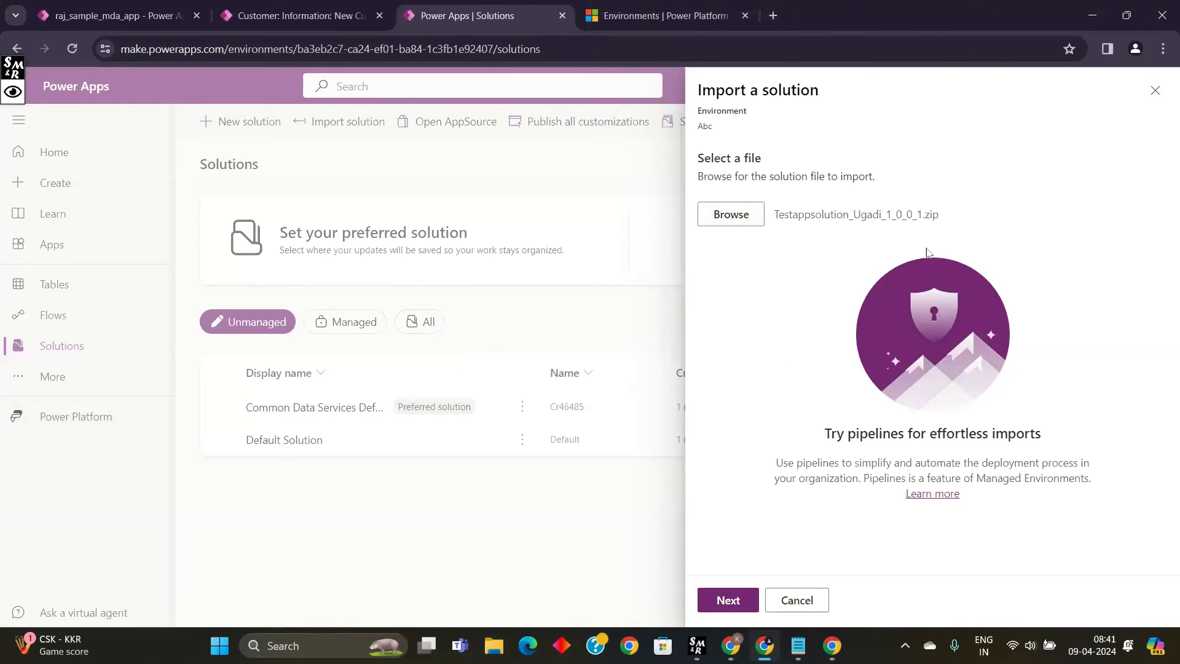
Step: Proceed with the selected zip to import the Testappsolution_Ugadi solution into Abc, and dismiss the import notification once it finishes
left_click_drag(775, 215, 942, 229)
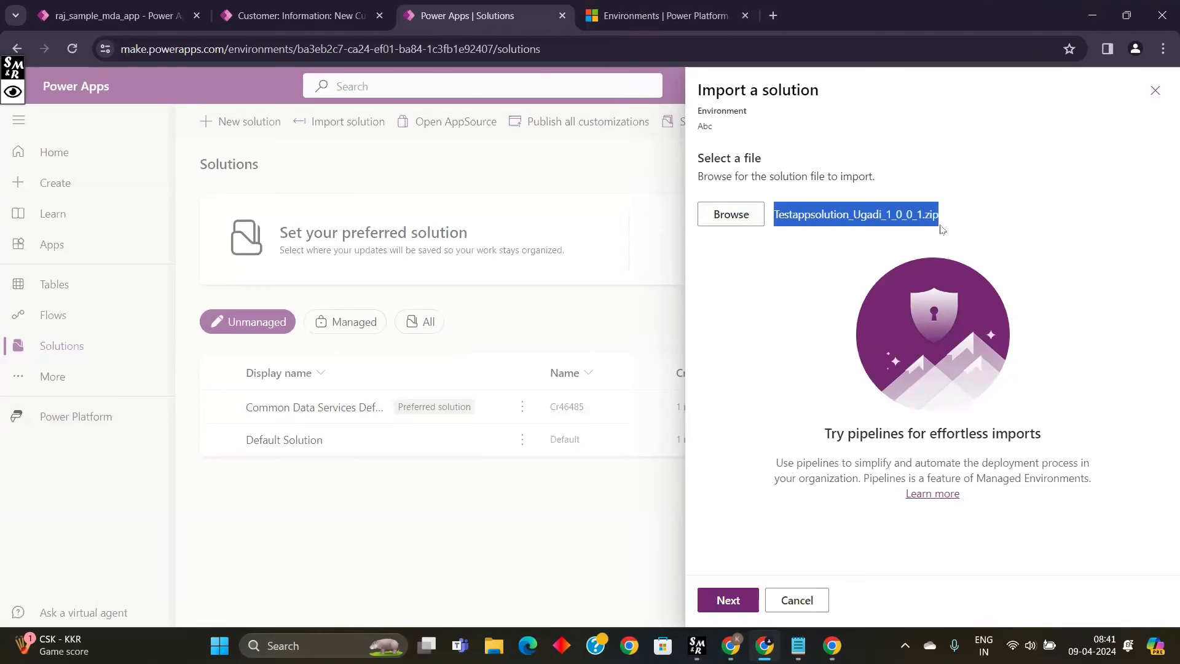
left_click(988, 238)
left_click(729, 600)
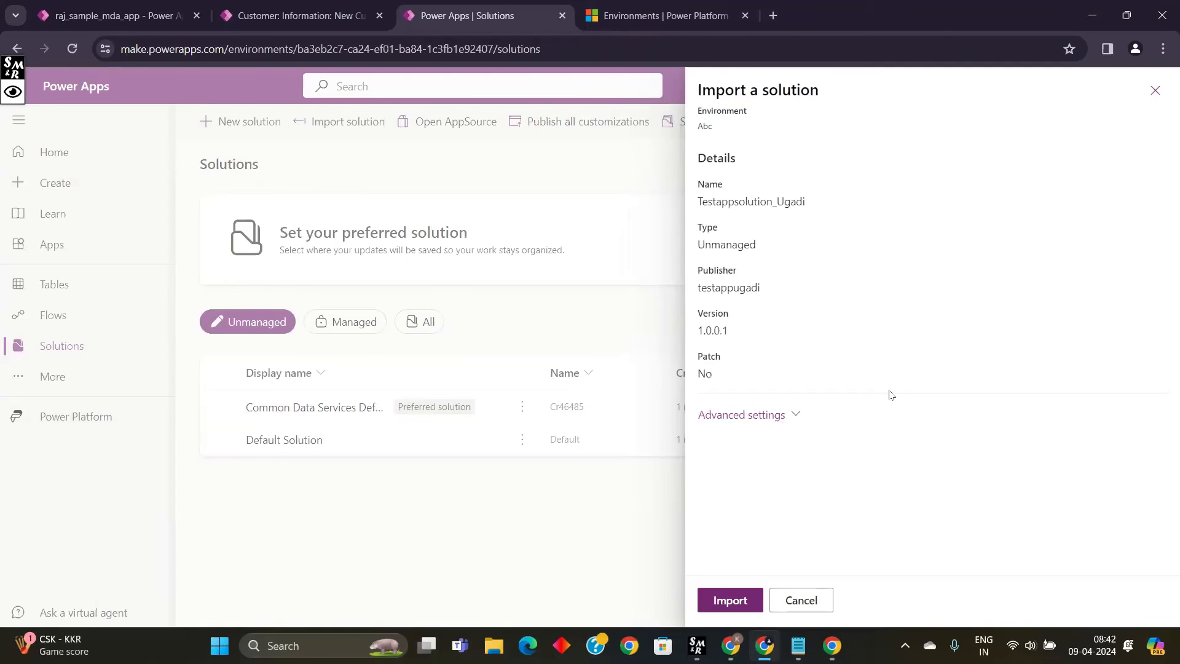
left_click(729, 602)
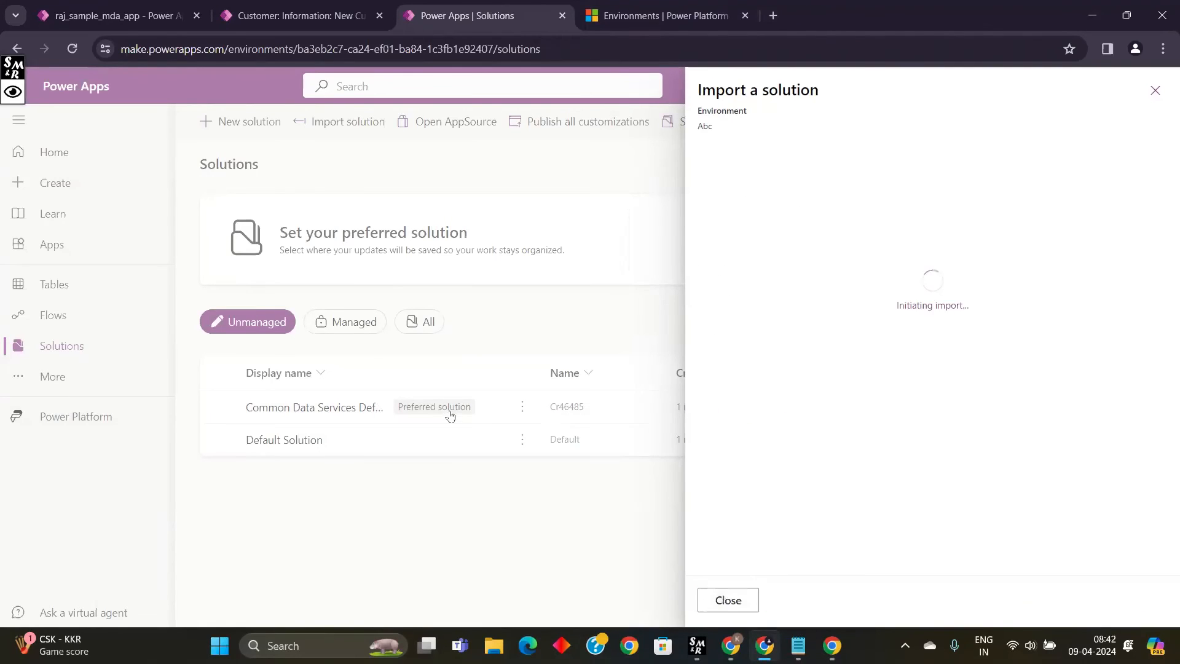
left_click_drag(208, 150, 485, 152)
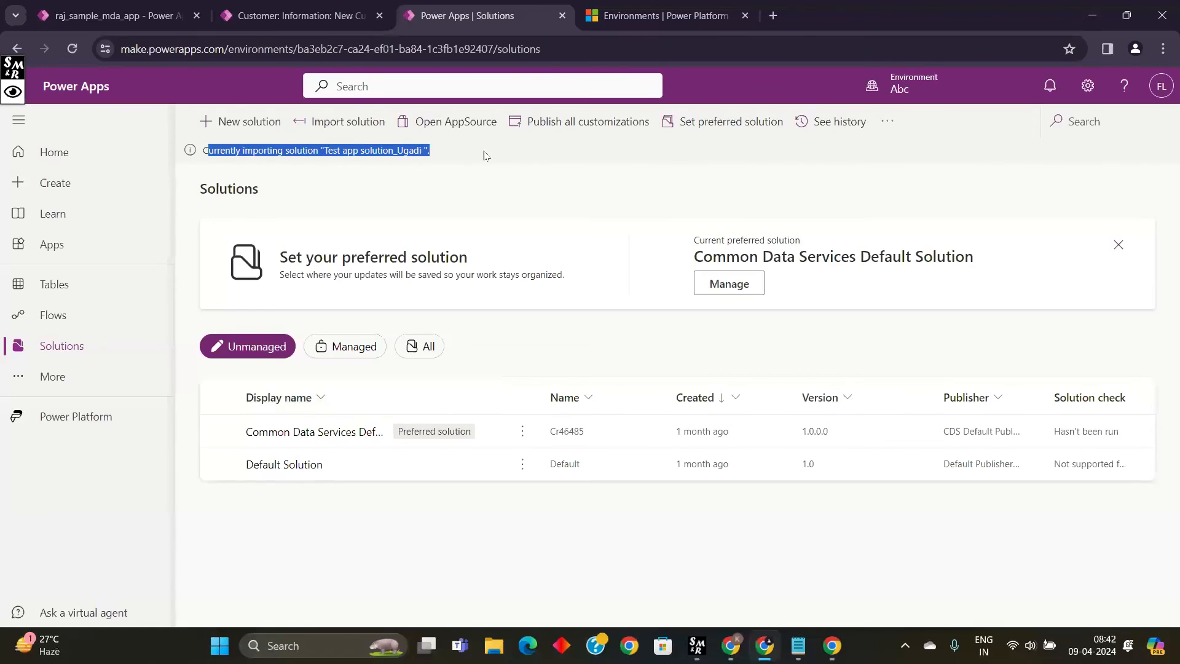
left_click(533, 202)
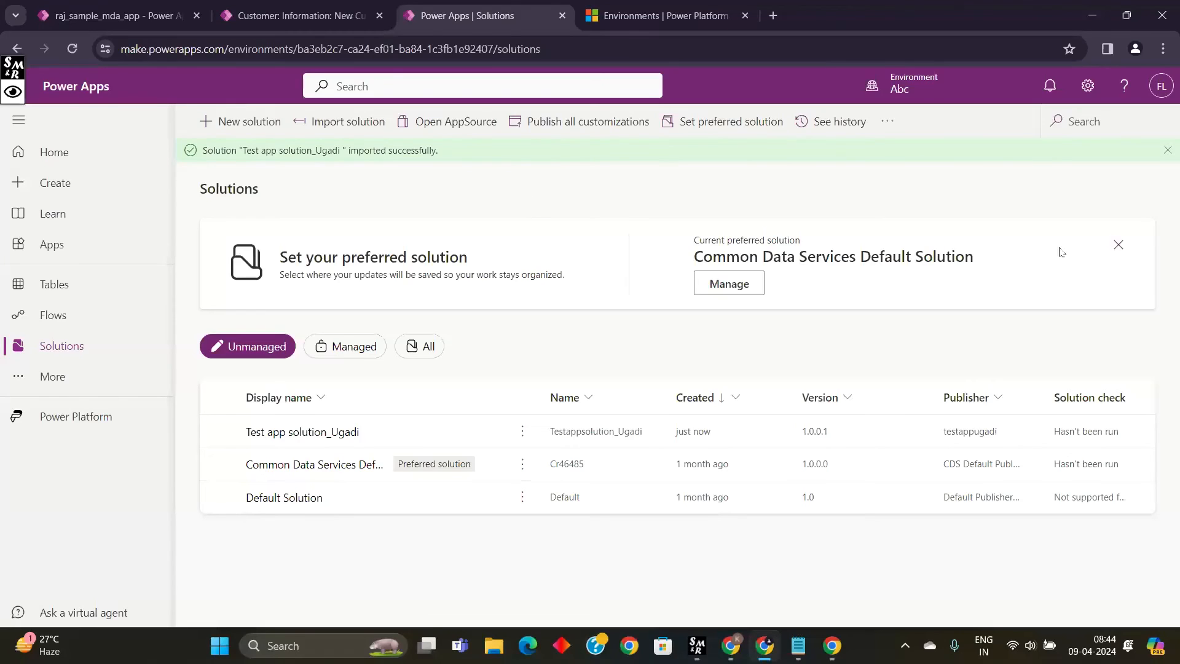
left_click(1168, 151)
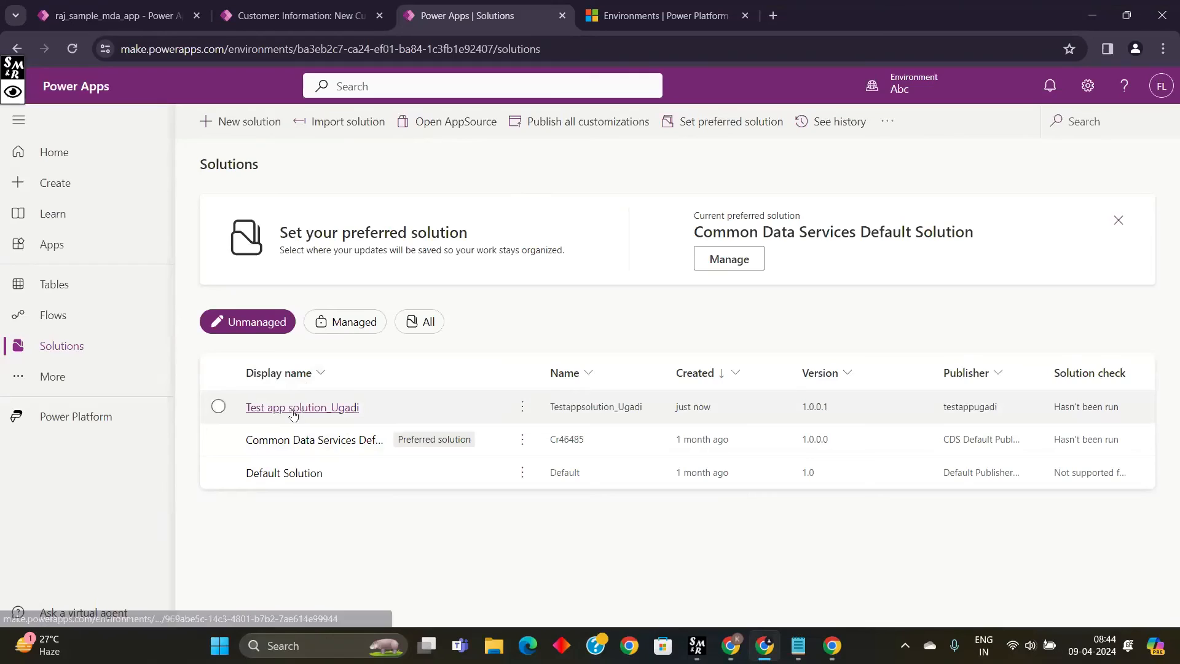
Step: Open the imported Test app solution_Ugadi, open its Test app Ugadi canvas app for editing and skip the welcome dialog
left_click(340, 409)
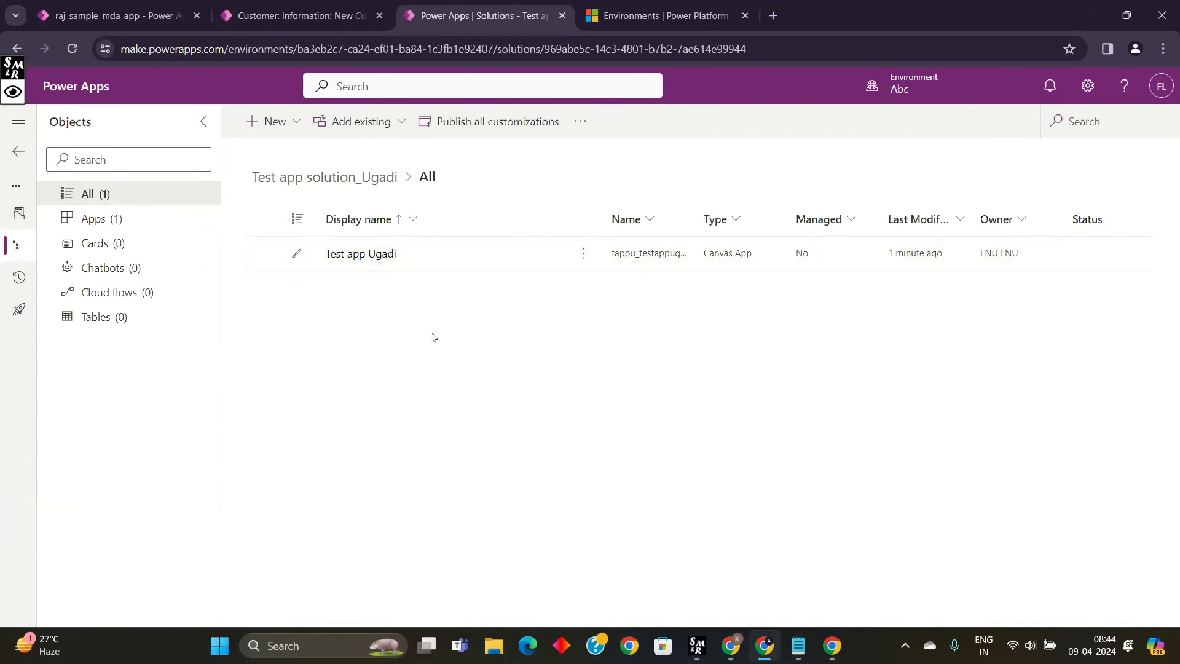
left_click(363, 254)
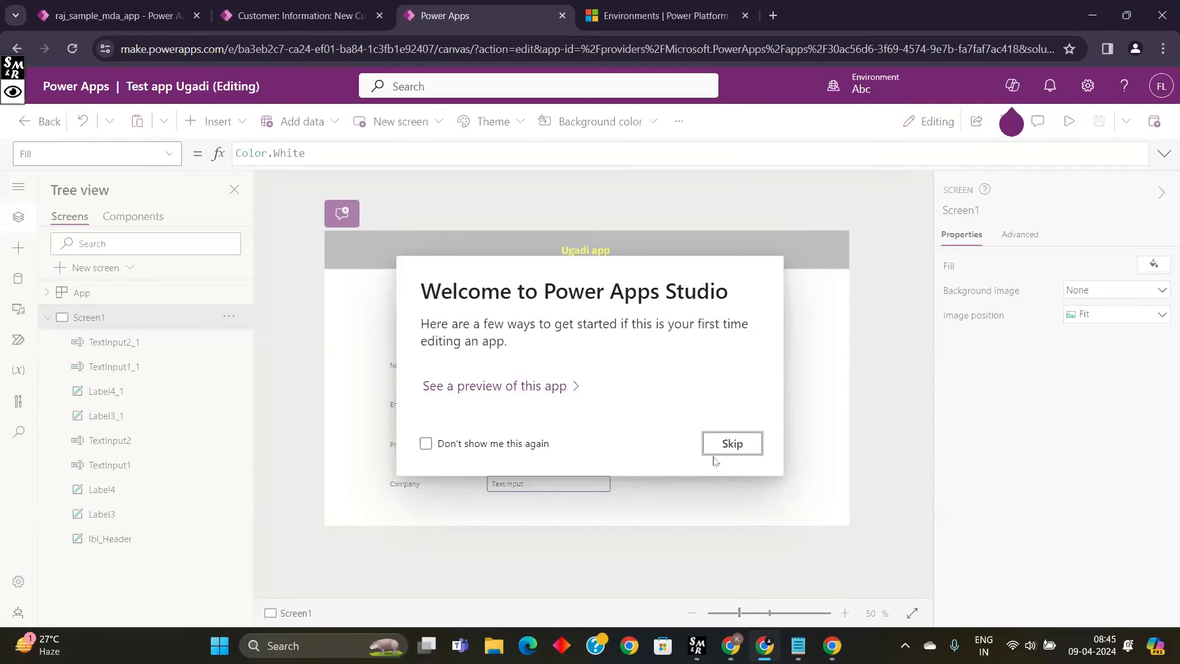
left_click(729, 443)
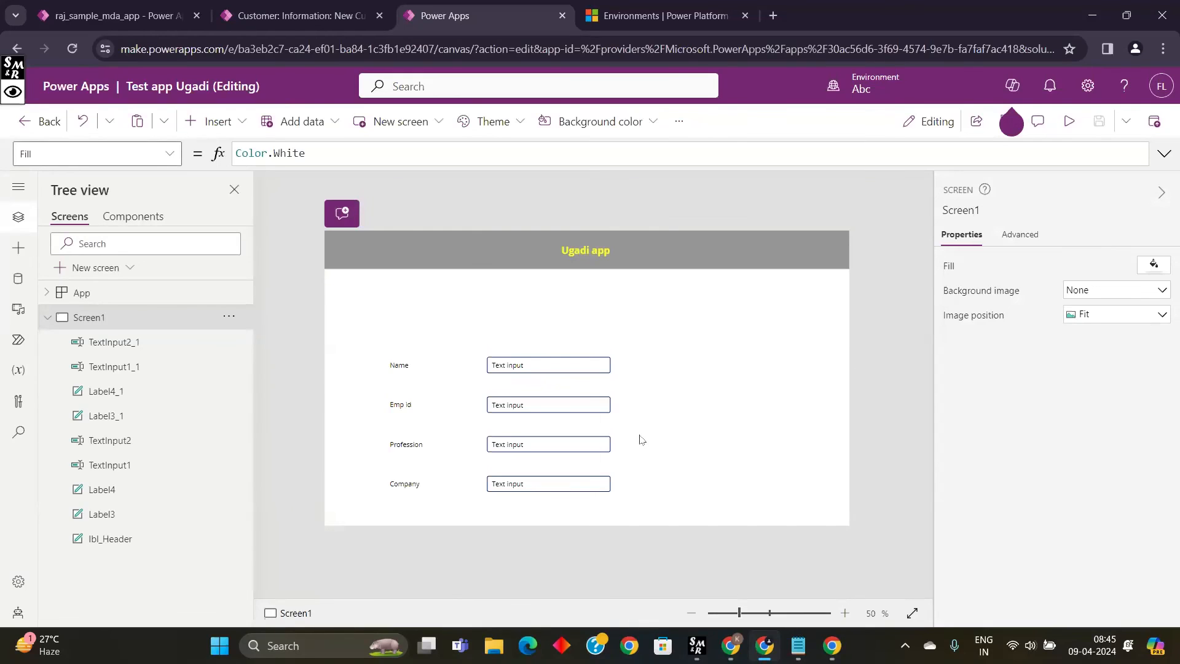
Step: Examine the imported app's form fields and the controls listed under Screen1, leaving Screen1 collapsed in the tree view
left_click(580, 370)
left_click(693, 356)
left_click(49, 318)
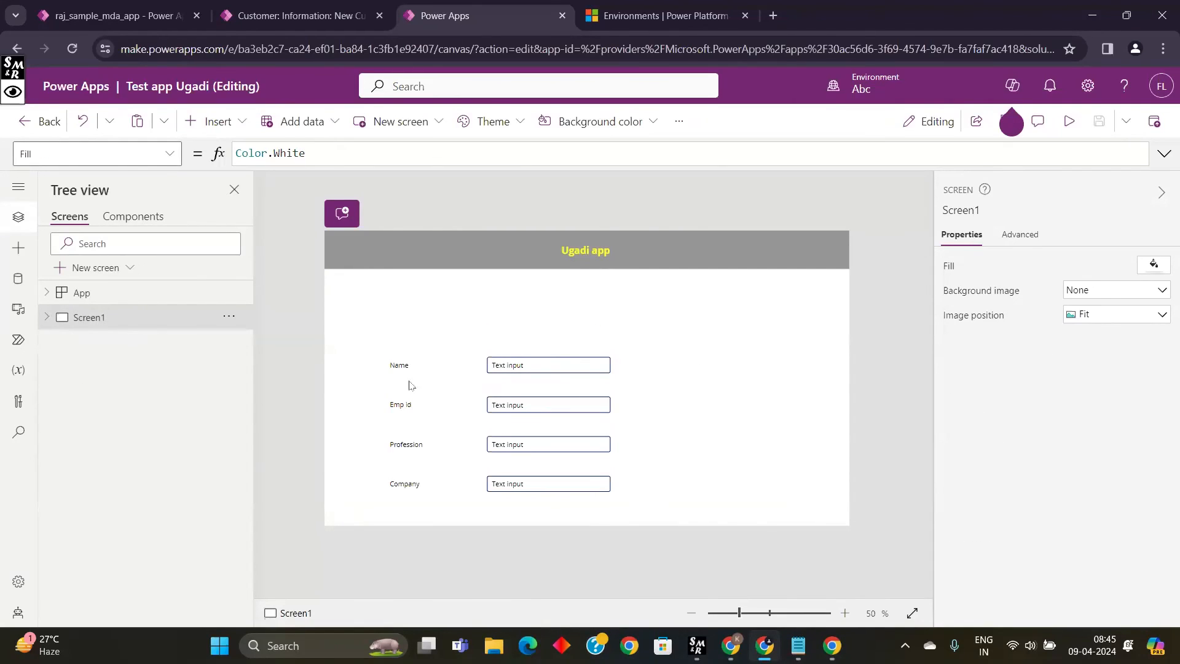
left_click(48, 317)
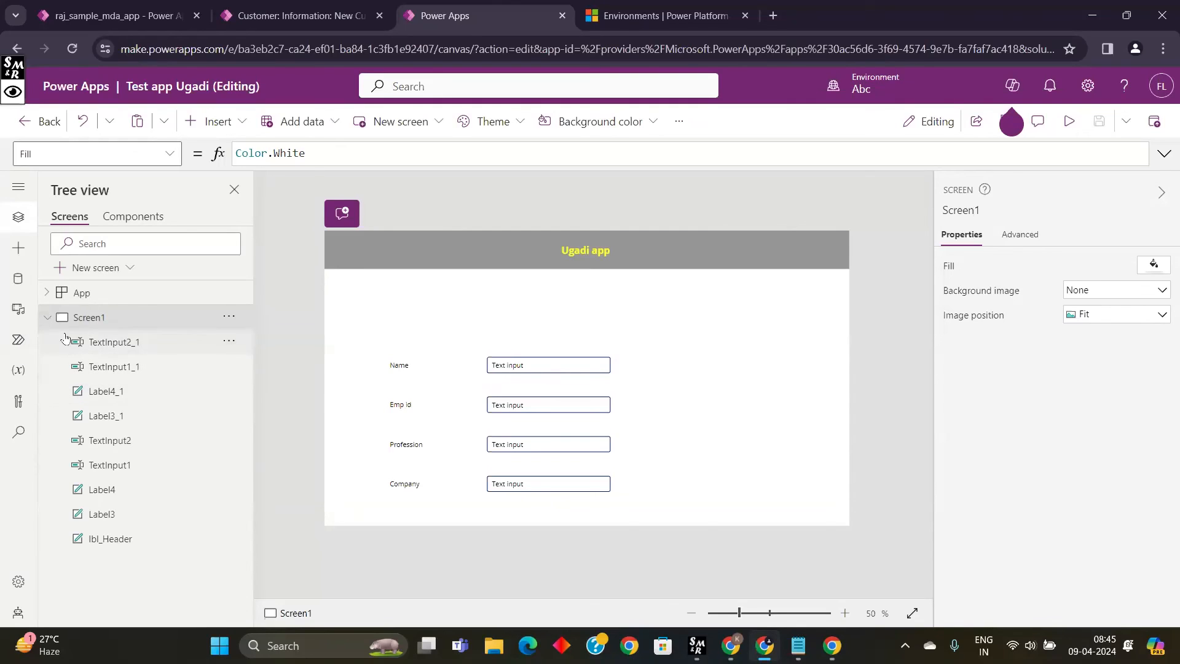
left_click(49, 319)
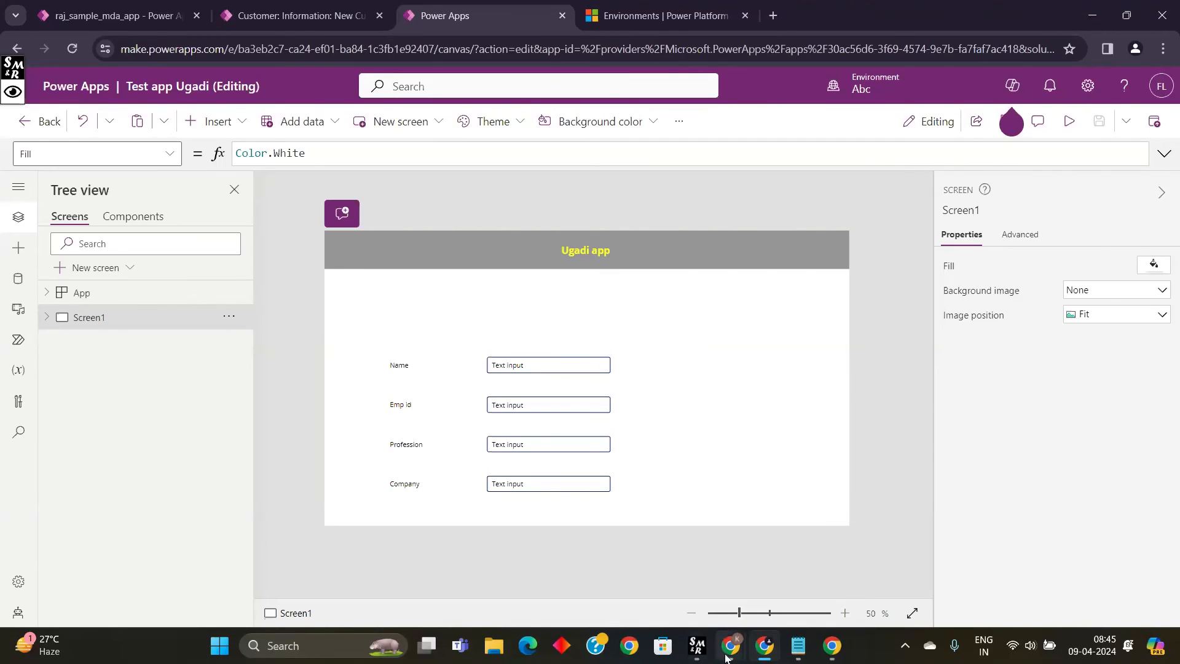
Step: Switch to the browser window of the source environment, look through its open pages and return to its solutions list
mouse_move(726, 656)
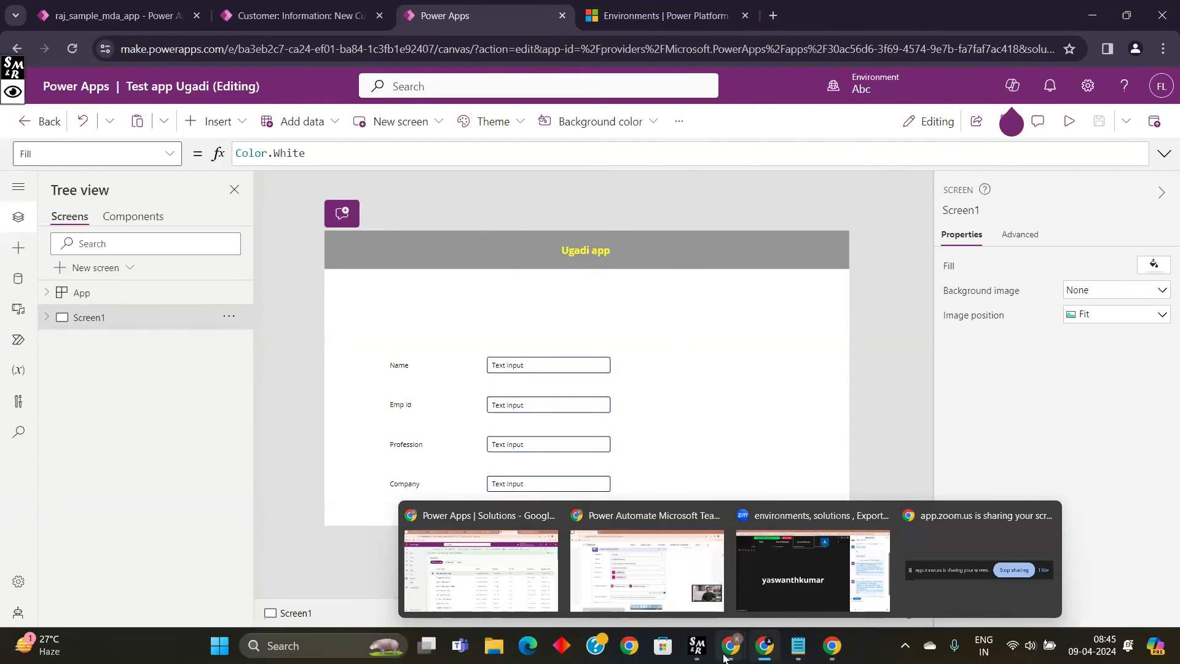
left_click(491, 570)
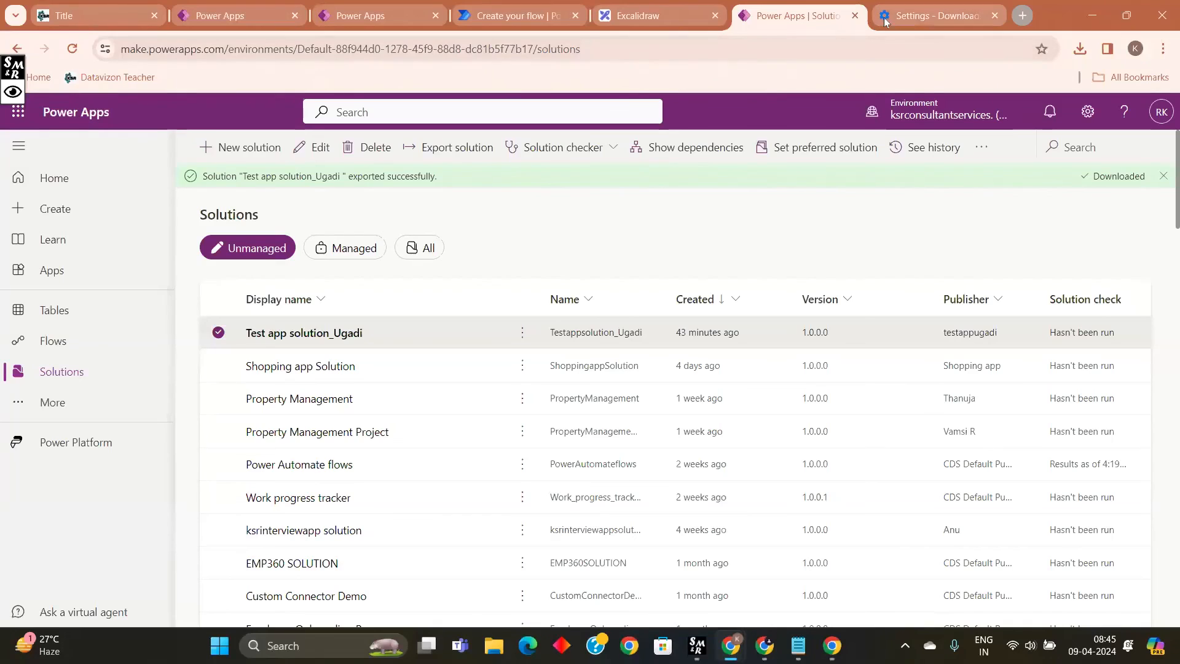
left_click(620, 19)
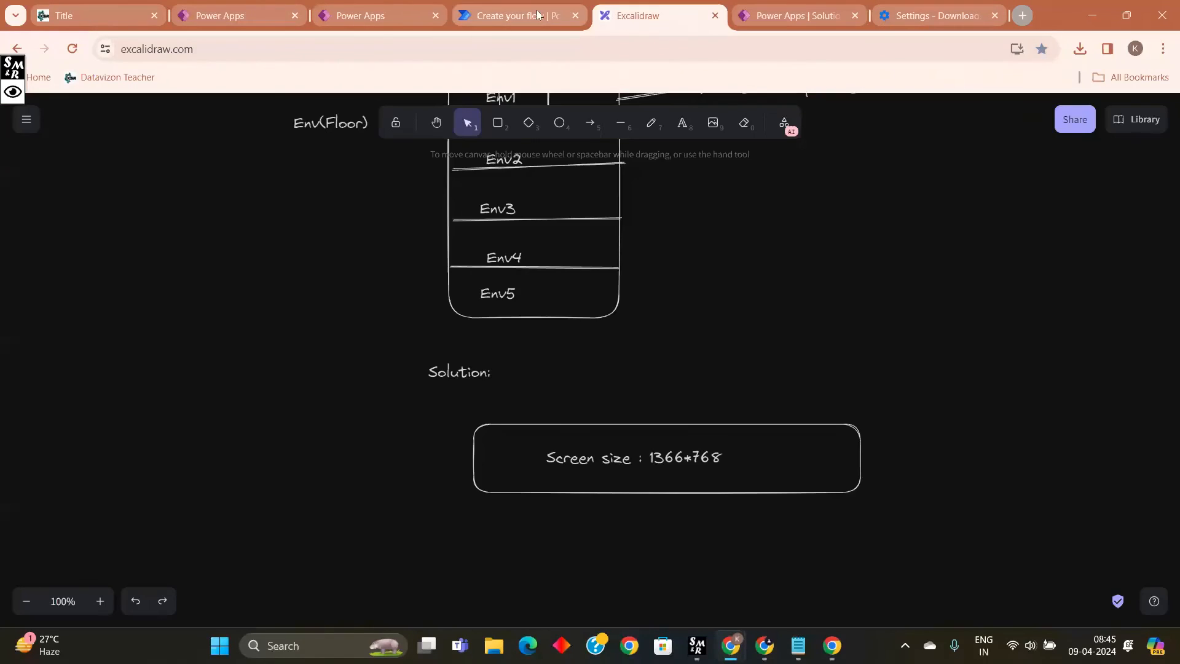
left_click(539, 17)
left_click(356, 22)
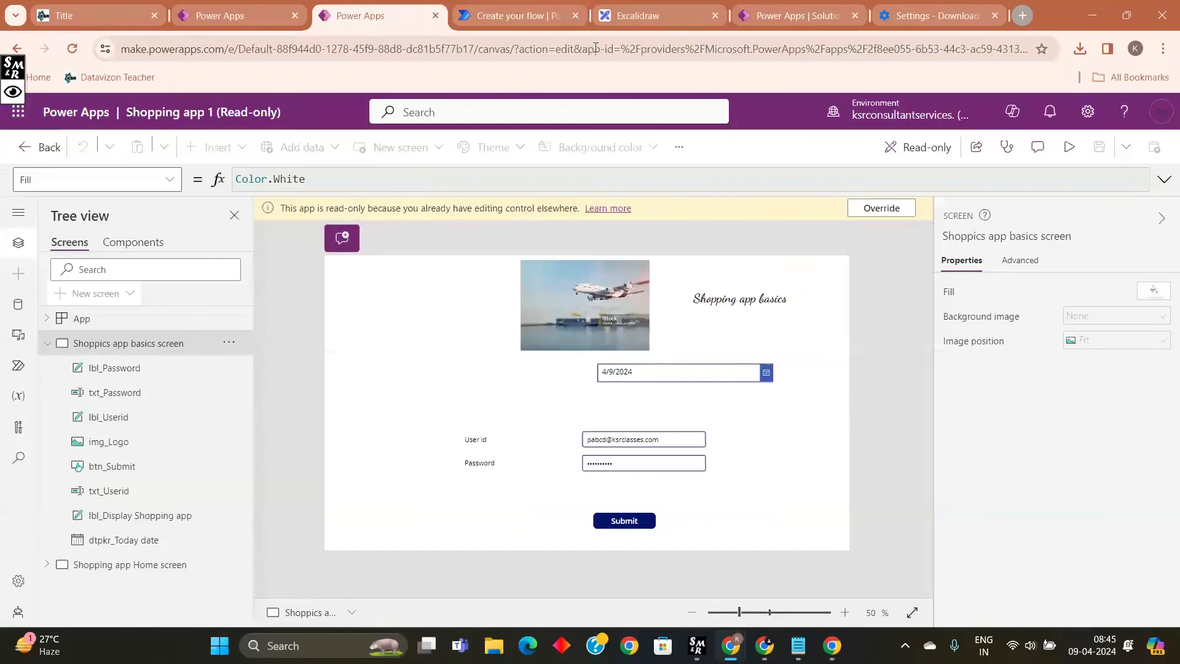
left_click(645, 18)
left_click(793, 17)
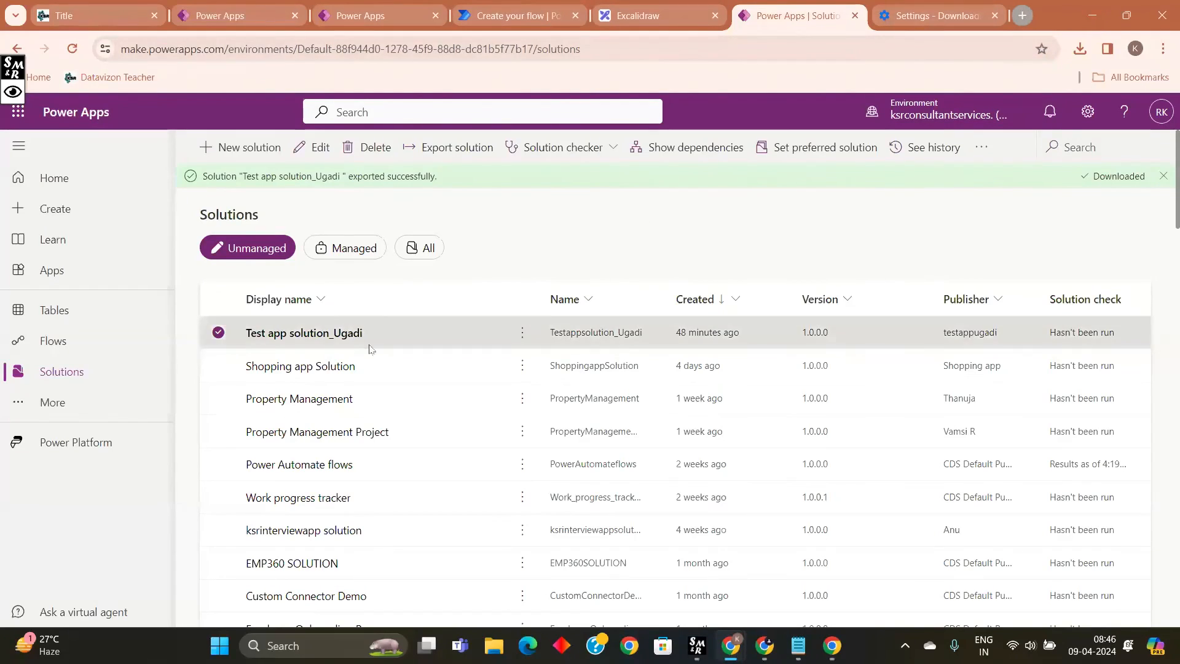
Step: View the history of Test app solution_Ugadi, check the version of its export entries and return to the solutions list
left_click(523, 335)
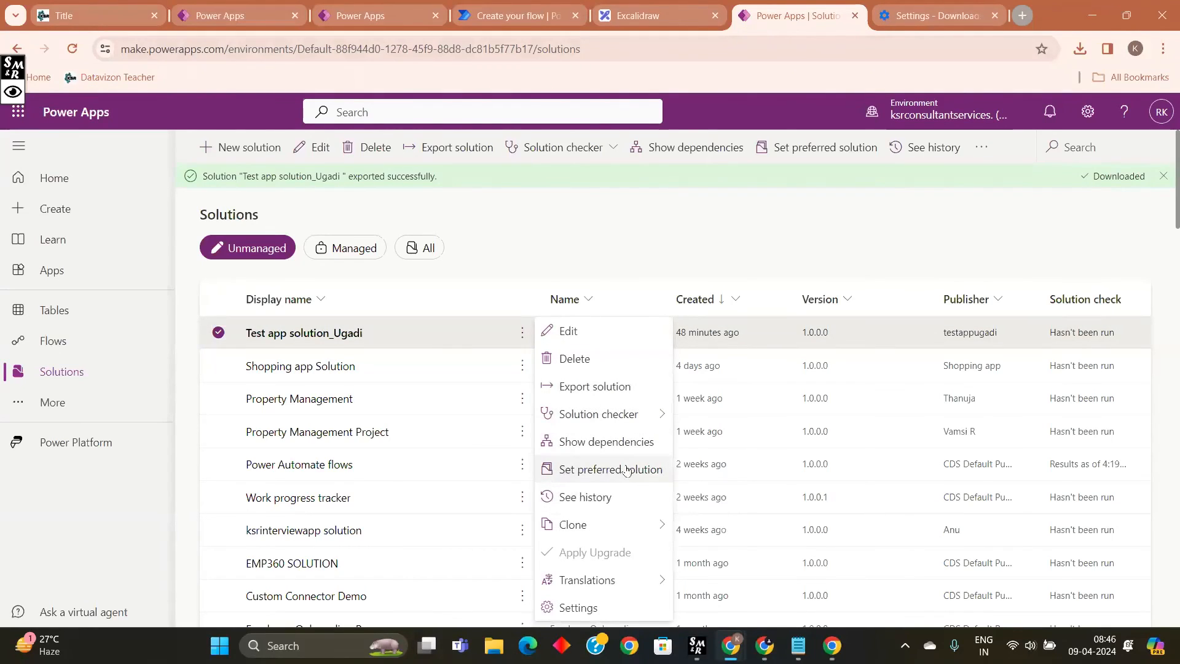
left_click(617, 500)
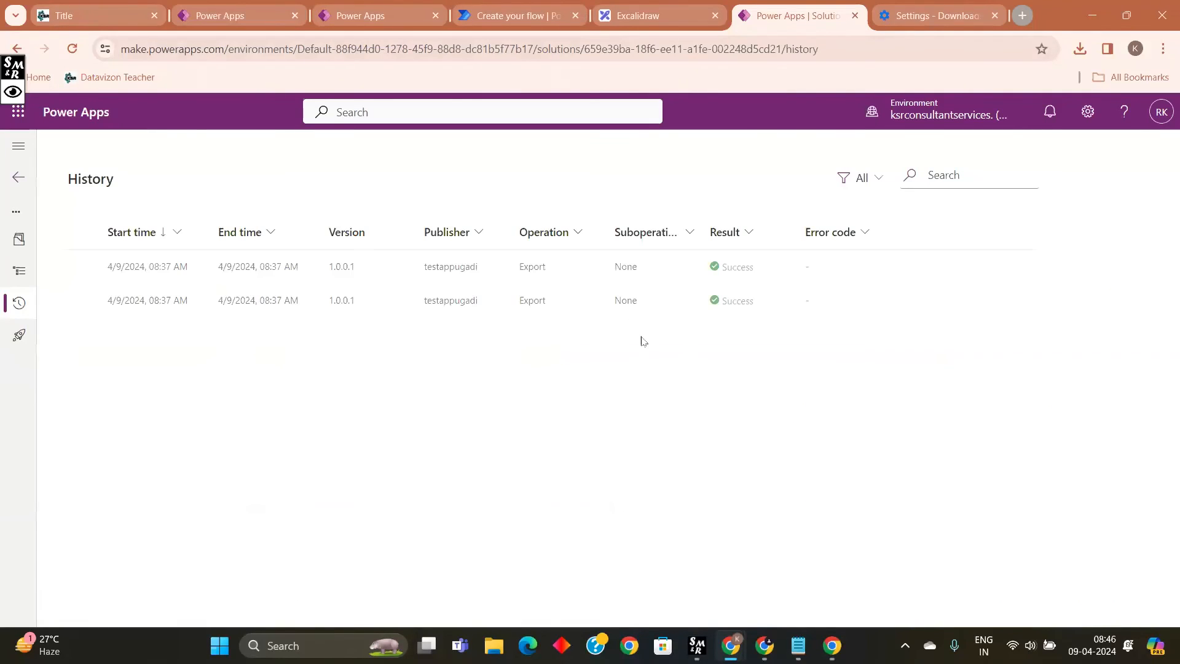
double_click(356, 267)
left_click(361, 301)
left_click_drag(362, 303, 342, 331)
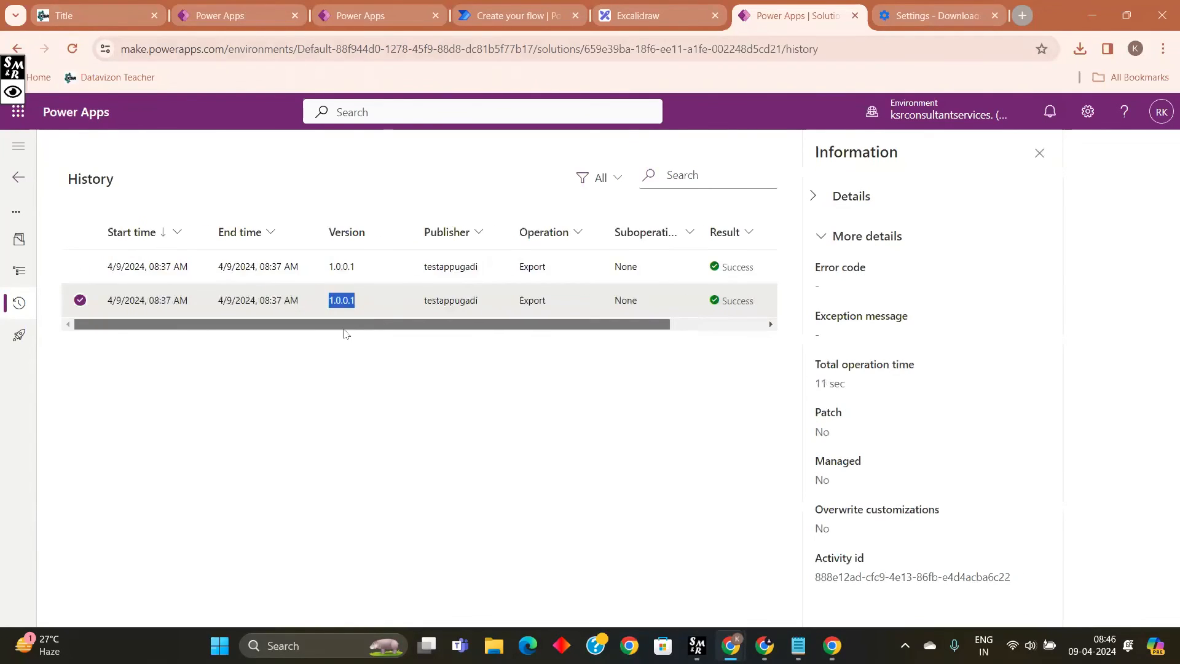
left_click(18, 177)
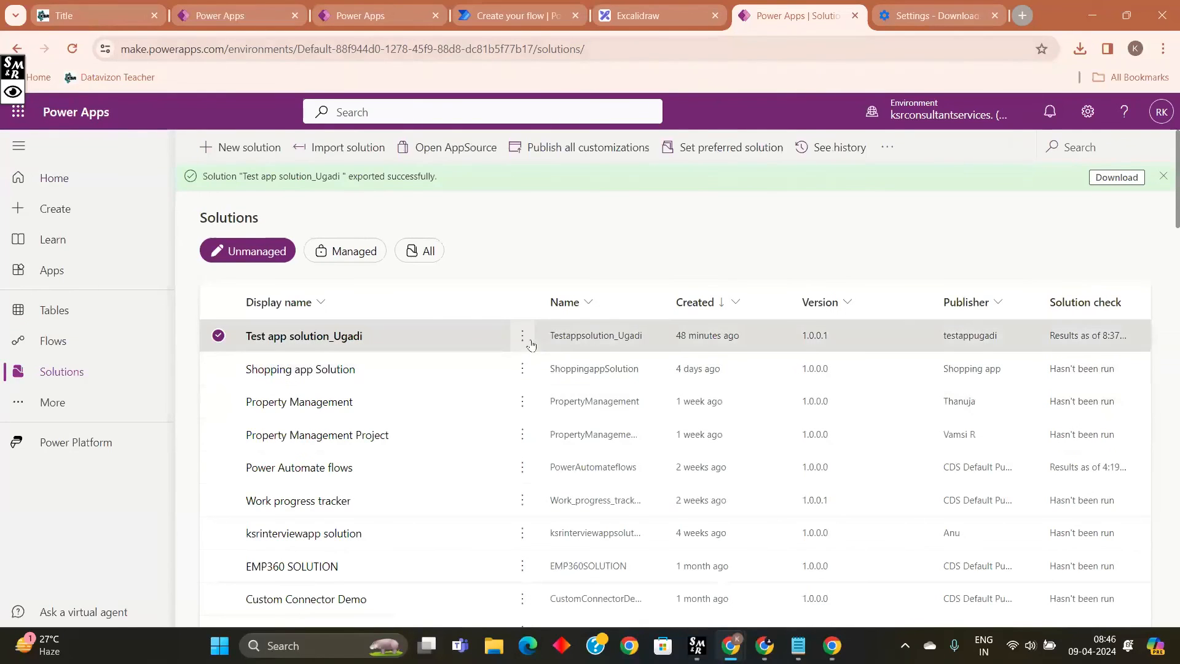
Step: Look at the available commands for Test app solution_Ugadi in the source environment, dismiss them and open the solution's objects
left_click(524, 337)
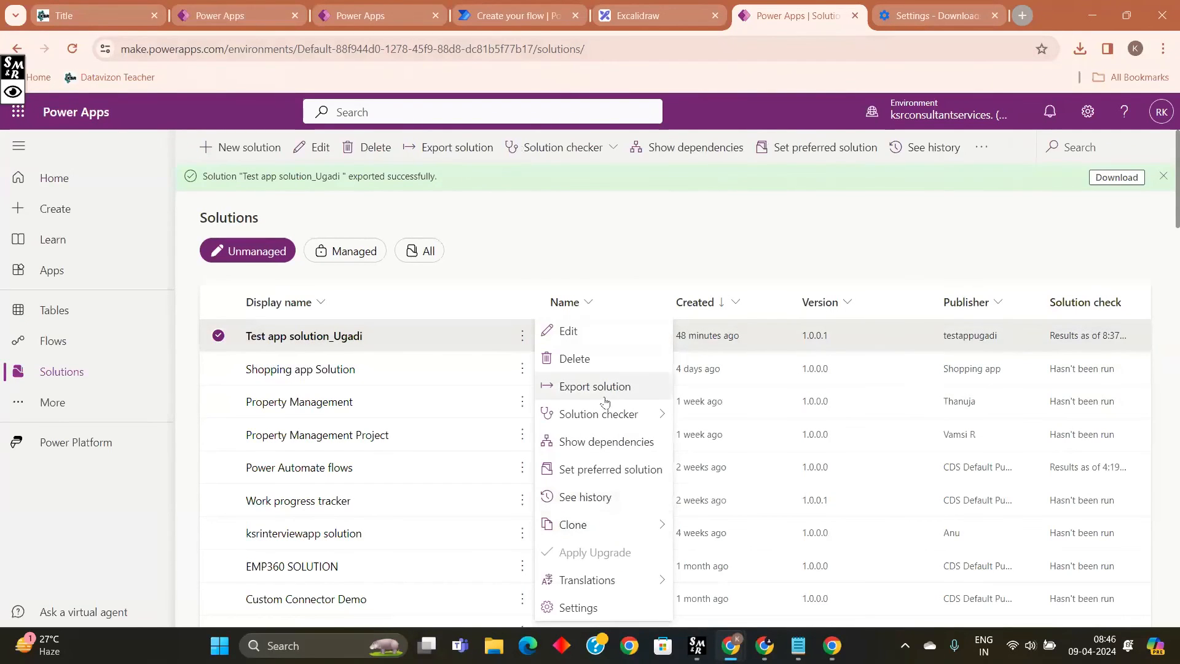
left_click(624, 220)
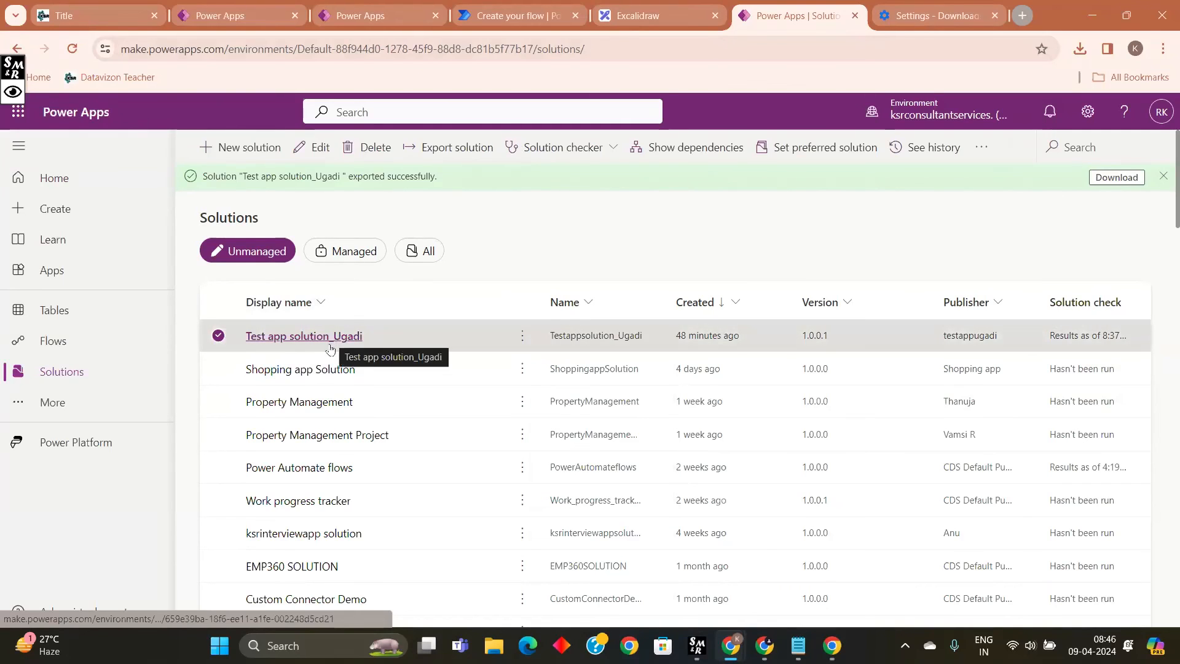
left_click(77, 377)
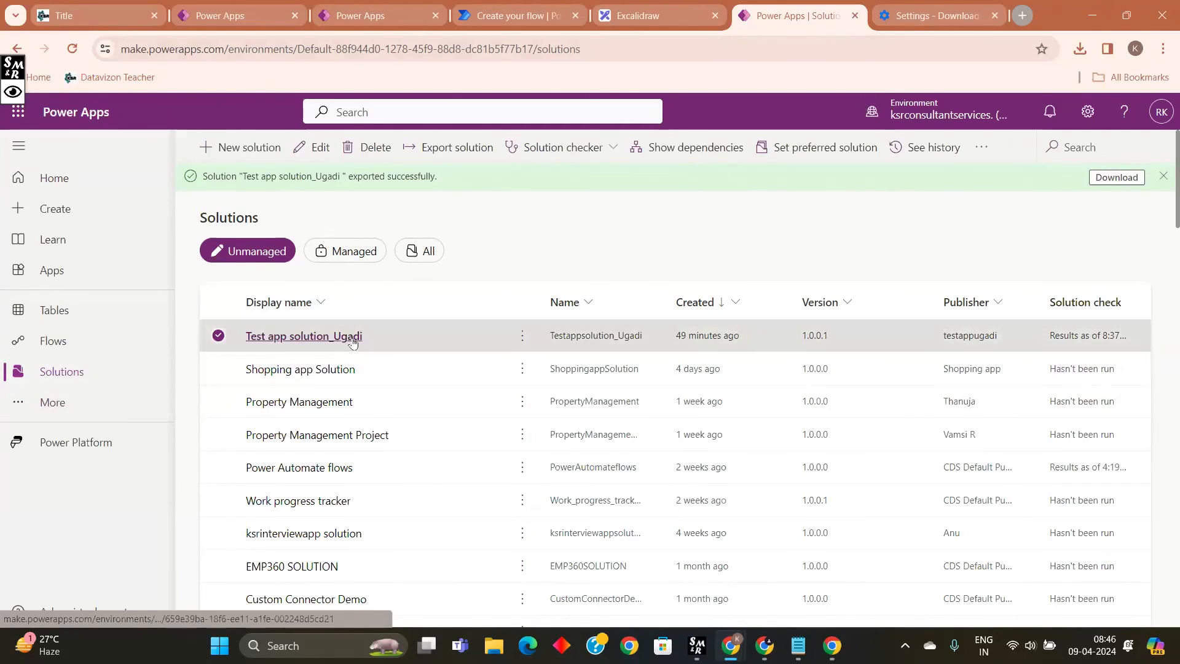
left_click(352, 343)
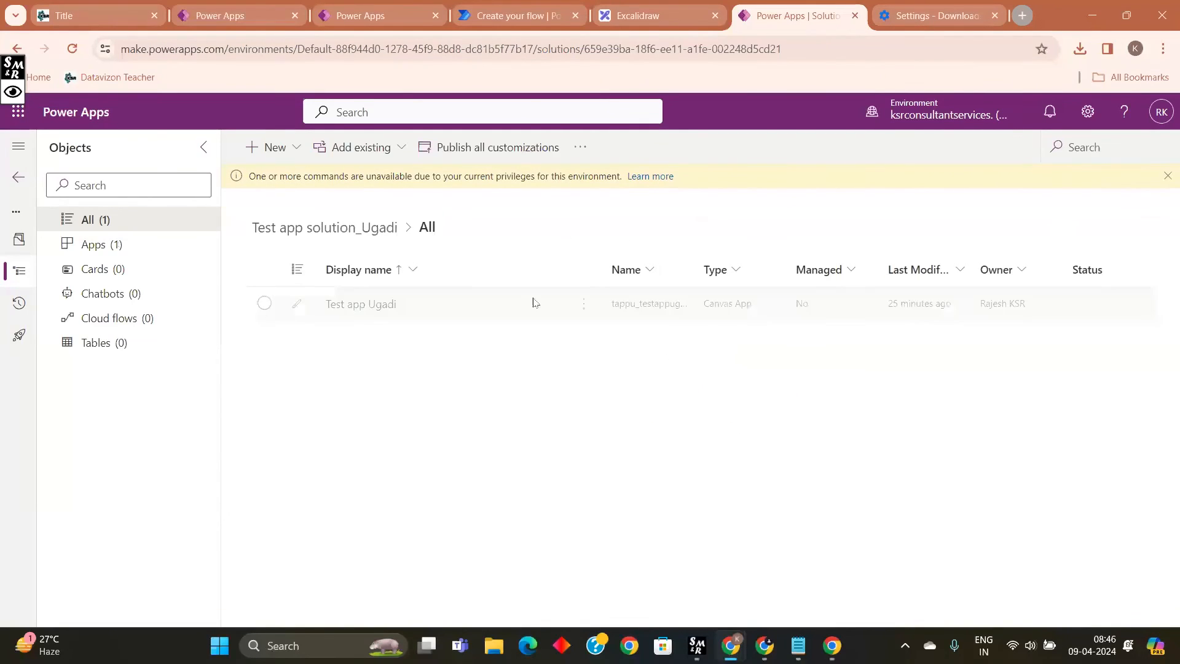
Step: Open Test app Ugadi for editing from the solution's apps and bring up its sharing options
left_click(140, 245)
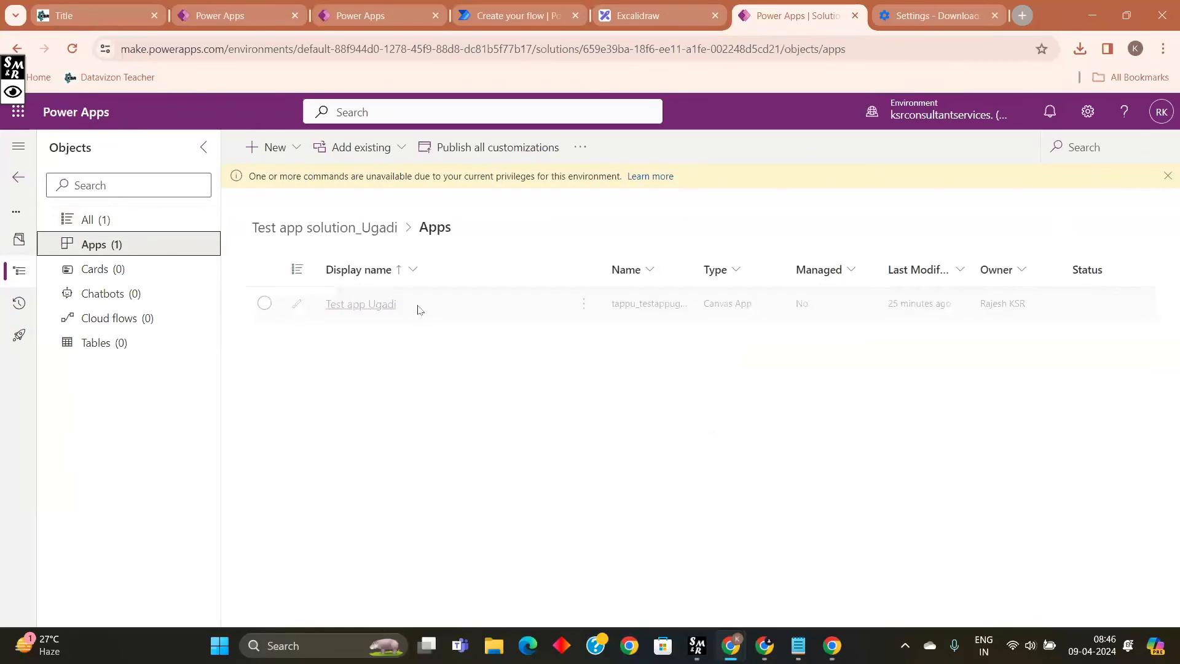
left_click(376, 304)
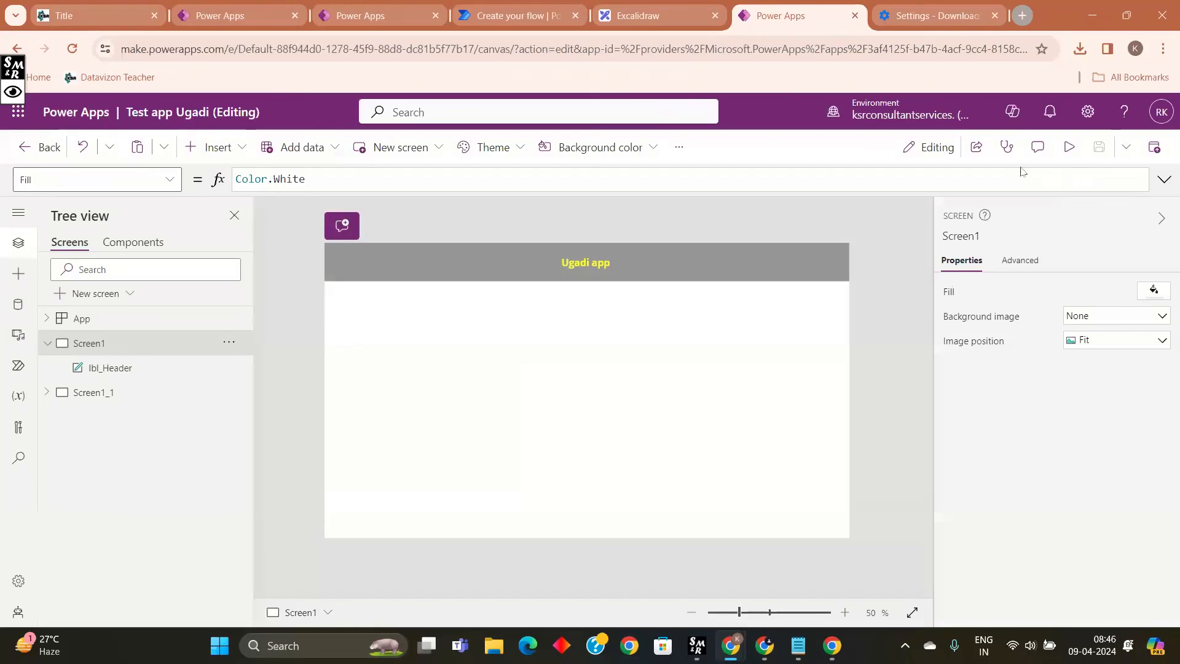
left_click(977, 148)
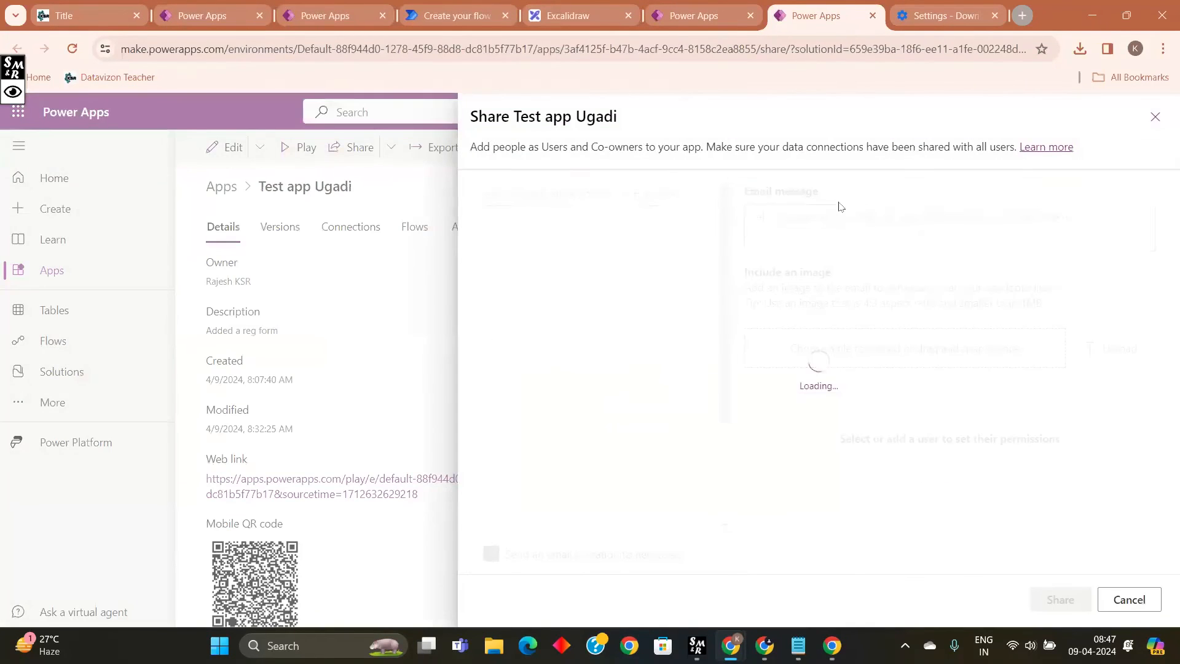
Step: Close the sharing options without sharing and examine the version list of Test app Ugadi, checking which version is published
left_click(1156, 117)
scroll(541, 367, "down", 2)
scroll(541, 367, "up", 2)
left_click(280, 228)
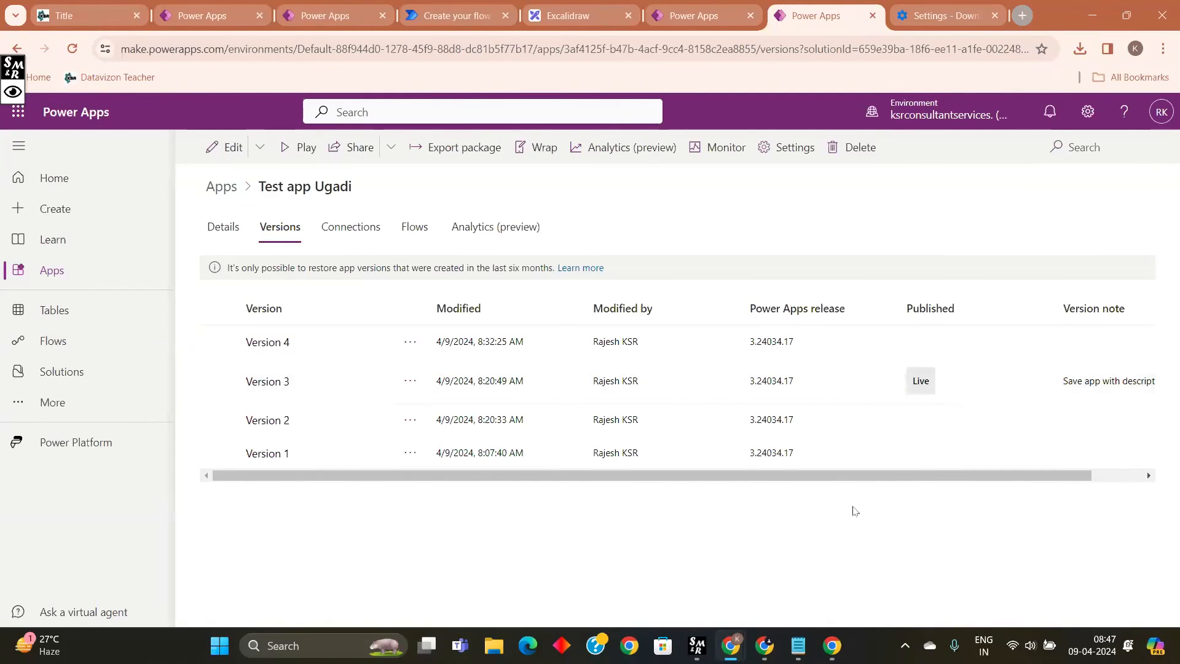
mouse_move(830, 478)
left_mouse_down()
mouse_move(938, 485)
mouse_move(831, 489)
left_mouse_up()
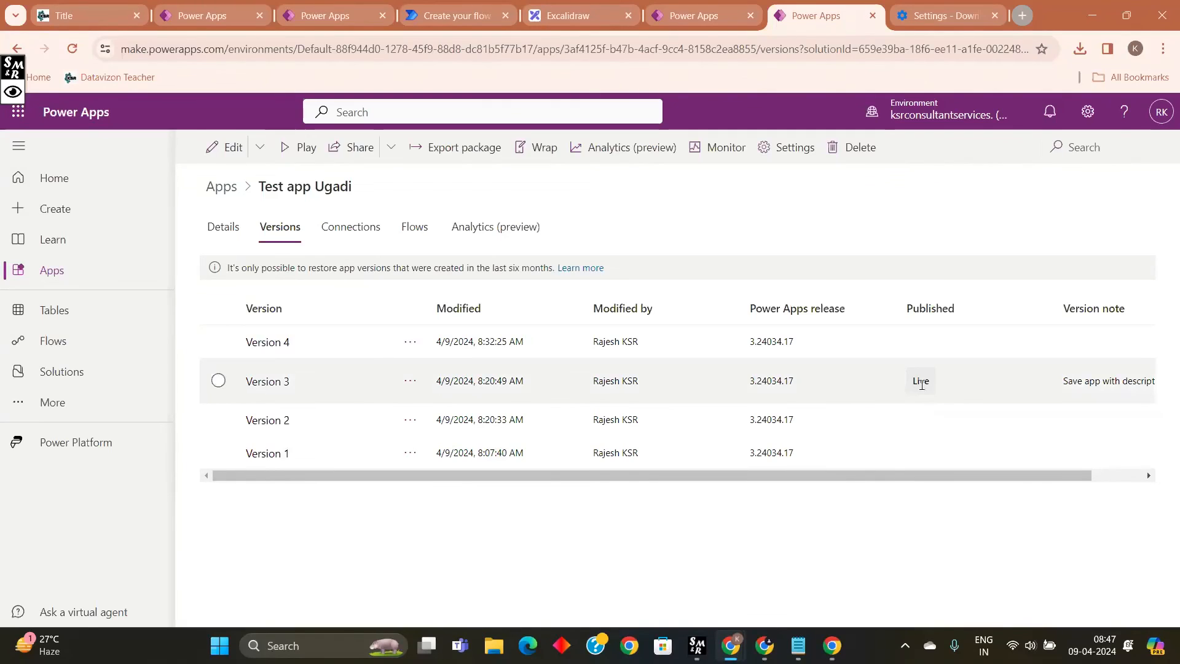
left_click_drag(930, 383, 911, 381)
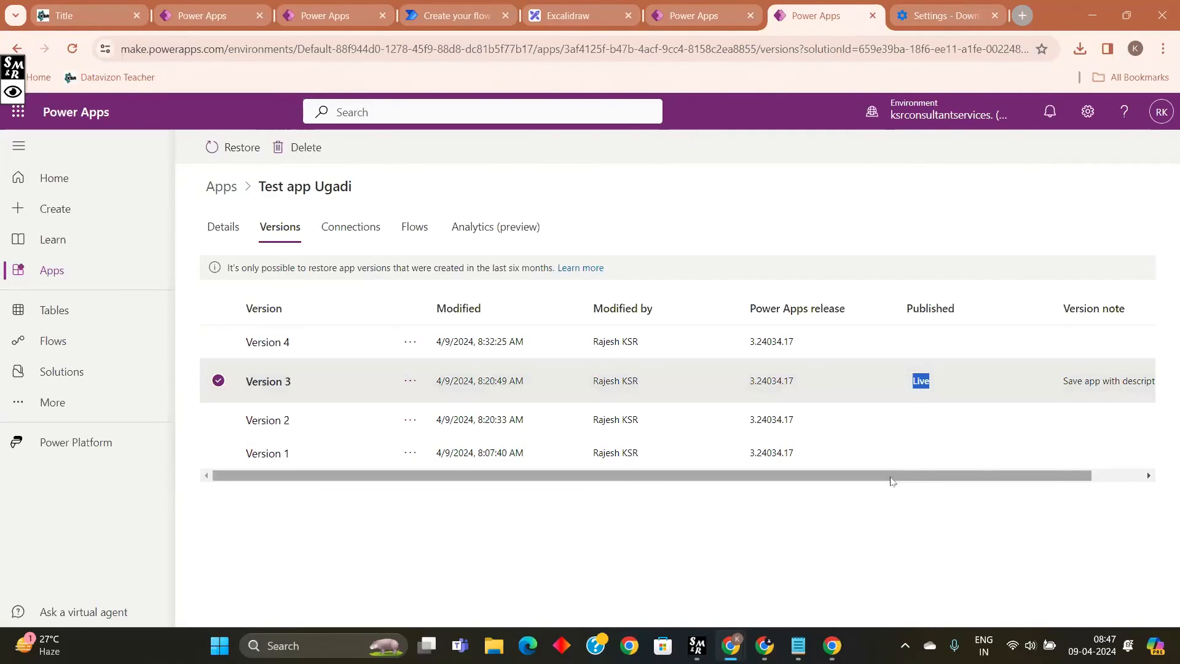
left_click_drag(892, 480, 843, 471)
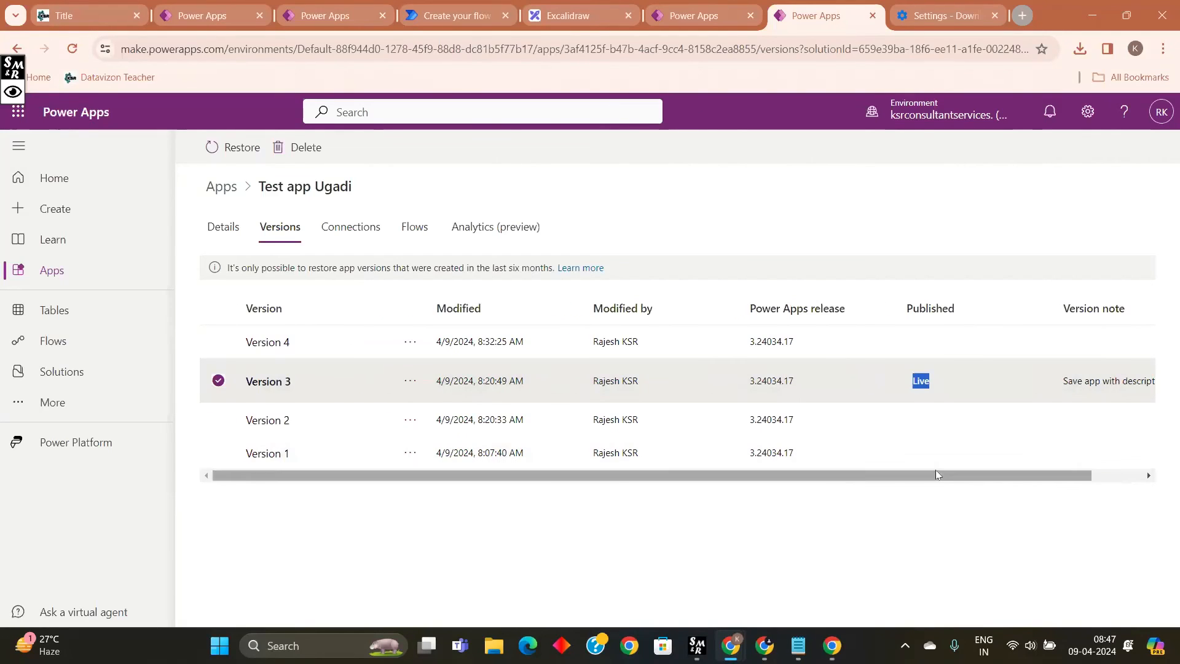
Step: Return to the open app editor, review the publish details of Test app Ugadi and close them without publishing
left_click(701, 17)
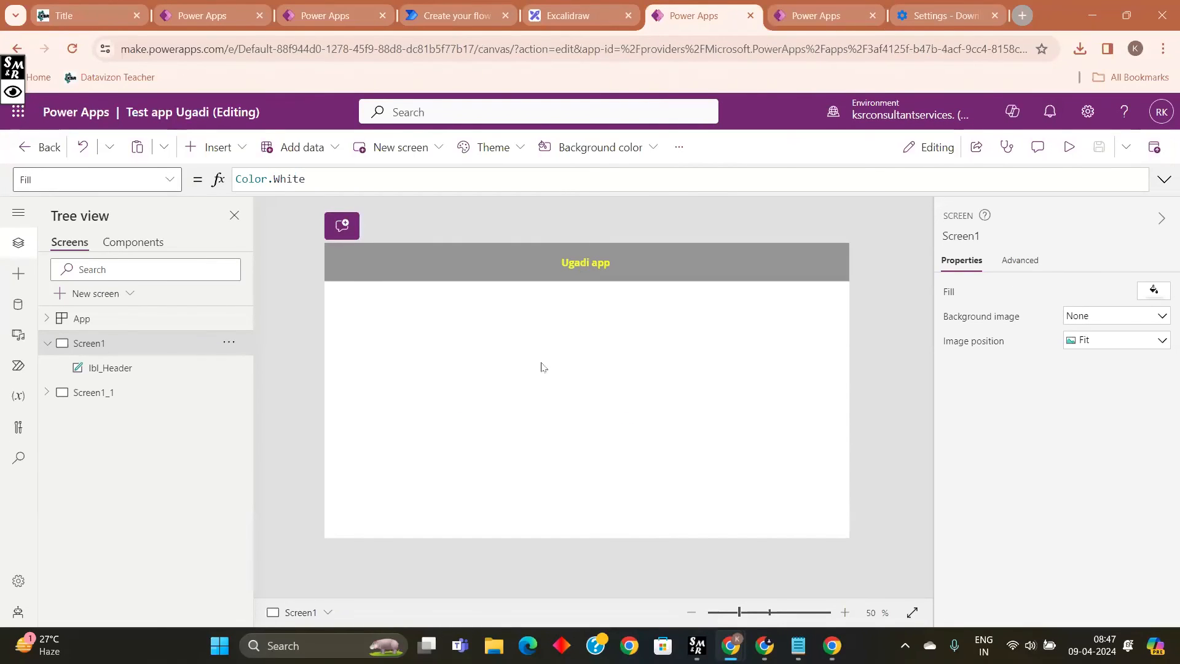
left_click(1154, 147)
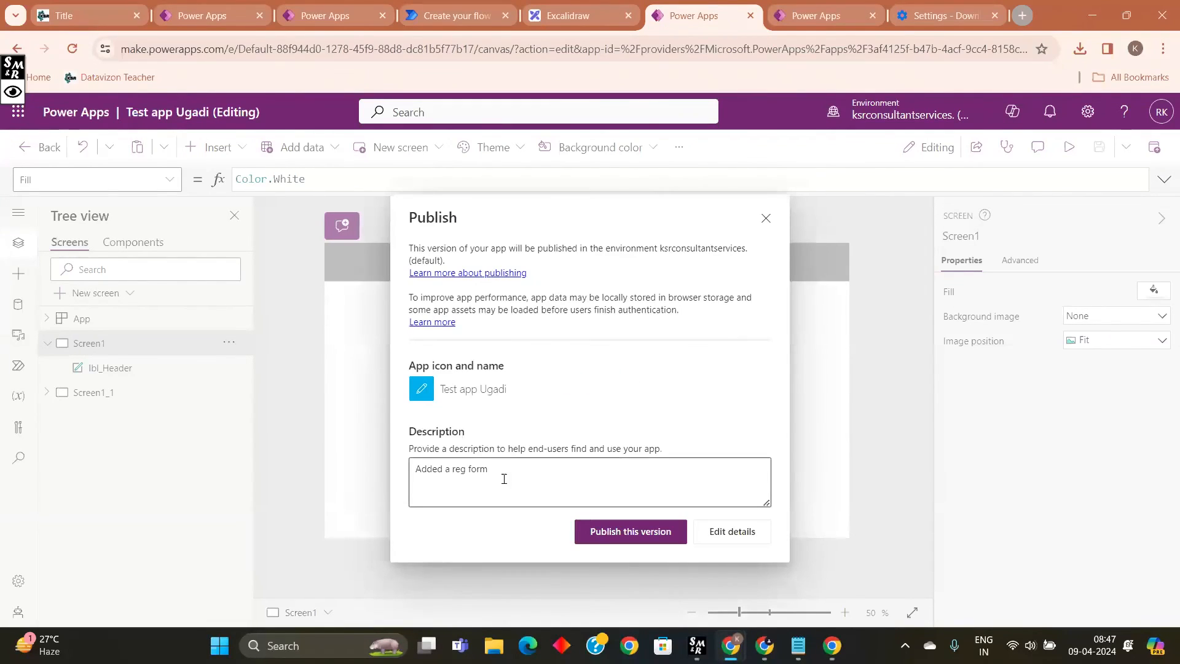
left_click(766, 218)
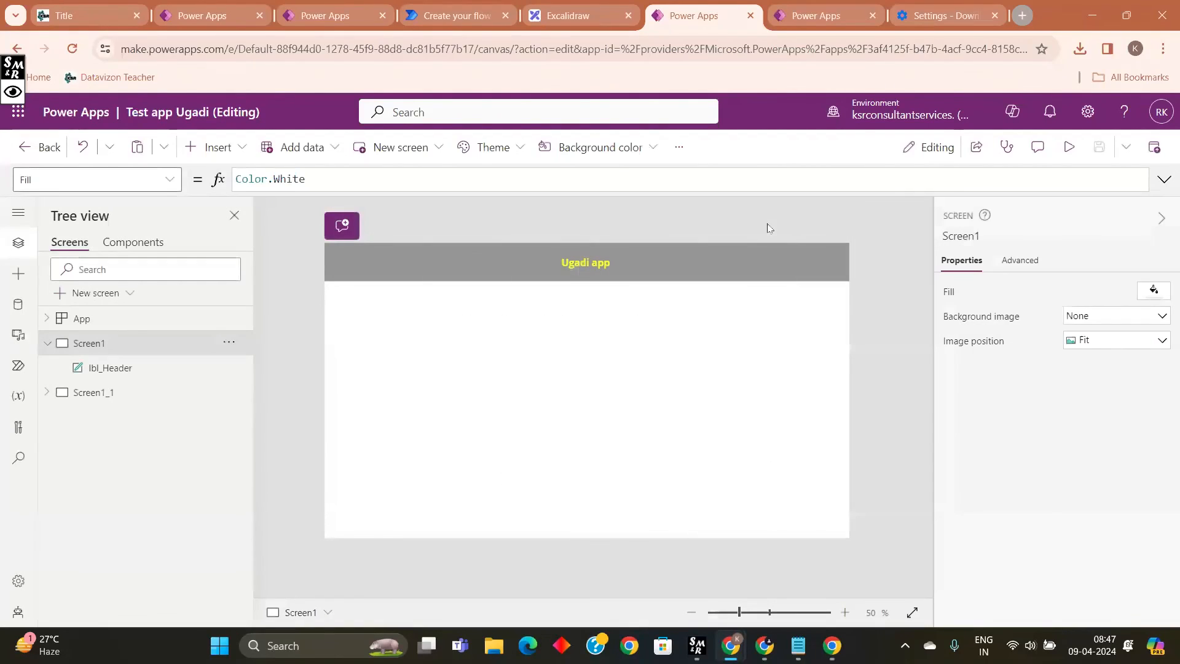
Step: Go back to the app's version list, check the published status of Version 3 and leave no version selected
left_click(818, 17)
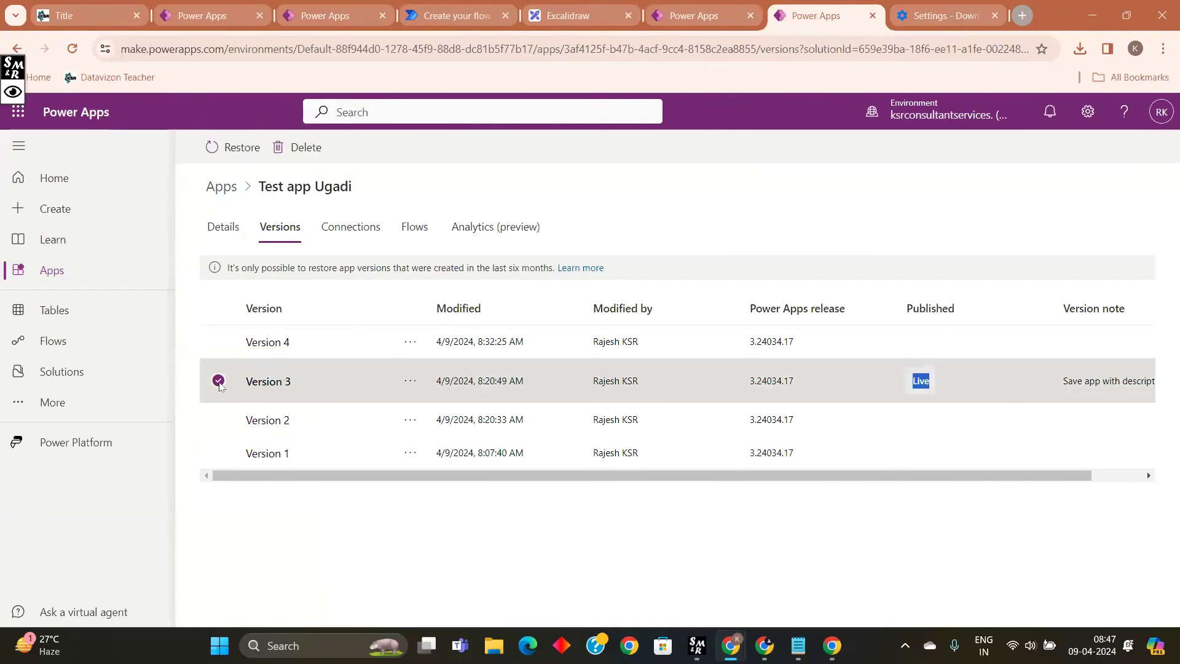
left_click(218, 381)
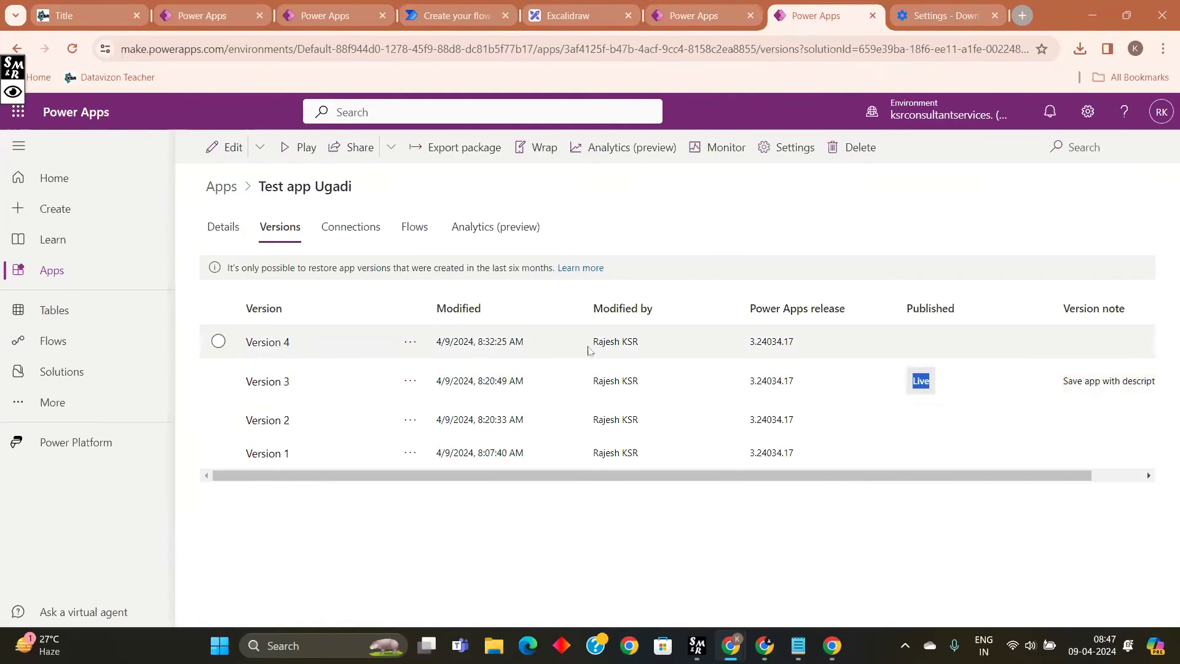
mouse_move(627, 477)
left_mouse_down()
mouse_move(779, 472)
mouse_move(615, 476)
left_mouse_up()
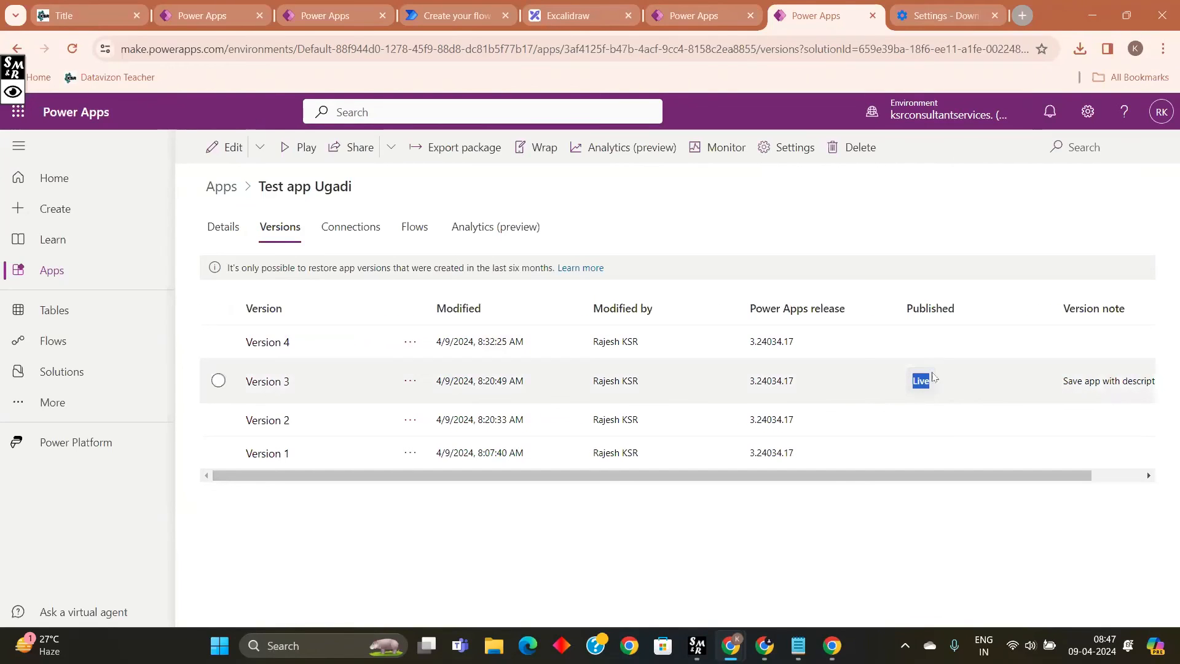
left_click(926, 380)
left_click(926, 381)
left_click_drag(930, 382, 907, 384)
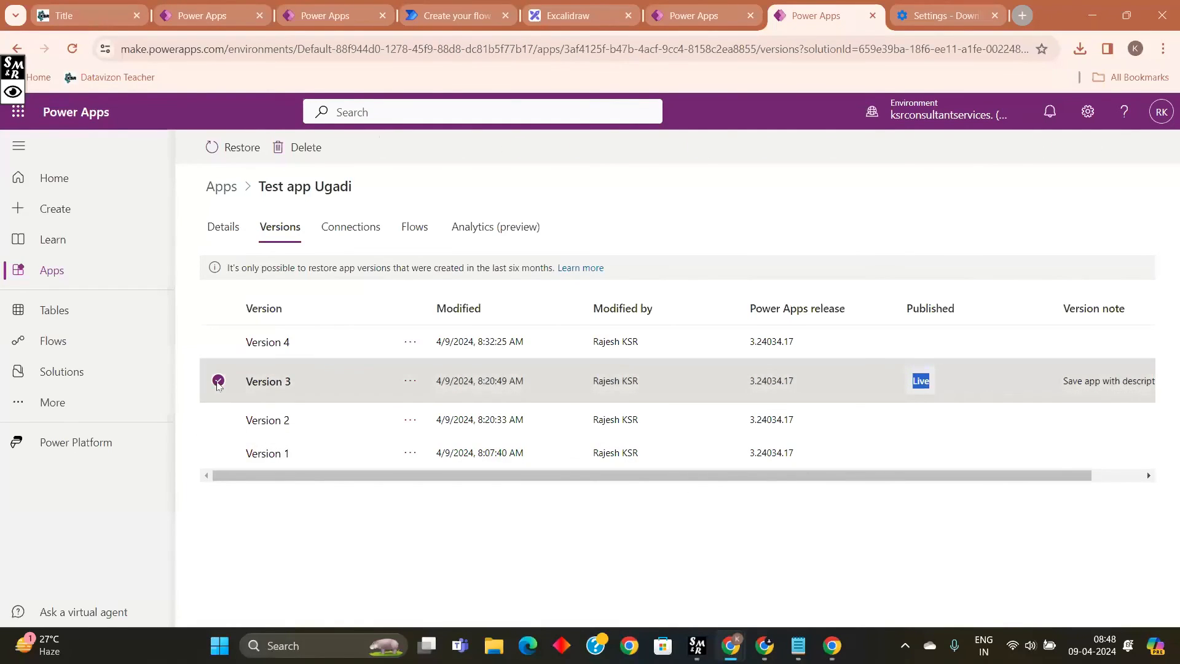
left_click(218, 381)
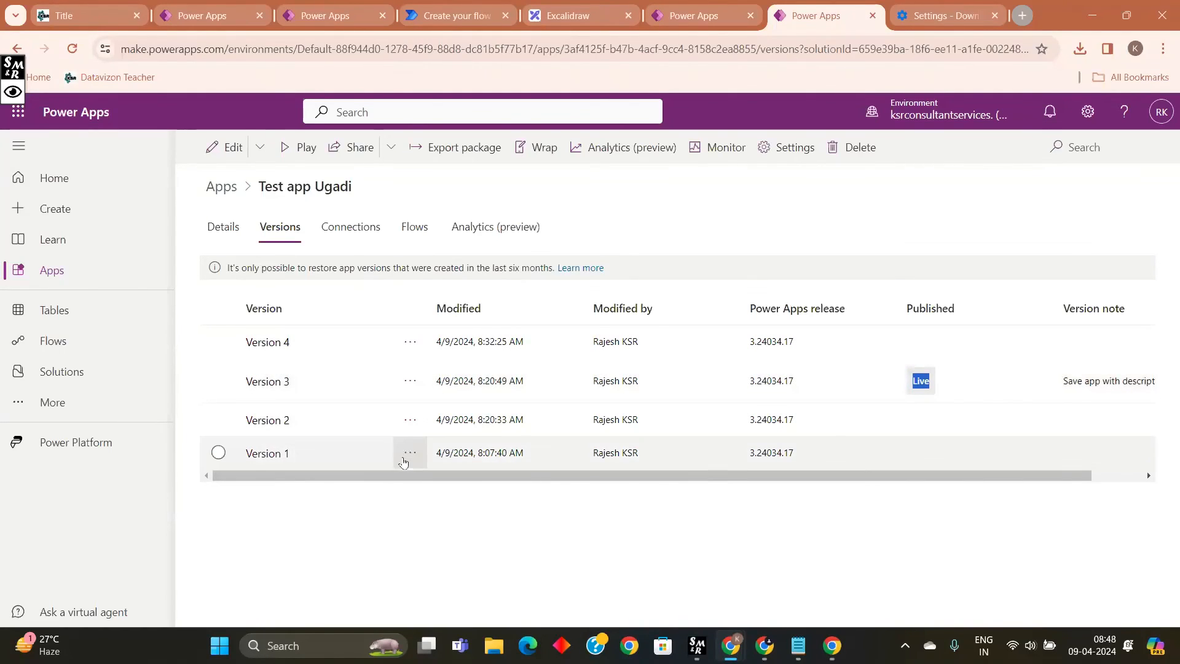
Step: Try to restore Version 1 of Test app Ugadi, confirm the restore and clear the version selection
left_click(404, 461)
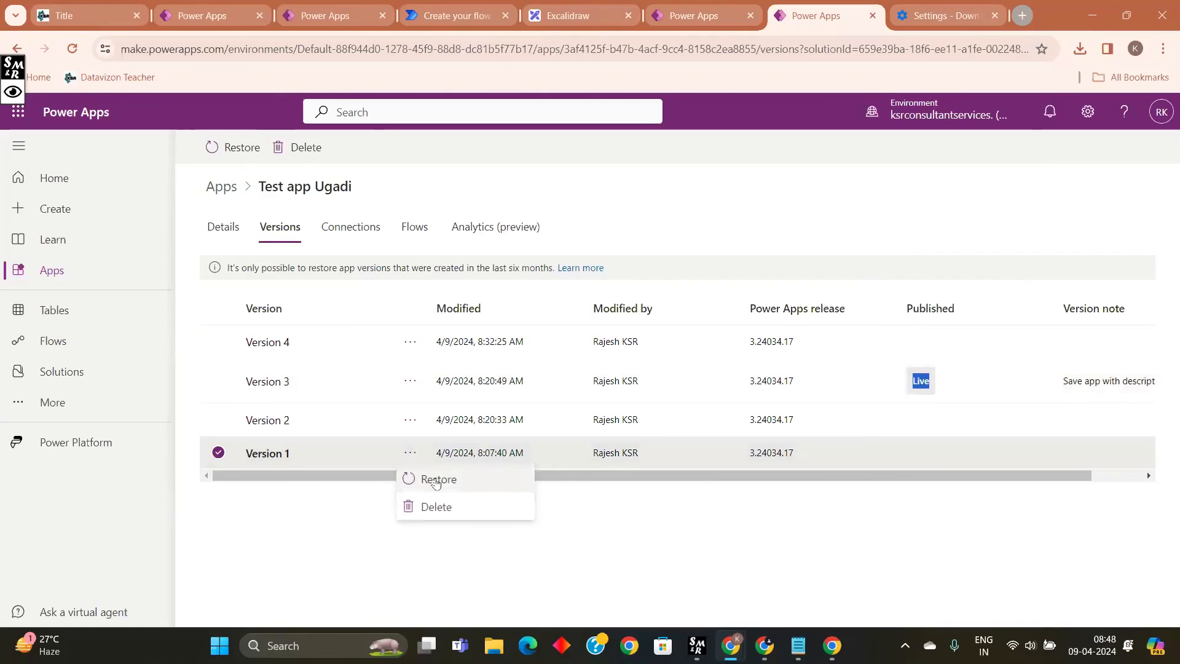
left_click(437, 479)
left_click(574, 387)
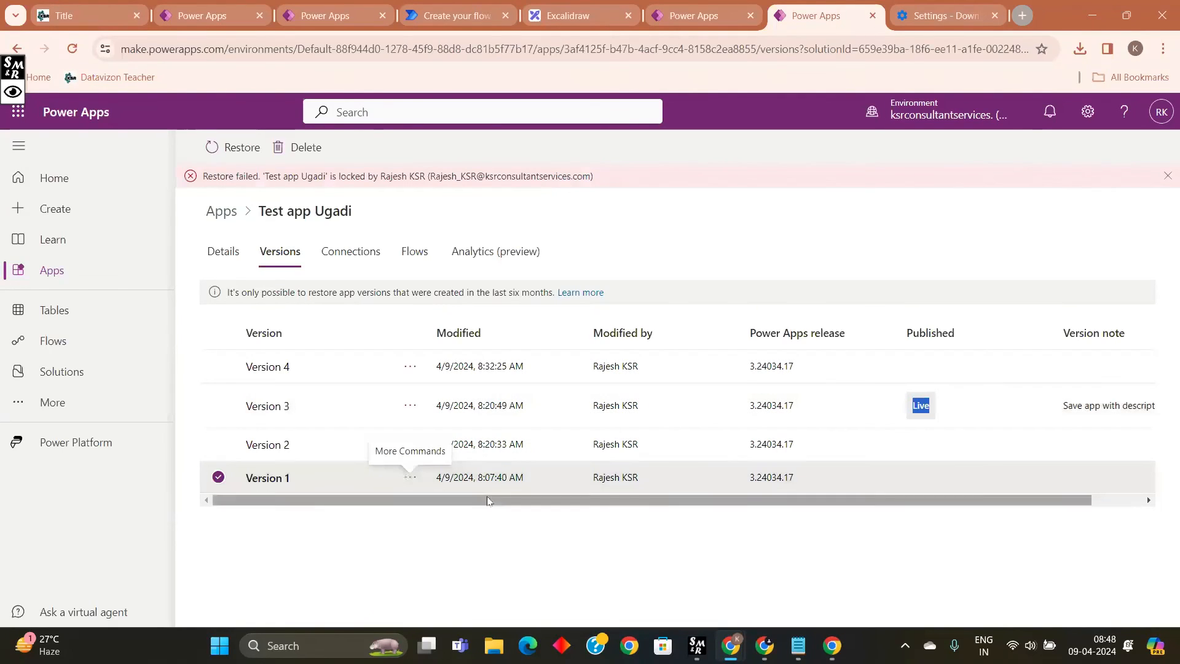
left_click_drag(431, 488, 382, 508)
left_click(405, 519)
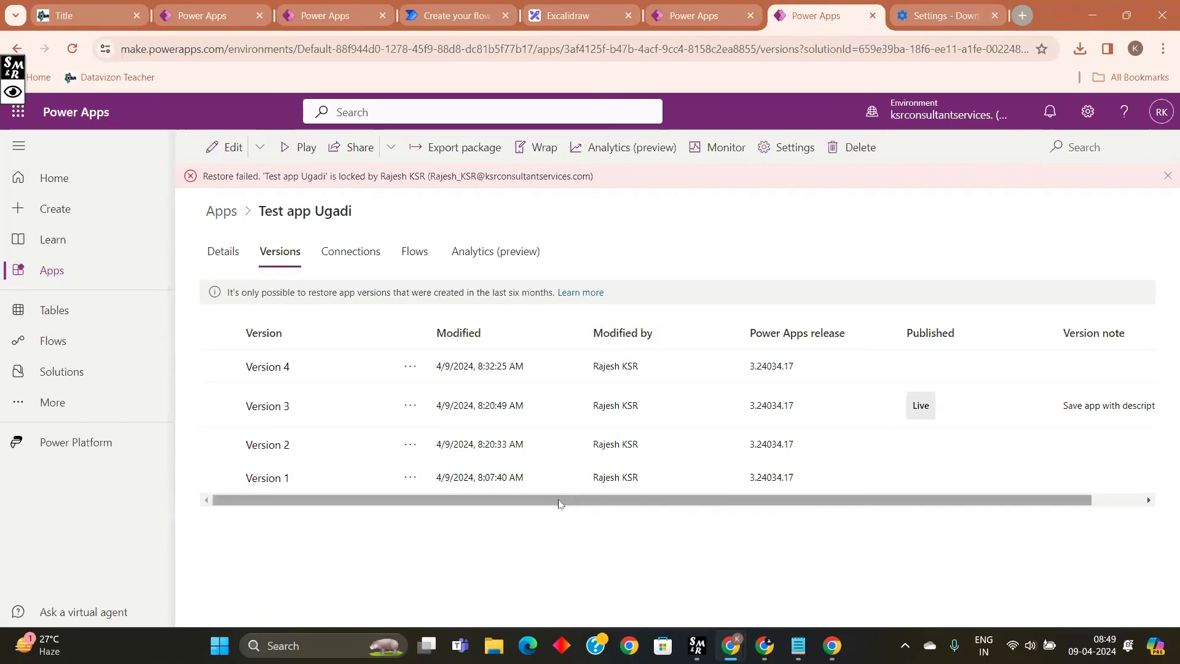
Step: Check the app's screens in the open editor with Screen1 collapsed, return to the version list and dismiss the restore notification
mouse_move(523, 502)
left_mouse_down()
mouse_move(606, 495)
mouse_move(505, 509)
left_mouse_up()
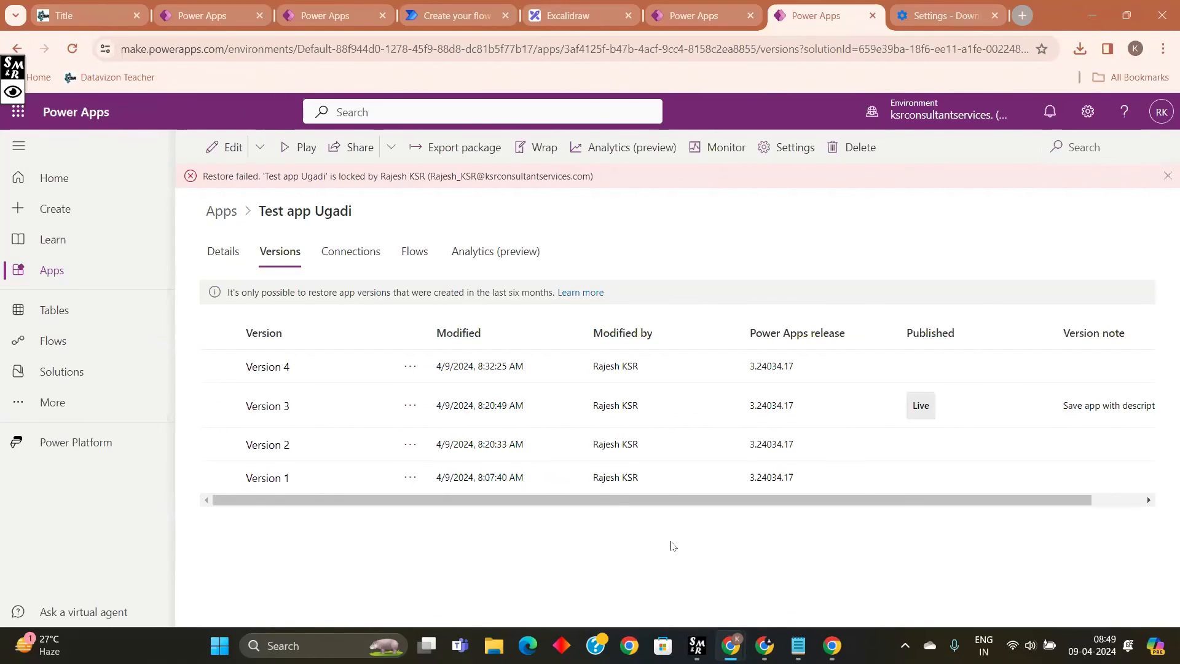
left_click(709, 19)
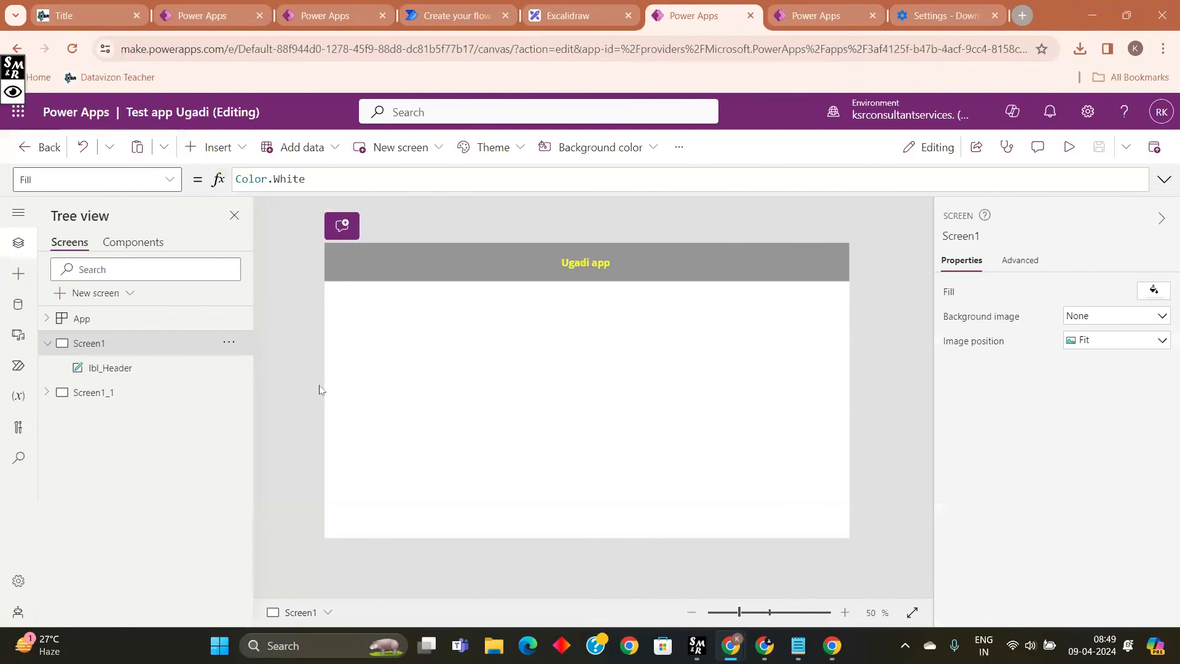
left_click(48, 343)
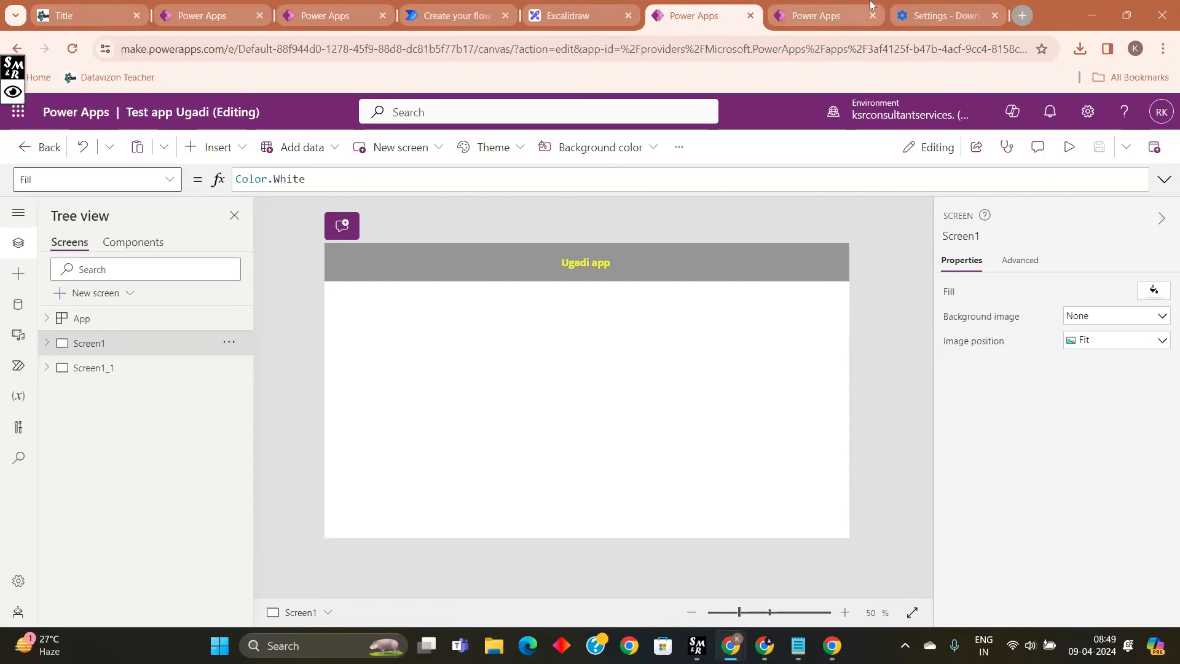
left_click(846, 15)
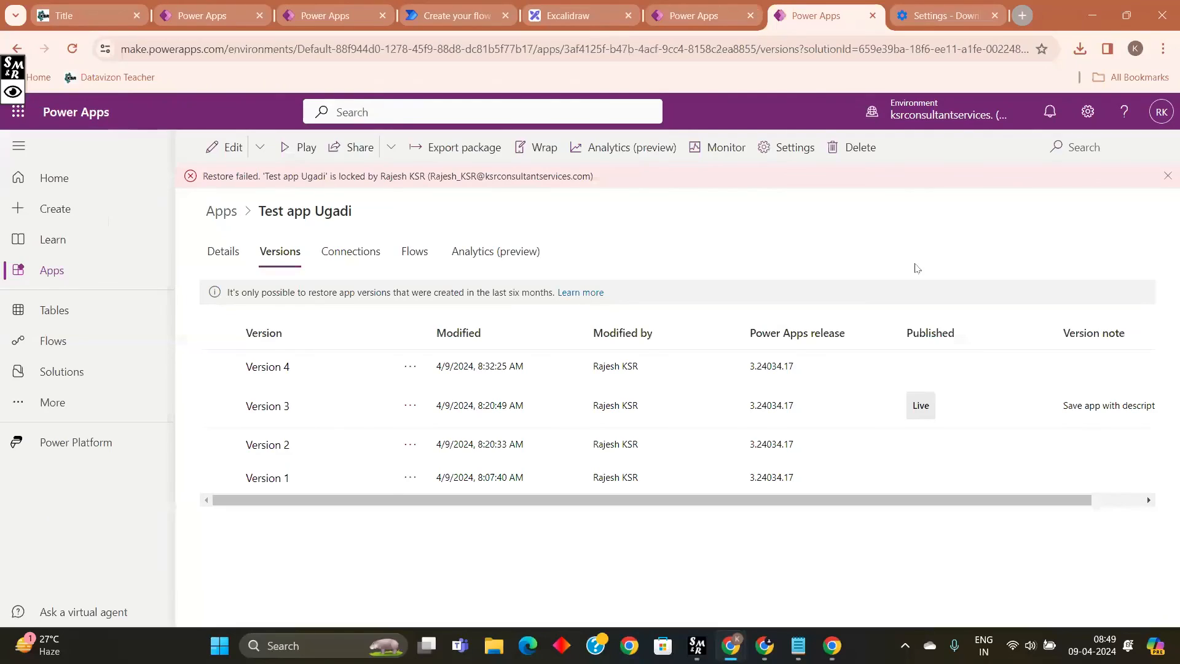
left_click(1167, 175)
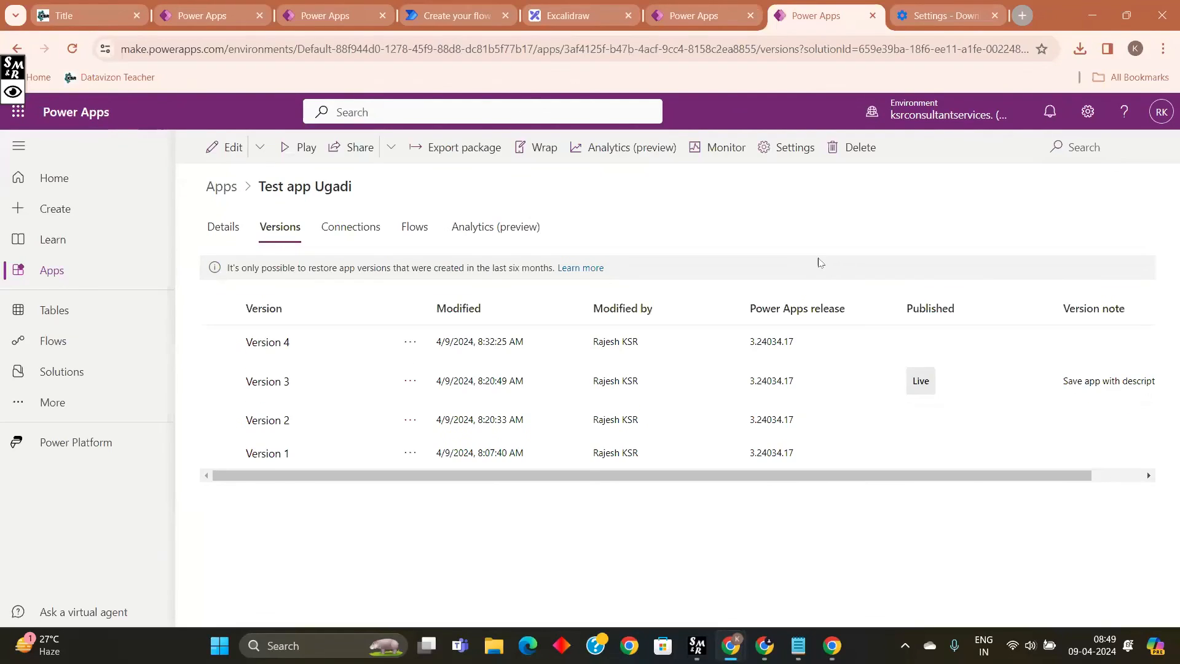